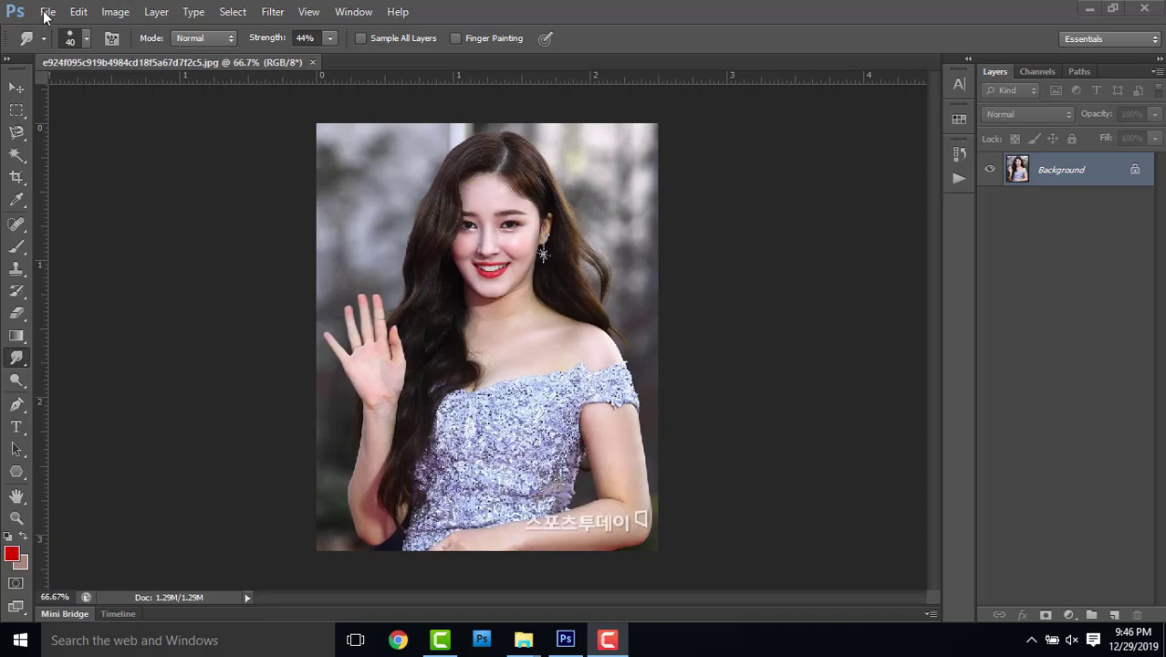
- Create a new blank document using the U.S. Paper Letter-size preset
left_click(45, 12)
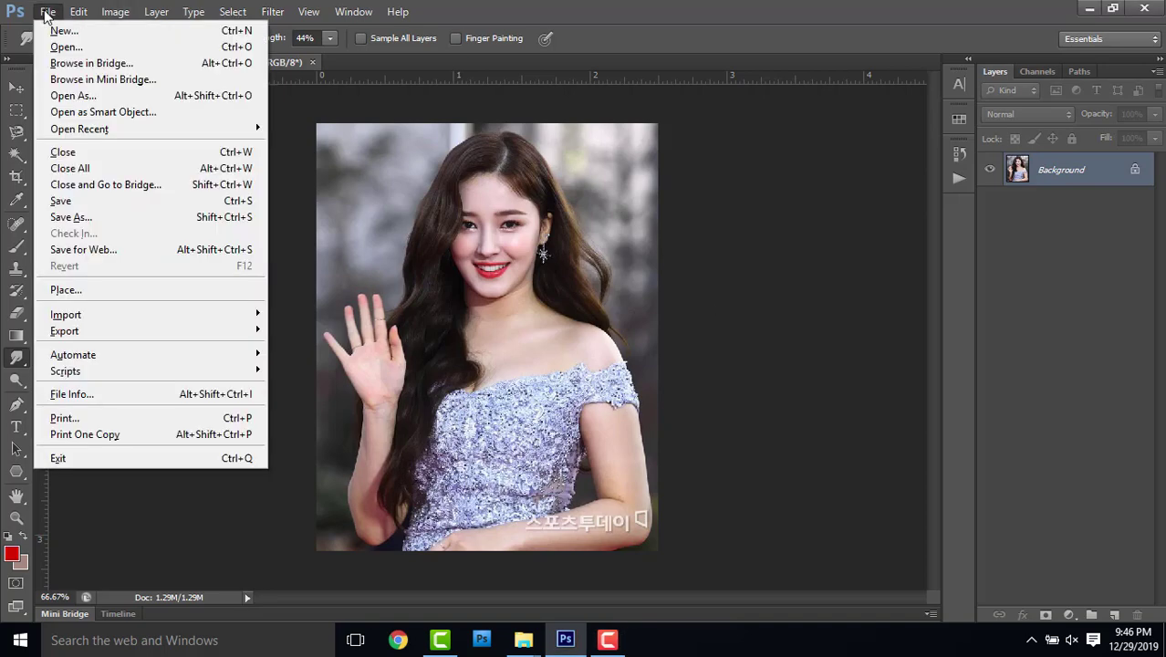
left_click(55, 31)
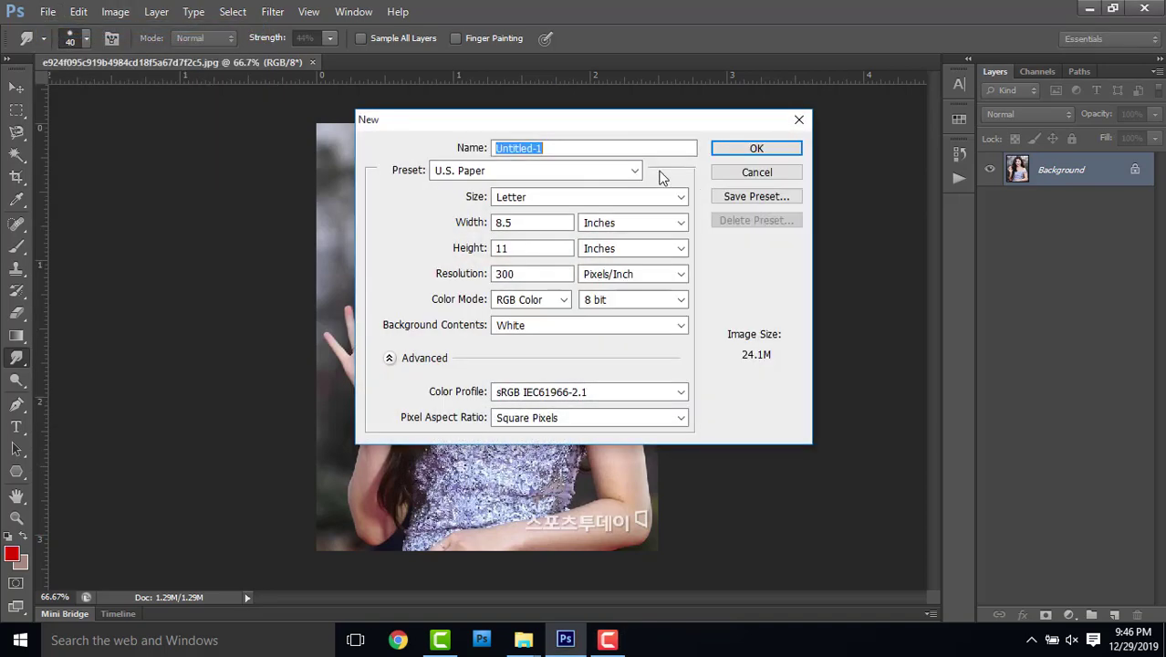
left_click(635, 171)
left_click(511, 229)
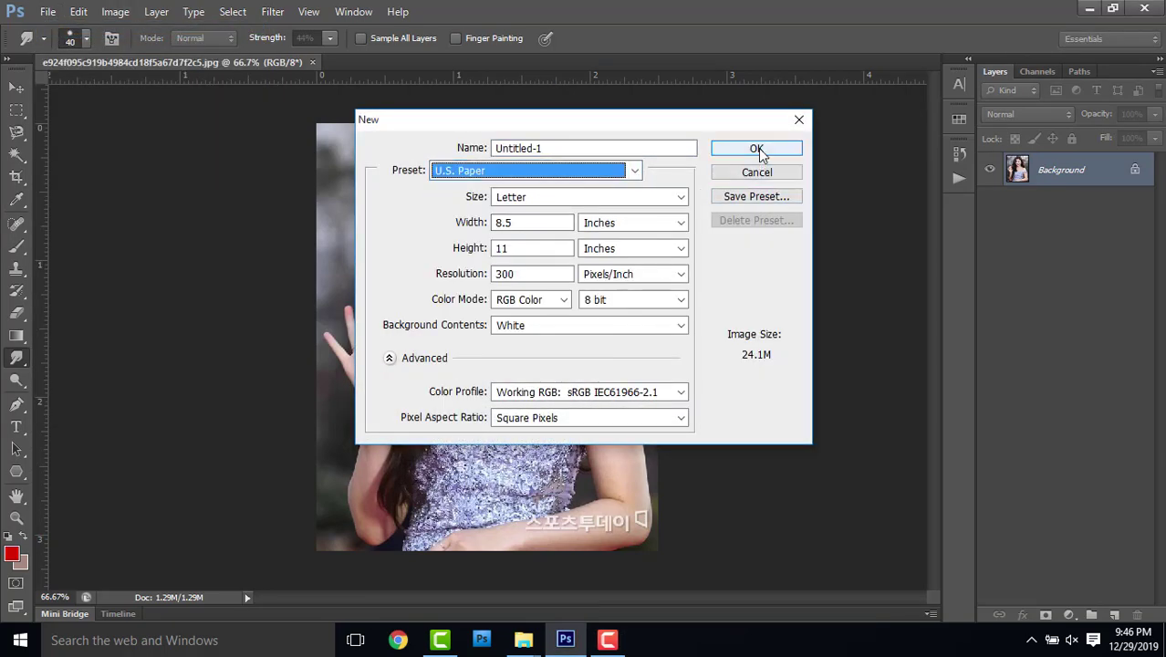
left_click(757, 150)
- Drag the portrait photo into the new document, scale it to about 344% and move it down
left_click(16, 87)
left_click(137, 62)
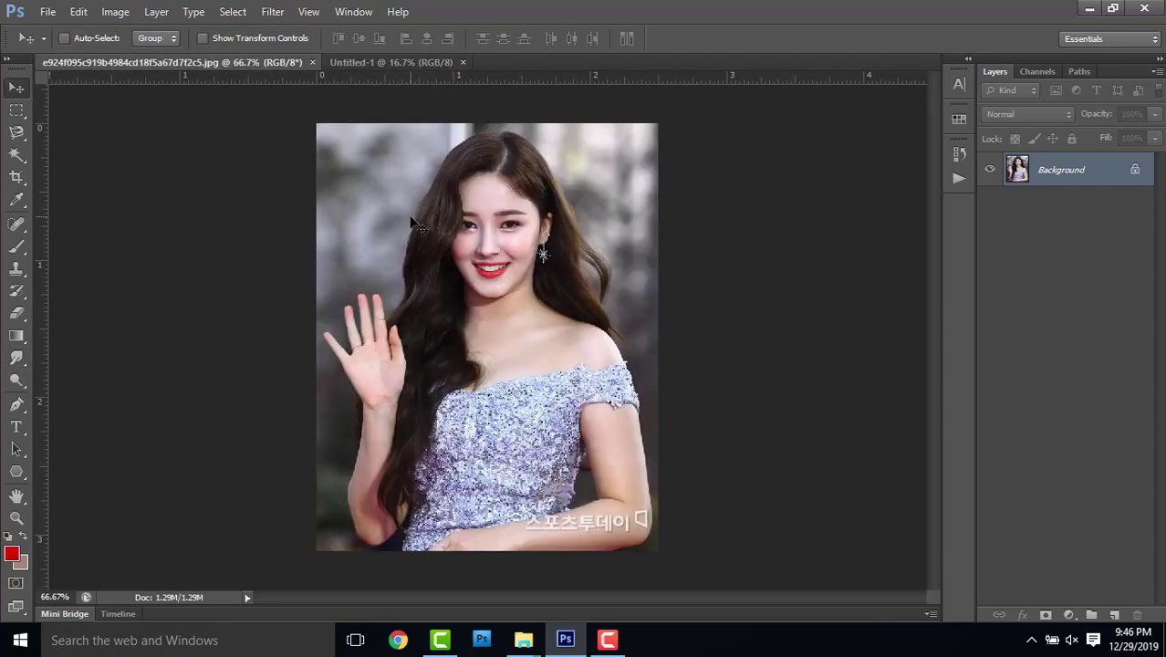
mouse_move(415, 224)
left_mouse_down()
mouse_move(466, 219)
mouse_move(475, 230)
left_mouse_up()
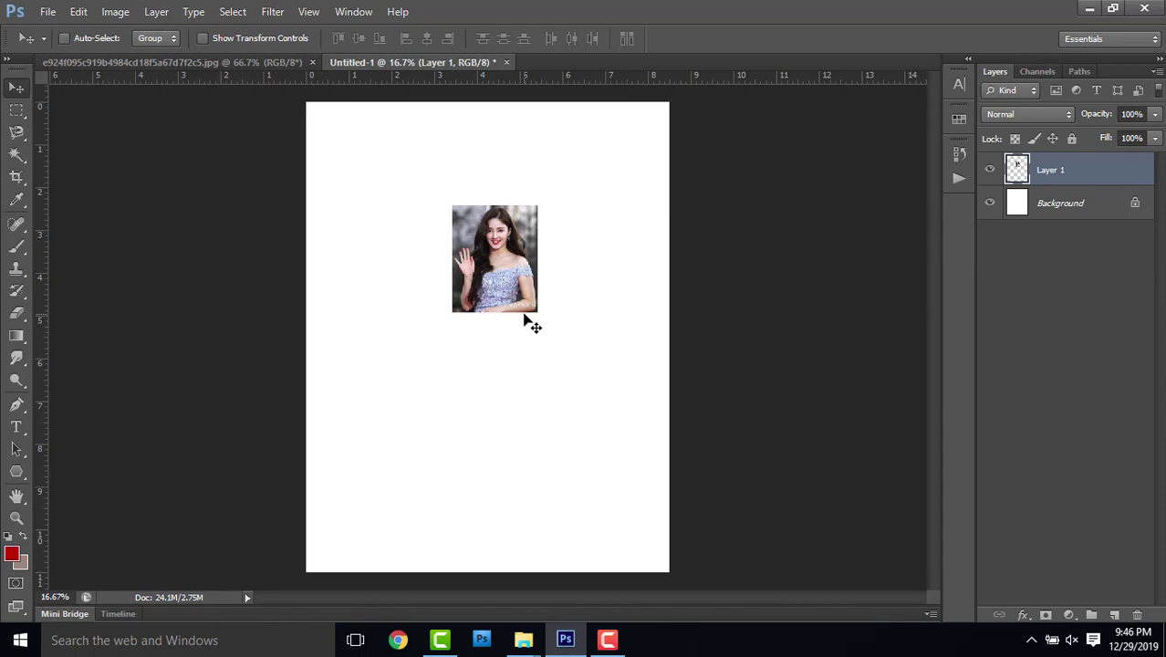
key("ctrl+t")
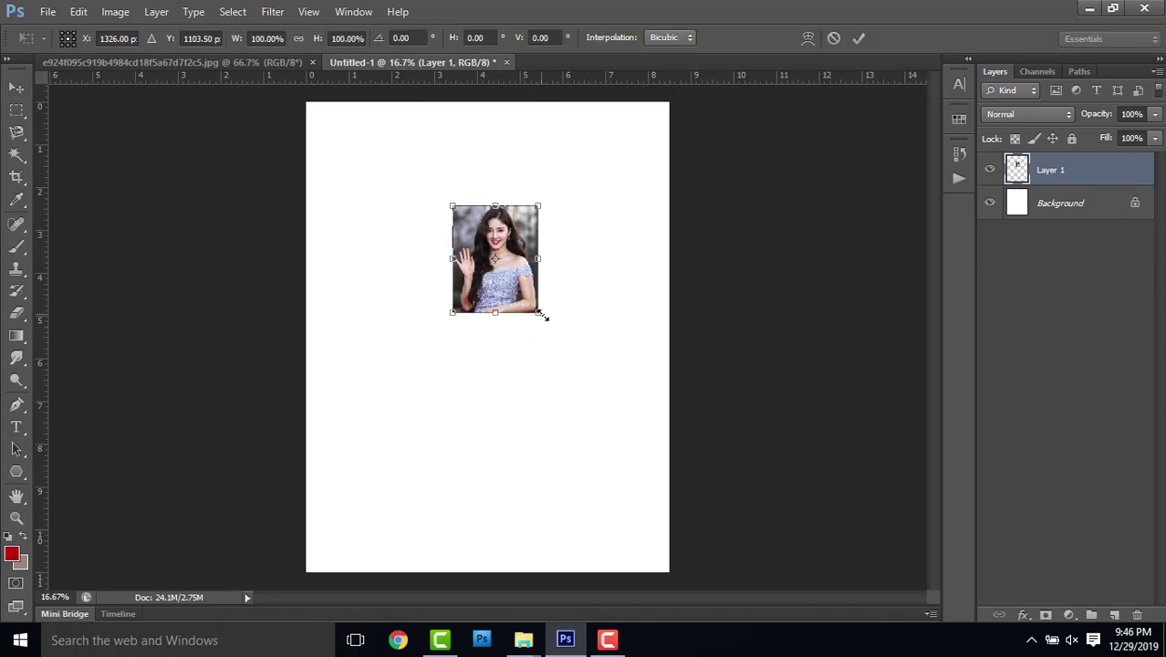
left_click_drag(544, 316, 644, 442)
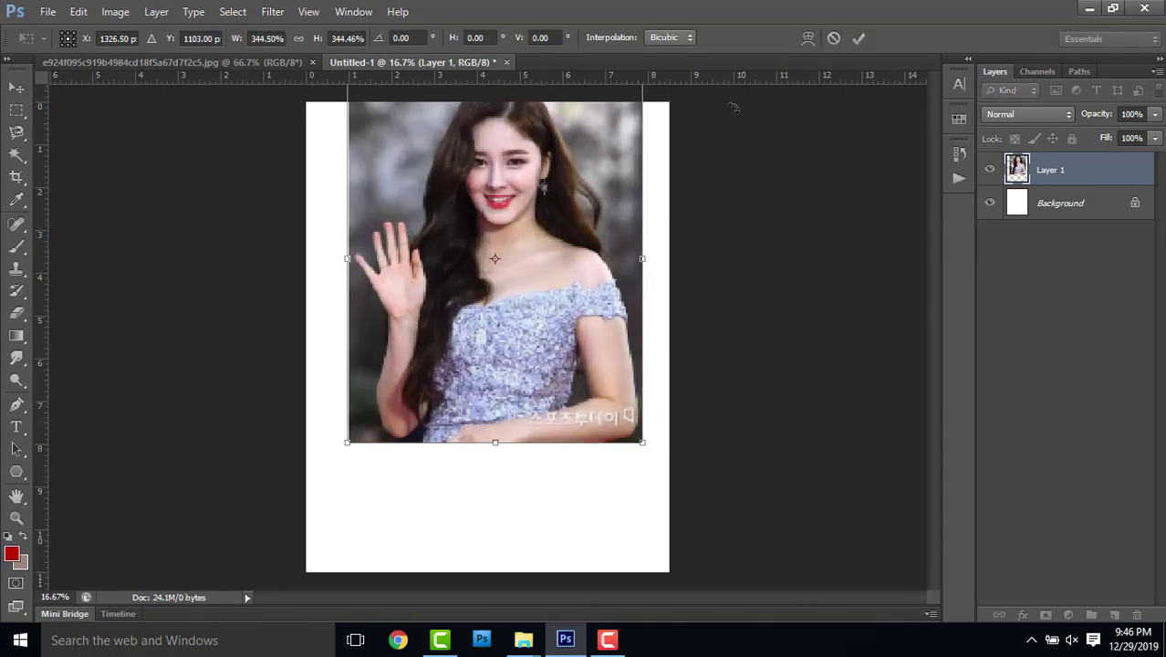
mouse_move(587, 208)
left_mouse_down()
mouse_move(607, 265)
mouse_move(580, 278)
left_mouse_up()
- Commit the enlarged photo and rotate the canvas 90° clockwise to landscape
left_click(859, 38)
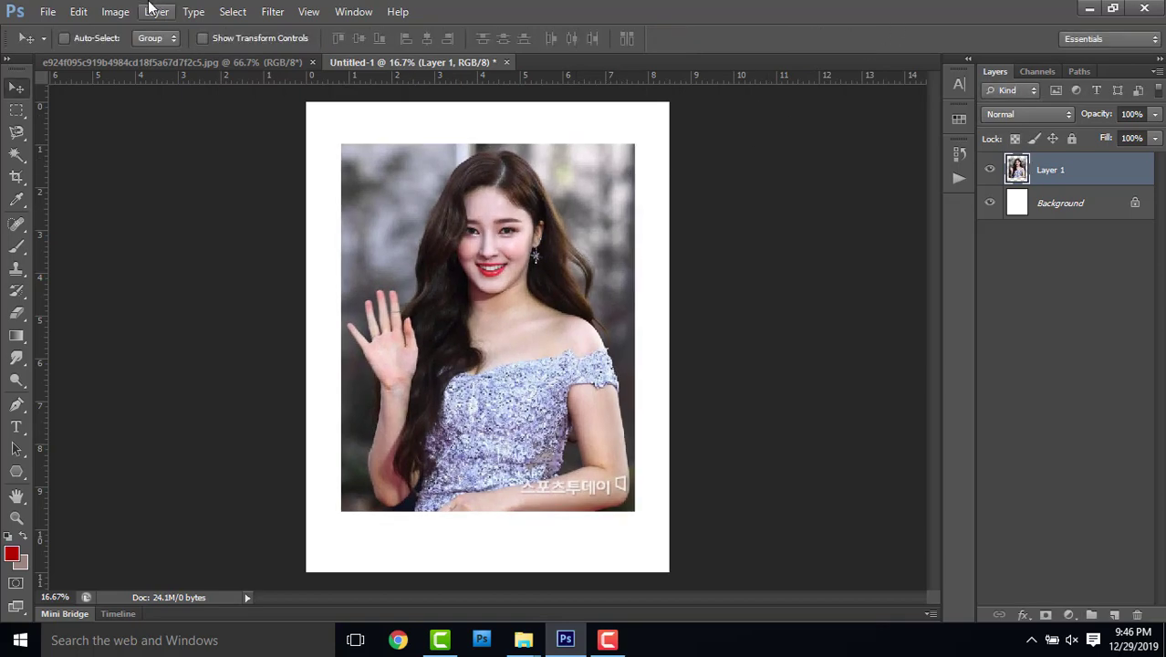
left_click(115, 11)
left_click(351, 181)
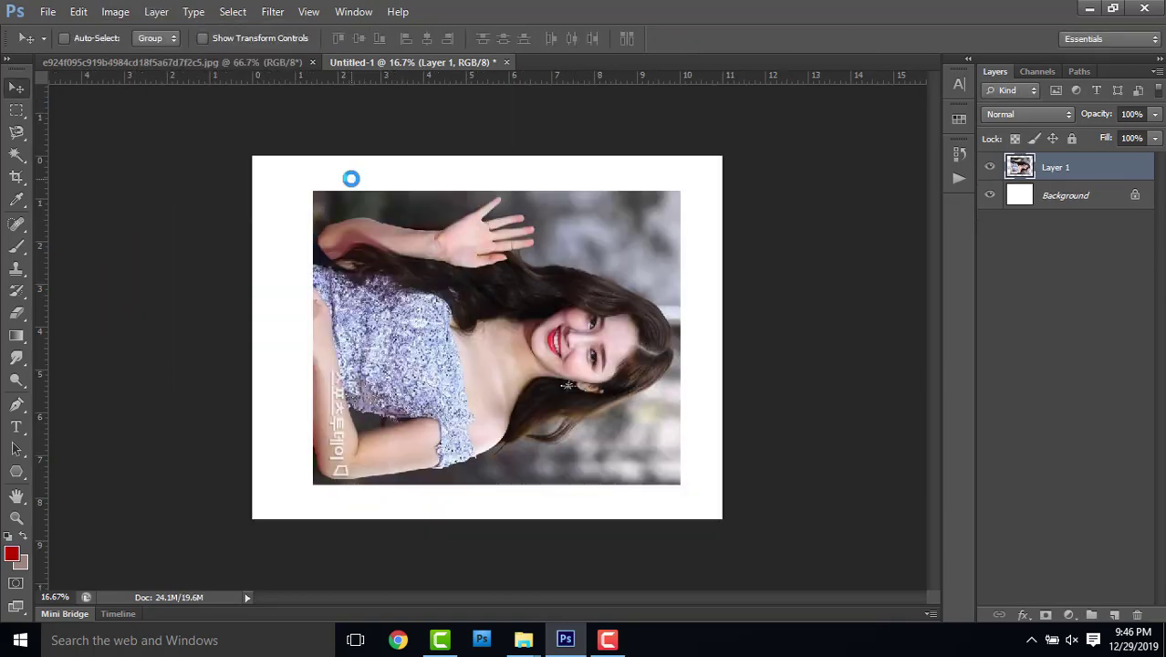
- Rotate the photo layer 90° clockwise, then 180°, so the portrait stands upright
key("ctrl+t")
right_click(575, 292)
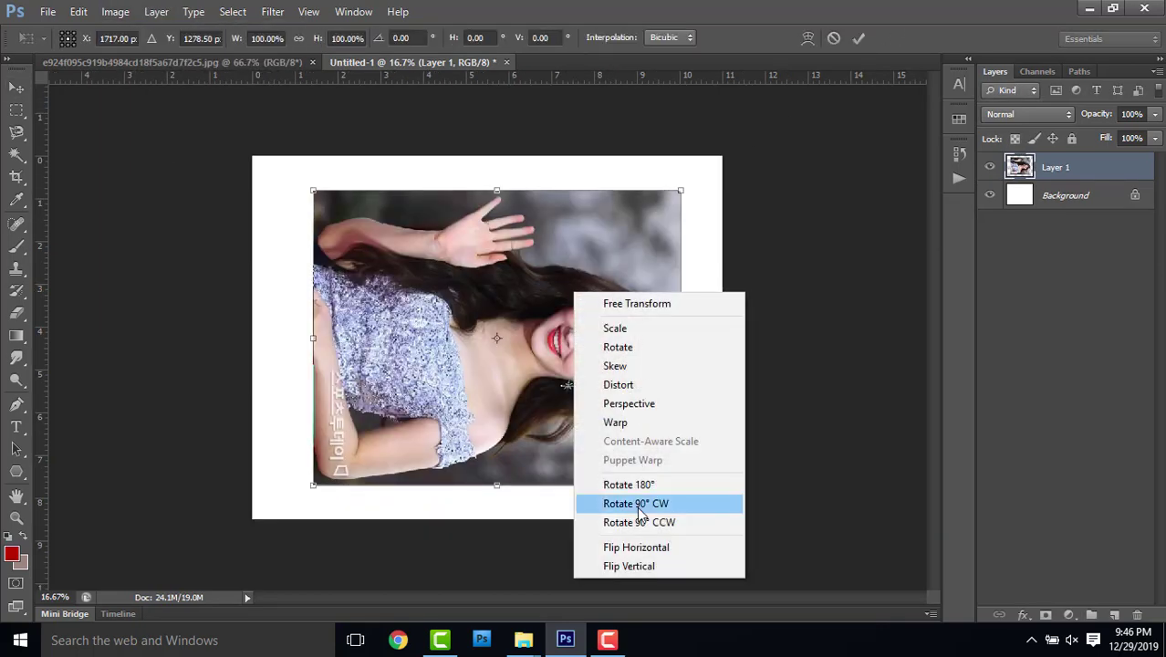
left_click(641, 504)
right_click(561, 369)
left_click(621, 265)
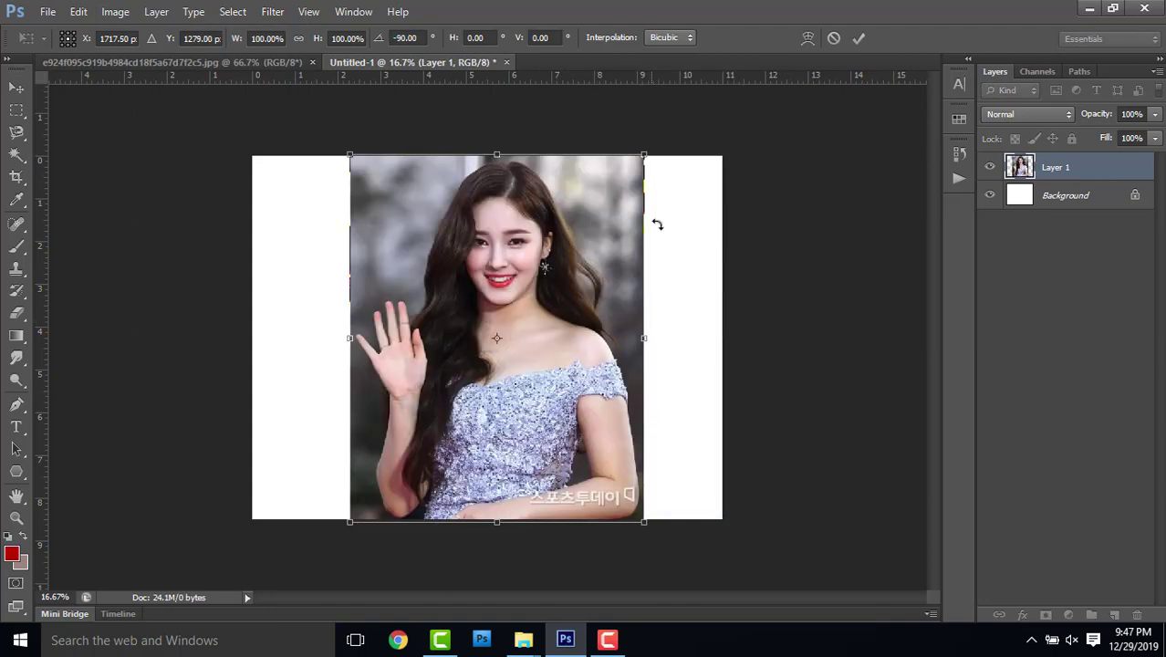
- Scale the portrait to about 140% so it fills the page height, and commit
mouse_move(646, 148)
left_mouse_down()
mouse_move(670, 231)
mouse_move(781, 149)
left_mouse_up()
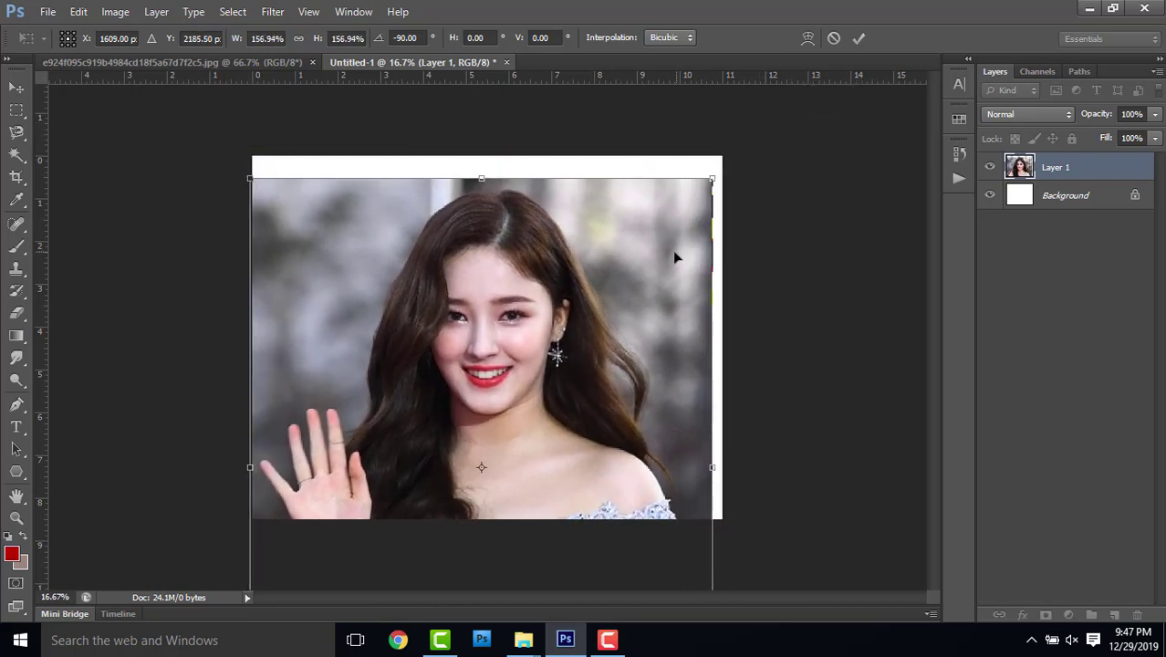
left_click_drag(674, 255, 678, 239)
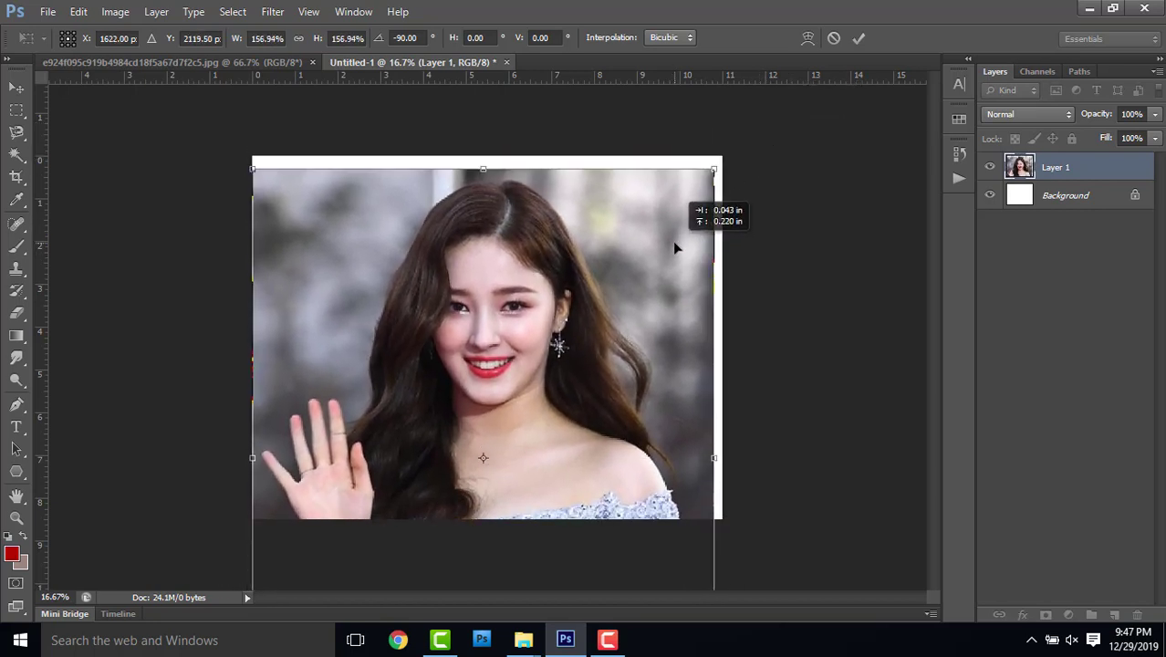
left_click_drag(677, 238, 685, 238)
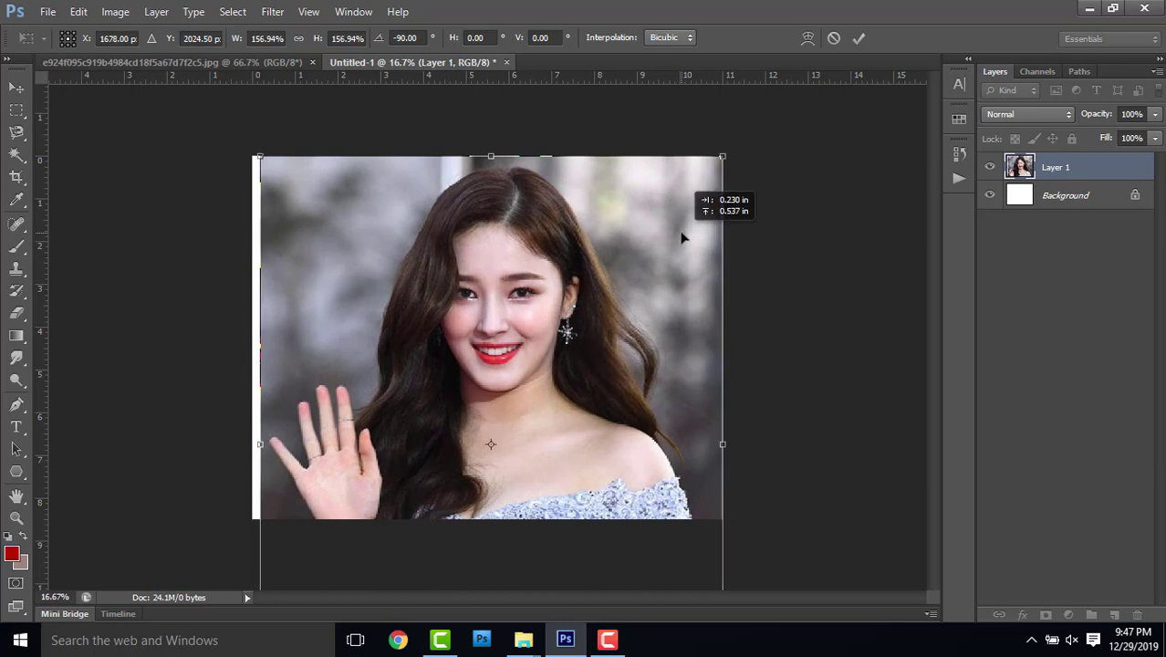
left_click_drag(723, 157, 701, 165)
left_click_drag(636, 306, 636, 289)
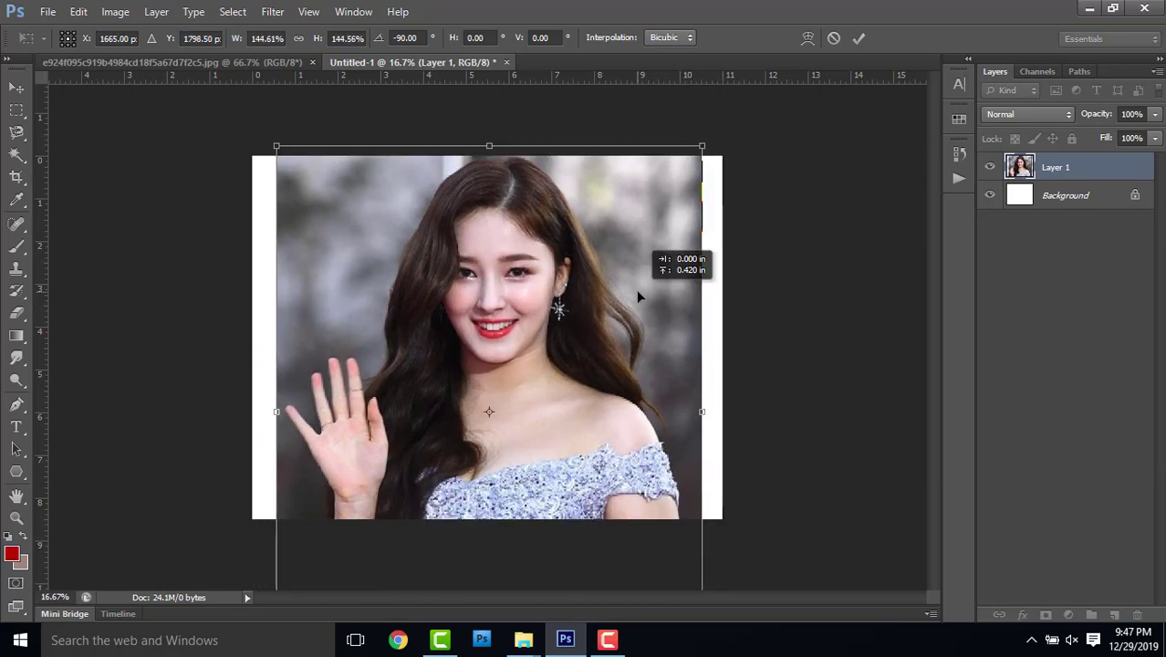
left_click_drag(702, 146, 617, 305)
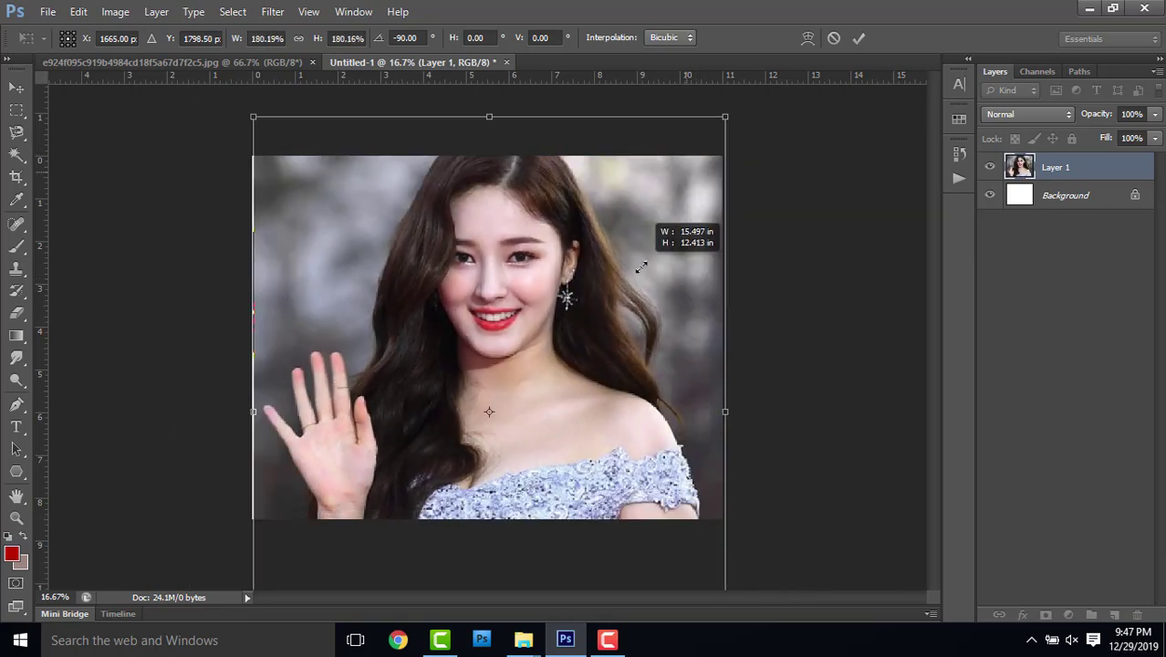
left_click(858, 41)
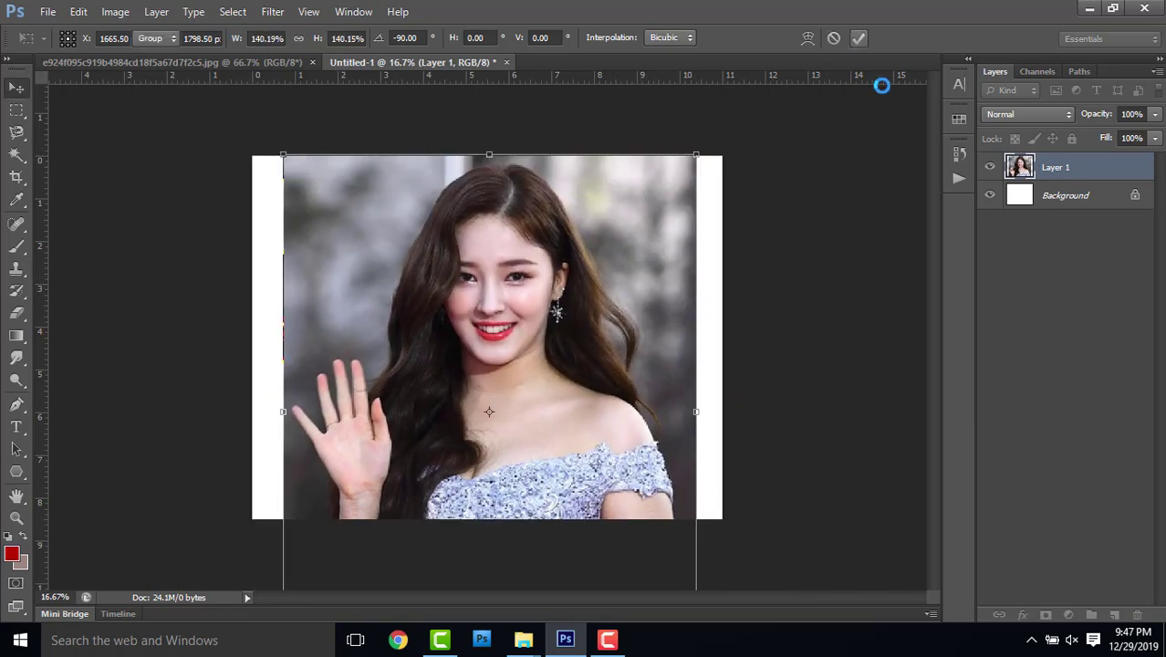
- Duplicate the photo layer as Layer 1 copy and zoom in on the portrait
key("ctrl+j")
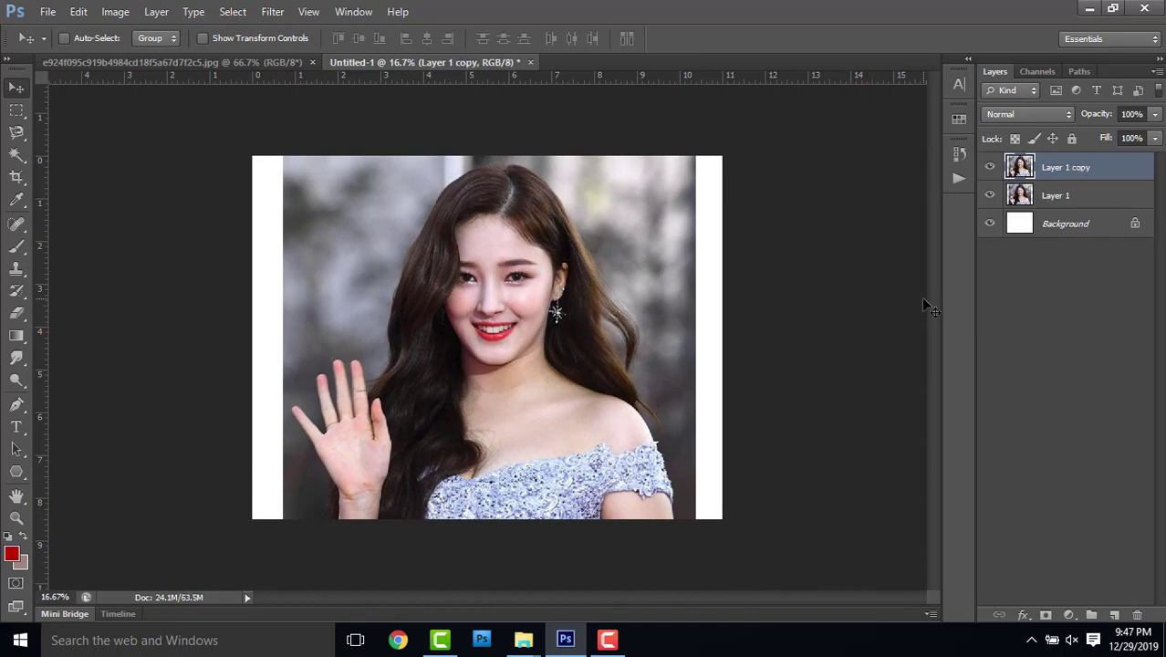
left_click(17, 177)
left_click(486, 232)
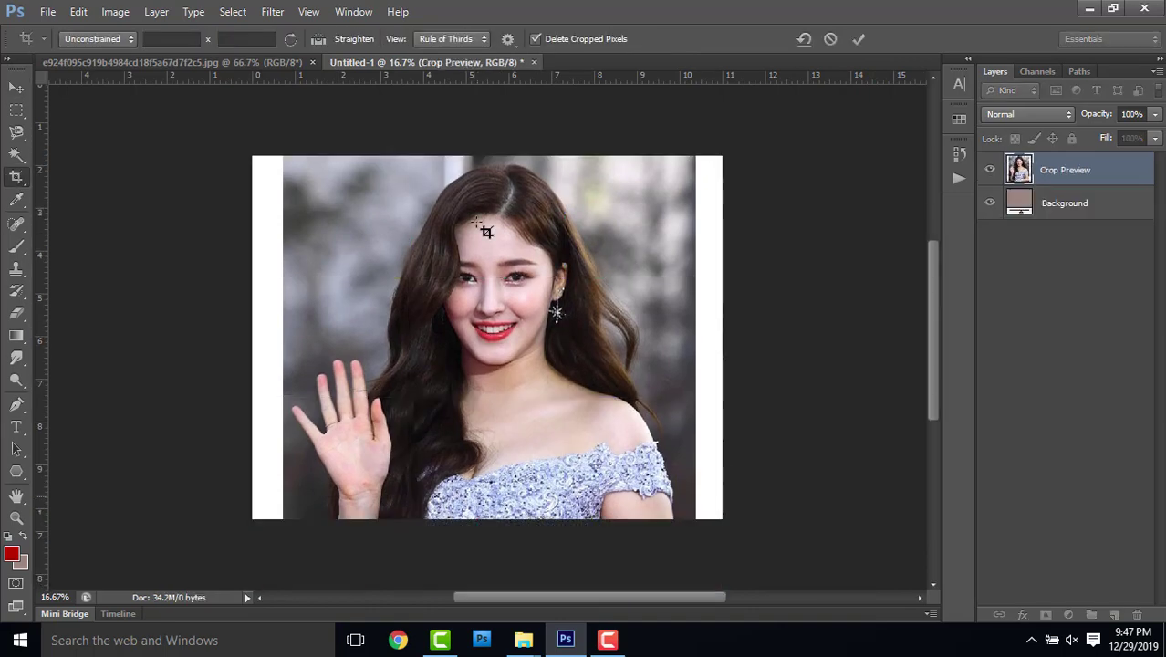
left_click(17, 87)
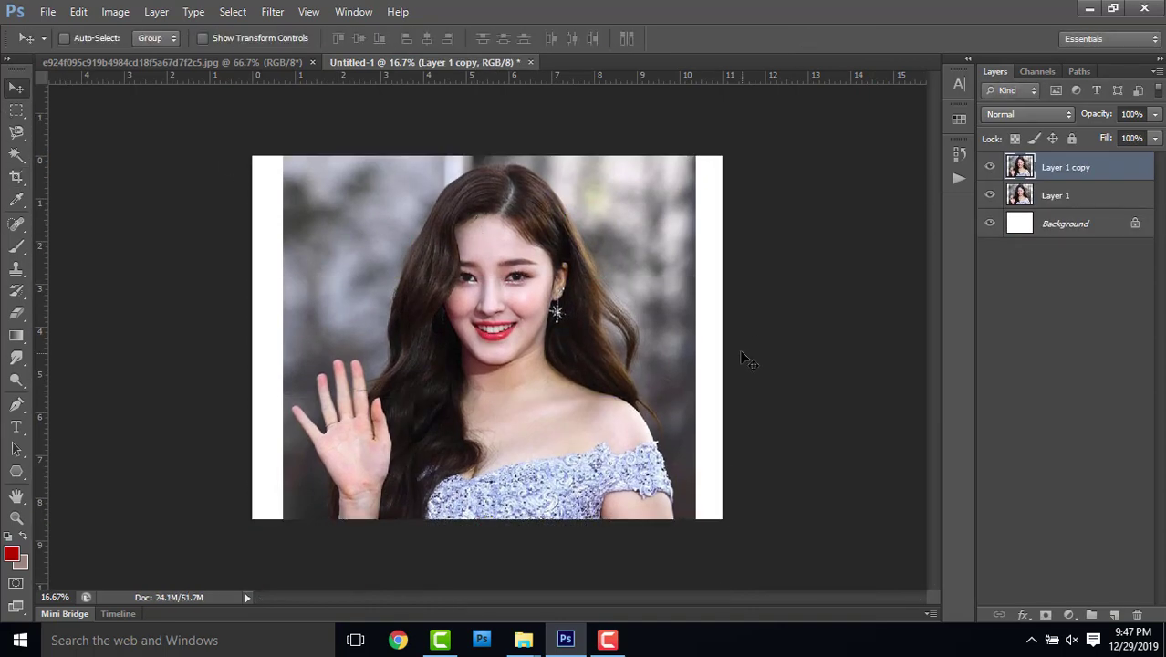
key("ctrl+plus")
scroll(635, 267, "up", 1)
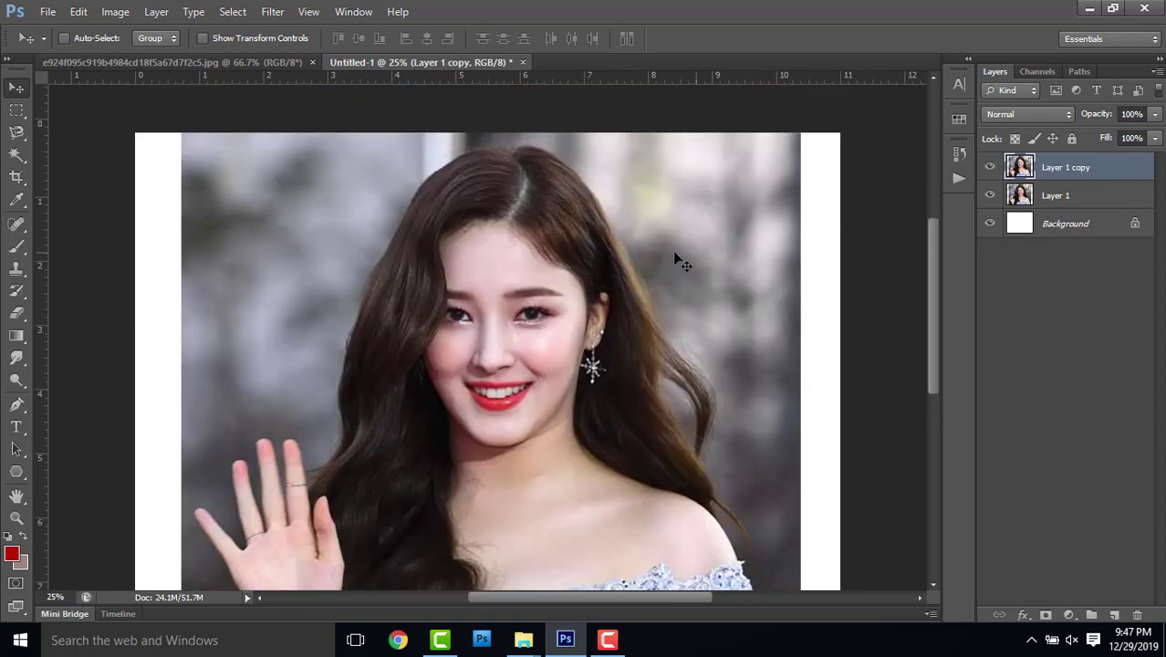
scroll(671, 258, "up", 1)
scroll(666, 256, "down", 1)
scroll(665, 258, "down", 1)
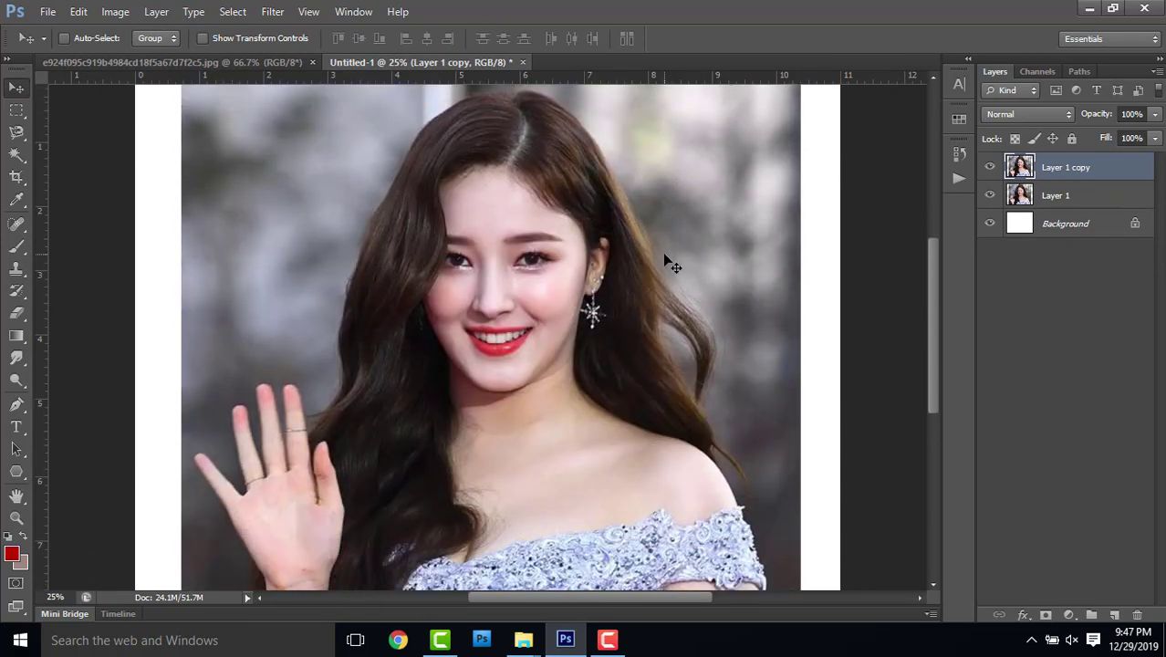
- Apply Unsharp Mask at 268% amount, 2.5 px radius and threshold 0
left_click(273, 11)
mouse_move(290, 266)
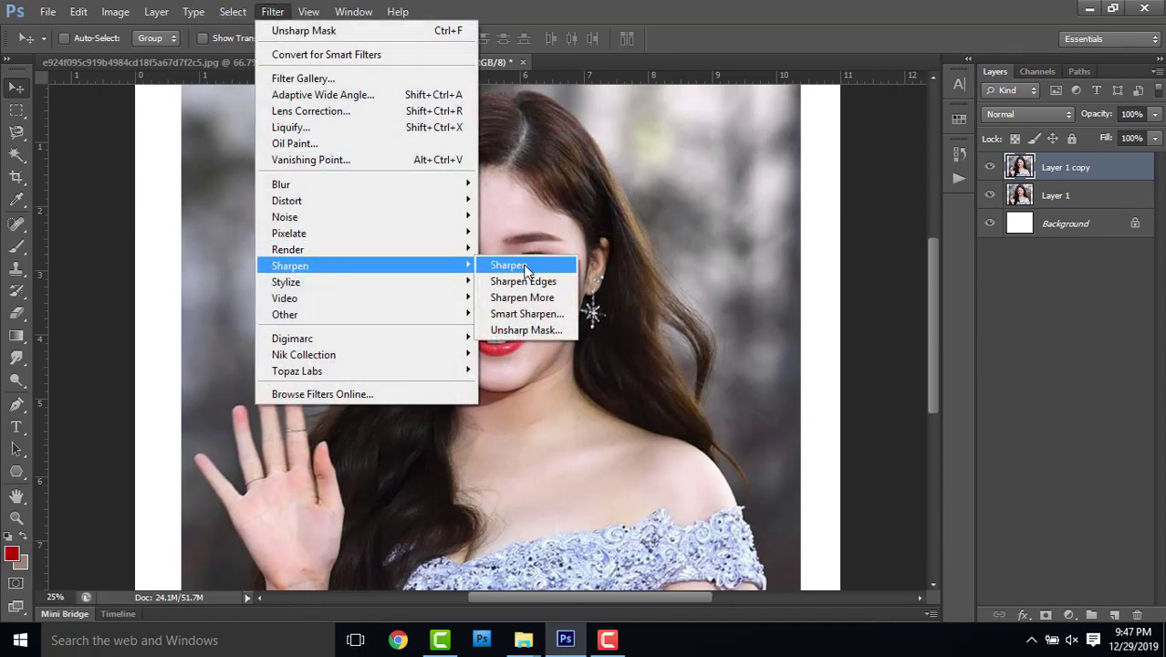
left_click(525, 329)
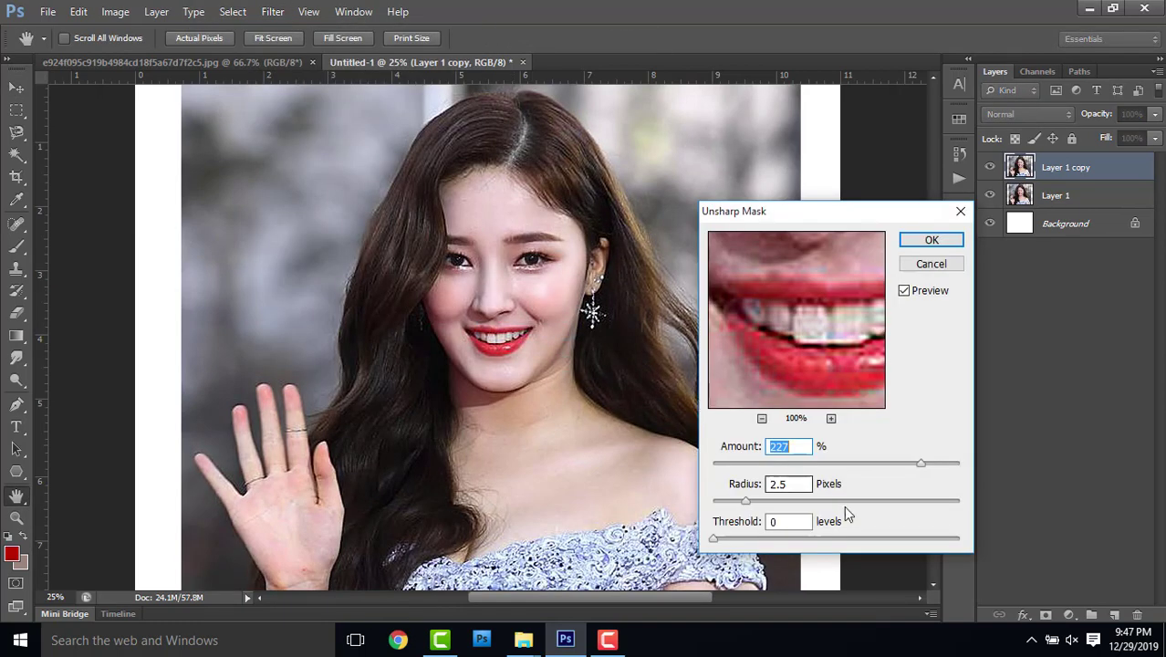
left_click_drag(920, 464, 933, 464)
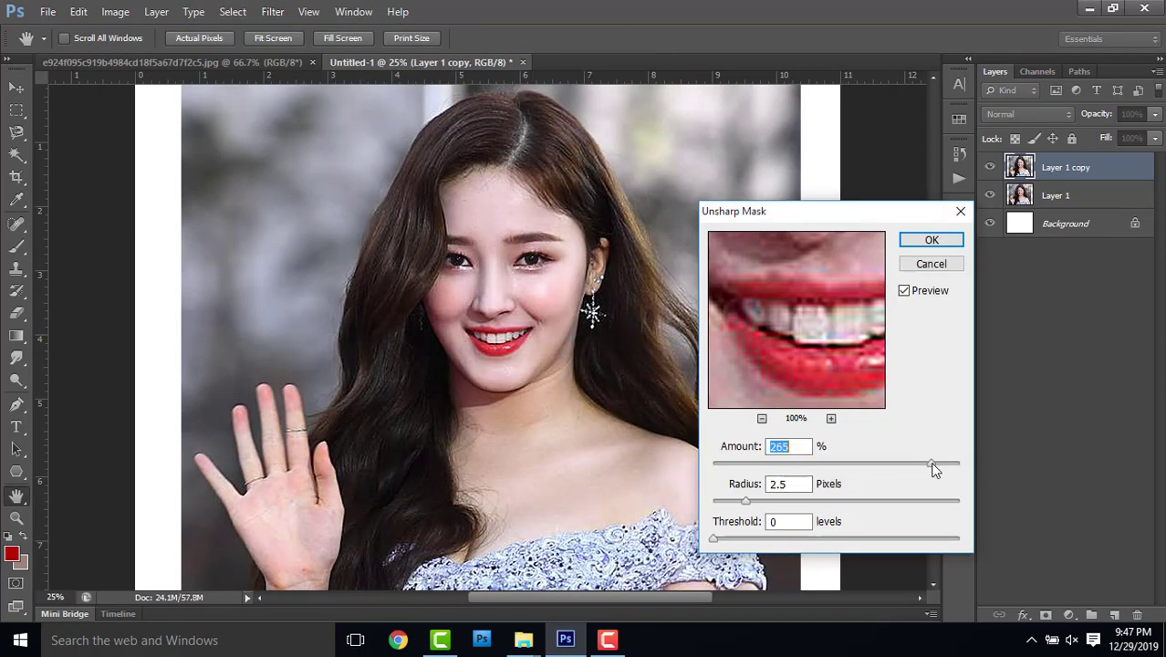
left_click(961, 245)
key("v")
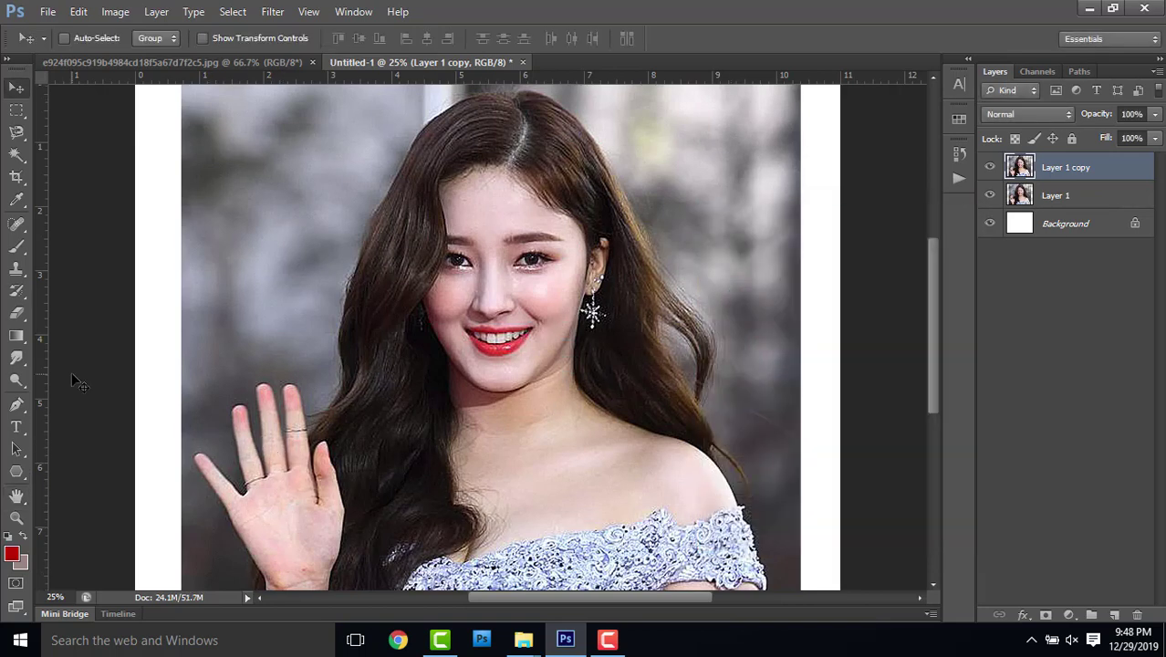
scroll(91, 370, "down", 2)
- With the Pen tool, start a path below the wrist and trace around the fingertips
left_click(16, 404)
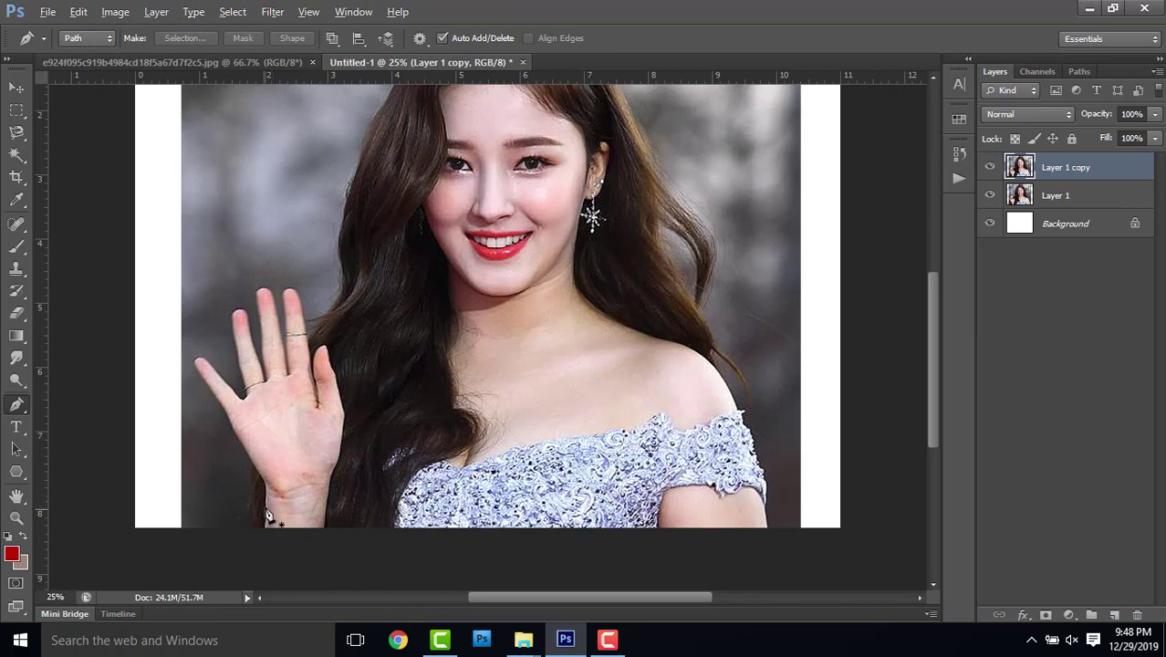
scroll(267, 516, "up", 1)
scroll(260, 498, "up", 1)
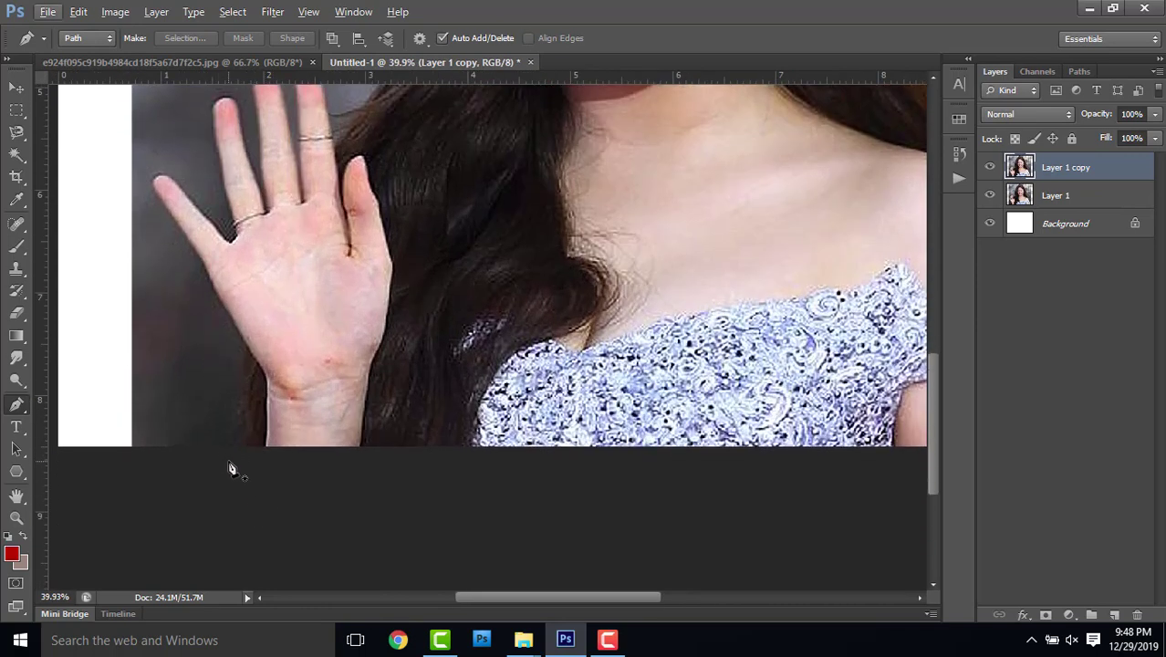
left_click(235, 462)
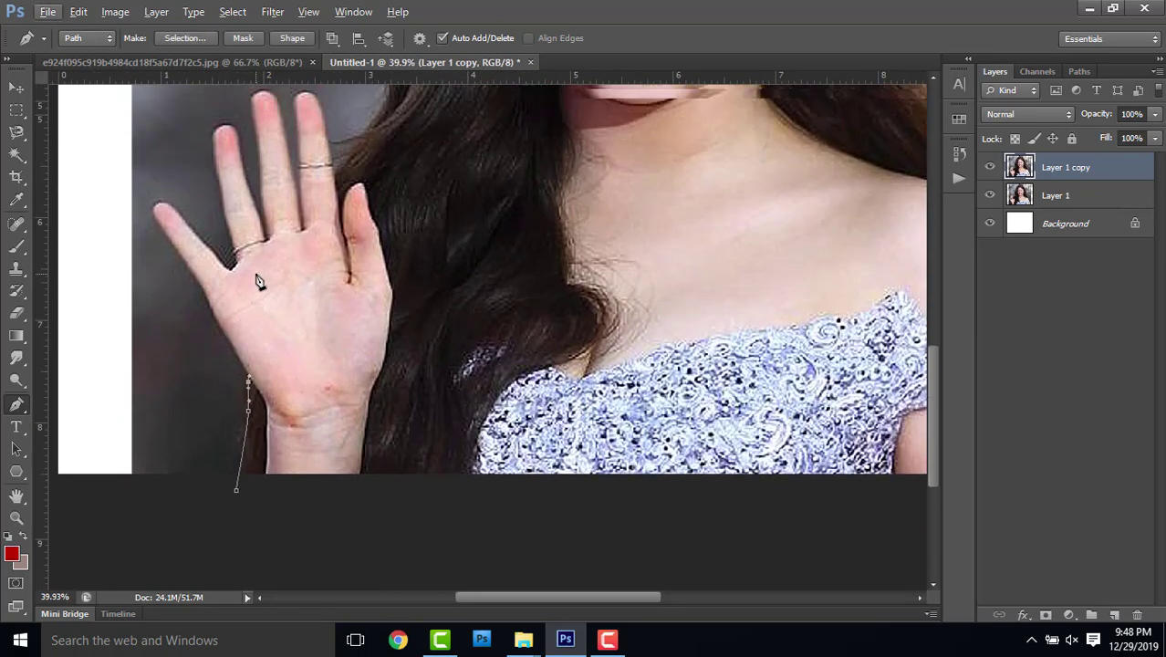
scroll(260, 253, "up", 4)
scroll(294, 265, "down", 1)
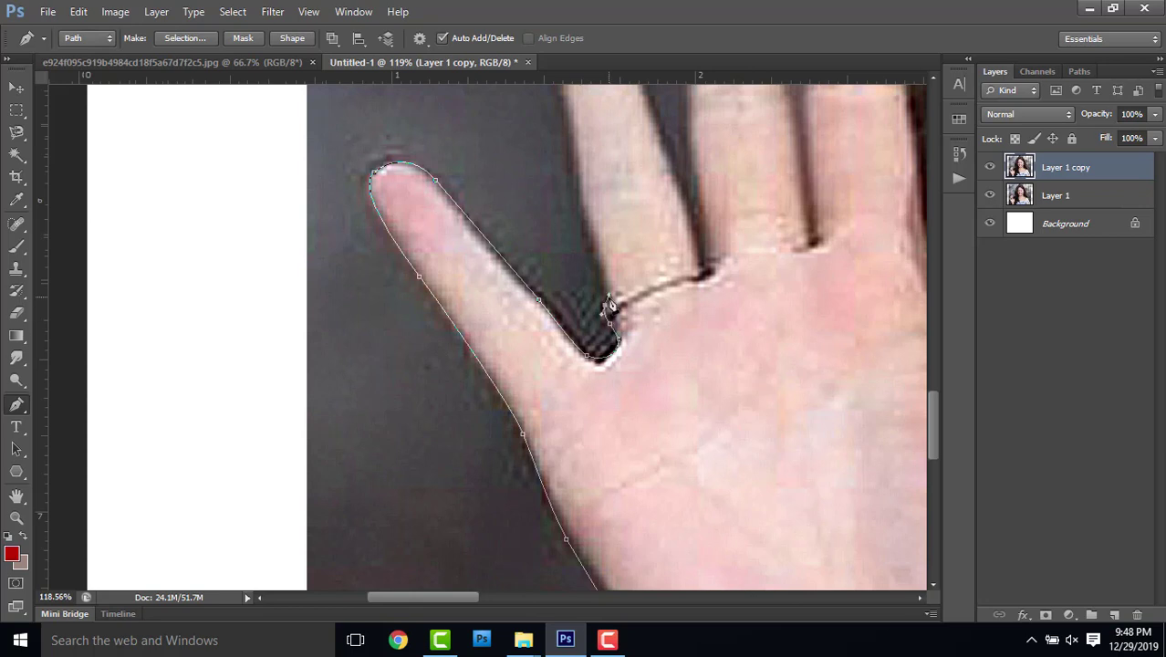
scroll(623, 359, "up", 3)
scroll(622, 359, "left", 1)
scroll(580, 138, "up", 2)
scroll(580, 139, "right", 1)
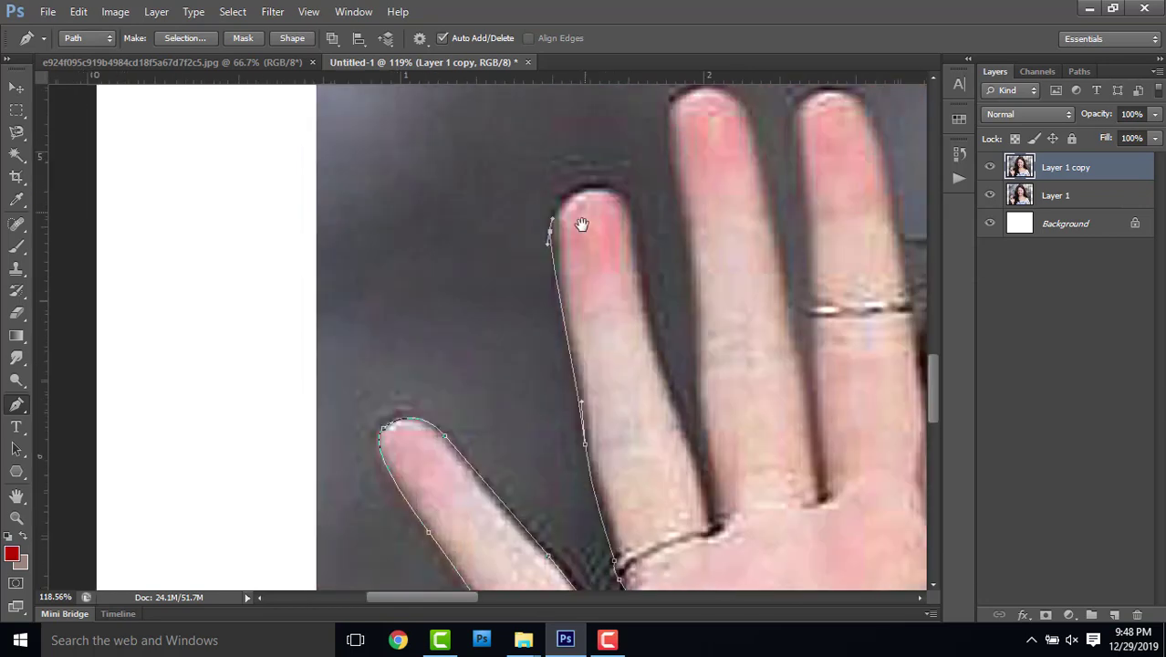
left_click(547, 242)
mouse_move(617, 210)
left_mouse_down()
mouse_move(656, 230)
mouse_move(635, 289)
left_mouse_up()
left_click_drag(681, 443, 696, 467)
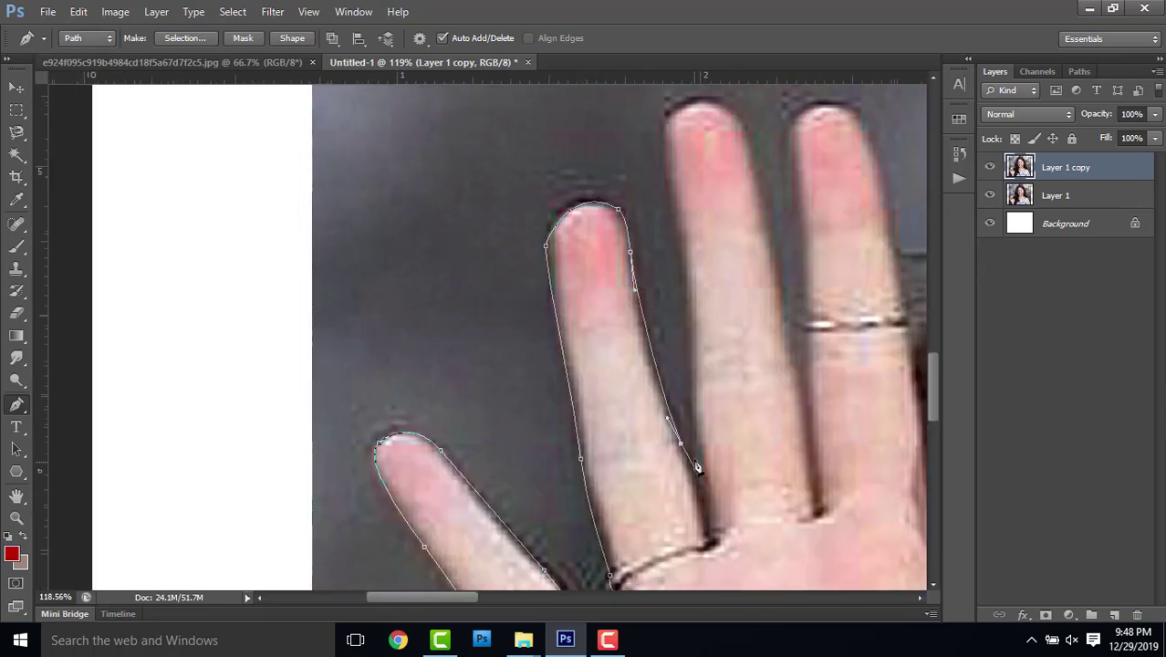
scroll(654, 76, "up", 3)
left_click(646, 290)
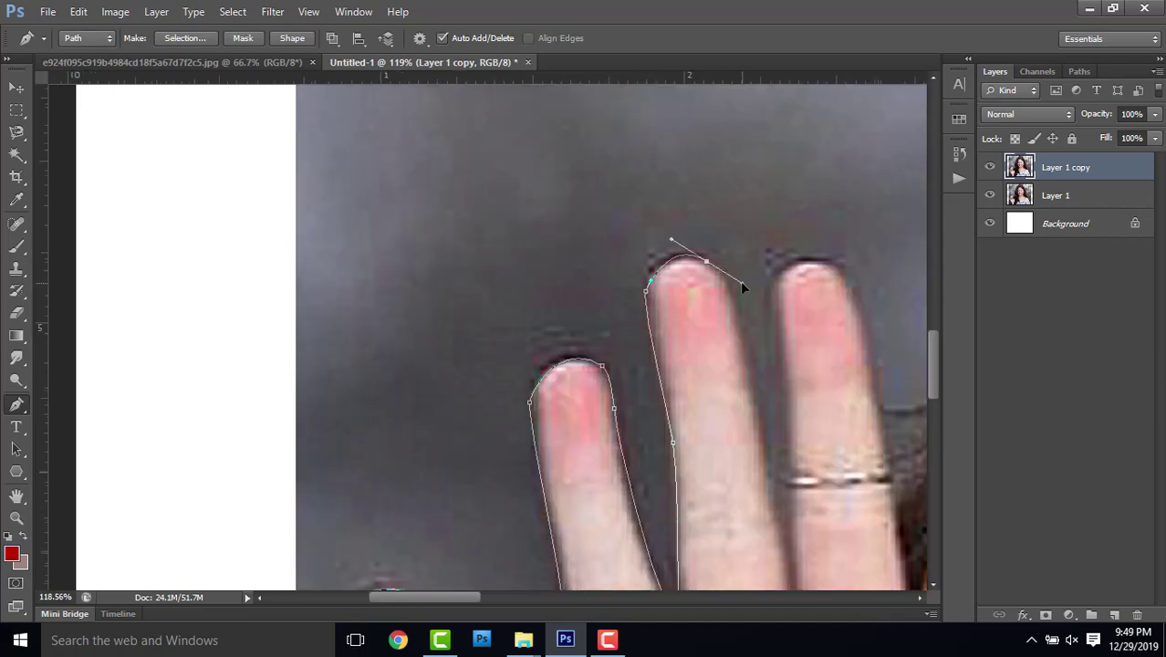
- Continue the path from the fingers up and over the crown of the hair
scroll(646, 442, "down", 3)
scroll(646, 443, "right", 3)
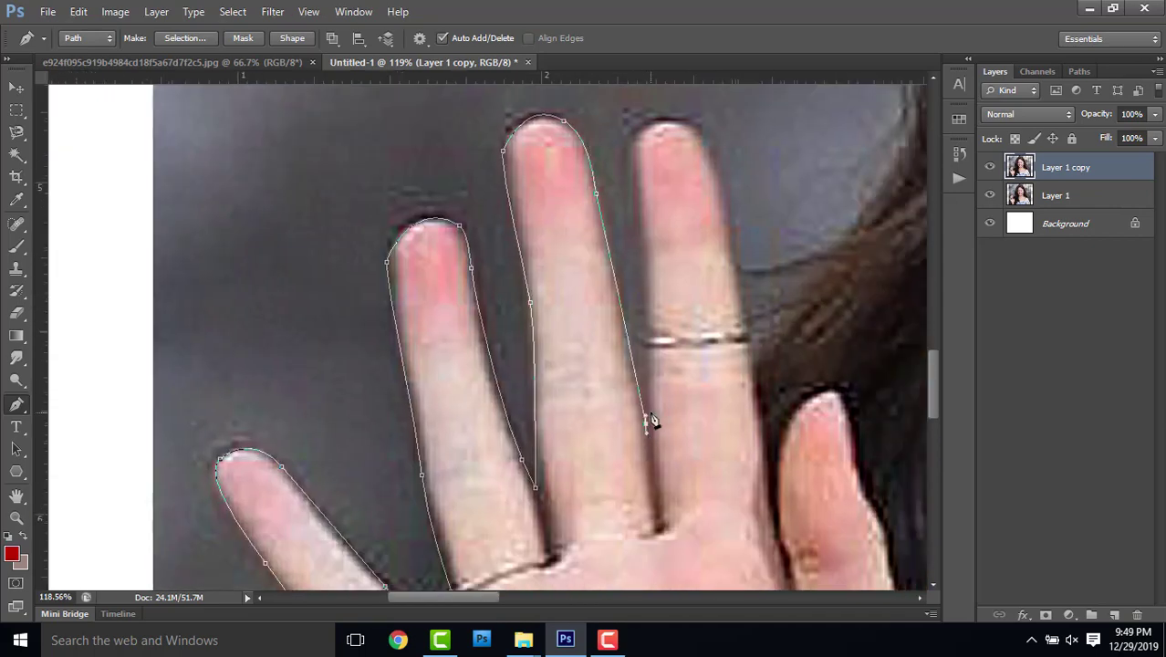
scroll(662, 250, "up", 3)
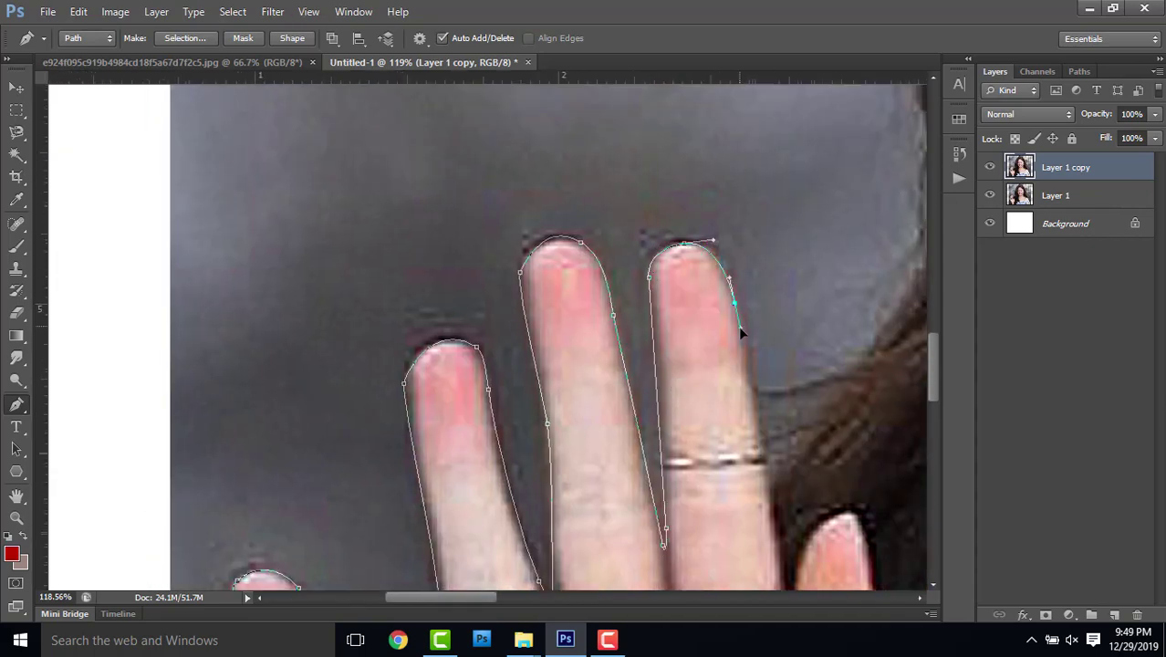
scroll(784, 489, "right", 6)
scroll(785, 488, "up", 1)
left_click_drag(595, 427, 617, 397)
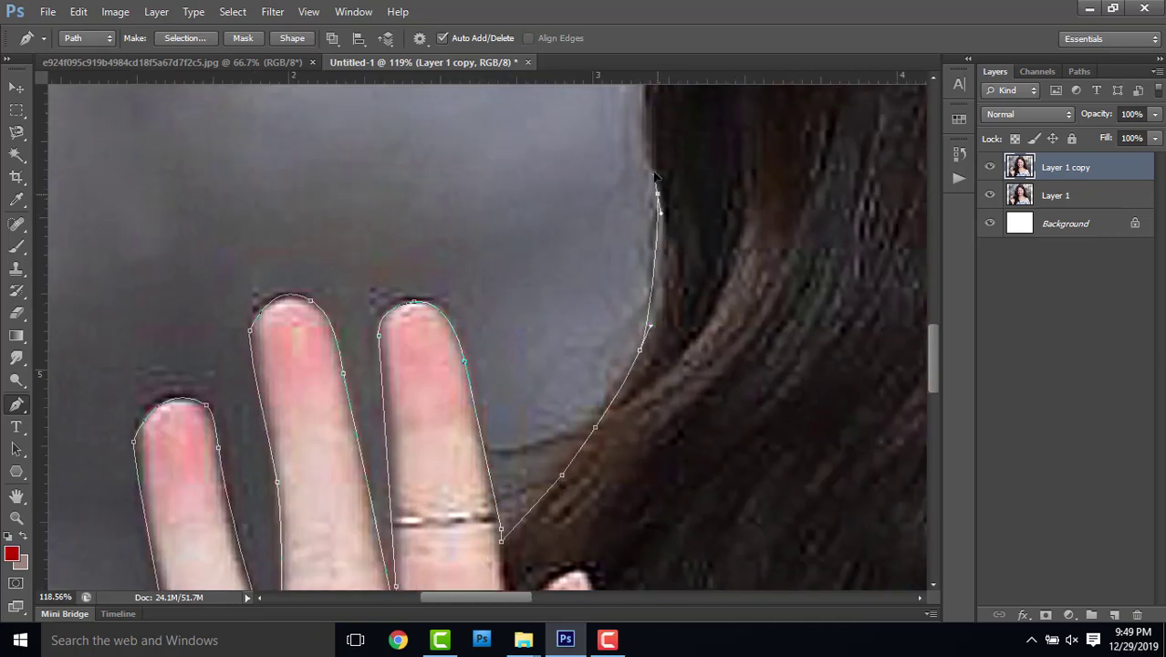
scroll(578, 268, "up", 6)
scroll(578, 268, "right", 2)
scroll(601, 253, "up", 6)
scroll(601, 253, "right", 2)
scroll(536, 226, "down", 2, "alt")
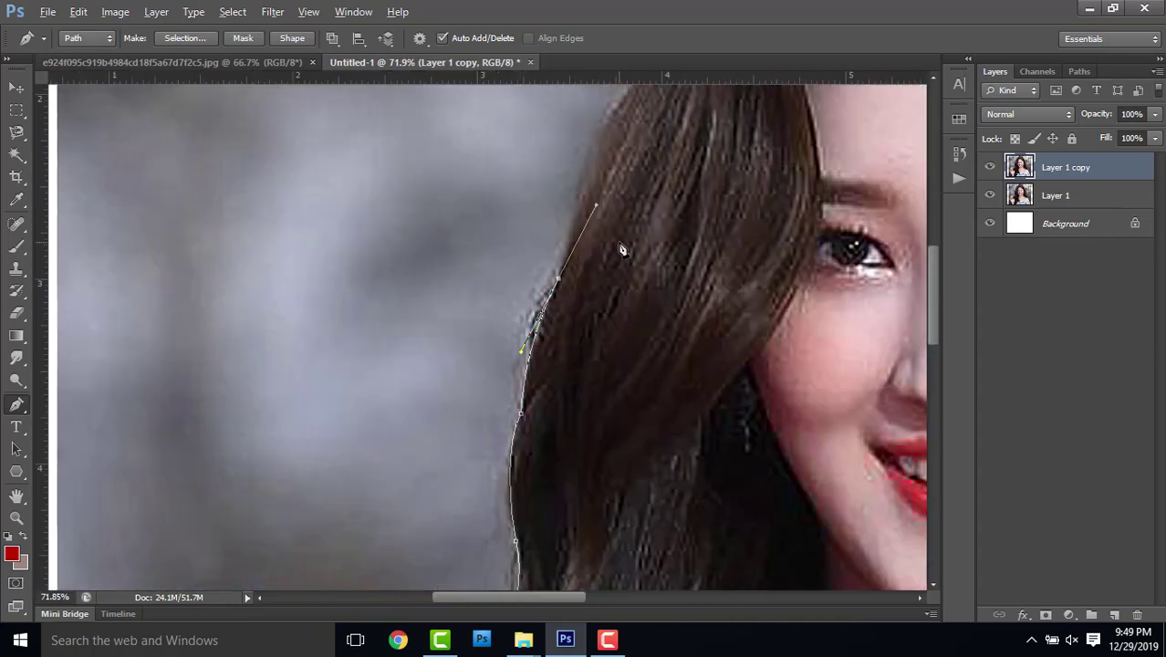
scroll(547, 273, "up", 3)
scroll(548, 319, "up", 3)
scroll(554, 383, "left", 1)
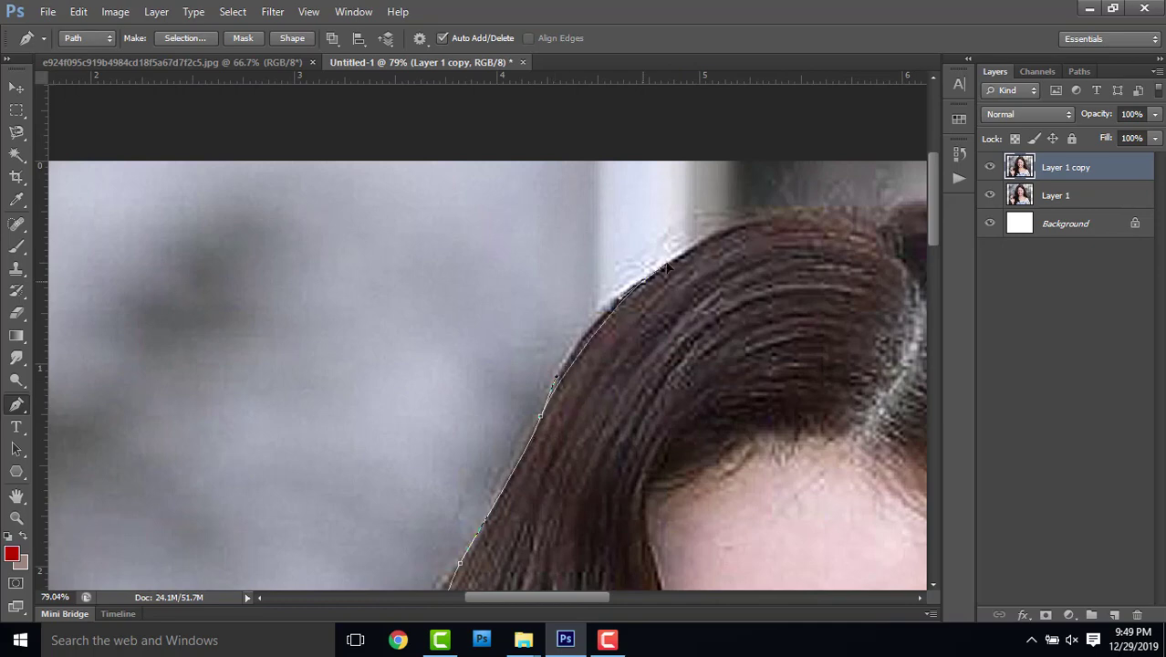
scroll(554, 383, "up", 3)
scroll(554, 383, "right", 7)
left_click_drag(532, 353, 593, 387)
- Extend the path down along the right shoulder and lace sleeve
scroll(543, 363, "right", 1)
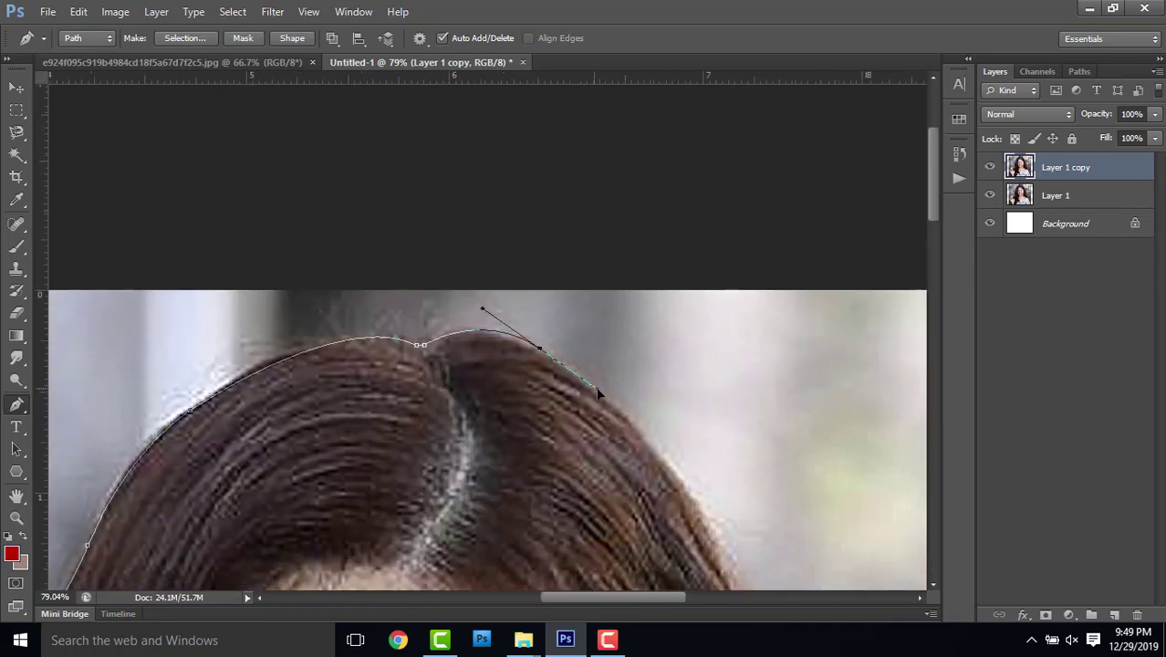
scroll(599, 391, "down", 2)
scroll(547, 402, "right", 3)
scroll(502, 410, "right", 5)
scroll(174, 242, "down", 3)
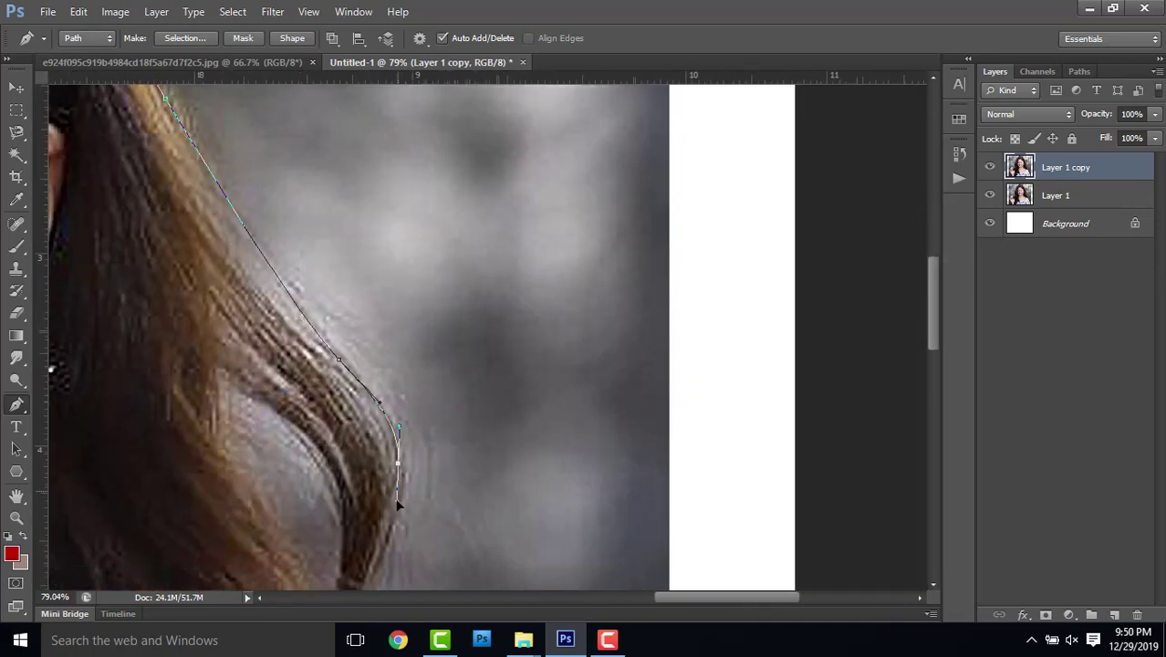
scroll(395, 461, "down", 3)
scroll(402, 384, "down", 3)
scroll(382, 325, "right", 1)
left_click(383, 406)
scroll(295, 295, "down", 3)
scroll(295, 295, "right", 2)
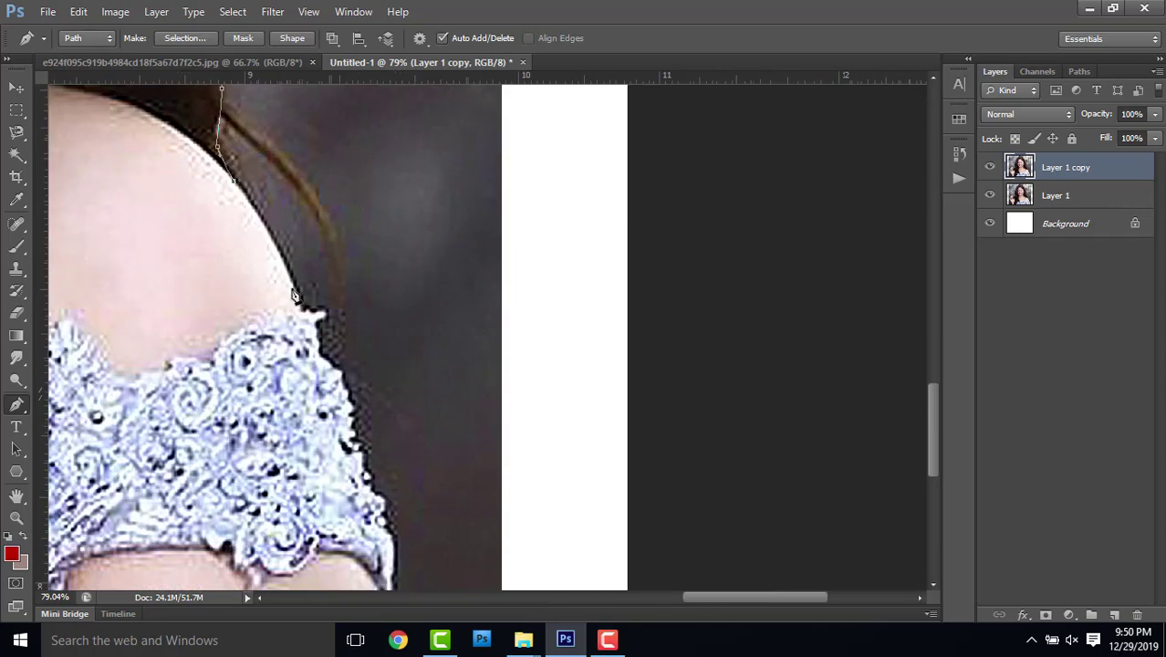
scroll(319, 335, "down", 3)
scroll(311, 292, "right", 1)
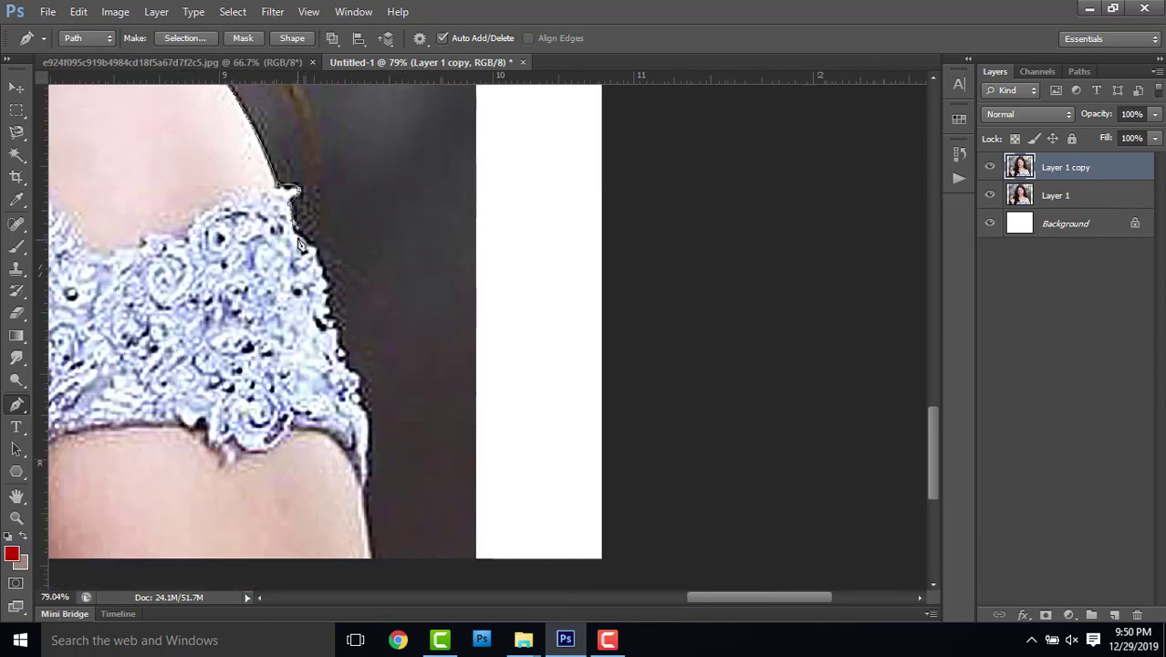
scroll(330, 321, "down", 3)
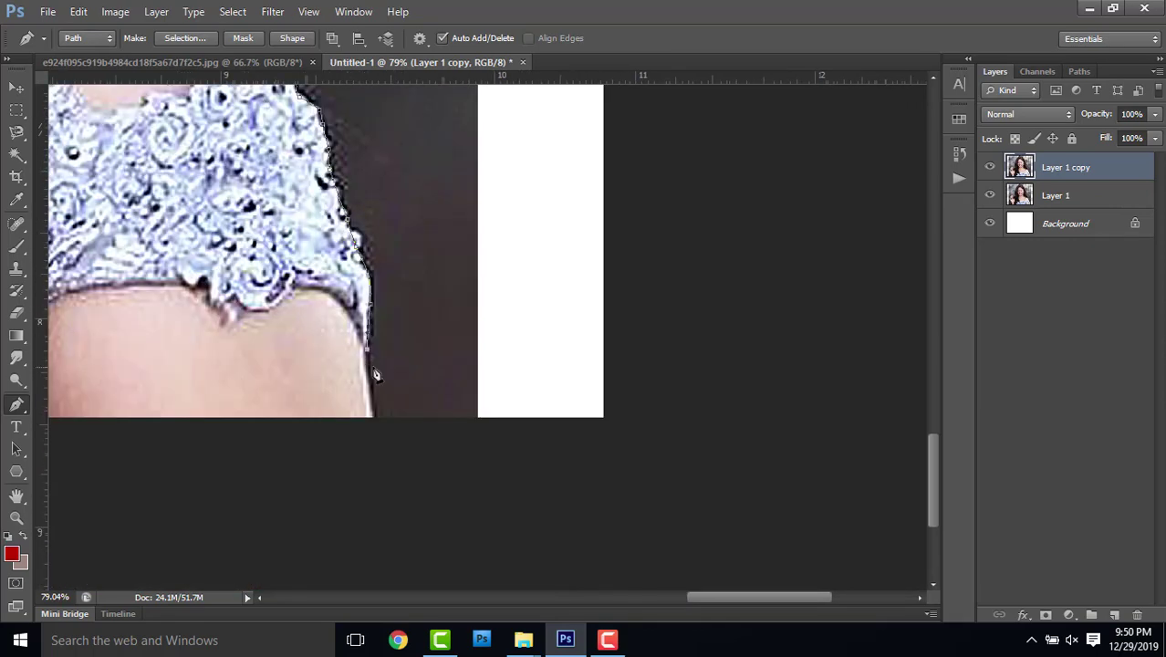
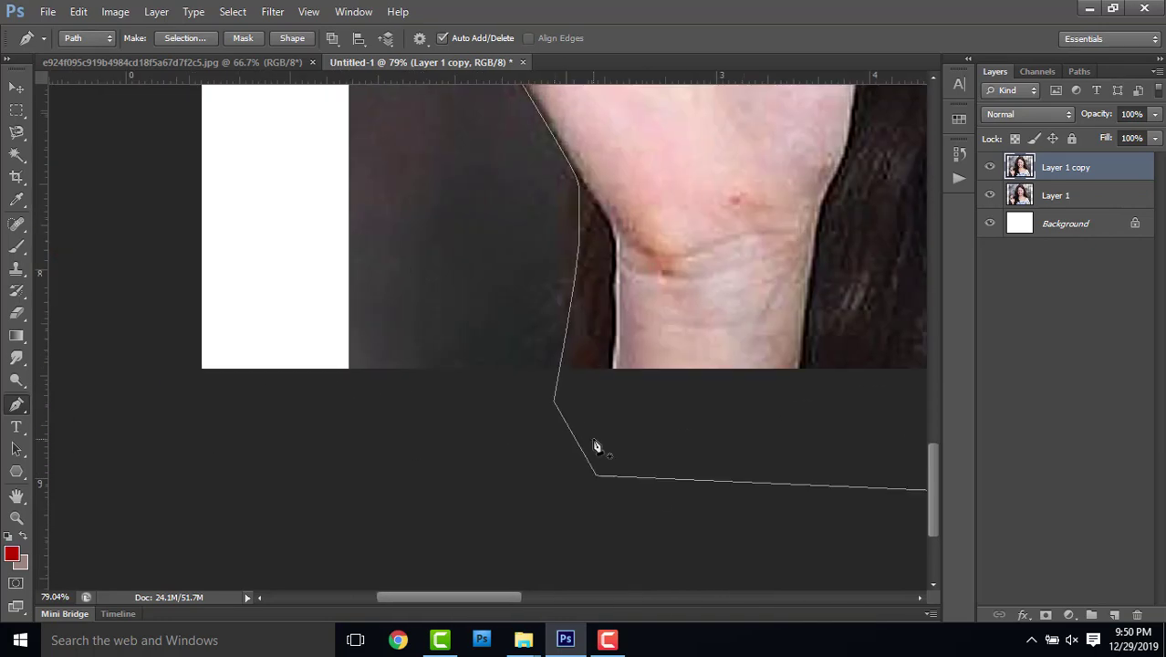
- Load the woman's pen path as a selection and mask Layer 1 copy to it
key("ctrl+Return")
scroll(595, 446, "down", 3)
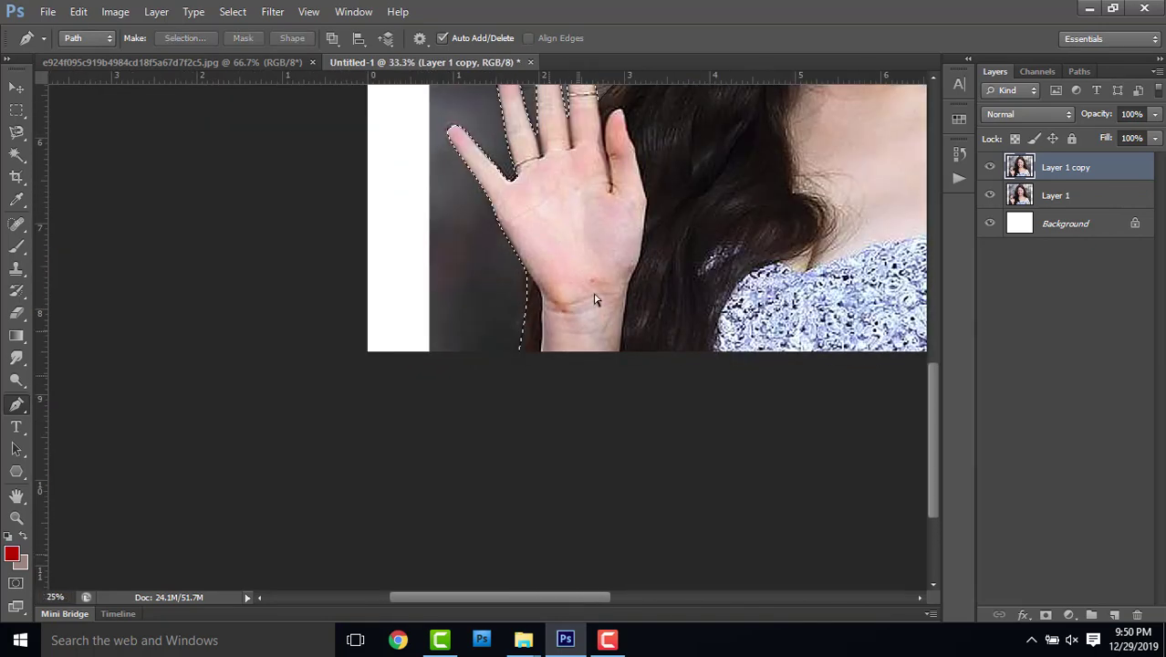
scroll(594, 305, "down", 2)
left_click(1047, 616)
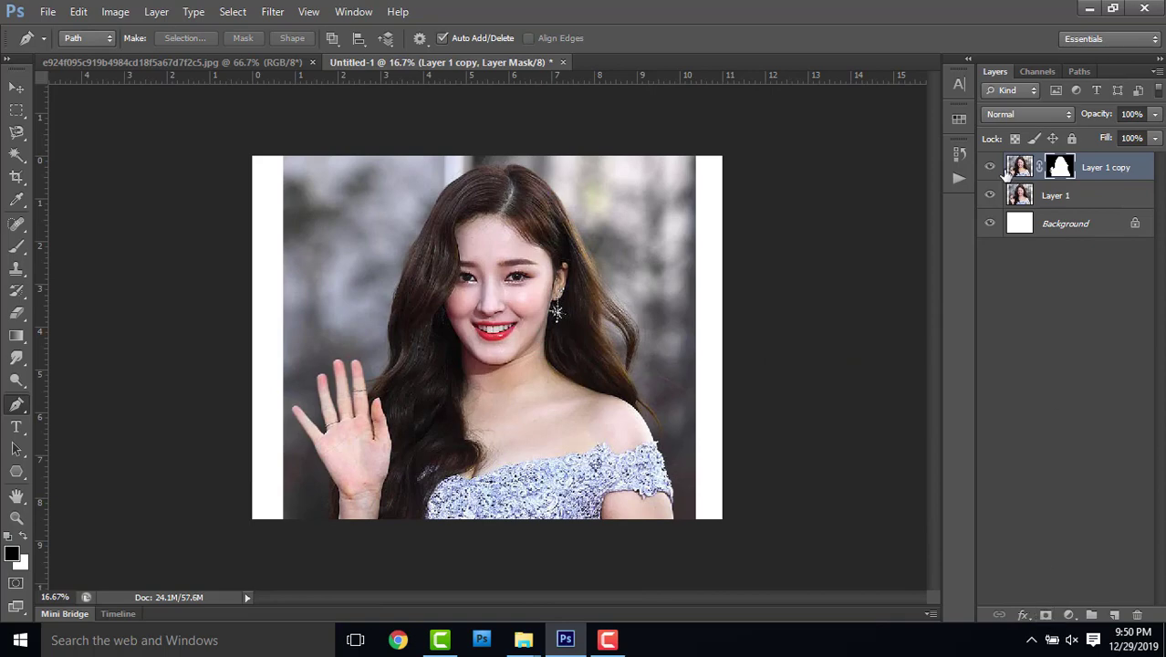
- Hide Layer 1 for a white backdrop and trace a first outline around the grey bulge
left_click(993, 196)
scroll(641, 229, "up", 2)
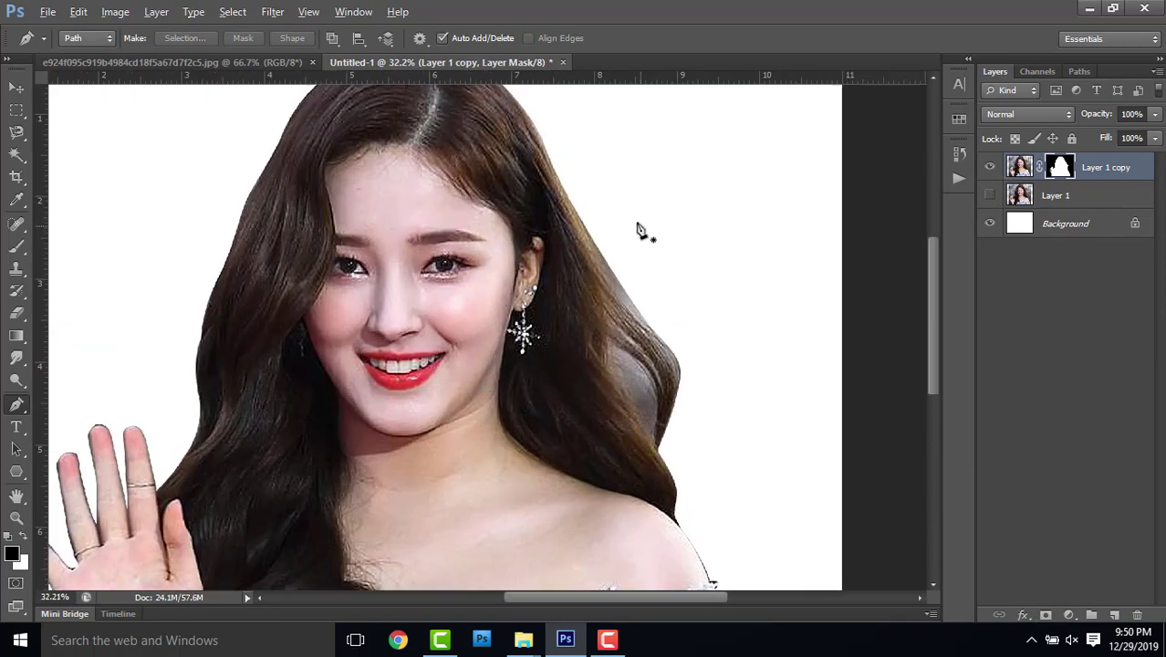
scroll(584, 219, "up", 1)
left_click(536, 193)
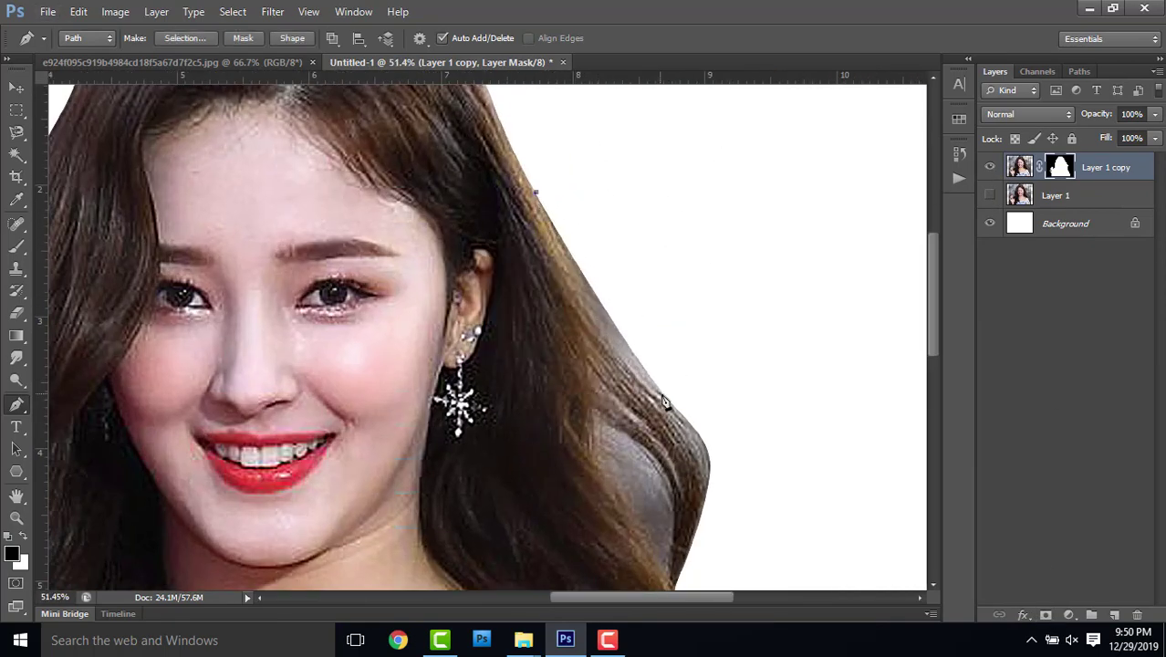
left_click_drag(660, 395, 713, 426)
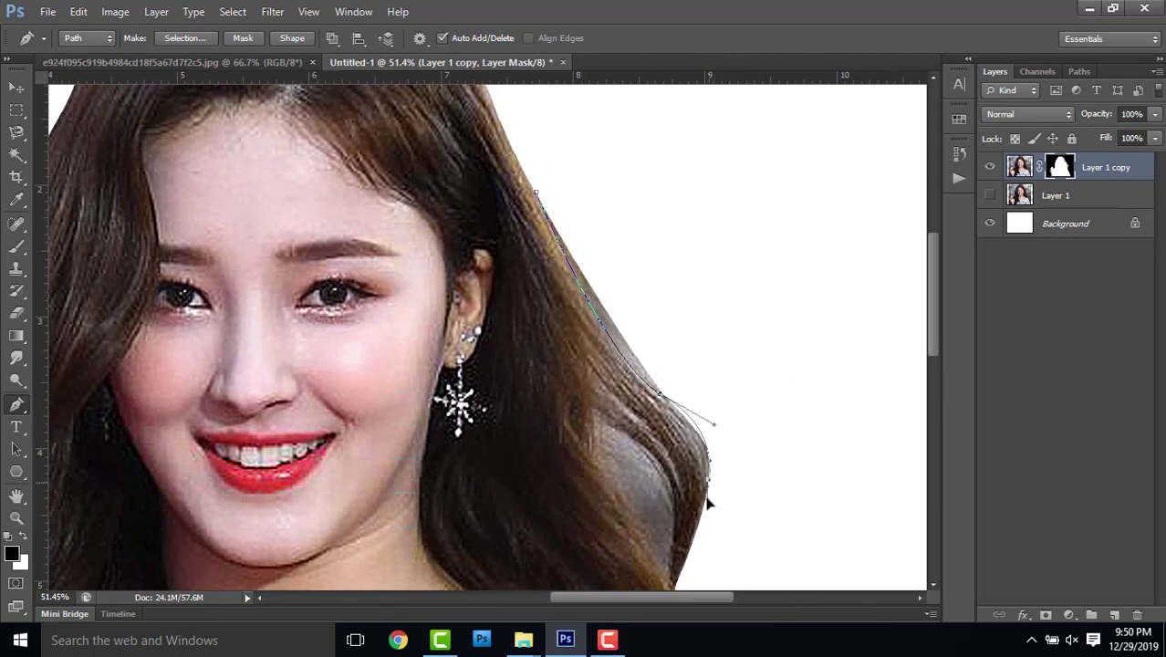
left_click_drag(793, 419, 791, 383)
left_click_drag(682, 202, 646, 173)
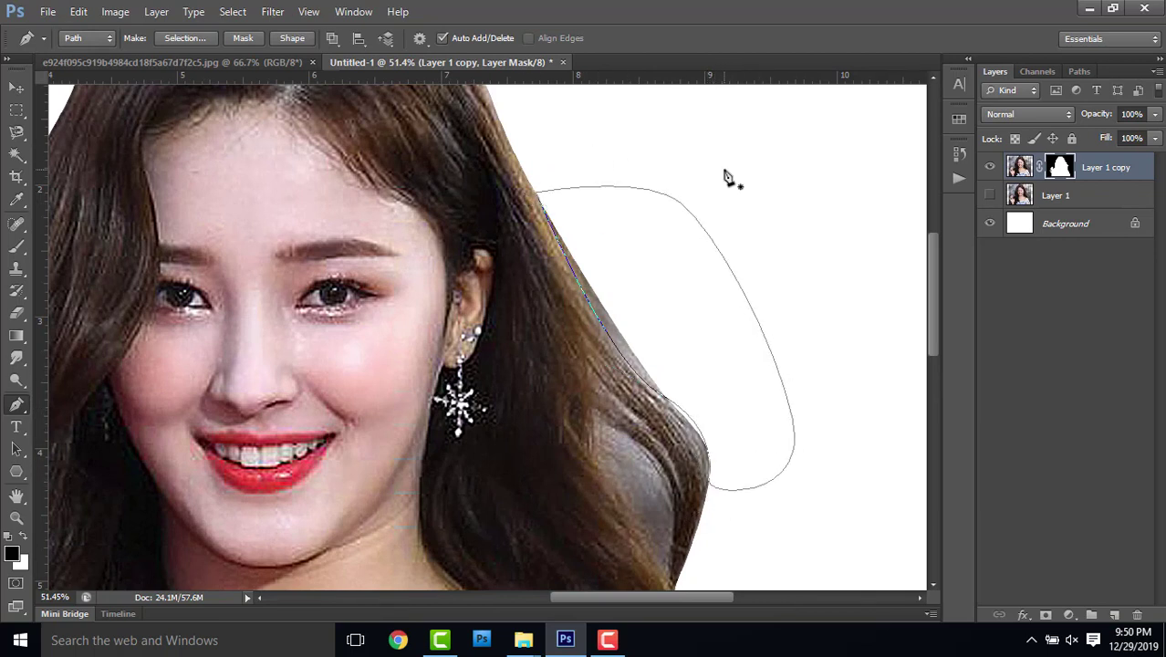
key("ctrl+Return")
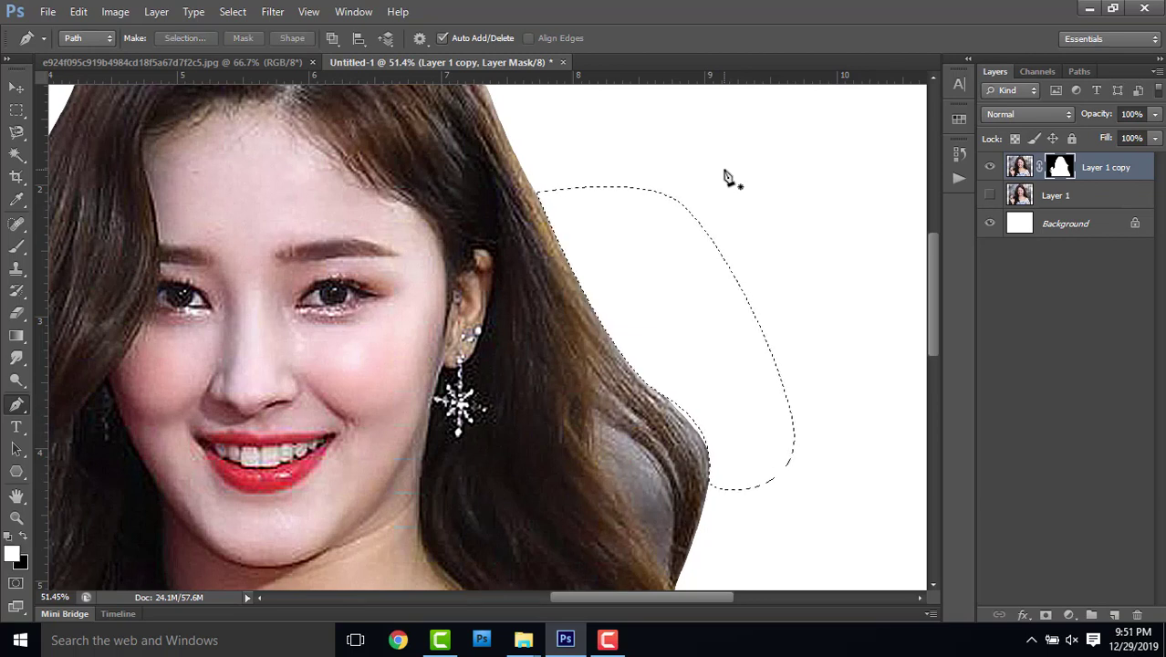
key("ctrl+d")
scroll(639, 329, "down", 3)
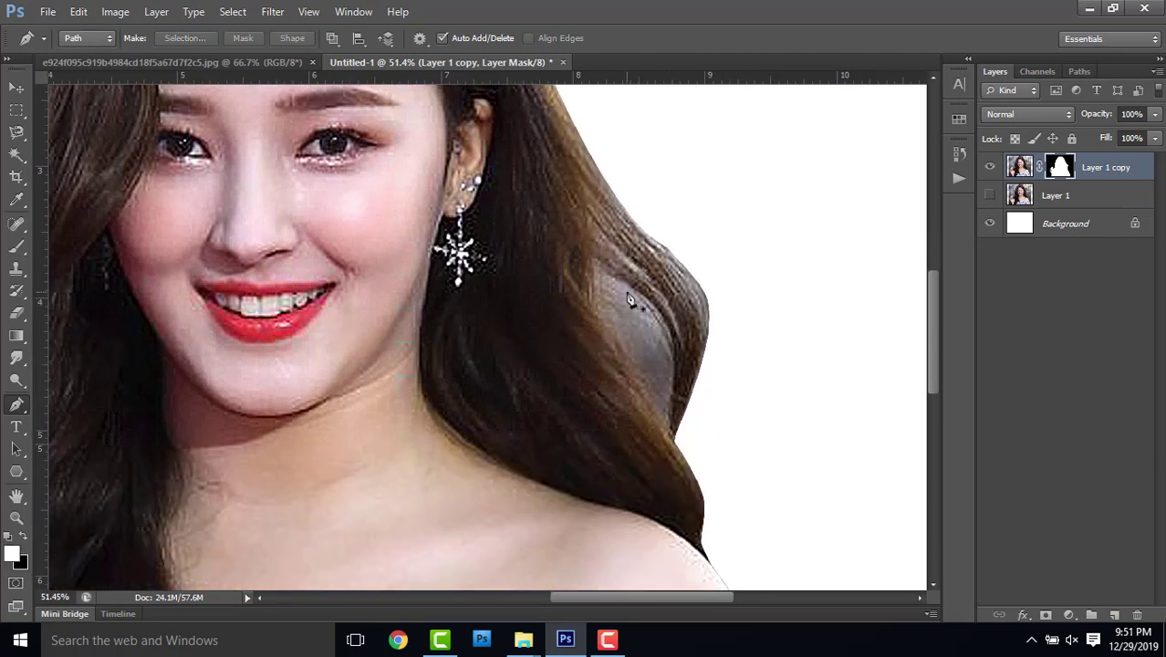
- Retrace the grey bulge beside the right-side hair and delete it from the mask
left_click(591, 264)
key("ctrl+0")
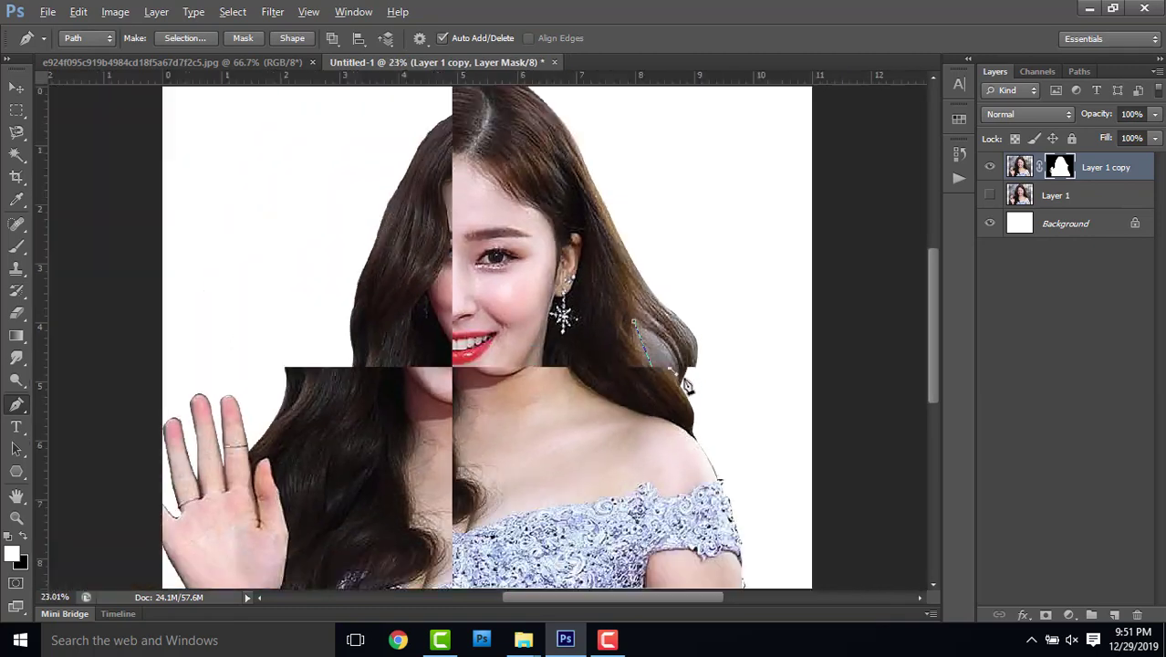
scroll(688, 386, "up", 2)
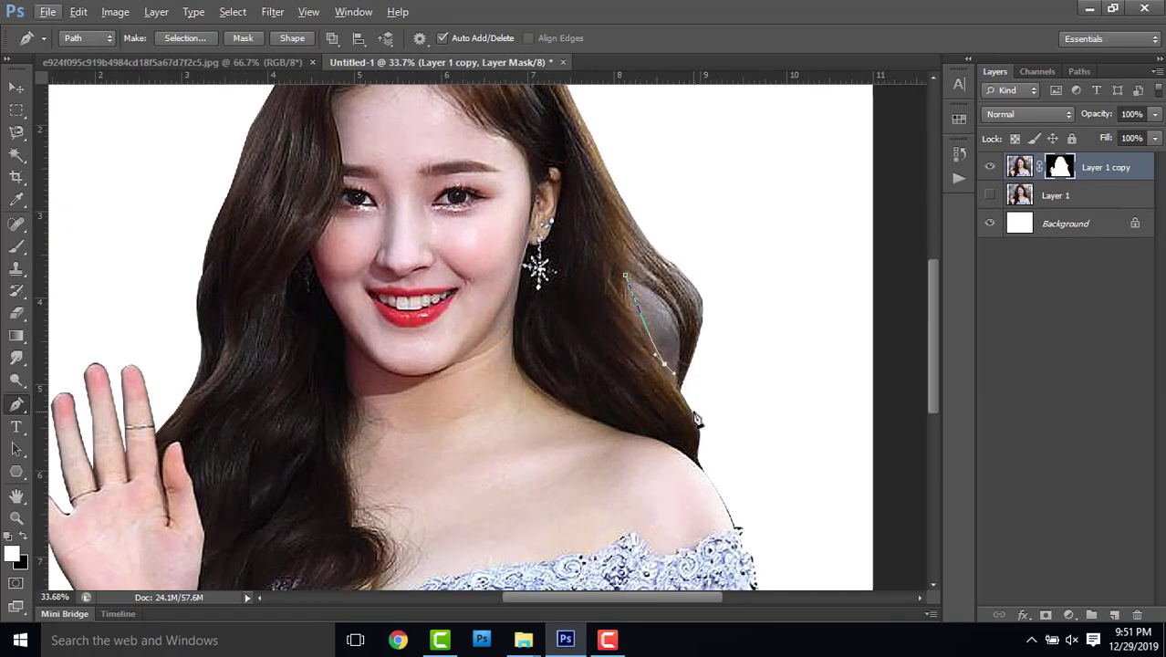
left_click(748, 361)
left_click_drag(764, 192, 747, 170)
left_click_drag(655, 97, 639, 97)
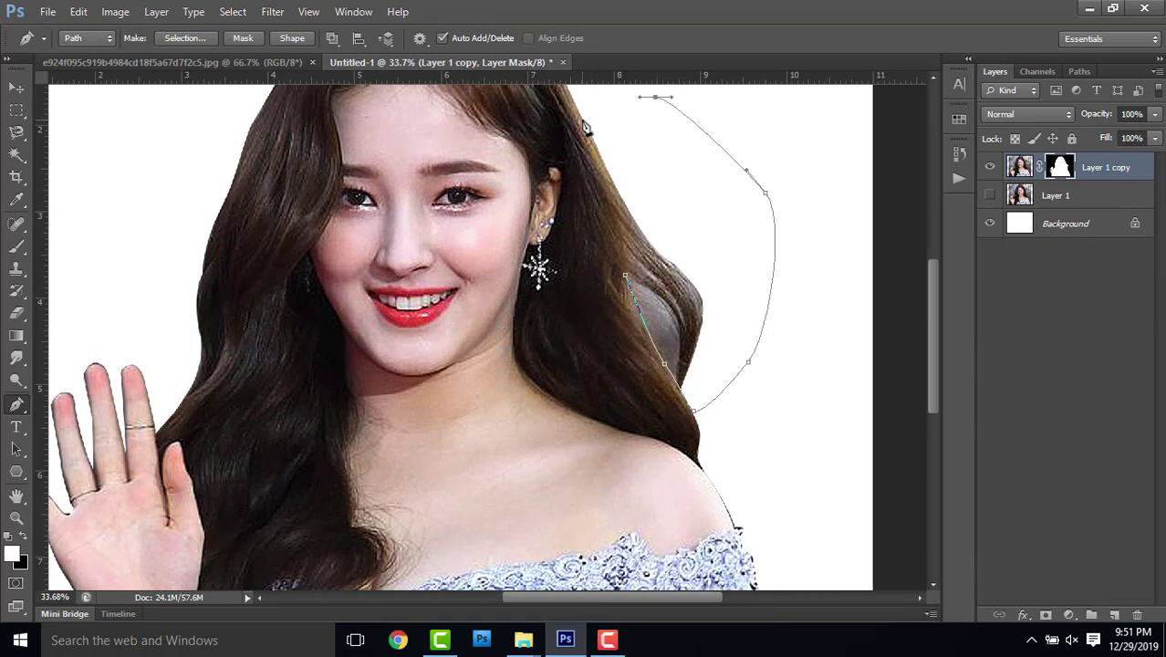
left_click_drag(625, 274, 618, 330)
key("ctrl+Return")
key("Delete")
key("ctrl+d")
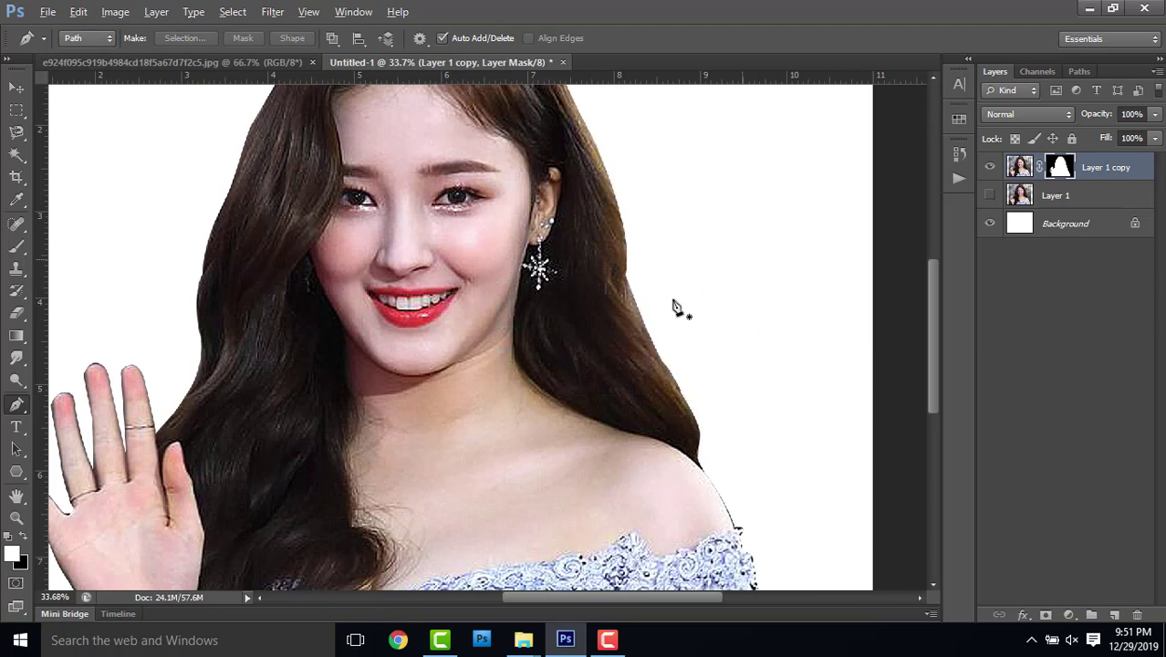
scroll(675, 308, "down", 2)
scroll(642, 330, "up", 1)
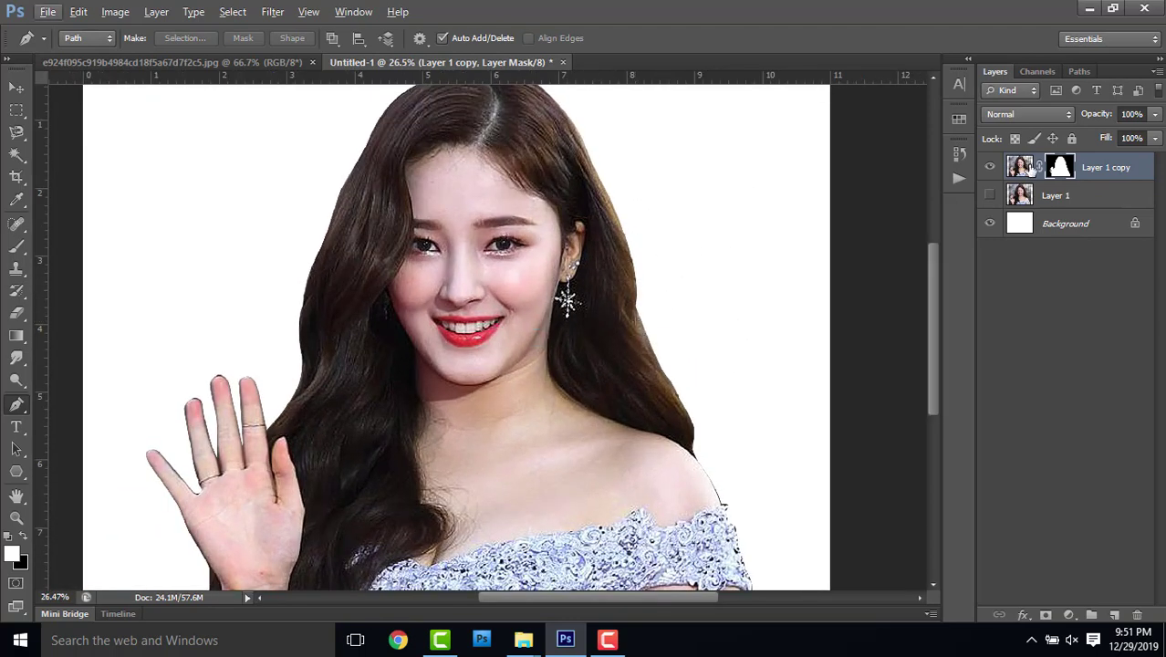
- Duplicate the masked layer as Layer 1 copy 2, undoing an early mask apply
key("ctrl+j")
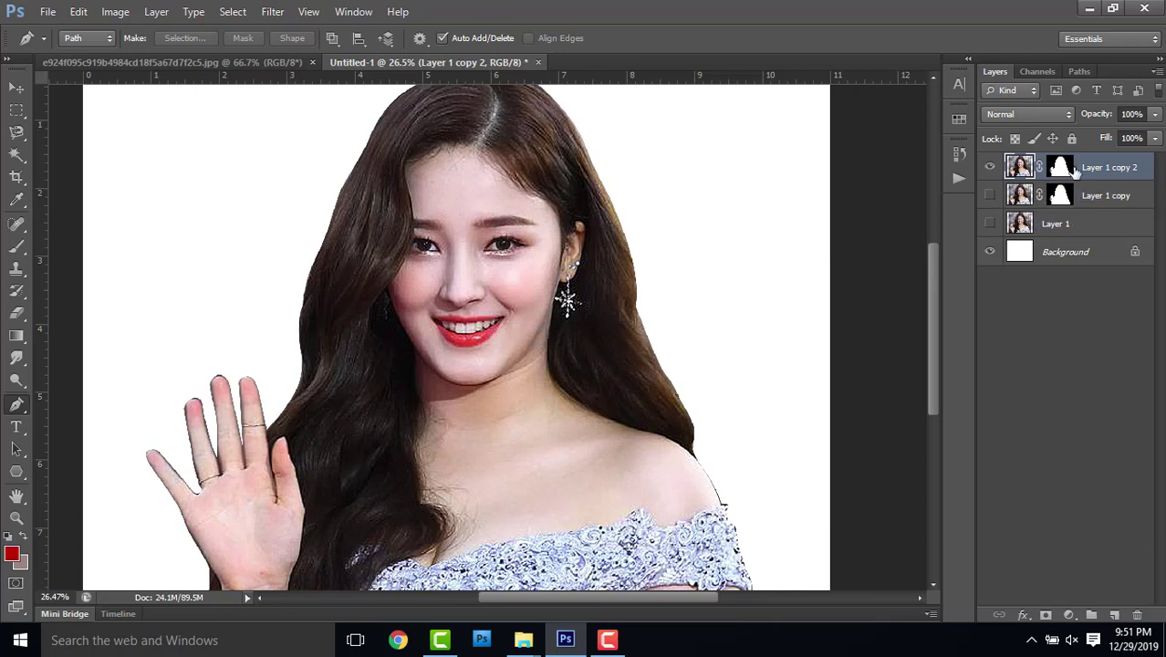
right_click(1064, 167)
left_click(1030, 217)
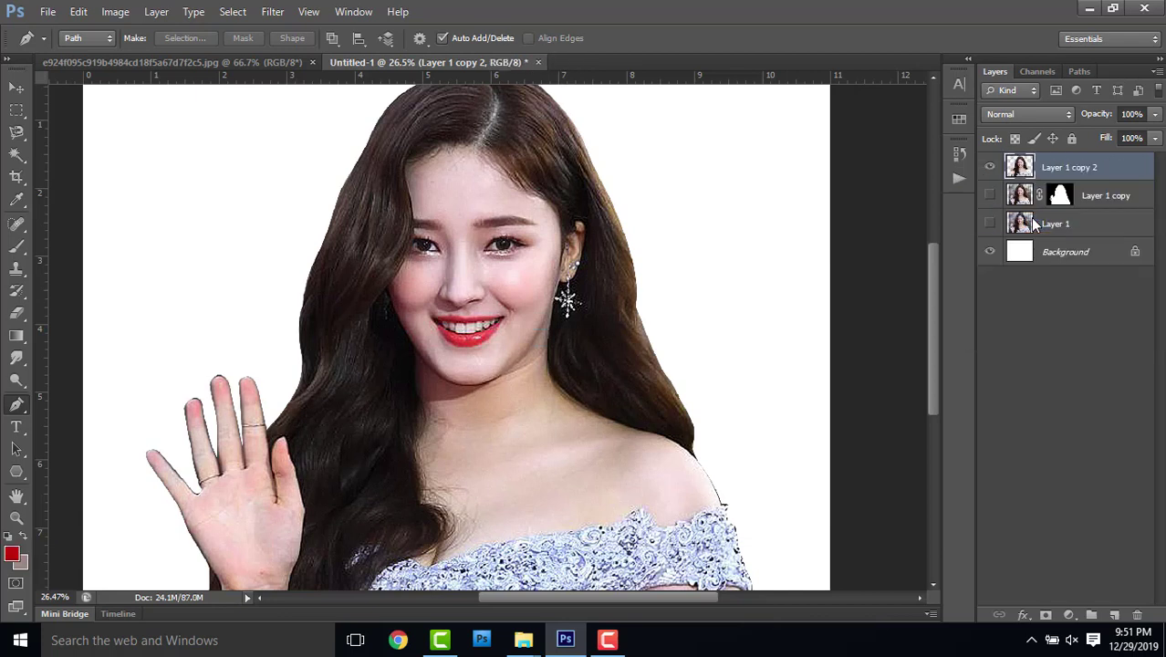
key("ctrl+z")
right_click(1066, 174)
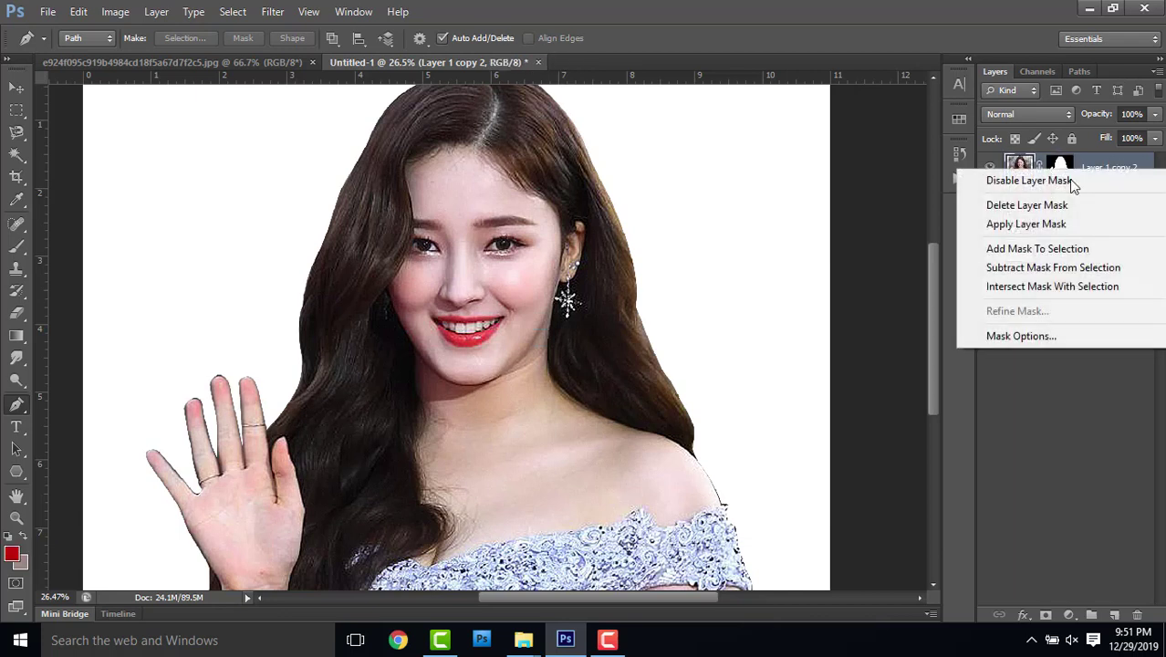
- Refine the copy's mask with Smooth 1 and Feather 1 px, then apply it permanently
left_click(1065, 164)
right_click(1060, 167)
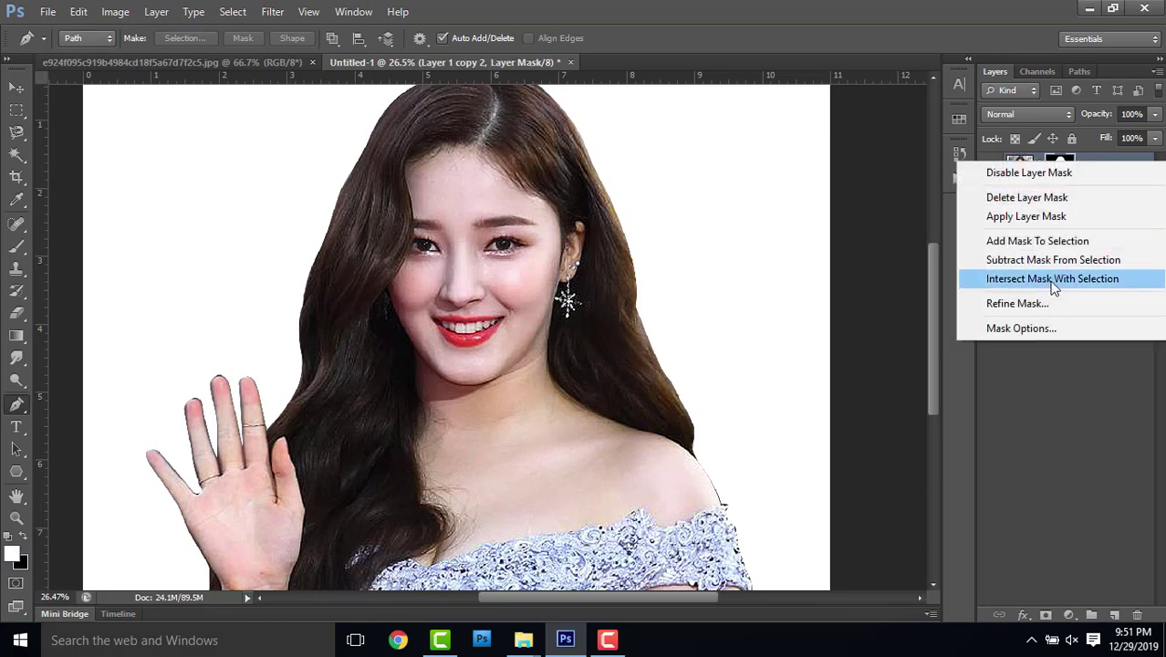
left_click(1013, 300)
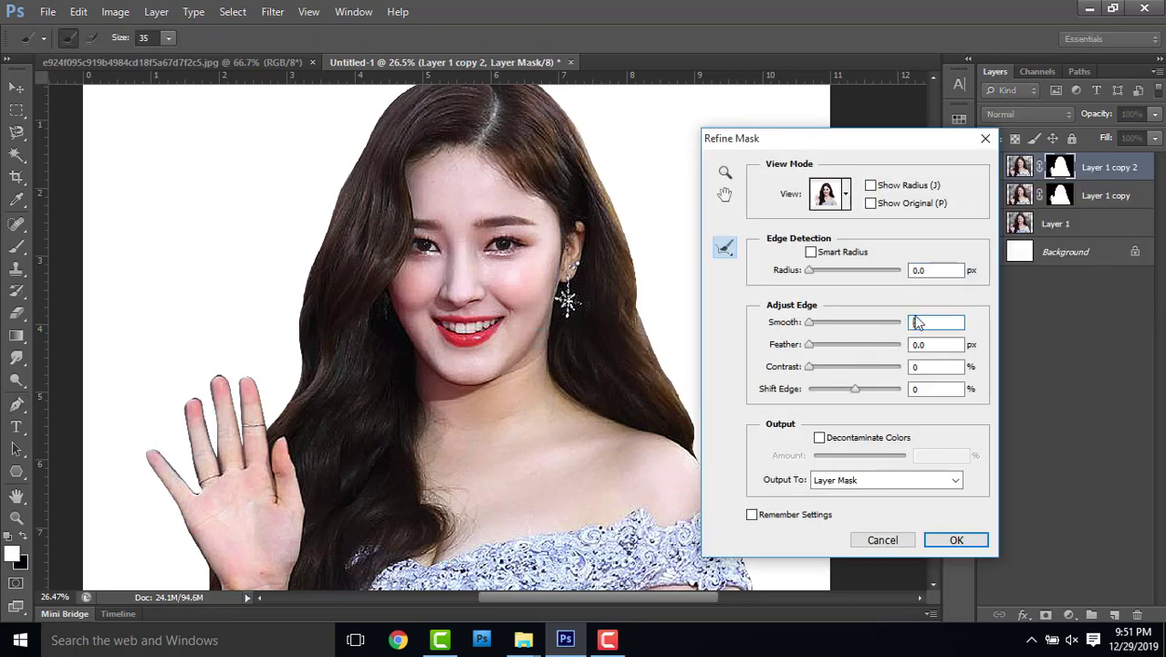
left_click(958, 538)
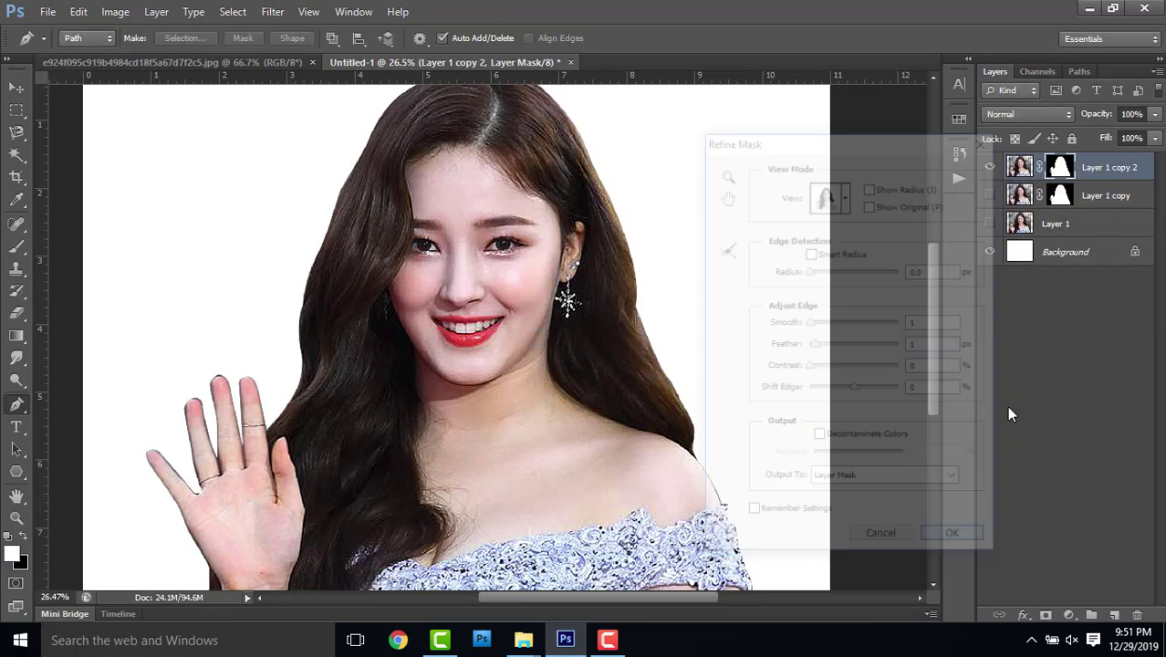
right_click(1058, 170)
left_click(1013, 223)
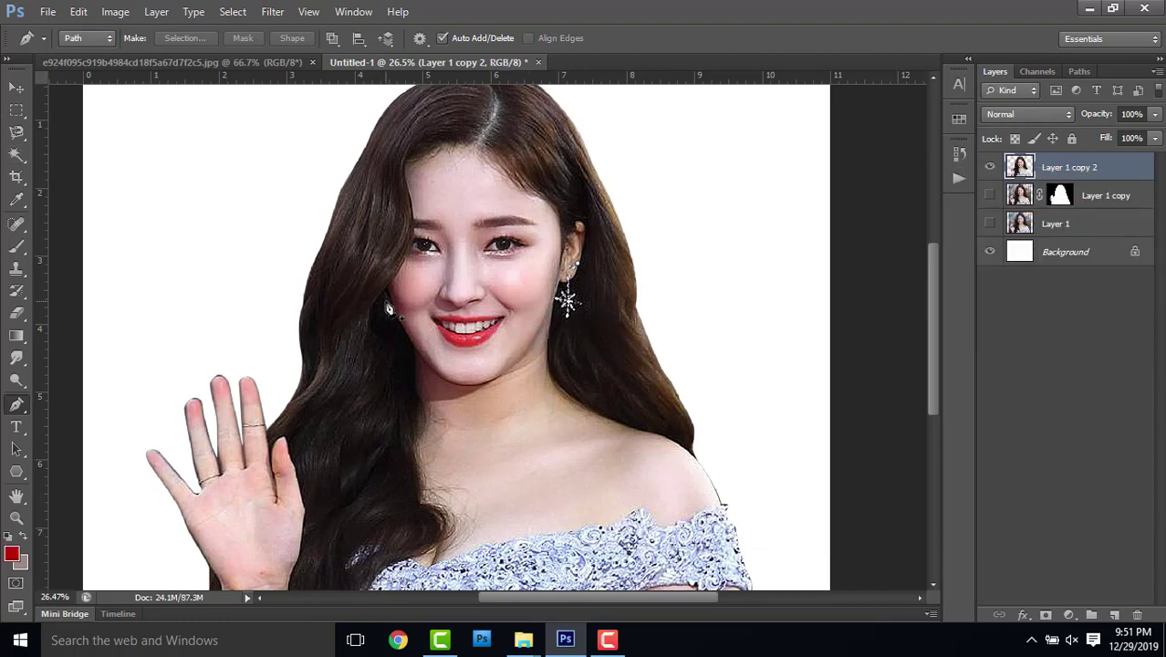
- With the Smudge tool at 44% and a 90 brush, smooth the left hairline and forehead
left_click(17, 358)
scroll(488, 165, "up", 5)
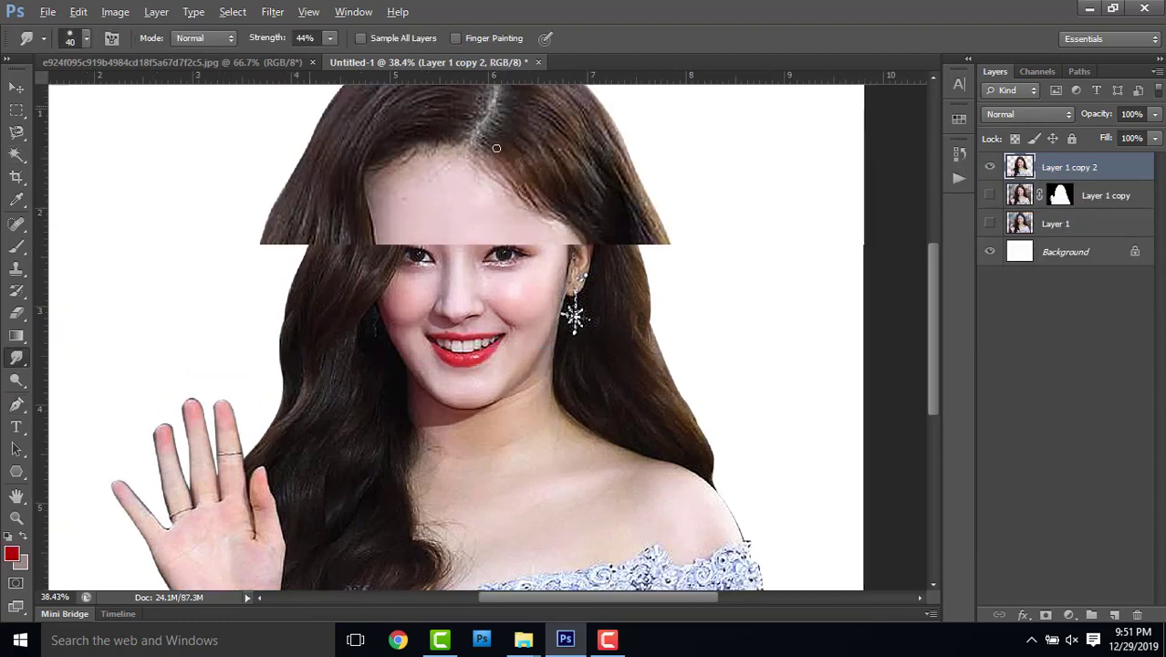
scroll(429, 172, "up", 1)
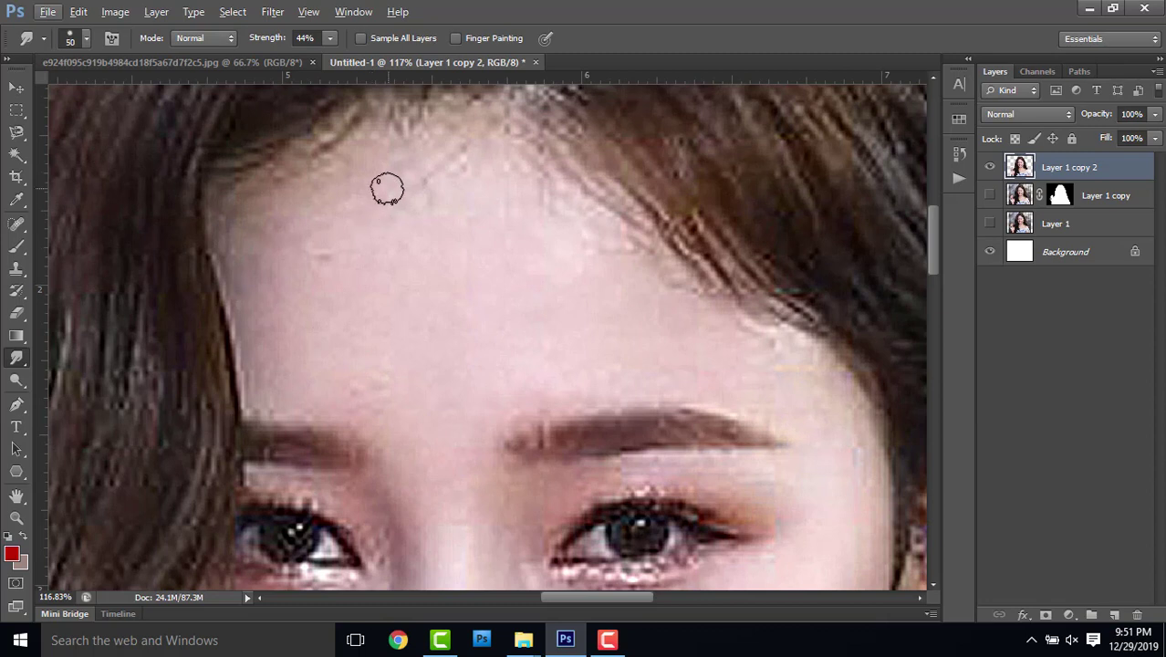
key("bracketright")
key("bracketright")
key("bracketright")
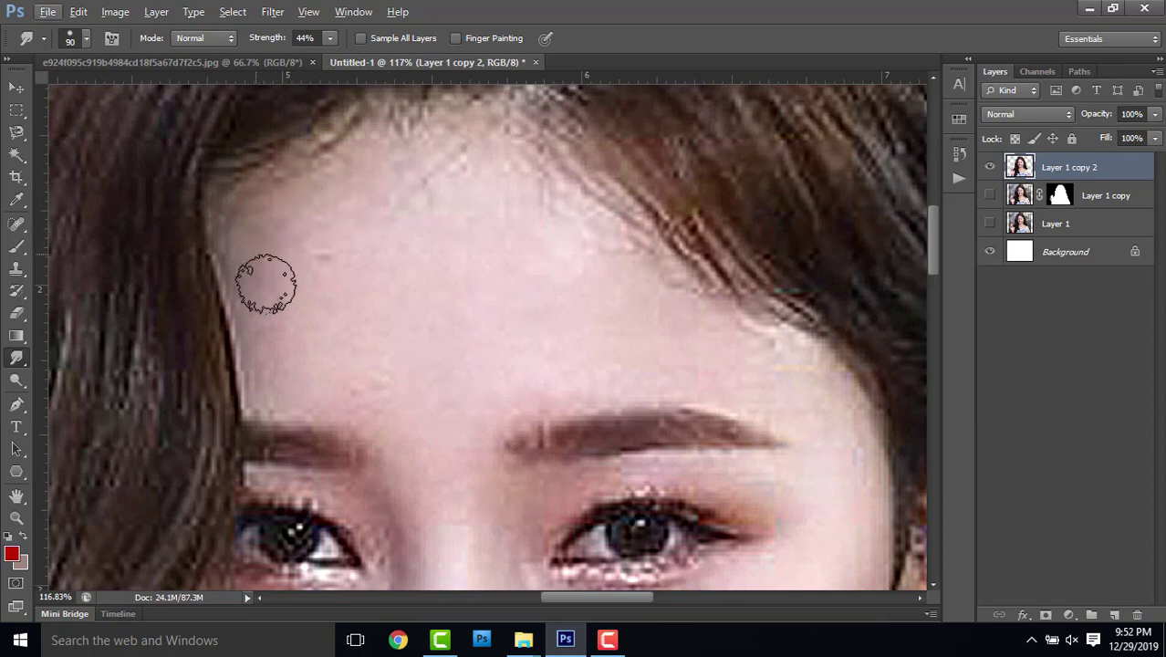
mouse_move(266, 283)
left_mouse_down()
mouse_move(255, 247)
mouse_move(272, 374)
left_mouse_up()
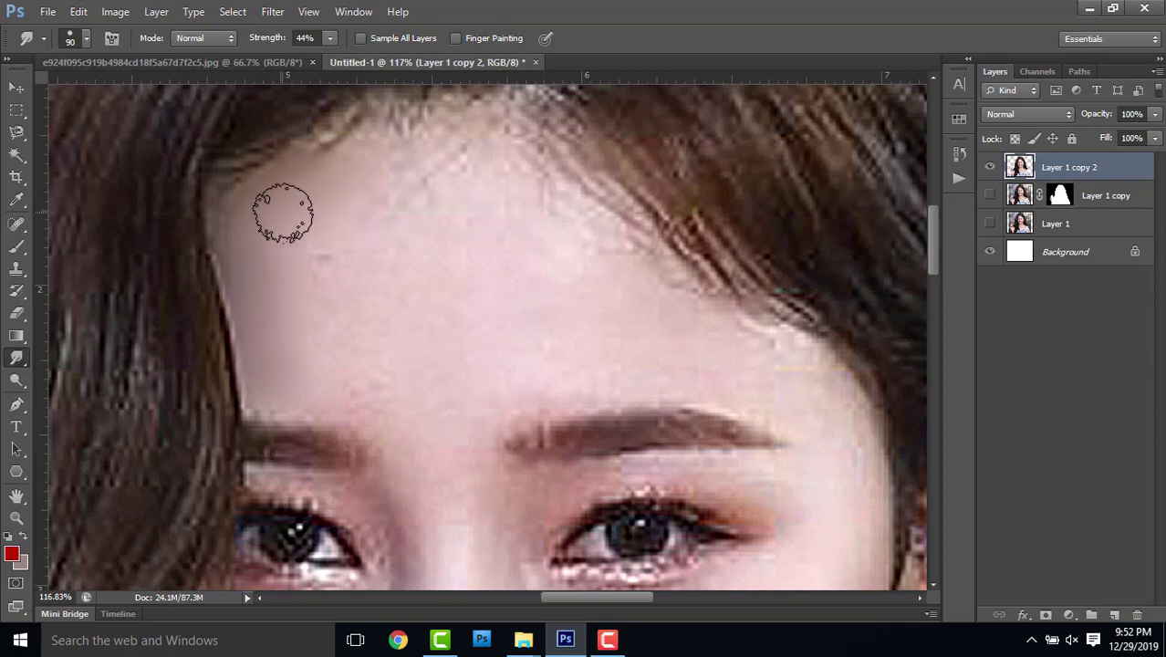
left_click_drag(307, 172, 388, 210)
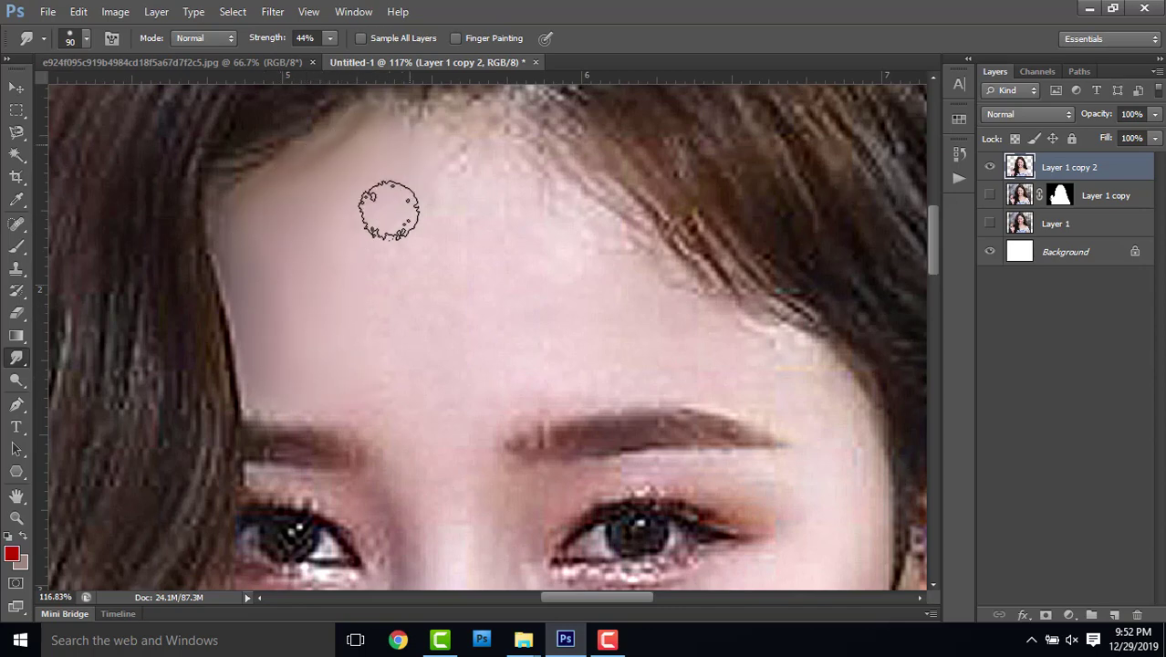
- Smudge the cheek skin beside the eye and shrink the brush to 70
scroll(484, 210, "up", 2)
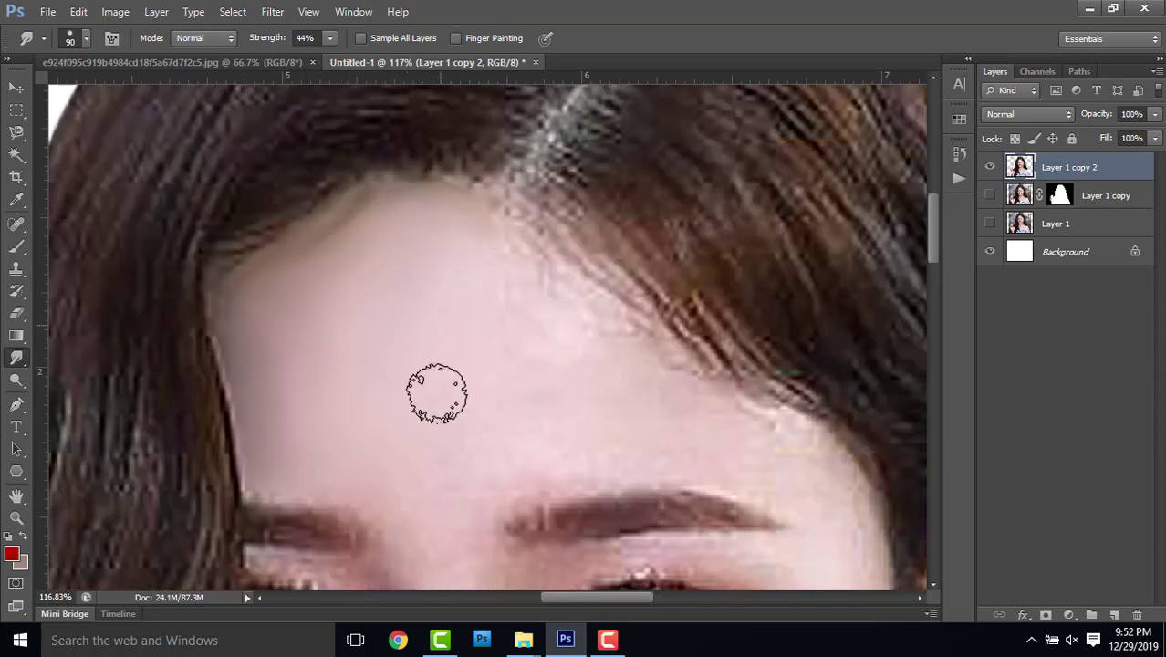
scroll(438, 393, "right", 3)
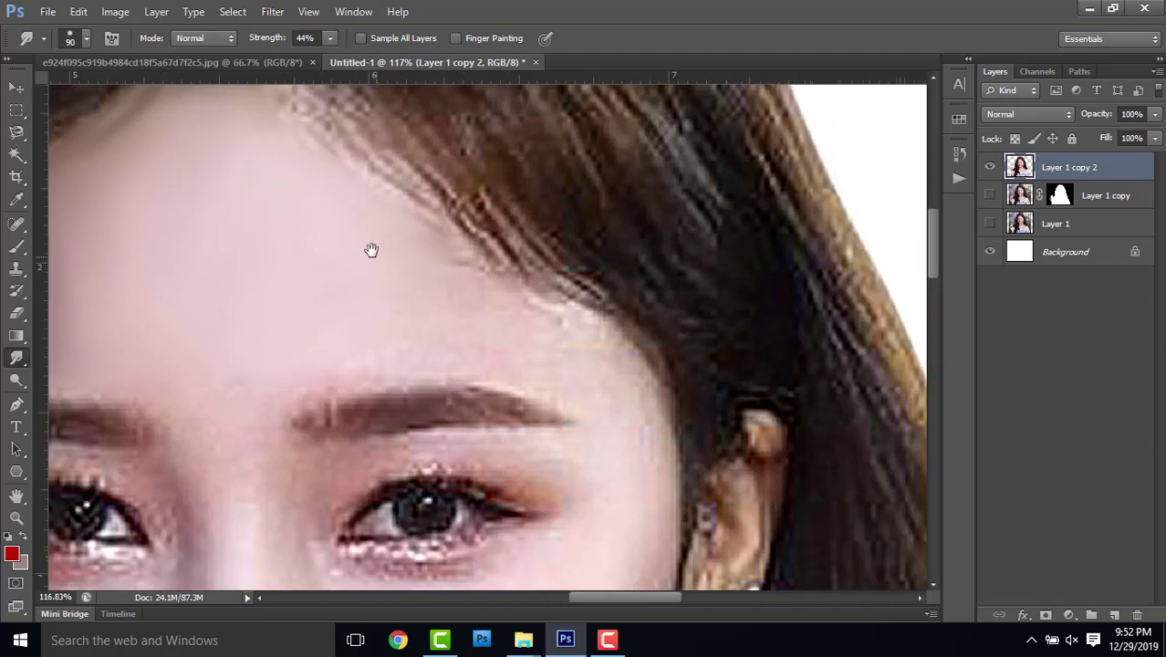
left_click_drag(462, 332, 374, 250)
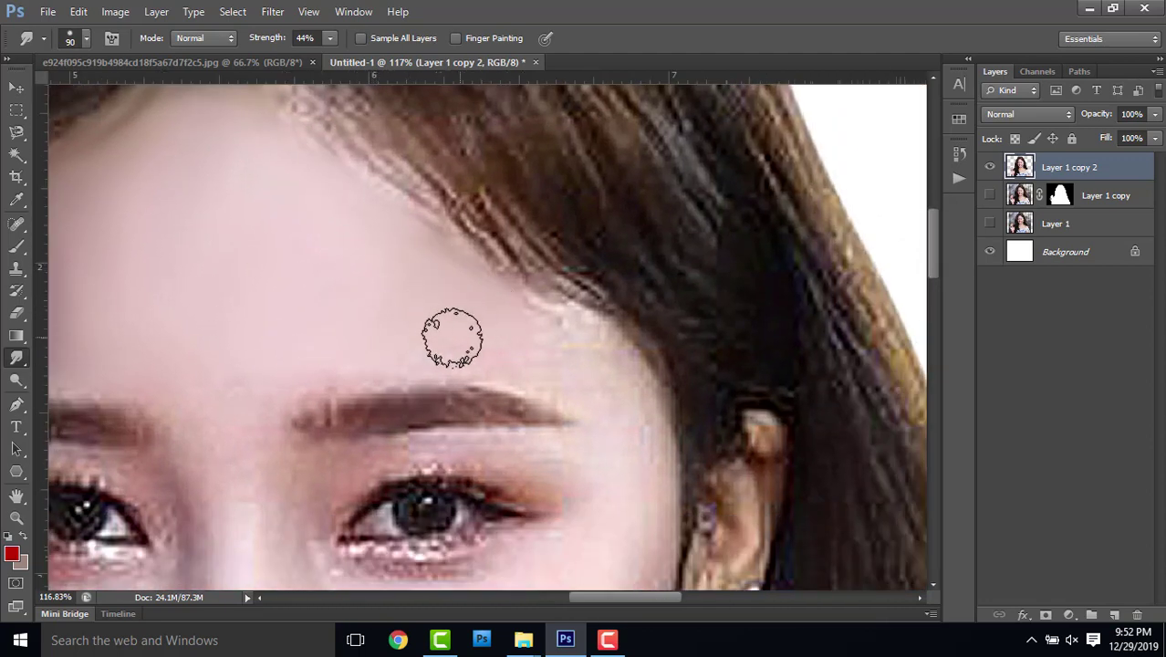
scroll(556, 310, "down", 2)
scroll(603, 310, "down", 2)
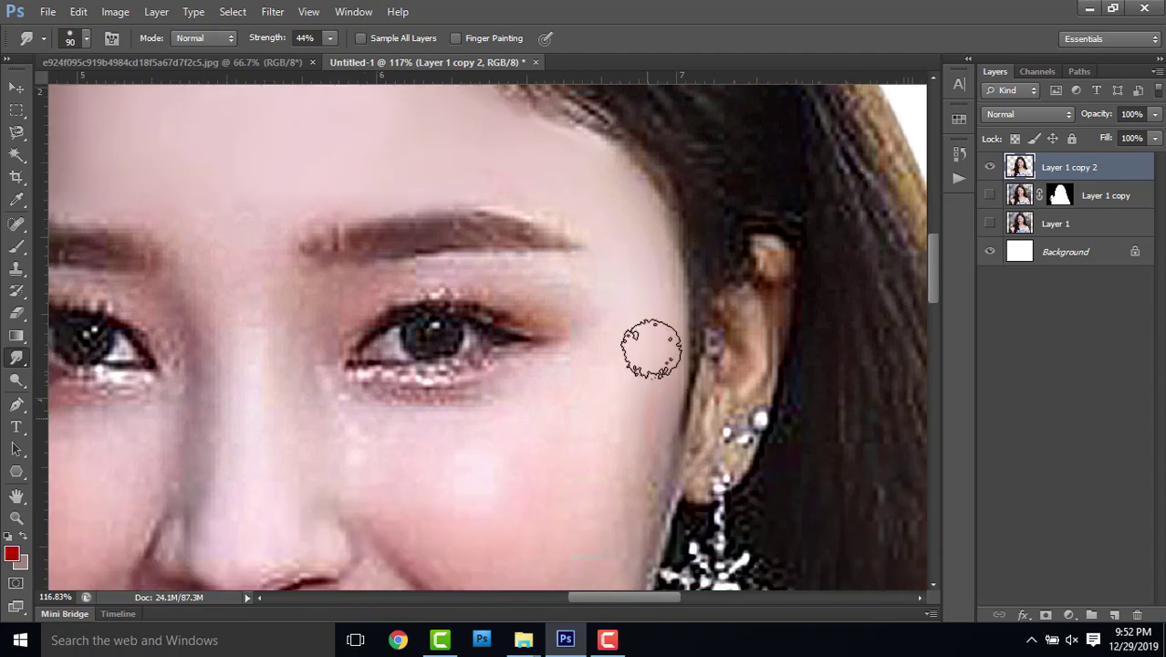
scroll(657, 384, "down", 2)
scroll(689, 301, "up", 3)
scroll(689, 311, "left", 2)
scroll(639, 393, "down", 1)
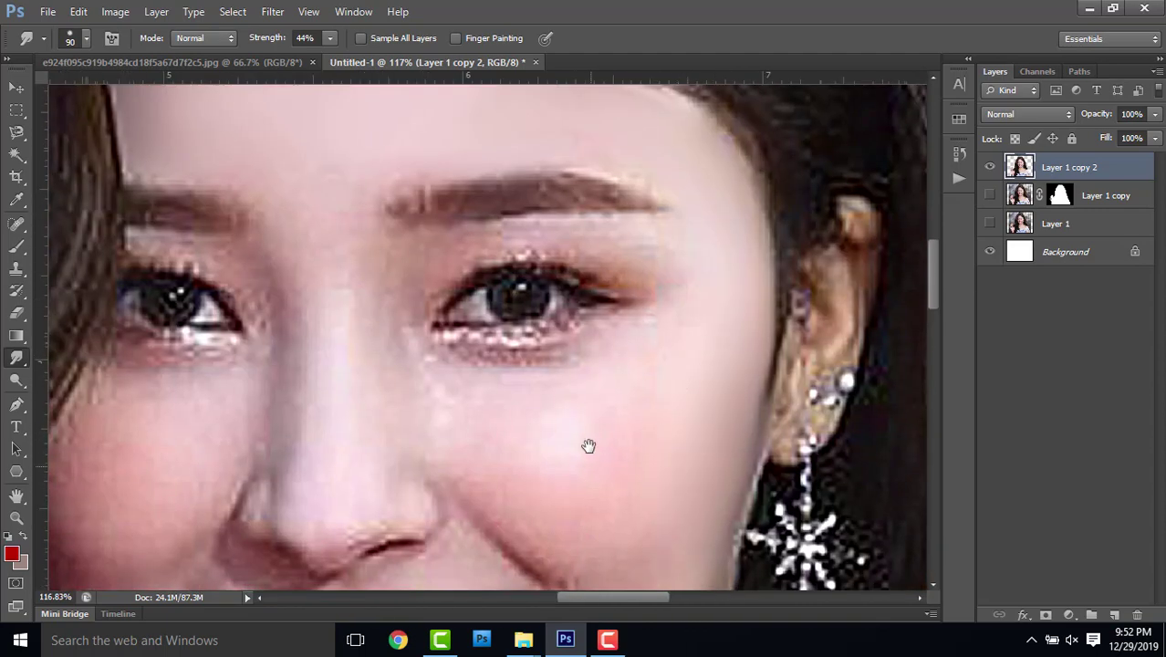
scroll(589, 445, "down", 2)
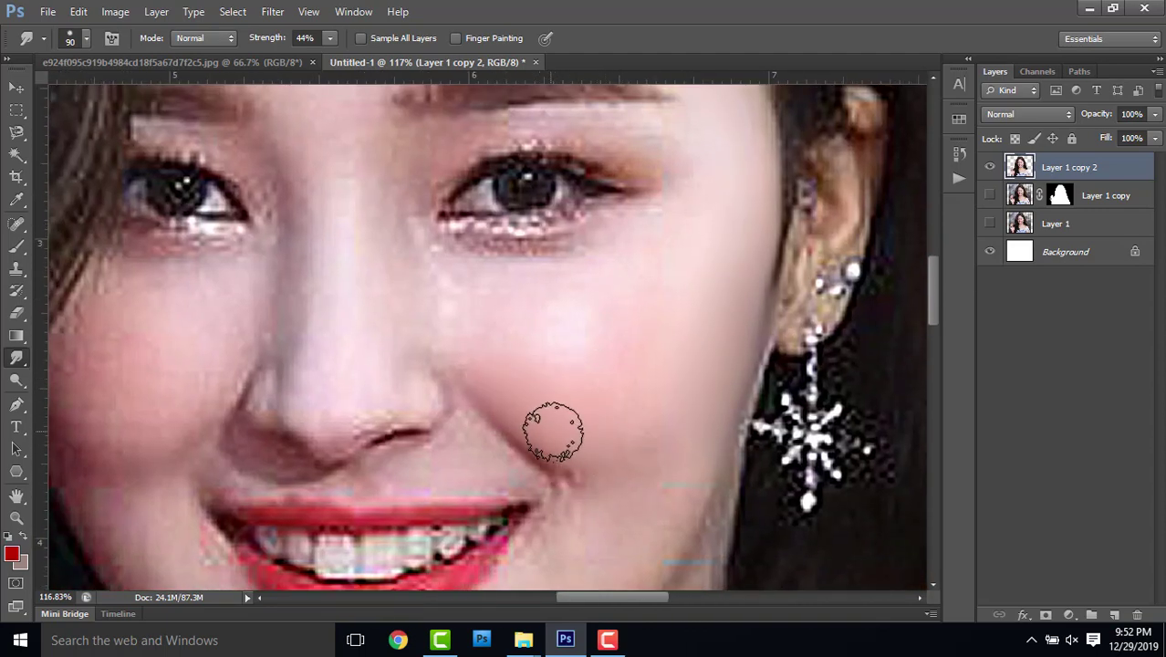
scroll(606, 288, "up", 3)
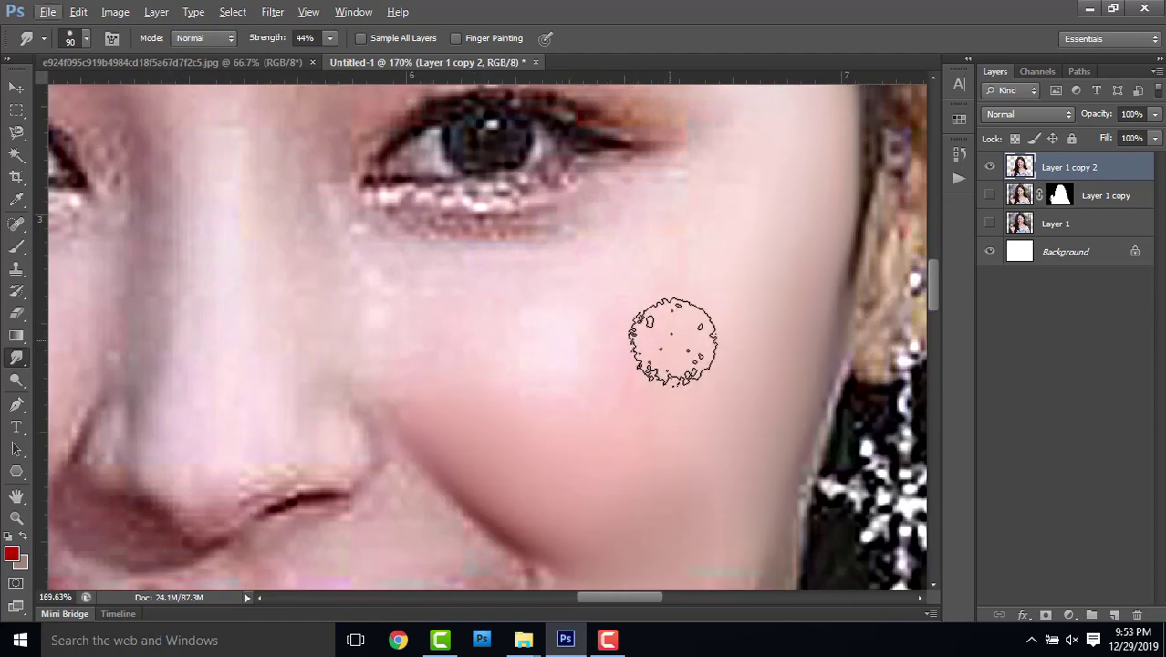
key("bracketleft")
key("bracketleft")
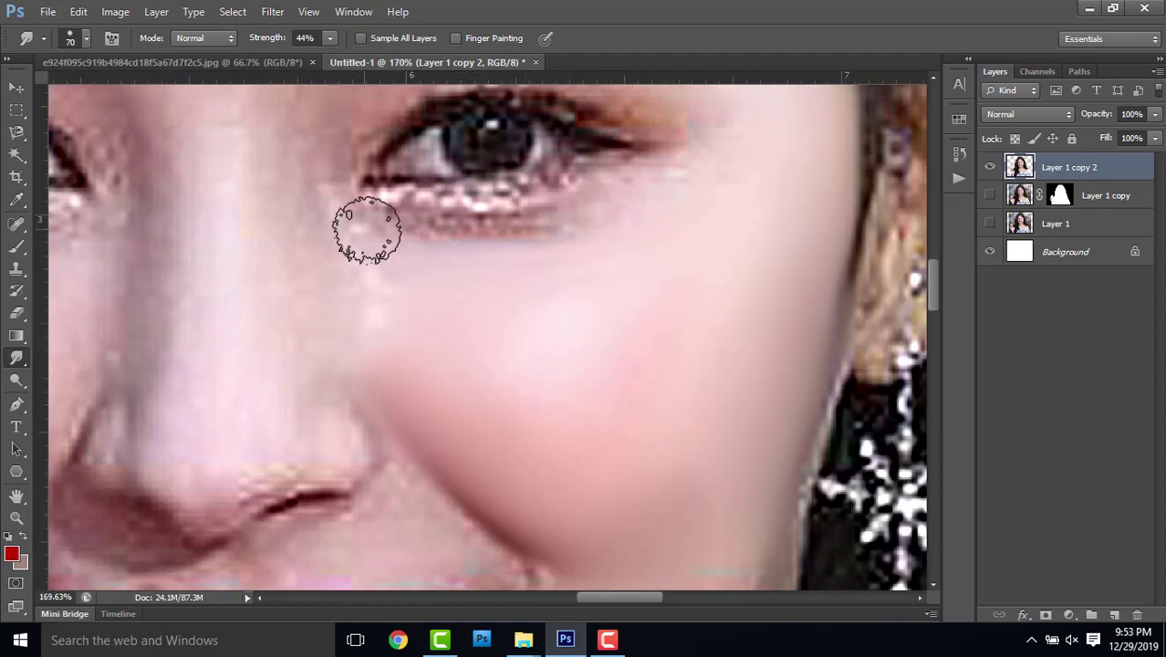
scroll(367, 230, "down", 5, "alt")
scroll(416, 202, "up", 6, "alt")
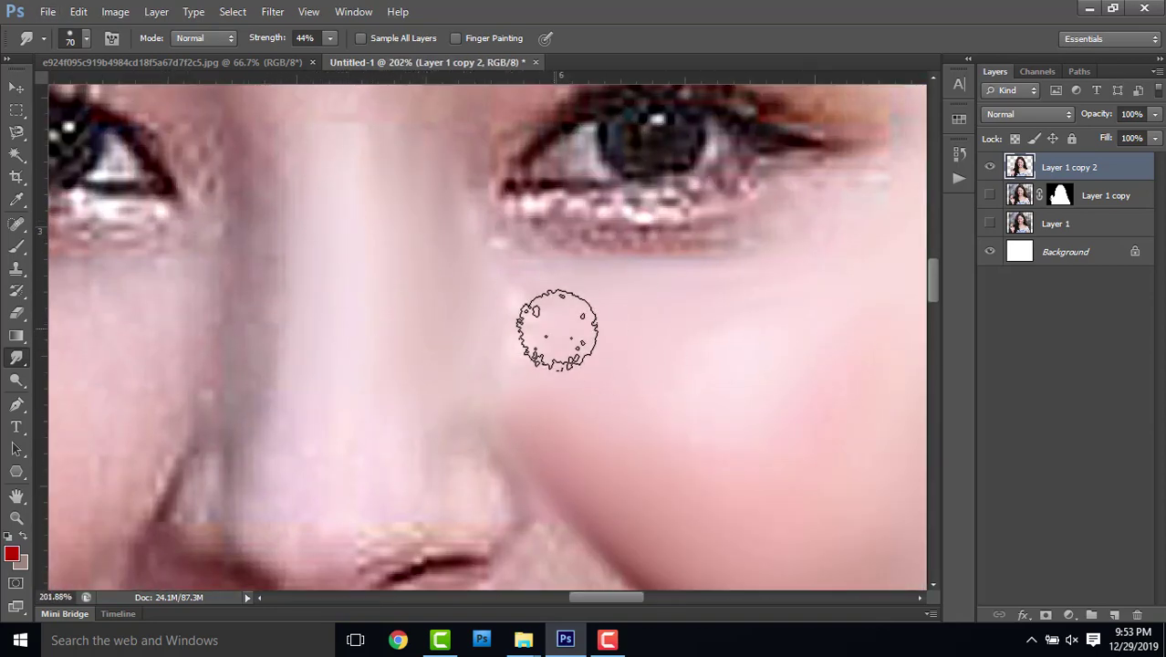
- Shrink the smudge brush and soften the nostril edge and dark nostril crease
key("bracketleft")
key("bracketleft")
key("bracketleft")
scroll(541, 282, "down", 5)
scroll(604, 383, "down", 3)
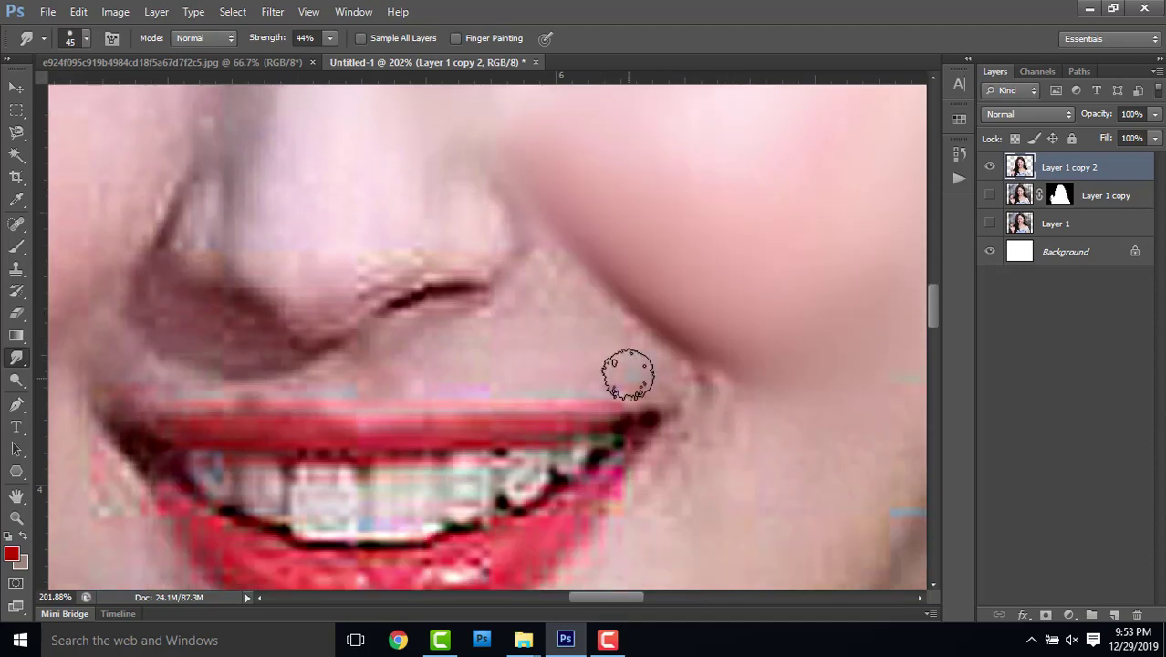
scroll(625, 372, "up", 3, "alt")
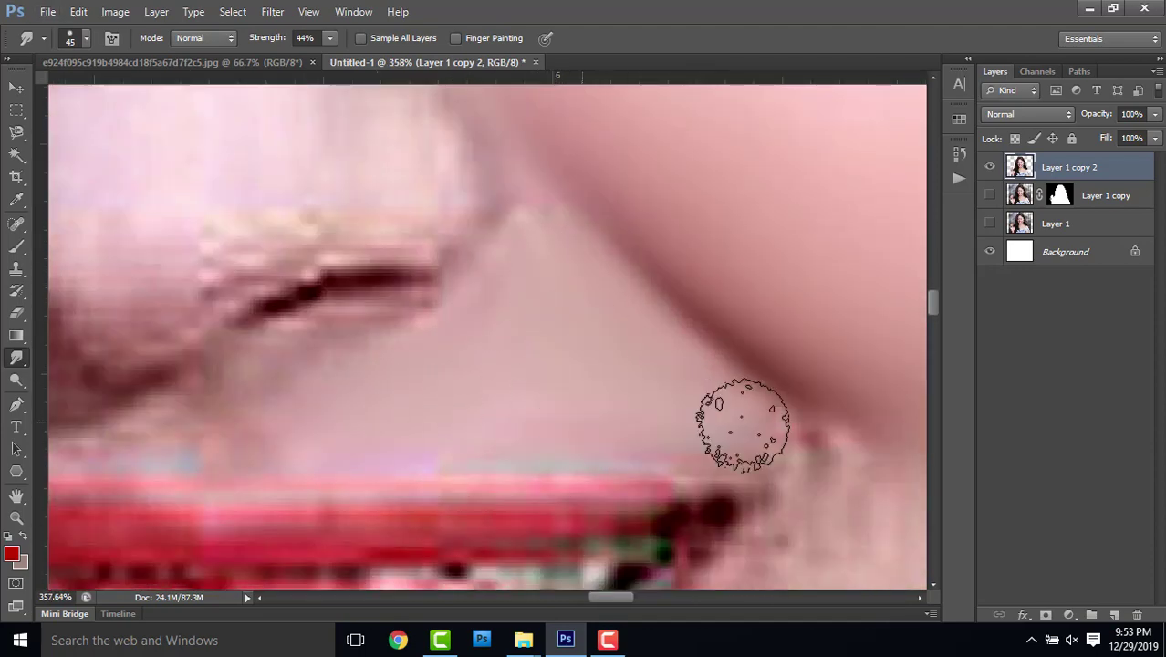
key("bracketleft")
scroll(602, 365, "up", 3)
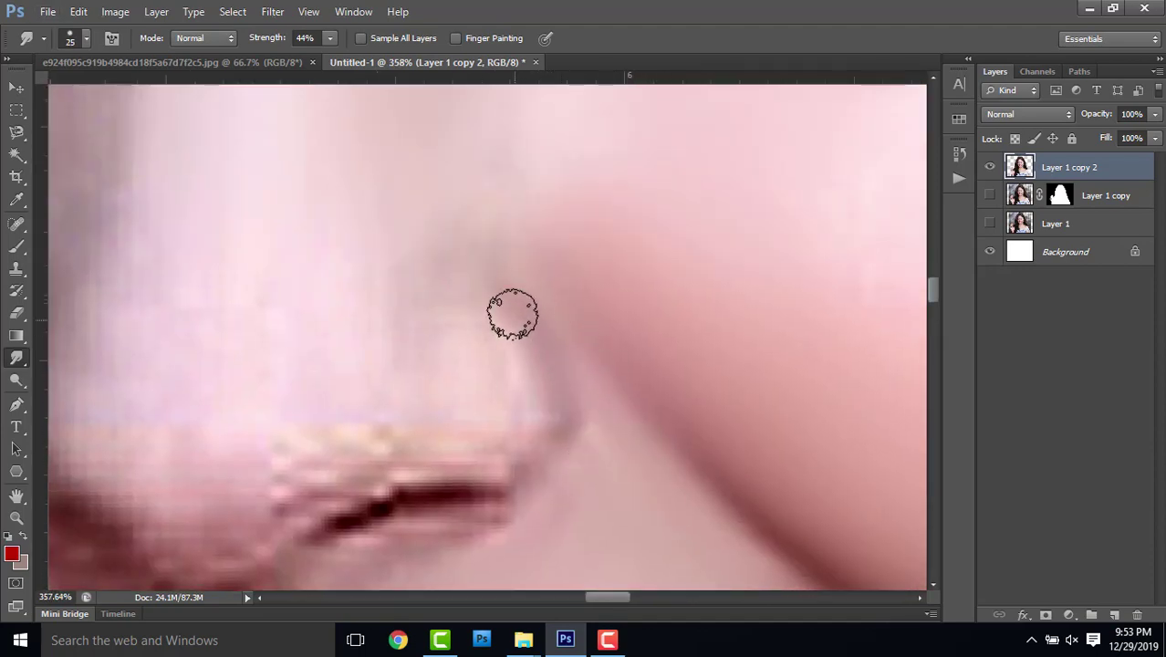
mouse_move(512, 314)
left_mouse_down()
mouse_move(559, 403)
mouse_move(434, 424)
left_mouse_up()
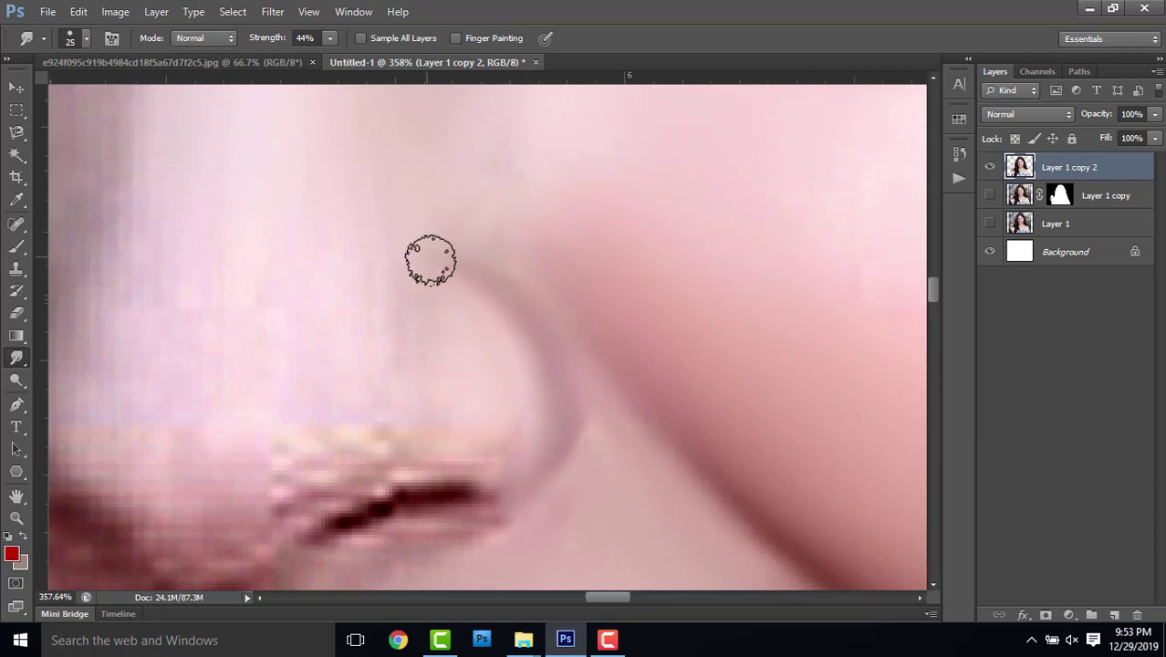
scroll(534, 369, "down", 3, "alt")
scroll(505, 315, "up", 4, "alt")
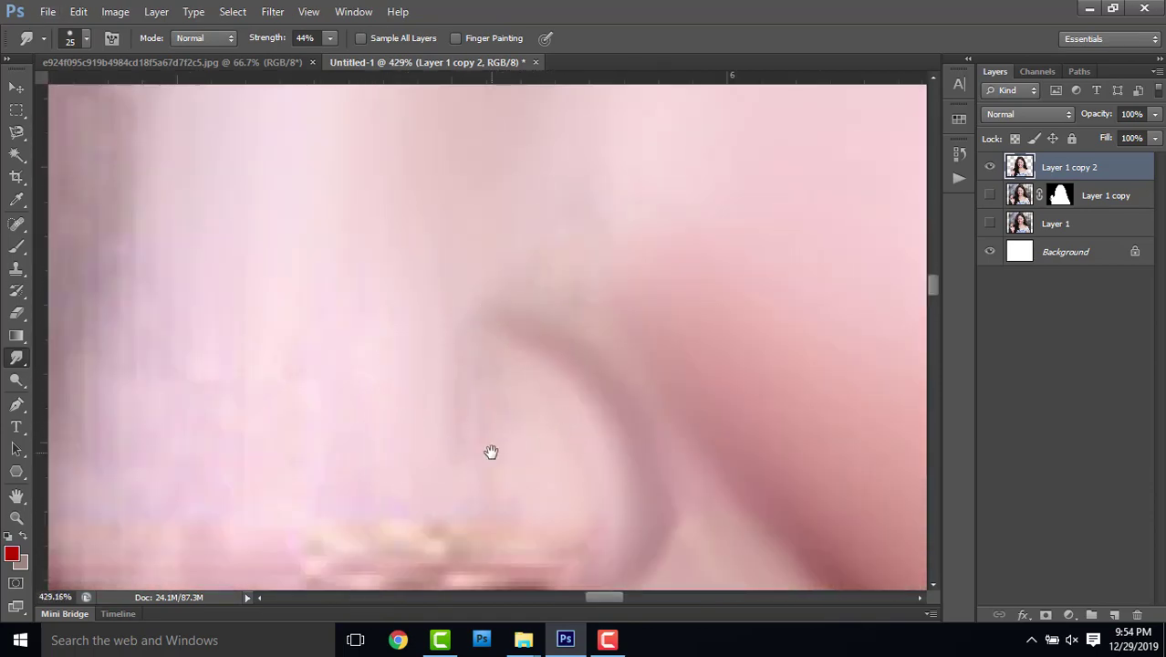
left_click_drag(490, 451, 627, 333)
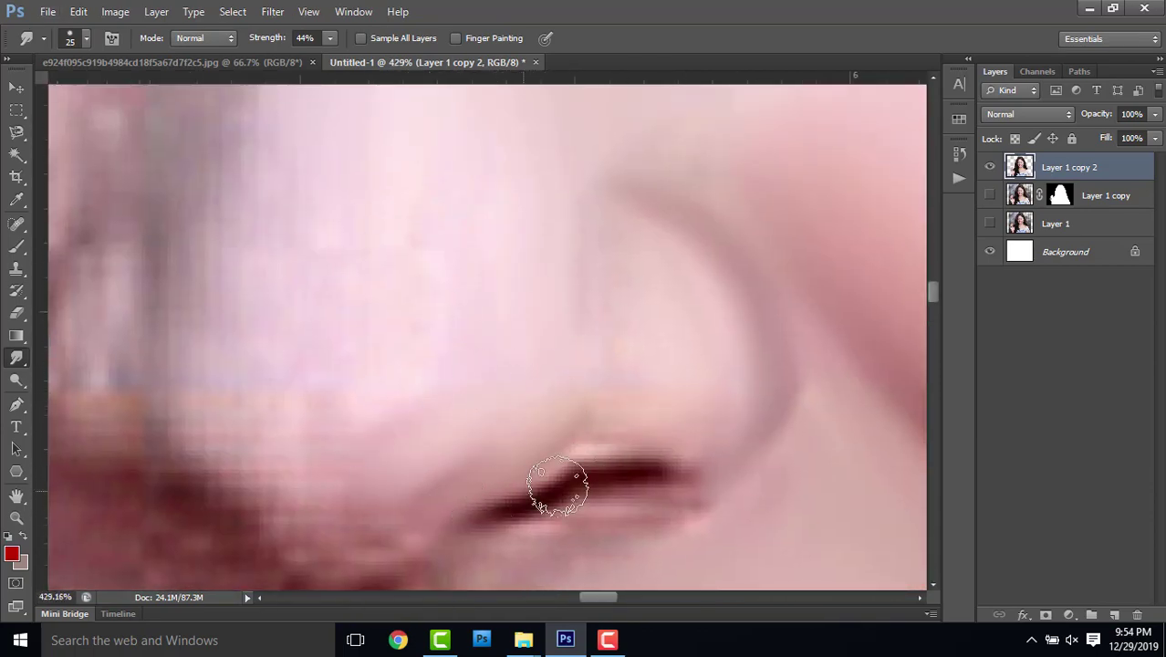
mouse_move(558, 487)
left_mouse_down()
mouse_move(568, 464)
mouse_move(651, 474)
mouse_move(521, 424)
mouse_move(498, 435)
mouse_move(606, 424)
left_mouse_up()
- Move to the left cheek beside the hairline and enlarge the smudge brush for broader strokes
scroll(511, 456, "up", 5)
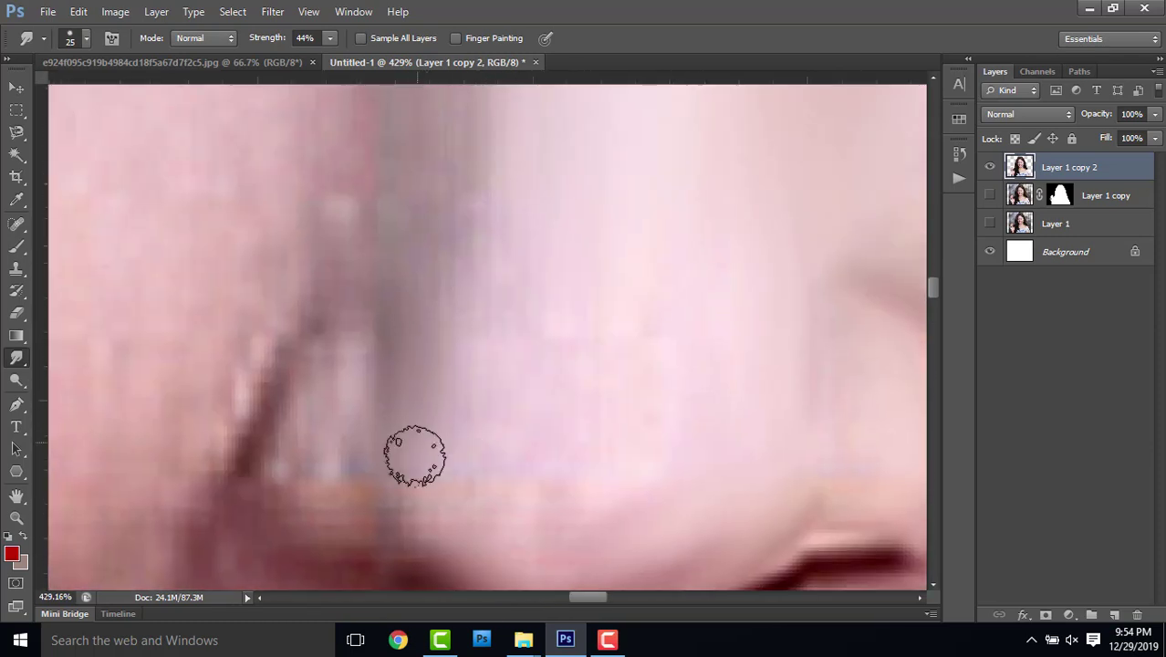
scroll(439, 502, "down", 2)
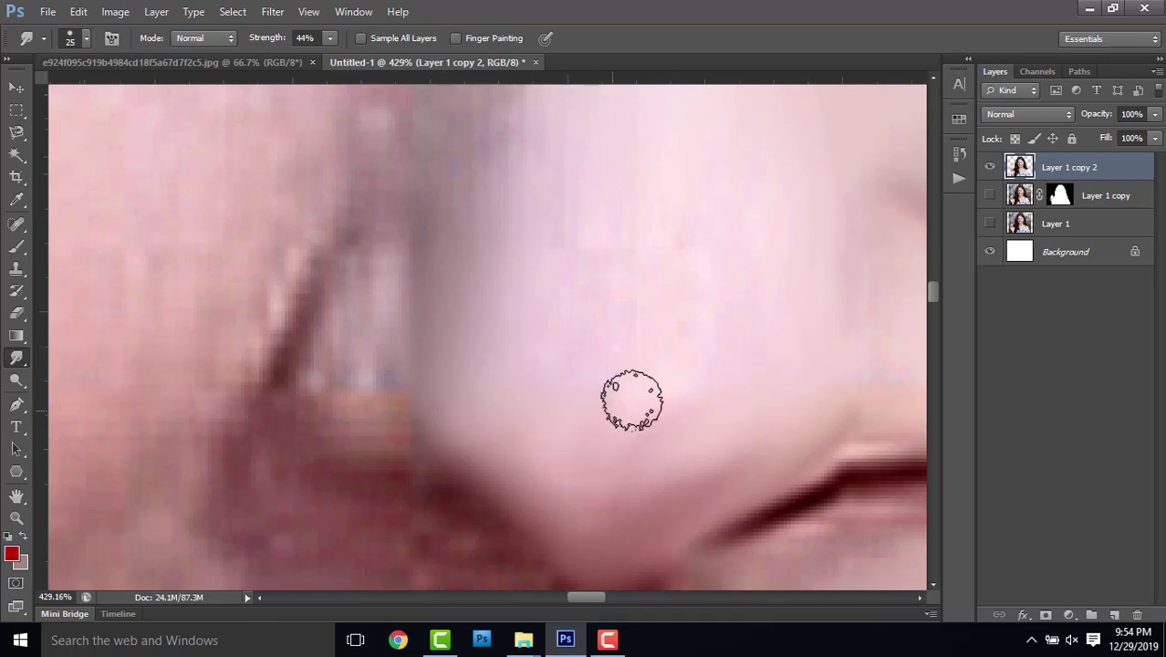
scroll(479, 192, "up", 5)
scroll(534, 274, "up", 3)
scroll(548, 308, "down", 5)
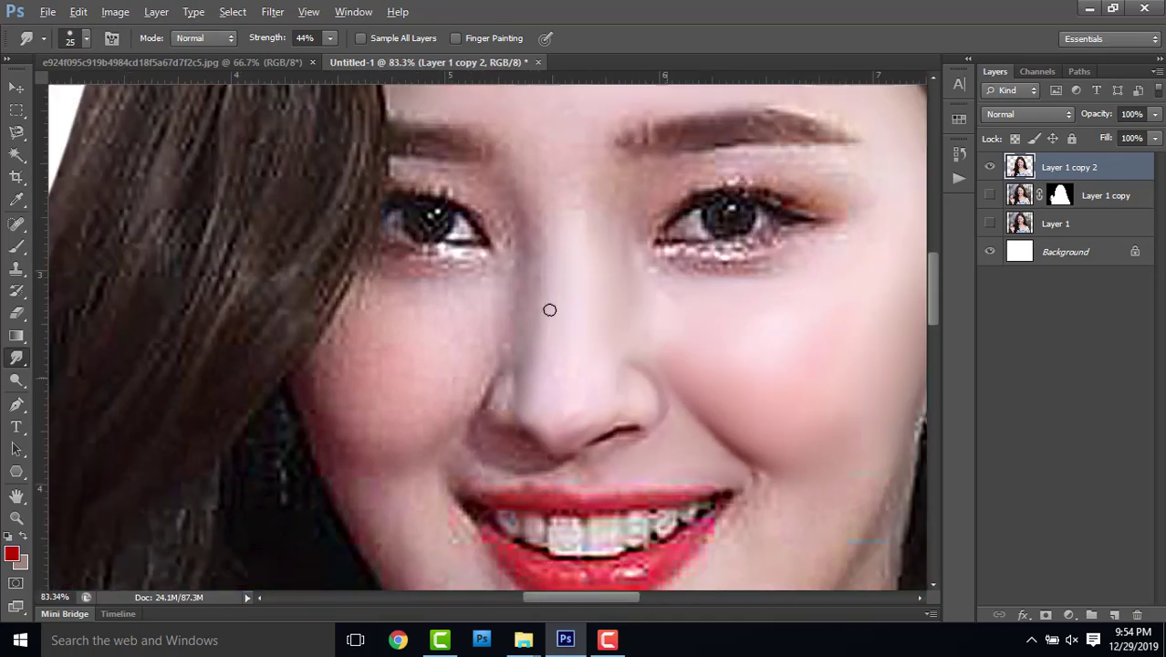
scroll(557, 383, "up", 4)
scroll(542, 273, "up", 3)
scroll(547, 411, "left", 2)
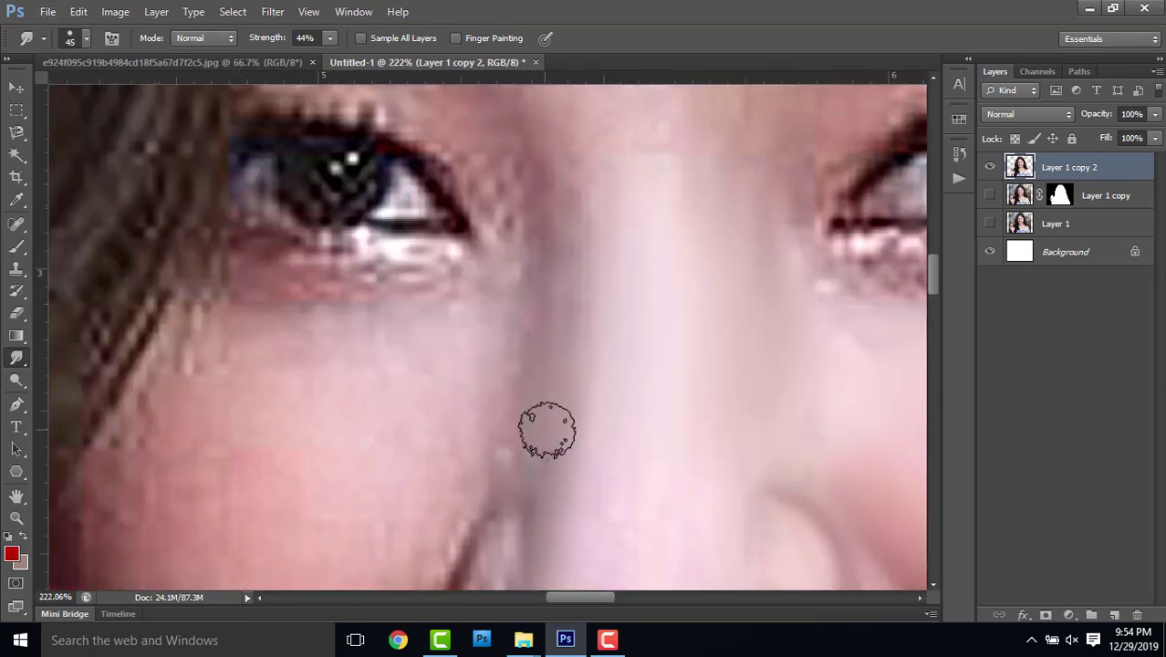
scroll(616, 343, "up", 4)
scroll(568, 283, "left", 1)
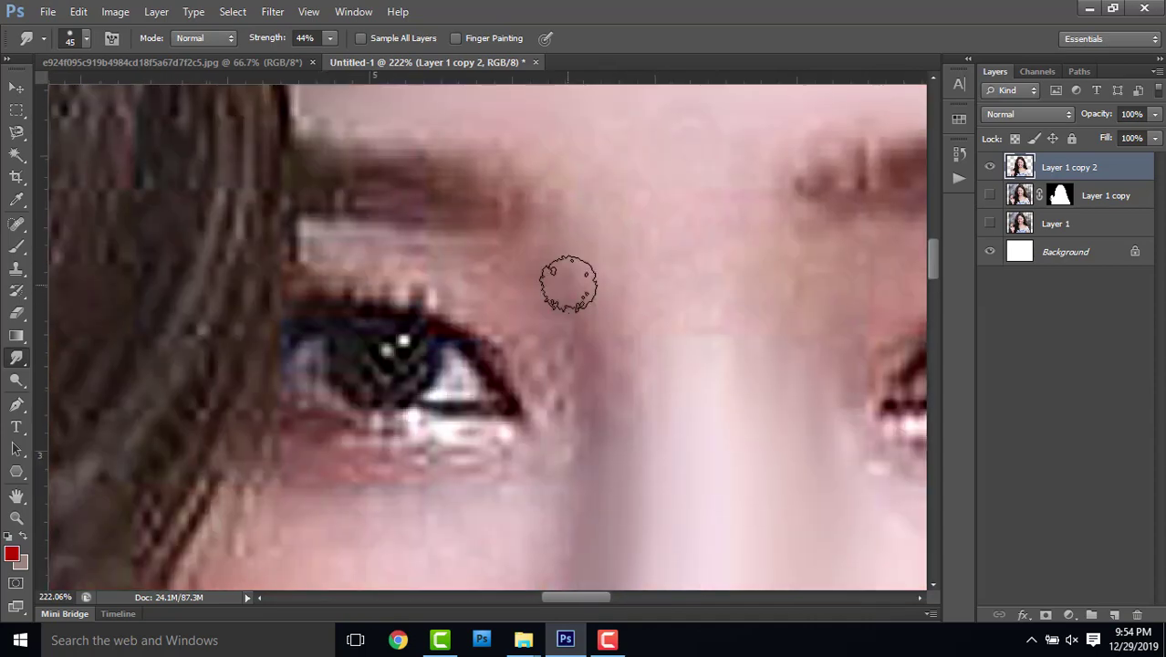
scroll(675, 311, "up", 4)
scroll(684, 329, "left", 1)
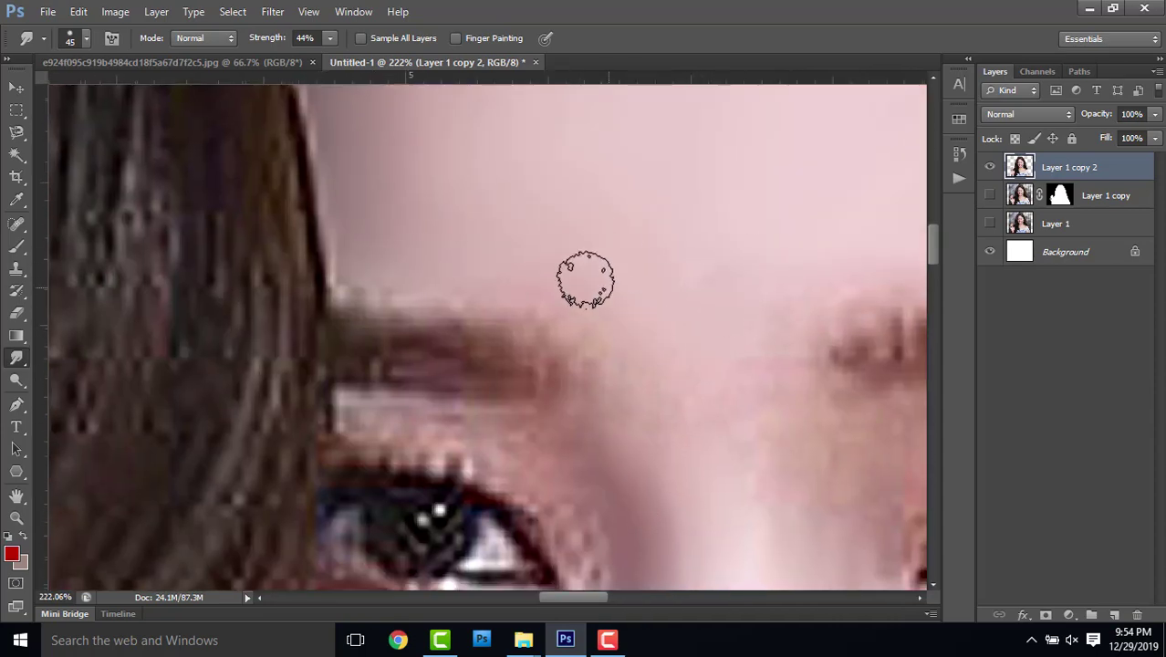
scroll(694, 365, "down", 7)
scroll(548, 338, "down", 3)
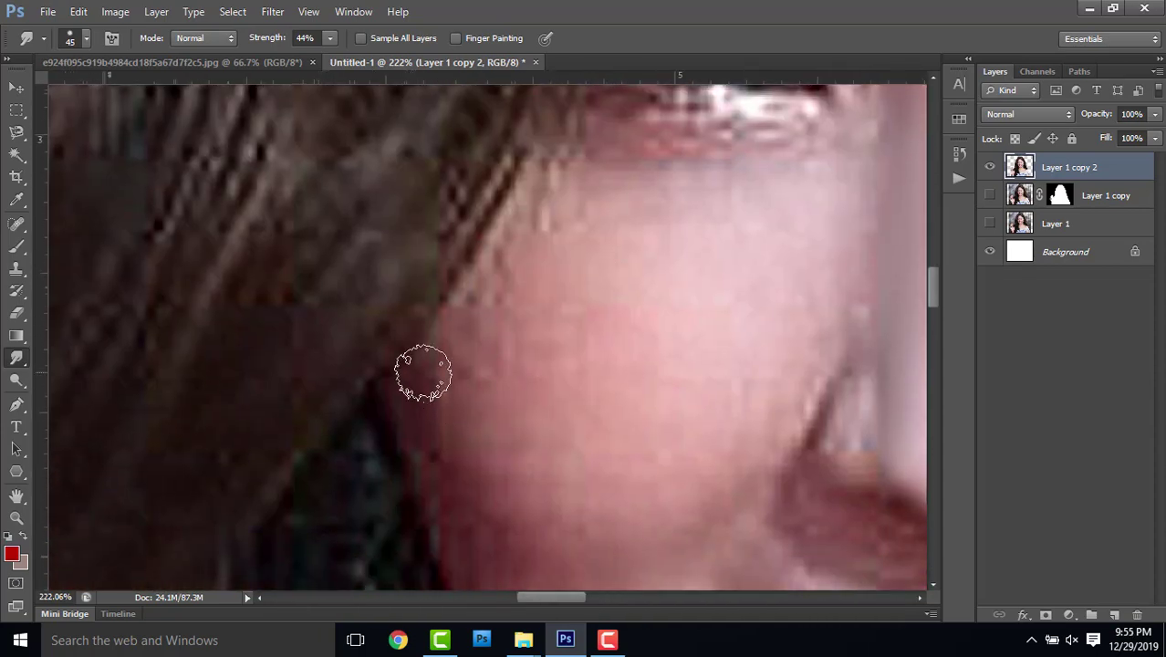
scroll(415, 328, "down", 1)
scroll(526, 255, "up", 1)
scroll(568, 110, "up", 1)
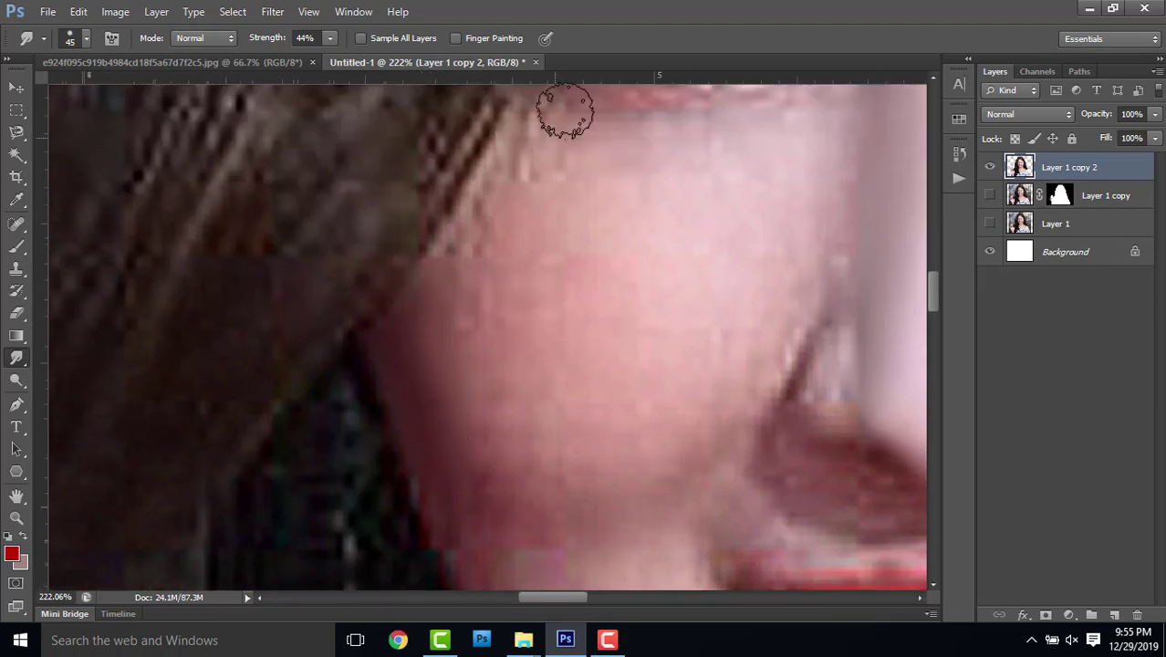
key("bracketright")
key("bracketright")
key("bracketright")
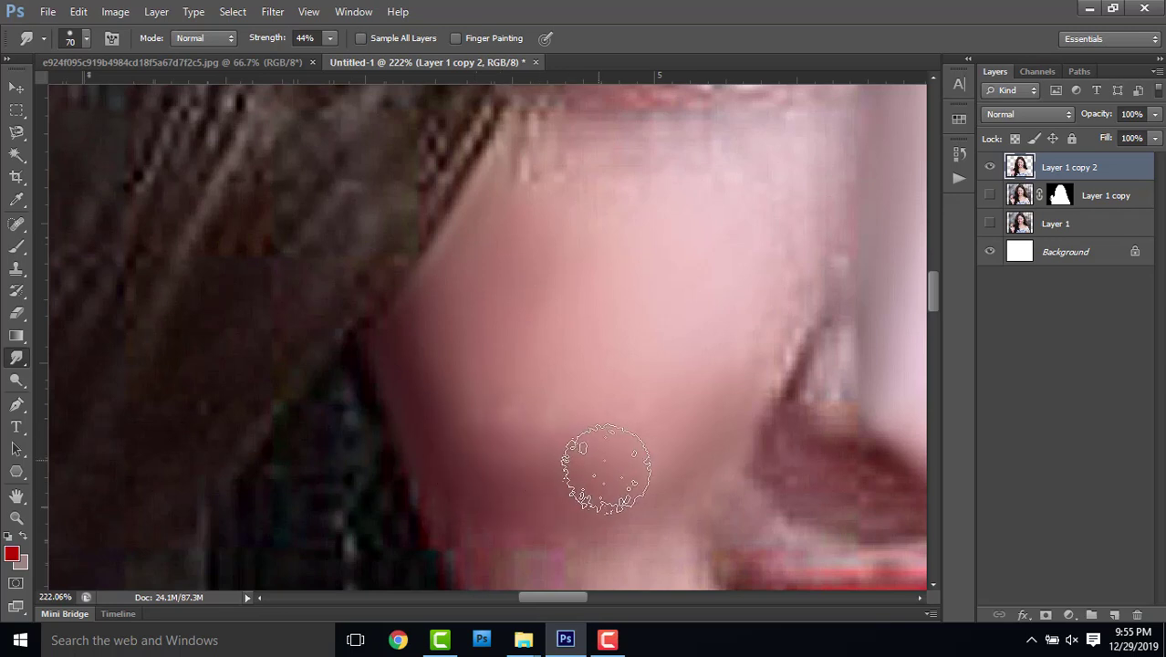
scroll(584, 447, "up", 3)
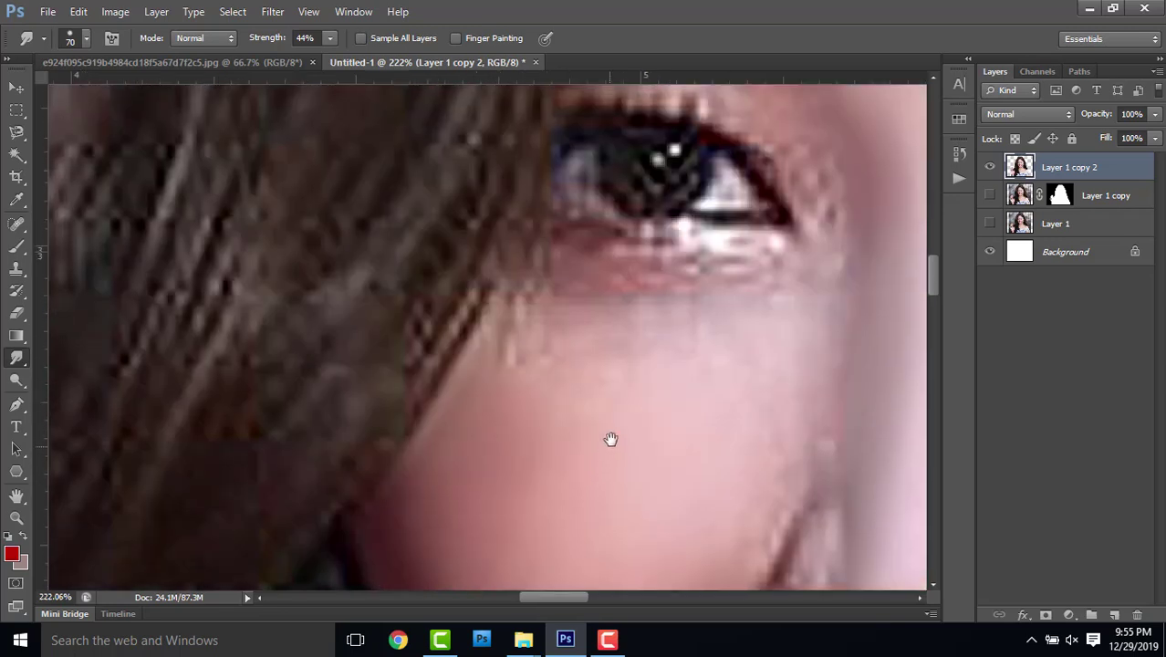
scroll(731, 455, "down", 2)
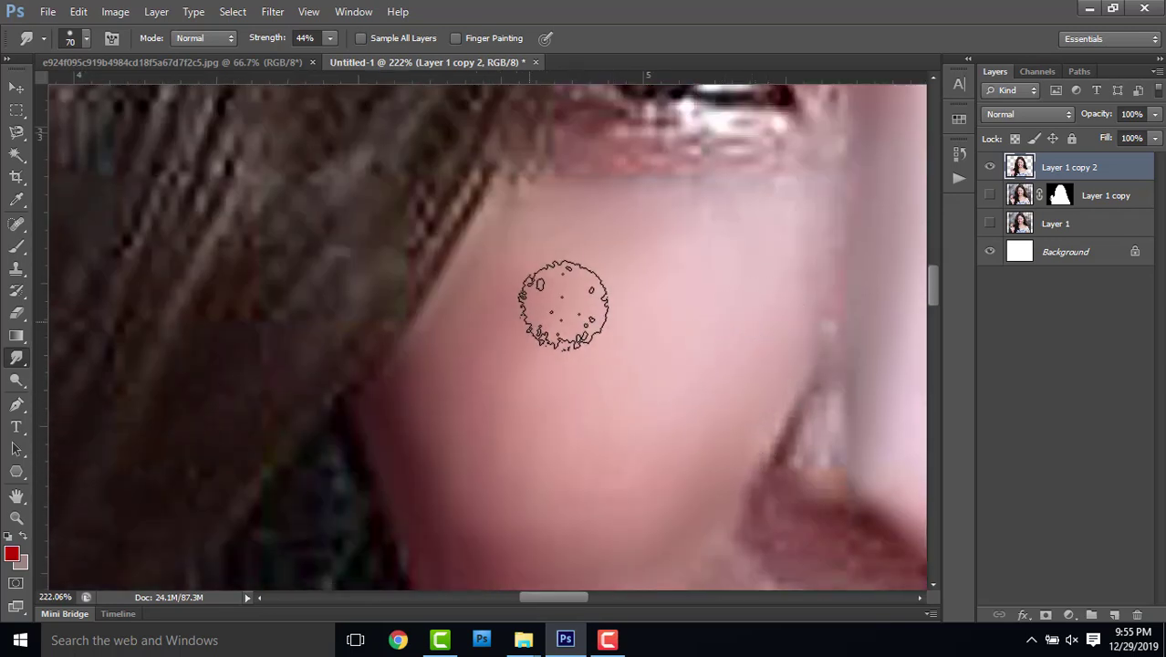
scroll(559, 299, "up", 3)
scroll(648, 464, "down", 2)
scroll(684, 349, "up", 2)
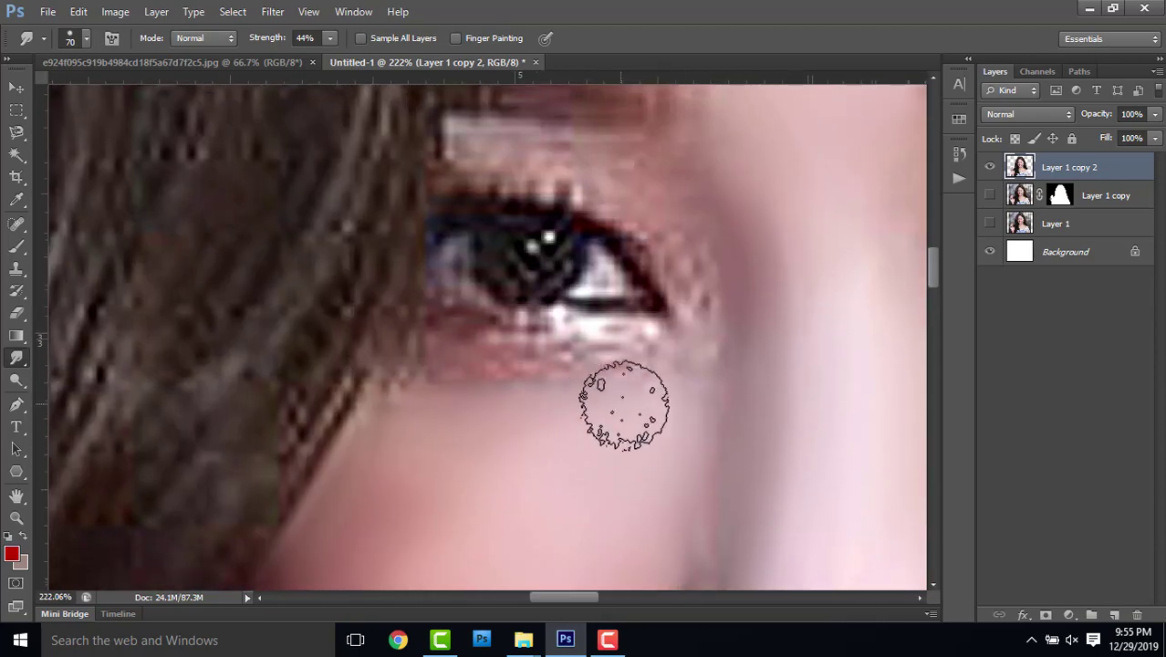
scroll(625, 405, "down", 3)
scroll(729, 347, "up", 4)
- Set smudge strength to 33% with a smaller brush and bring the eye into view
key("bracketleft")
key("bracketleft")
key("3")
key("3")
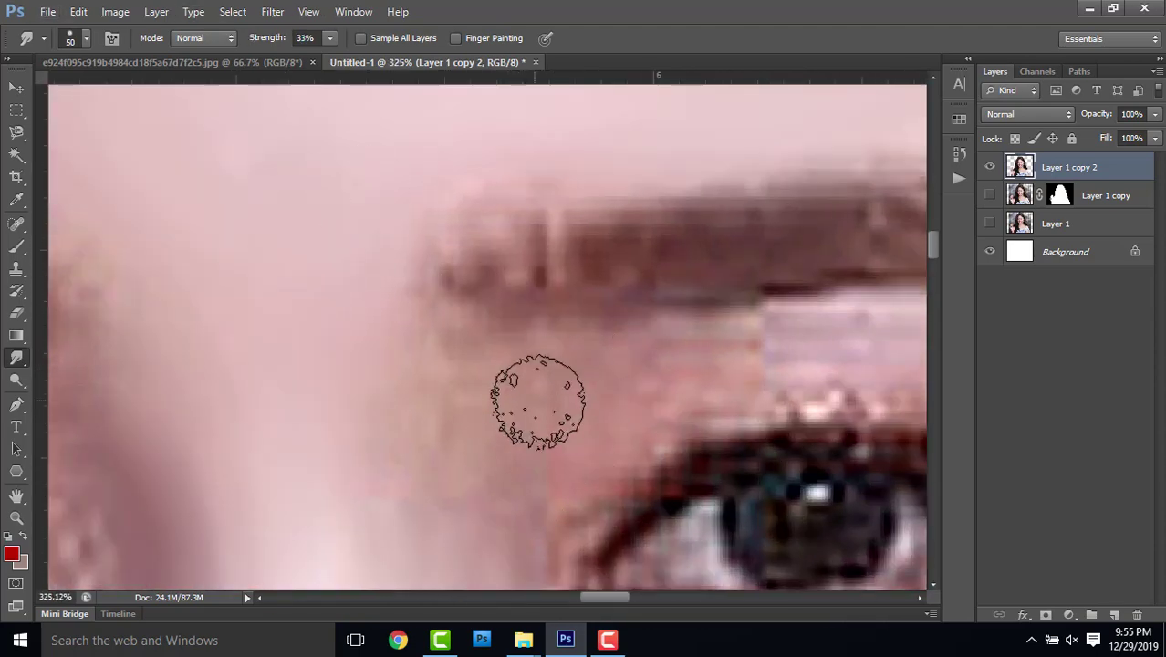
scroll(820, 360, "right", 2)
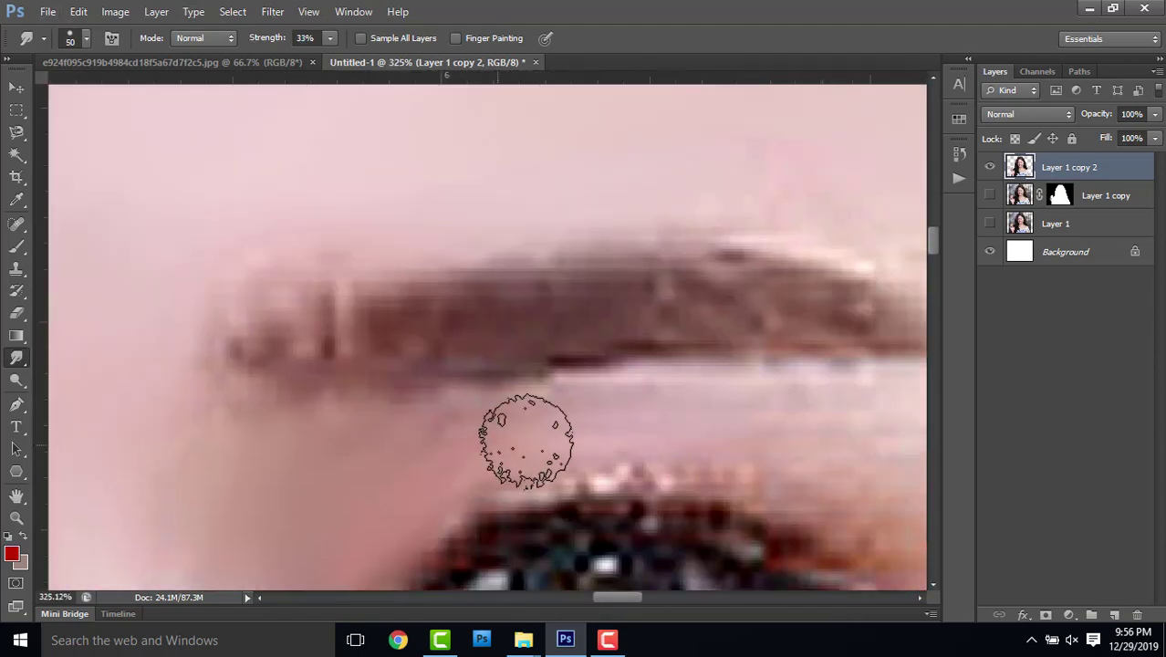
scroll(763, 437, "right", 1)
scroll(776, 365, "down", 2)
scroll(776, 283, "left", 1)
scroll(626, 339, "right", 2)
scroll(626, 339, "up", 1)
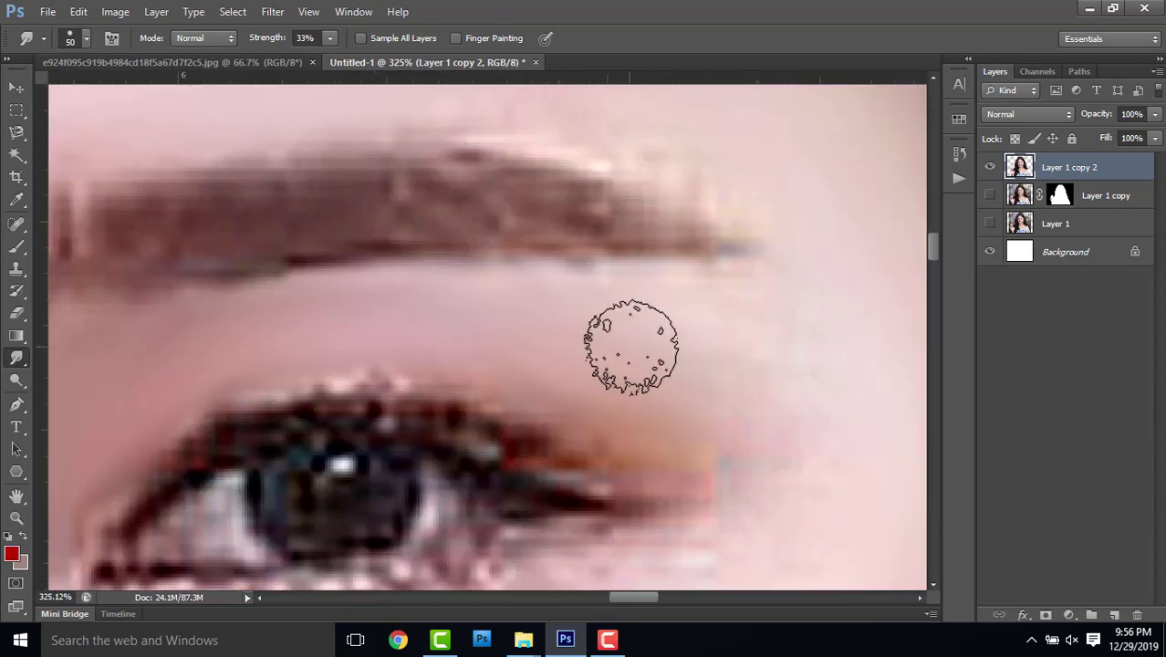
scroll(449, 409, "down", 3)
scroll(449, 410, "left", 1)
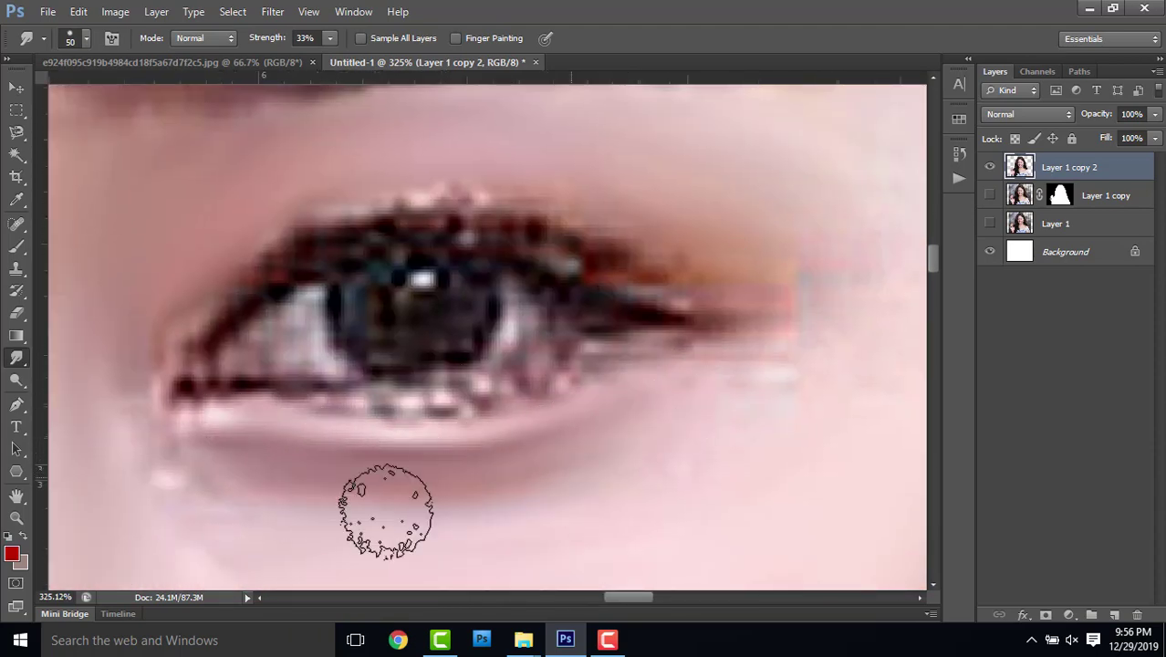
scroll(456, 466, "left", 2)
scroll(517, 427, "left", 1)
scroll(517, 426, "up", 1)
key("bracketleft")
key("bracketleft")
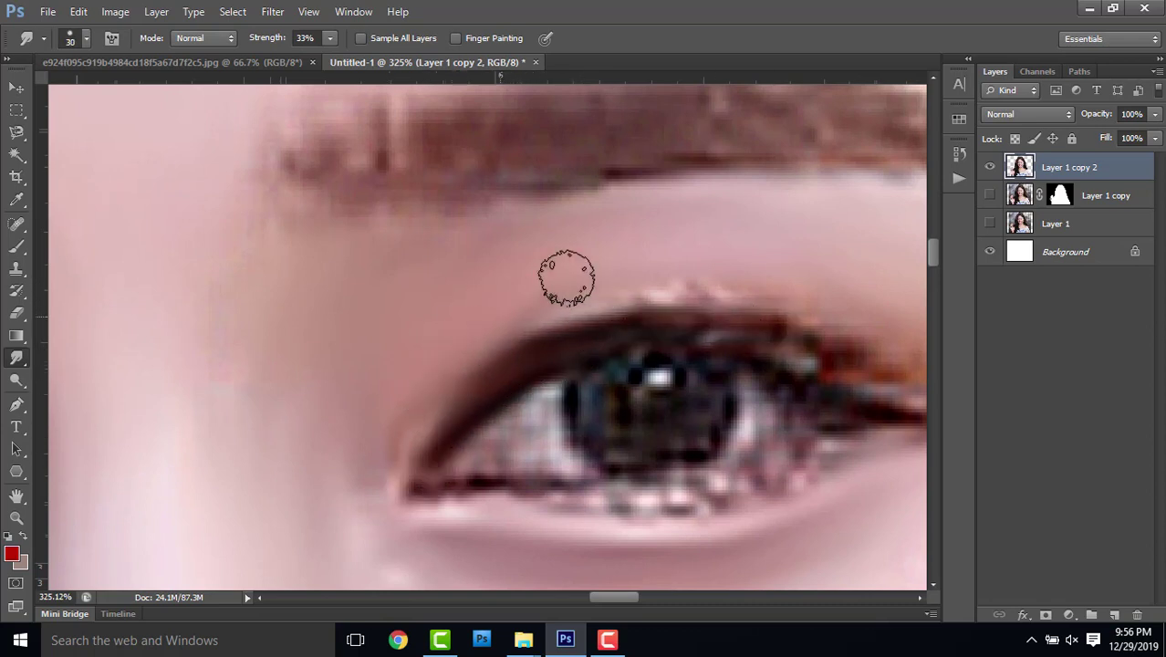
scroll(807, 334, "right", 2)
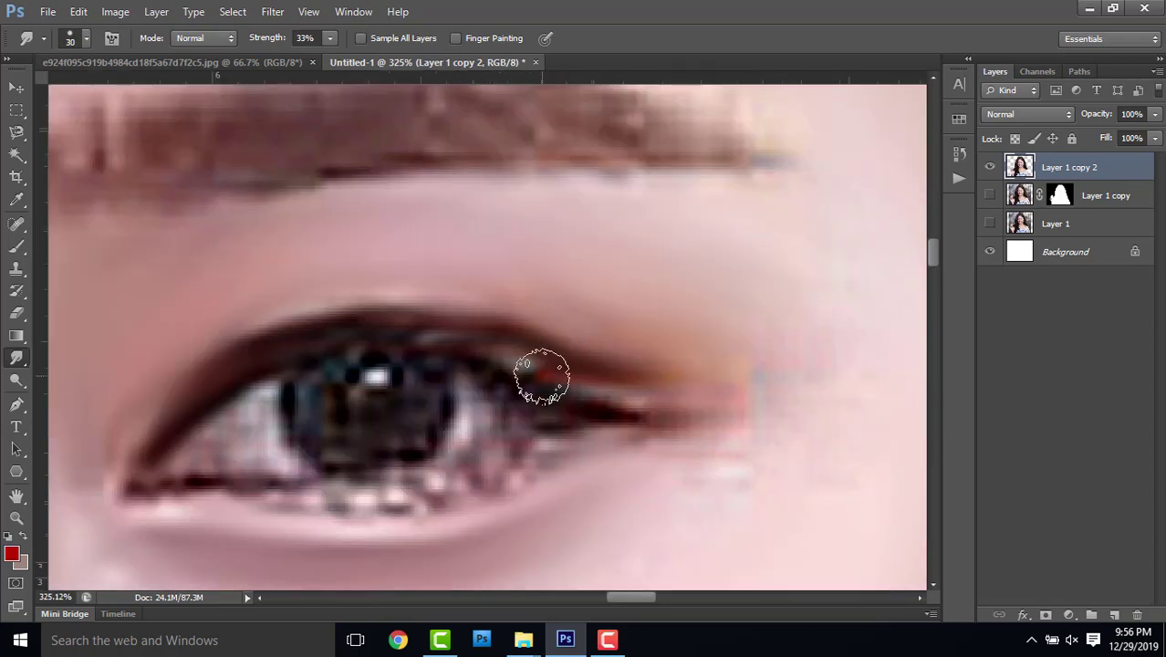
scroll(581, 387, "left", 1)
scroll(666, 421, "down", 1)
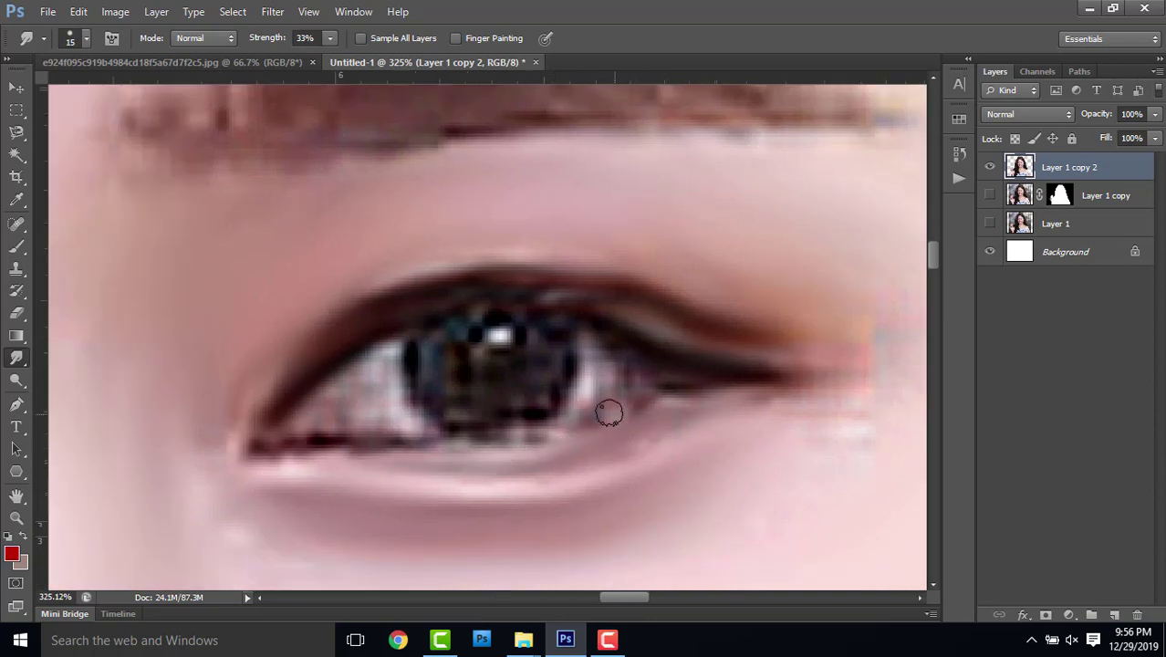
scroll(439, 339, "up", 1)
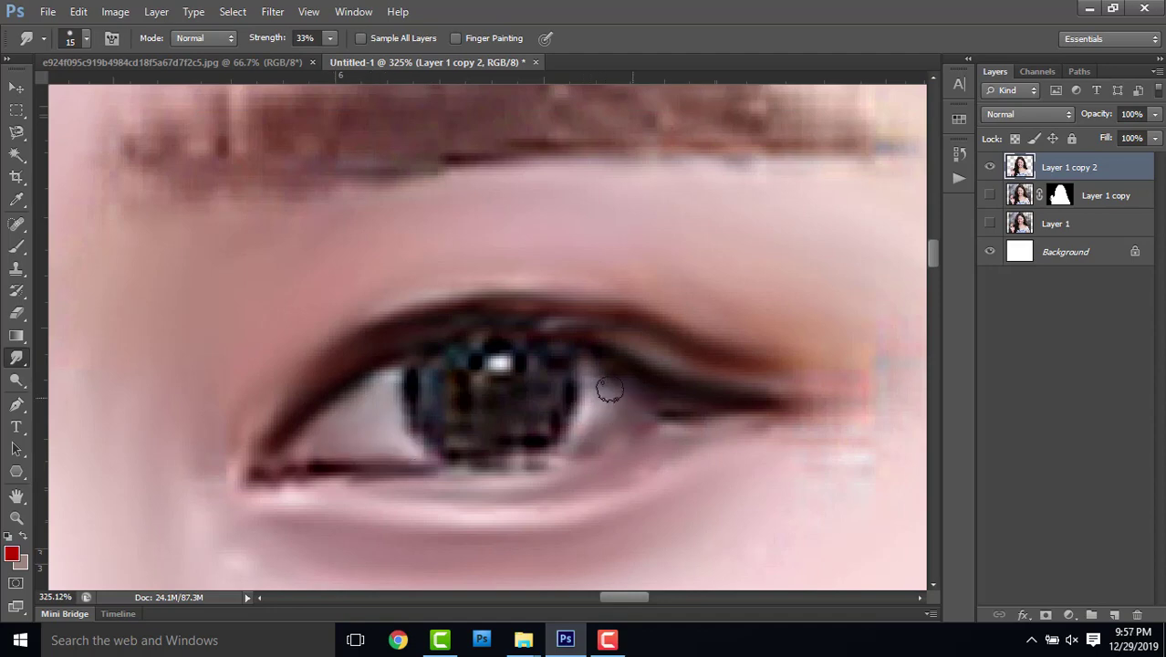
- Smear the skin under the lower eyelid and blend the upper lashes into a smooth band
left_click_drag(460, 344, 530, 437)
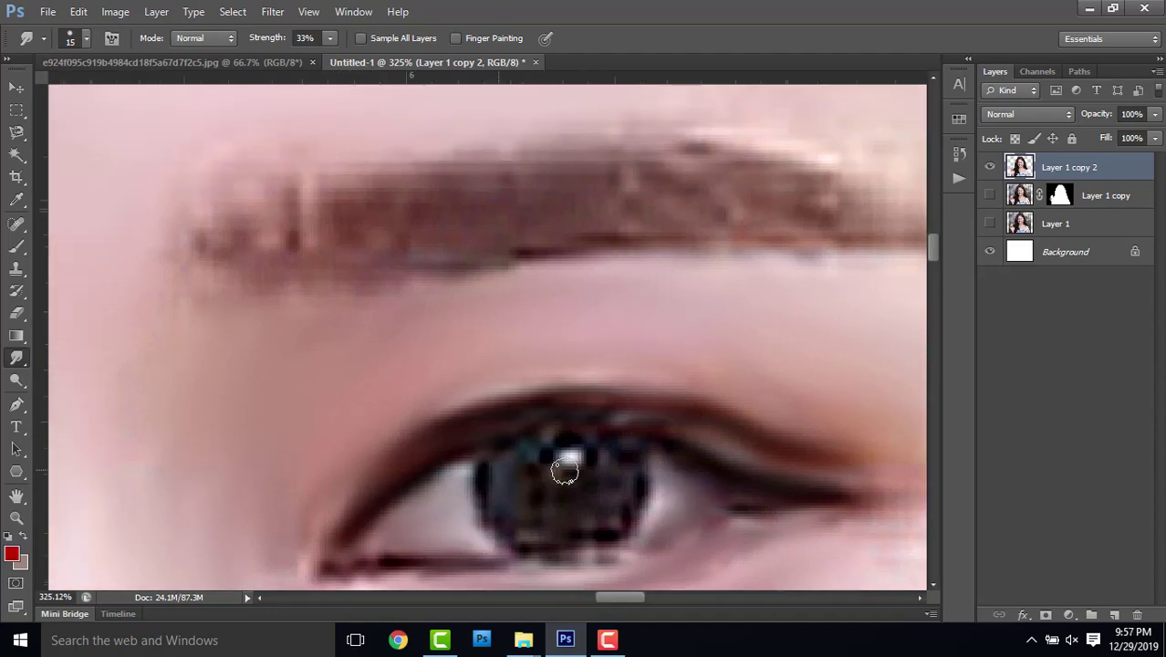
left_click_drag(380, 326, 697, 371)
left_click_drag(513, 366, 530, 392)
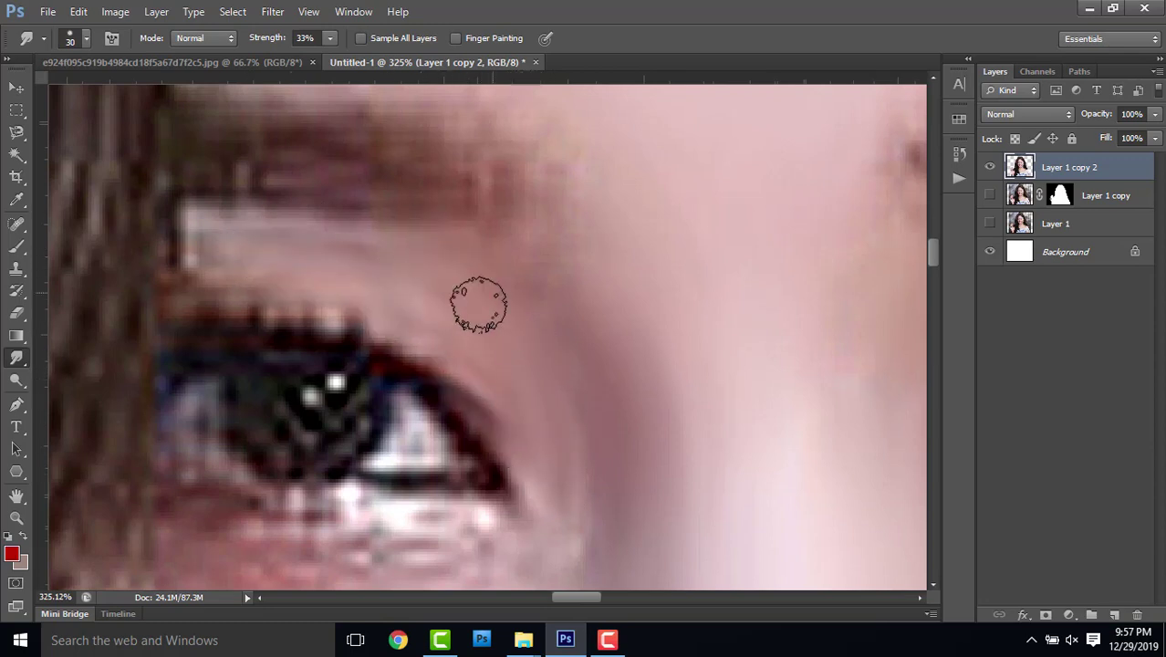
scroll(253, 381, "down", 3)
left_click_drag(217, 438, 457, 421)
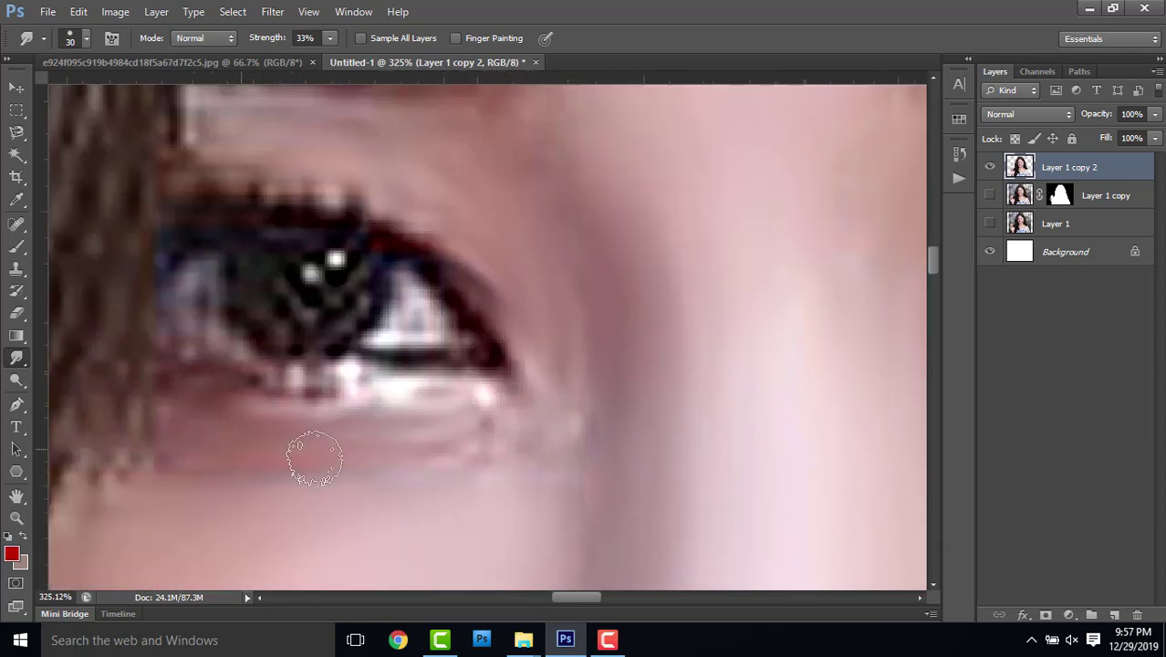
mouse_move(455, 281)
left_mouse_down()
mouse_move(482, 318)
mouse_move(224, 195)
mouse_move(396, 234)
mouse_move(158, 254)
left_mouse_up()
scroll(417, 456, "left", 3)
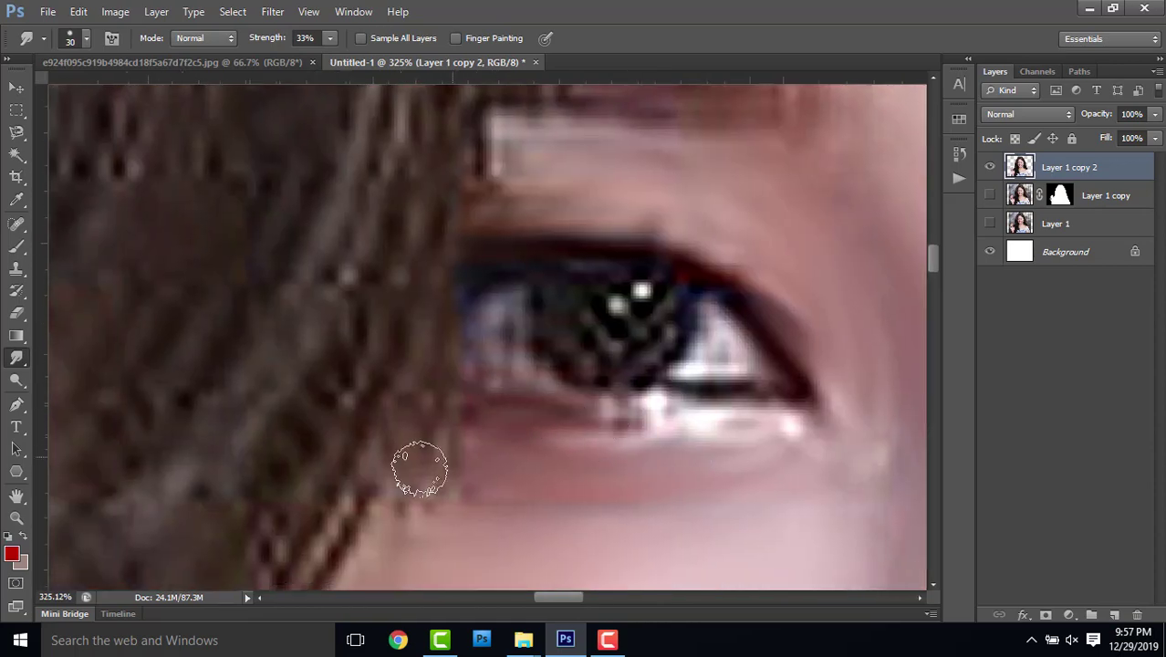
scroll(673, 421, "left", 2)
scroll(610, 435, "right", 2)
scroll(616, 421, "up", 1)
key("bracketleft")
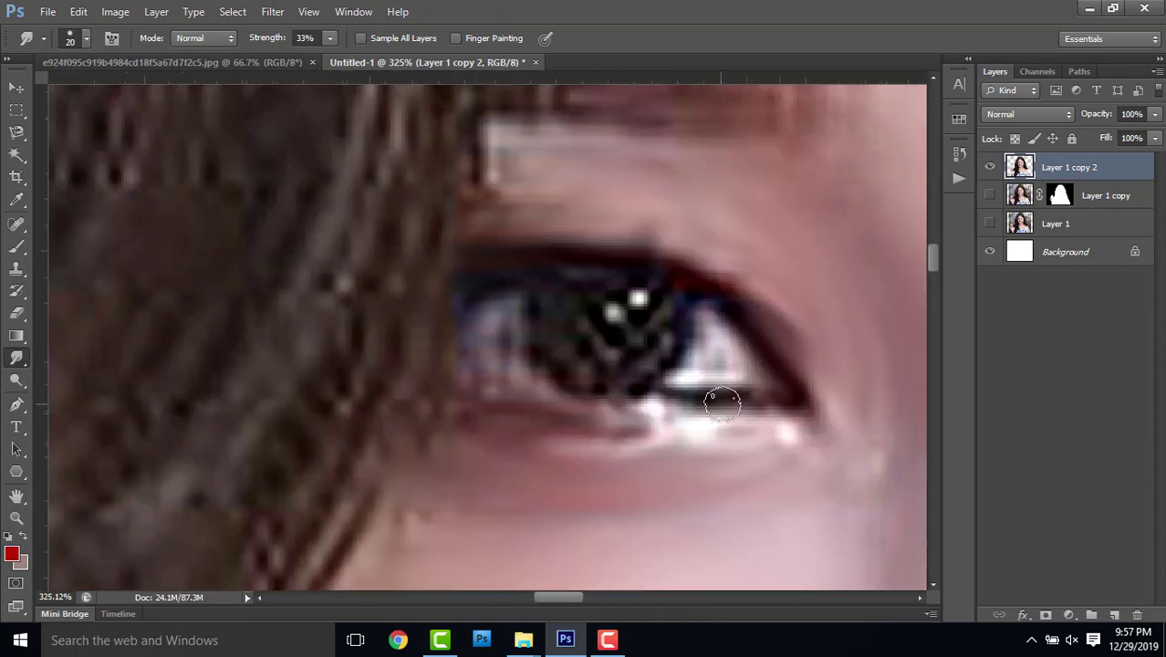
scroll(815, 420, "down", 1, "alt")
scroll(798, 326, "up", 1)
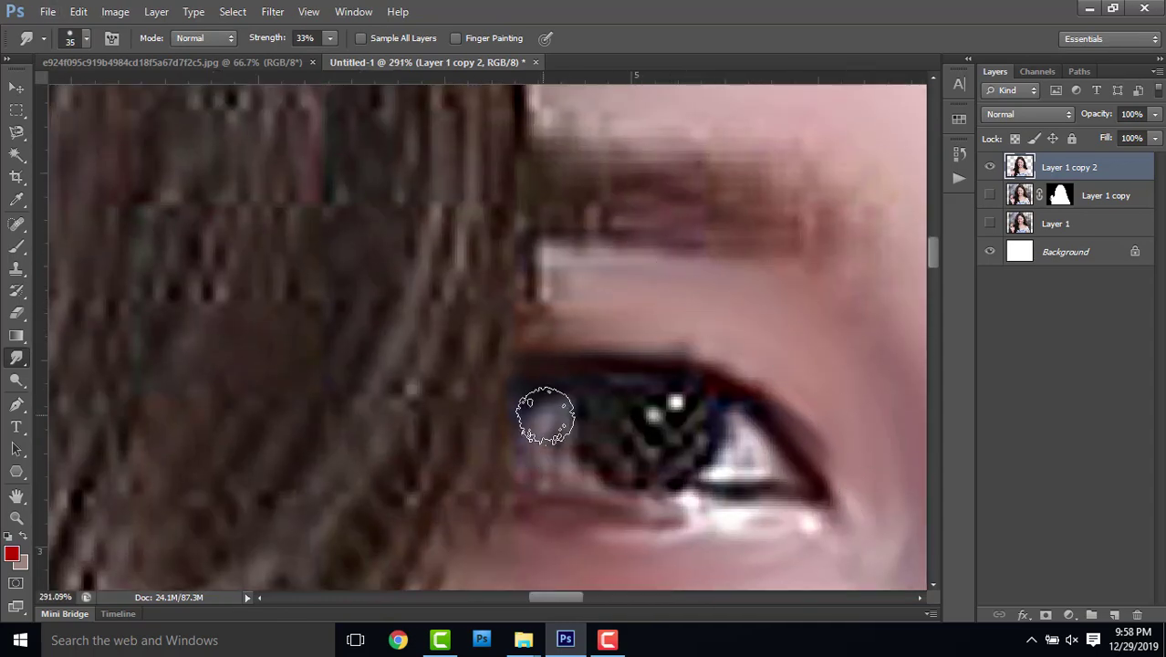
scroll(521, 377, "up", 3)
scroll(739, 460, "down", 3, "alt")
- Enlarge the Smudge brush to 70 and smooth the cheek beside the mouth corner
scroll(739, 438, "down", 2)
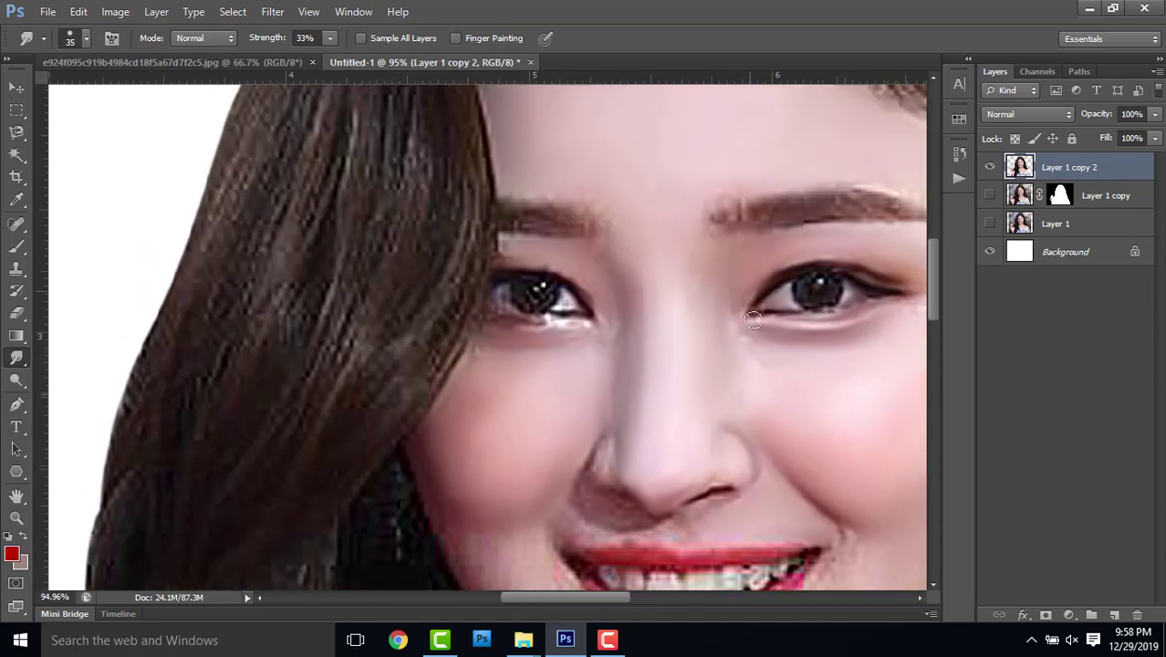
scroll(740, 404, "up", 3, "alt")
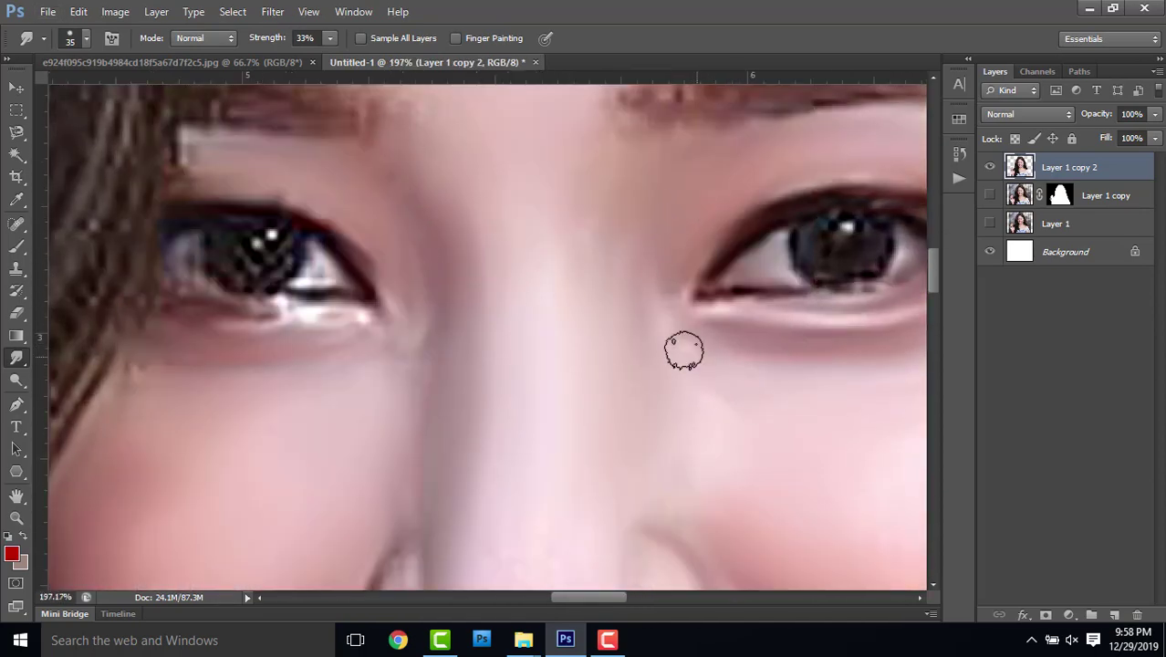
scroll(684, 351, "down", 3)
scroll(617, 316, "down", 2)
left_click_drag(762, 418, 644, 300)
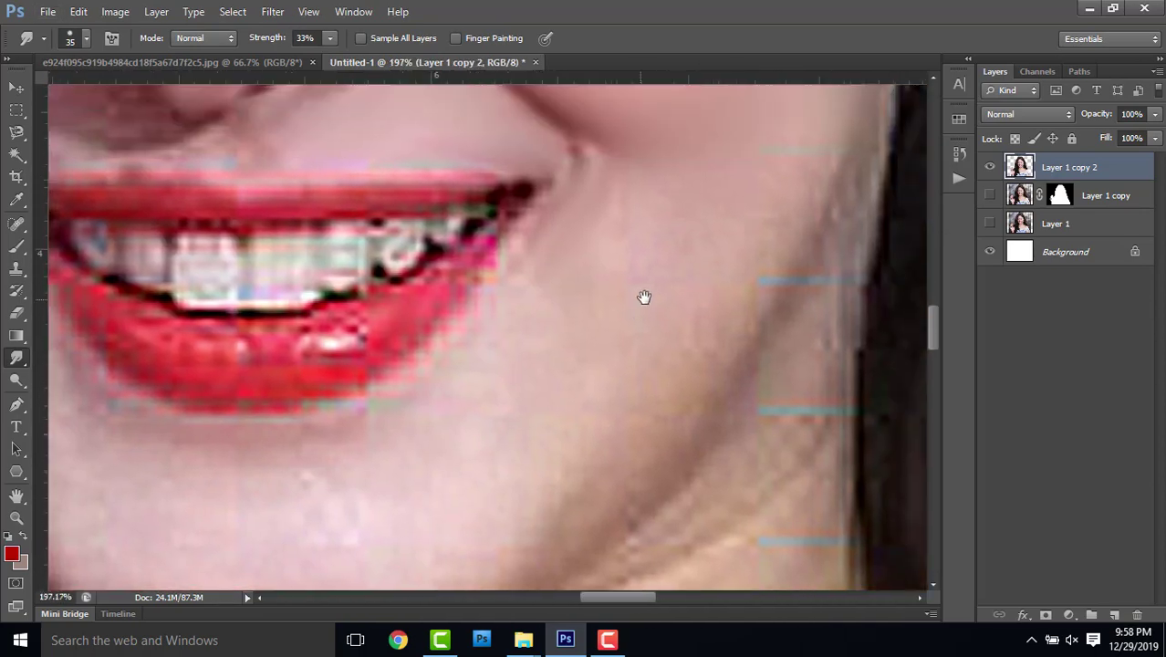
key("bracketright")
key("bracketright")
key("bracketright")
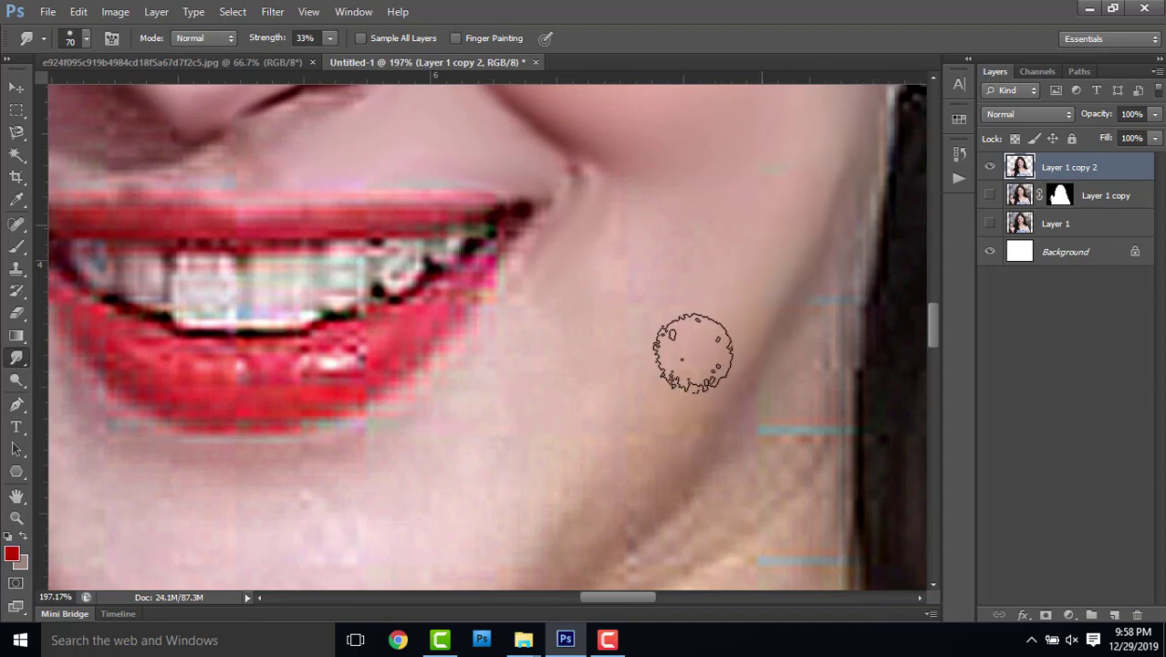
left_click_drag(713, 354, 790, 240)
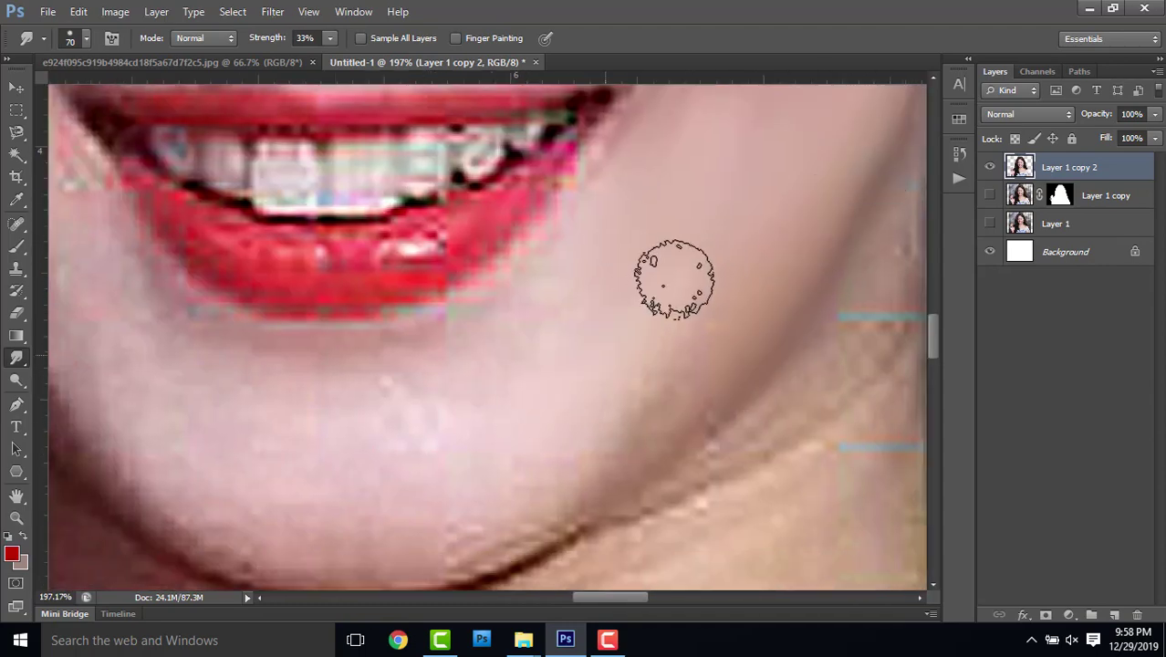
left_click_drag(433, 417, 565, 353)
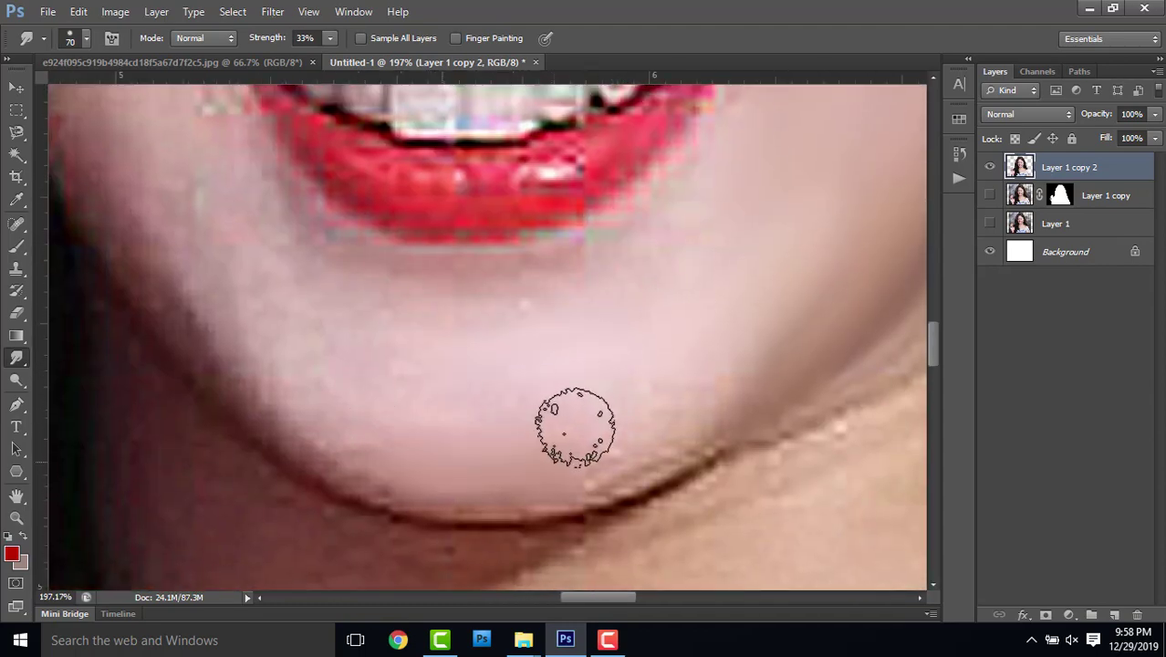
left_click_drag(723, 267, 614, 458)
- Smudge the jawline and chin skin around the mouth into soft tones
mouse_move(724, 321)
left_mouse_down()
mouse_move(698, 382)
mouse_move(333, 162)
left_mouse_up()
scroll(622, 374, "down", 2)
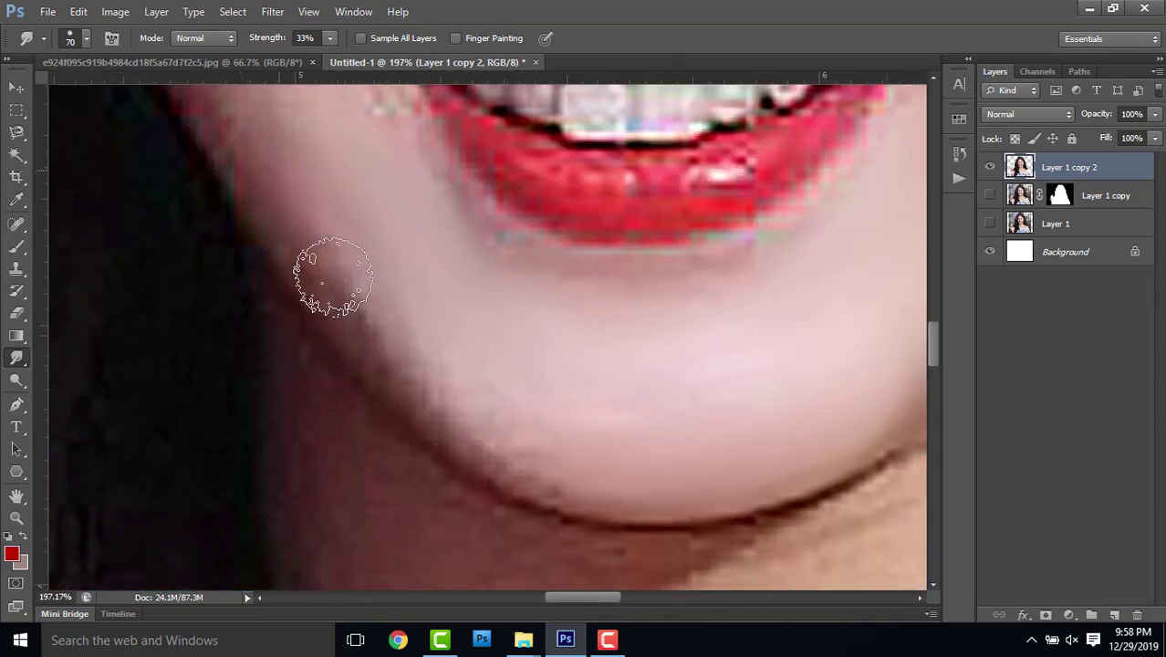
scroll(365, 252, "up", 5)
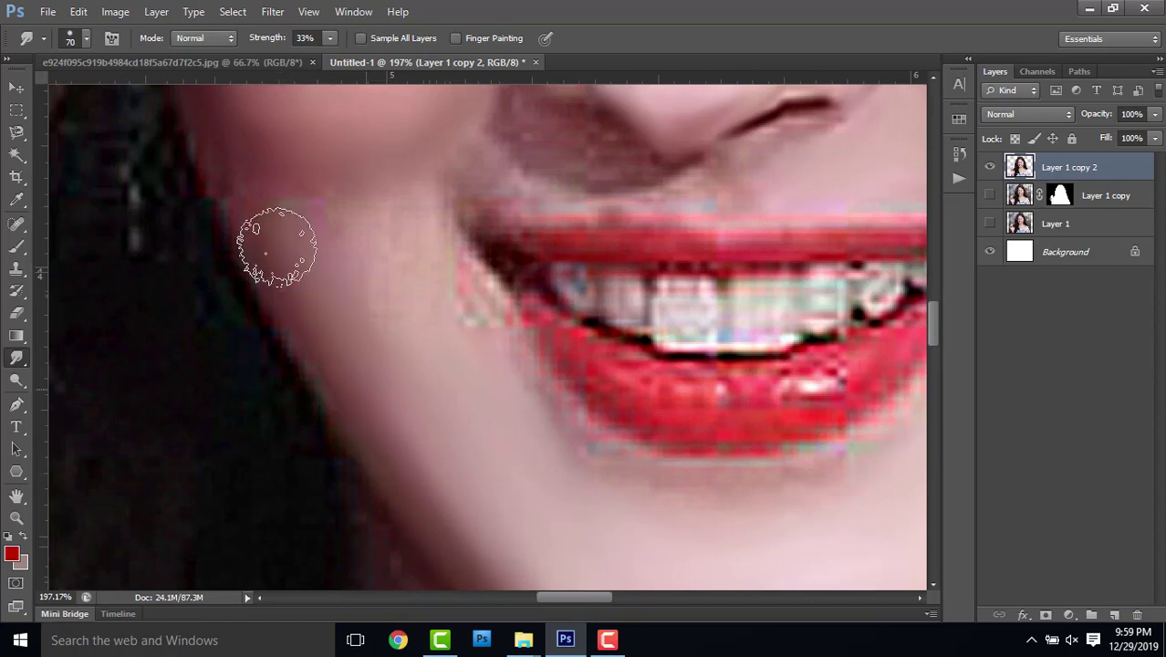
left_click_drag(343, 229, 475, 365)
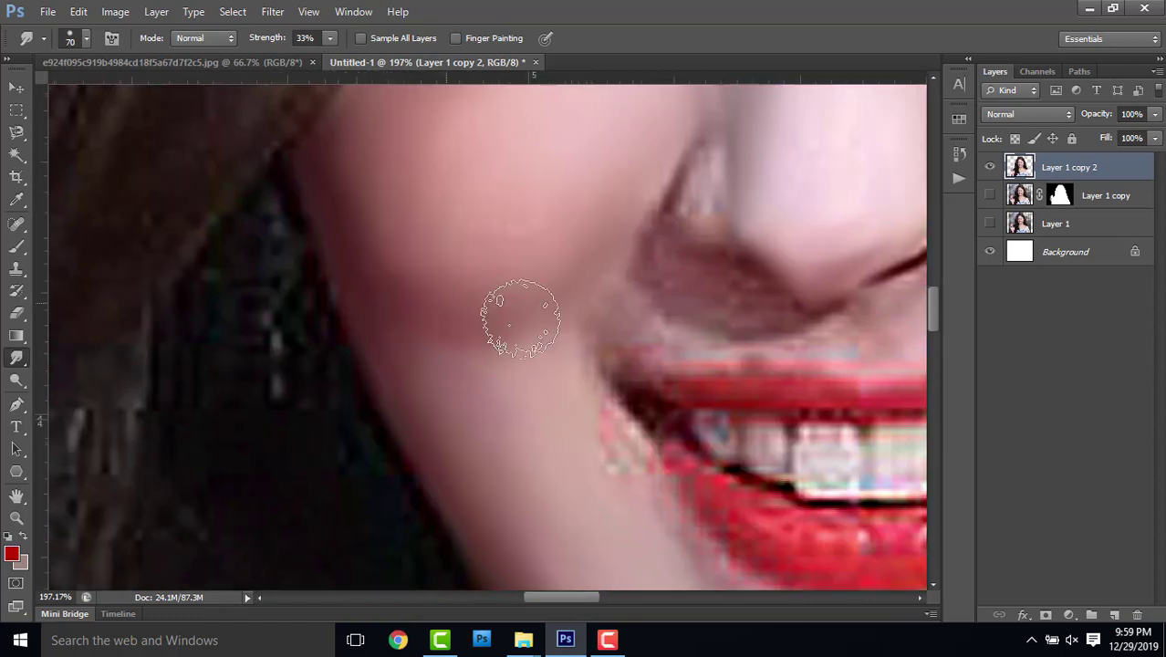
scroll(483, 356, "down", 3)
scroll(492, 338, "right", 2)
scroll(410, 264, "down", 4)
scroll(410, 265, "right", 2)
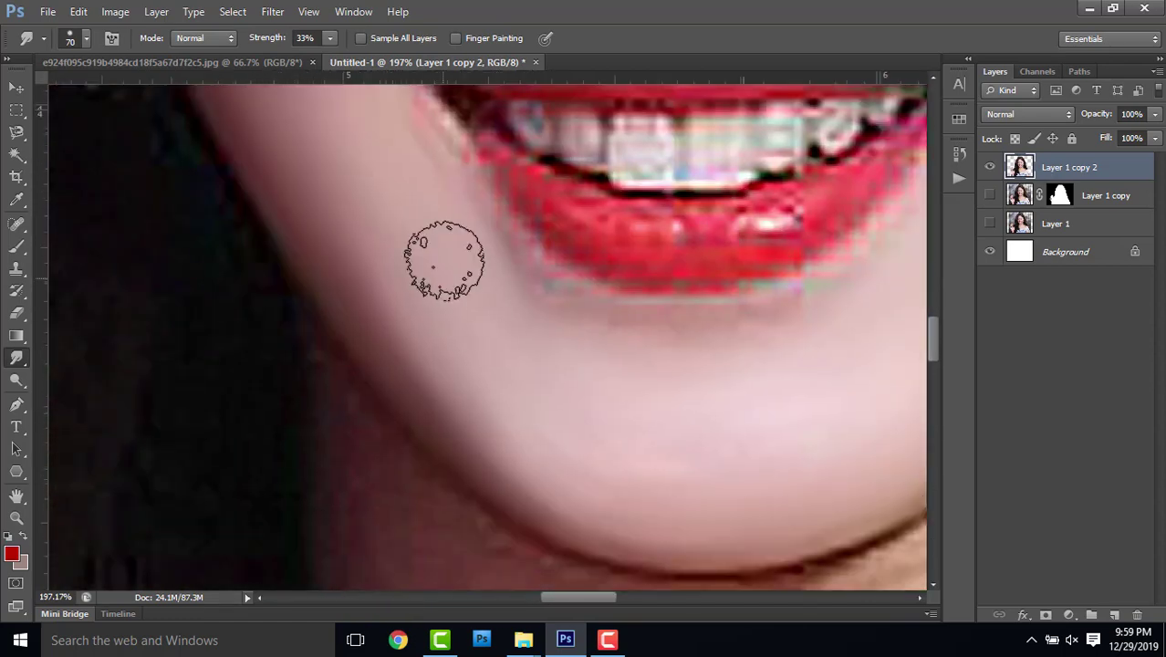
scroll(429, 301, "down", 2)
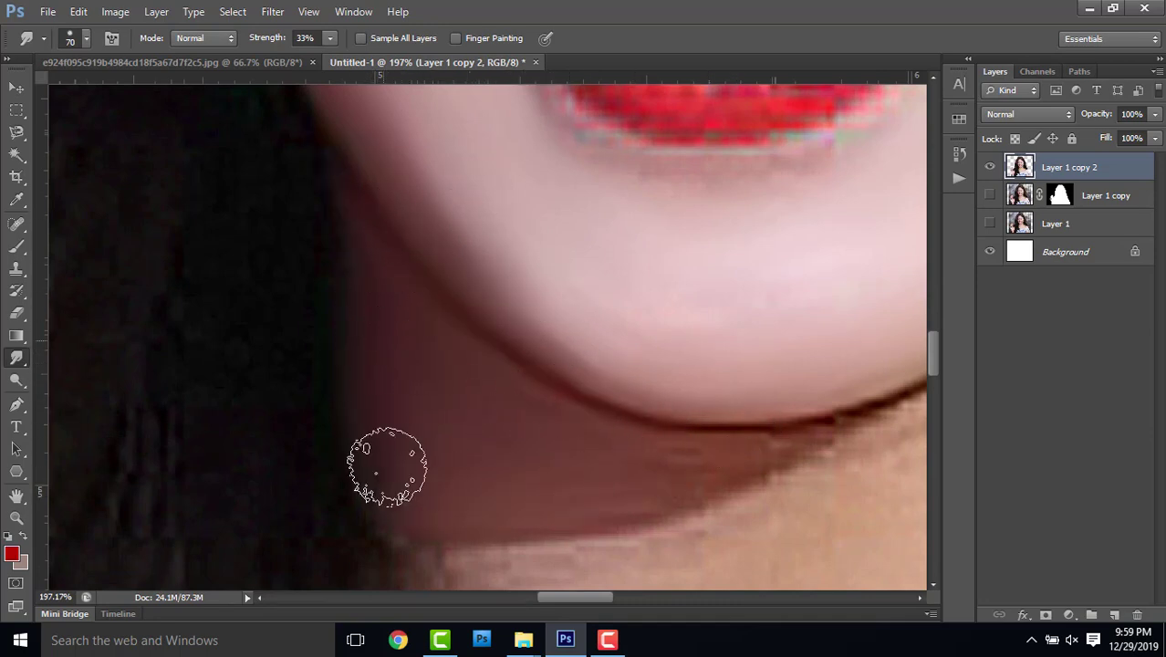
- Bring the neck into view and raise the 33% Smudge brush to 175 for the neck skin
scroll(420, 447, "down", 2)
scroll(420, 448, "right", 5)
scroll(456, 420, "down", 2)
scroll(456, 420, "left", 2)
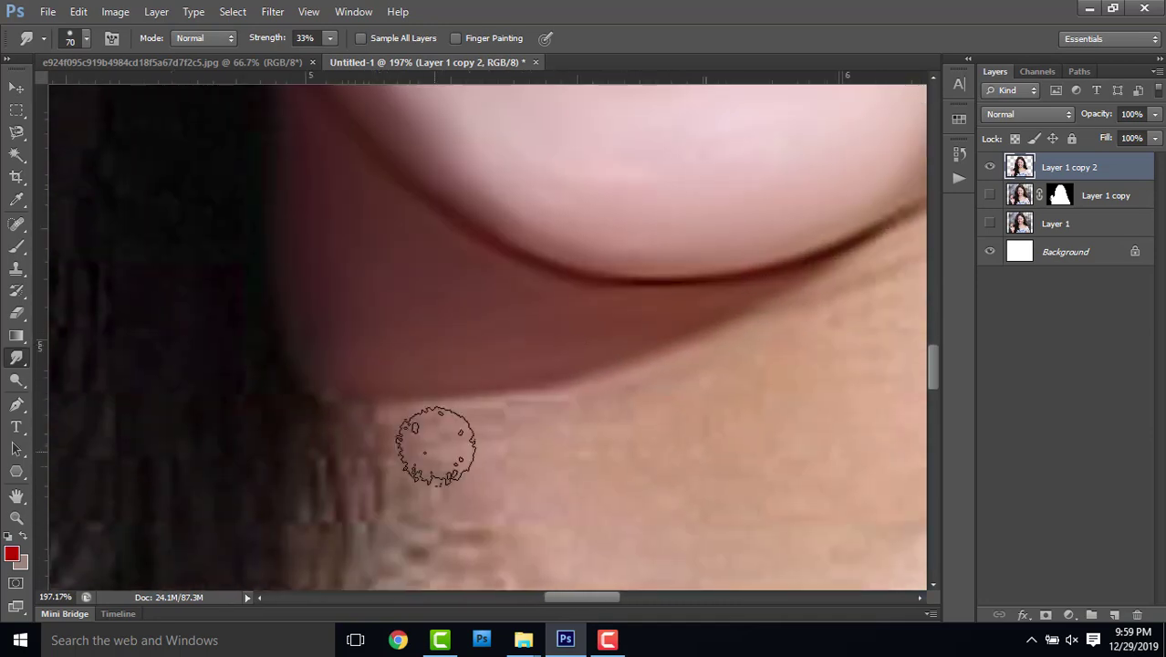
scroll(442, 383, "down", 2)
scroll(442, 383, "left", 2)
scroll(529, 383, "down", 1)
scroll(529, 383, "left", 1)
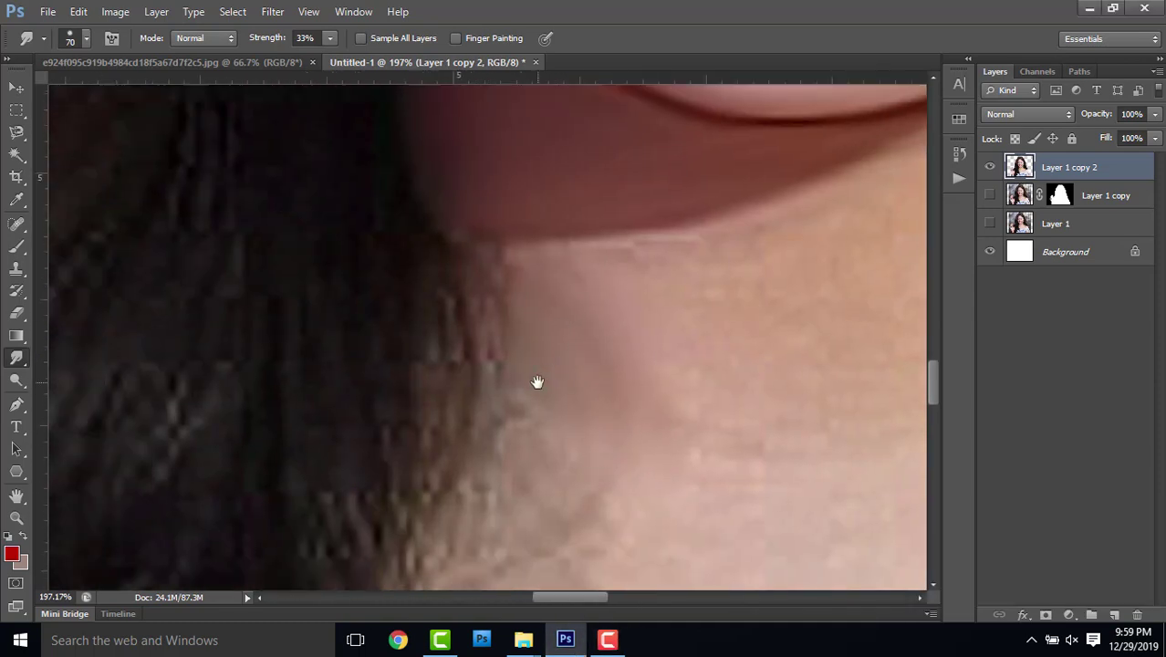
scroll(584, 356, "down", 1)
scroll(584, 356, "left", 1)
scroll(657, 365, "down", 1)
scroll(657, 365, "right", 1)
scroll(675, 347, "up", 3)
scroll(675, 347, "right", 3)
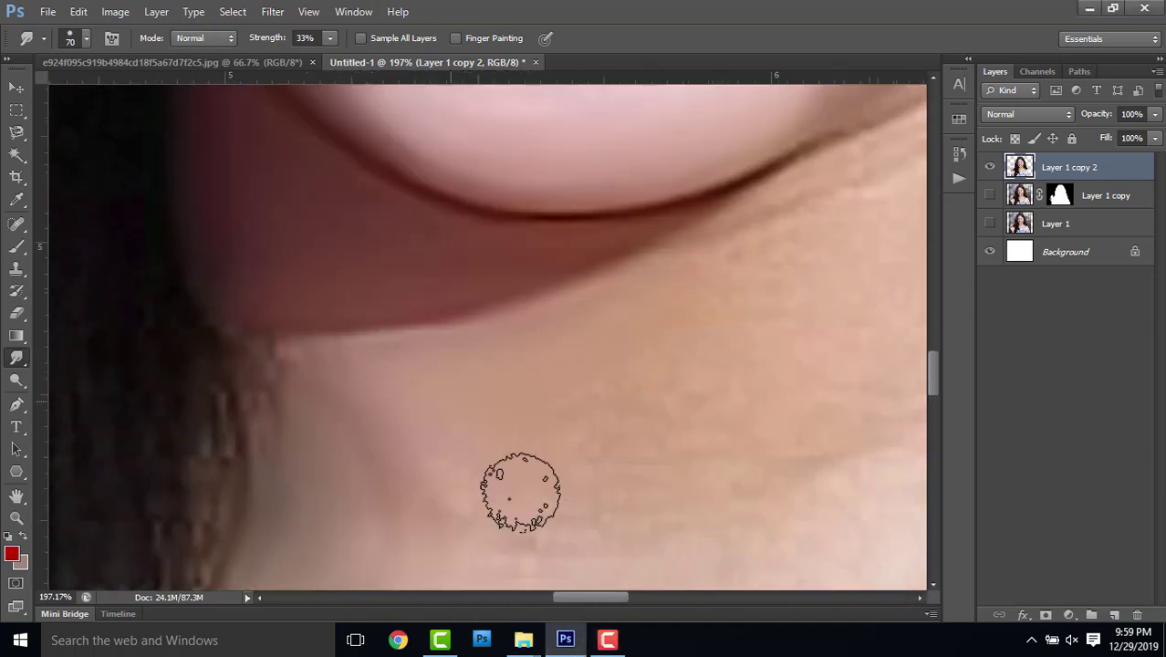
scroll(584, 420, "up", 1)
scroll(584, 420, "right", 1)
scroll(511, 346, "down", 1)
scroll(511, 347, "left", 1)
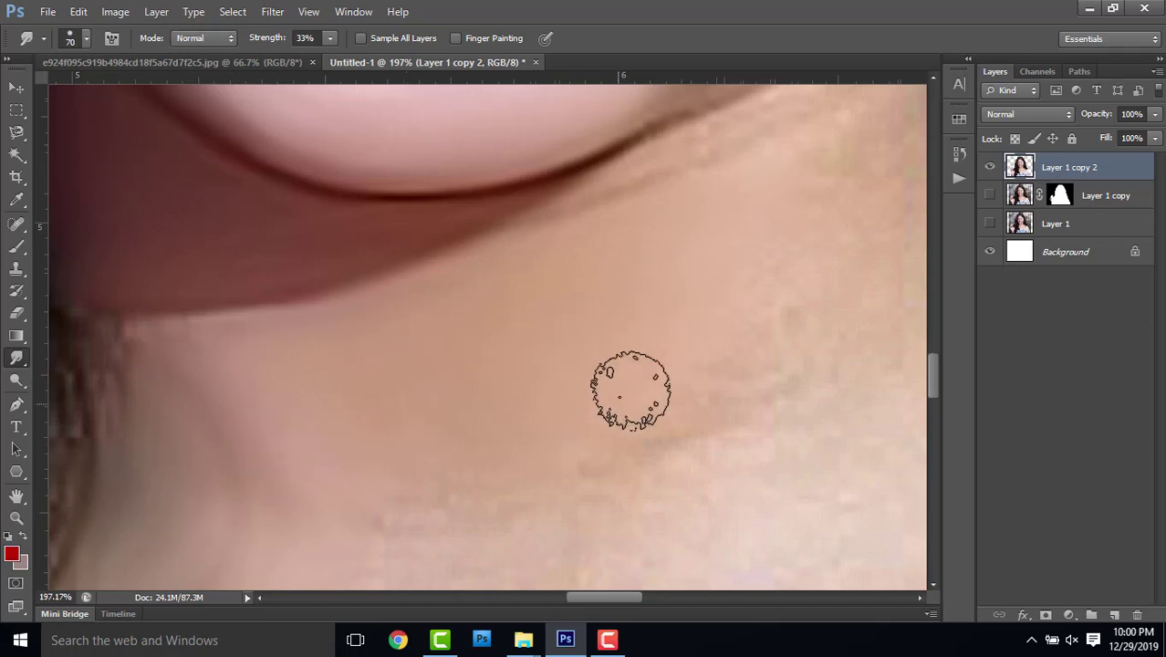
scroll(631, 390, "up", 2)
scroll(631, 391, "right", 1)
scroll(651, 260, "down", 1)
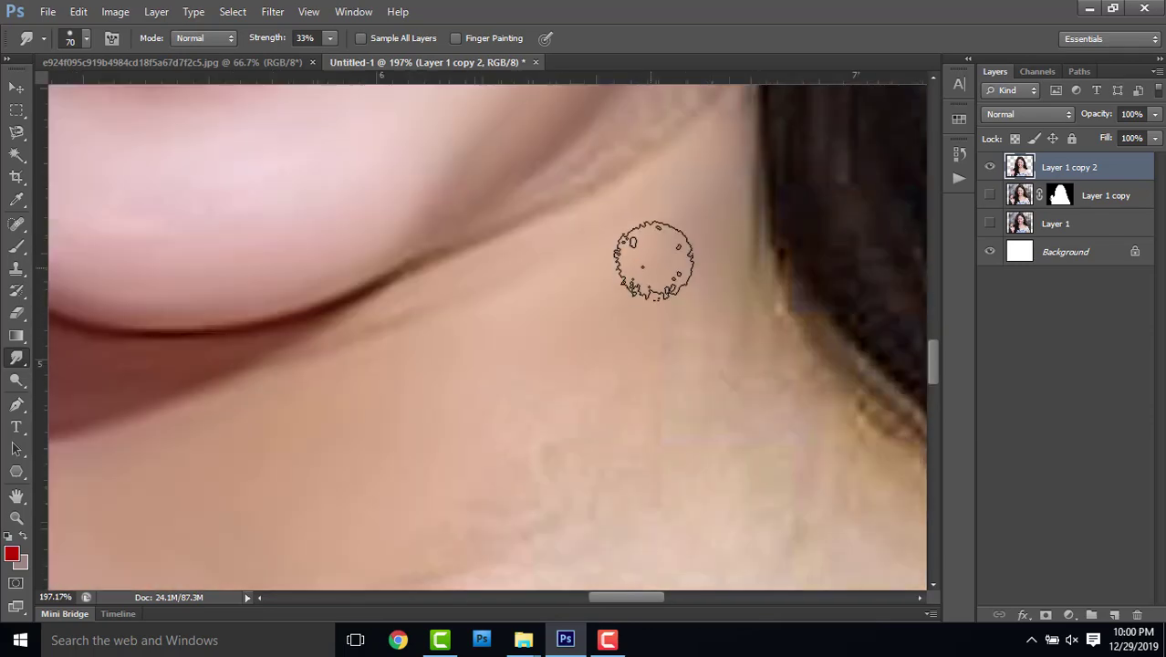
scroll(632, 198, "down", 2)
scroll(573, 219, "down", 1)
scroll(541, 365, "up", 2)
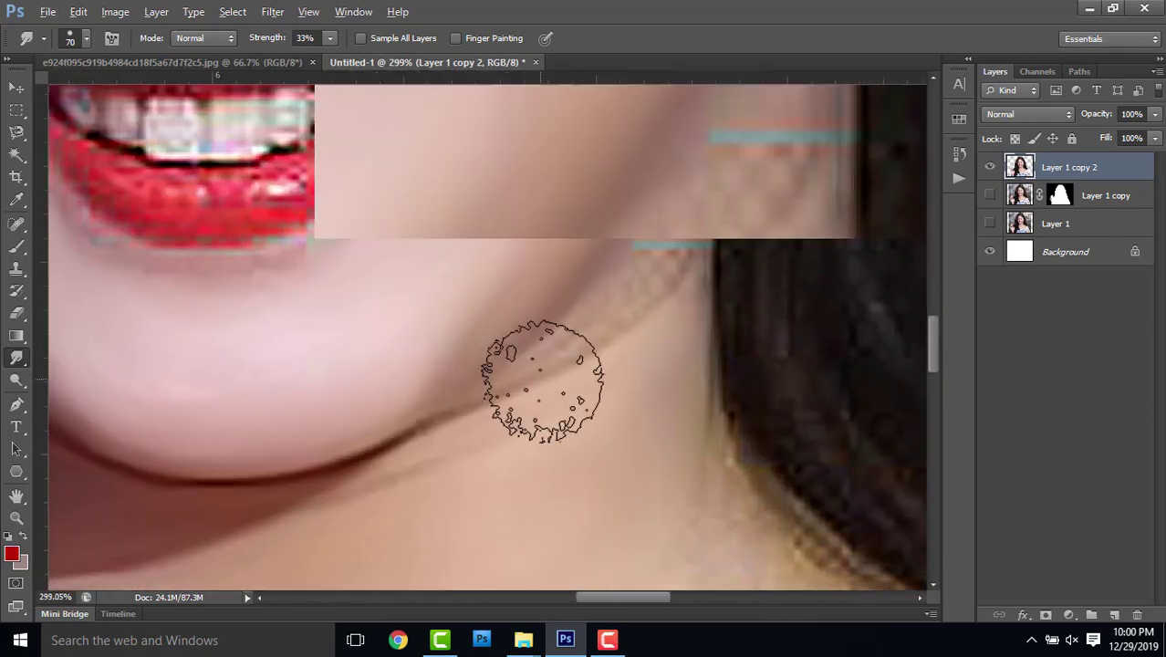
scroll(552, 351, "up", 1)
key("bracketleft")
key("bracketleft")
key("bracketleft")
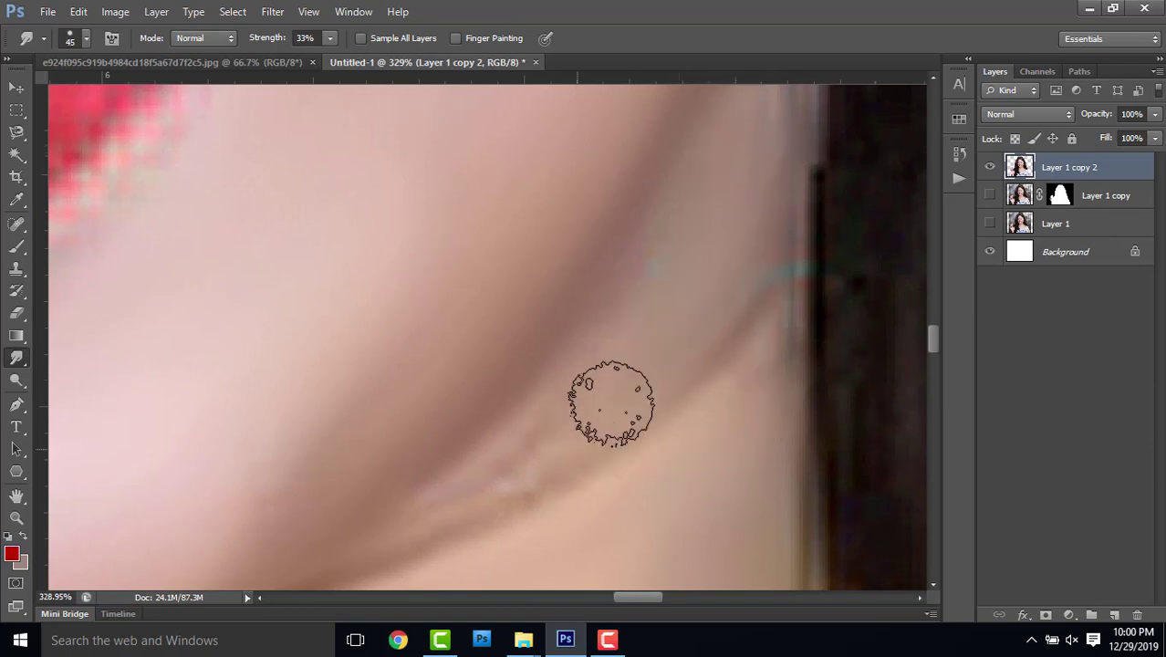
scroll(774, 207, "up", 1)
scroll(767, 238, "down", 1)
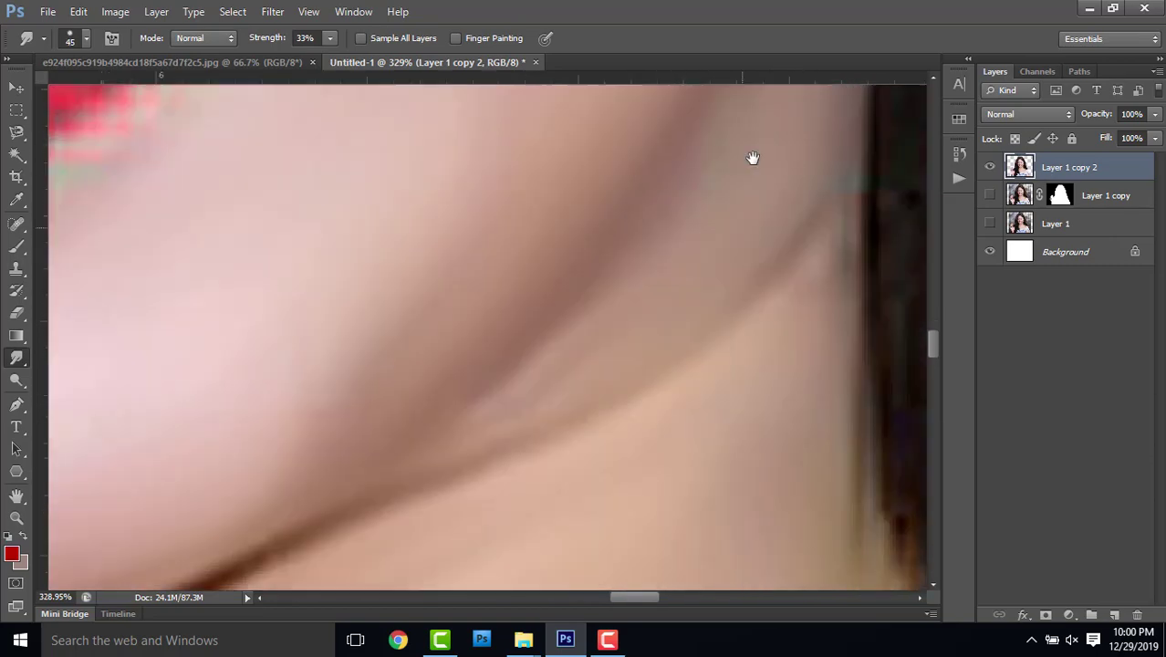
scroll(286, 345, "down", 1)
scroll(554, 335, "down", 1)
scroll(554, 336, "down", 2)
scroll(502, 391, "left", 2)
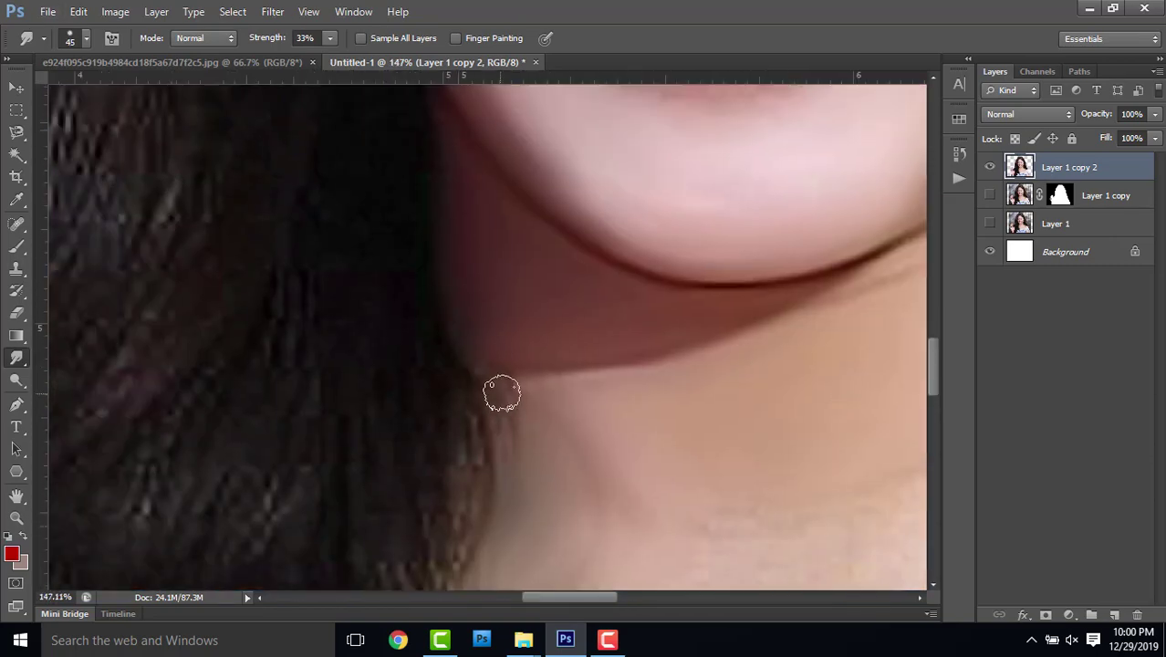
scroll(477, 287, "up", 1)
scroll(576, 415, "up", 1)
key("bracketright")
key("bracketright")
key("bracketright")
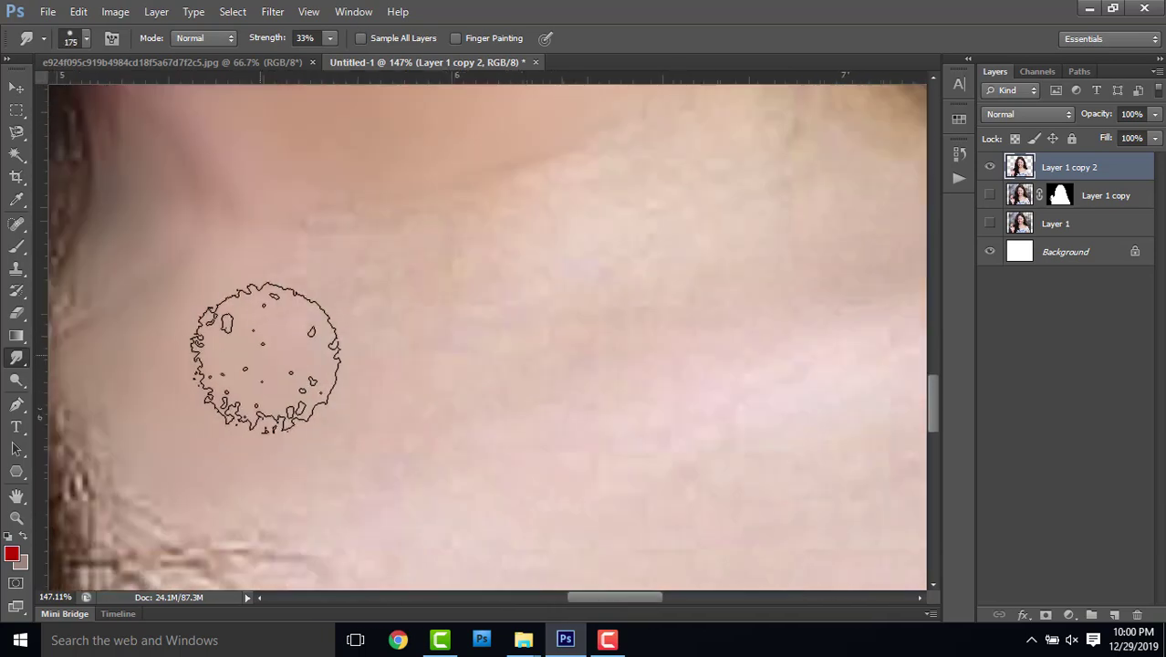
scroll(301, 351, "down", 2)
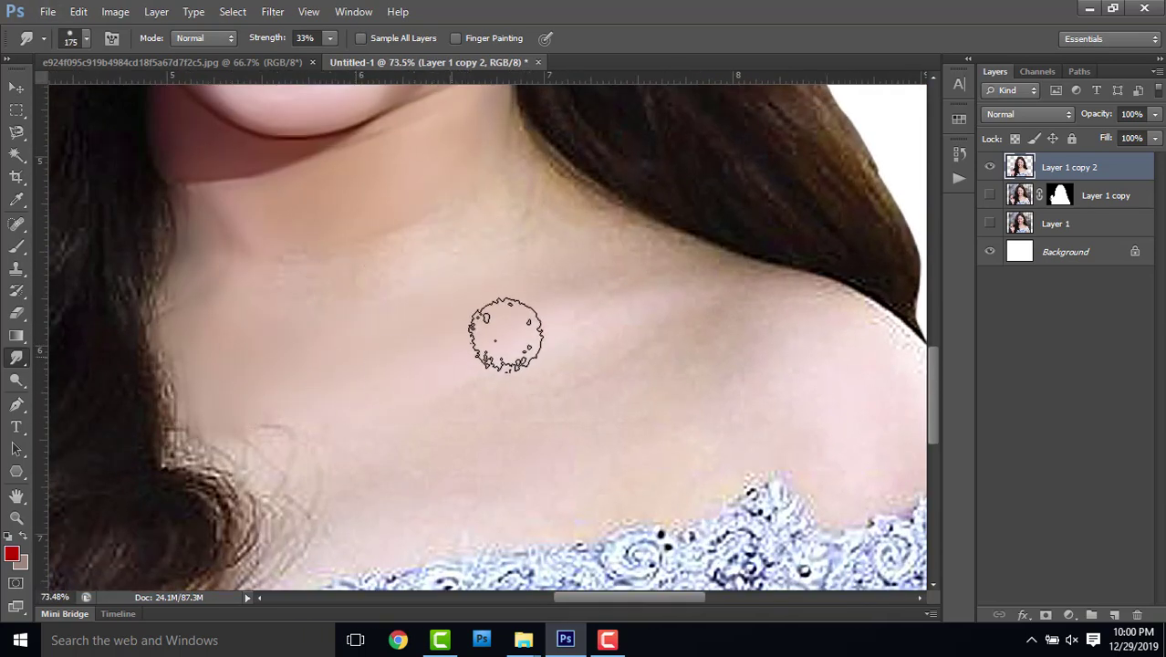
- Smudge the collarbone and shoulder skin, dropping the brush to 125 near the hair
left_click_drag(795, 356, 659, 329)
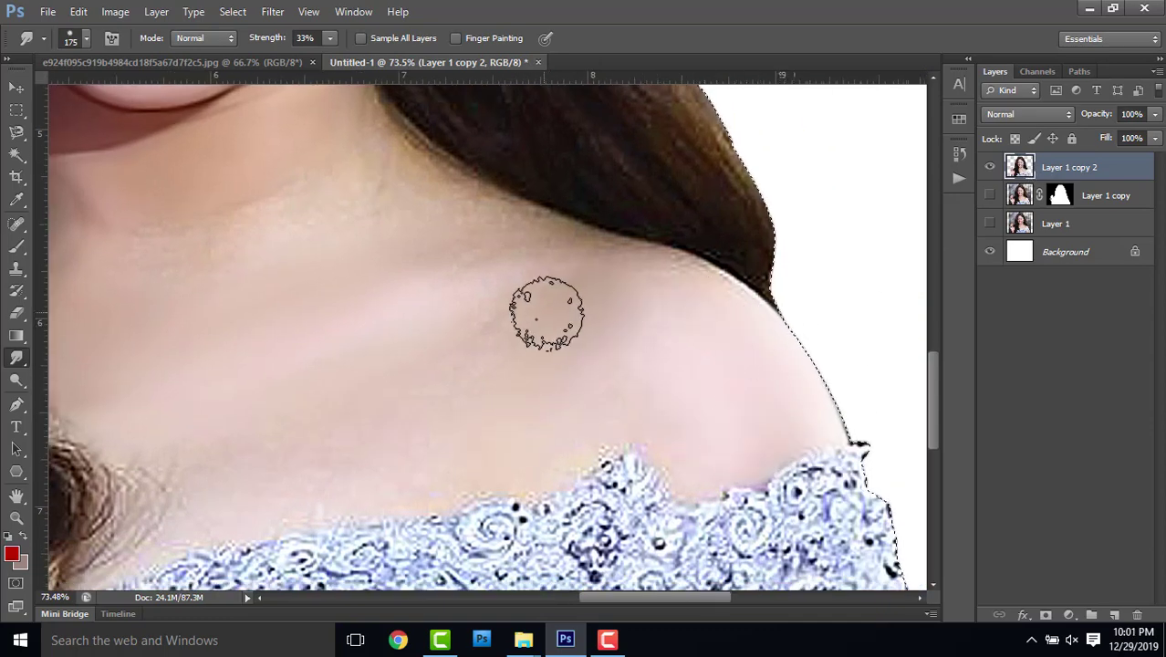
scroll(319, 310, "up", 3)
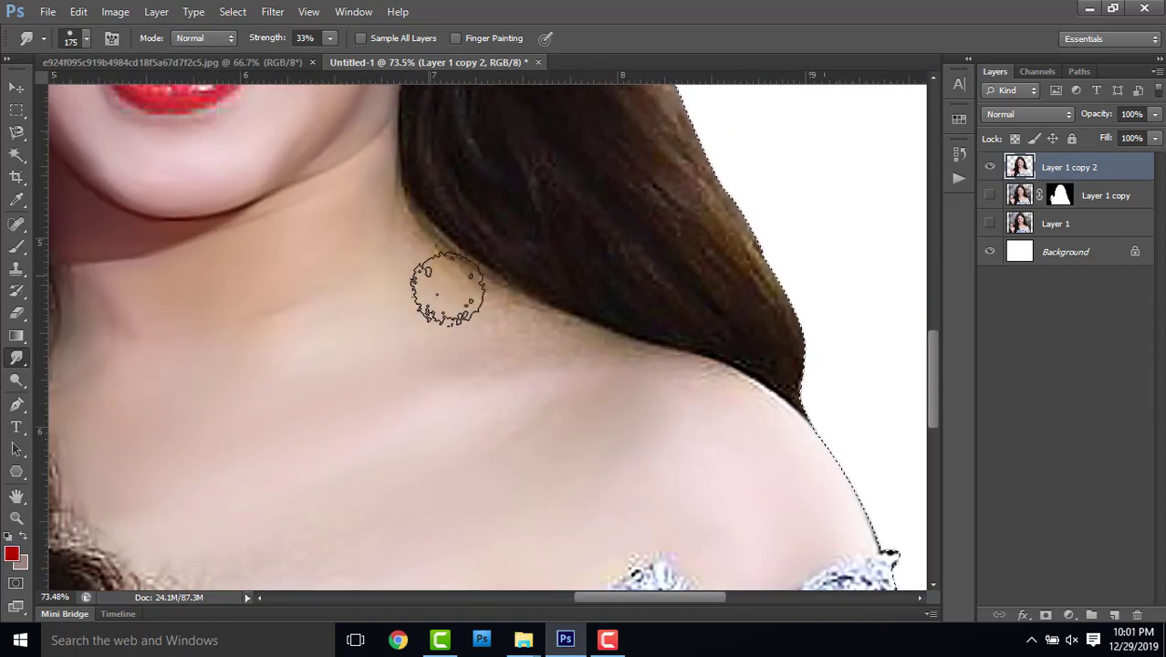
key("bracketleft")
key("bracketleft")
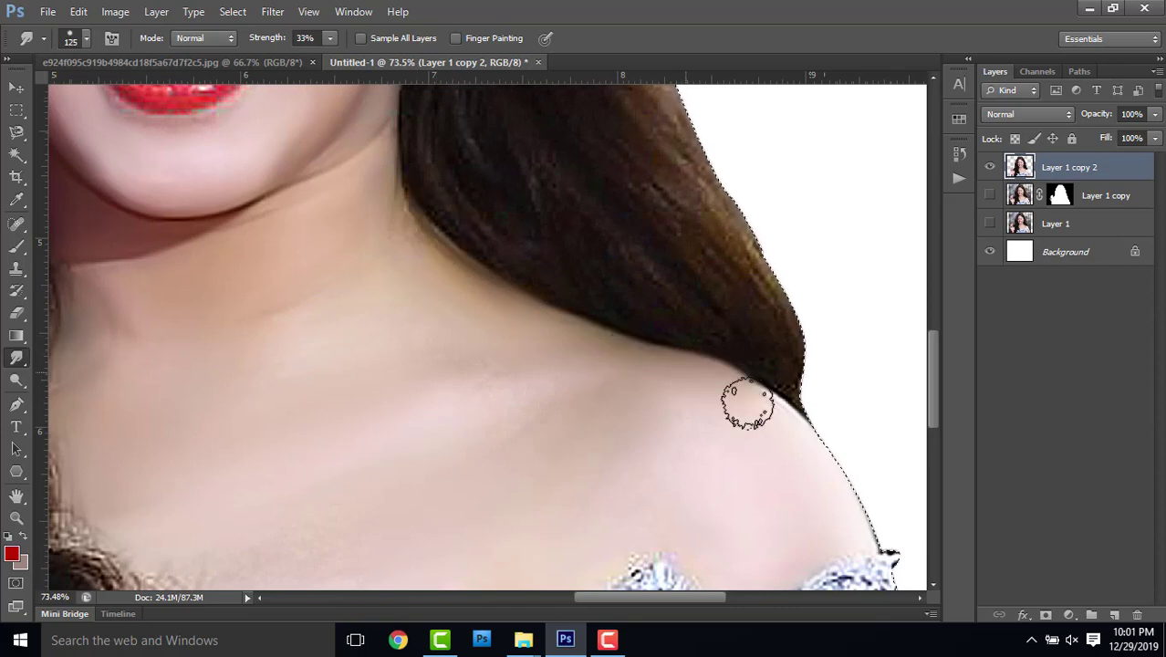
- Zoom in, set Smudge strength to 39% and brush size 20, and smear the lower lip
scroll(533, 365, "up", 3)
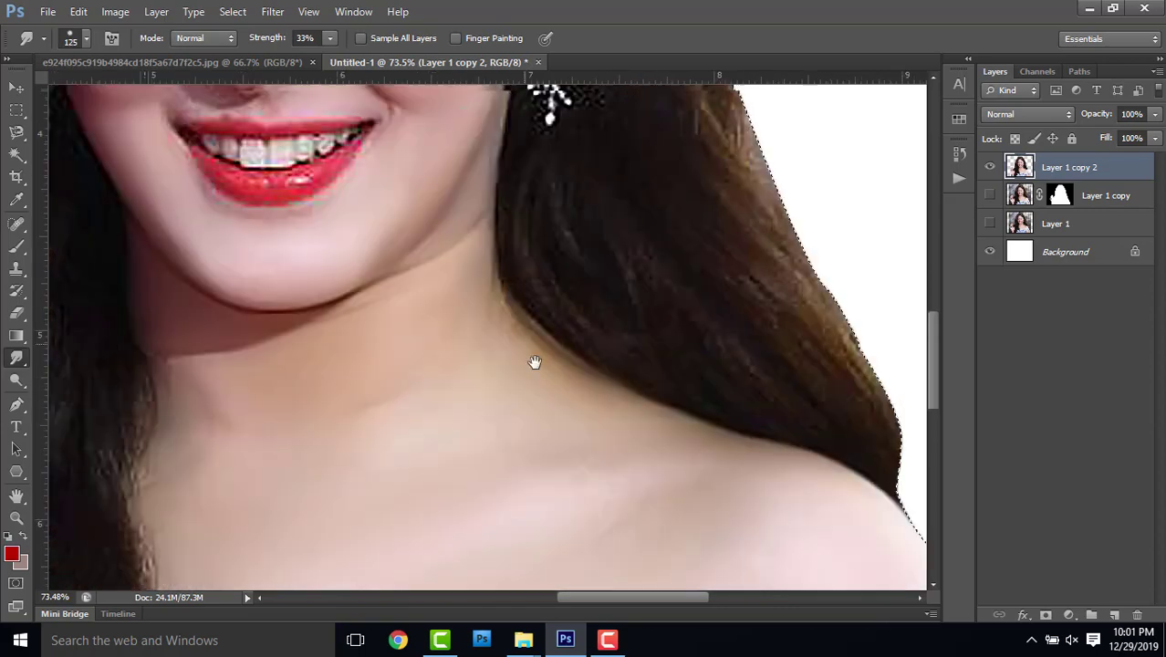
scroll(494, 326, "up", 1)
scroll(541, 326, "up", 3)
scroll(470, 287, "up", 3)
key("4")
key("7")
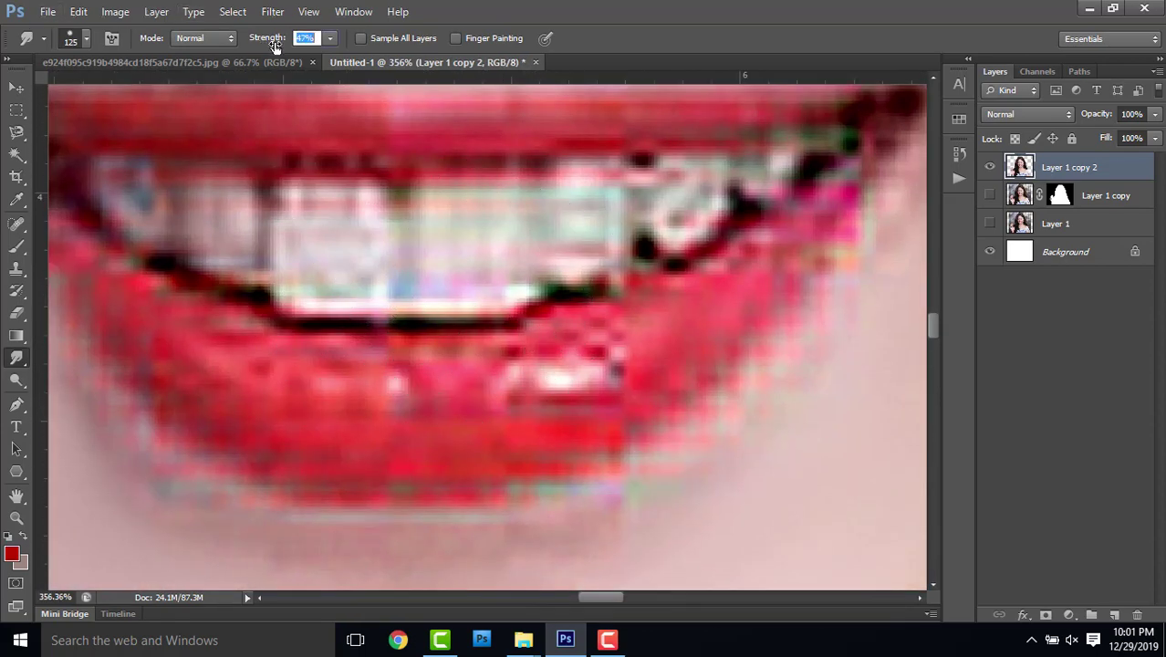
key("bracketleft")
key("bracketleft")
key("bracketleft")
key("bracketleft")
key("bracketleft")
key("bracketleft")
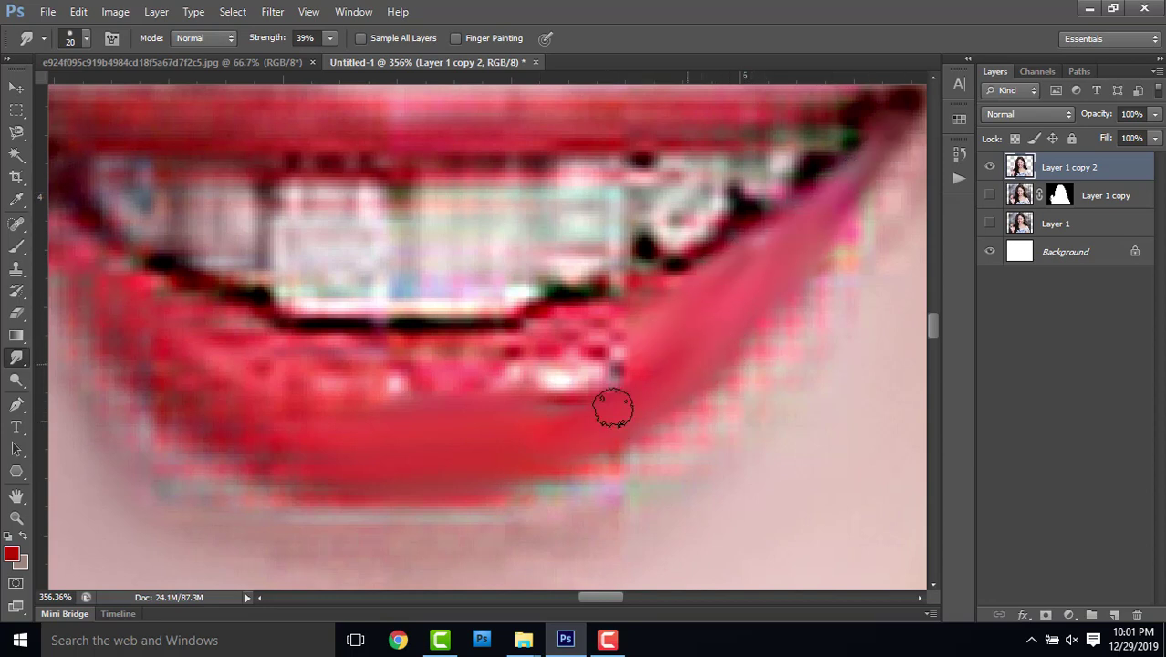
scroll(669, 320, "left", 3)
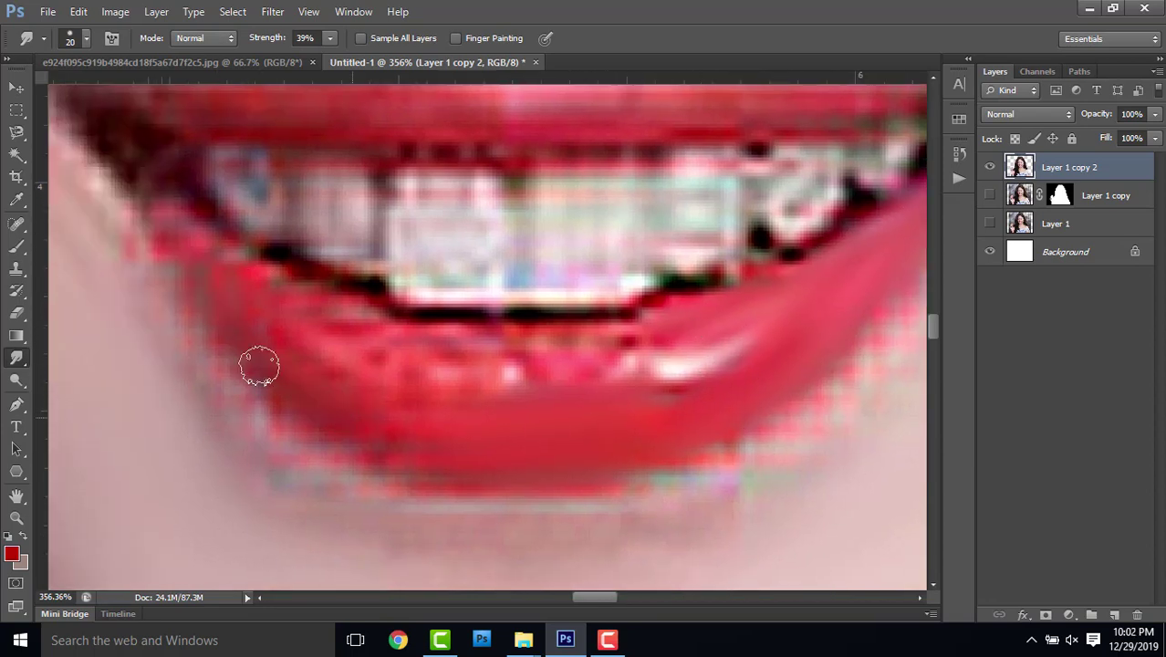
scroll(276, 209, "up", 3)
scroll(275, 209, "left", 3)
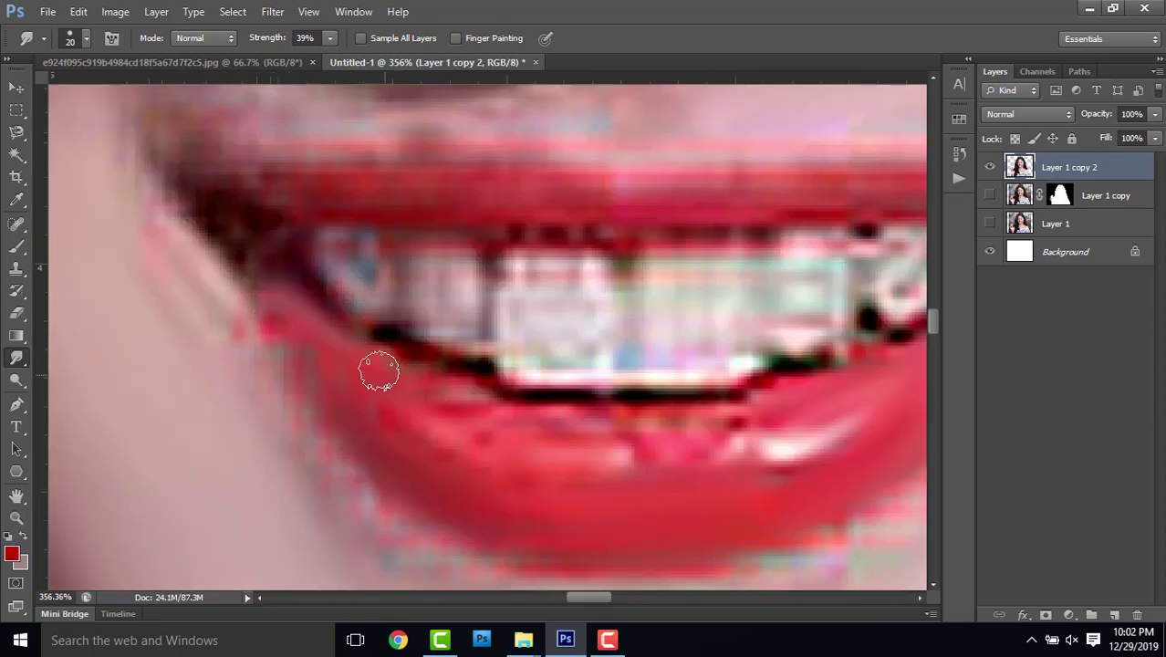
left_click_drag(451, 443, 704, 431)
- Smudge the skin around the nostrils and the front teeth smooth
scroll(333, 239, "up", 3)
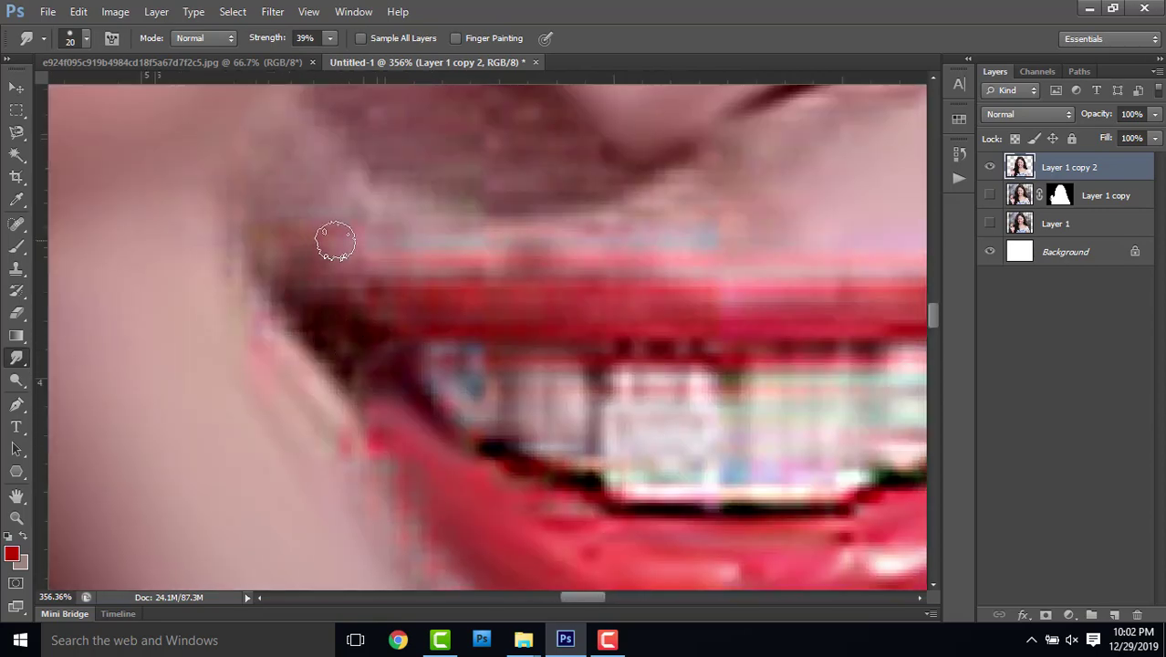
scroll(328, 283, "up", 3)
scroll(329, 283, "left", 1)
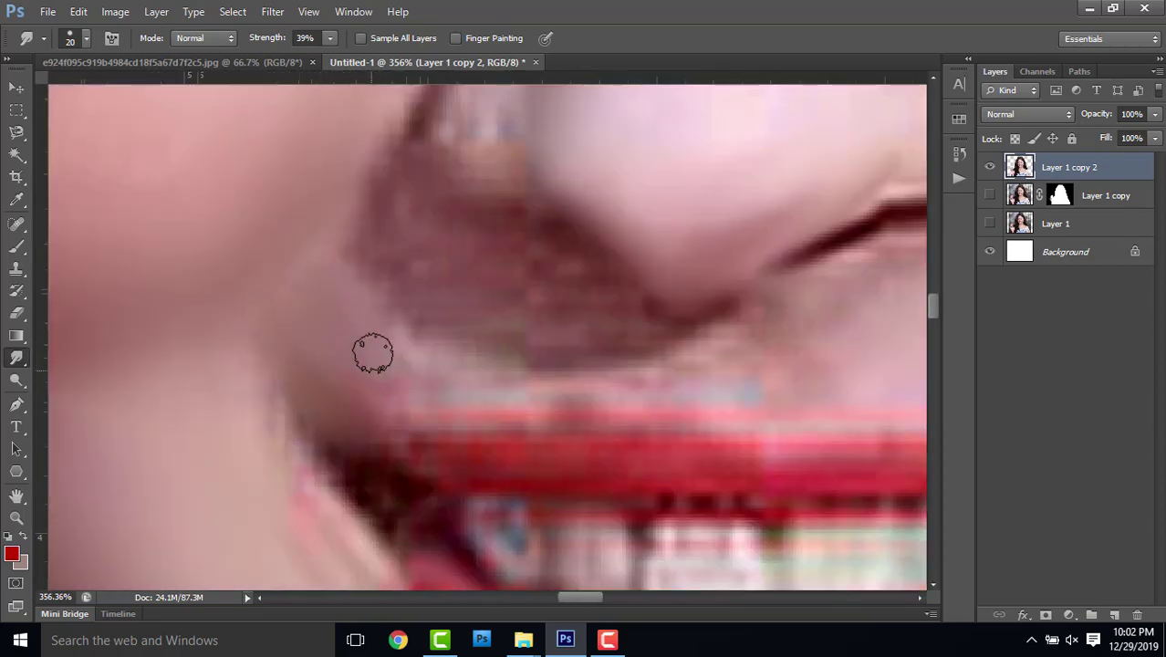
scroll(416, 239, "up", 1)
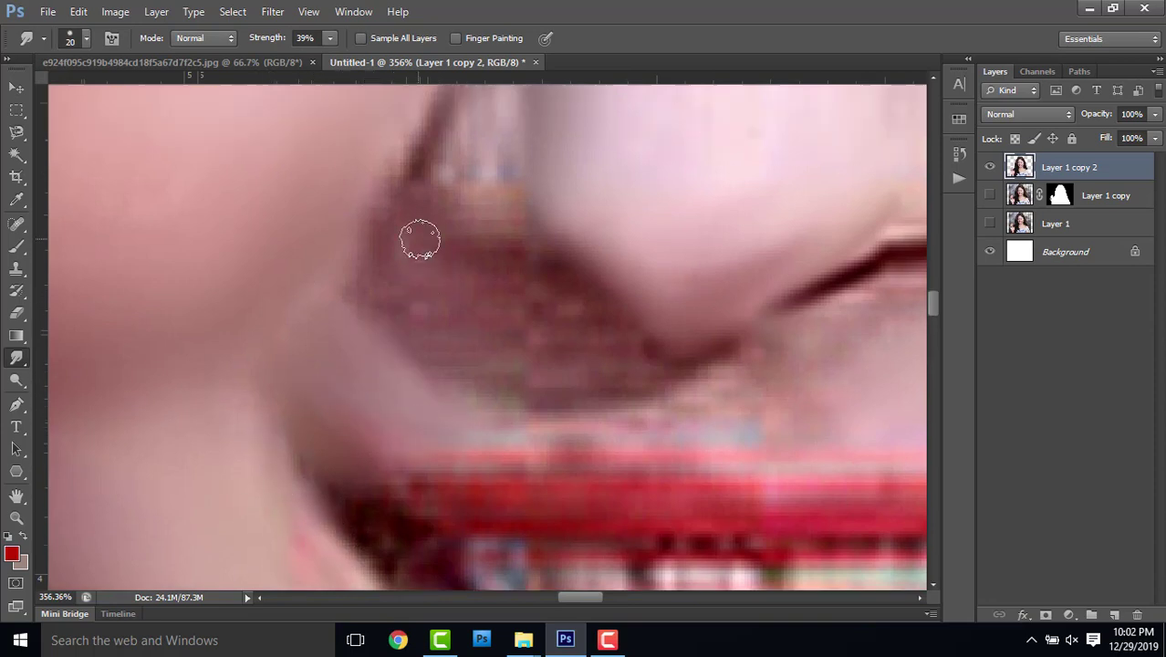
scroll(427, 308, "up", 2)
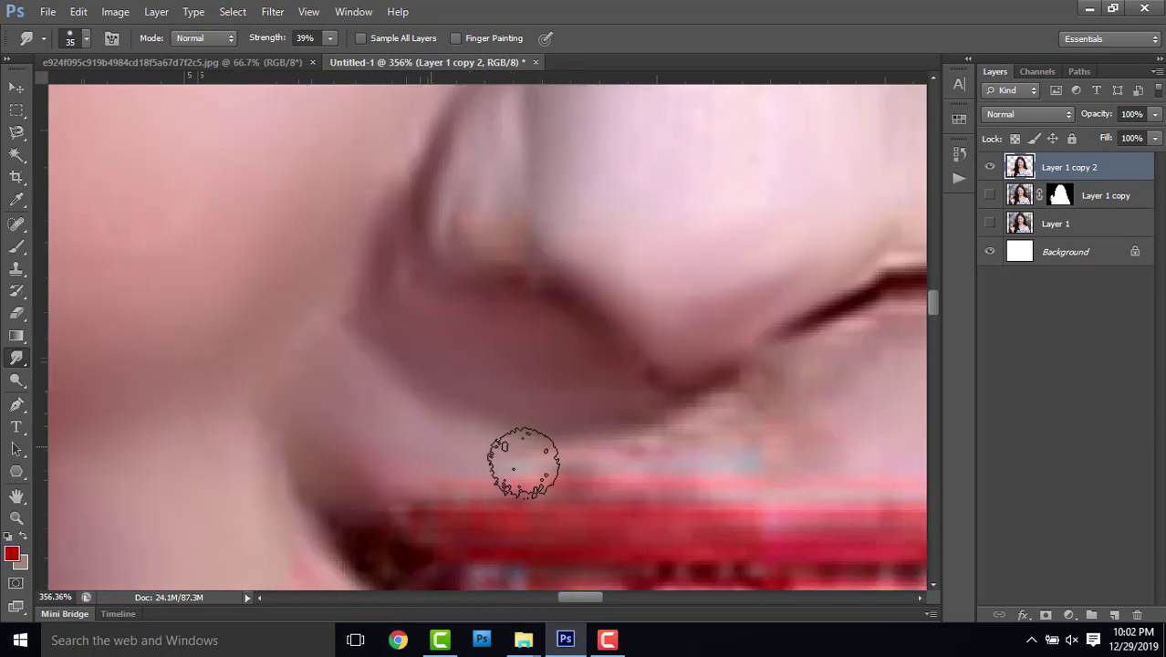
scroll(521, 464, "down", 2)
left_click_drag(786, 401, 703, 406)
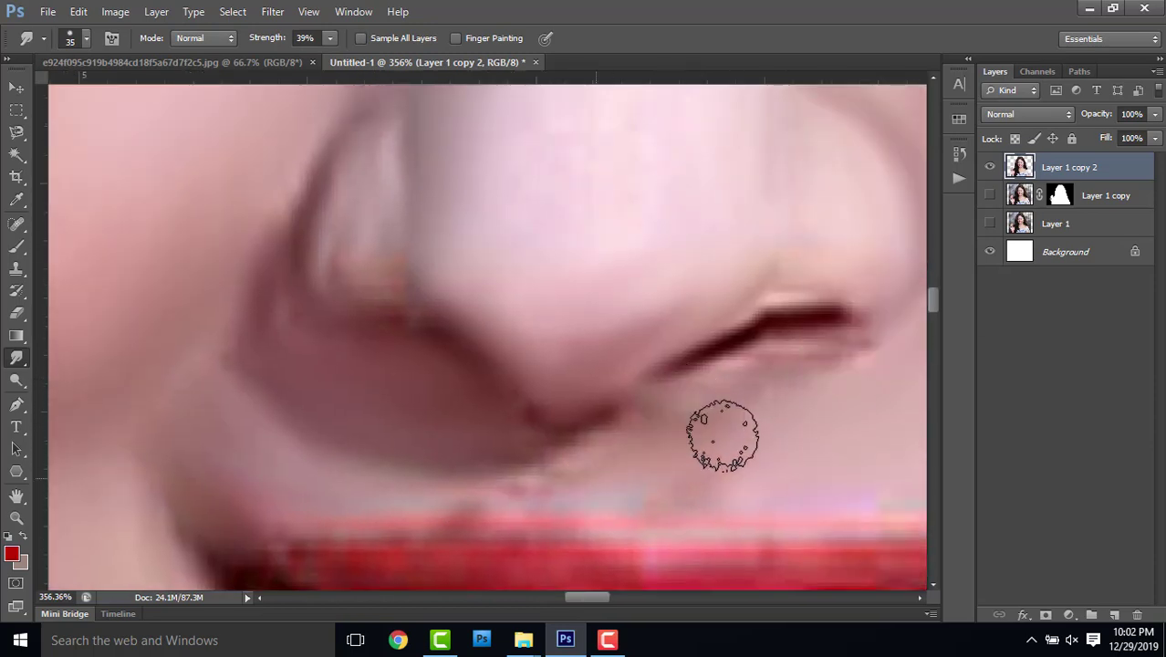
scroll(698, 385, "up", 2)
scroll(430, 468, "down", 3)
scroll(530, 468, "left", 3)
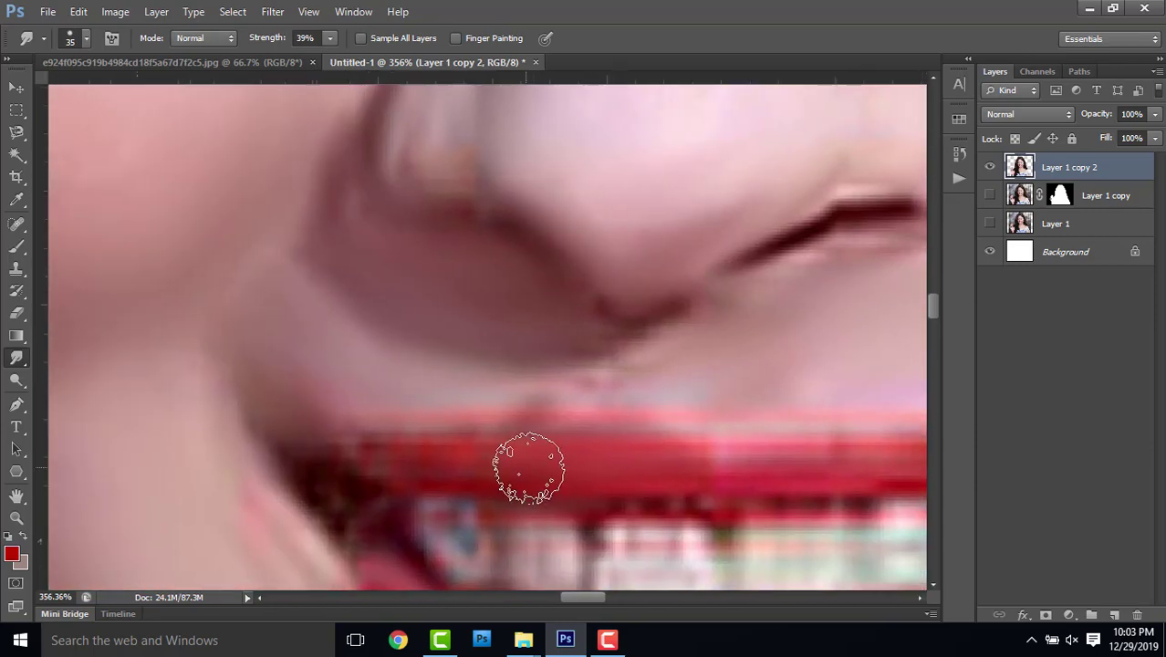
scroll(723, 454, "up", 4)
scroll(339, 284, "right", 2)
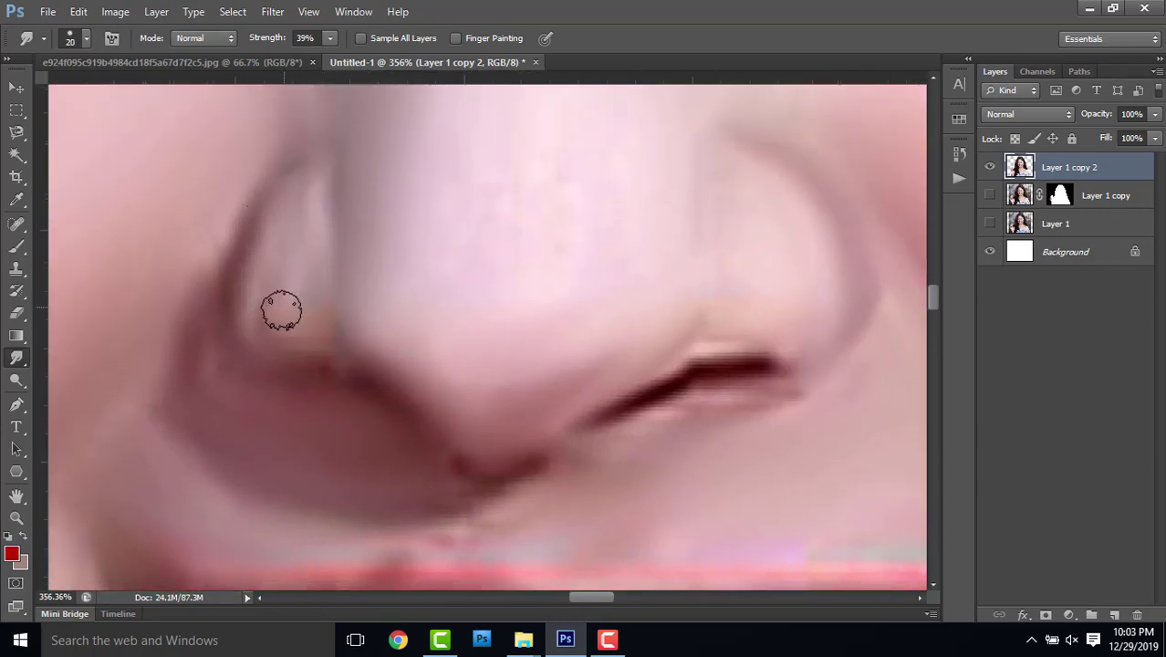
scroll(346, 359, "down", 3)
scroll(347, 359, "right", 2)
scroll(468, 337, "down", 2)
scroll(678, 375, "right", 2)
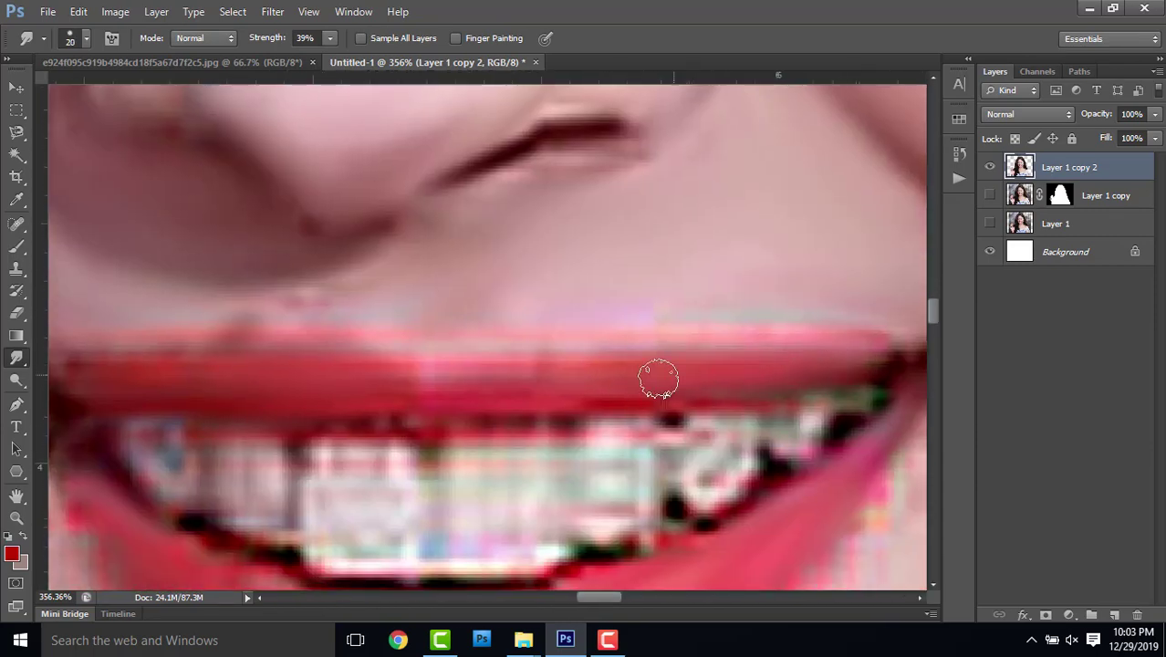
scroll(436, 365, "down", 2)
scroll(436, 365, "left", 2)
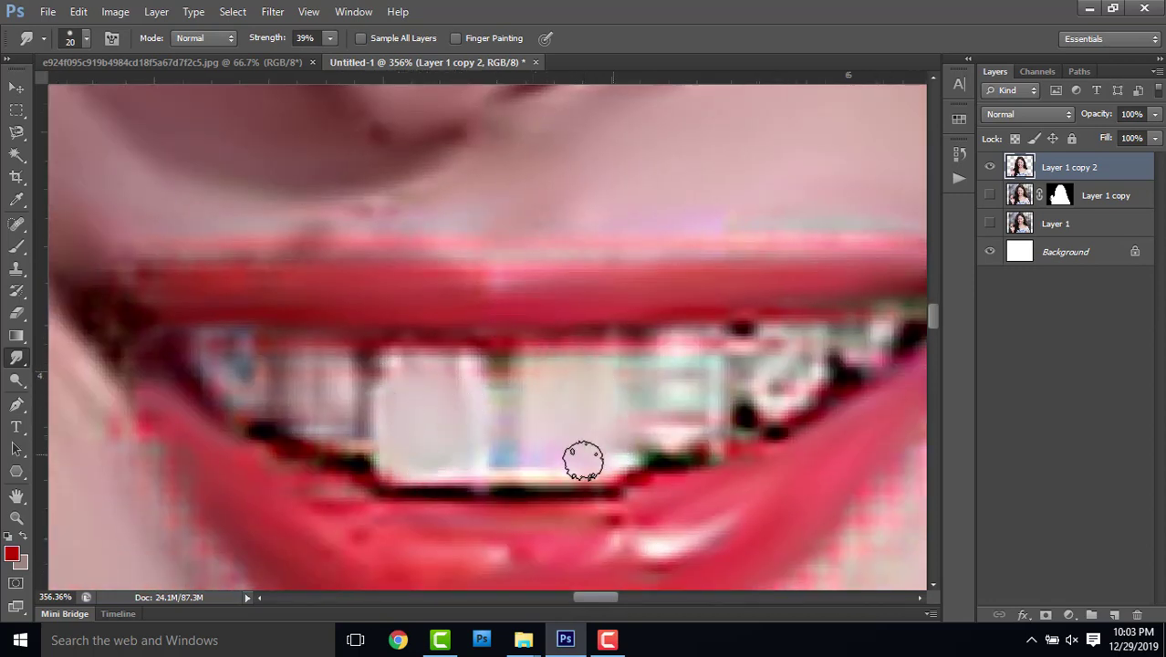
left_click_drag(639, 382, 683, 383)
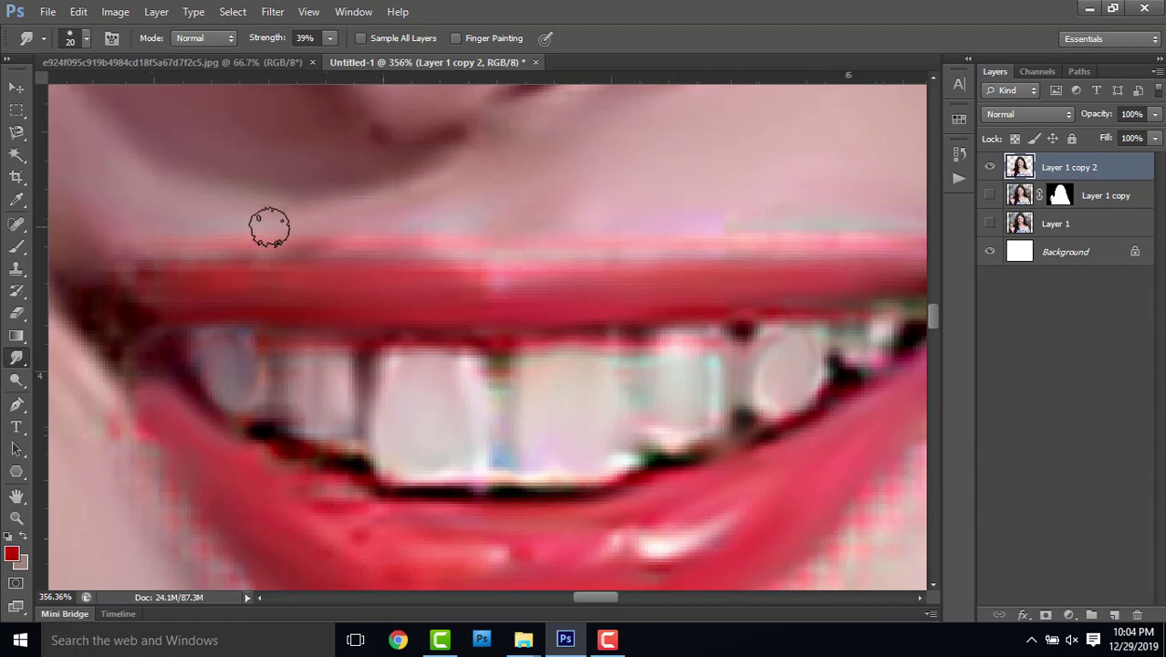
- Blend the lower lip again with a long right-to-left smudge stroke
scroll(411, 373, "down", 5)
scroll(411, 383, "up", 8)
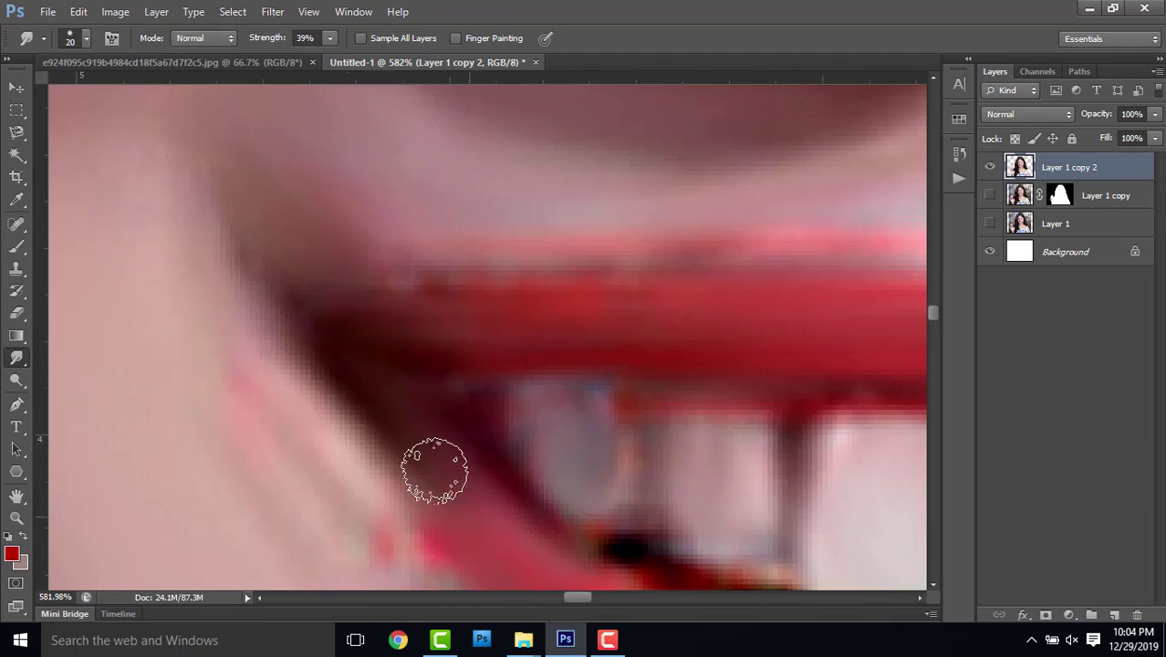
scroll(475, 424, "up", 2)
scroll(697, 378, "down", 1)
scroll(703, 448, "down", 3)
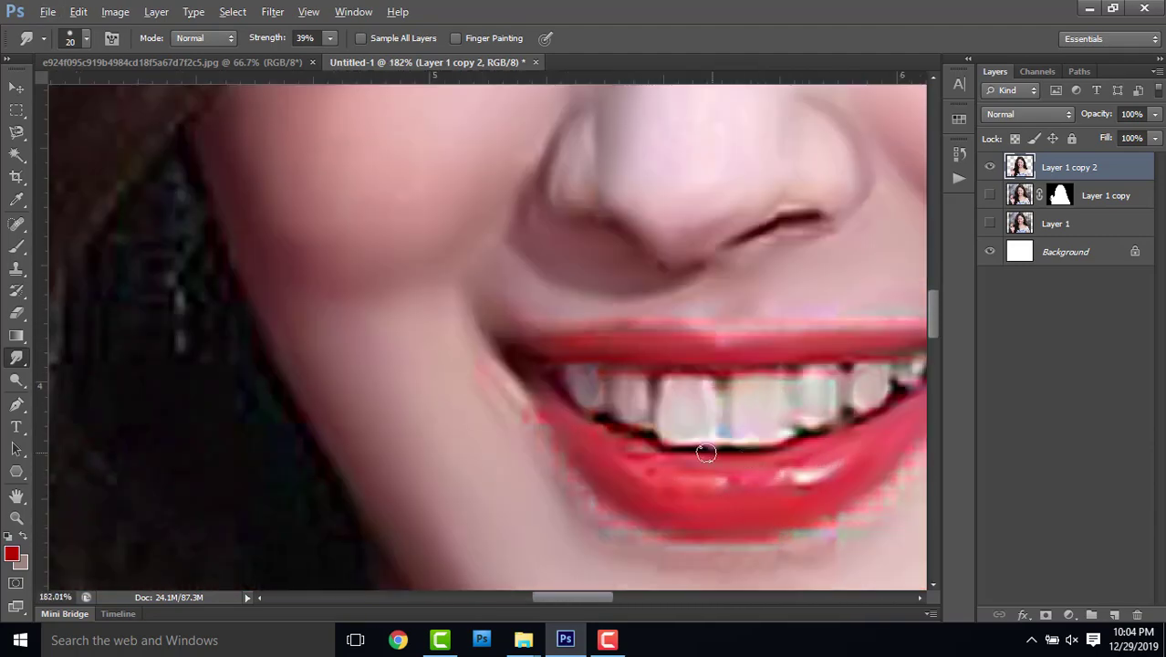
scroll(627, 473, "up", 4)
scroll(627, 465, "up", 1)
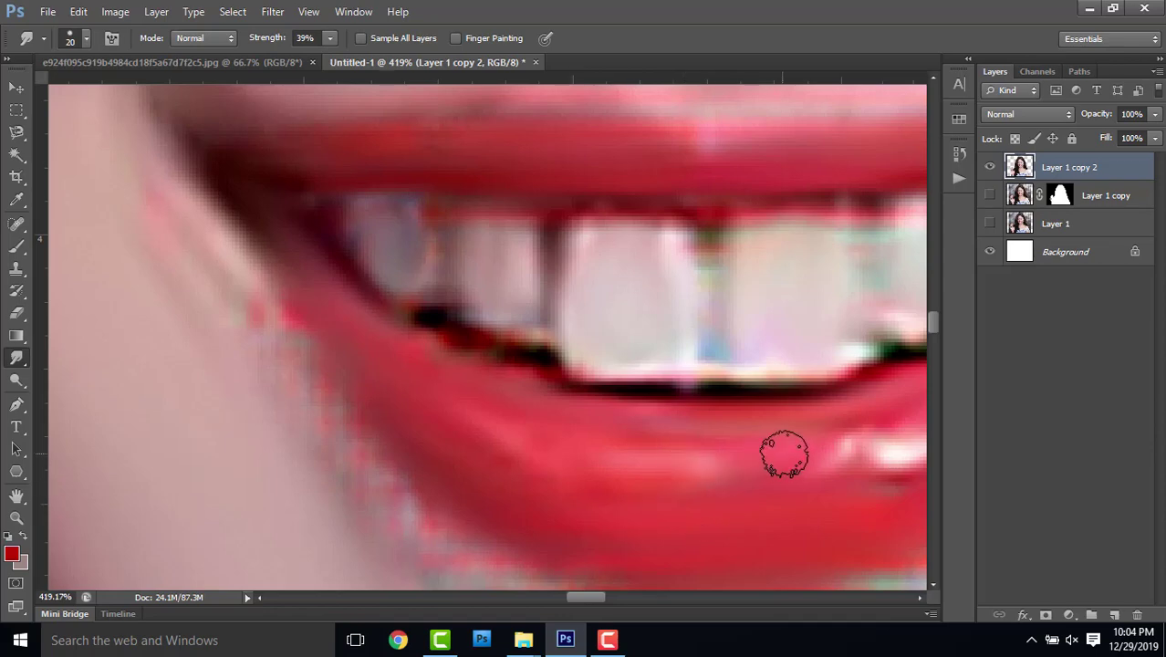
left_click_drag(785, 457, 437, 469)
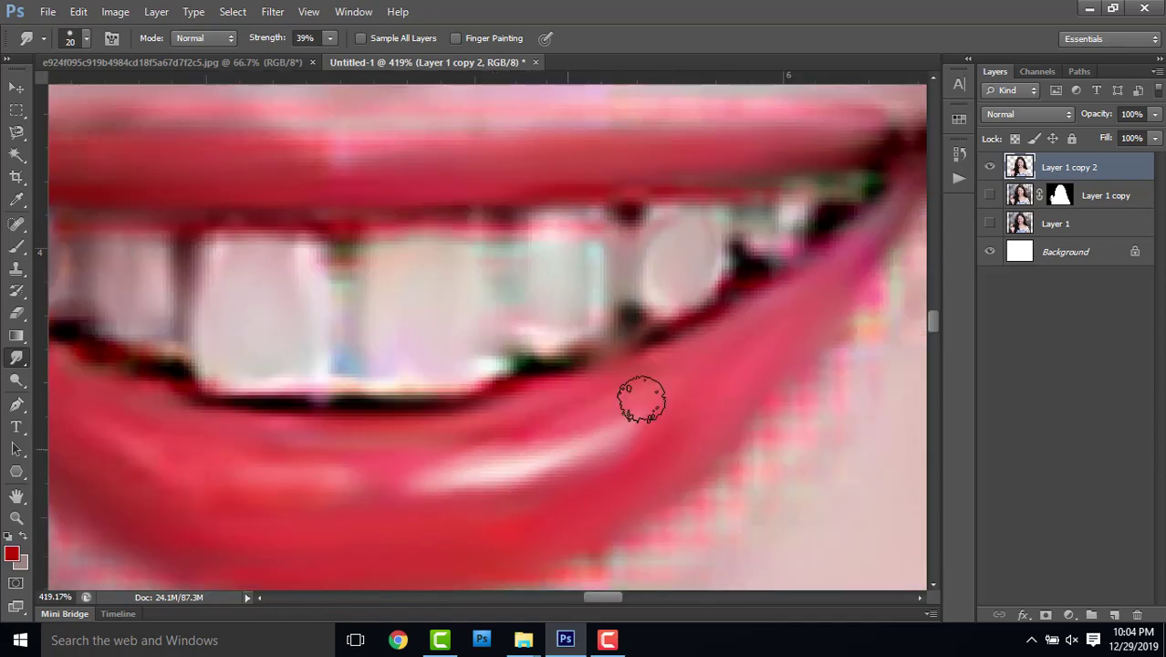
scroll(756, 335, "down", 5)
scroll(666, 327, "up", 4)
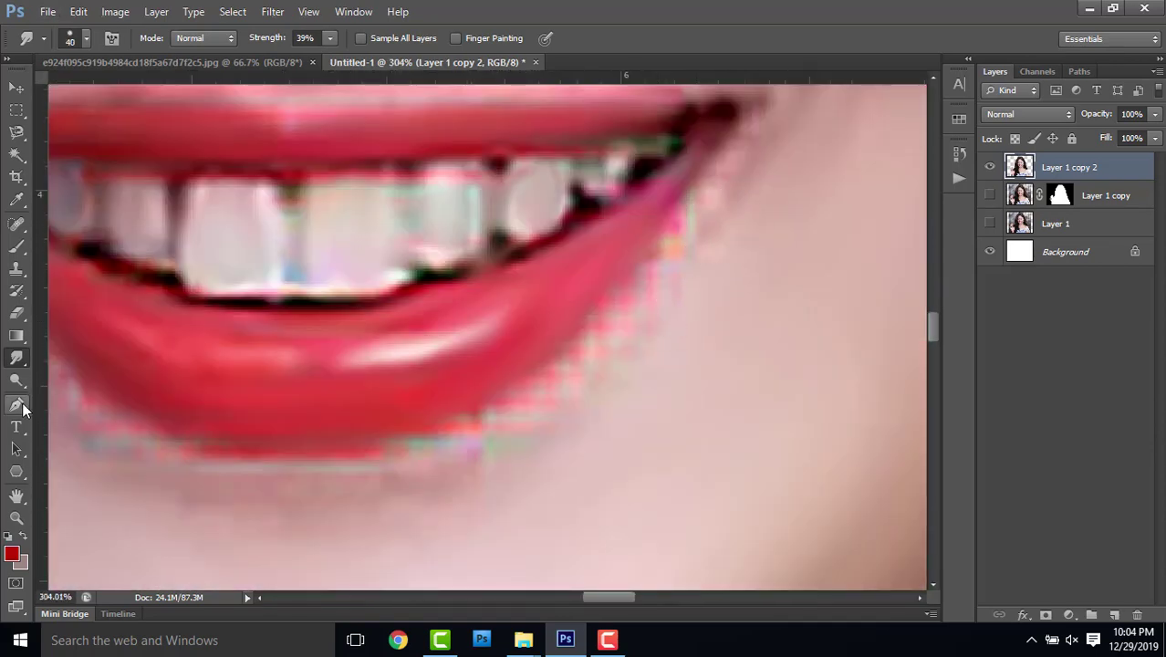
- Trace a closed pen path around the lips and load it as a selection
left_click(17, 404)
left_click(723, 123)
left_click_drag(475, 403, 312, 480)
left_click_drag(394, 412, 621, 350)
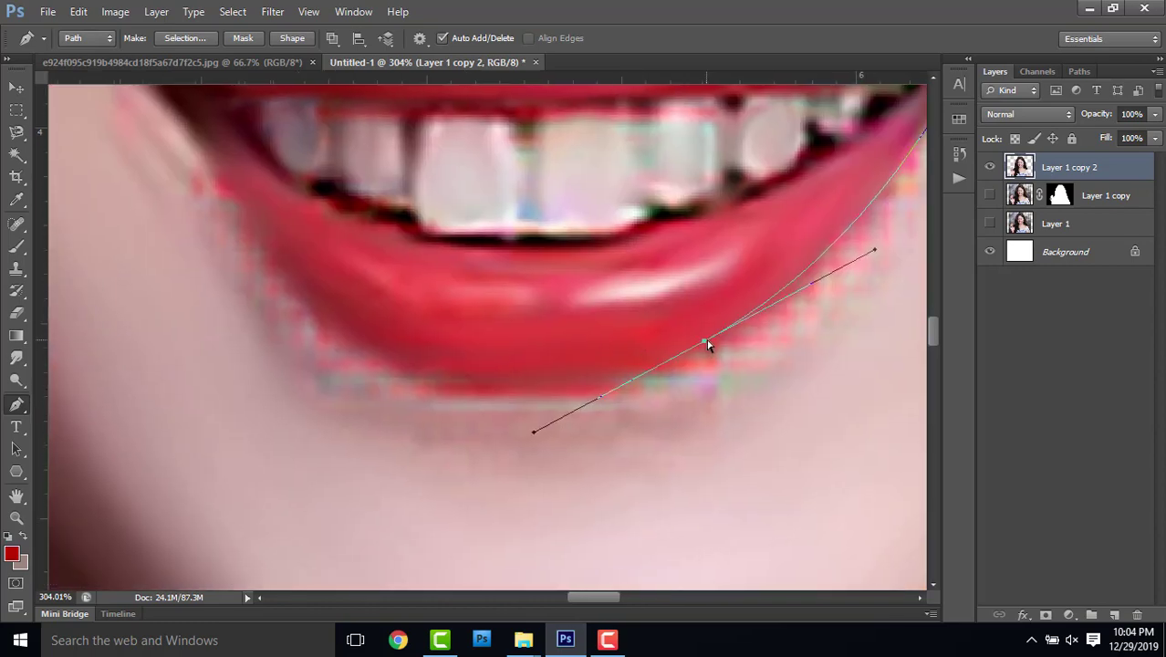
left_click_drag(708, 341, 702, 363)
left_click_drag(348, 342, 211, 234)
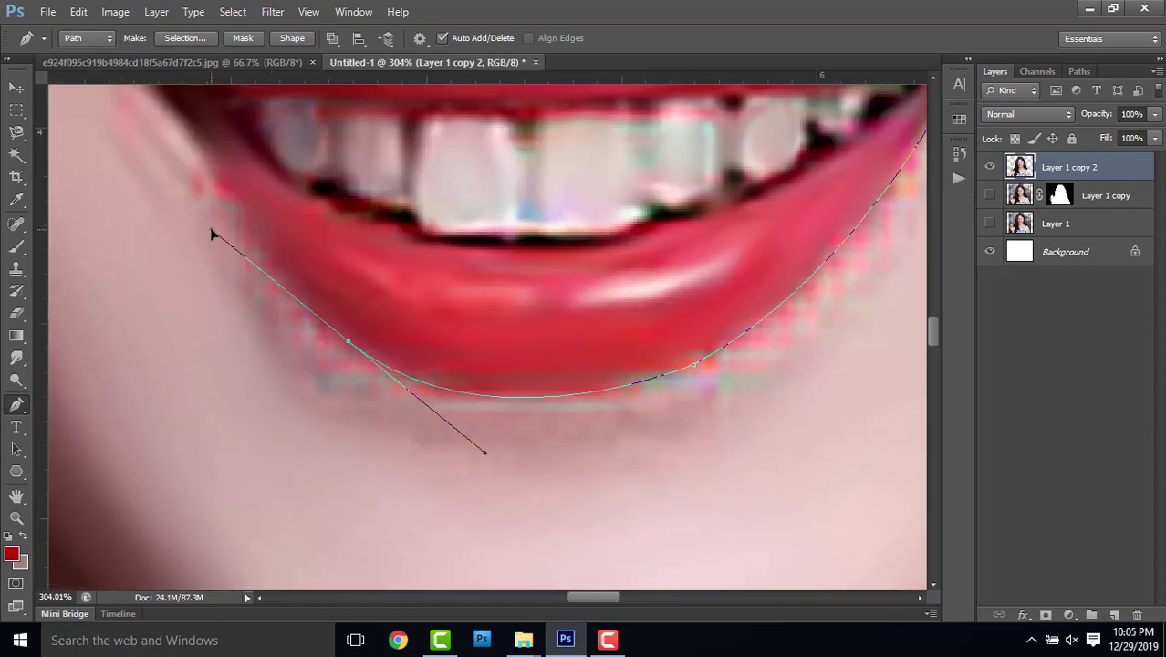
mouse_move(351, 350)
left_mouse_down()
mouse_move(336, 248)
mouse_move(294, 140)
left_mouse_up()
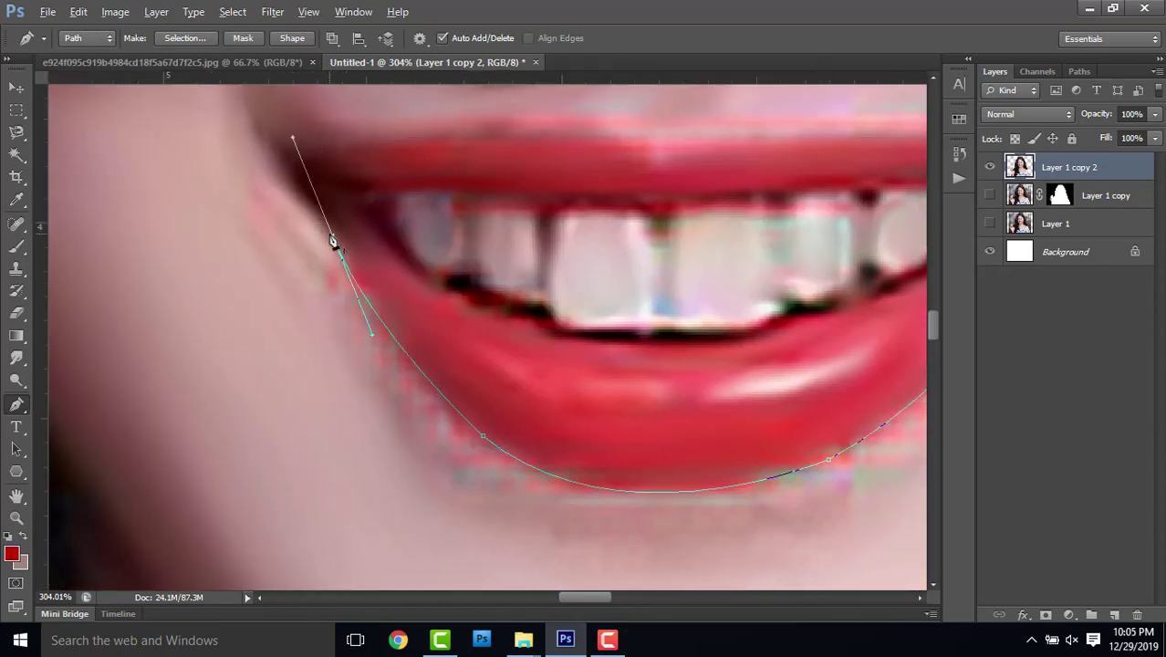
scroll(493, 324, "up", 3)
scroll(492, 195, "down", 2)
scroll(493, 195, "right", 4)
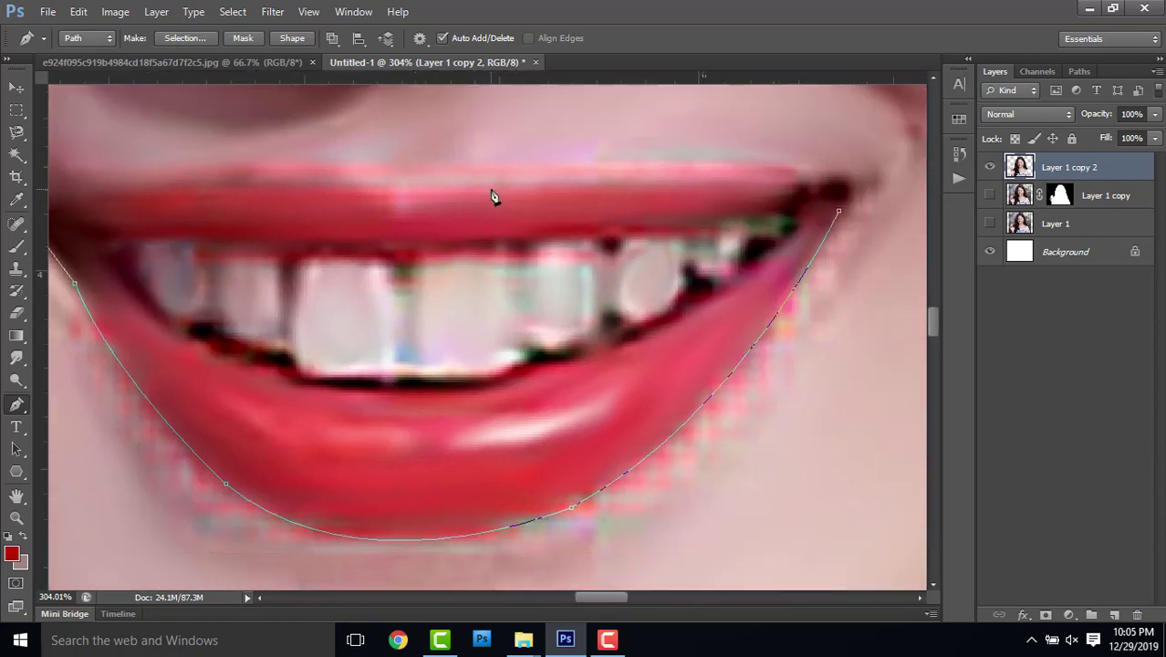
left_click(783, 139)
left_click(841, 222)
key("ctrl+Return")
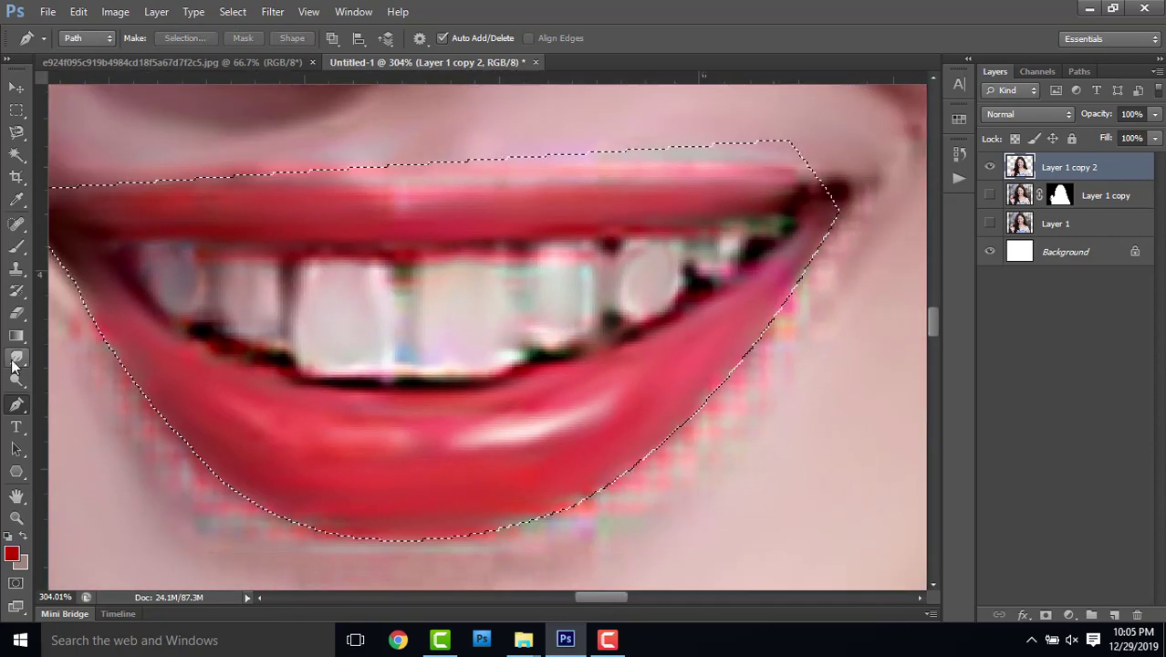
- Smudge the colour fringe along the lower lip edge at 39% strength, then deselect
left_click(17, 357)
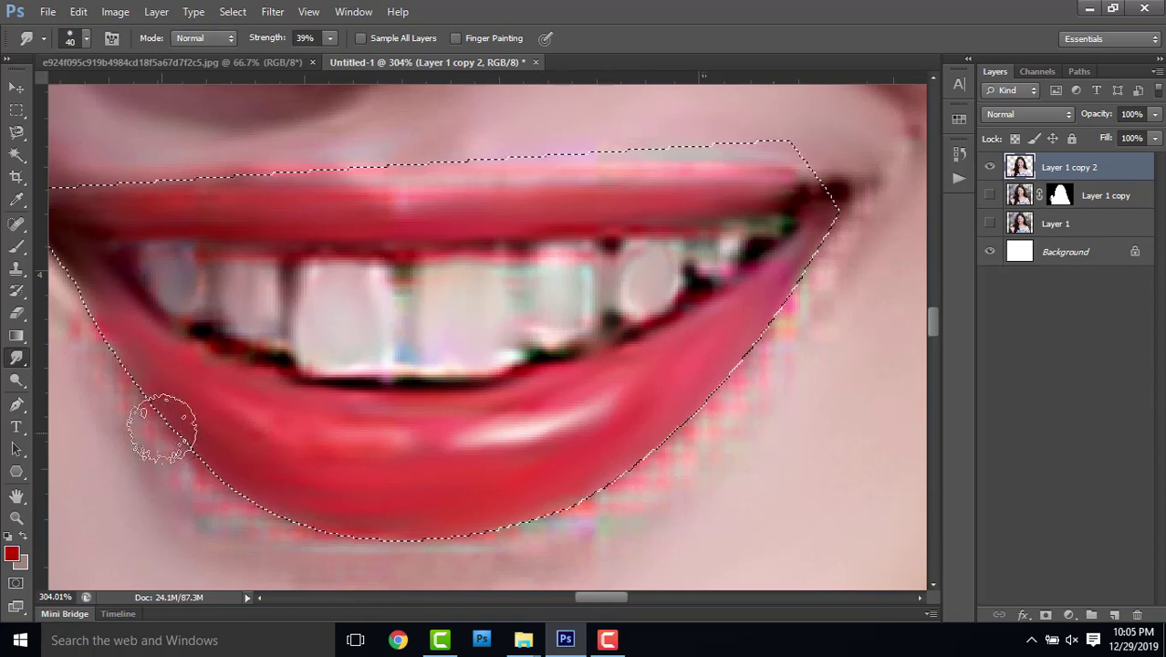
mouse_move(922, 244)
left_mouse_down()
mouse_move(822, 195)
mouse_move(772, 348)
mouse_move(683, 453)
mouse_move(274, 525)
left_mouse_up()
scroll(264, 420, "left", 3)
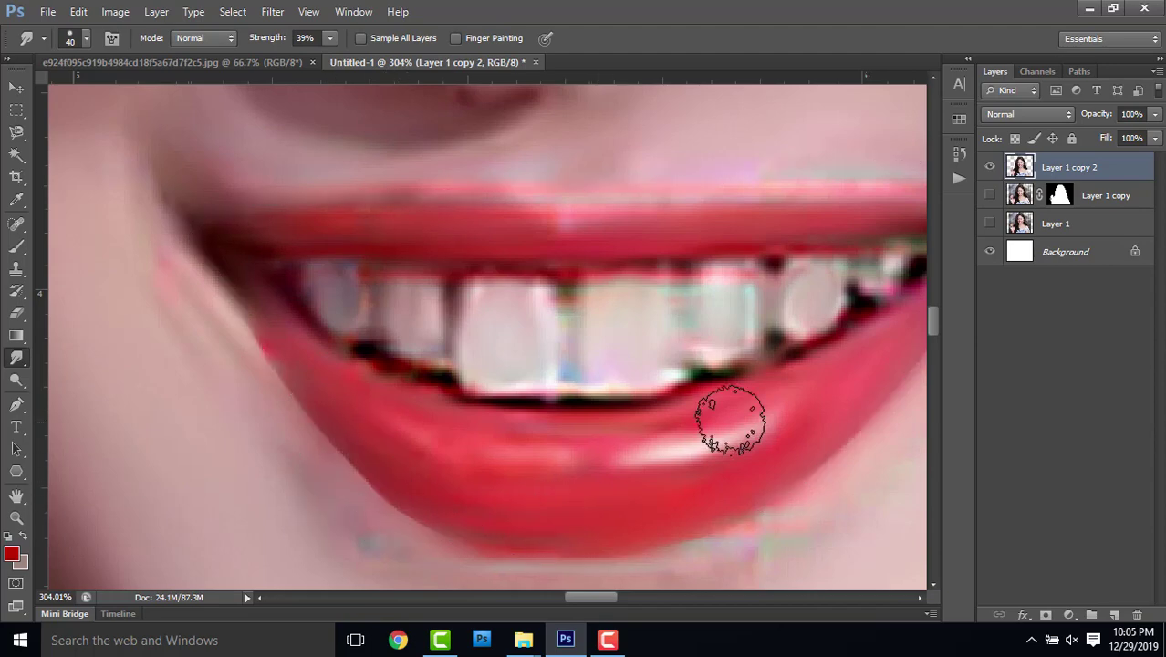
scroll(730, 411, "down", 5)
key("ctrl+d")
scroll(869, 390, "up", 5)
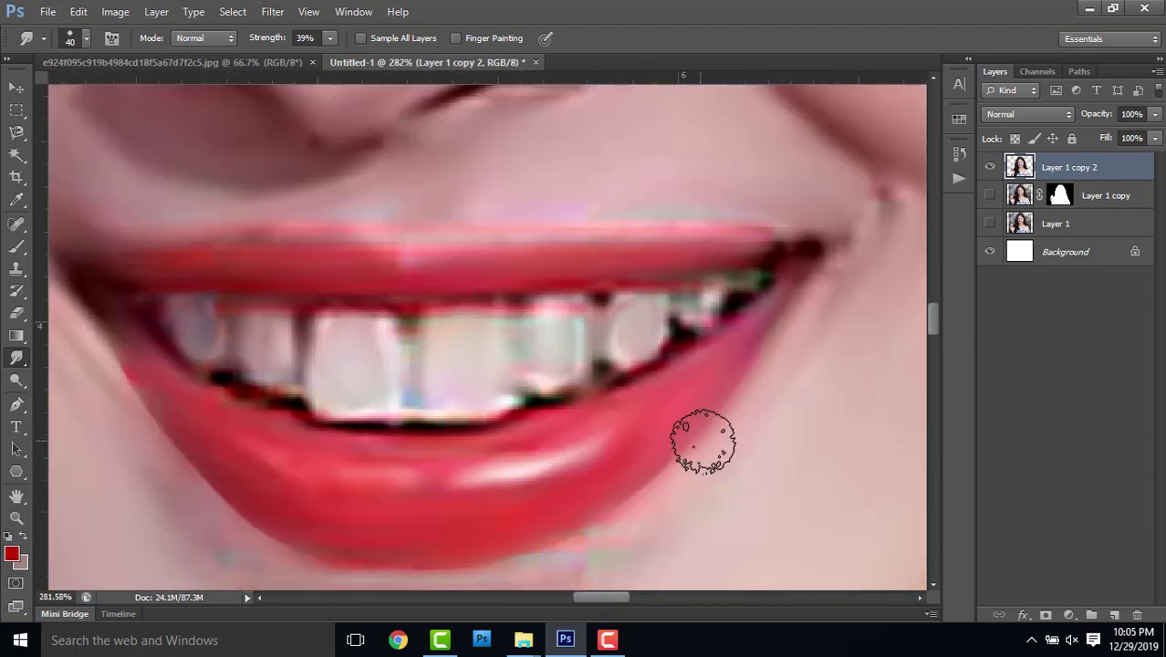
scroll(697, 437, "up", 1)
scroll(742, 299, "down", 2)
- Pick a size 8 Brush, add a new layer, and darken the lower-left iris edge
scroll(802, 300, "down", 3)
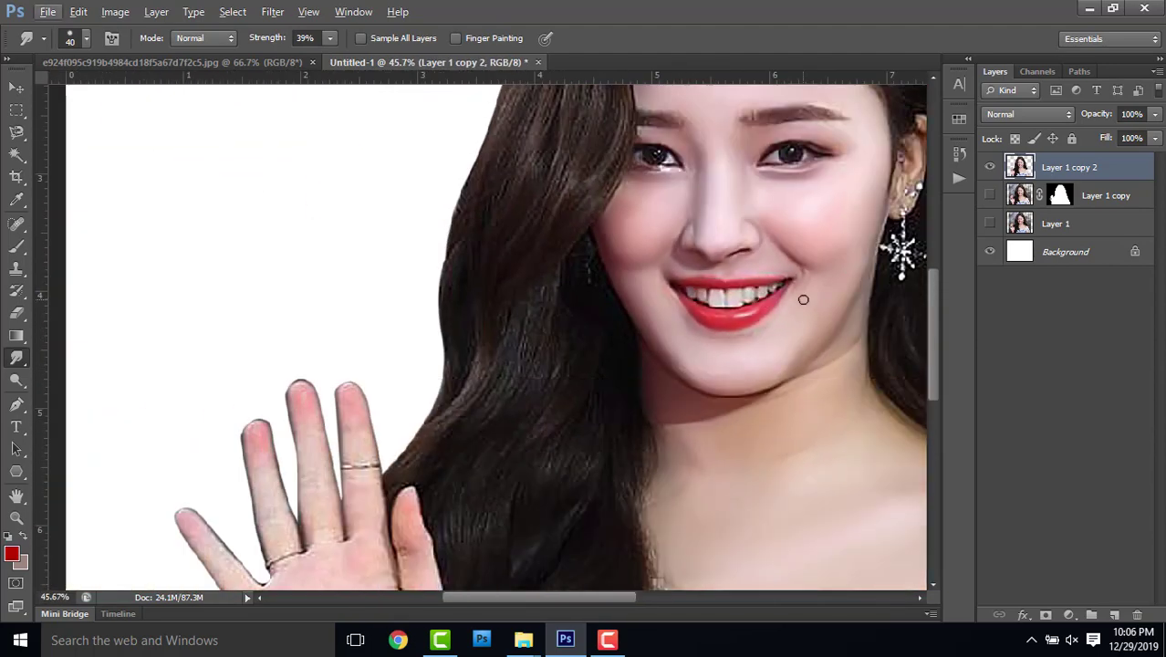
scroll(777, 299, "up", 3)
scroll(800, 142, "up", 3)
scroll(651, 183, "up", 1)
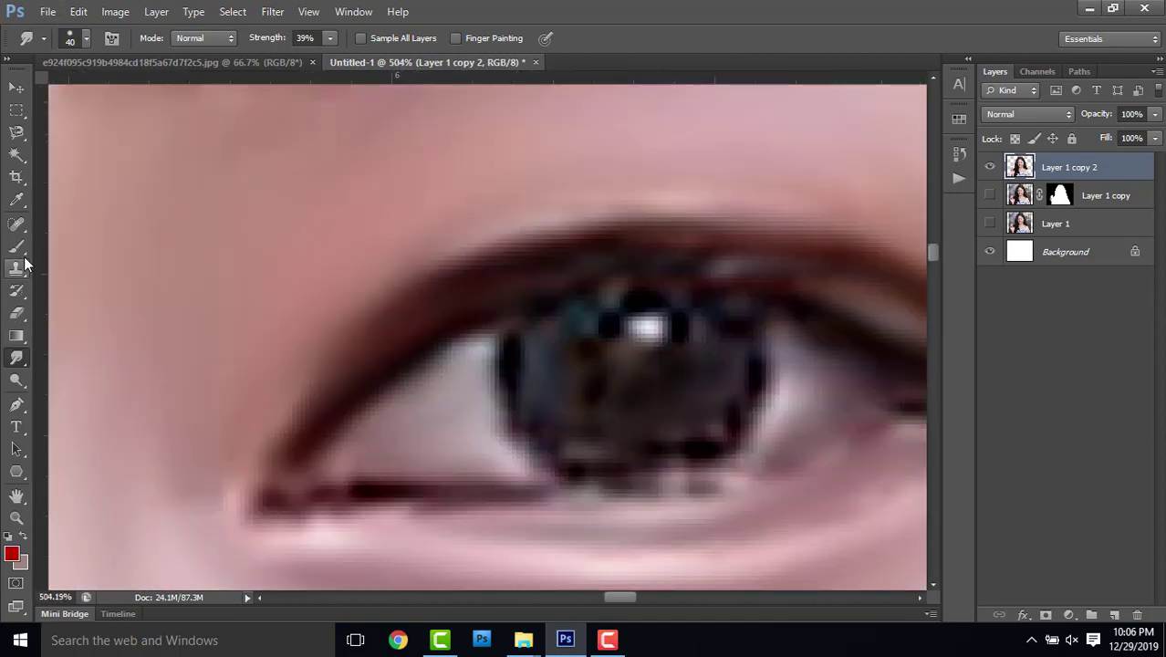
left_click(16, 246)
key("bracketleft")
key("bracketleft")
key("bracketleft")
left_click(1115, 615)
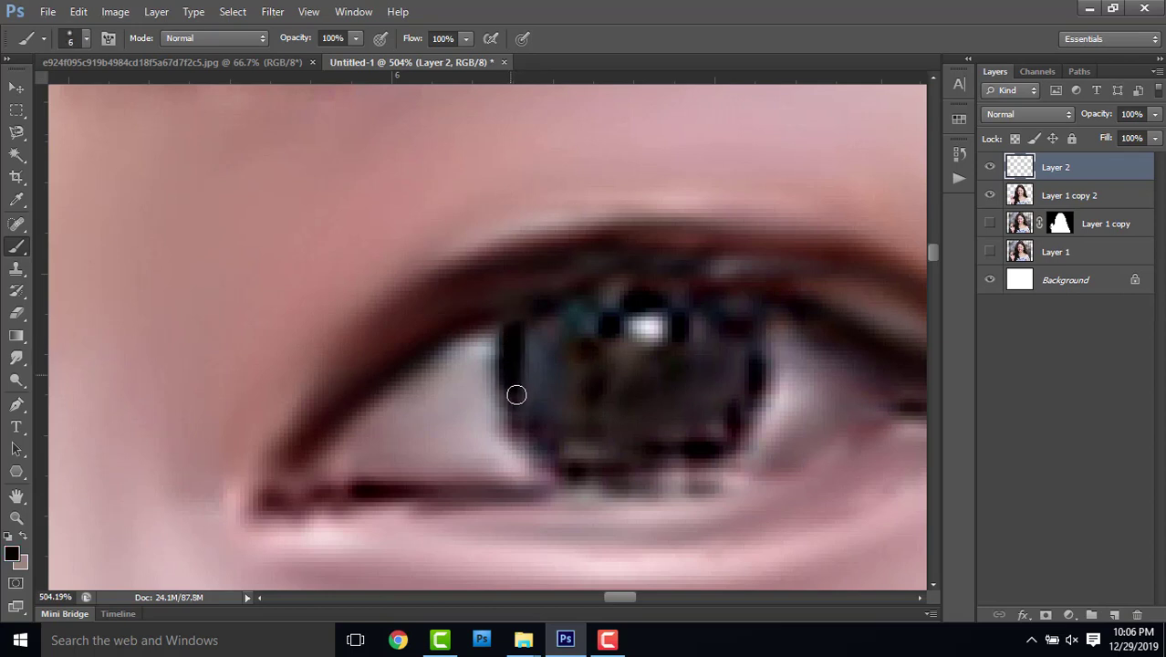
mouse_move(516, 395)
left_mouse_down()
mouse_move(512, 369)
mouse_move(568, 474)
mouse_move(626, 475)
left_mouse_up()
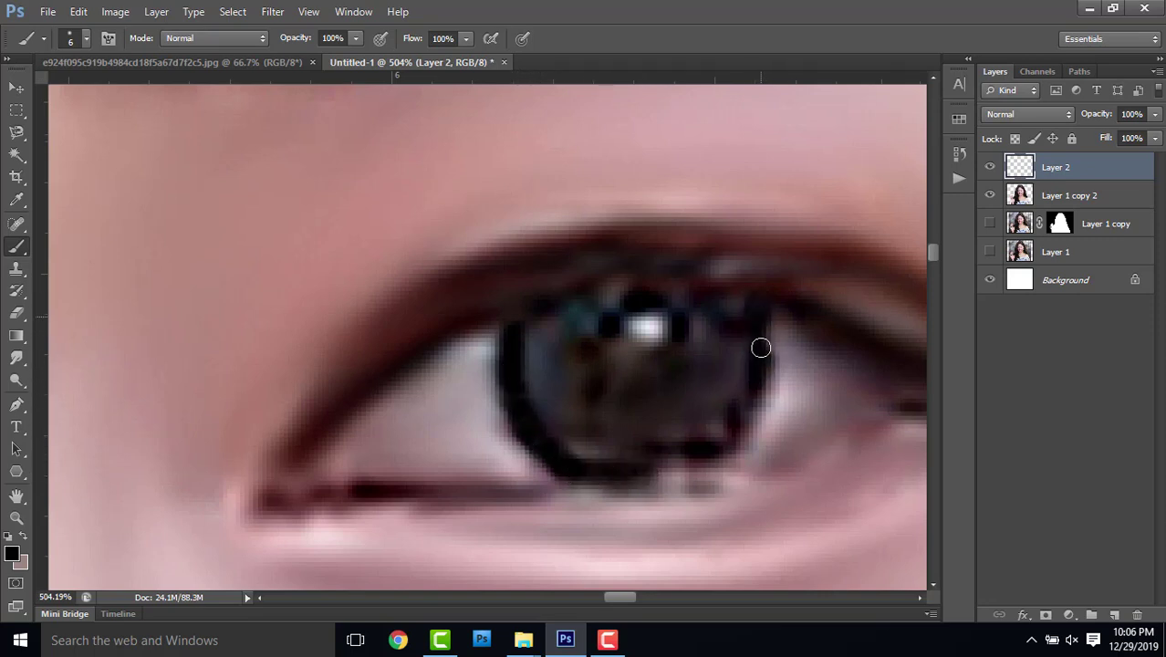
- Turn off Texture in the Window > Brush settings
left_click(352, 11)
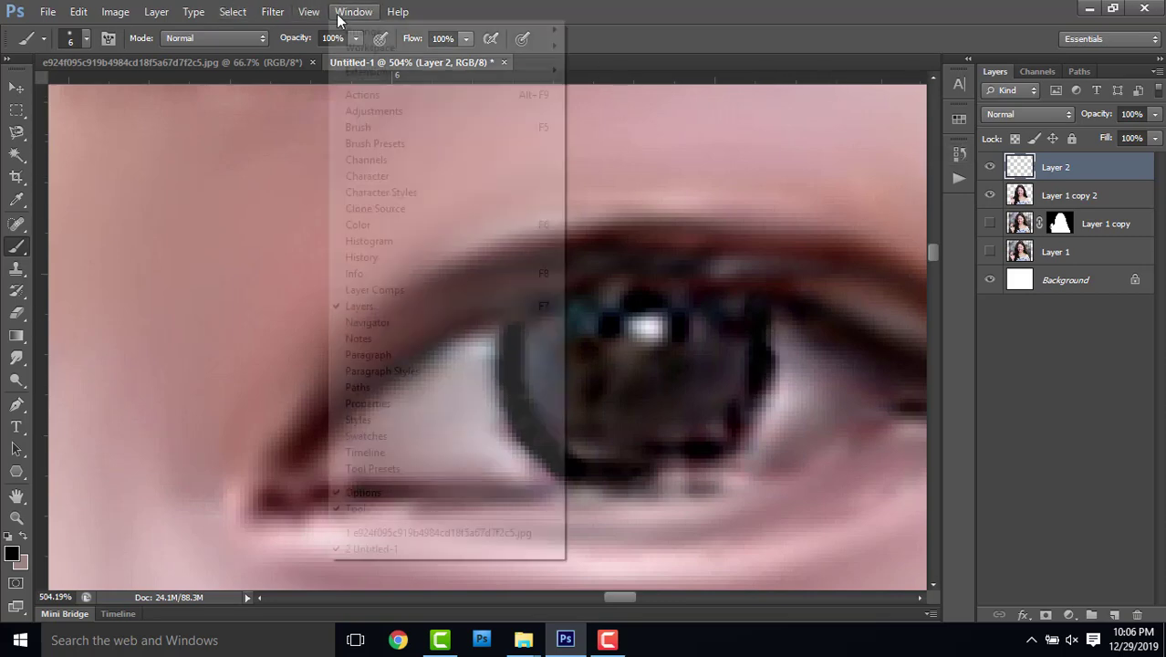
left_click(365, 123)
left_click(329, 230)
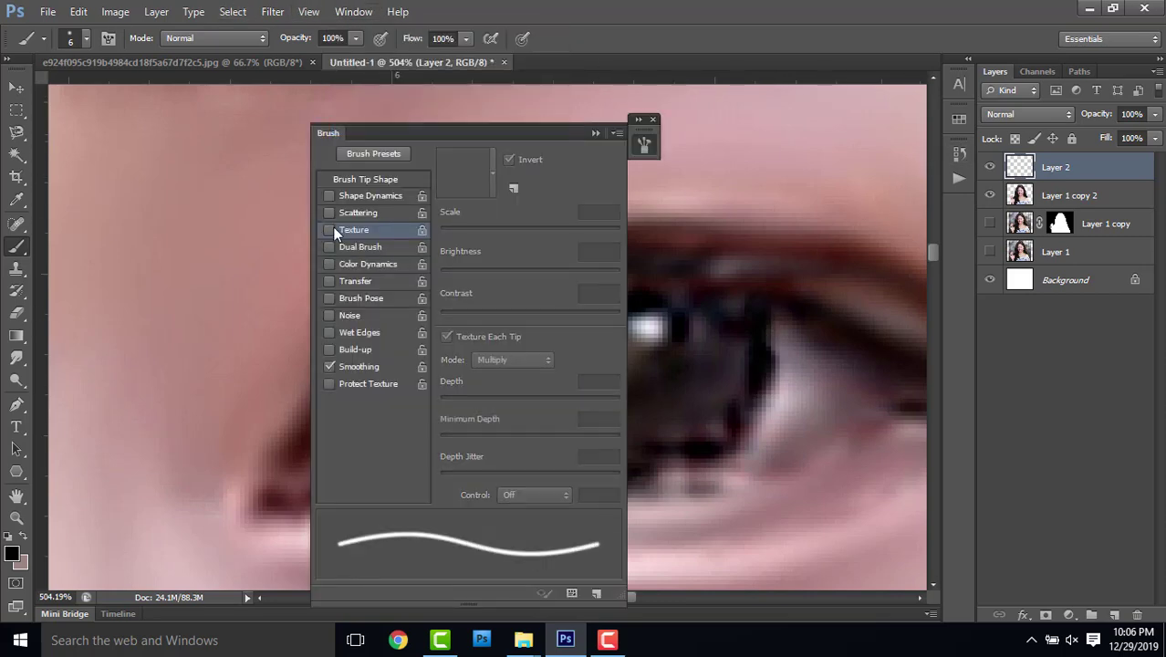
left_click(595, 133)
left_click(653, 120)
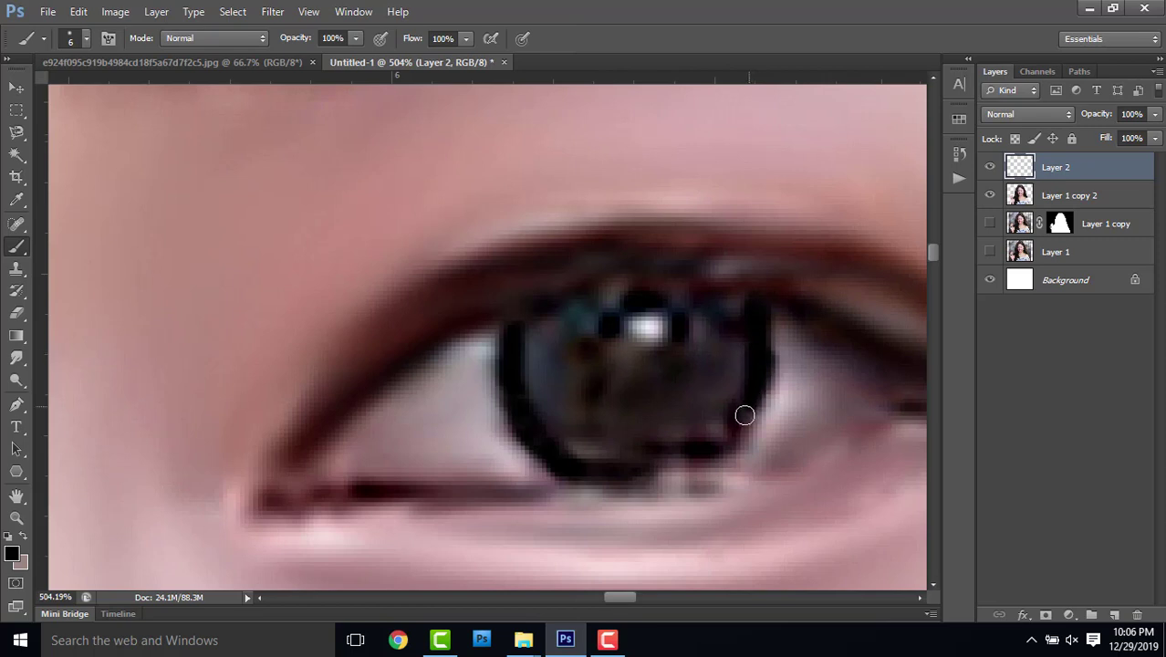
- Paint the black iris ring and an eyeliner line along the upper lid to the outer corner
left_click_drag(611, 474, 713, 453)
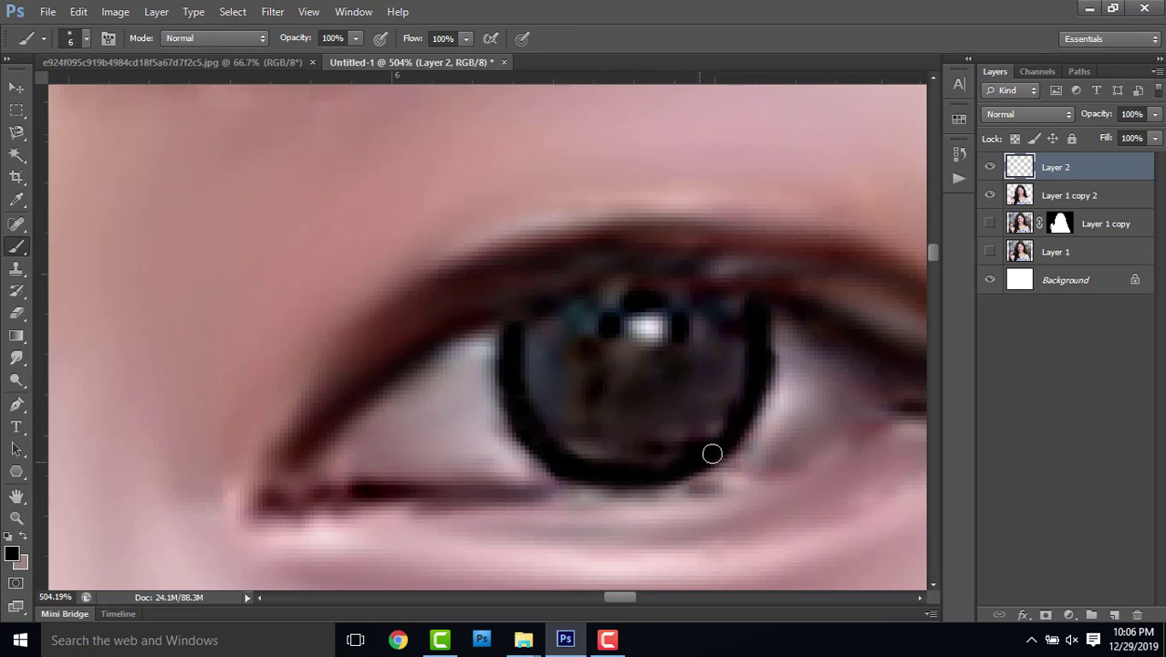
left_click_drag(767, 332, 747, 380)
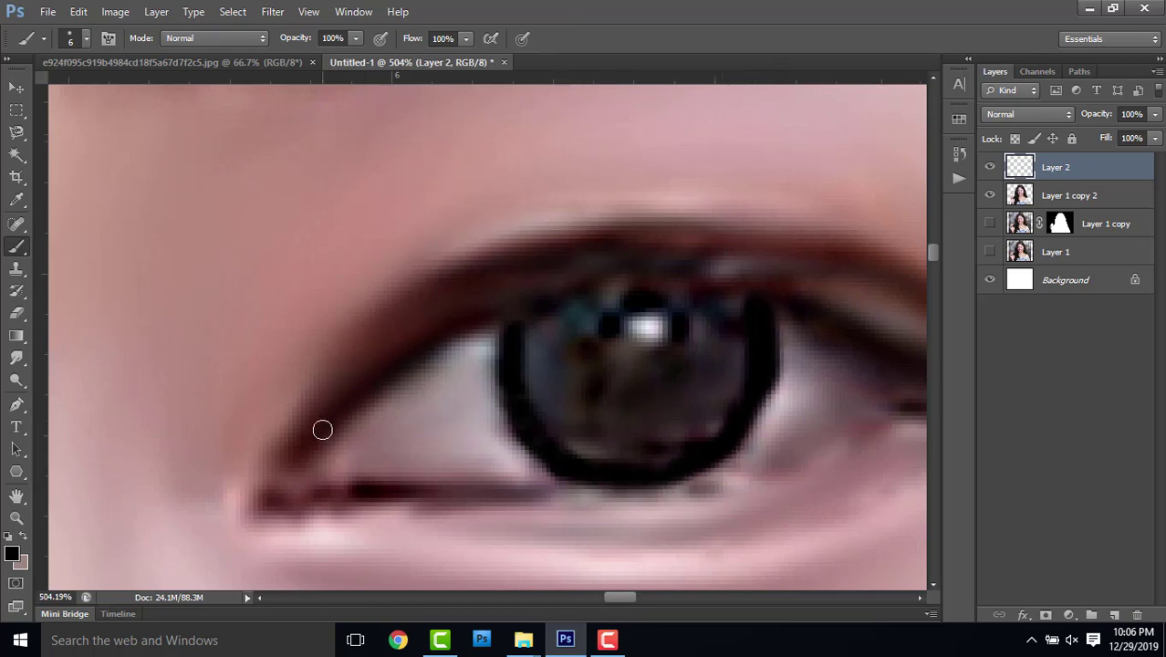
mouse_move(297, 456)
left_mouse_down()
mouse_move(437, 344)
mouse_move(570, 299)
mouse_move(714, 290)
mouse_move(828, 320)
mouse_move(811, 346)
left_mouse_up()
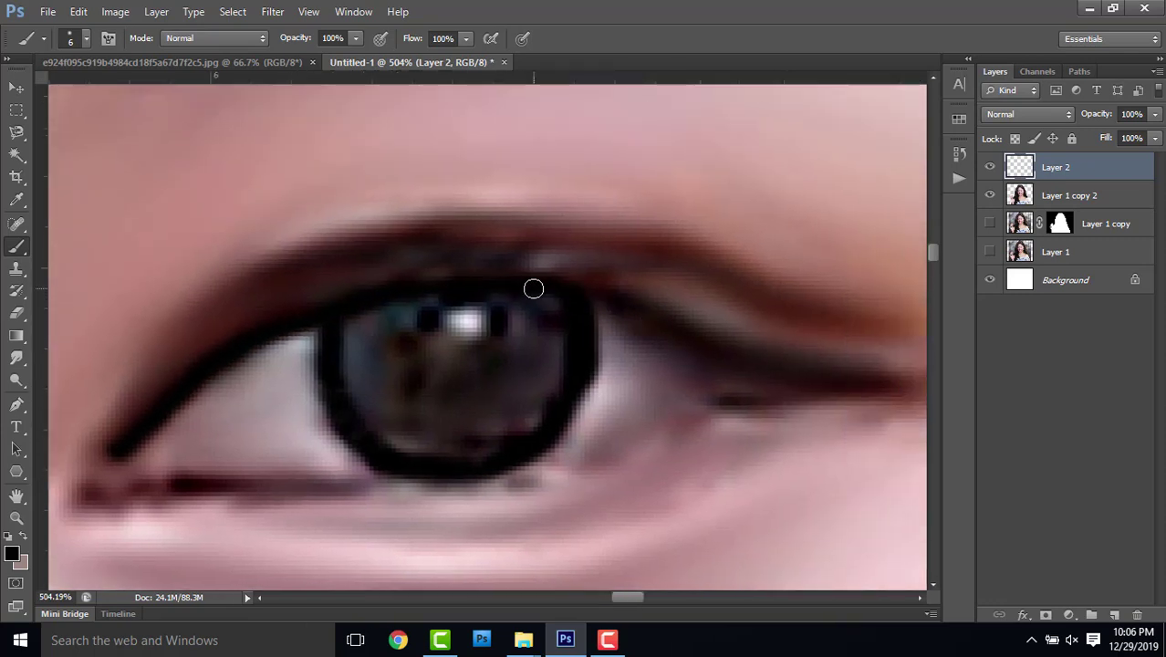
left_click_drag(667, 323, 887, 376)
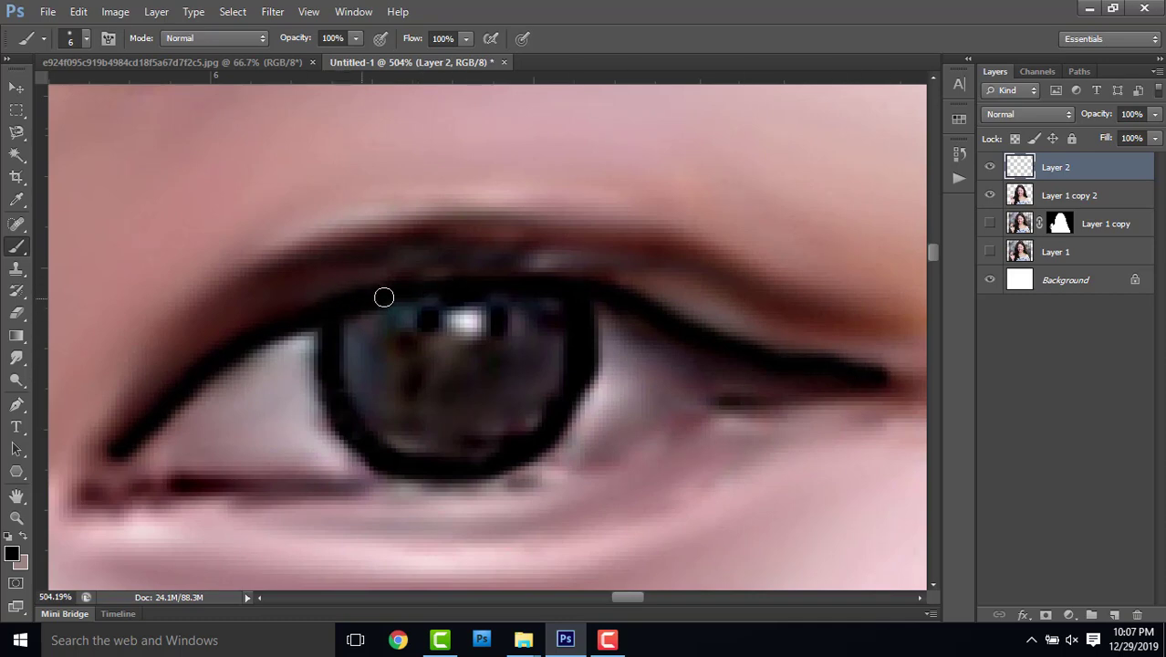
scroll(416, 323, "down", 3)
scroll(429, 302, "down", 3)
- Enlarge the brush and paint the first iris solid dark brown
scroll(415, 278, "down", 1)
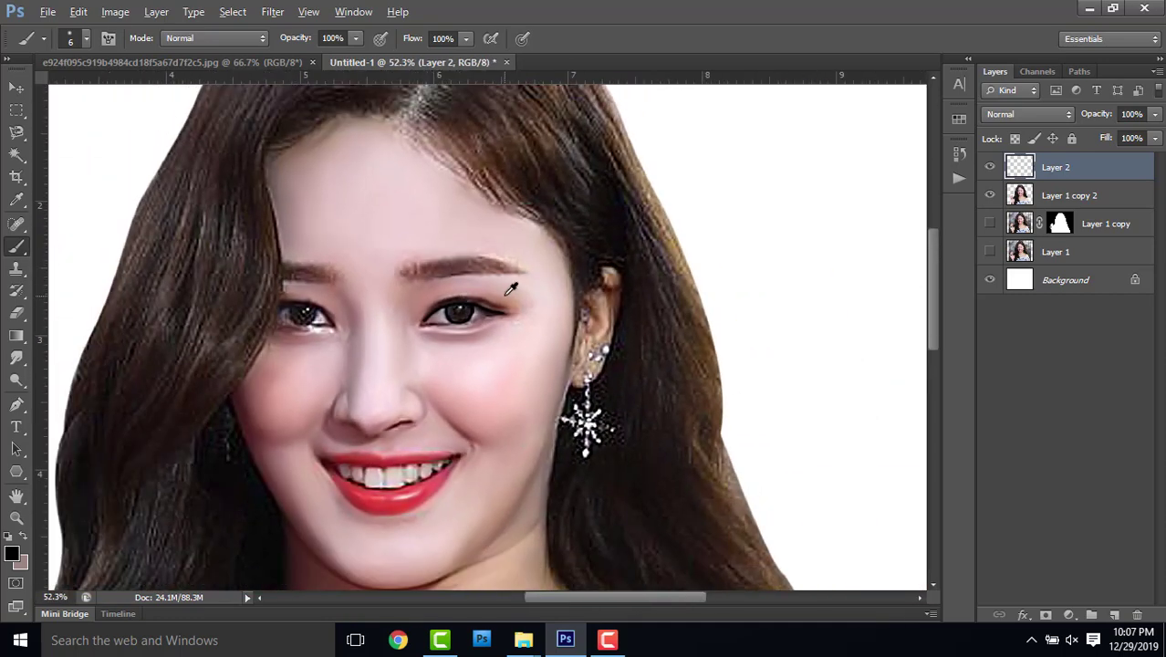
scroll(409, 269, "up", 3)
scroll(438, 283, "up", 3)
scroll(475, 300, "up", 2)
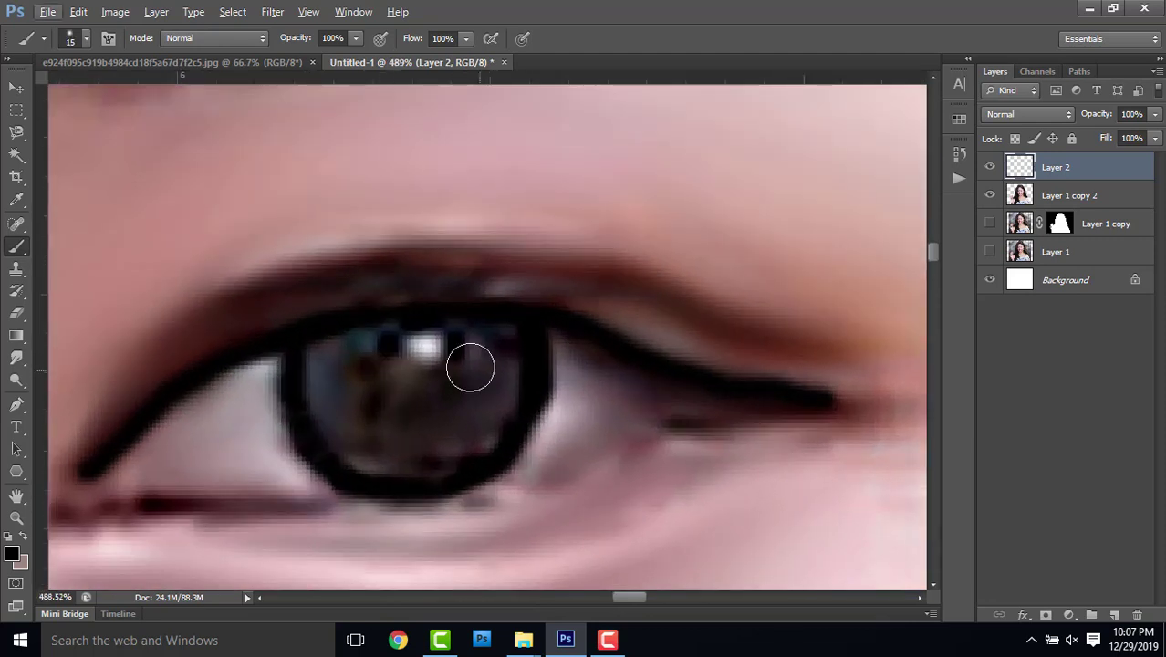
key("bracketright")
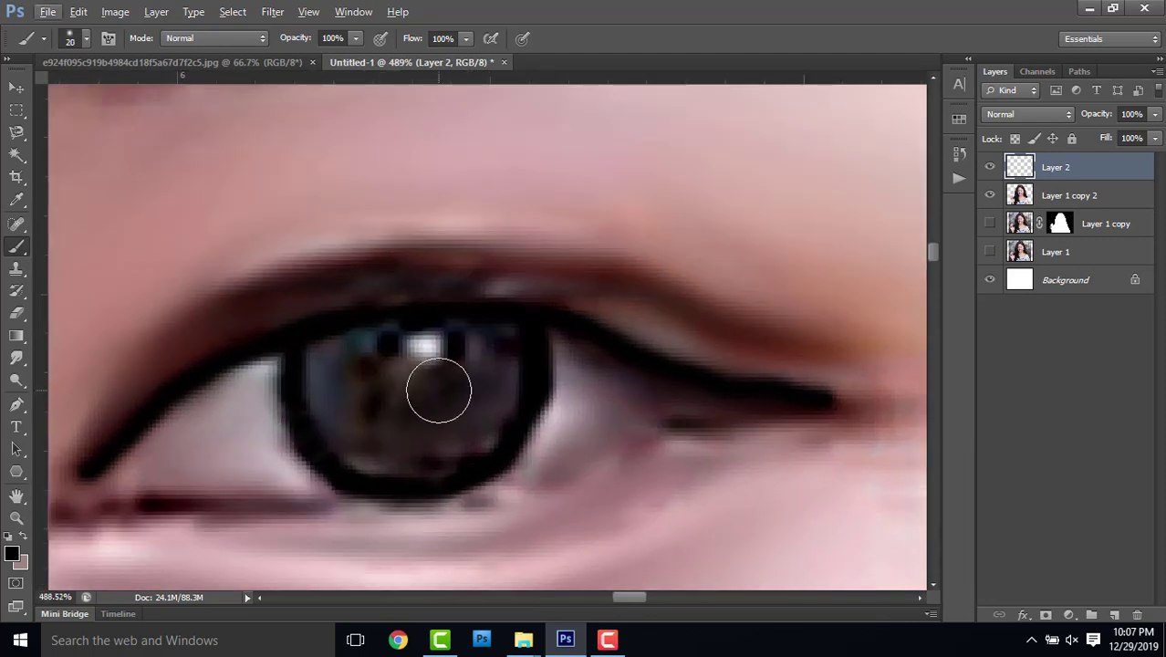
mouse_move(329, 382)
left_mouse_down()
mouse_move(339, 385)
mouse_move(317, 364)
mouse_move(378, 442)
mouse_move(501, 397)
mouse_move(448, 461)
mouse_move(494, 344)
mouse_move(508, 341)
mouse_move(380, 364)
mouse_move(411, 383)
mouse_move(465, 367)
left_mouse_up()
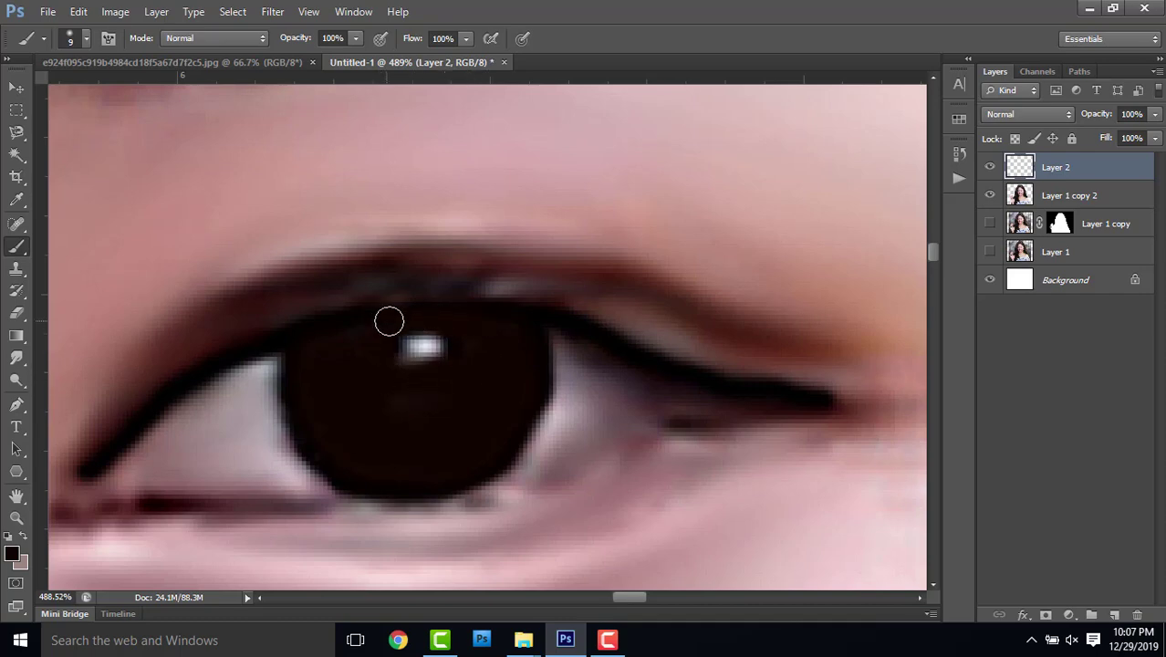
- Paint the second iris dark brown, covering its streaks and smoothing its lower edges
key("ctrl+0")
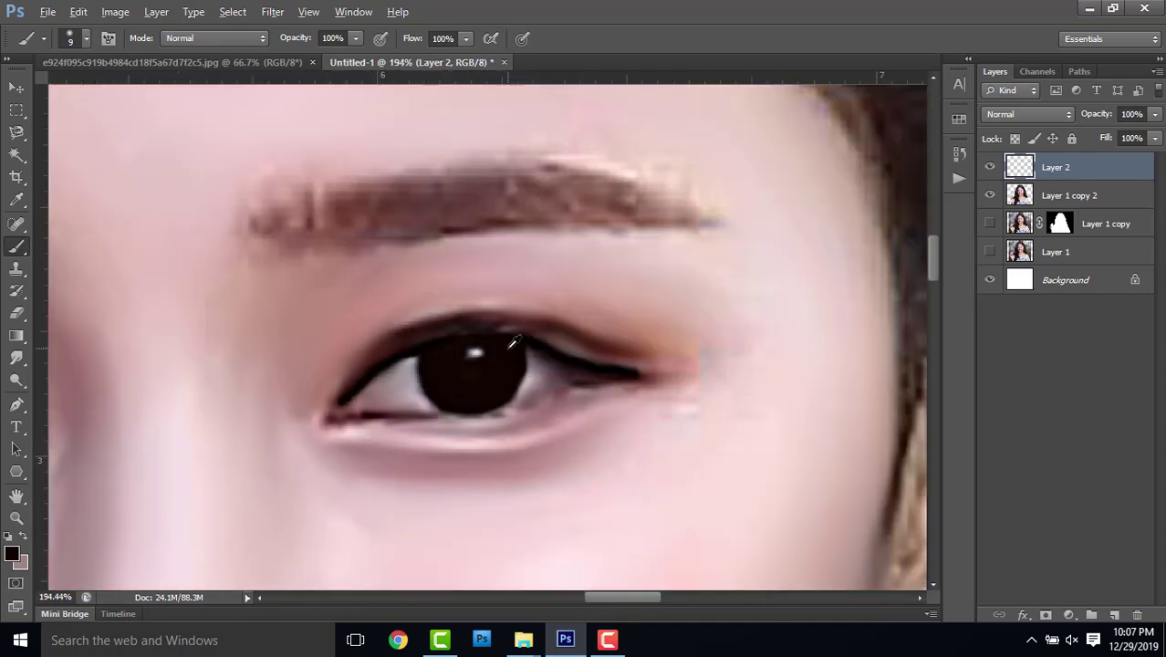
scroll(334, 347, "up", 3)
scroll(329, 351, "up", 3)
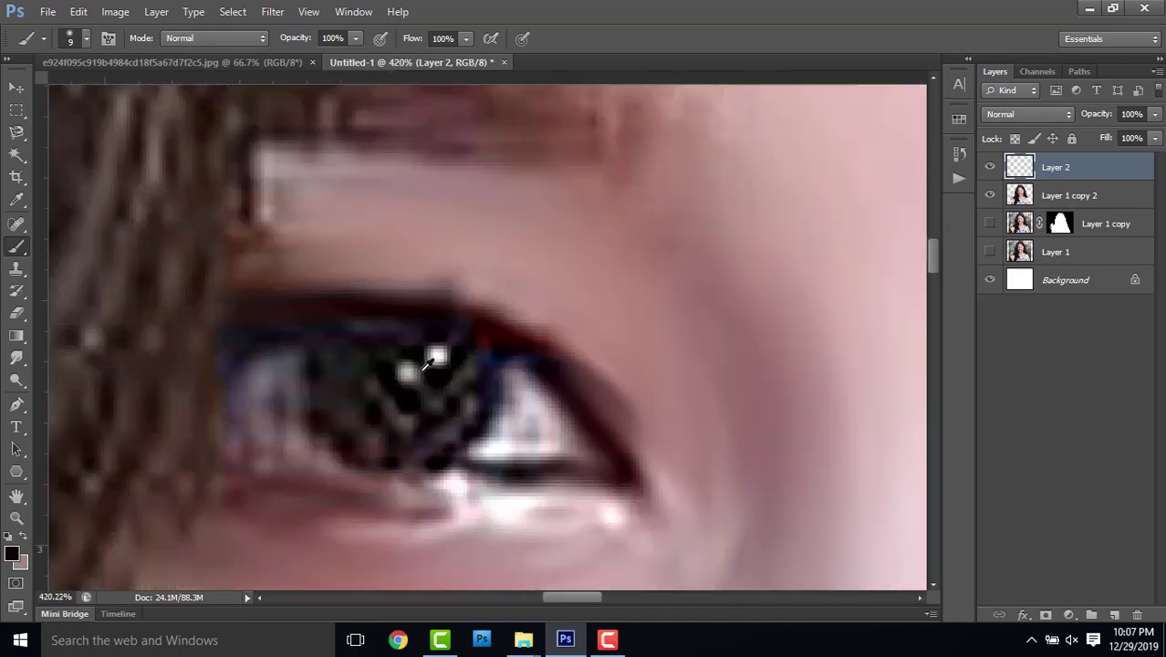
scroll(322, 356, "up", 1)
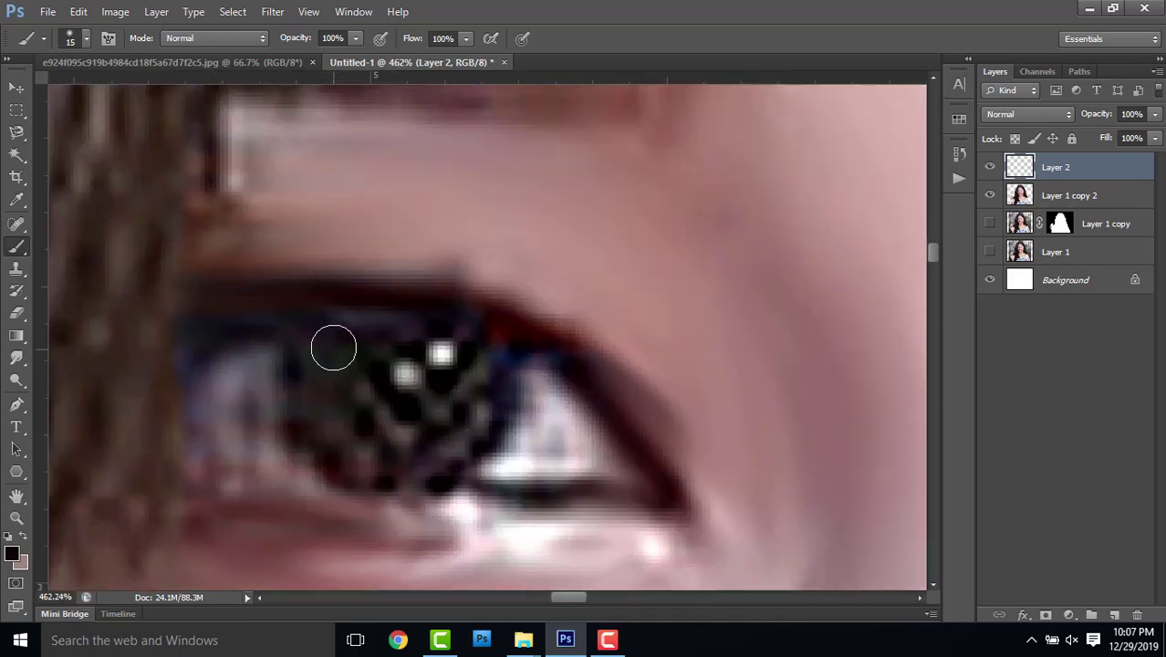
mouse_move(334, 348)
left_mouse_down()
mouse_move(323, 378)
mouse_move(315, 351)
mouse_move(312, 372)
mouse_move(387, 465)
mouse_move(467, 396)
mouse_move(489, 357)
mouse_move(477, 419)
mouse_move(435, 453)
left_mouse_up()
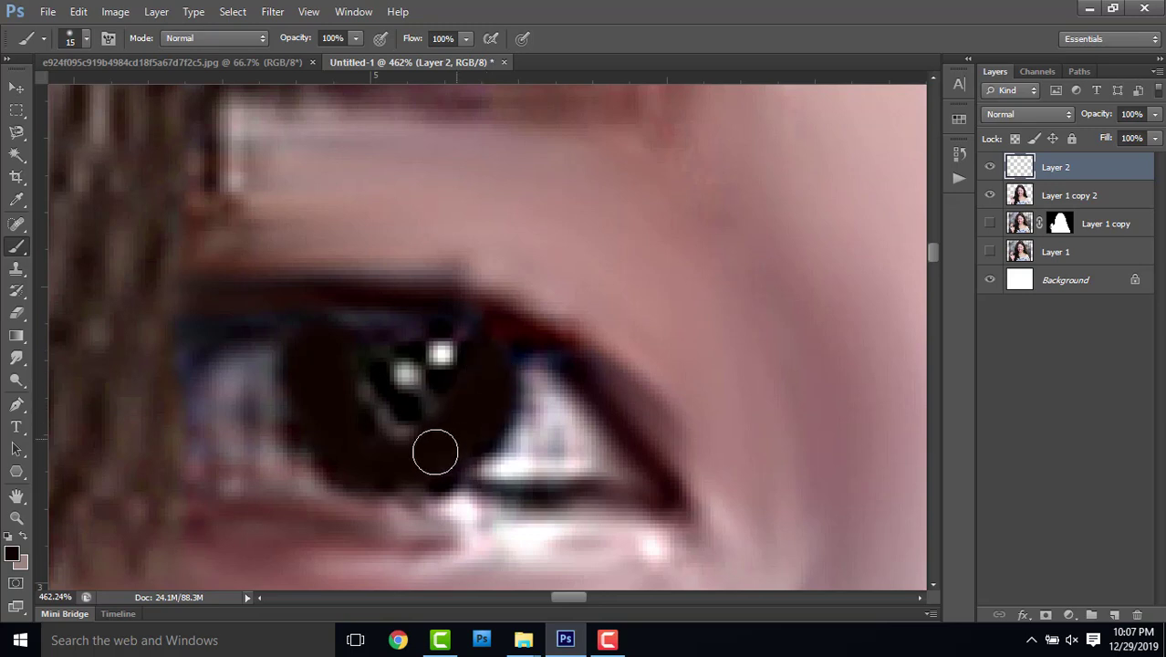
mouse_move(473, 356)
left_mouse_down()
mouse_move(432, 414)
mouse_move(362, 375)
mouse_move(343, 337)
left_mouse_up()
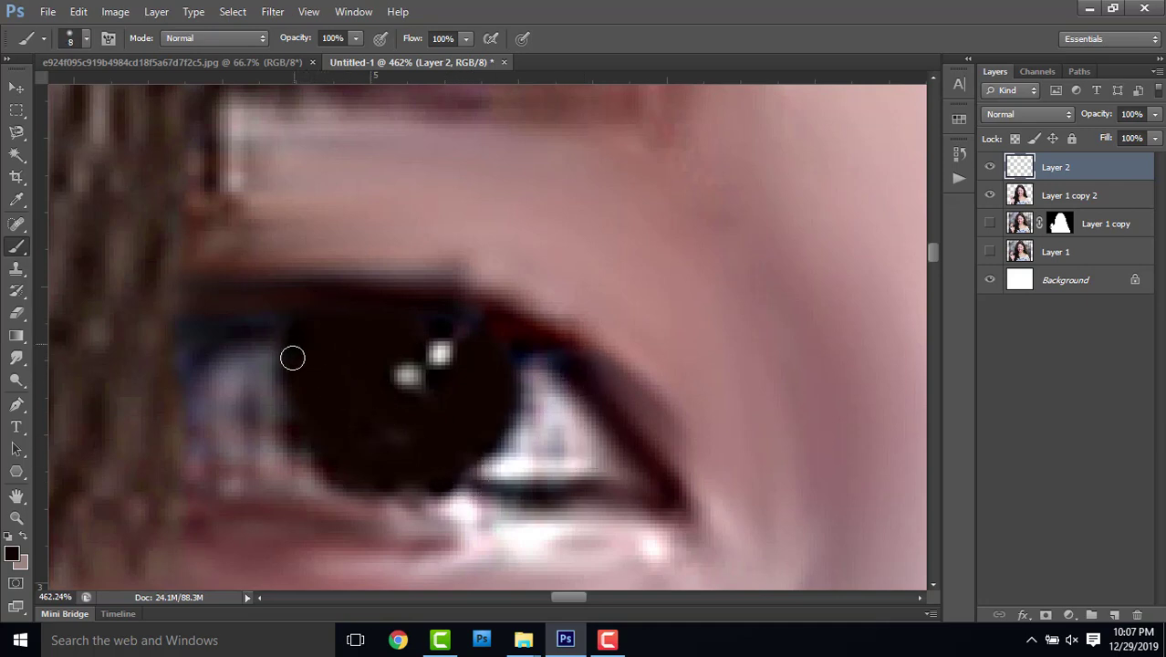
left_click_drag(295, 394, 327, 466)
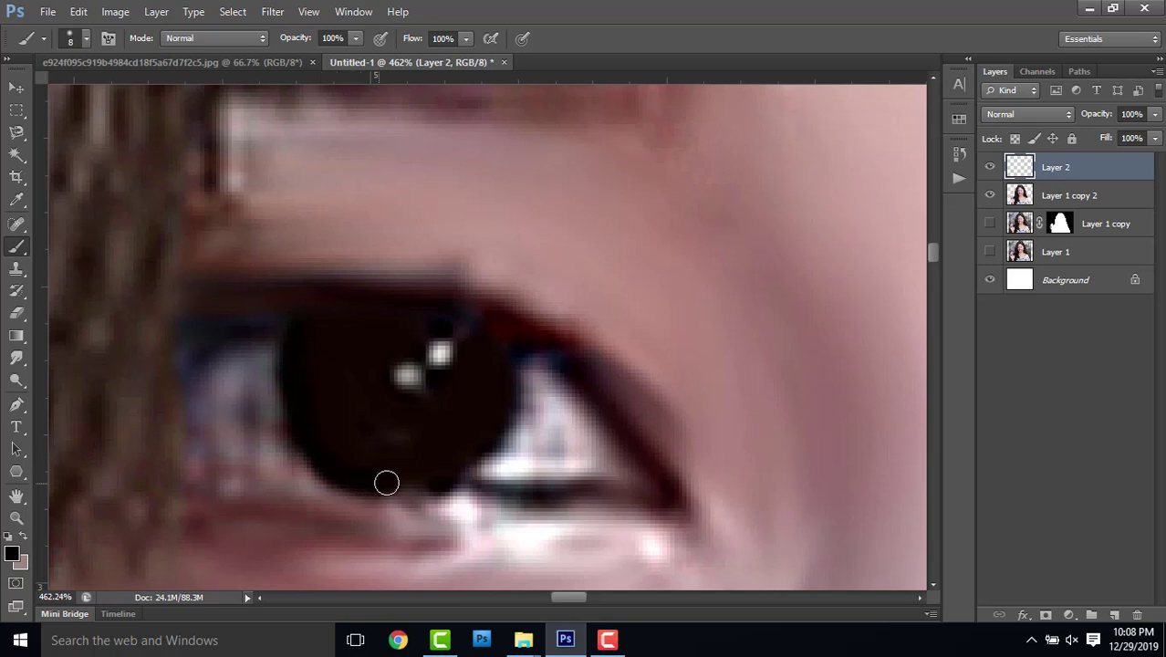
left_click_drag(481, 453, 398, 483)
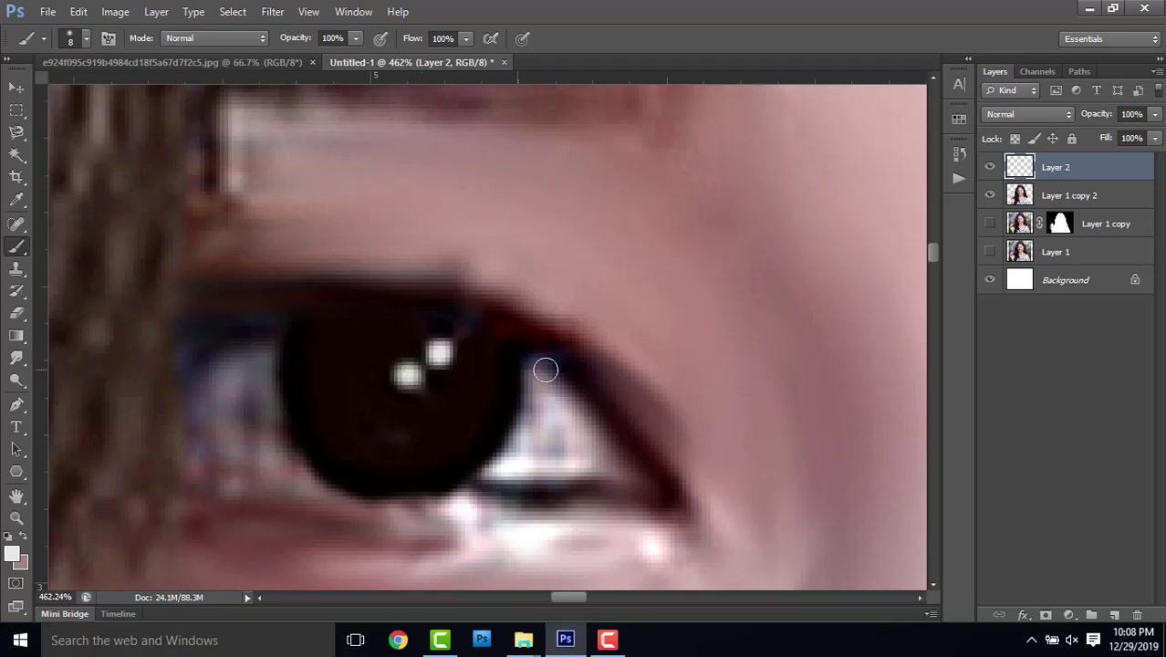
mouse_move(545, 370)
left_mouse_down()
mouse_move(502, 228)
mouse_move(336, 274)
left_mouse_up()
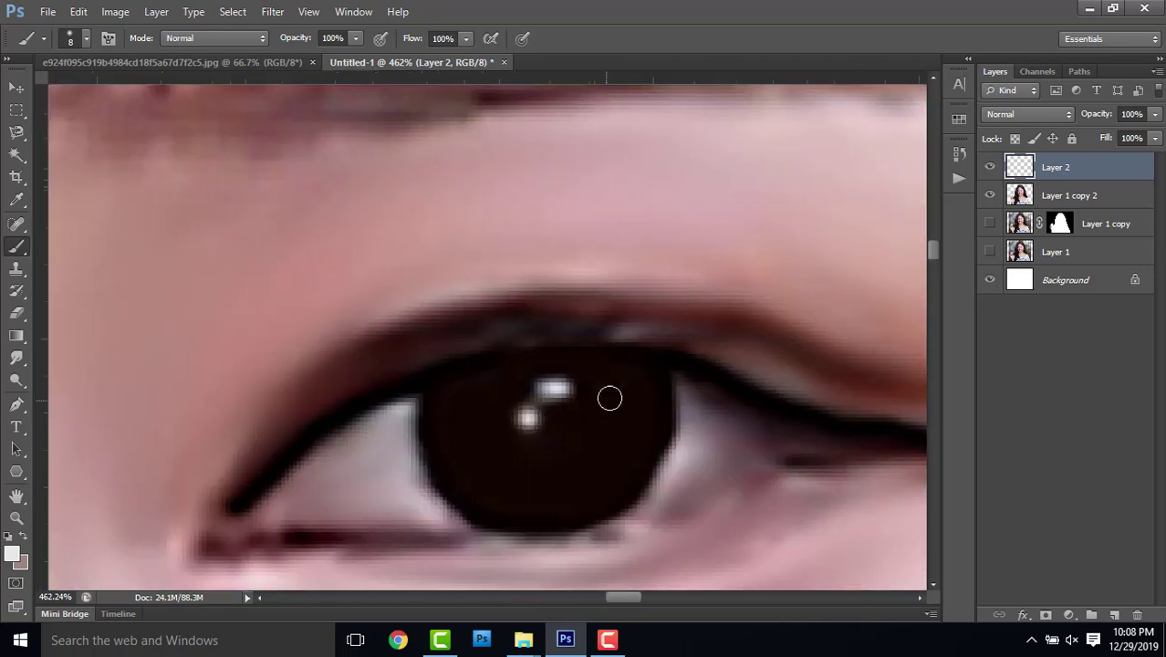
- Paint a black winged eyeliner stroke along the upper lid of the right-side eye
scroll(602, 383, "down", 5)
scroll(588, 314, "down", 3)
scroll(598, 324, "down", 2)
scroll(611, 330, "down", 2)
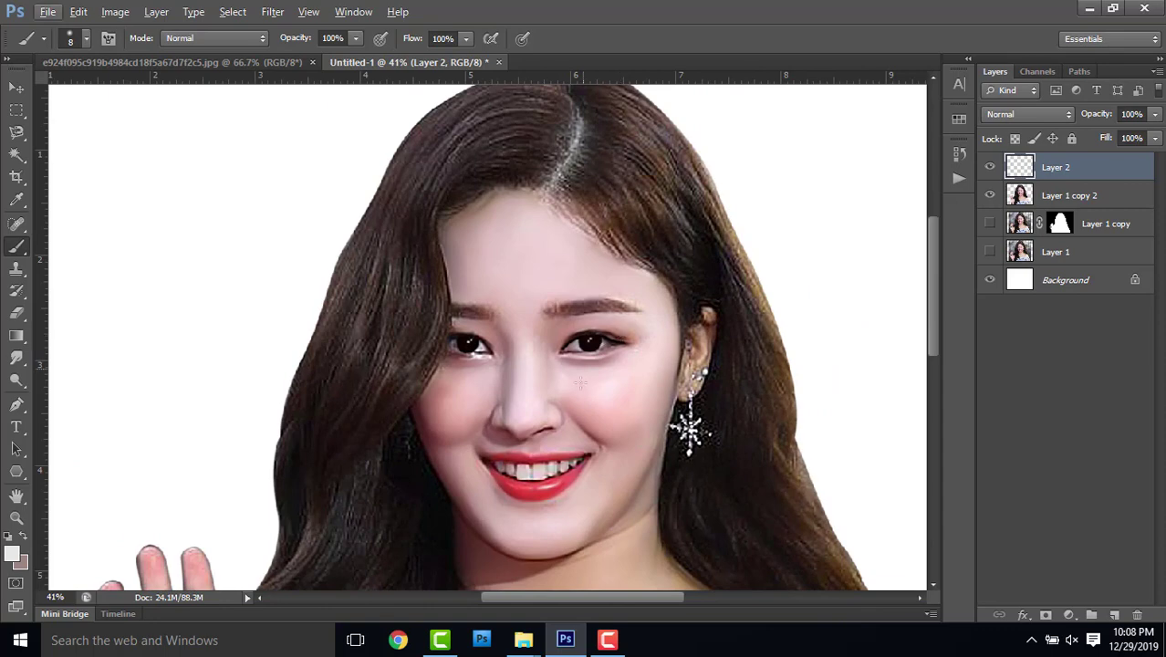
scroll(511, 292, "up", 6)
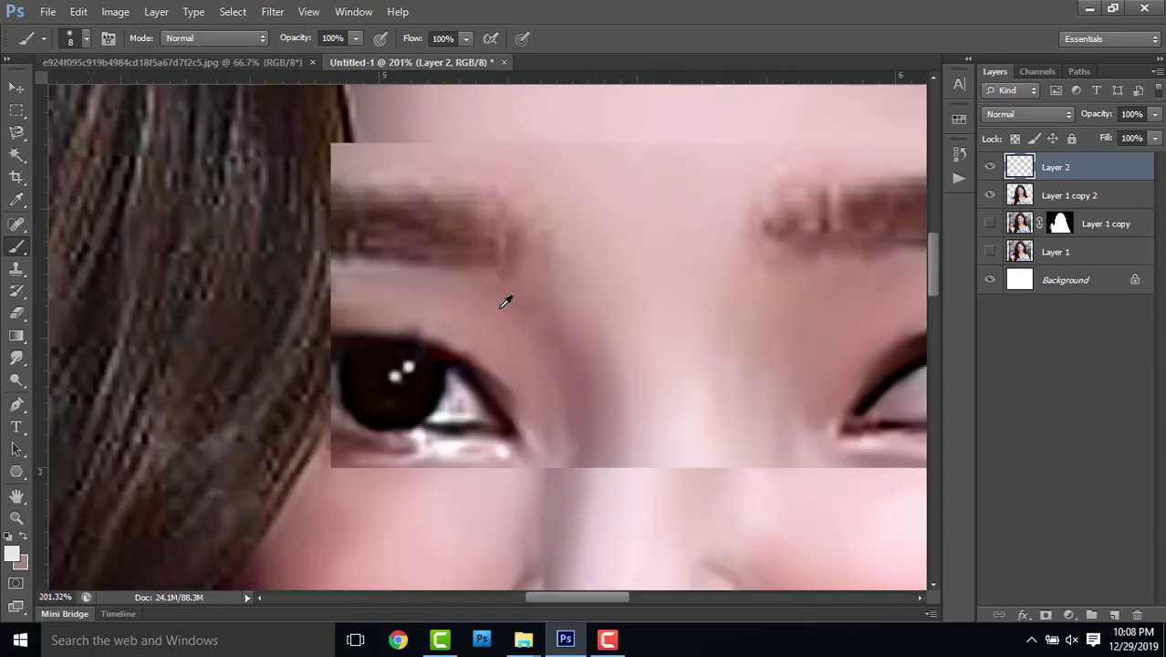
scroll(502, 301, "up", 3)
scroll(457, 324, "up", 2)
left_click_drag(421, 333, 454, 105)
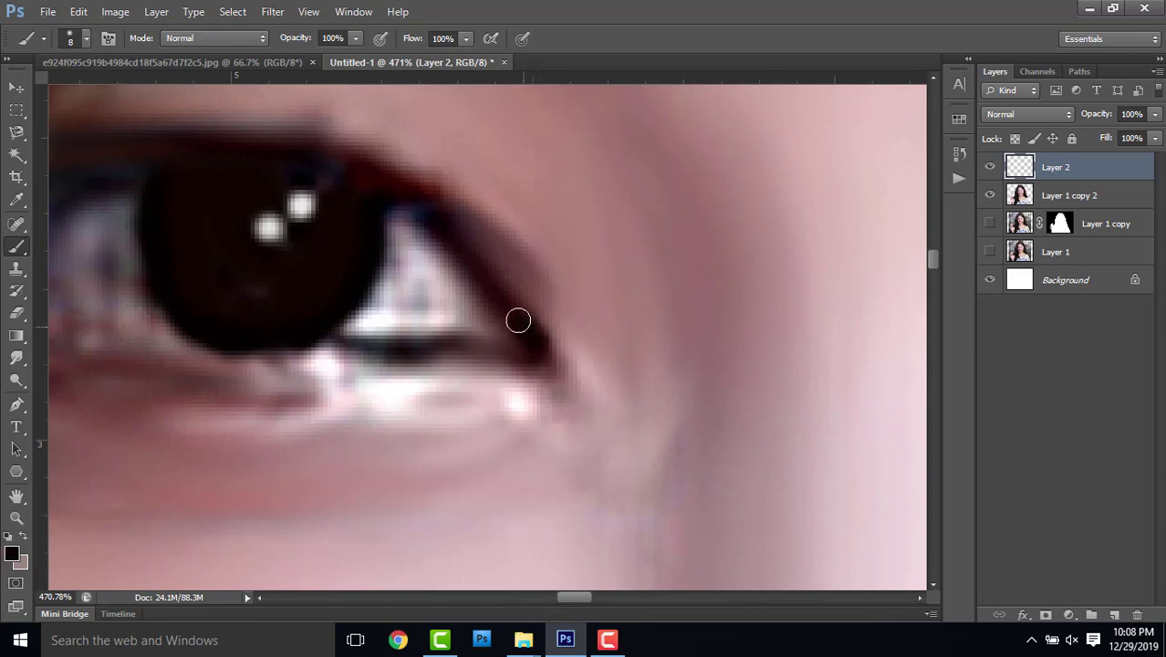
left_click_drag(517, 320, 395, 193)
mouse_move(306, 163)
left_mouse_down()
mouse_move(568, 287)
mouse_move(375, 250)
mouse_move(367, 282)
mouse_move(292, 300)
left_mouse_up()
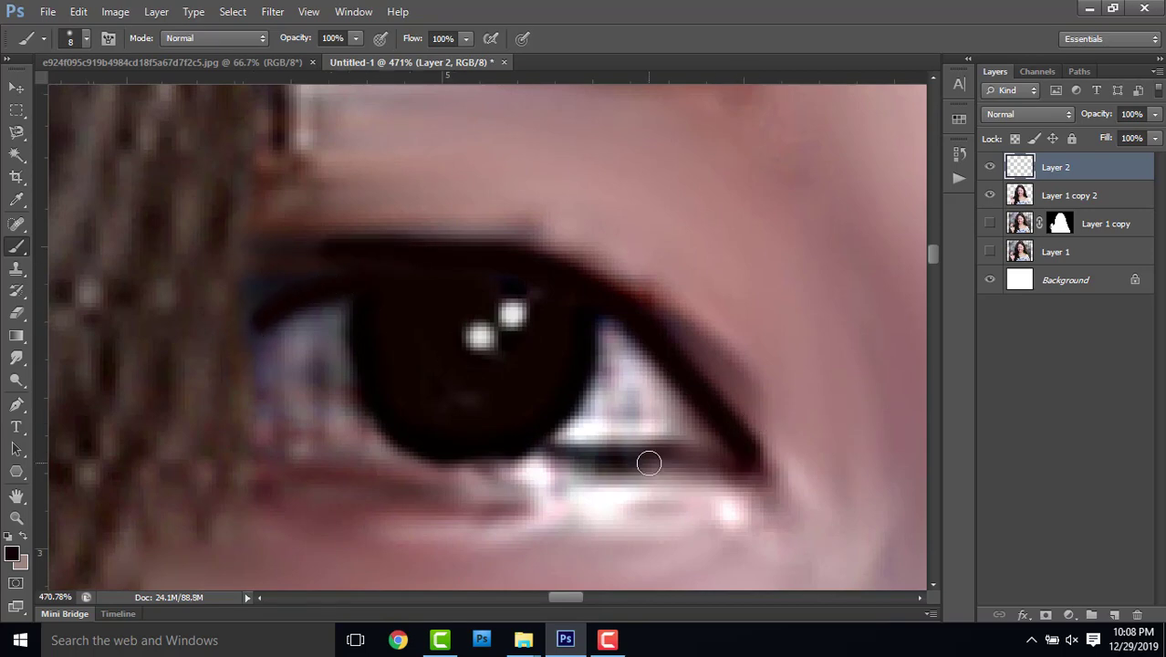
scroll(649, 464, "down", 3)
scroll(697, 384, "down", 2)
scroll(794, 403, "down", 2)
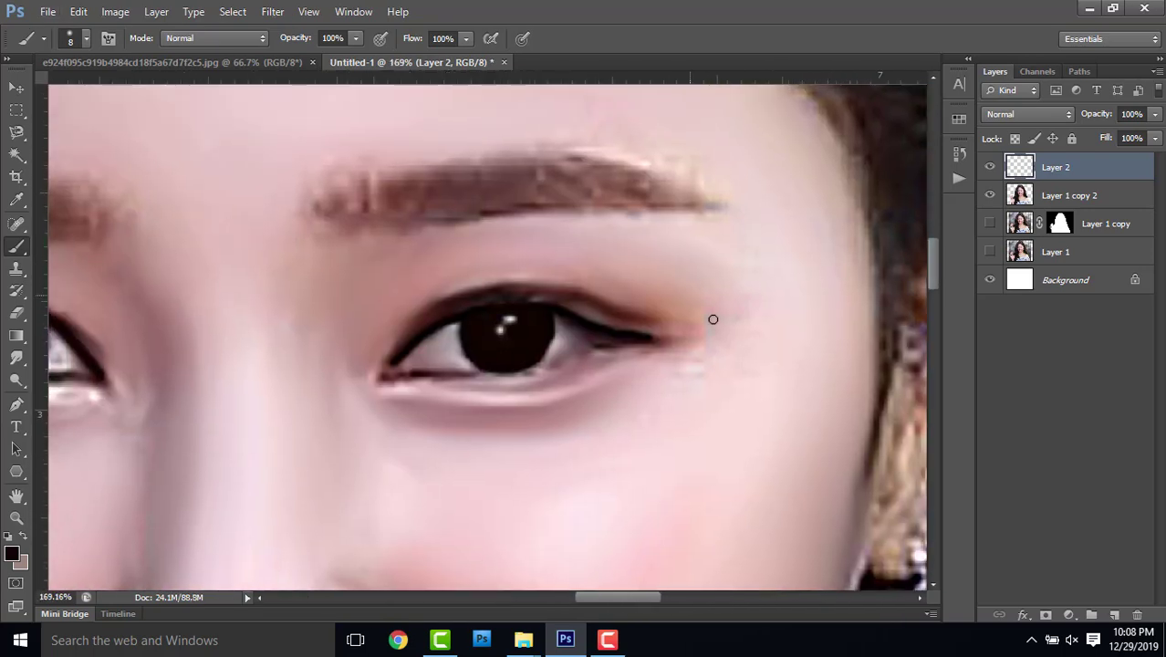
scroll(671, 314, "down", 2)
scroll(676, 311, "down", 2)
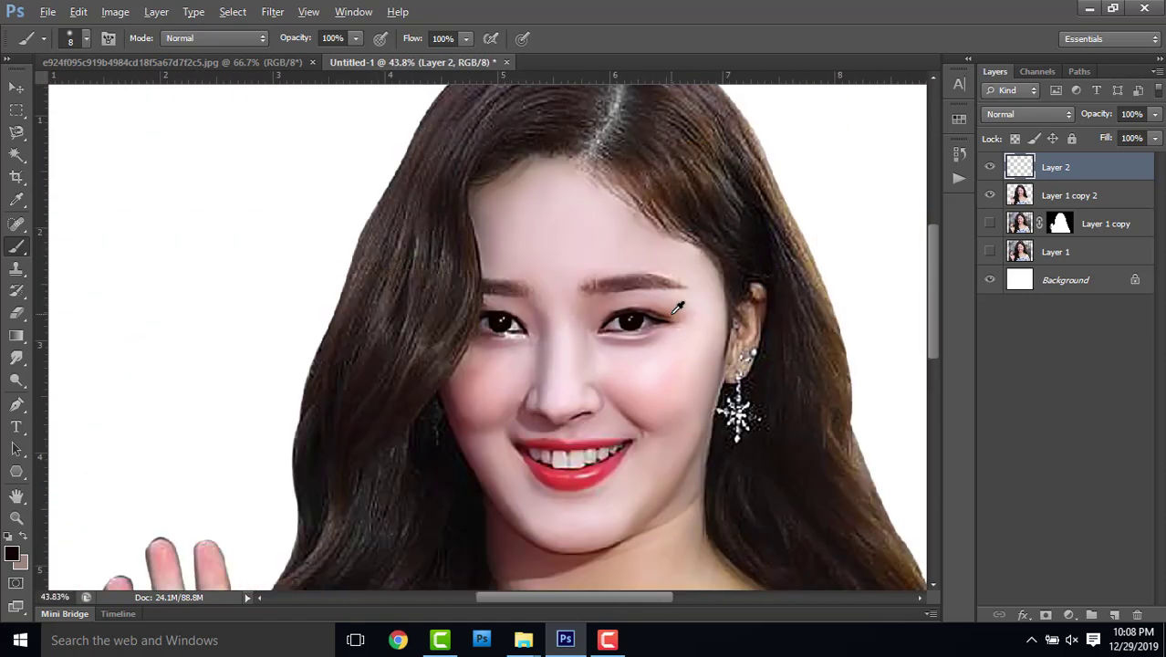
scroll(630, 336, "up", 3)
scroll(619, 330, "up", 3)
scroll(620, 315, "up", 2)
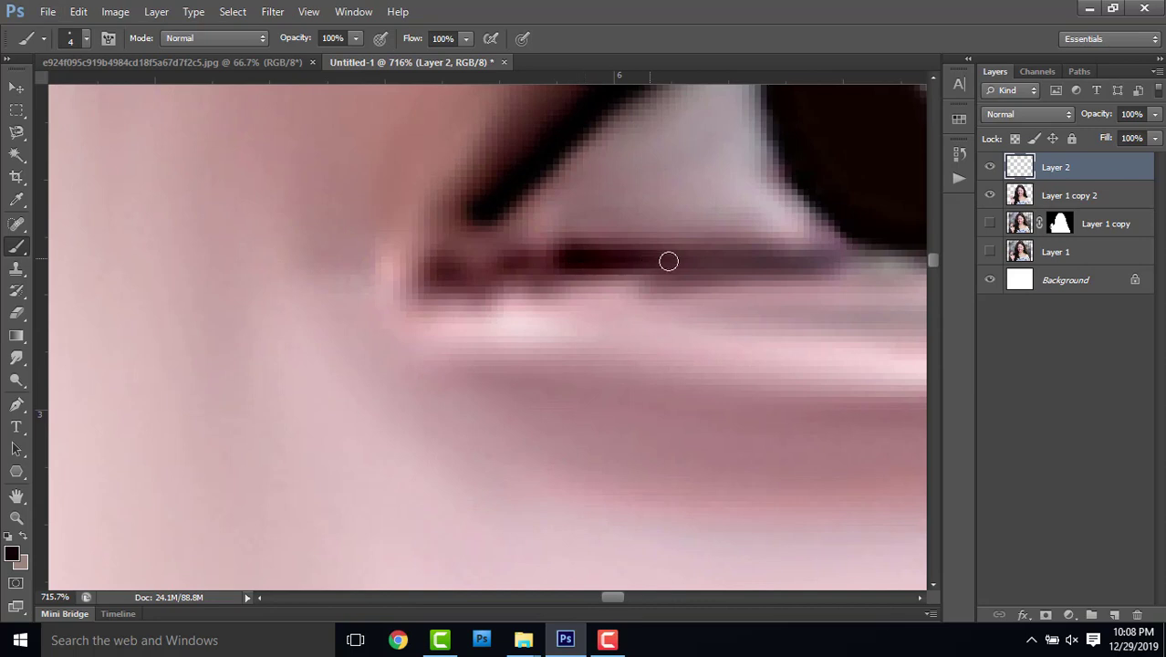
- Extend the black lash line toward the eye's corner, then zoom out
mouse_move(669, 262)
left_mouse_down()
mouse_move(592, 253)
mouse_move(478, 273)
left_mouse_up()
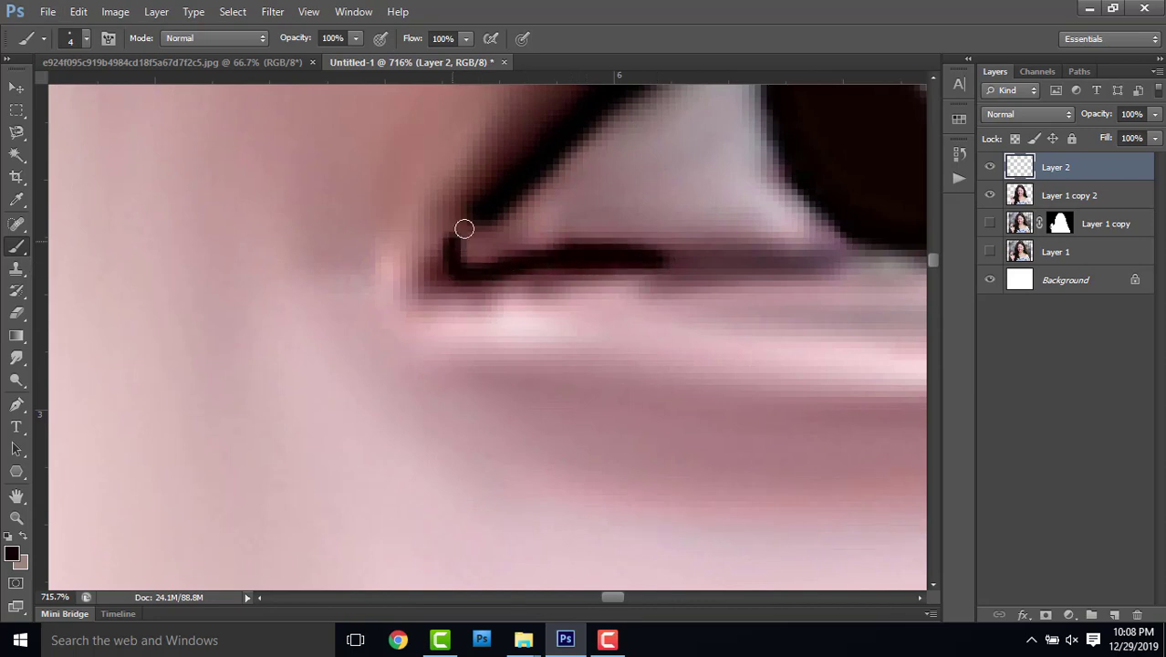
mouse_move(698, 245)
left_mouse_down()
mouse_move(483, 304)
mouse_move(810, 299)
left_mouse_up()
scroll(645, 286, "down", 2)
scroll(654, 278, "down", 2)
scroll(653, 278, "down", 2)
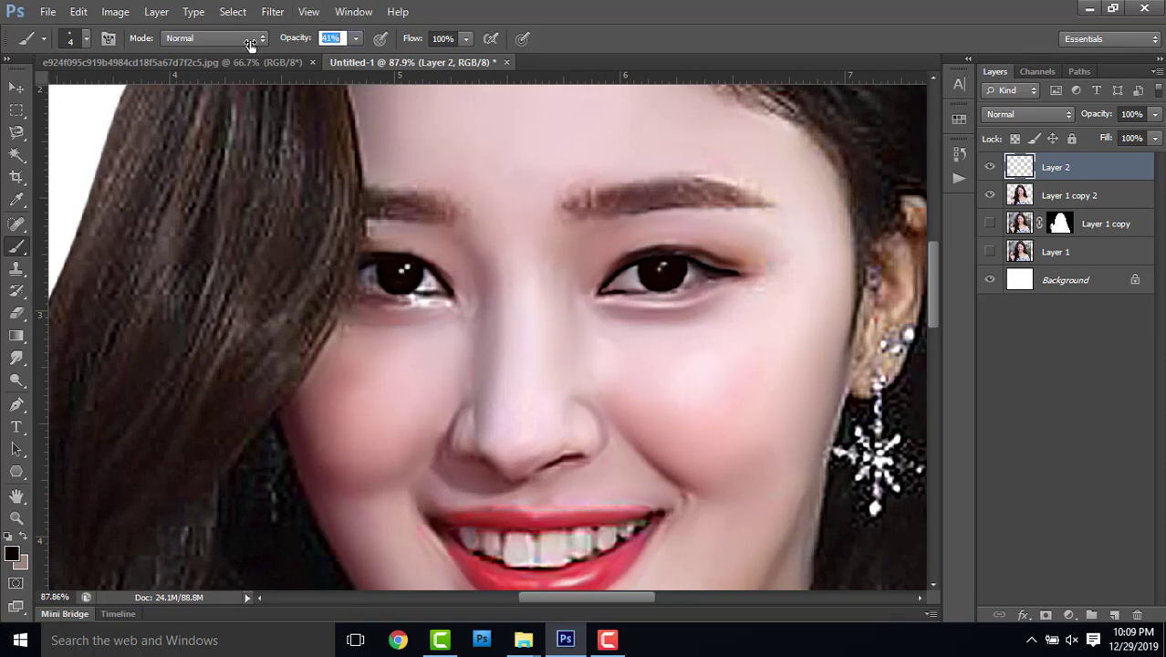
- Commit 41% brush opacity and extend the dark lid line to the right
key("Return")
scroll(795, 321, "up", 2)
scroll(548, 238, "up", 3)
scroll(327, 237, "up", 2)
left_click_drag(327, 237, 680, 208)
left_click_drag(765, 188, 688, 294)
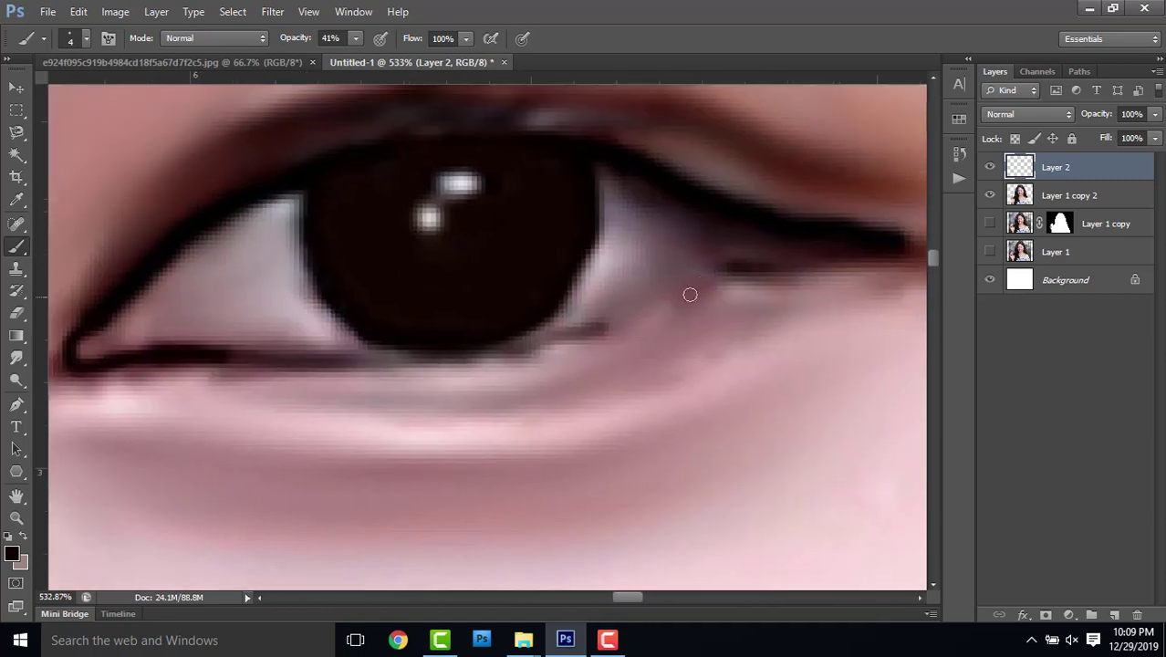
- Paint a soft semi-transparent line along the whole lower lid, then zoom out to review
mouse_move(732, 263)
left_mouse_down()
mouse_move(658, 302)
mouse_move(489, 349)
mouse_move(287, 353)
left_mouse_up()
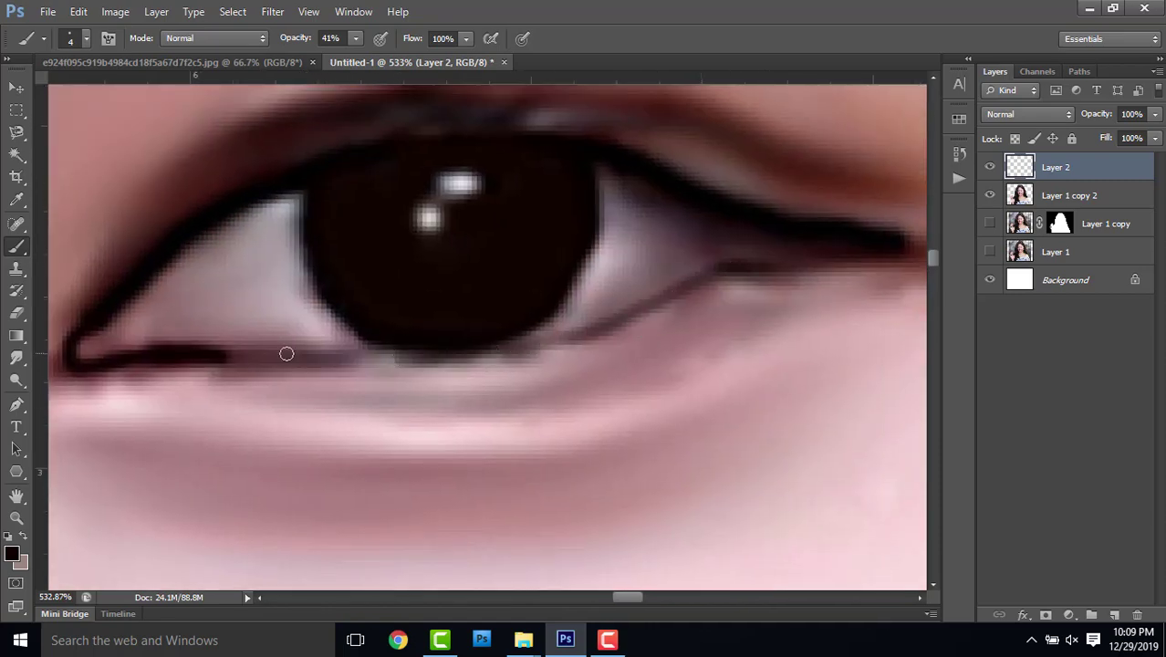
mouse_move(215, 358)
left_mouse_down()
mouse_move(393, 360)
mouse_move(534, 338)
mouse_move(921, 345)
left_mouse_up()
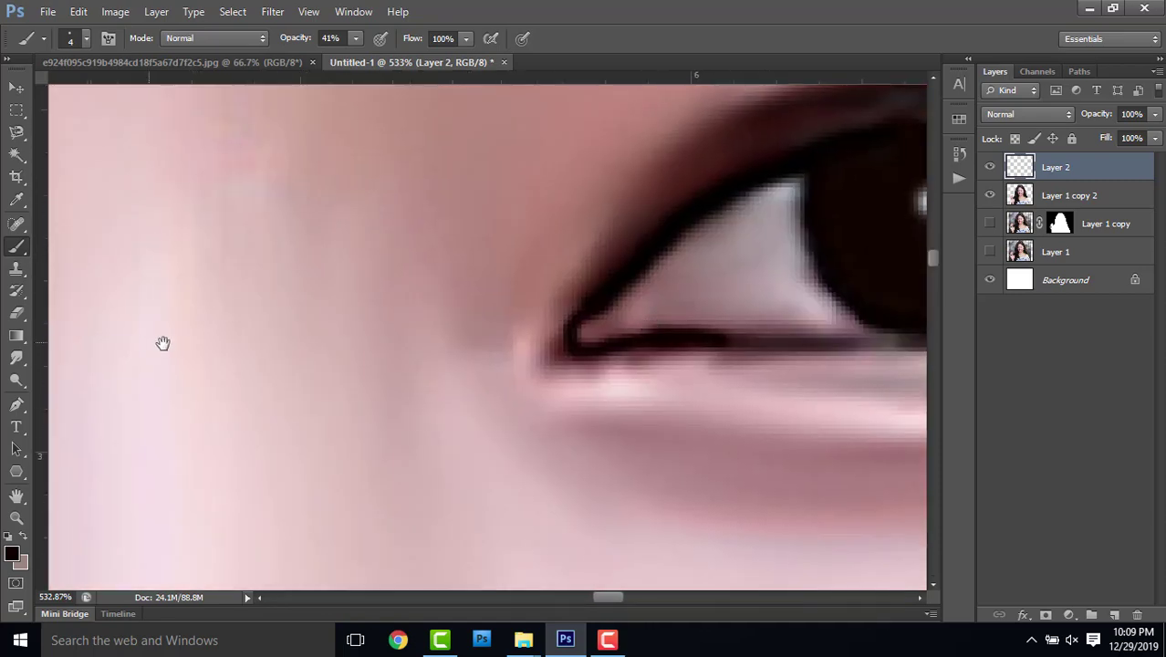
left_click_drag(161, 341, 814, 305)
mouse_move(146, 371)
left_mouse_down()
mouse_move(320, 379)
mouse_move(538, 347)
left_mouse_up()
scroll(555, 320, "down", 3)
scroll(611, 301, "down", 3)
scroll(611, 301, "down", 2)
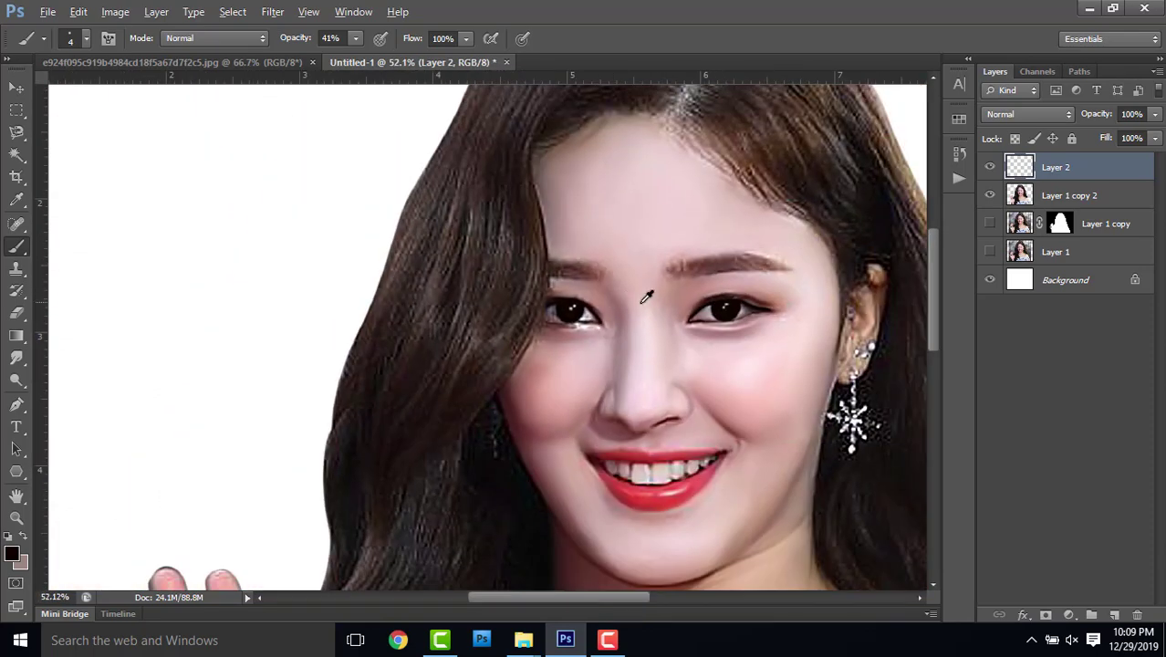
scroll(617, 294, "down", 1)
scroll(648, 298, "down", 1)
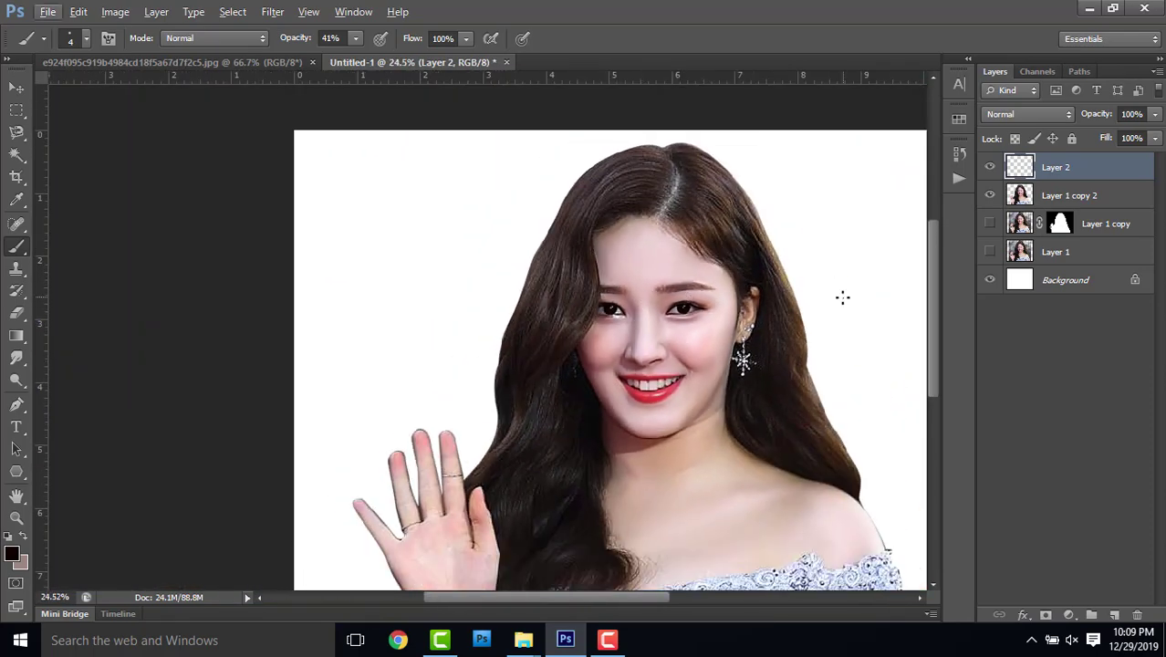
scroll(816, 306, "up", 1)
scroll(758, 183, "up", 2)
scroll(757, 184, "up", 1)
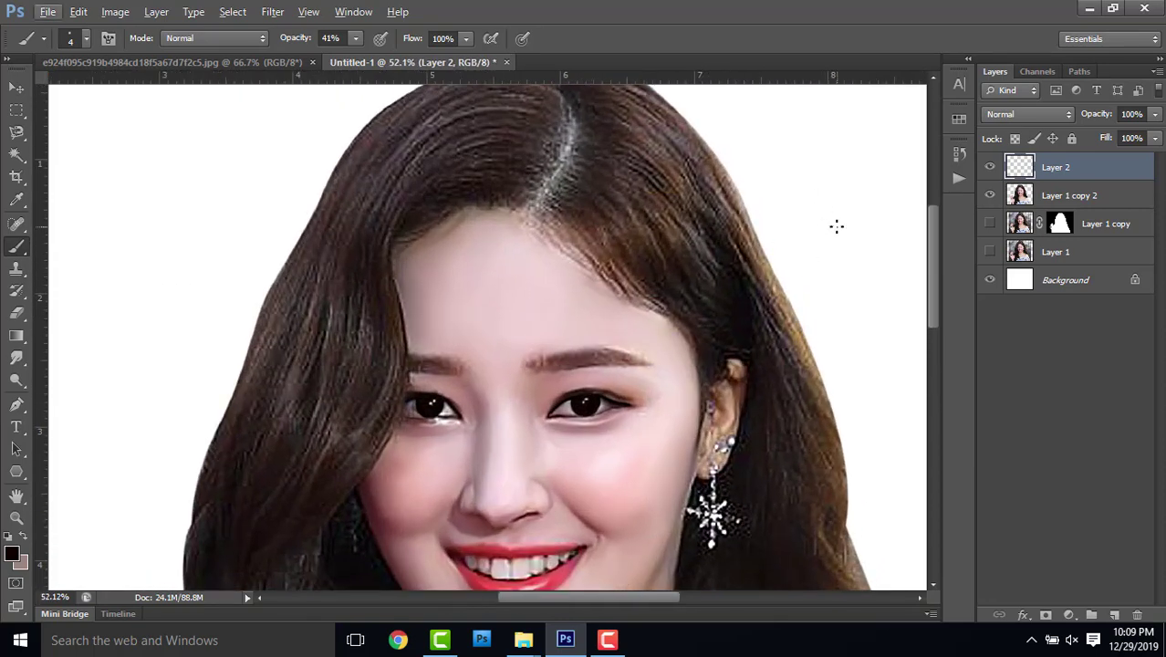
- On Layer 1 copy 2, smudge the hair strands left of the parting
left_click(1069, 196)
left_click(16, 358)
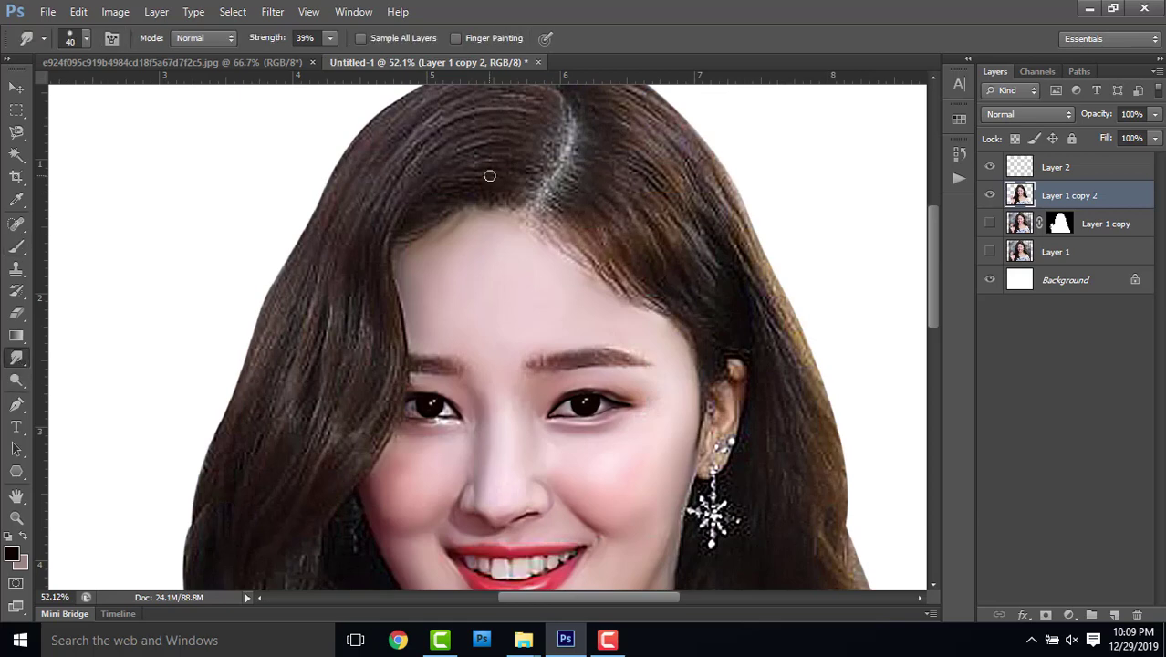
scroll(487, 178, "up", 2)
mouse_move(494, 187)
left_mouse_down()
mouse_move(546, 195)
mouse_move(473, 196)
mouse_move(445, 216)
left_mouse_up()
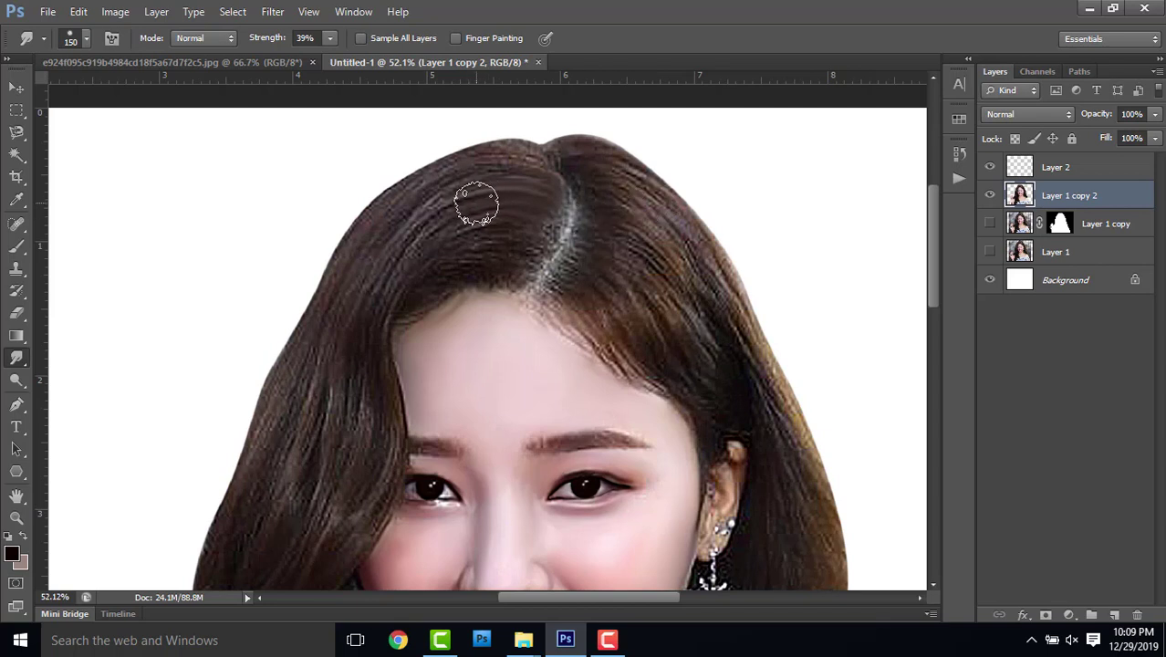
left_click_drag(473, 200, 411, 229)
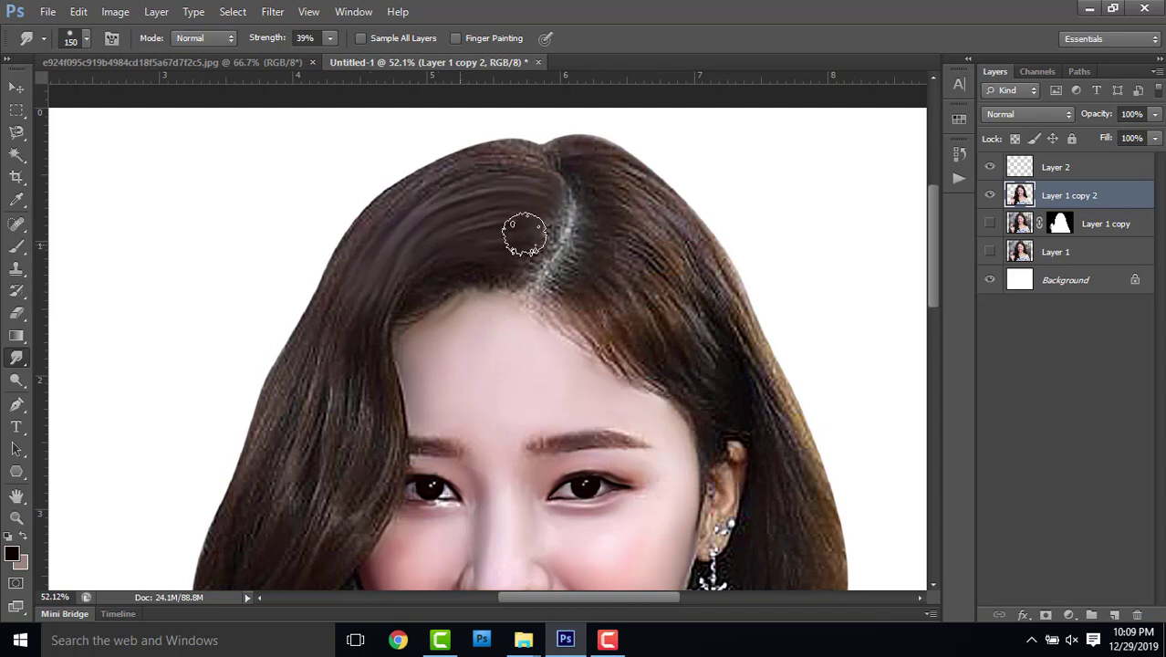
scroll(494, 214, "up", 2)
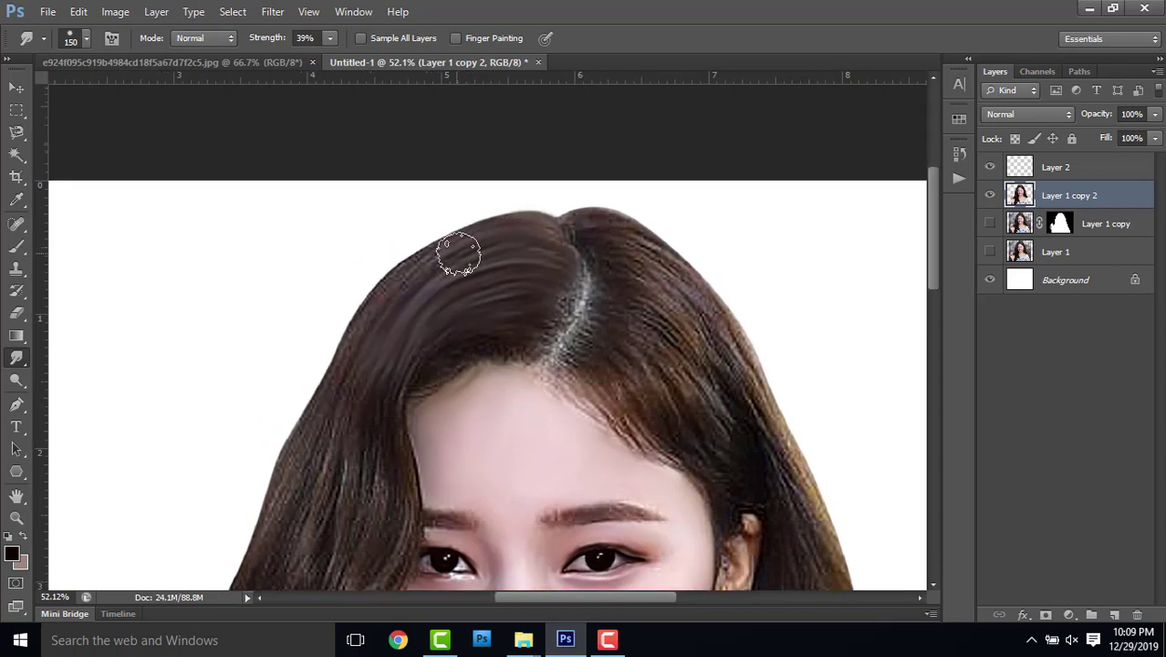
left_click_drag(396, 309, 467, 244)
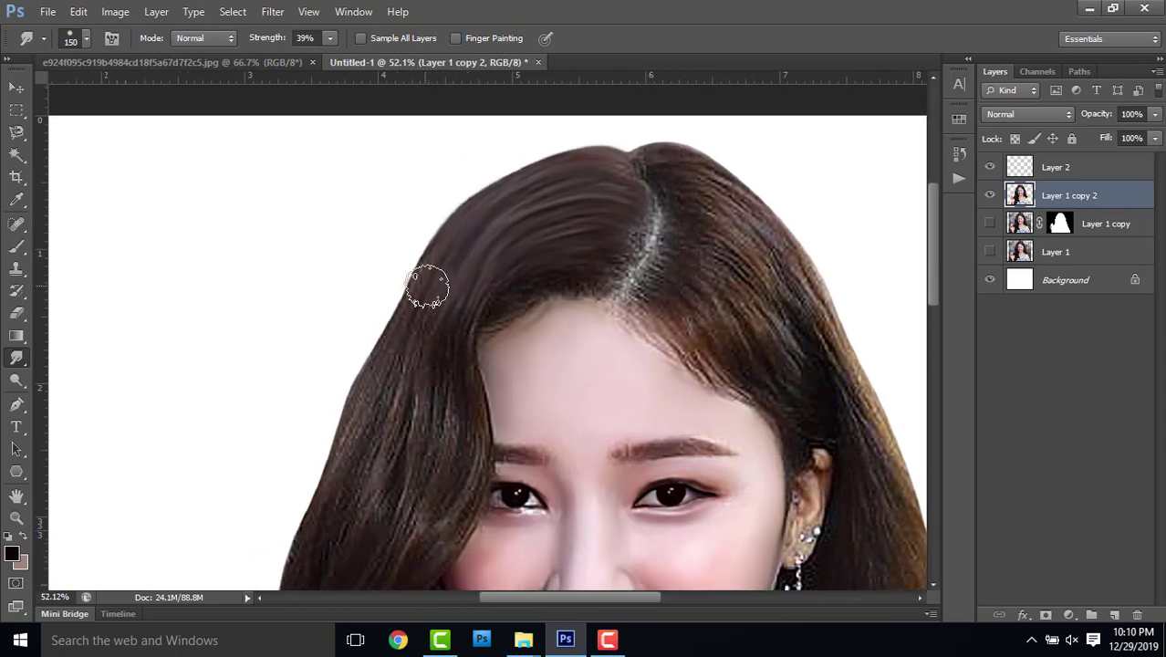
- Undo the trial smudges and lower Smudge strength to 28%
key("ctrl+alt+z")
key("ctrl+alt+z")
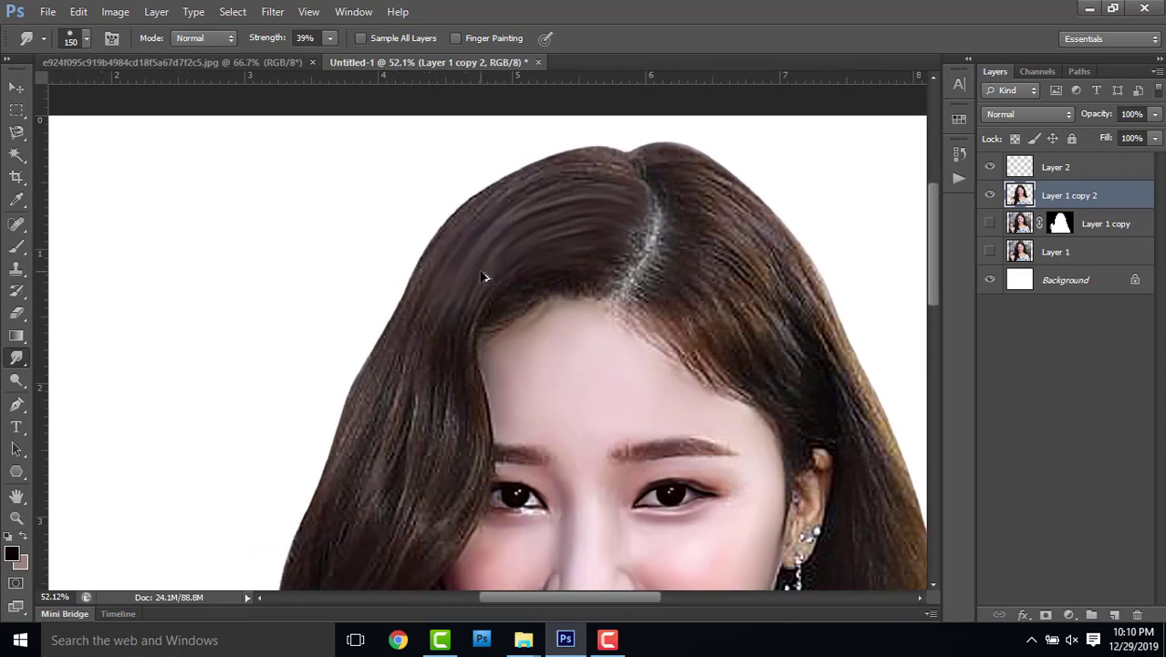
left_click_drag(276, 43, 265, 43)
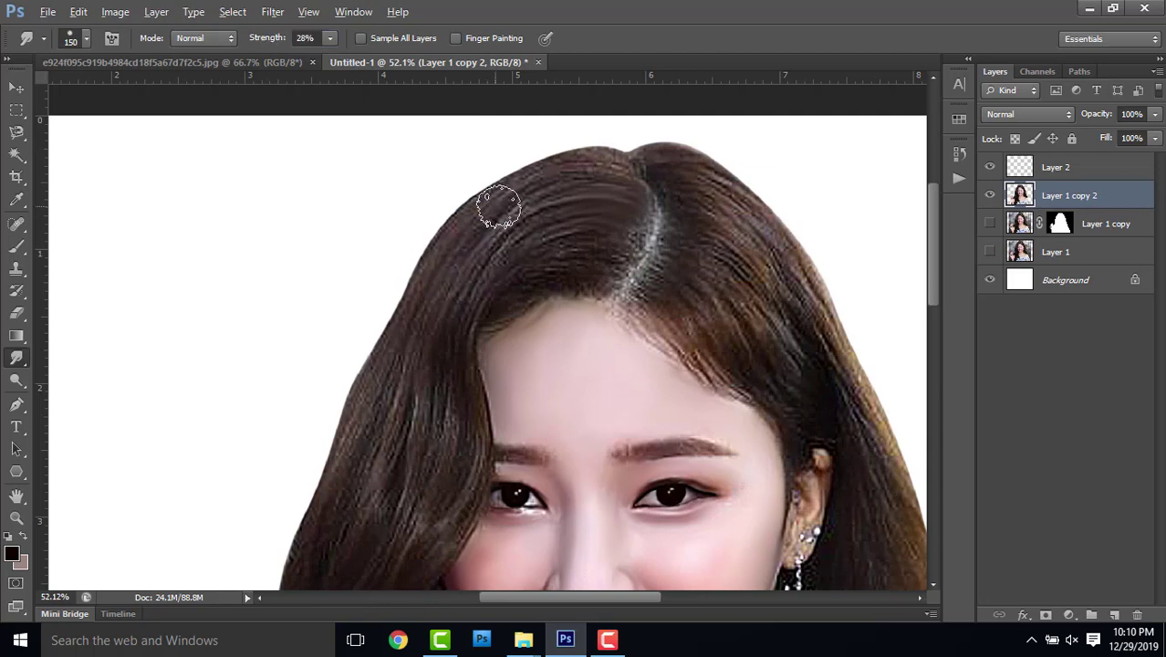
scroll(507, 195, "up", 3)
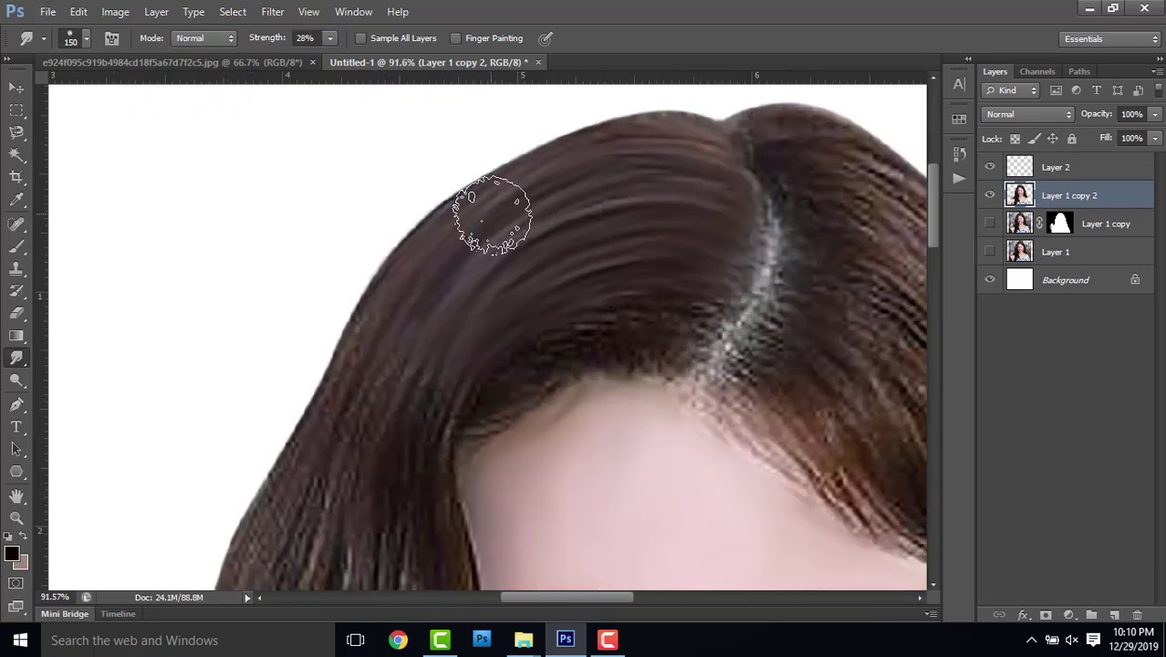
- Smudge the hair beside the eye and down toward the shoulder and hand into smooth strands
left_click_drag(385, 404, 456, 233)
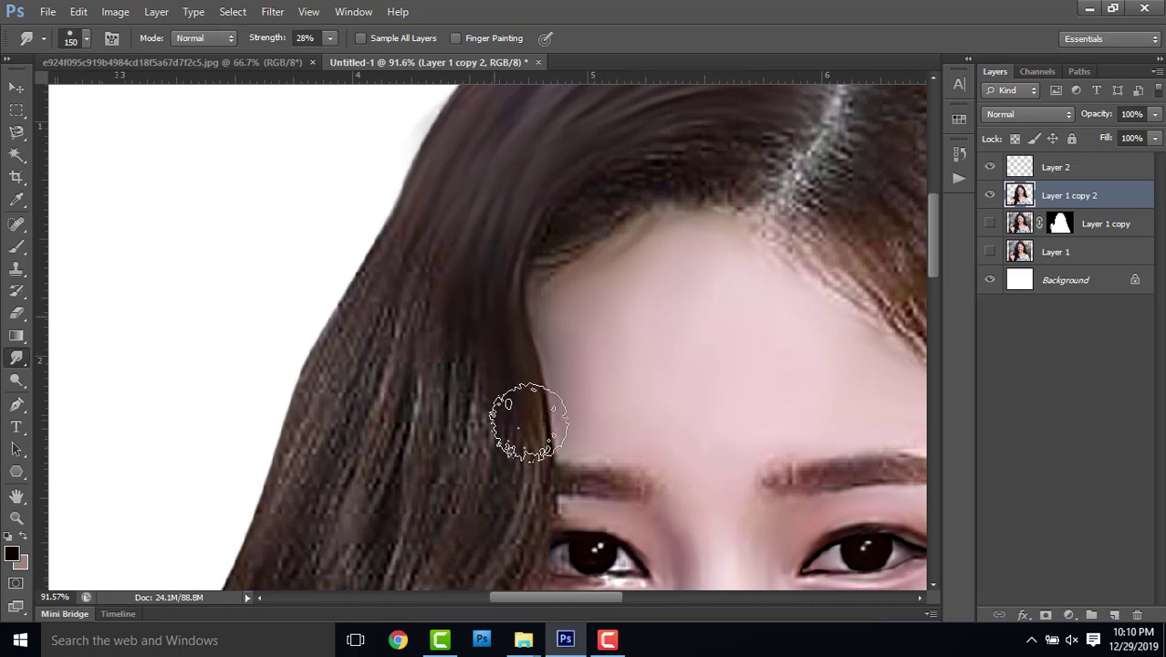
scroll(568, 307, "up", 3)
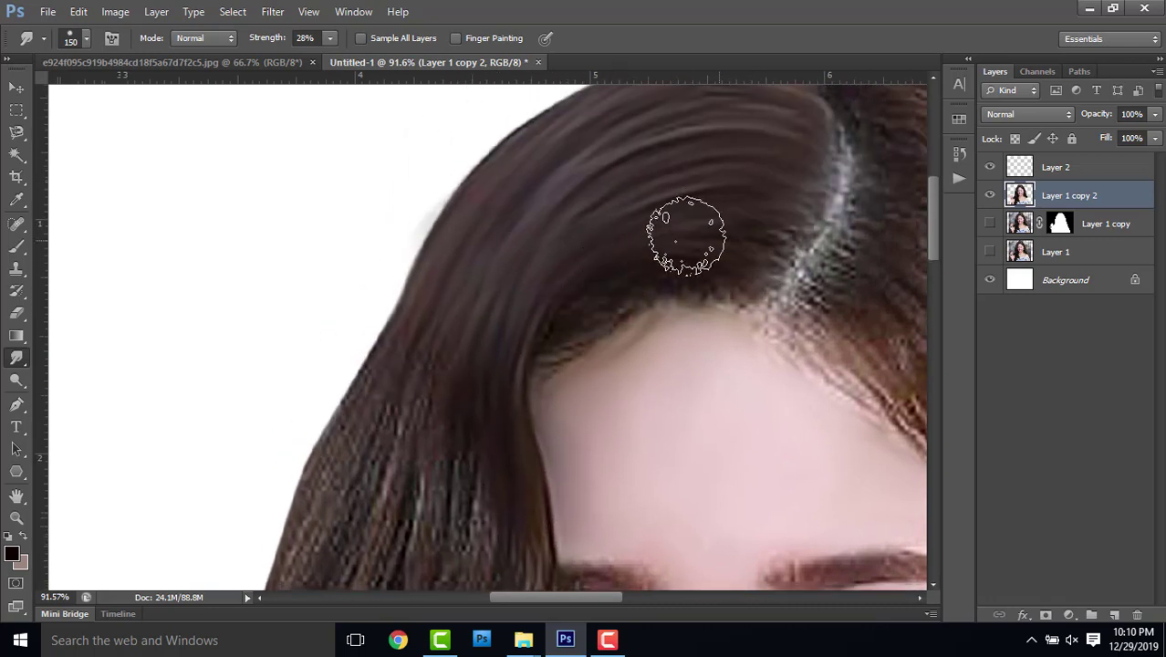
left_click_drag(686, 239, 622, 278)
left_click_drag(567, 359, 629, 211)
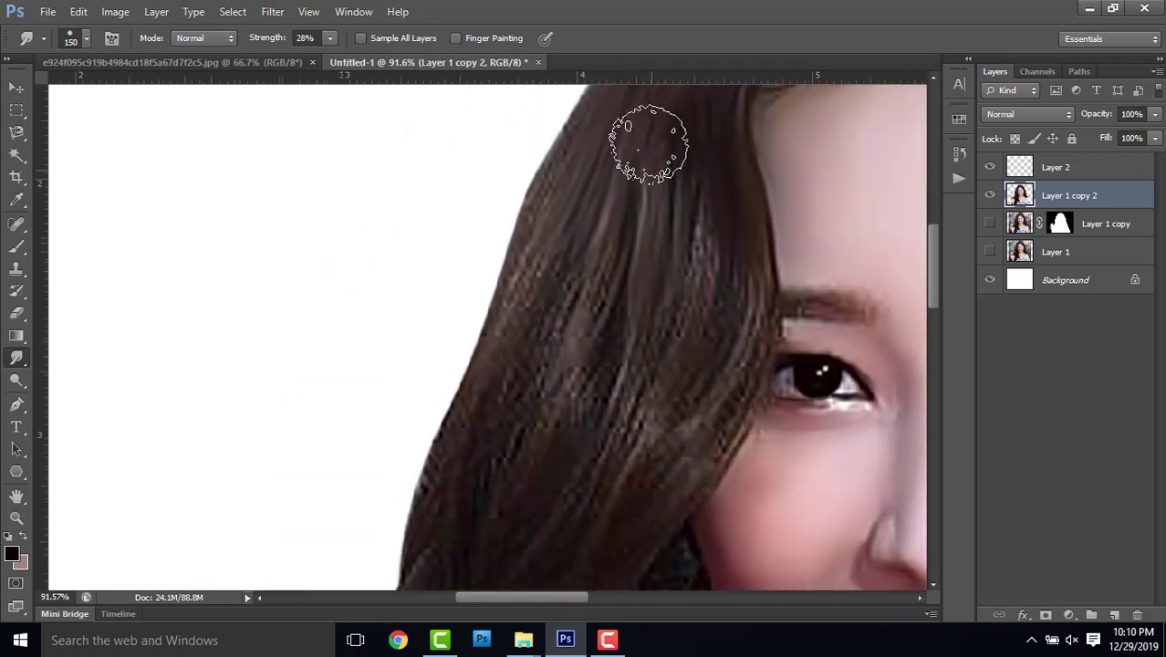
mouse_move(698, 312)
left_mouse_down()
mouse_move(708, 213)
mouse_move(724, 308)
mouse_move(619, 430)
mouse_move(655, 198)
left_mouse_up()
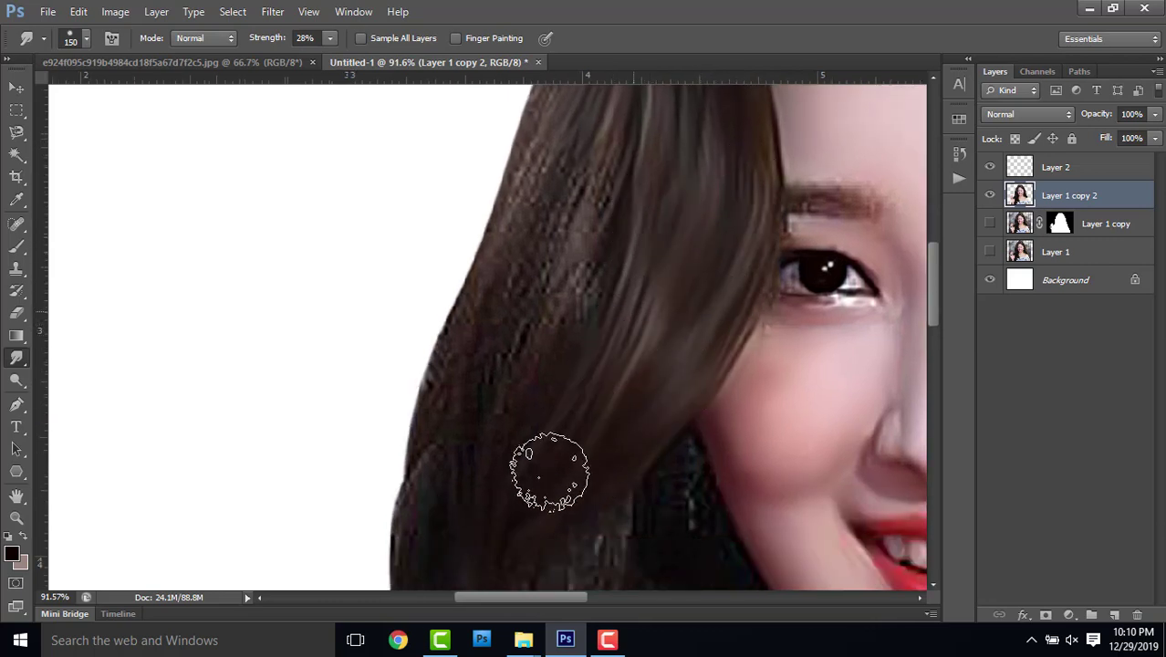
left_click_drag(672, 263, 676, 377)
left_click_drag(591, 349, 559, 461)
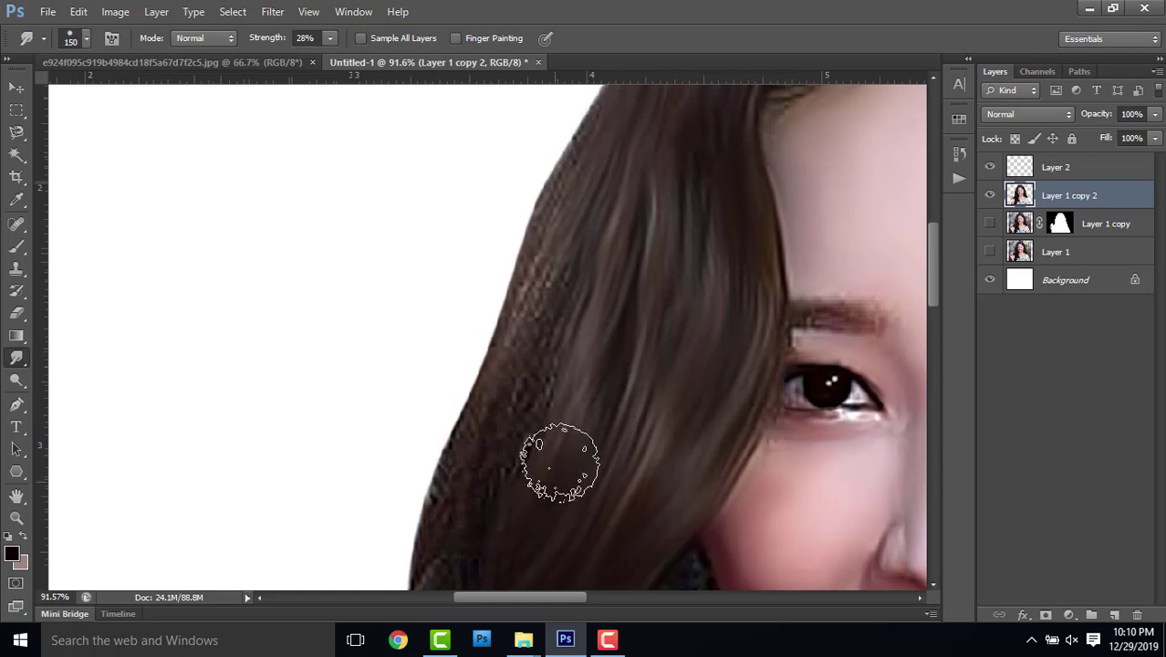
mouse_move(548, 268)
left_mouse_down()
mouse_move(672, 312)
mouse_move(722, 146)
left_mouse_up()
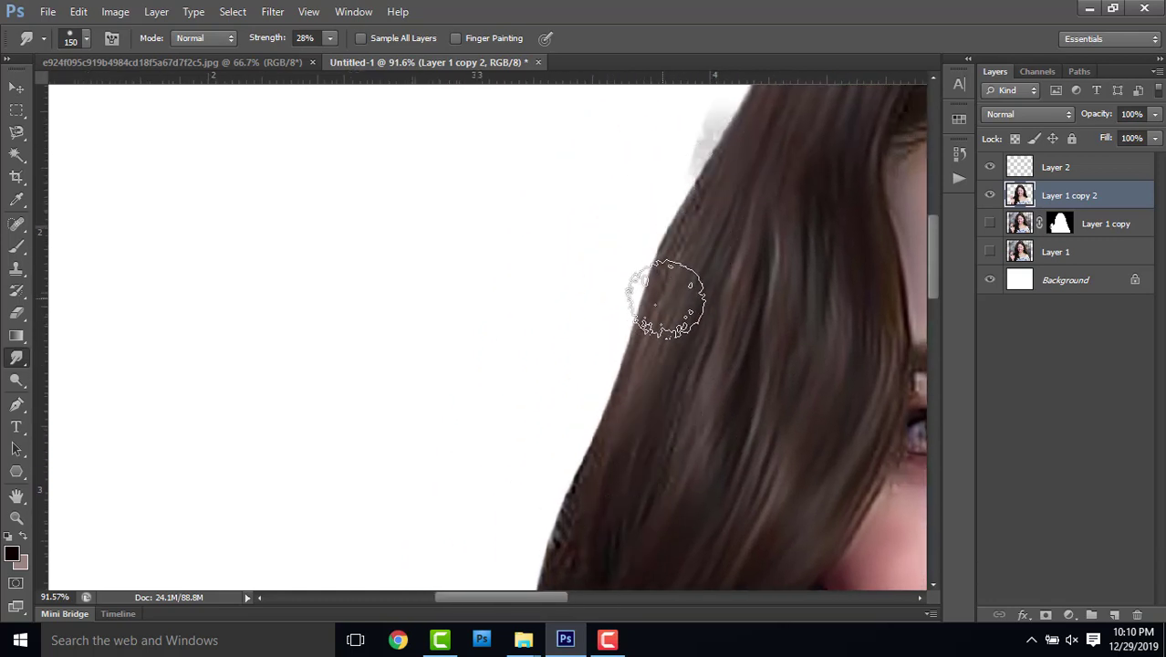
left_click_drag(728, 325, 735, 138)
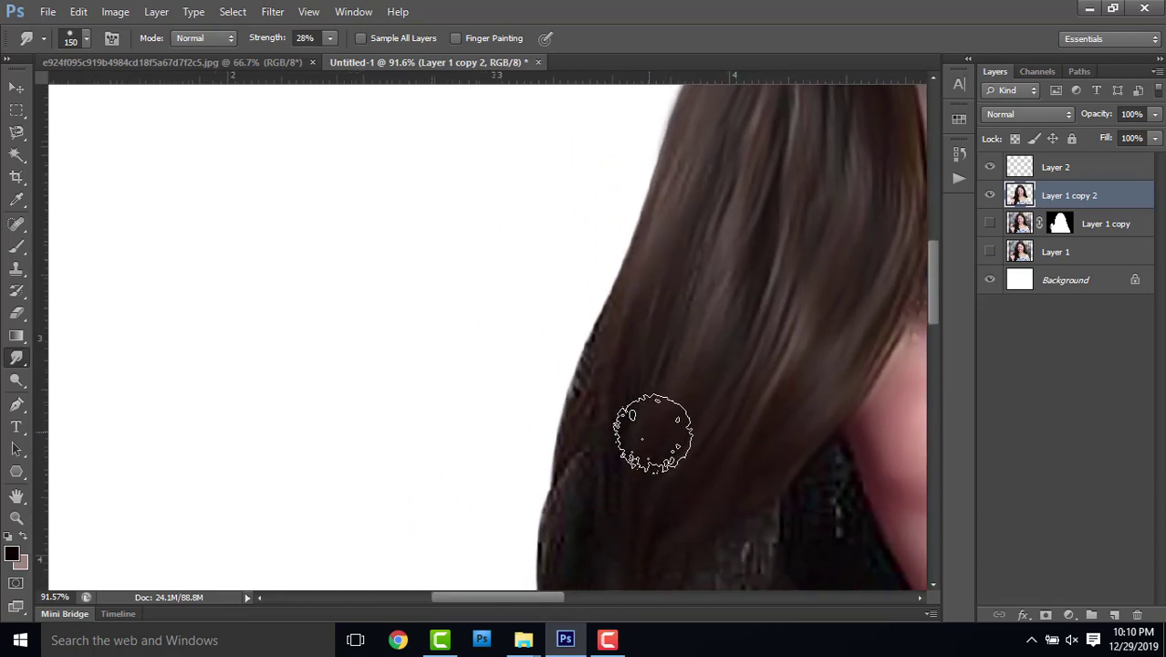
left_click_drag(651, 424, 632, 260)
left_click_drag(644, 396, 657, 328)
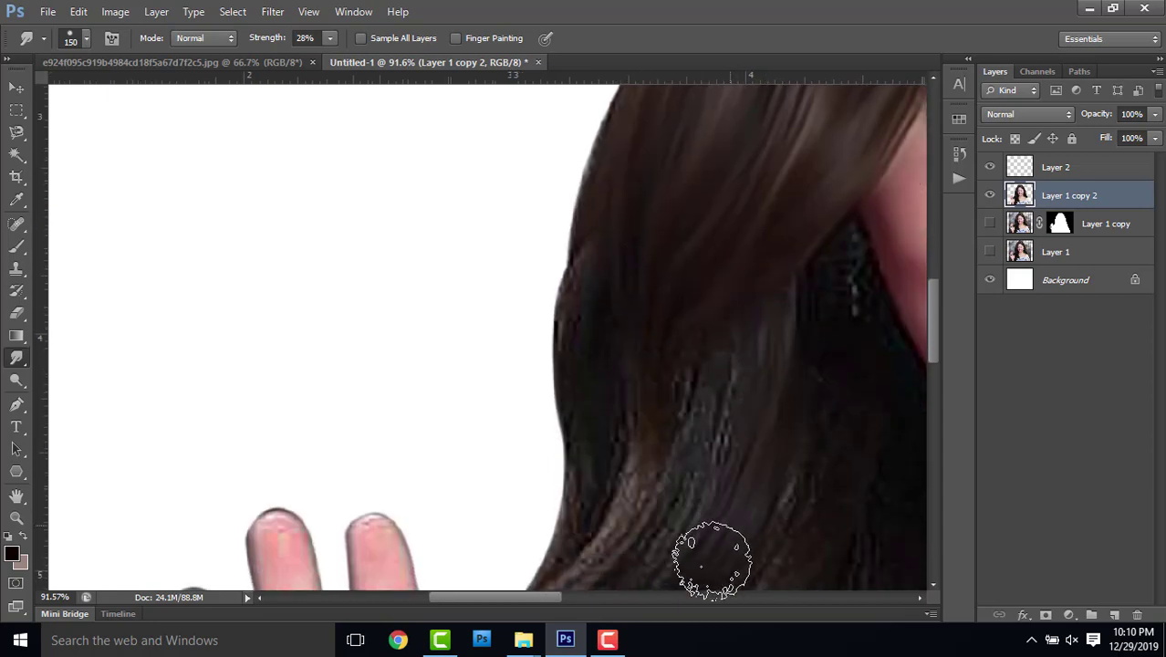
left_click_drag(830, 370, 747, 282)
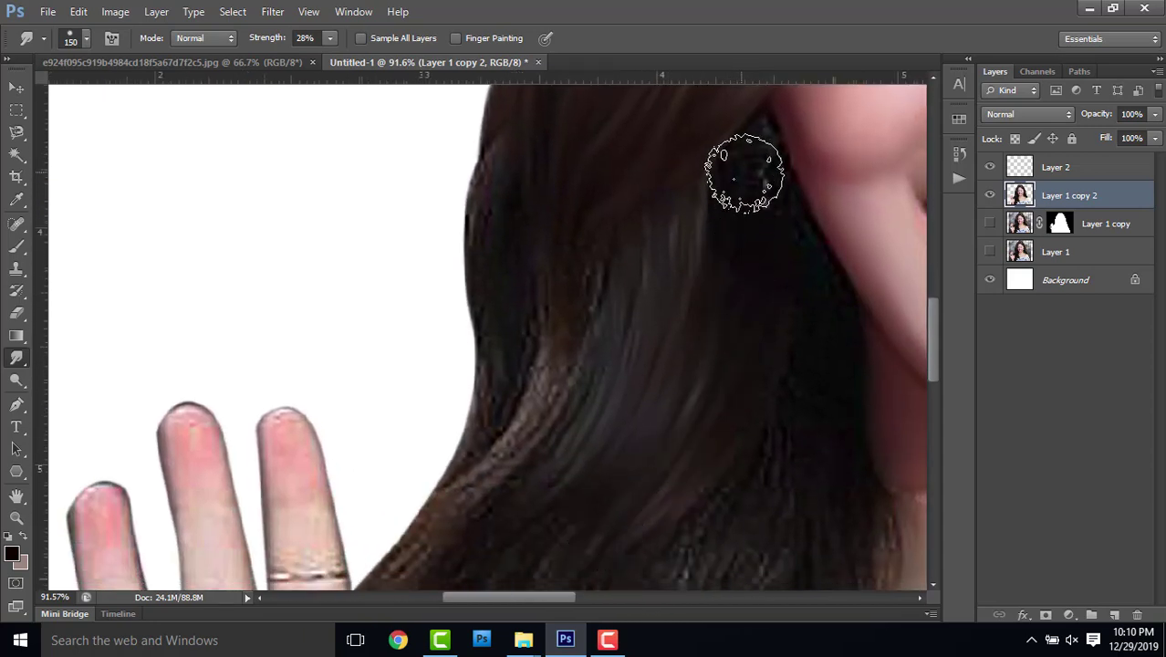
left_click_drag(770, 351, 723, 208)
left_click_drag(773, 334, 739, 234)
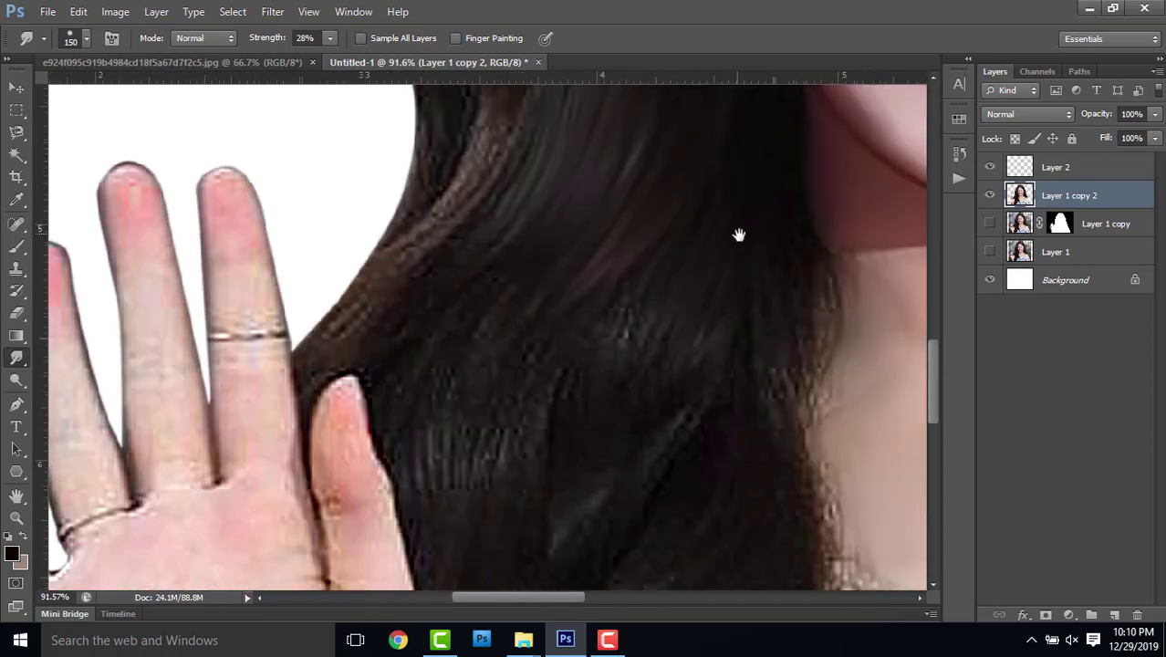
left_click_drag(668, 286, 707, 185)
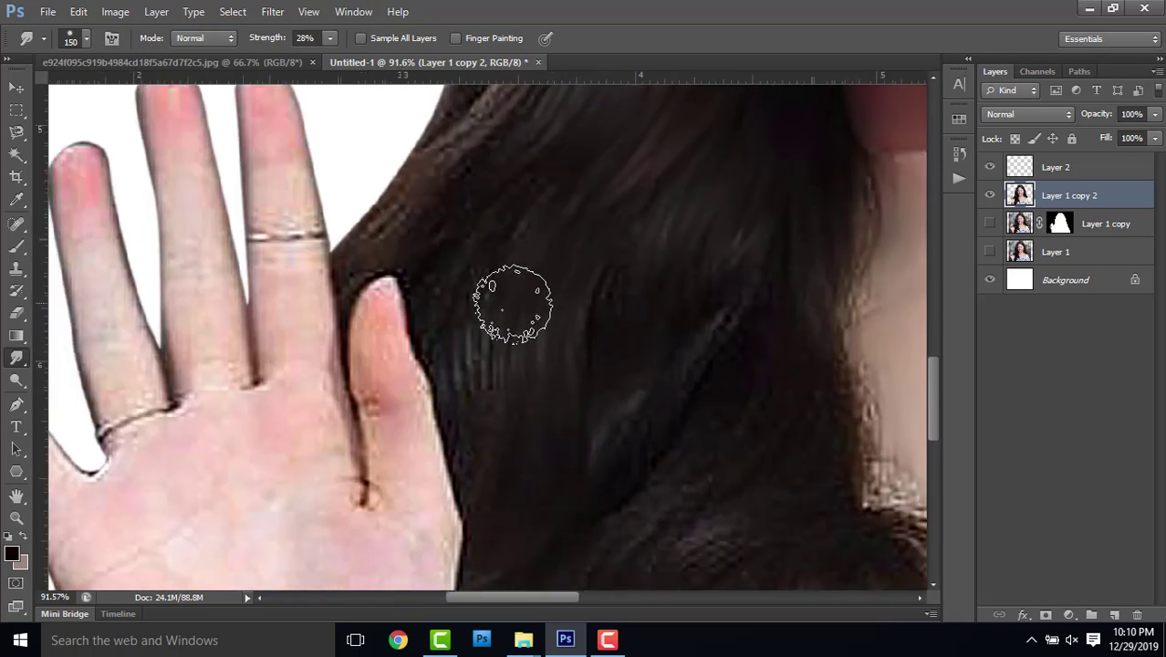
left_click_drag(532, 292, 548, 473)
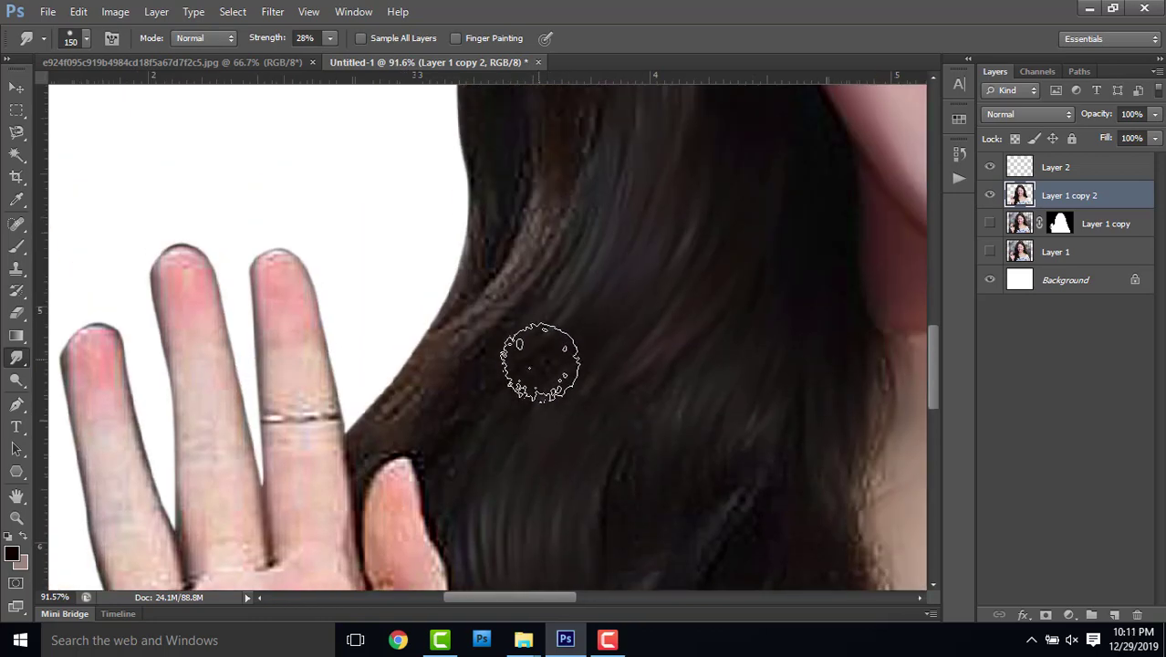
left_click_drag(575, 294, 556, 446)
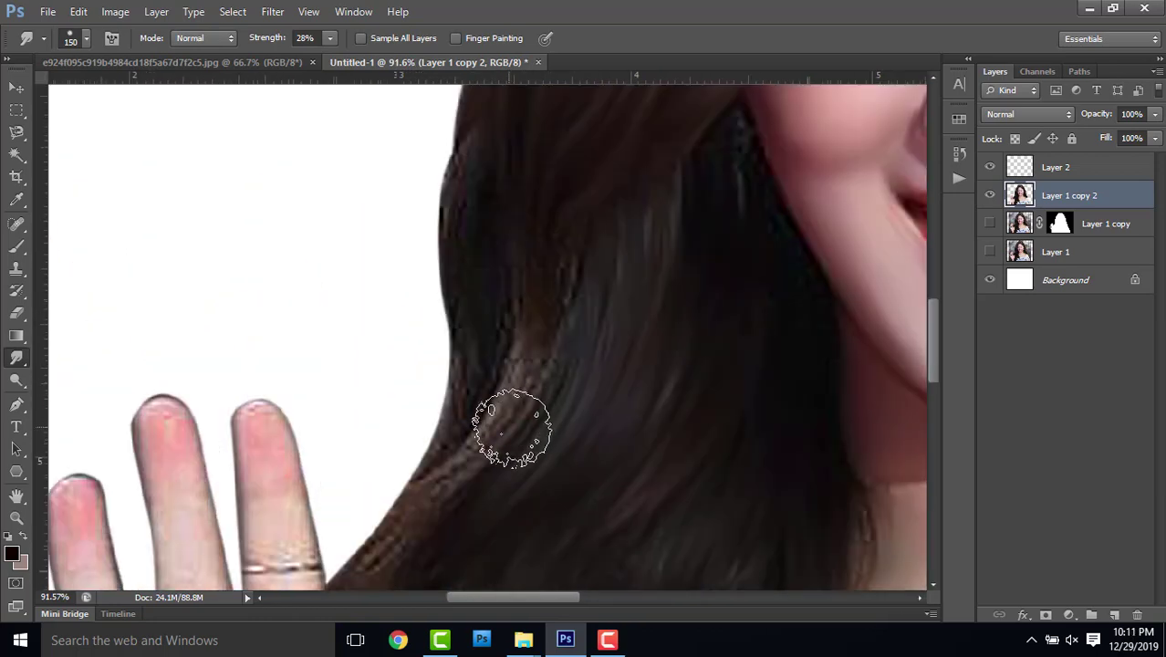
left_click_drag(529, 352, 533, 440)
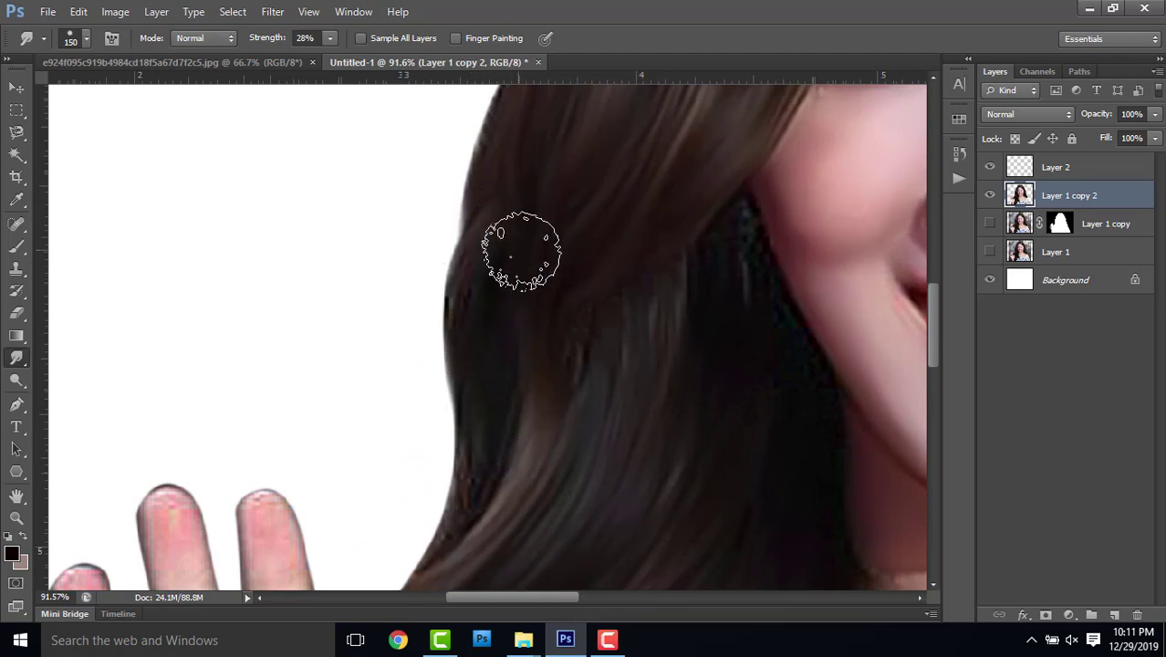
- Smudge the hair by the forehead, earring and neck, feathering its outer edge into soft strands
scroll(511, 301, "down", 3)
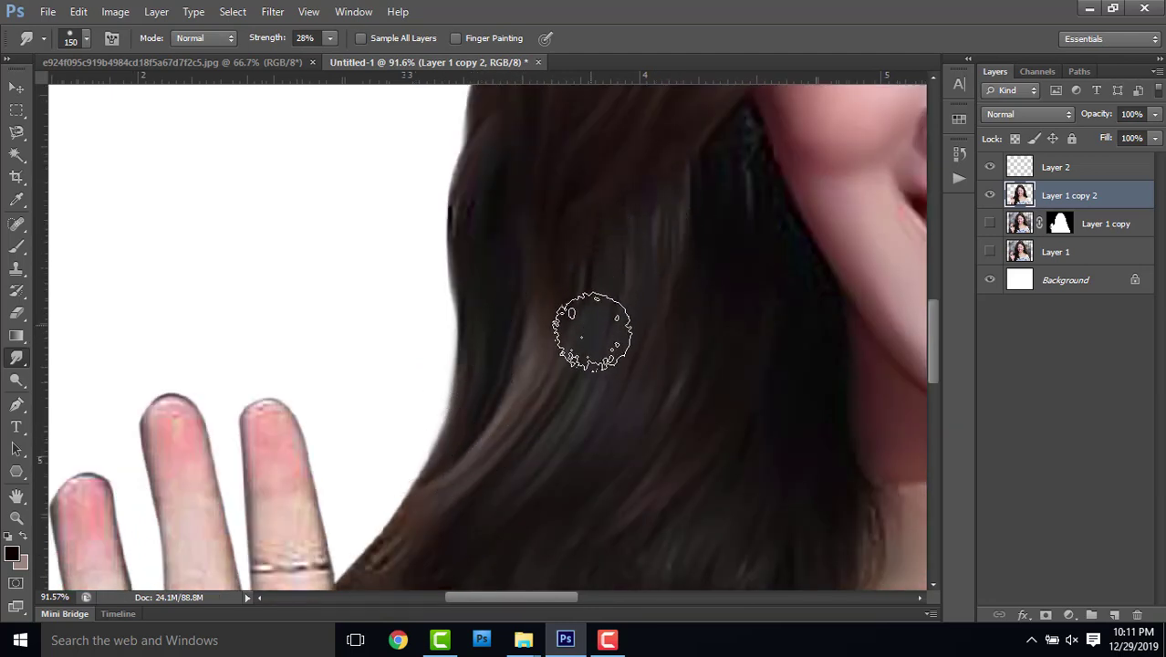
left_click_drag(591, 326, 543, 399)
left_click_drag(572, 446, 577, 314)
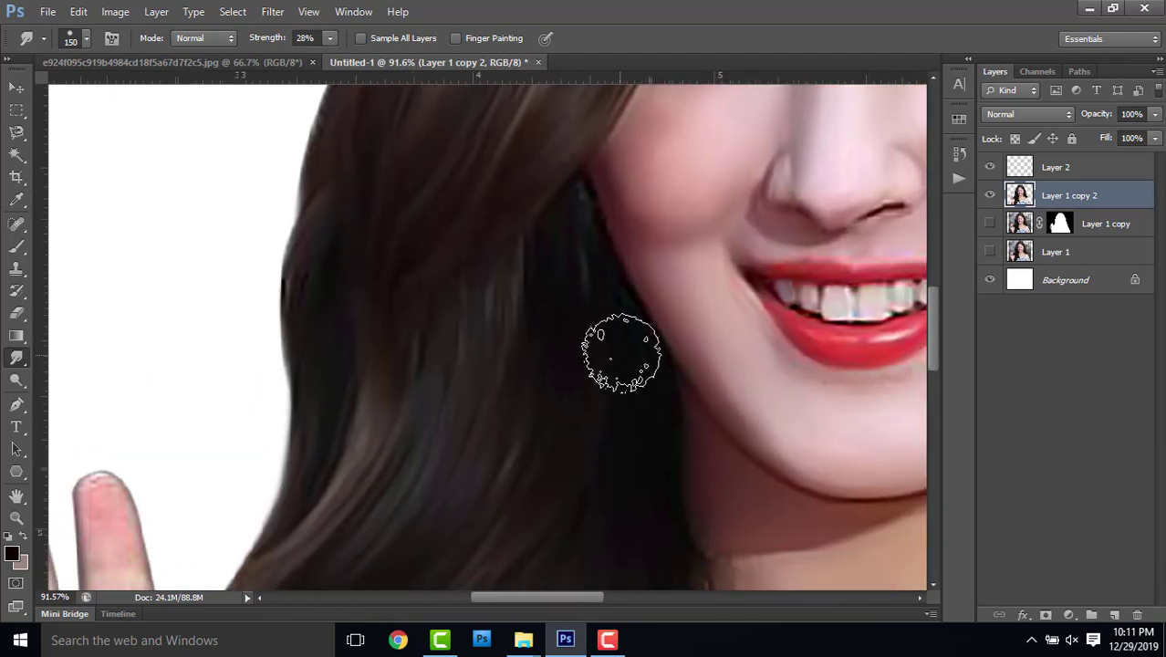
scroll(604, 294, "up", 5)
scroll(604, 256, "up", 2)
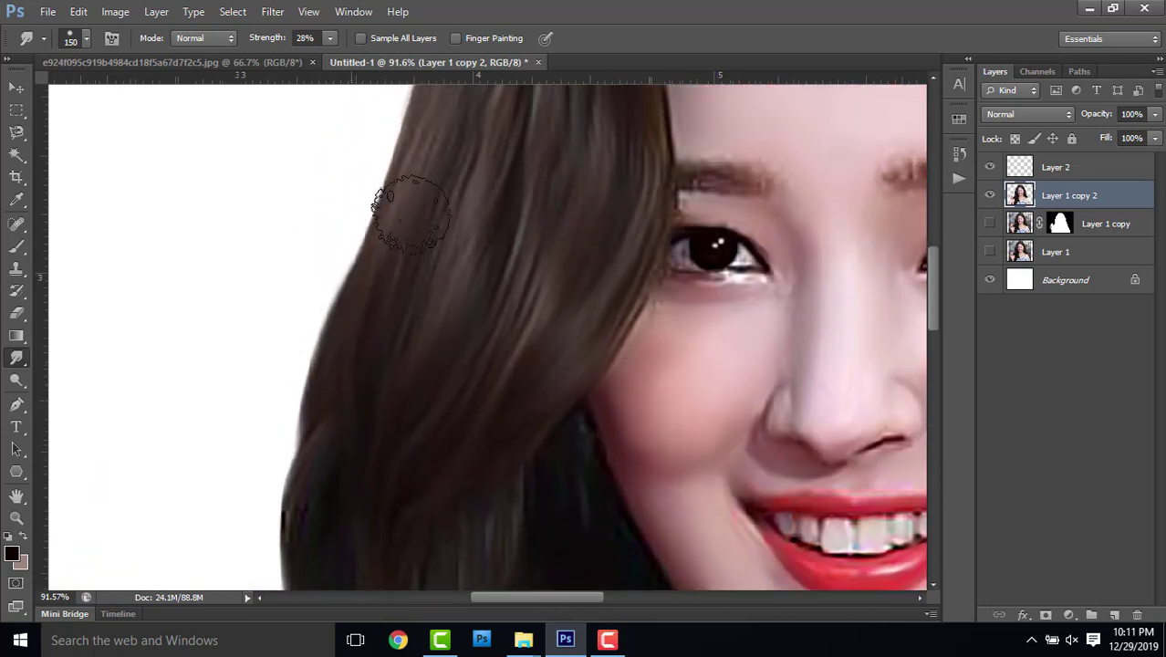
scroll(411, 212, "up", 5)
scroll(433, 421, "up", 1)
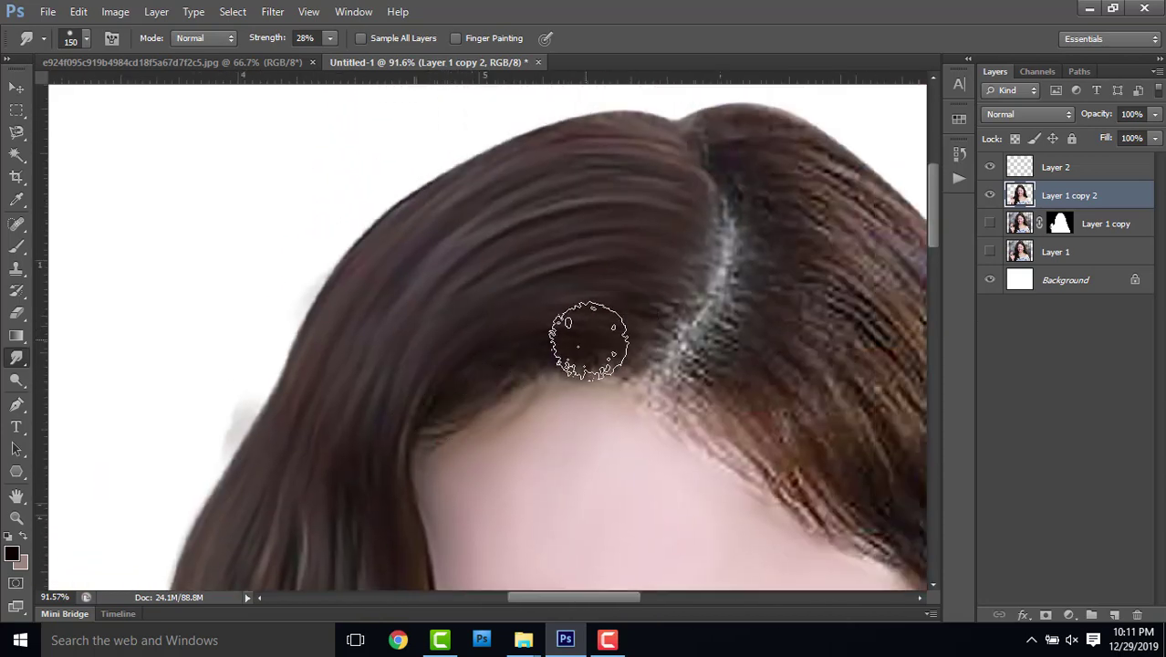
scroll(624, 334, "up", 1)
scroll(602, 365, "right", 5)
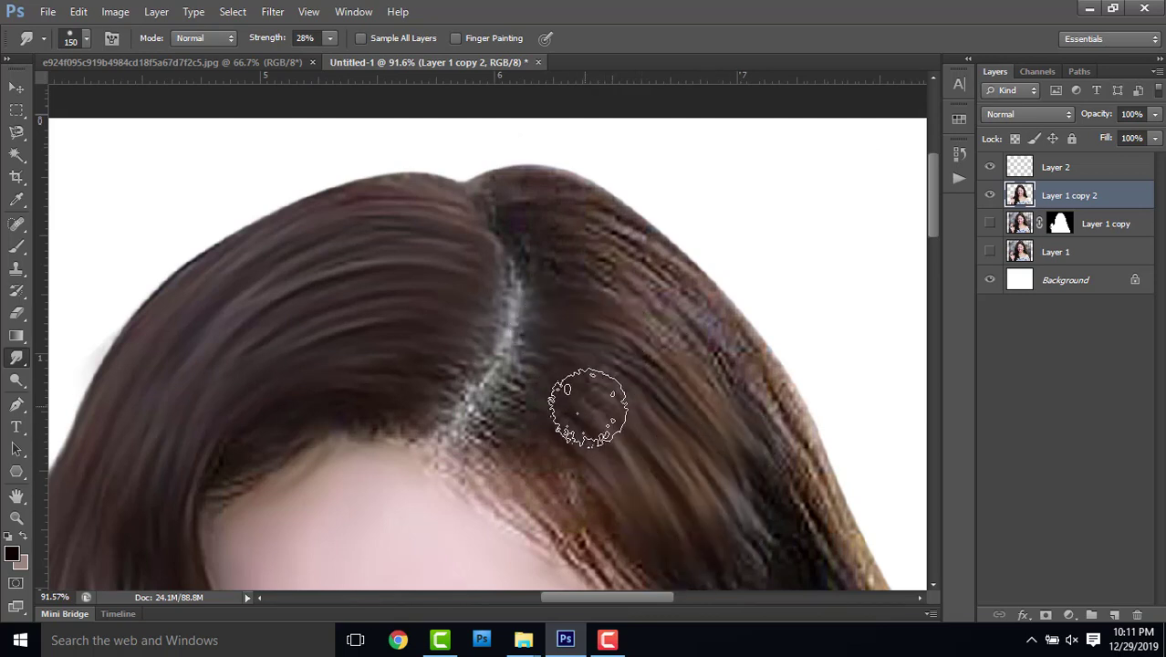
scroll(538, 393, "right", 2)
scroll(534, 411, "up", 3)
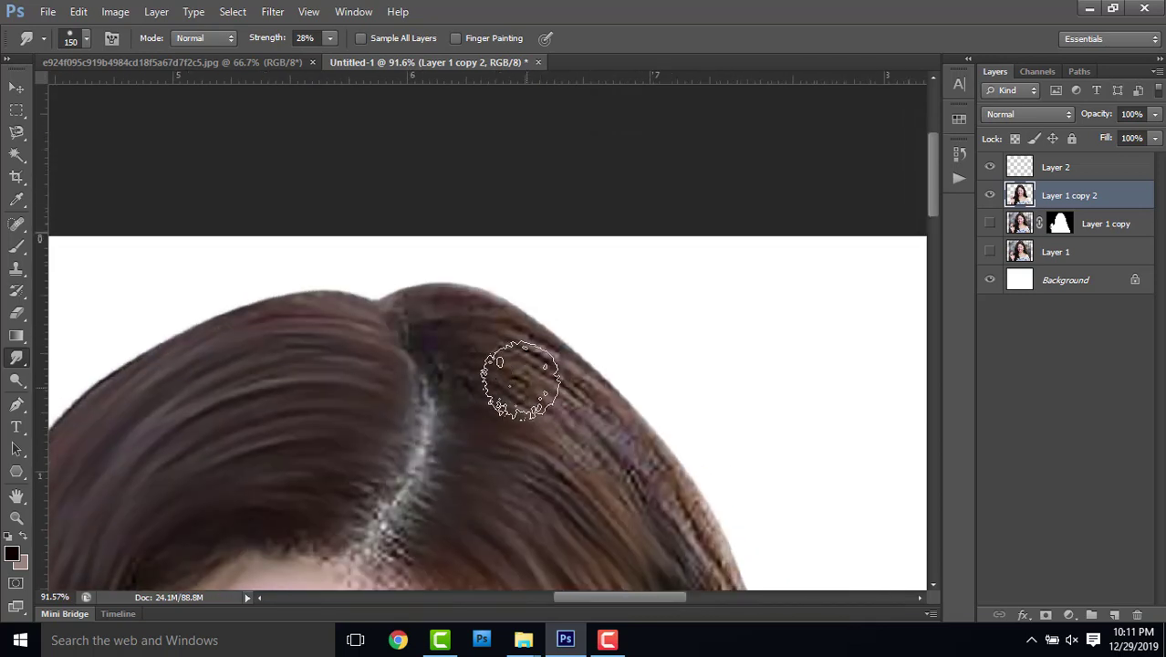
scroll(593, 382, "down", 4)
scroll(594, 383, "right", 2)
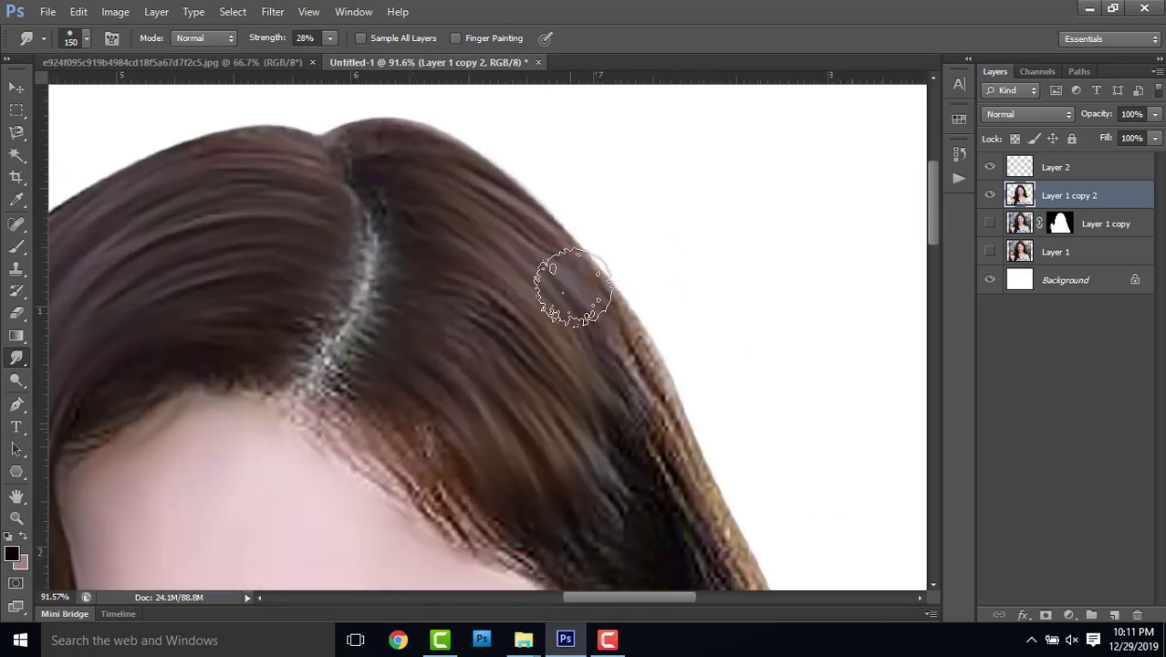
scroll(654, 435, "down", 3)
scroll(654, 436, "right", 2)
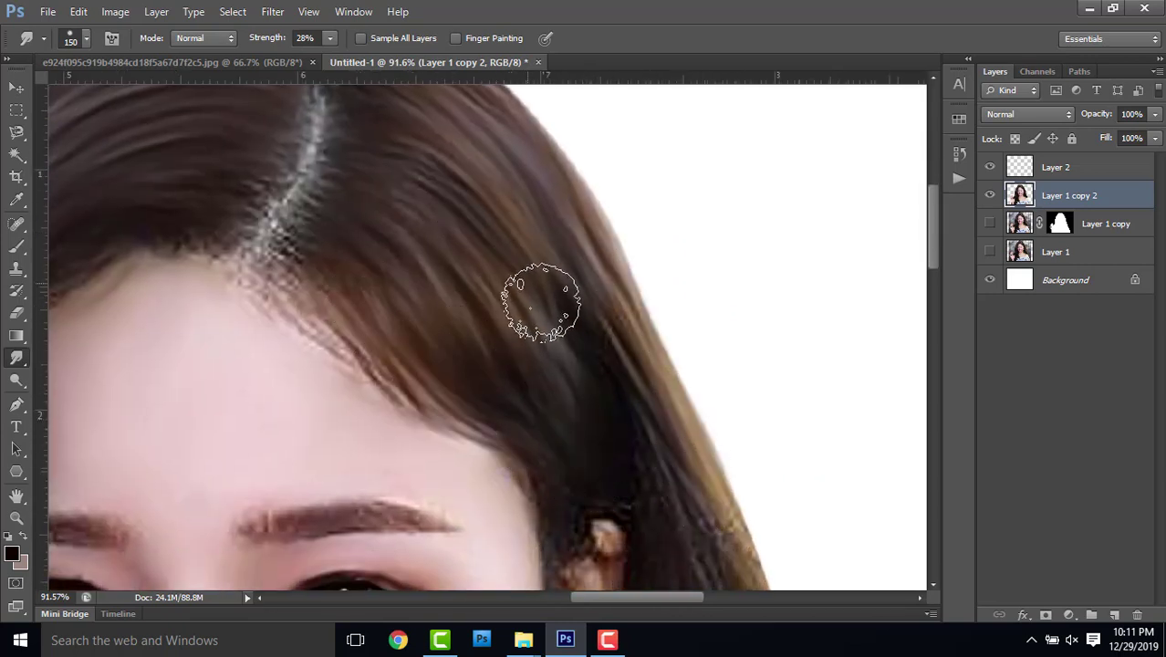
left_click_drag(538, 319, 508, 150)
left_click_drag(624, 293, 572, 169)
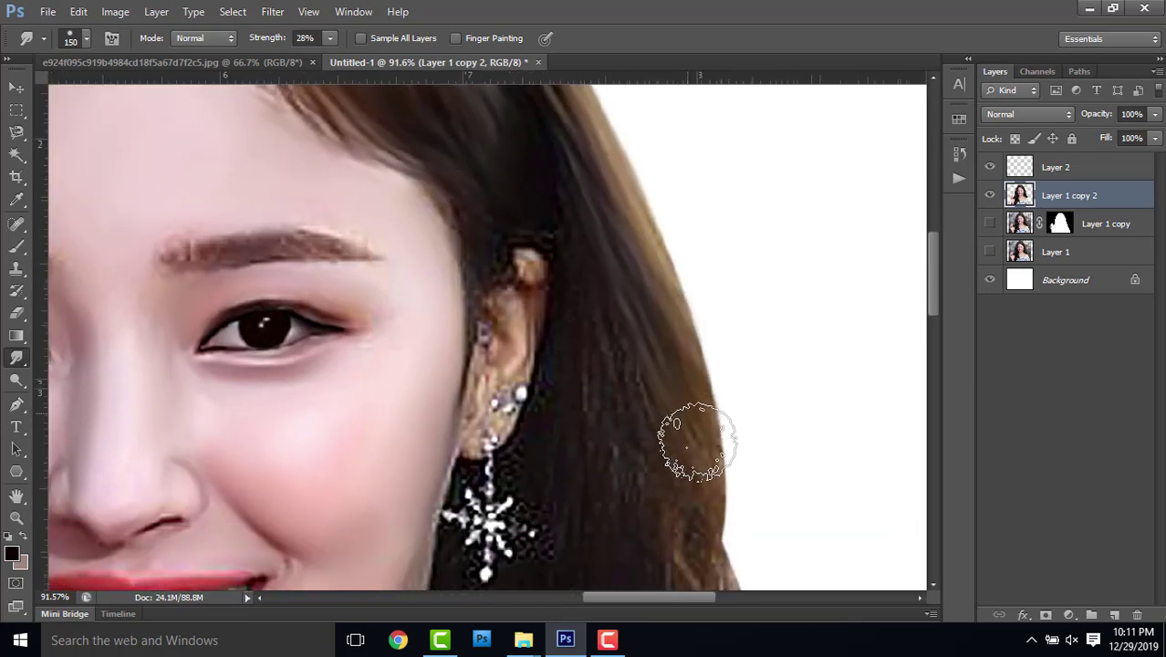
left_click_drag(689, 442, 610, 259)
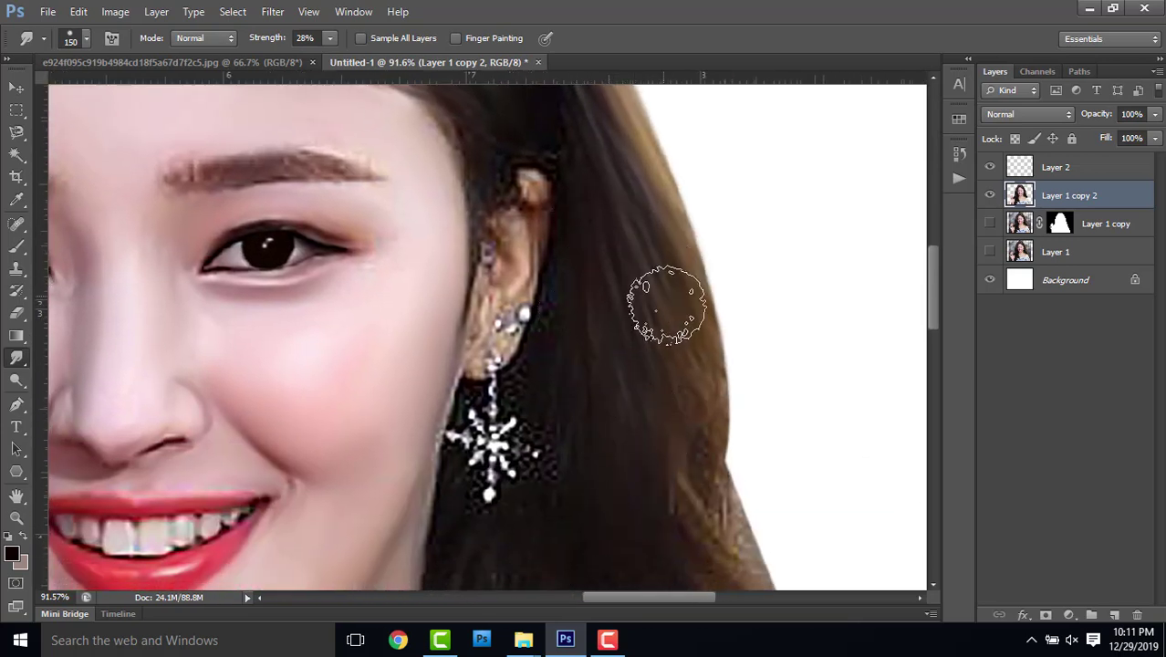
left_click_drag(710, 529, 646, 260)
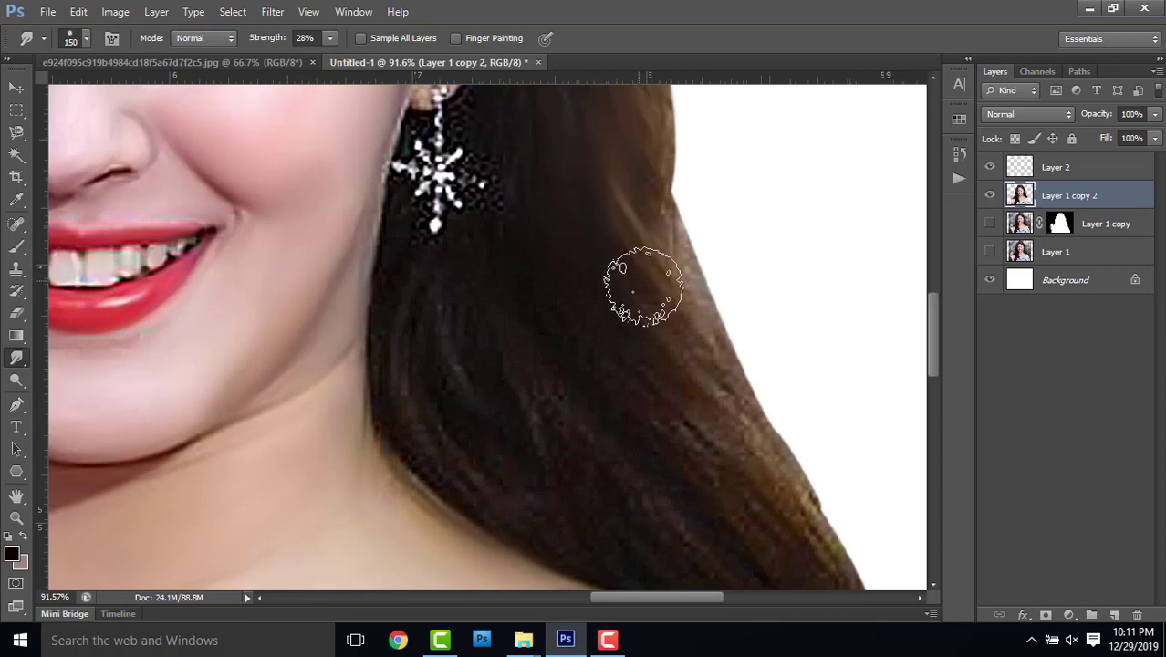
left_click_drag(694, 387, 671, 338)
left_click_drag(738, 396, 817, 495)
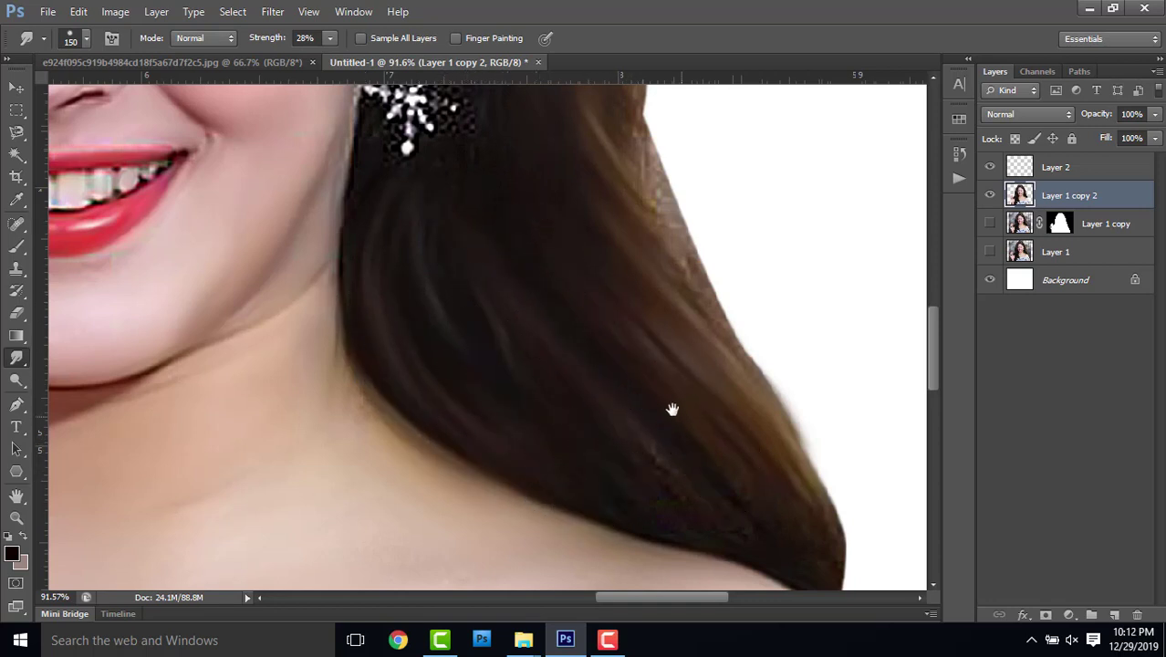
left_click_drag(672, 410, 554, 318)
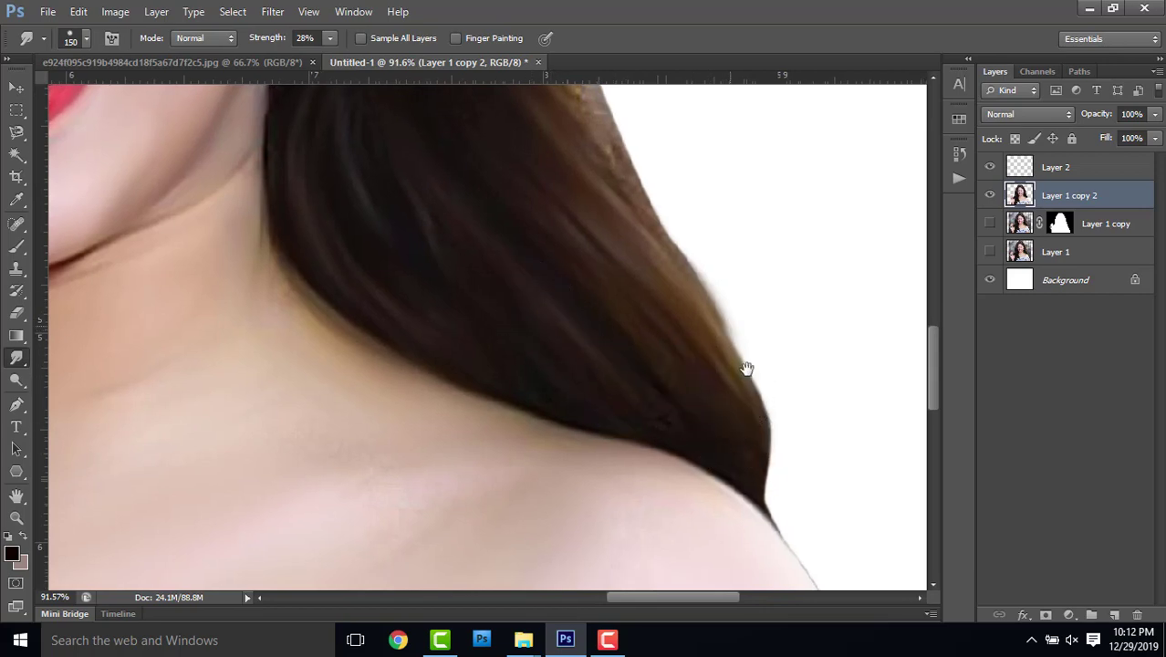
mouse_move(734, 335)
left_mouse_down()
mouse_move(758, 381)
mouse_move(489, 314)
left_mouse_up()
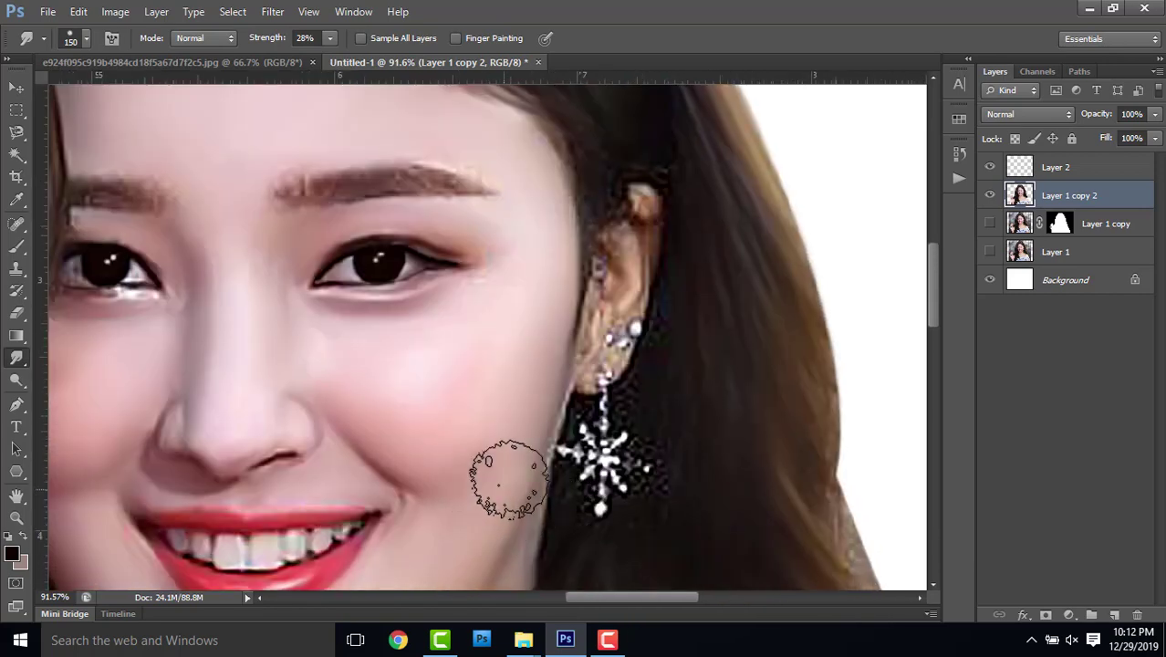
- Shrink the Smudge brush to 50 px and blend the eyebrow into a smooth stroke
scroll(271, 216, "down", 3)
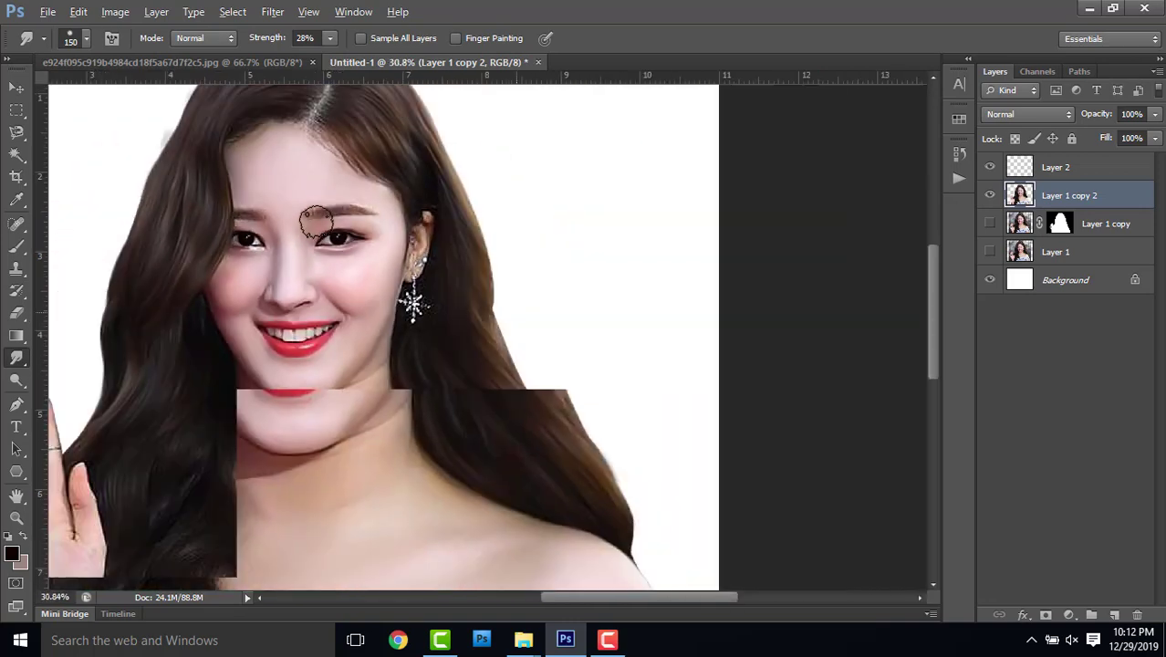
scroll(271, 217, "up", 3)
scroll(271, 216, "up", 2)
key("bracketleft")
key("bracketleft")
key("bracketleft")
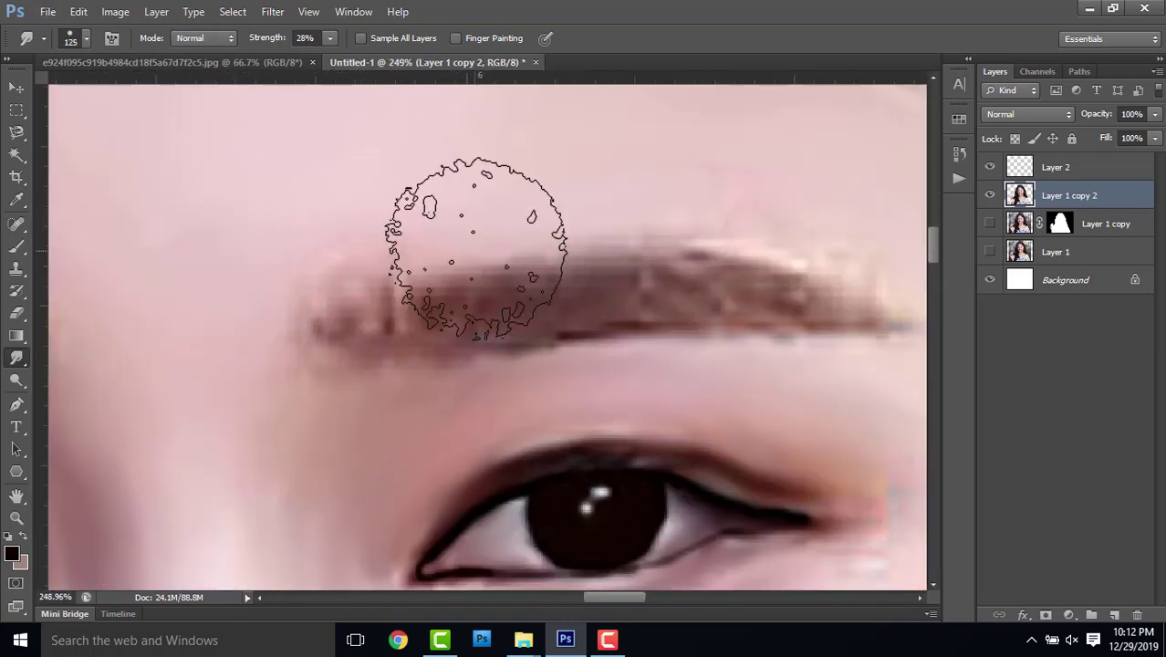
key("bracketleft")
key("bracketleft")
left_click_drag(431, 302, 872, 313)
left_click_drag(595, 324, 572, 319)
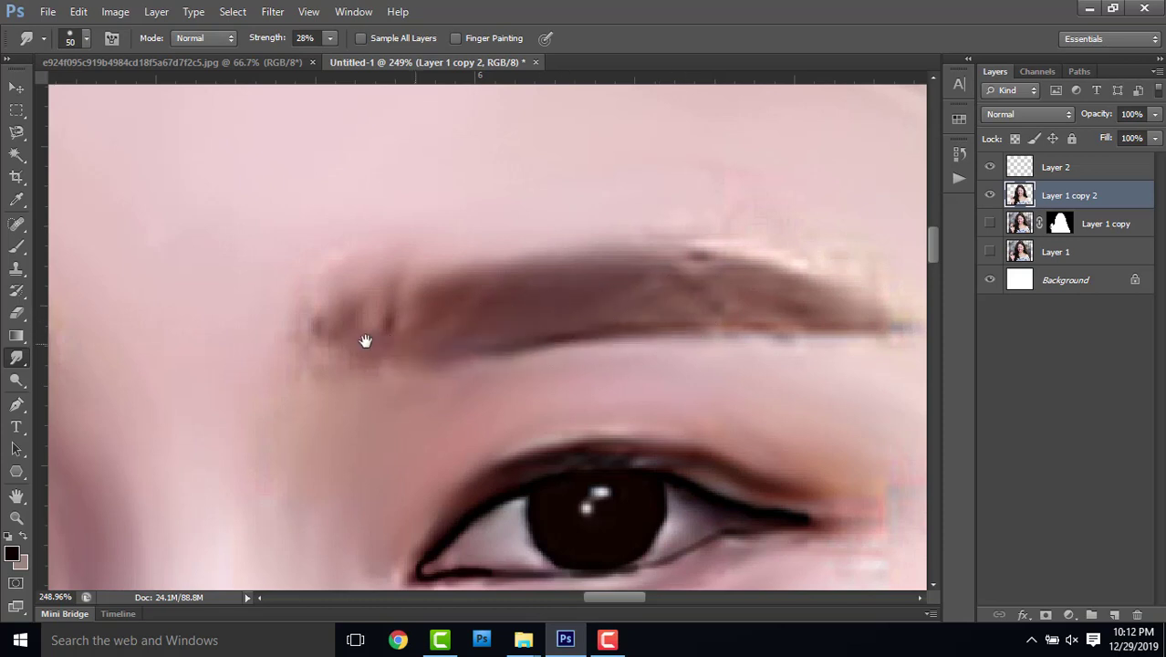
left_click_drag(365, 341, 507, 372)
mouse_move(346, 333)
left_mouse_down()
mouse_move(451, 351)
mouse_move(426, 341)
mouse_move(481, 292)
mouse_move(381, 363)
left_mouse_up()
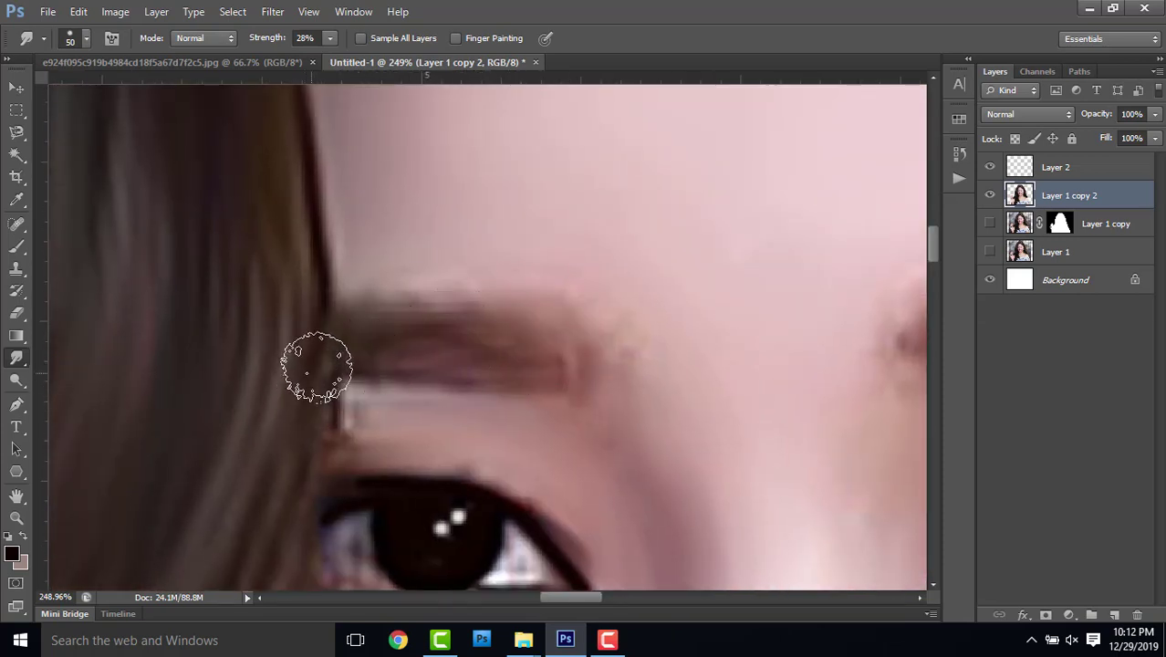
- Zoom into the eye and reduce the brush size for the eye white
scroll(333, 385, "down", 2)
scroll(421, 281, "down", 2)
scroll(401, 374, "up", 5)
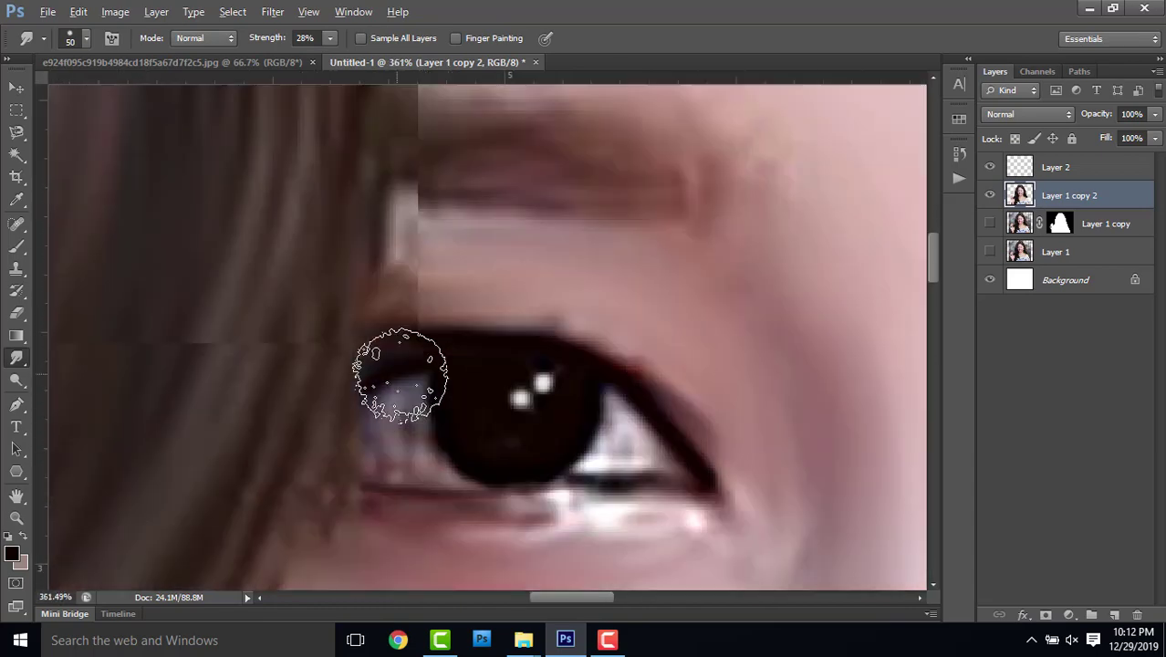
scroll(402, 374, "up", 3)
key("bracketleft")
key("bracketleft")
key("bracketleft")
key("bracketleft")
key("bracketleft")
key("bracketleft")
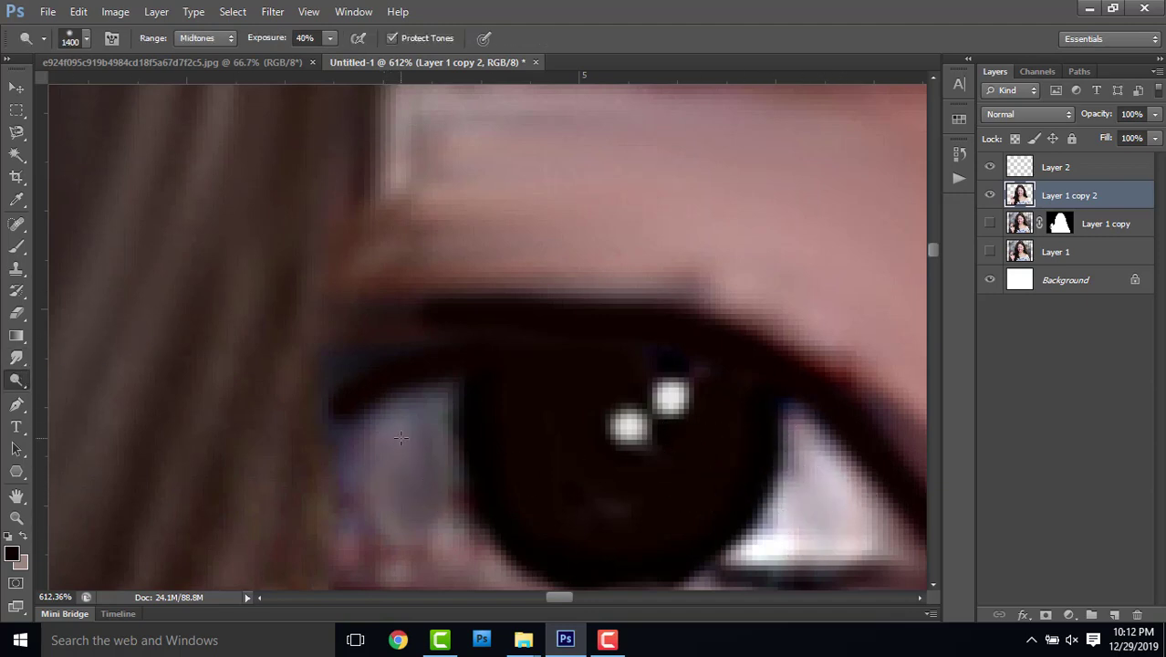
- Dodge the white of the left eye at Midtones, 40% exposure, with a smaller brush
key("bracketleft")
key("bracketleft")
key("bracketleft")
key("bracketleft")
key("bracketleft")
key("bracketleft")
mouse_move(396, 437)
left_mouse_down()
mouse_move(422, 419)
mouse_move(431, 540)
left_mouse_up()
mouse_move(824, 472)
left_mouse_down()
mouse_move(804, 493)
mouse_move(698, 443)
mouse_move(559, 448)
left_mouse_up()
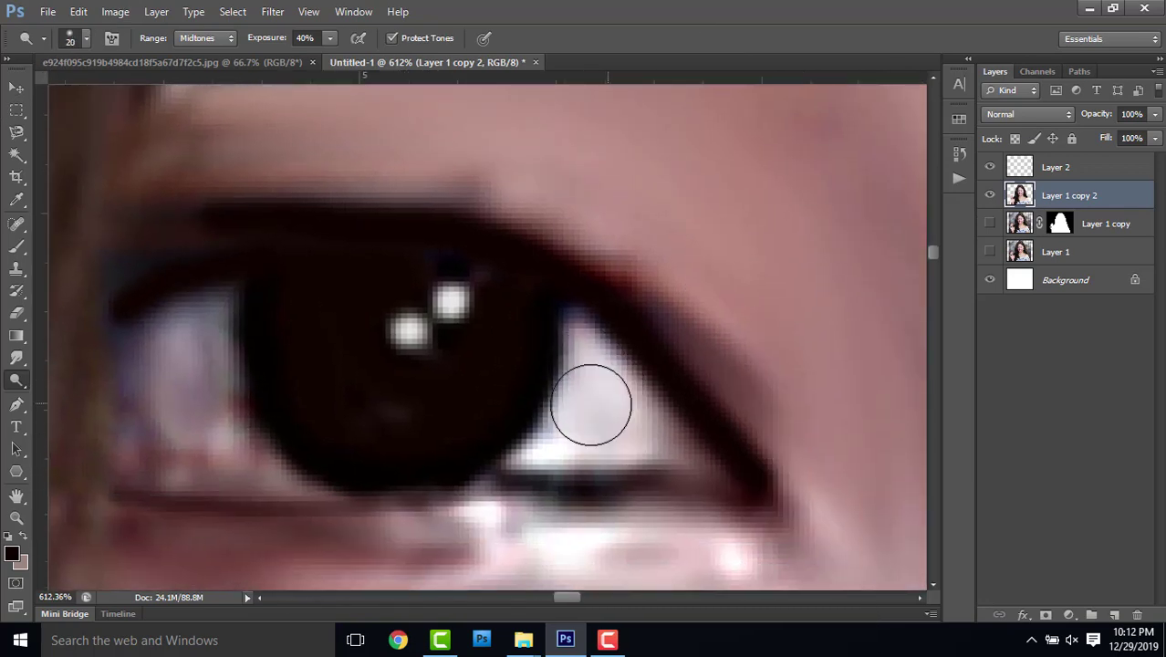
mouse_move(156, 334)
left_mouse_down()
mouse_move(203, 377)
mouse_move(198, 412)
mouse_move(190, 362)
mouse_move(209, 404)
left_mouse_up()
- Lighten the eye white at the far corner and beside the iris, then zoom out
left_click_drag(546, 409, 73, 341)
left_click_drag(917, 429, 516, 409)
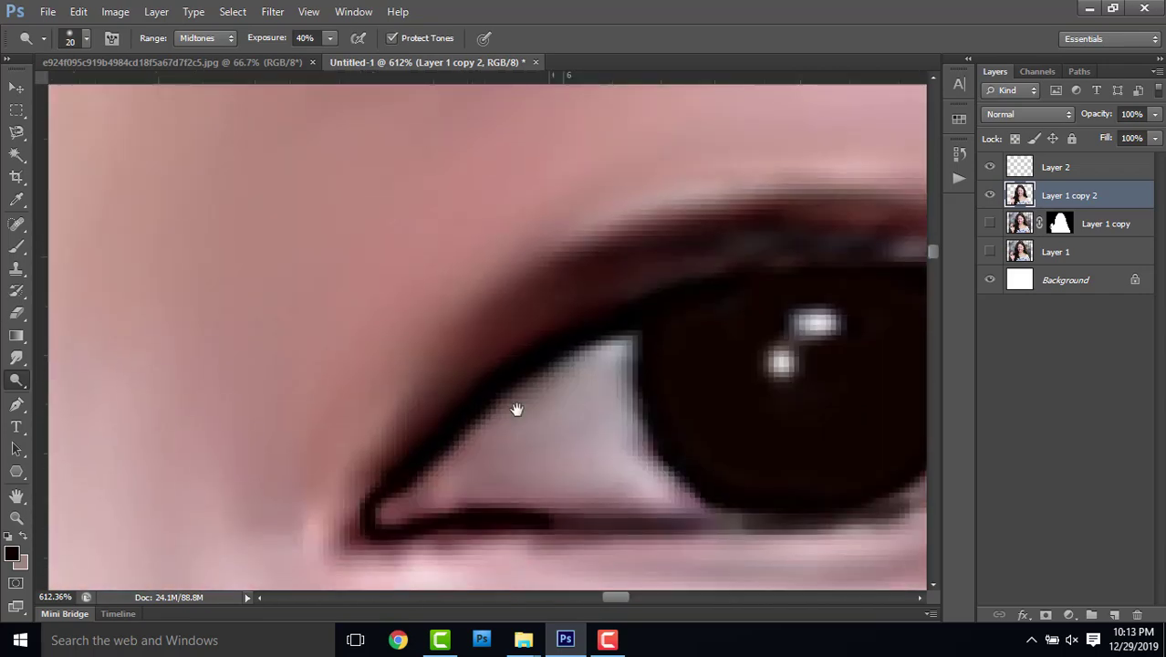
mouse_move(580, 465)
left_mouse_down()
mouse_move(573, 399)
mouse_move(599, 360)
mouse_move(639, 471)
mouse_move(287, 316)
left_mouse_up()
mouse_move(383, 289)
left_mouse_down()
mouse_move(448, 328)
mouse_move(382, 378)
mouse_move(395, 281)
left_mouse_up()
scroll(431, 302, "down", 5)
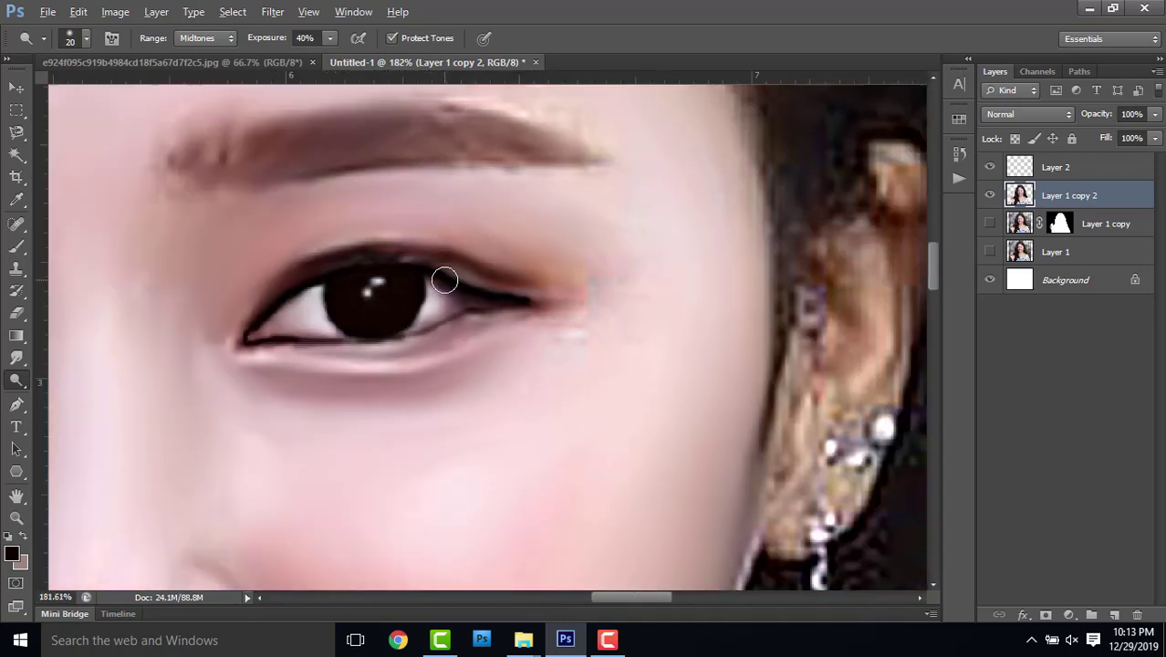
scroll(438, 283, "down", 2)
scroll(365, 288, "down", 1)
scroll(246, 319, "up", 3)
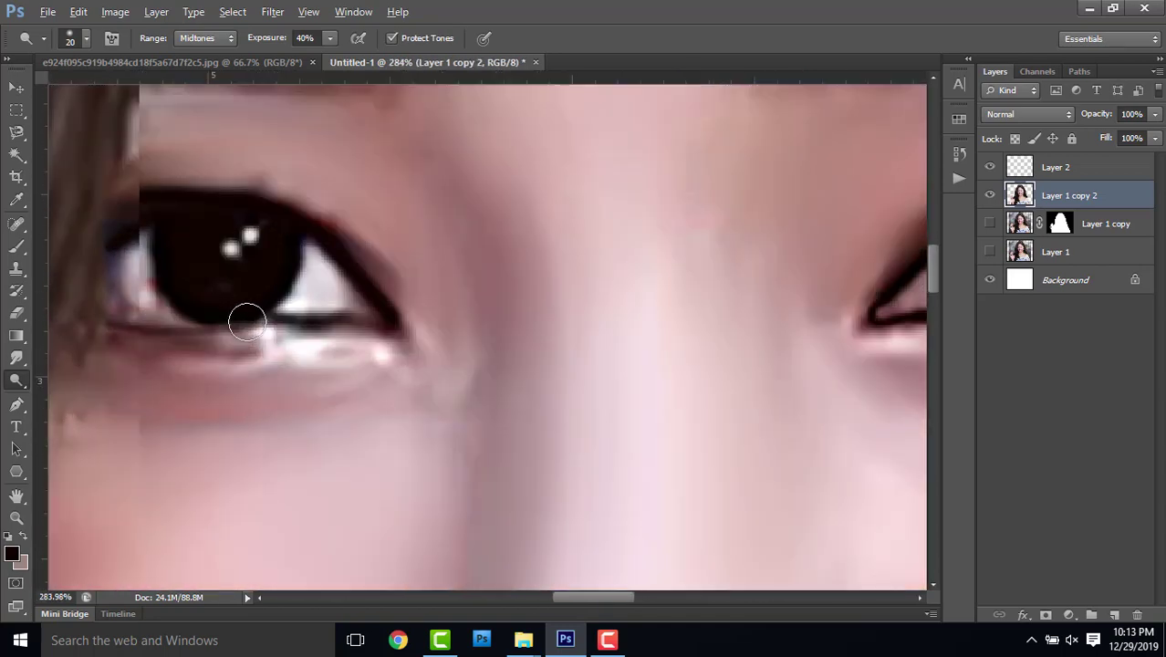
scroll(246, 320, "up", 2)
- Merge Layer 2 down into Layer 1 copy 2 with Ctrl+E
scroll(261, 363, "left", 5)
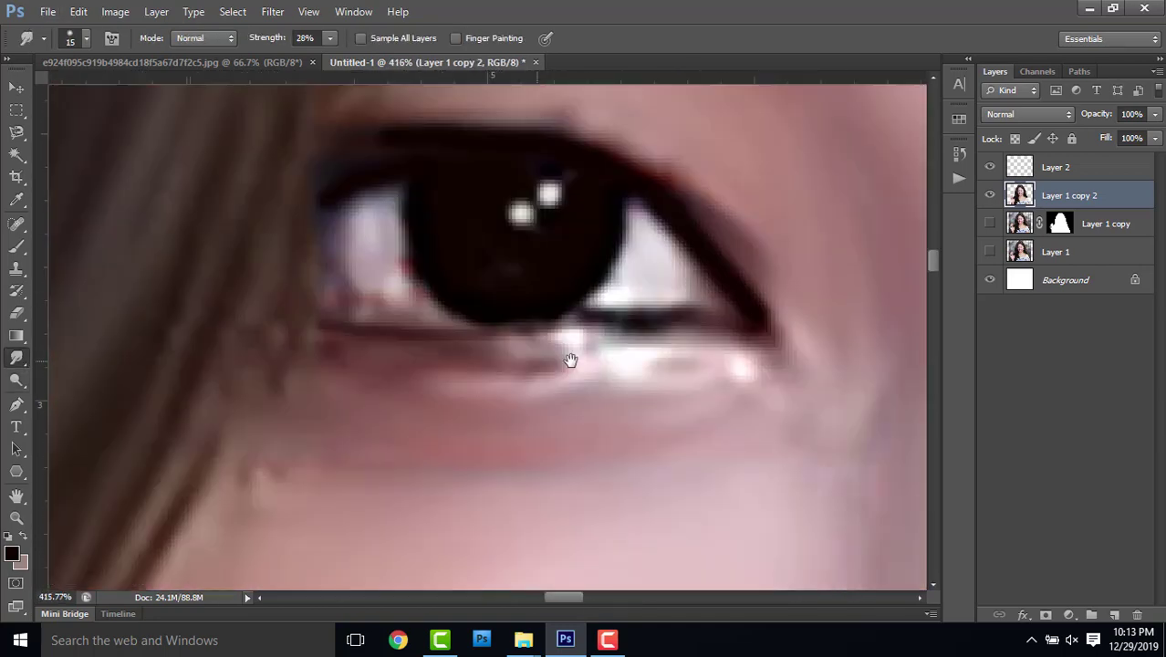
scroll(438, 354, "left", 1)
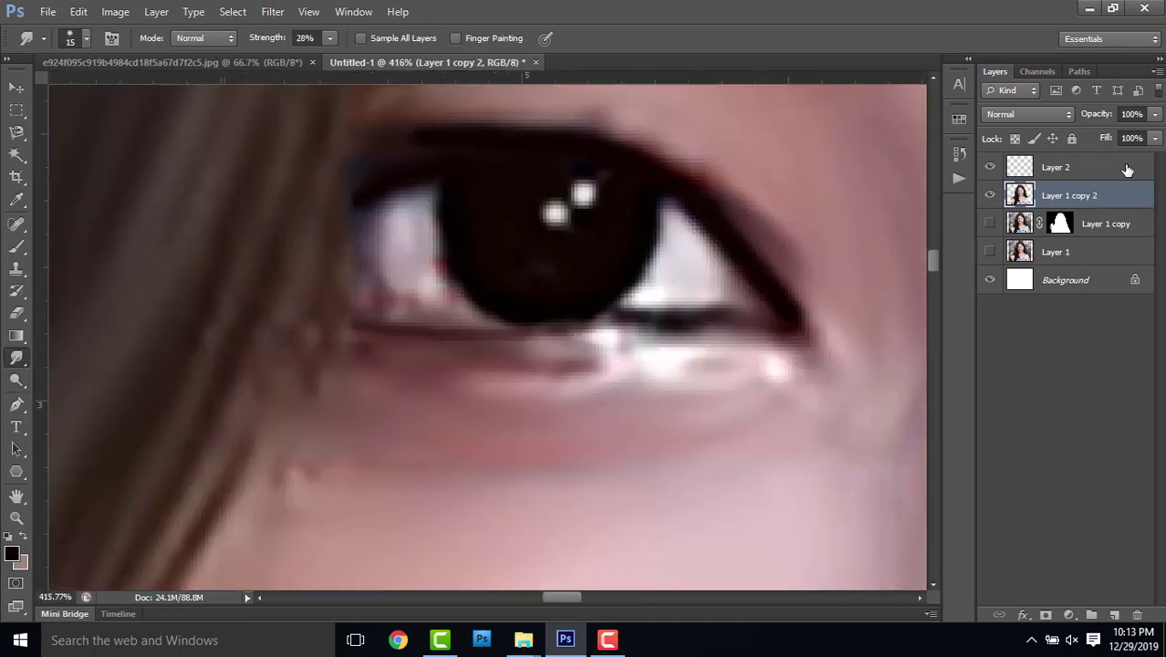
left_click(1102, 170, "shift")
key("ctrl+e")
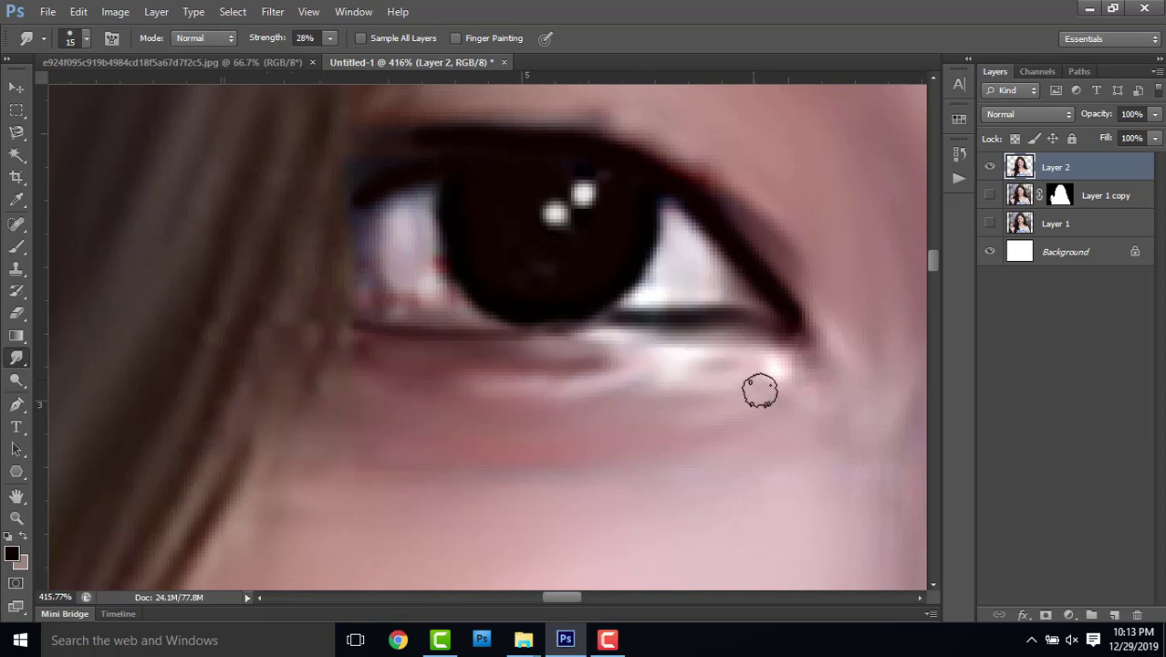
- Smudge the skin under the eye smoother and reduce the smudge brush to 15
scroll(807, 371, "down", 2)
scroll(651, 177, "up", 3)
scroll(612, 196, "up", 1)
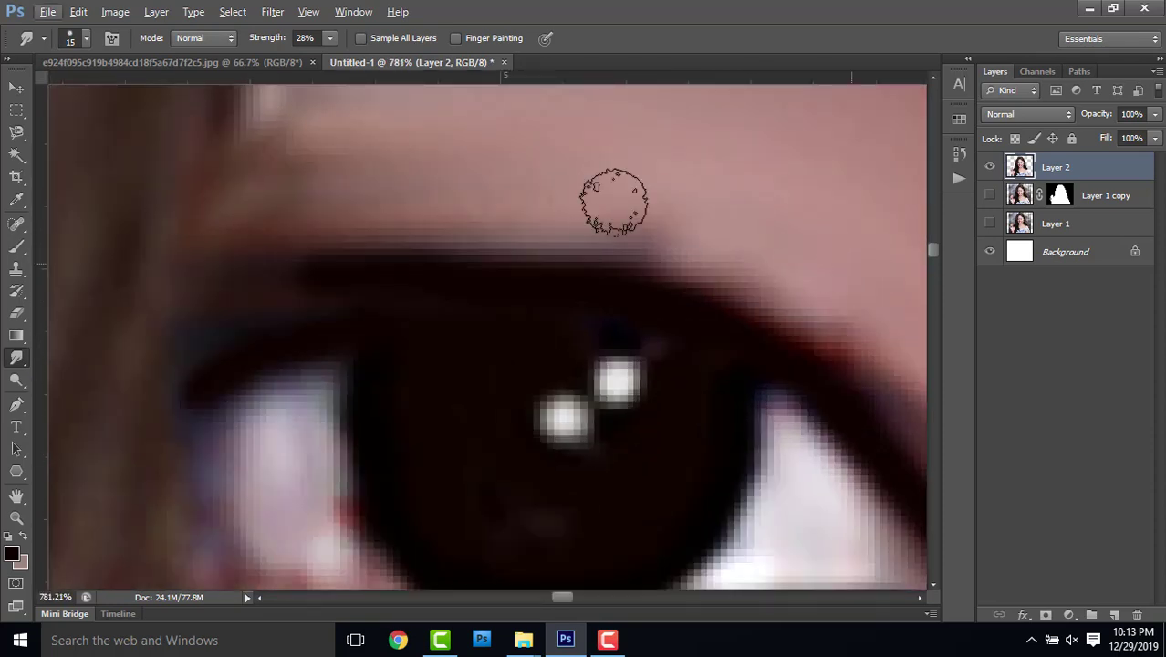
mouse_move(698, 228)
left_mouse_down()
mouse_move(446, 239)
mouse_move(324, 219)
left_mouse_up()
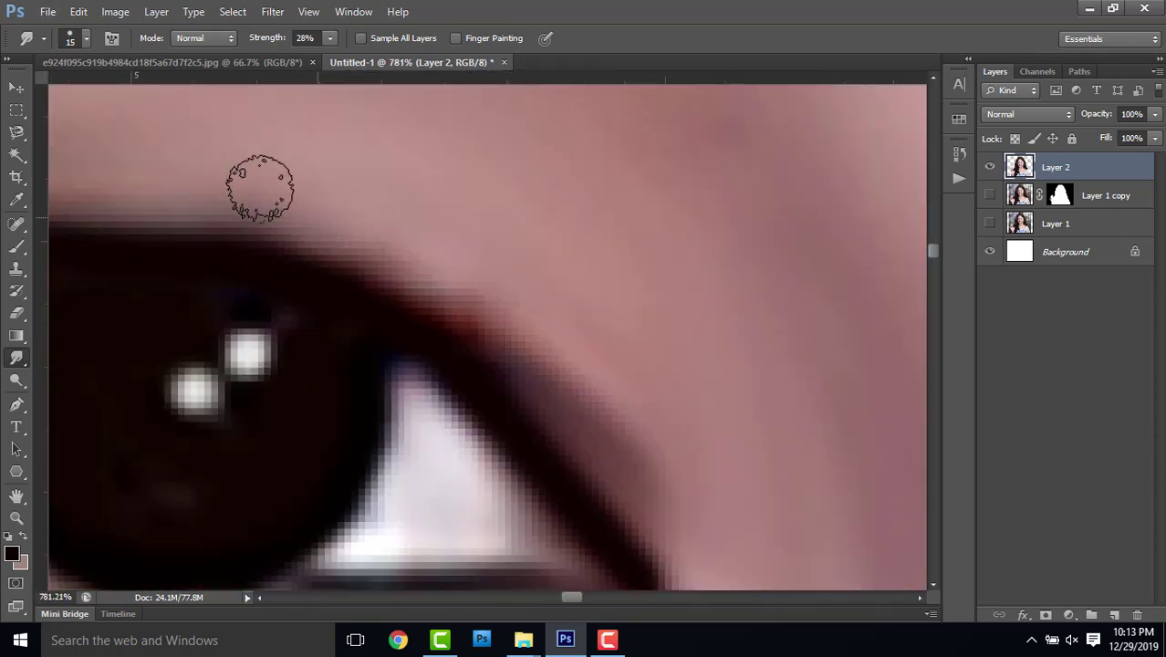
scroll(643, 449, "down", 3)
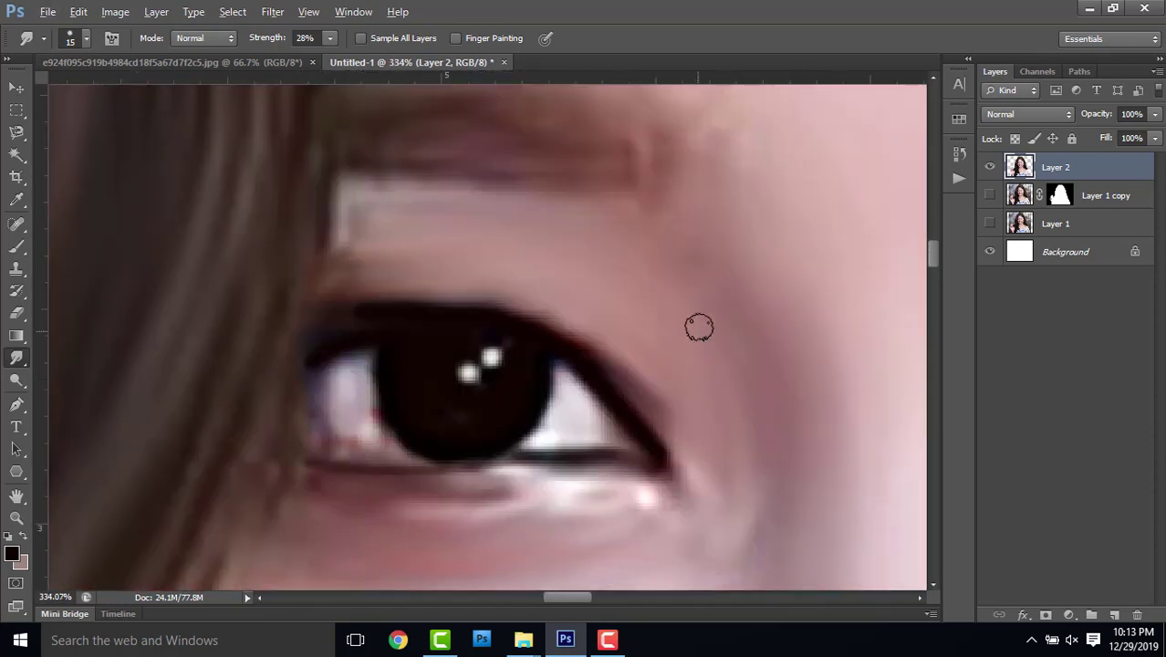
scroll(697, 326, "down", 1)
scroll(480, 449, "up", 3)
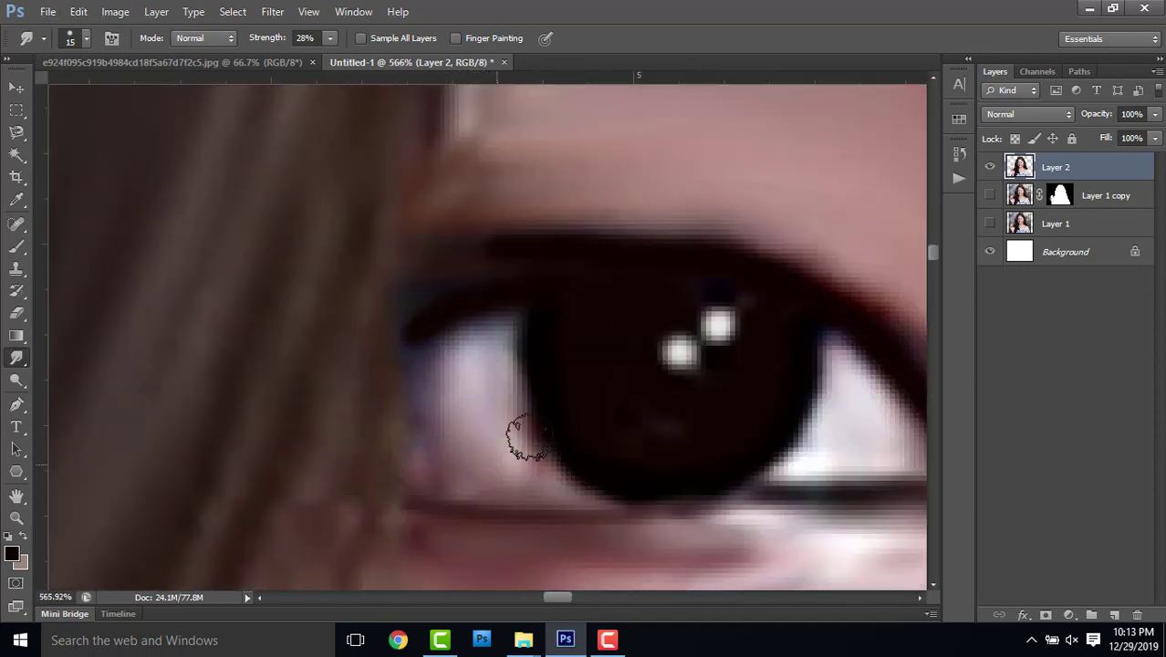
scroll(548, 365, "down", 2)
scroll(578, 309, "down", 1)
scroll(700, 202, "up", 2)
scroll(711, 226, "up", 1)
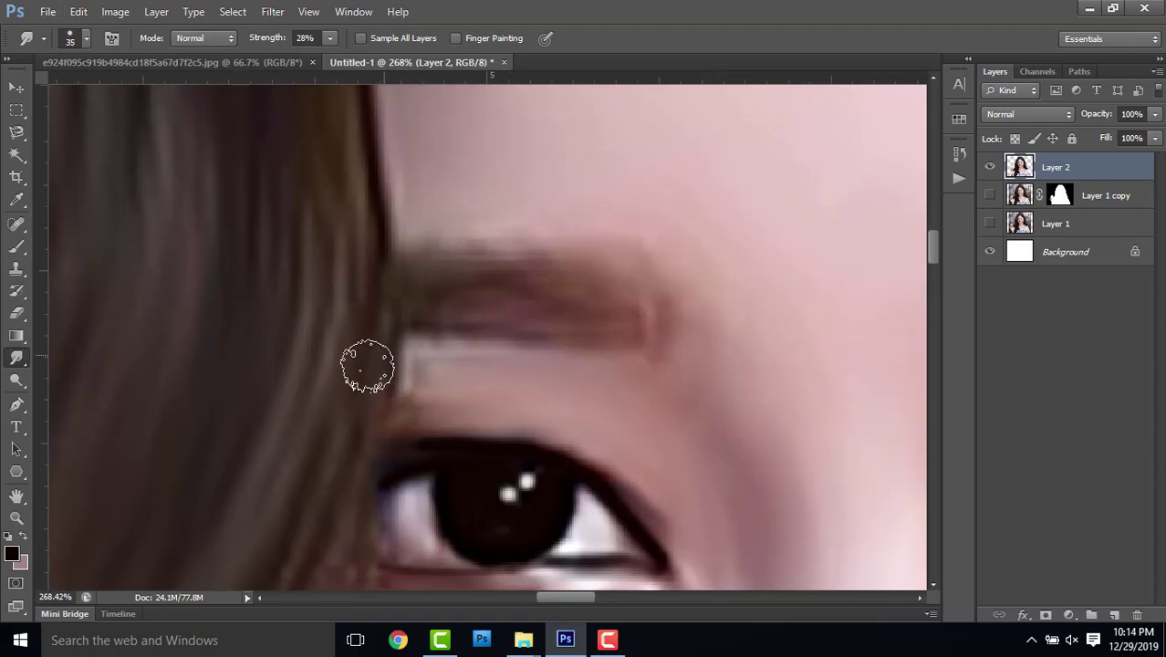
scroll(355, 358, "down", 2)
scroll(396, 278, "down", 2)
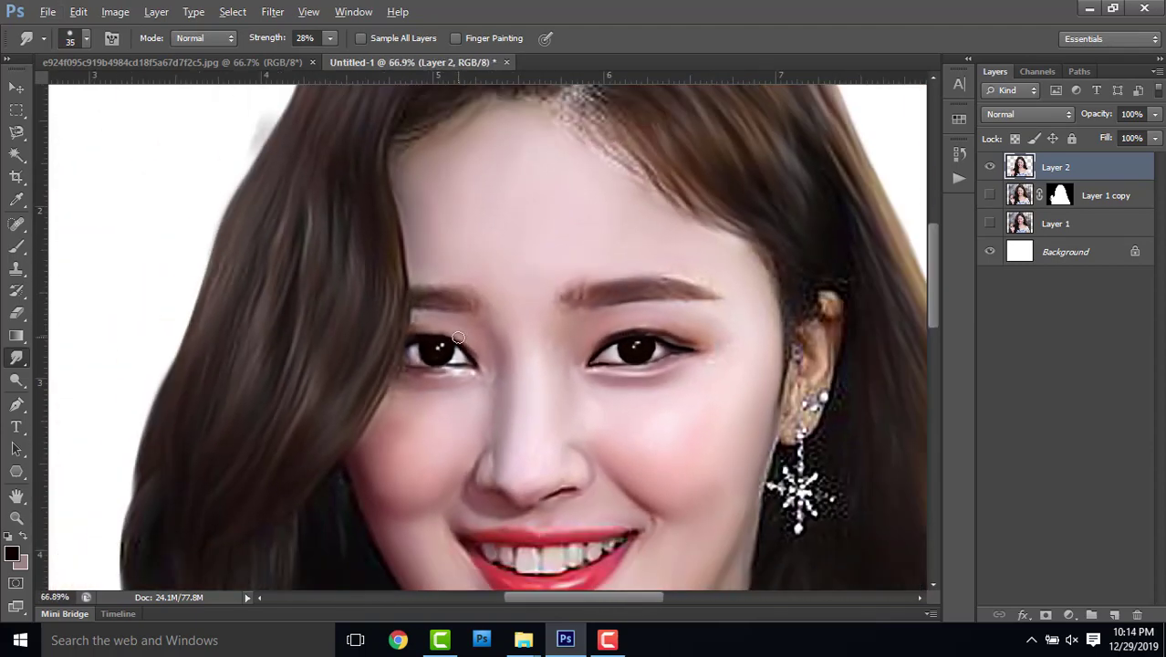
scroll(412, 386, "up", 3)
scroll(347, 451, "up", 1)
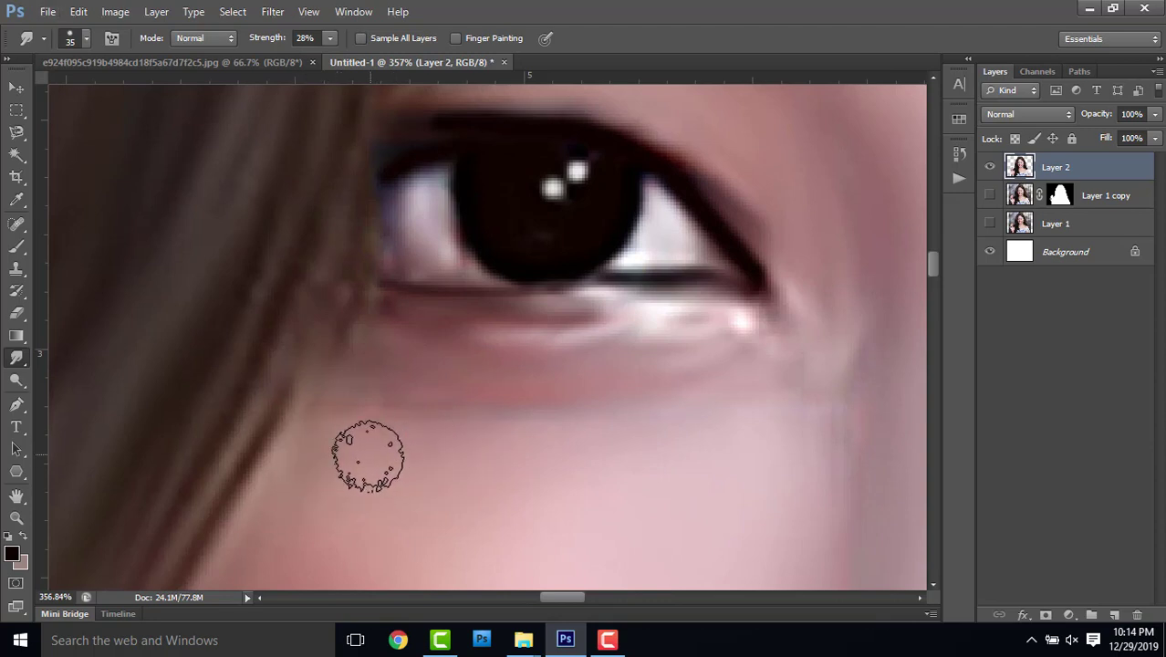
scroll(562, 391, "down", 3)
scroll(538, 390, "down", 3)
scroll(639, 374, "up", 2)
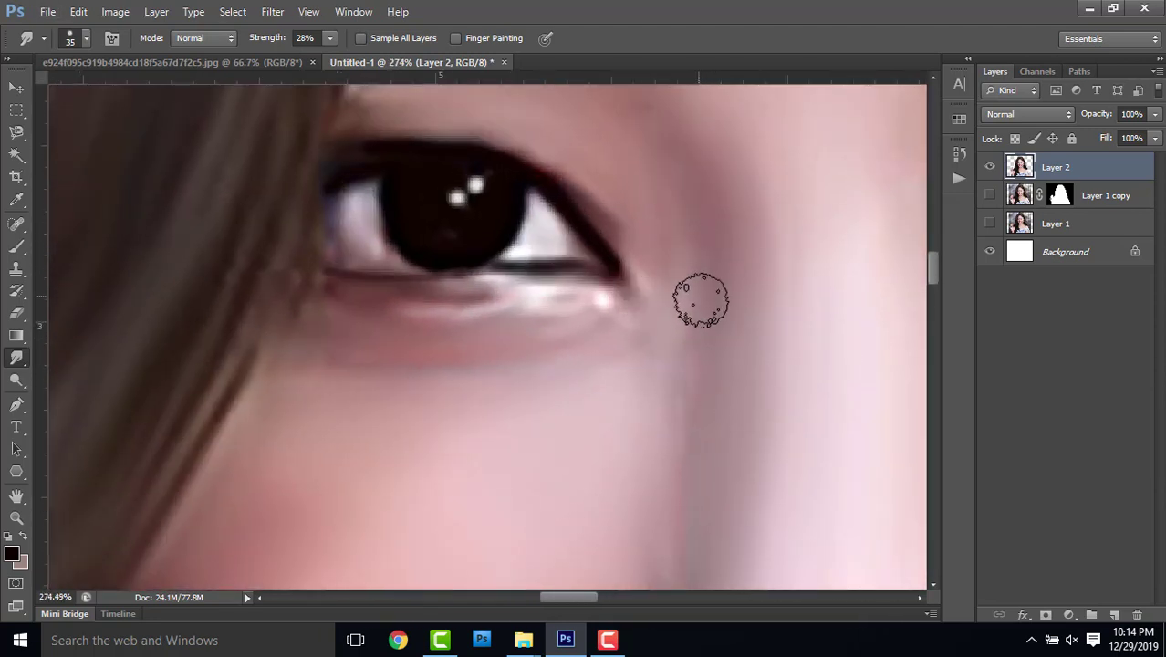
scroll(531, 156, "down", 5)
scroll(474, 220, "down", 4)
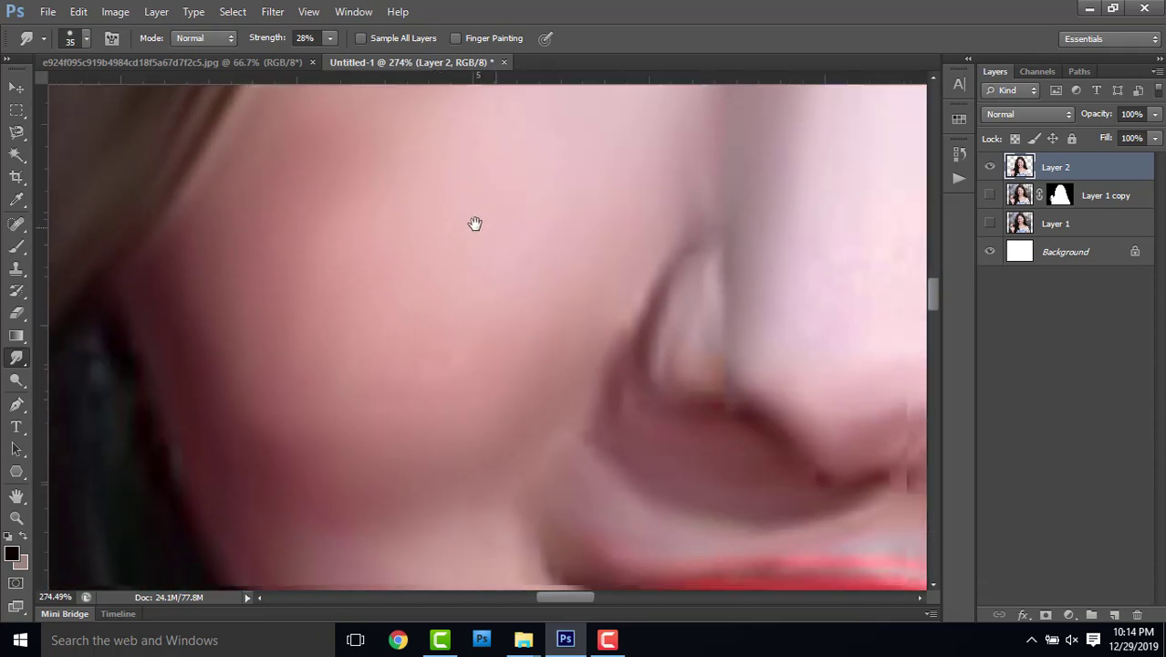
scroll(565, 283, "down", 3)
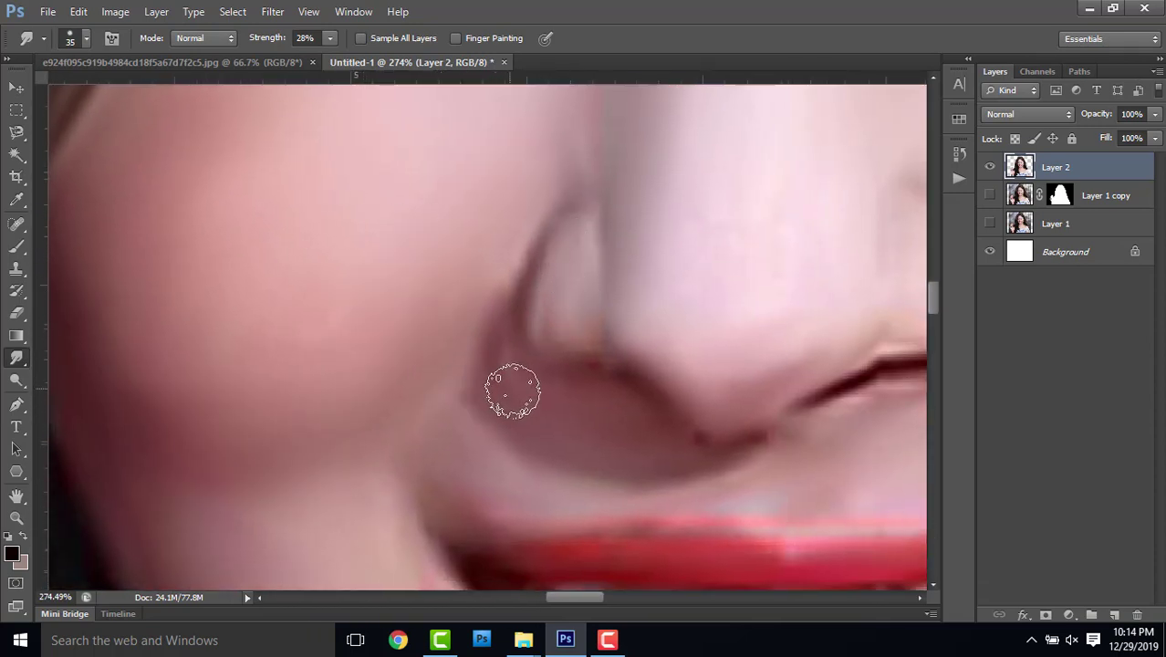
scroll(512, 390, "up", 3)
key("bracketleft")
key("bracketleft")
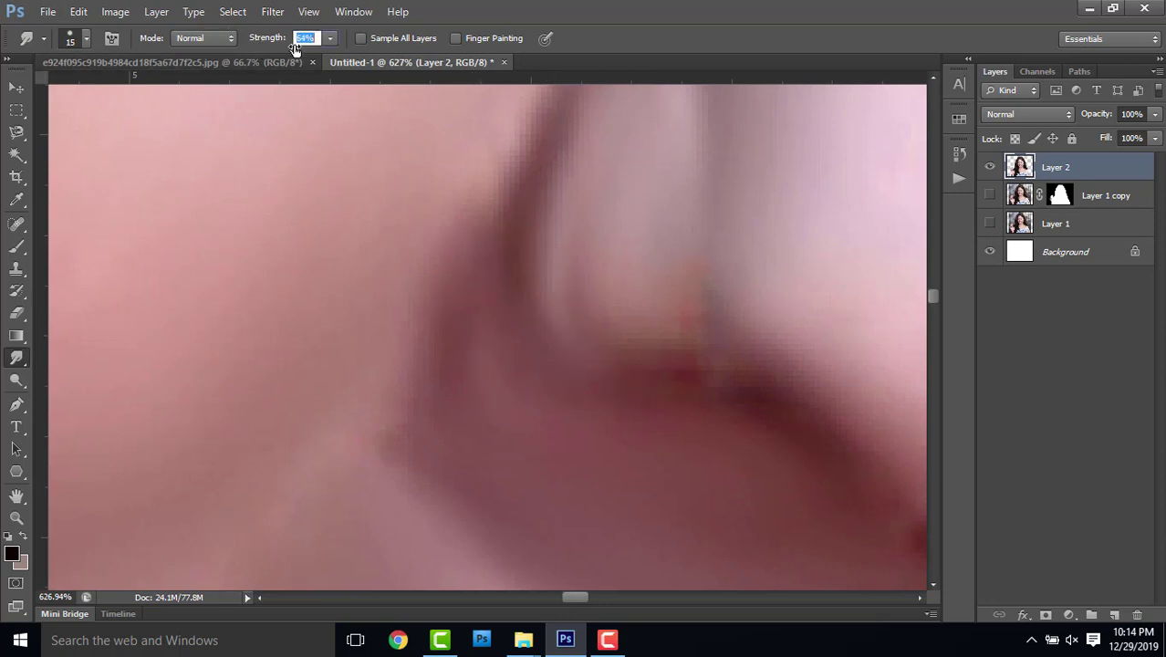
- Smudge the dark nostril edge and the crease below the nose into a softer, lighter curve
mouse_move(535, 295)
left_mouse_down()
mouse_move(711, 386)
mouse_move(587, 368)
left_mouse_up()
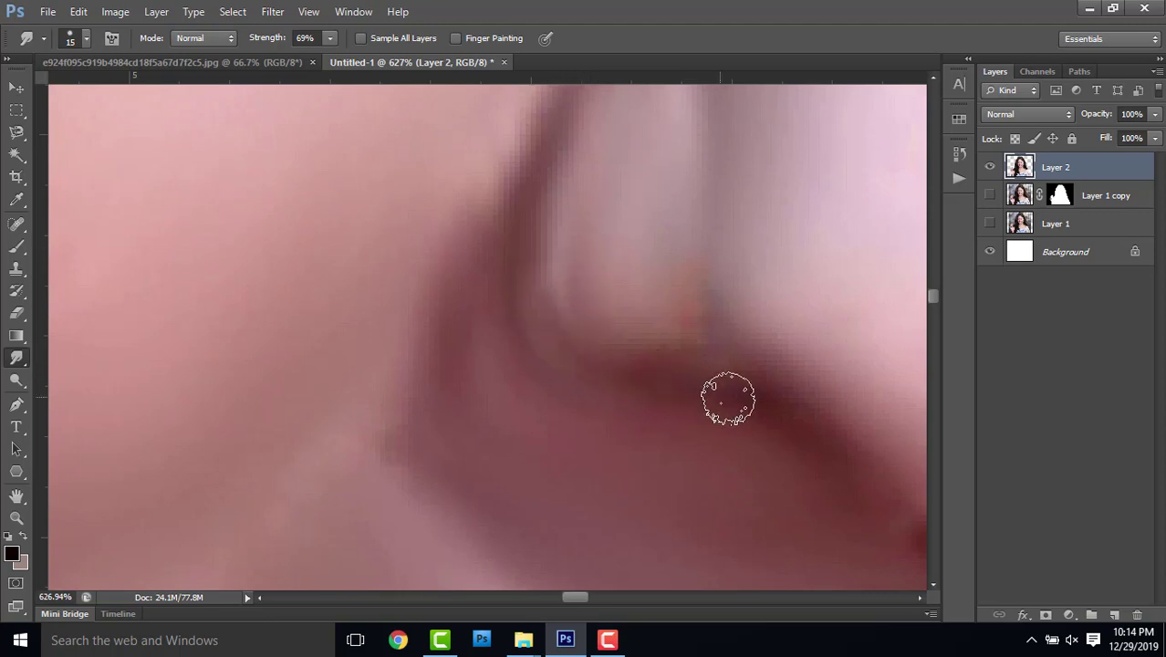
left_click_drag(529, 248, 574, 374)
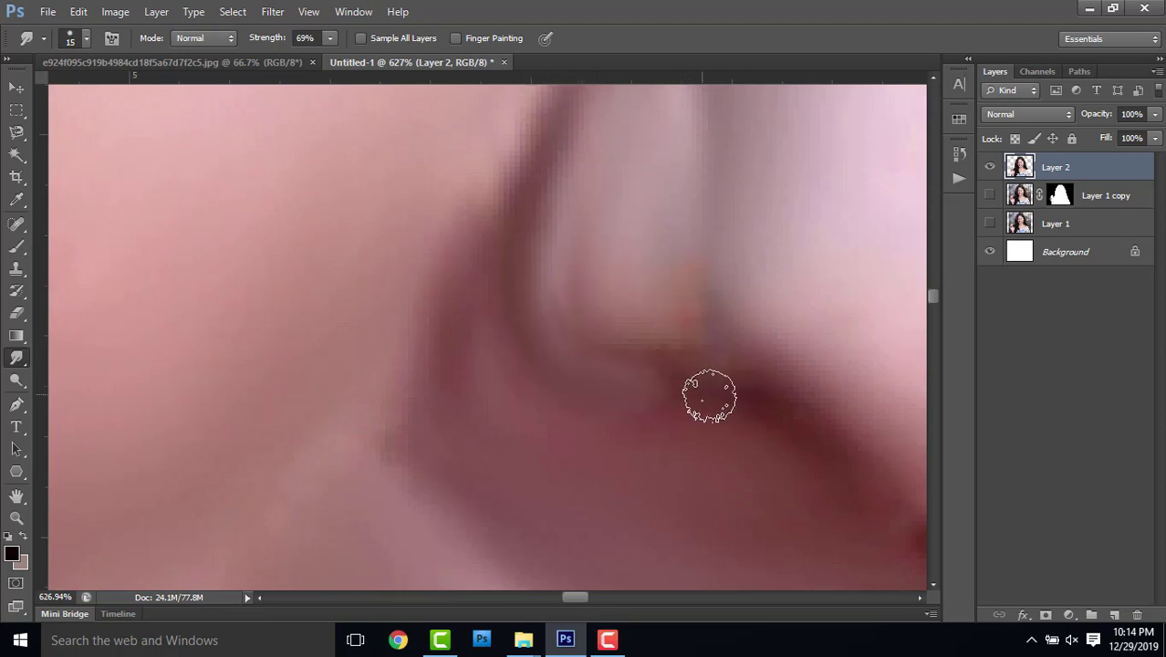
left_click_drag(709, 396, 596, 384)
scroll(588, 365, "down", 3)
scroll(703, 367, "down", 2)
scroll(698, 427, "up", 5)
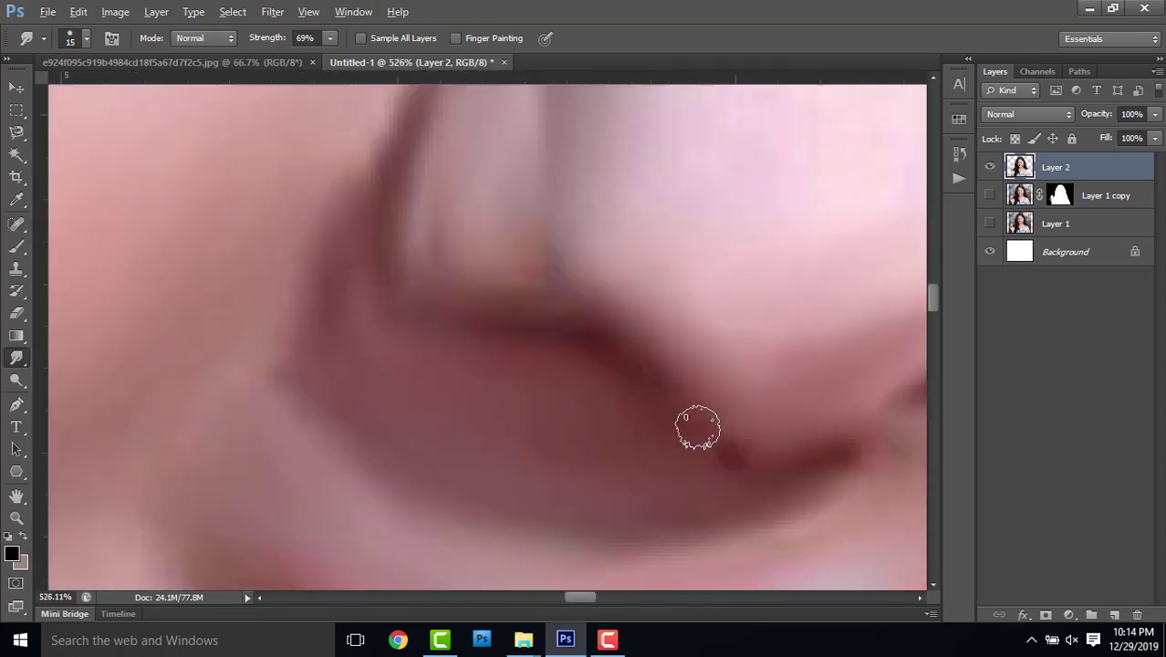
scroll(765, 441, "right", 3)
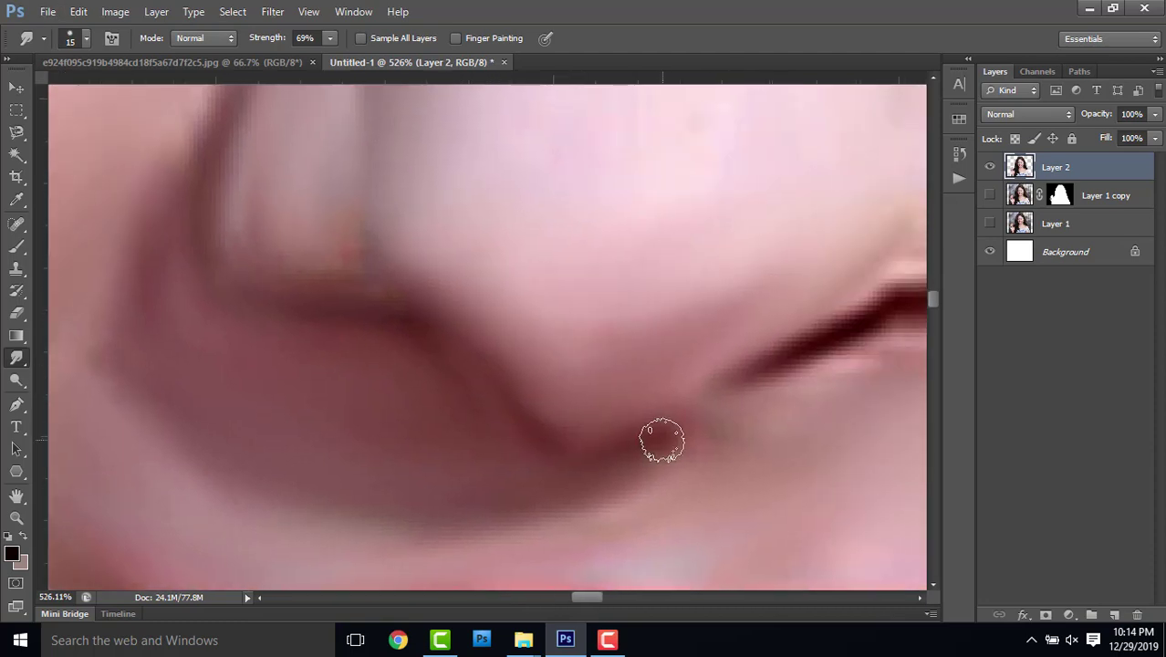
mouse_move(733, 380)
left_mouse_down()
mouse_move(763, 381)
mouse_move(692, 411)
left_mouse_up()
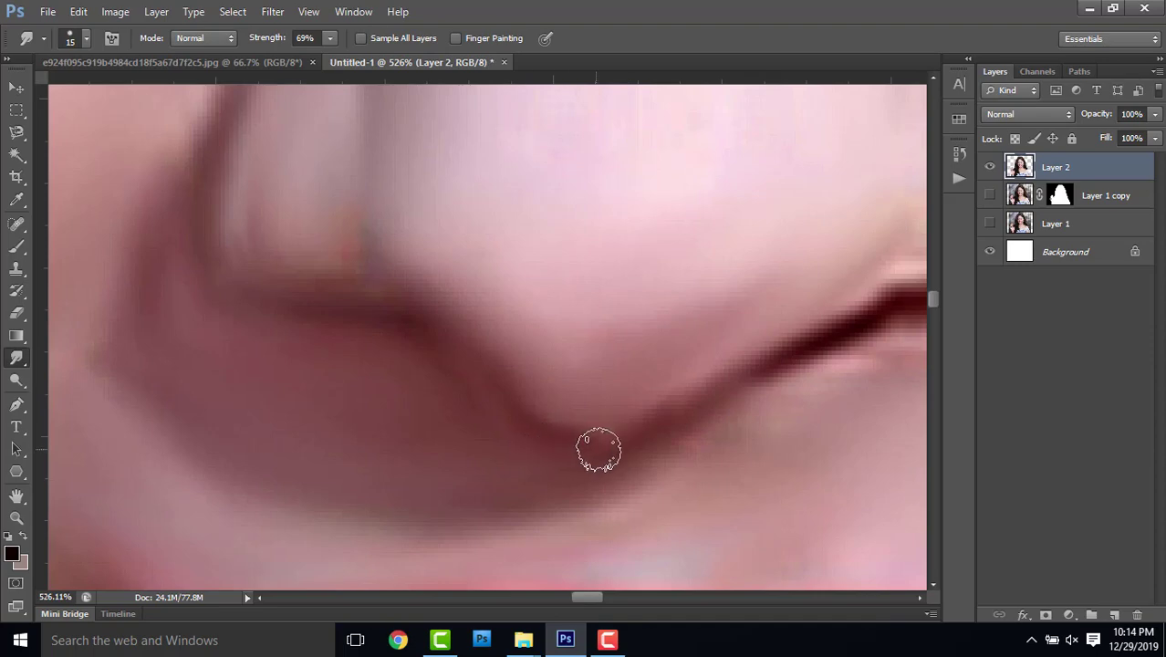
- Enlarge the smudge brush to 30 and smooth the central front tooth
scroll(575, 404, "down", 1)
scroll(359, 187, "up", 3)
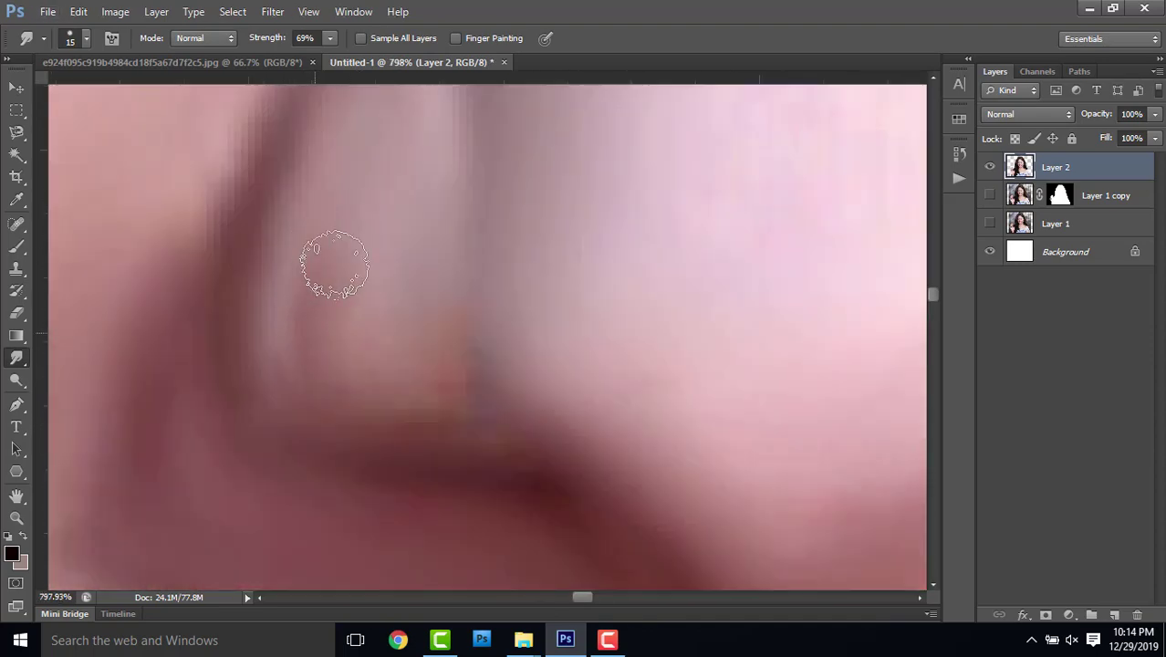
scroll(296, 341, "down", 4)
scroll(351, 307, "down", 3)
scroll(351, 292, "down", 2)
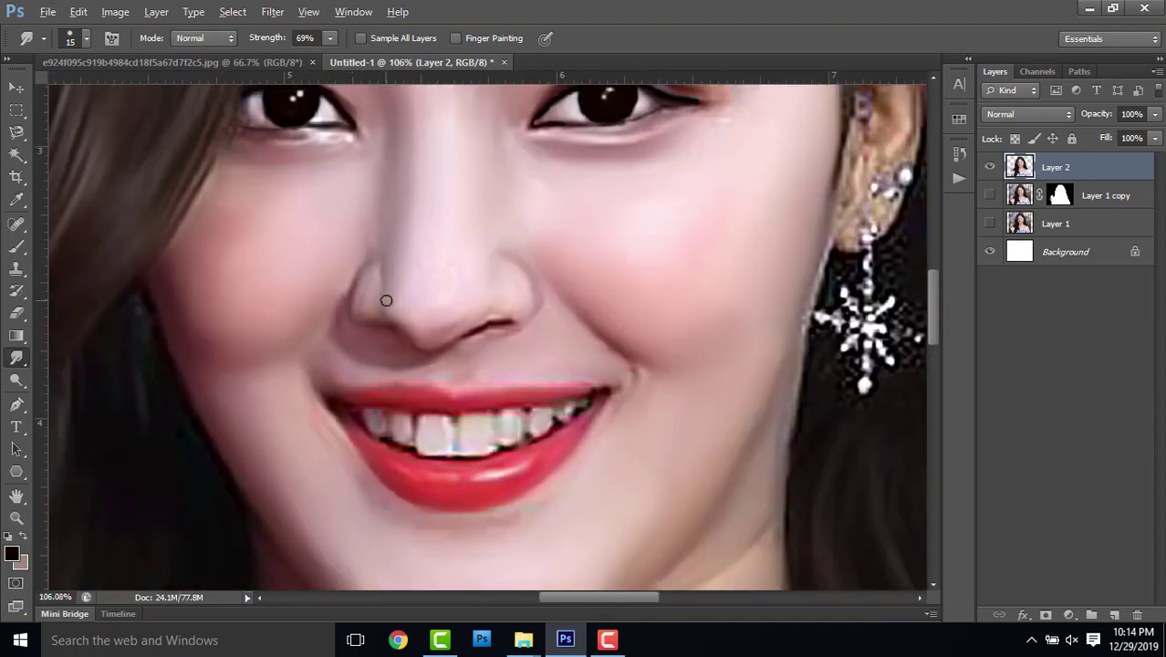
scroll(439, 350, "up", 2)
scroll(461, 404, "up", 2)
scroll(385, 416, "up", 1)
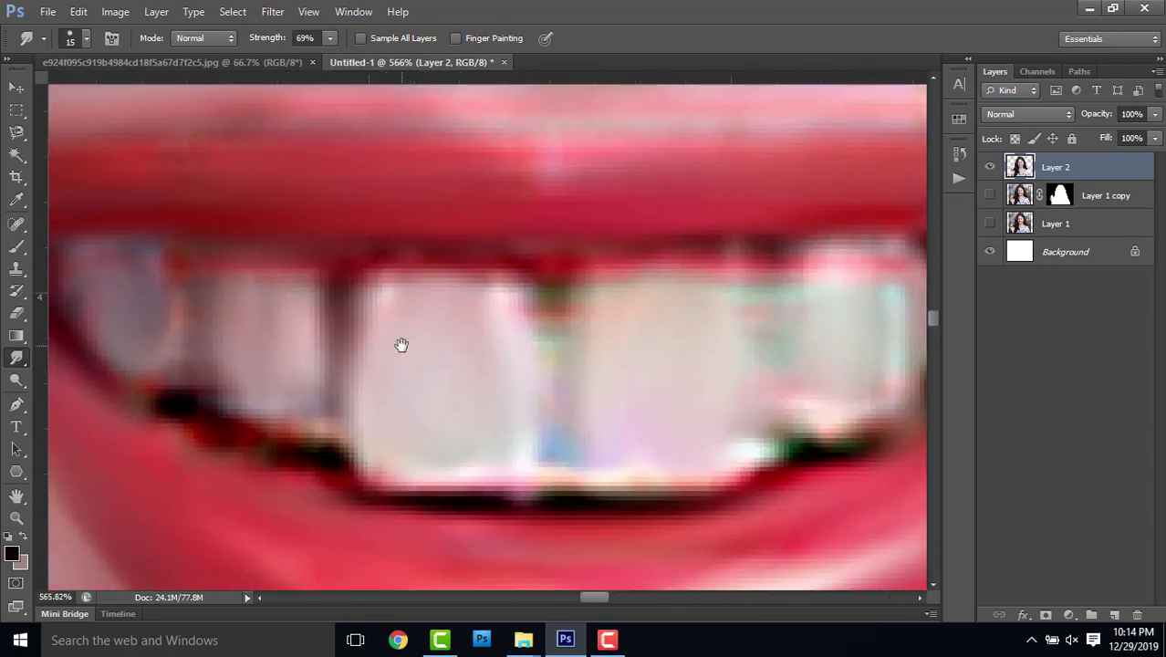
key("bracketright")
mouse_move(416, 338)
left_mouse_down()
mouse_move(463, 370)
mouse_move(425, 416)
left_mouse_up()
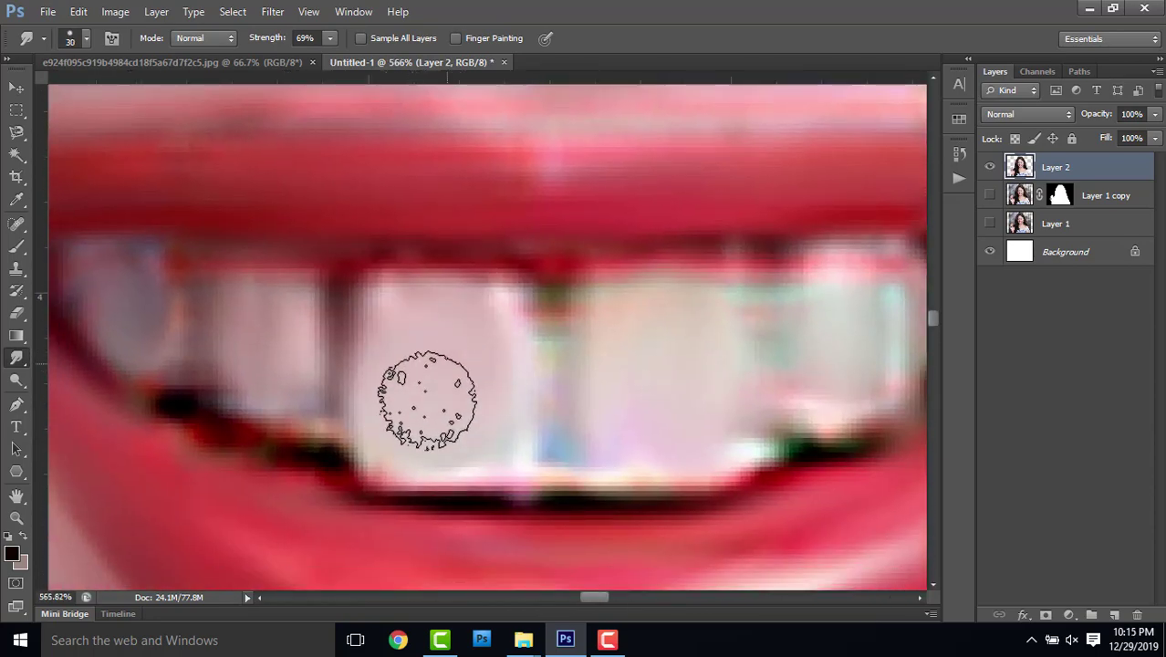
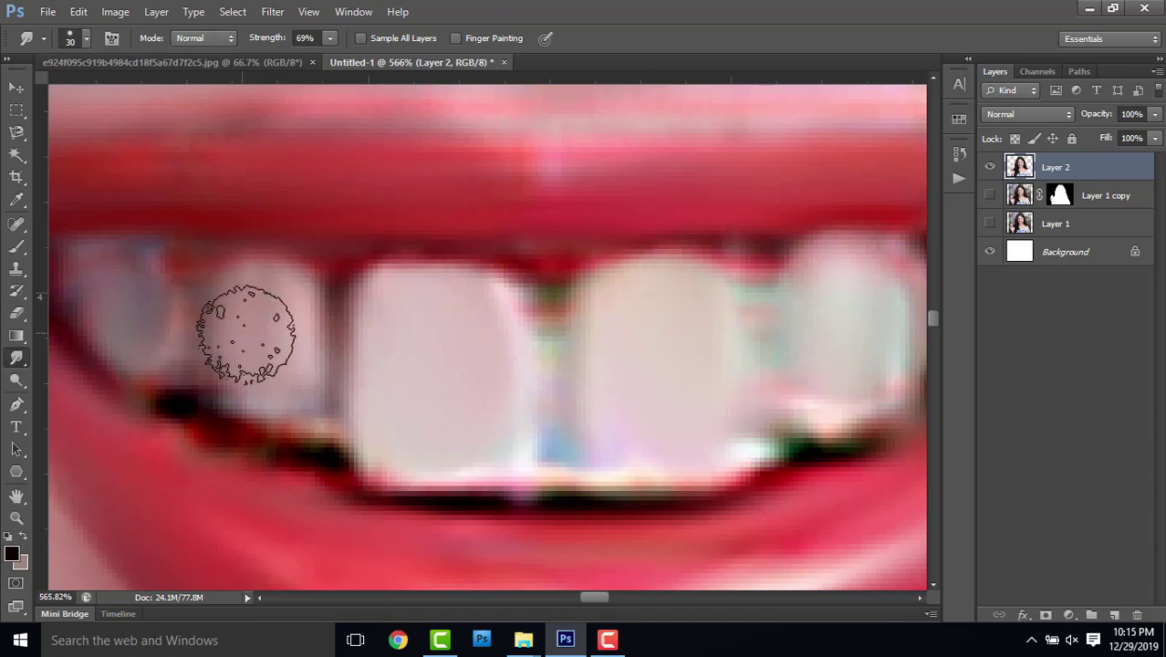
- Blend the left and right teeth on Layer 2 with the Smudge tool at 69% strength
left_click_drag(266, 318, 464, 340)
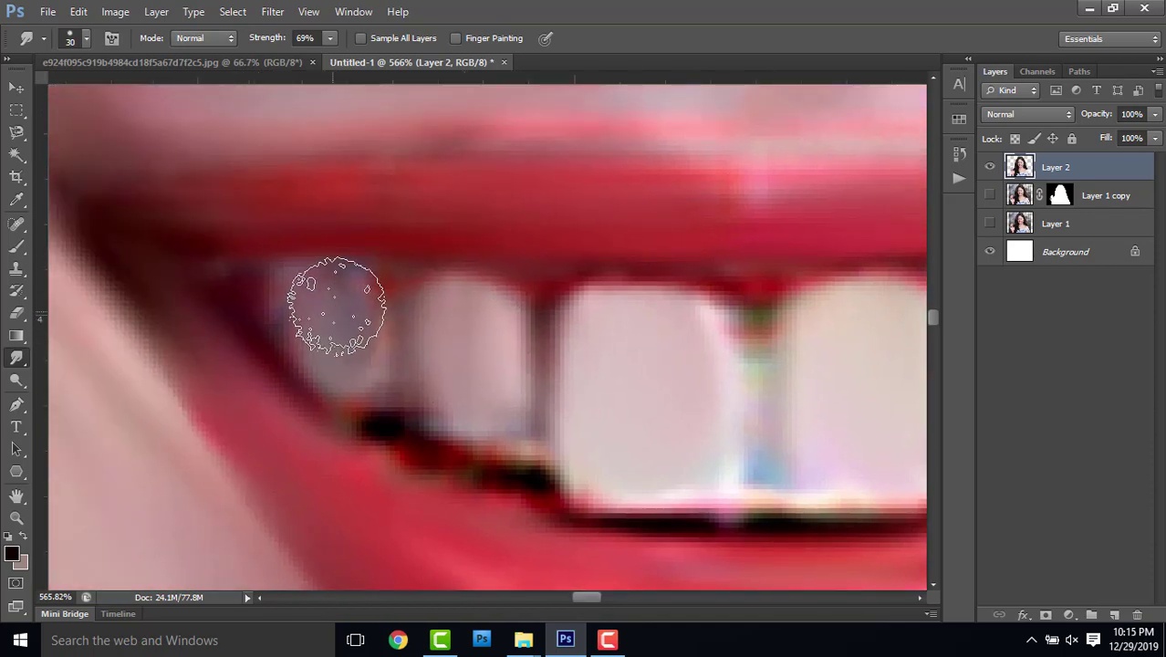
left_click_drag(736, 357, 430, 375)
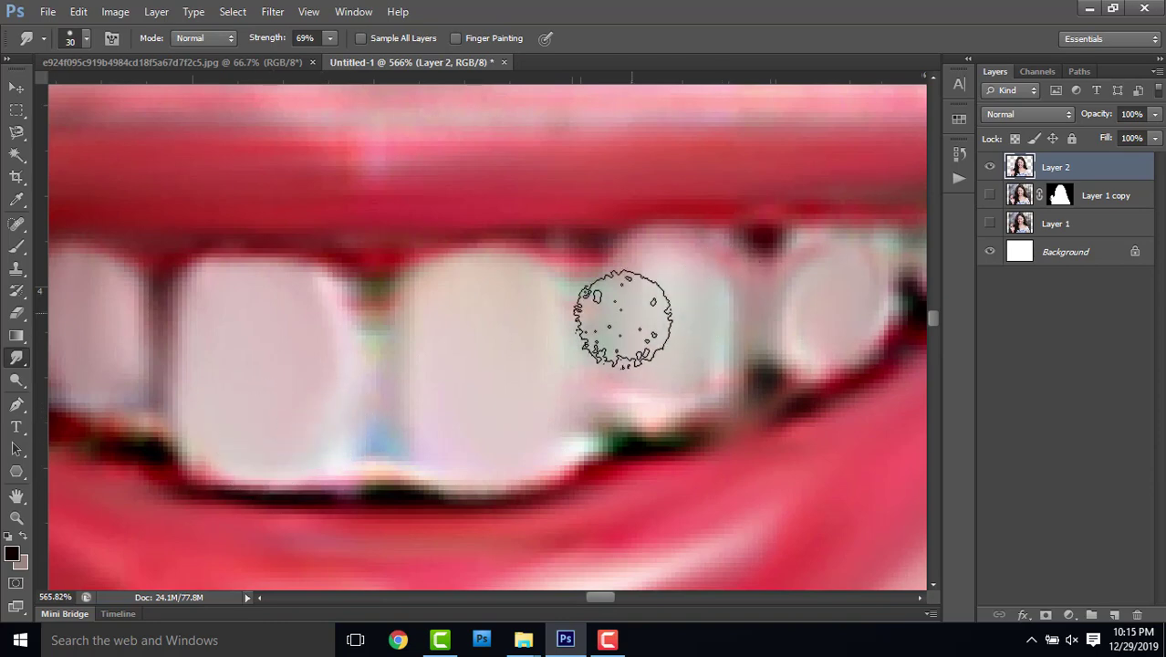
scroll(402, 315, "down", 5)
scroll(442, 294, "down", 2)
scroll(560, 260, "up", 3)
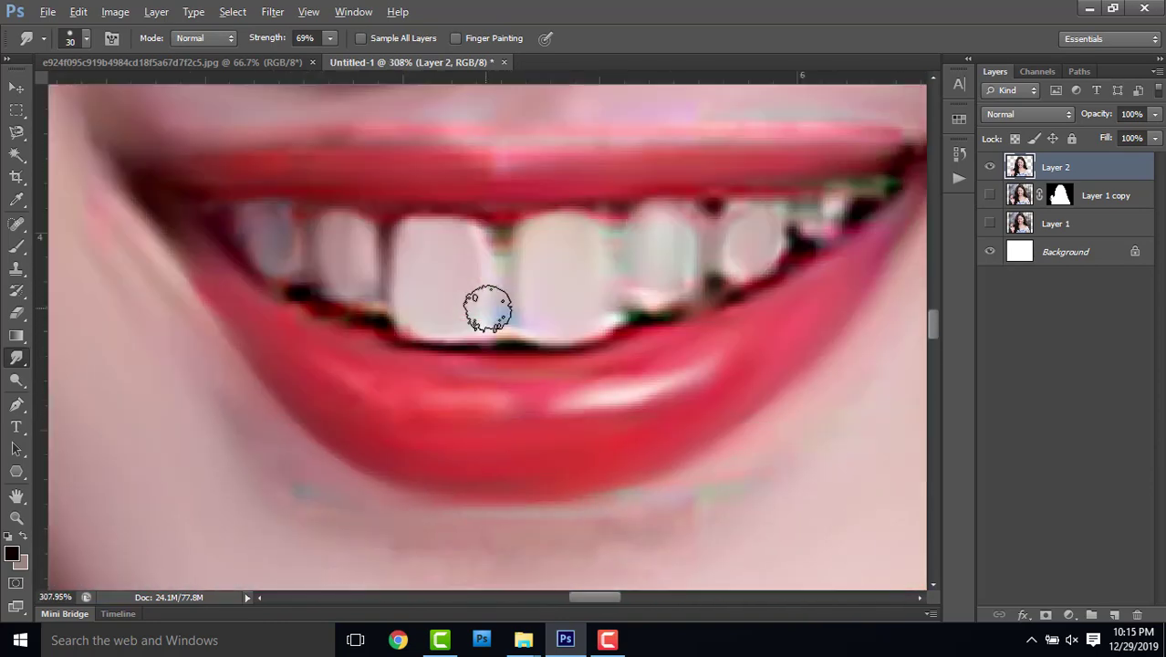
scroll(489, 308, "up", 5)
scroll(532, 289, "up", 2)
- Desaturate the bluish fringe between the teeth with the Sponge tool (Desaturate, Flow 82%)
left_click(19, 384)
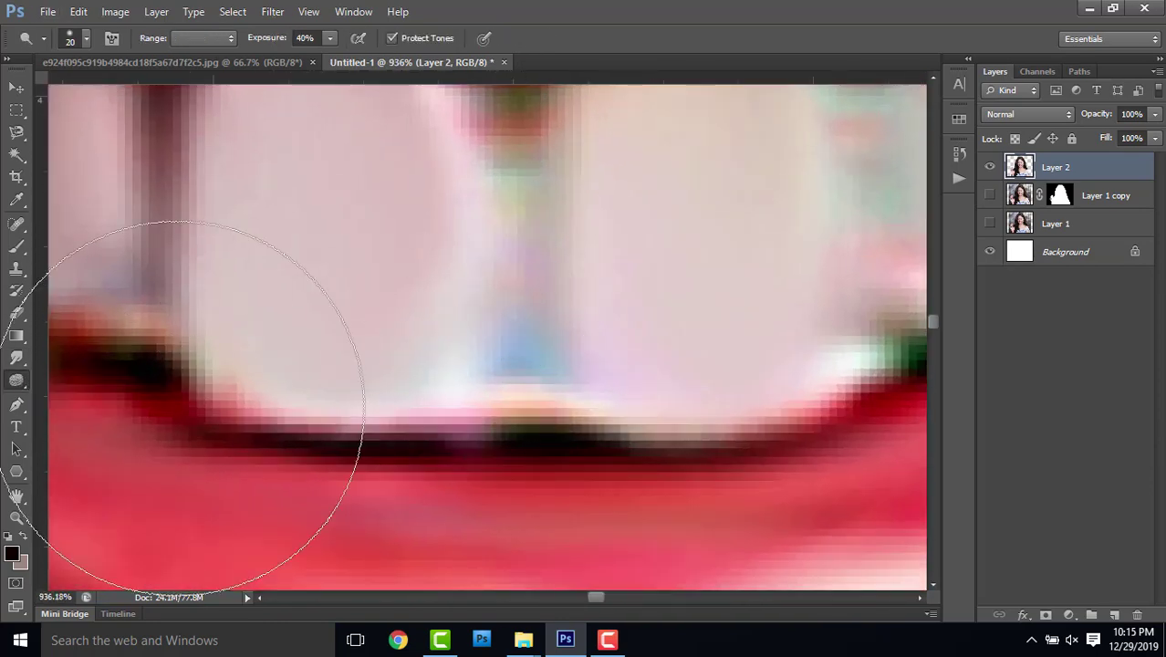
key("shift+o")
key("bracketleft")
key("bracketleft")
key("bracketleft")
key("bracketleft")
key("bracketleft")
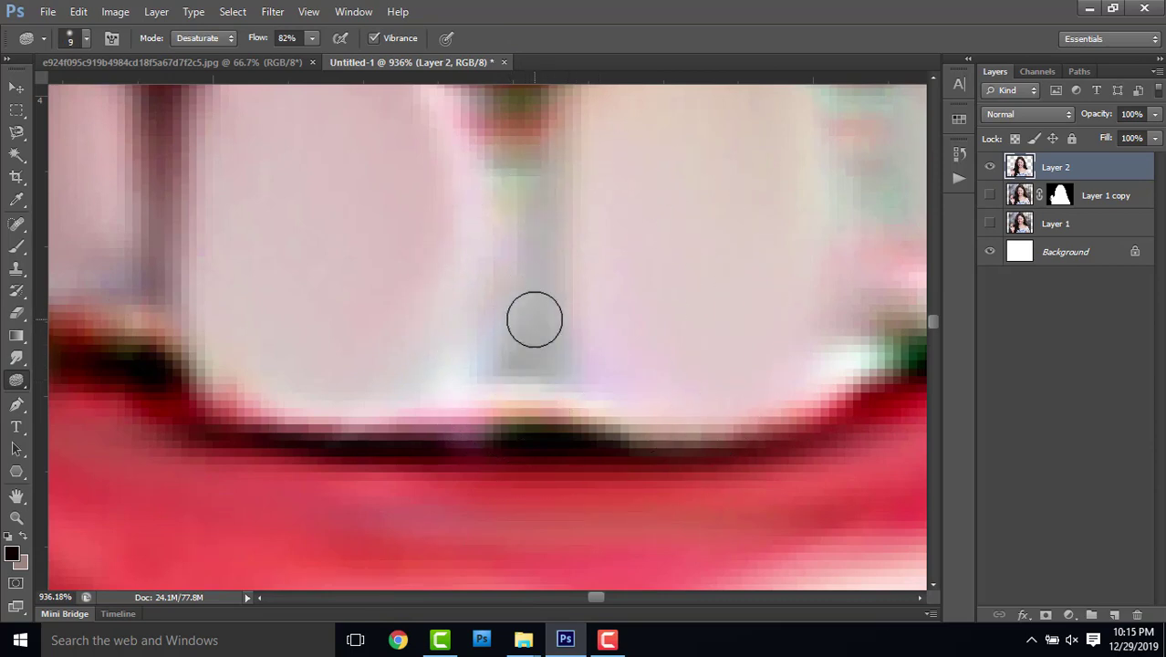
scroll(721, 274, "up", 5)
left_click_drag(739, 406, 321, 416)
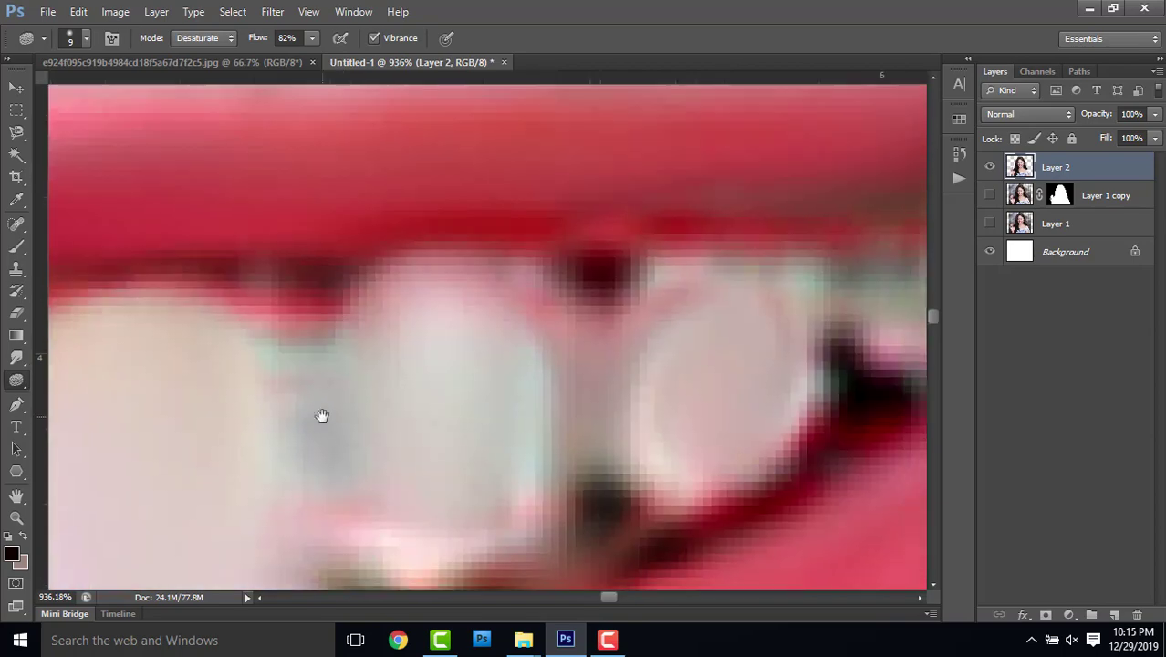
scroll(634, 414, "down", 3)
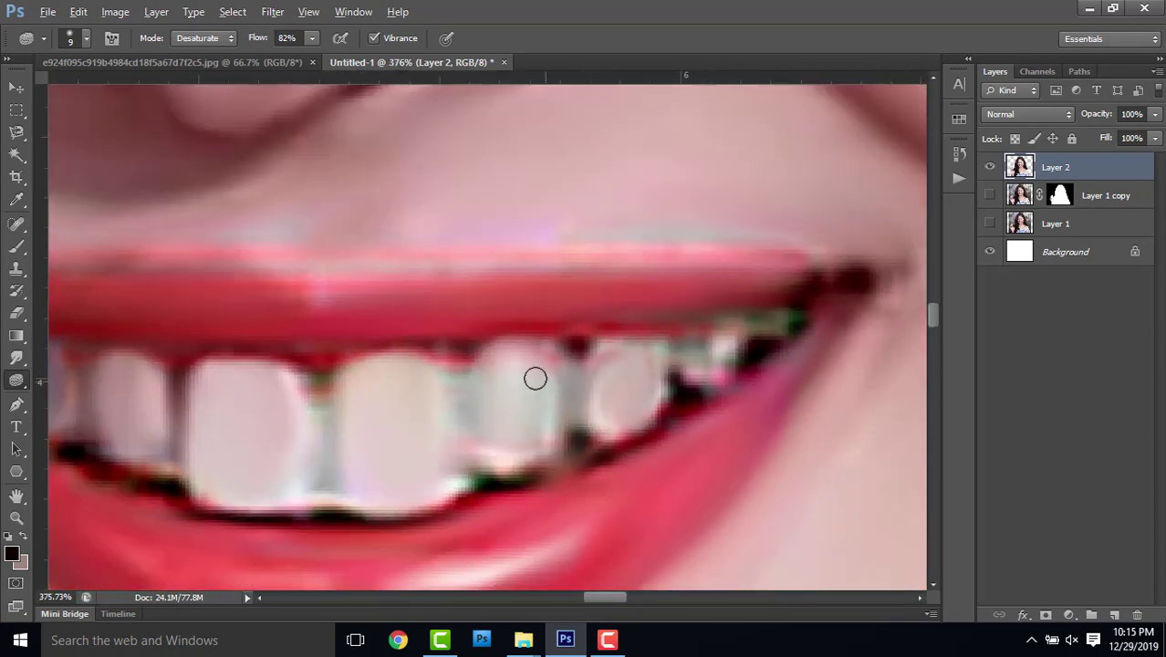
scroll(534, 377, "up", 2)
scroll(247, 417, "up", 1)
left_click(17, 246)
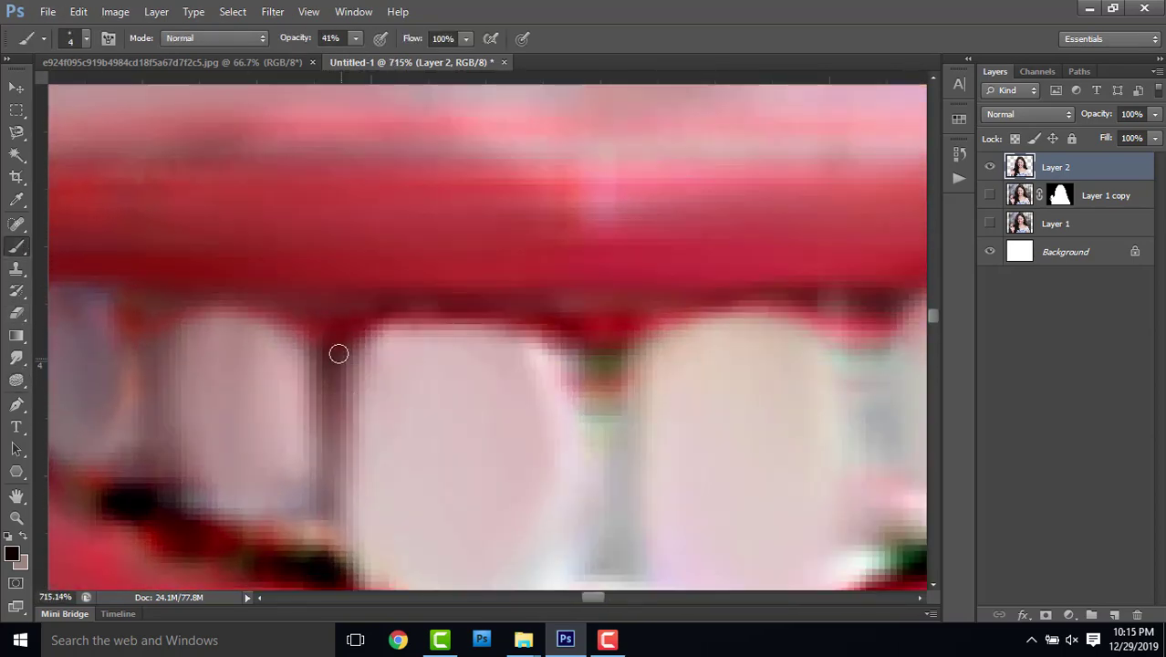
- Add a new Layer 3 above Layer 2 and try a dark line between two teeth, then undo it
left_click_drag(341, 413, 359, 339)
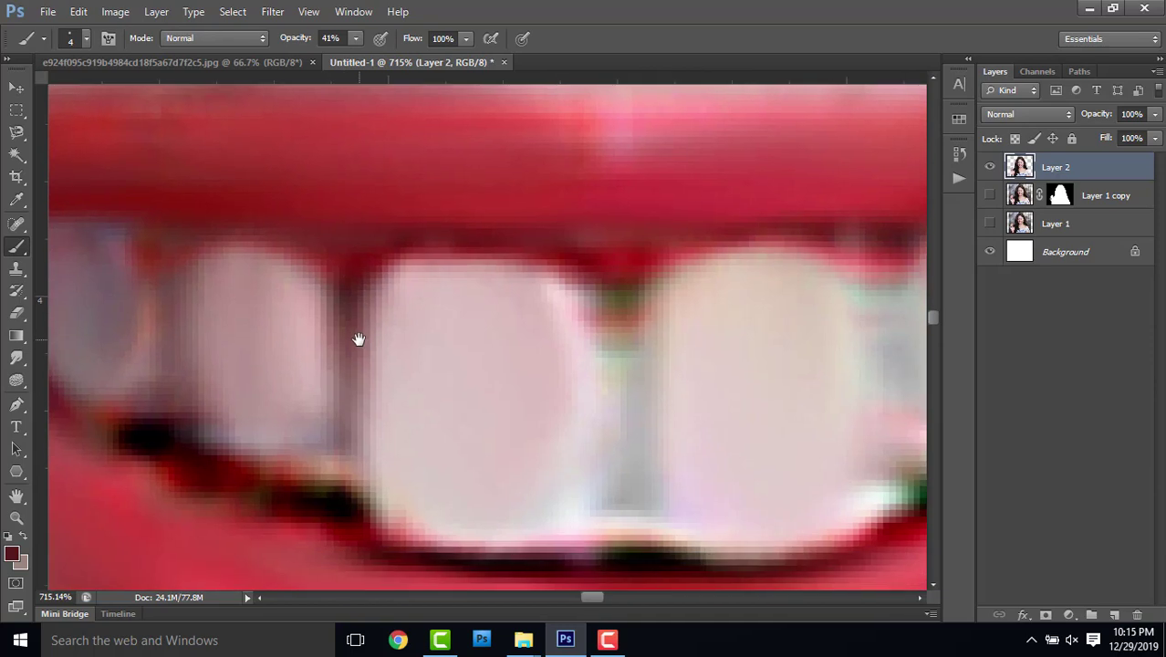
left_click(1113, 615)
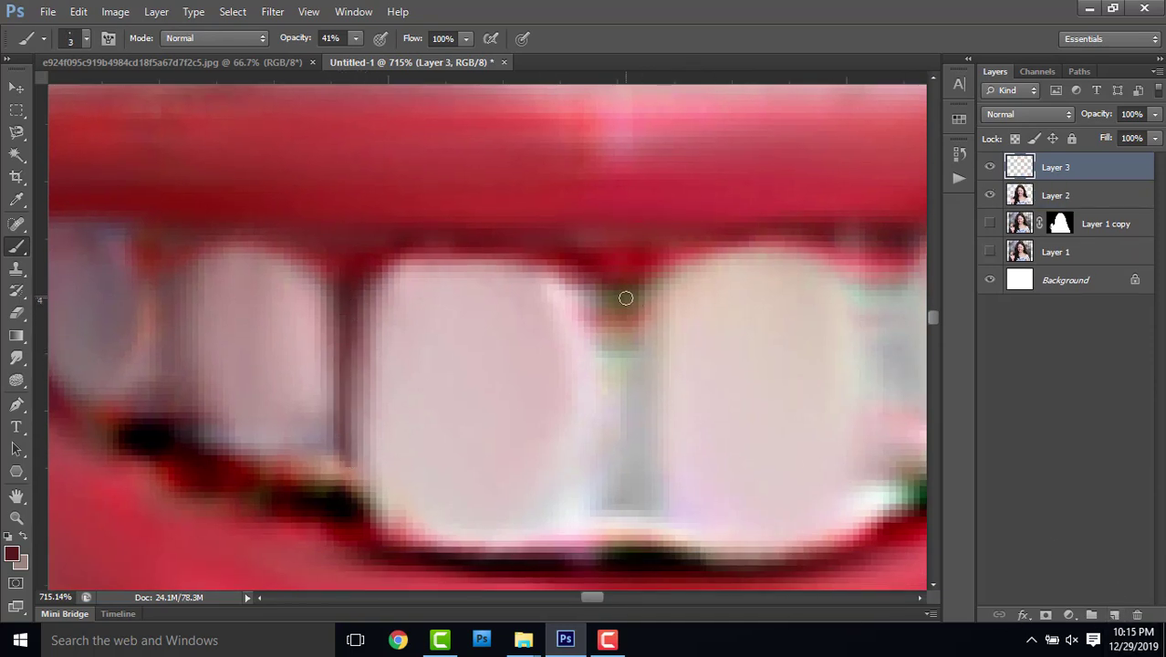
left_click_drag(725, 423, 412, 365)
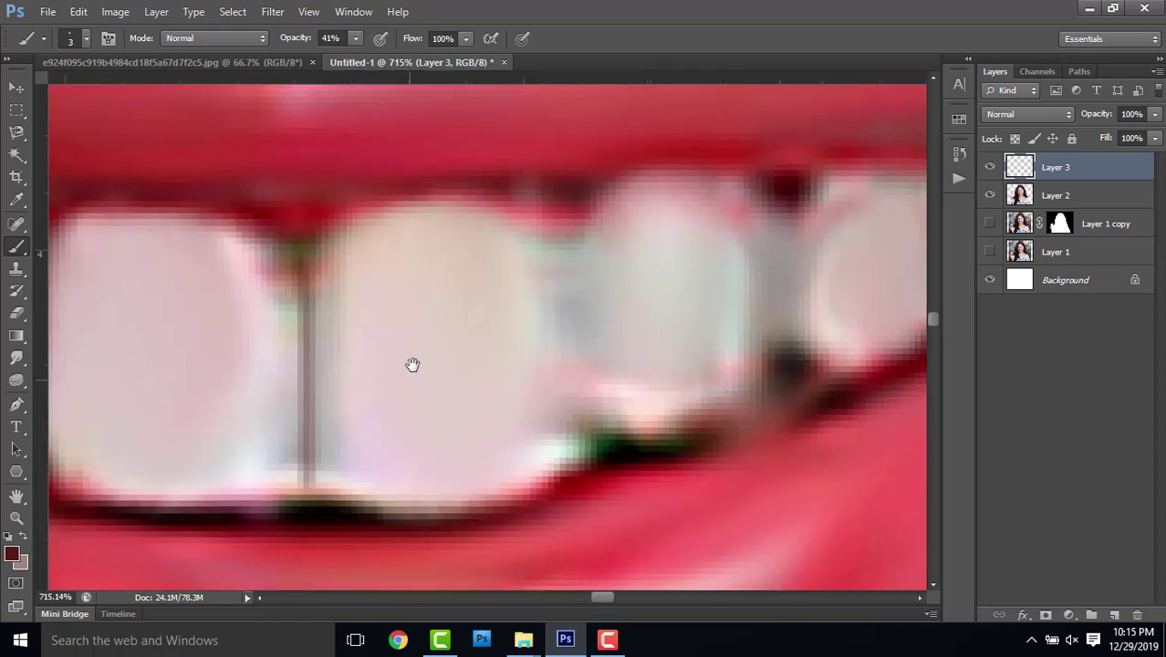
left_click_drag(563, 229, 580, 384)
key("ctrl+z")
- Paint a thin dark 3 px line down a tooth gap at 41% opacity, redoing the misplaced stroke
left_click_drag(619, 371, 674, 249)
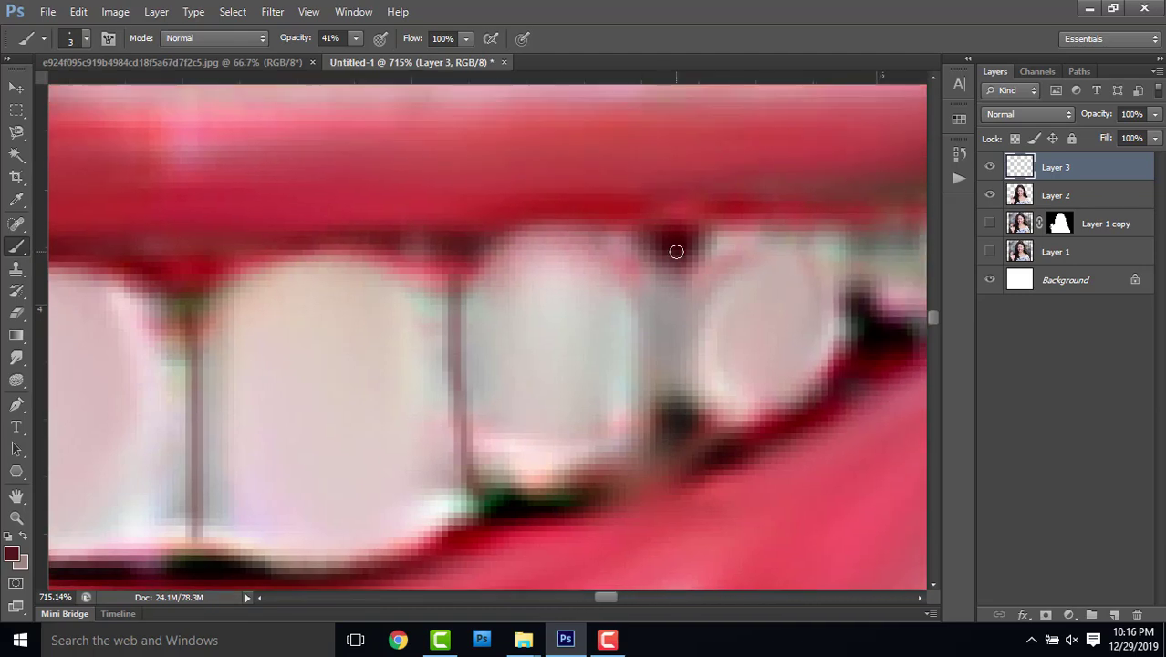
left_click_drag(668, 403, 517, 341)
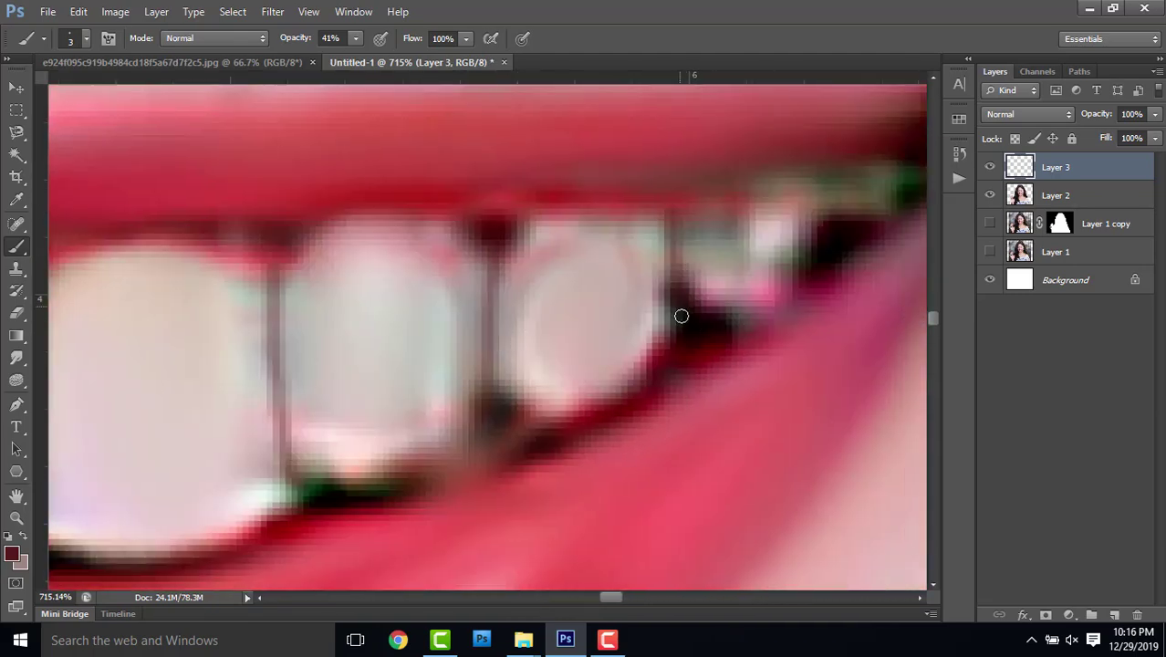
scroll(677, 312, "down", 2)
scroll(448, 260, "down", 2)
scroll(192, 290, "down", 2)
scroll(191, 290, "up", 2)
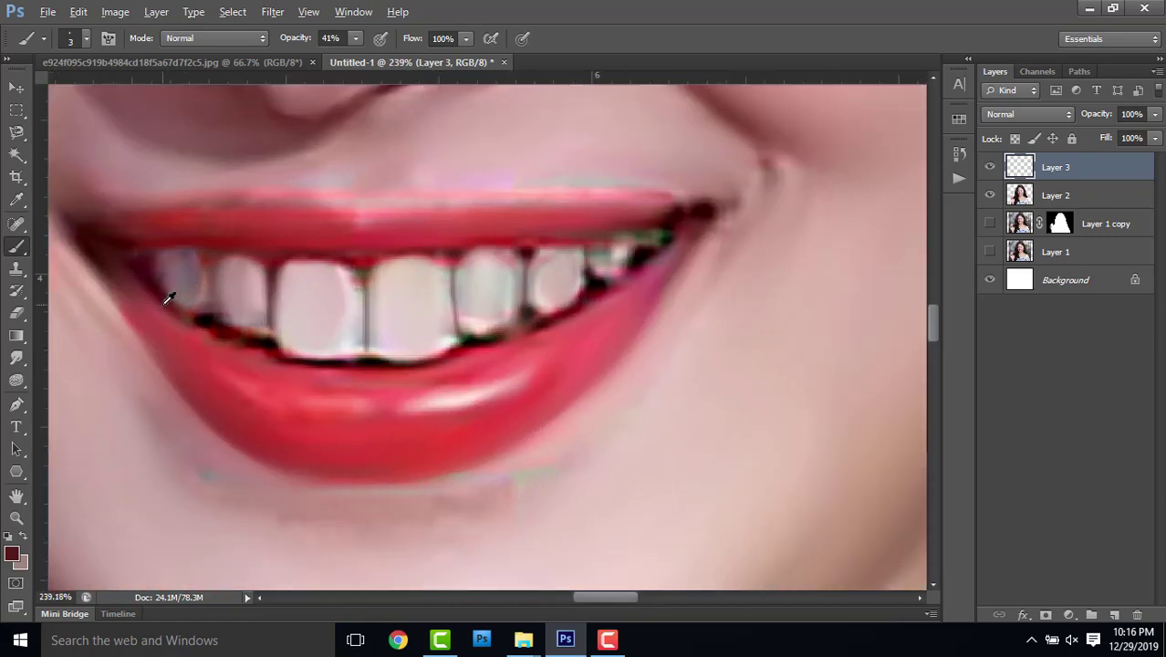
scroll(194, 276, "up", 4)
left_click_drag(305, 190, 295, 338)
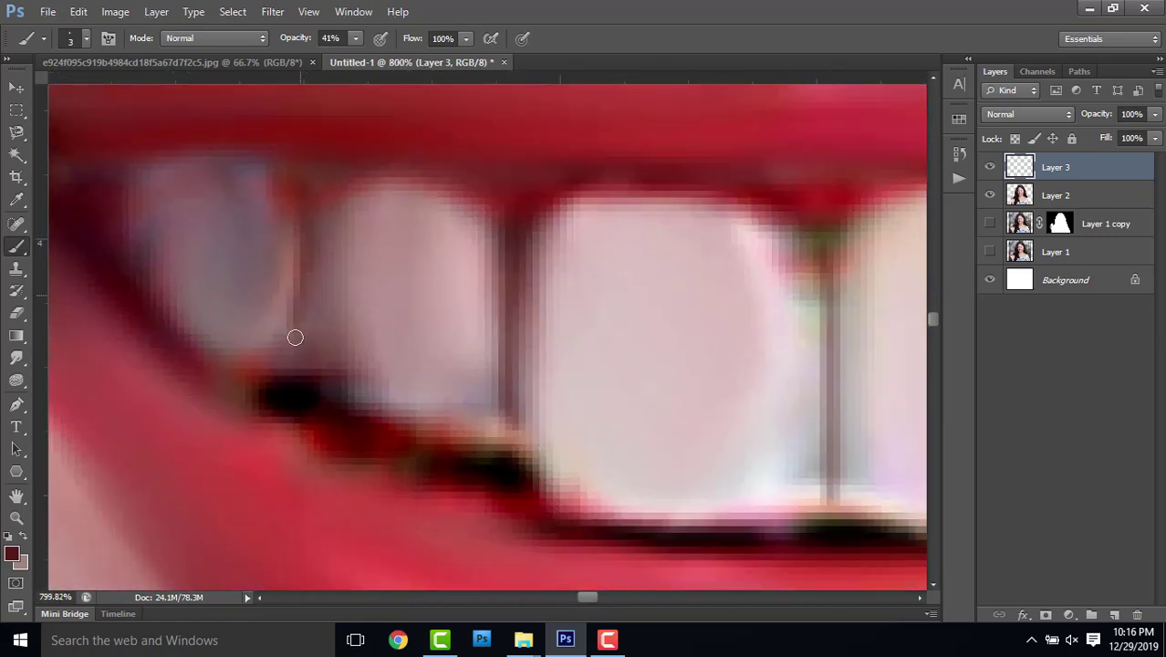
key("ctrl+z")
left_click_drag(309, 194, 308, 354)
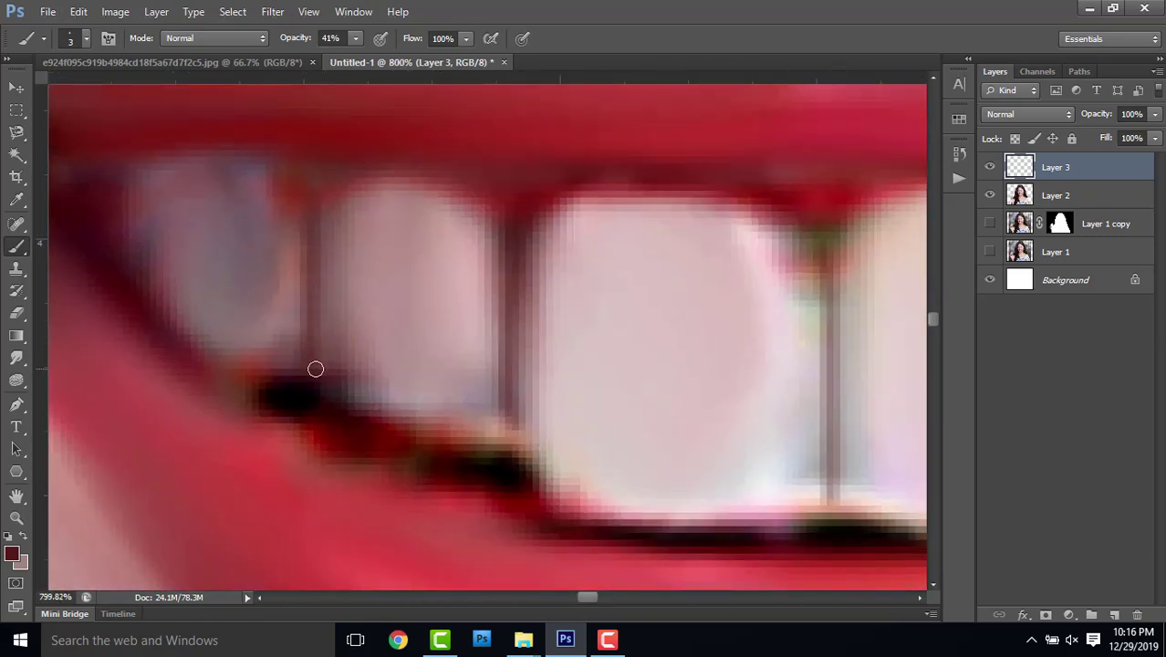
- Darken the gum edge along the lower edge of the teeth with dark strokes
left_click_drag(507, 450, 340, 277)
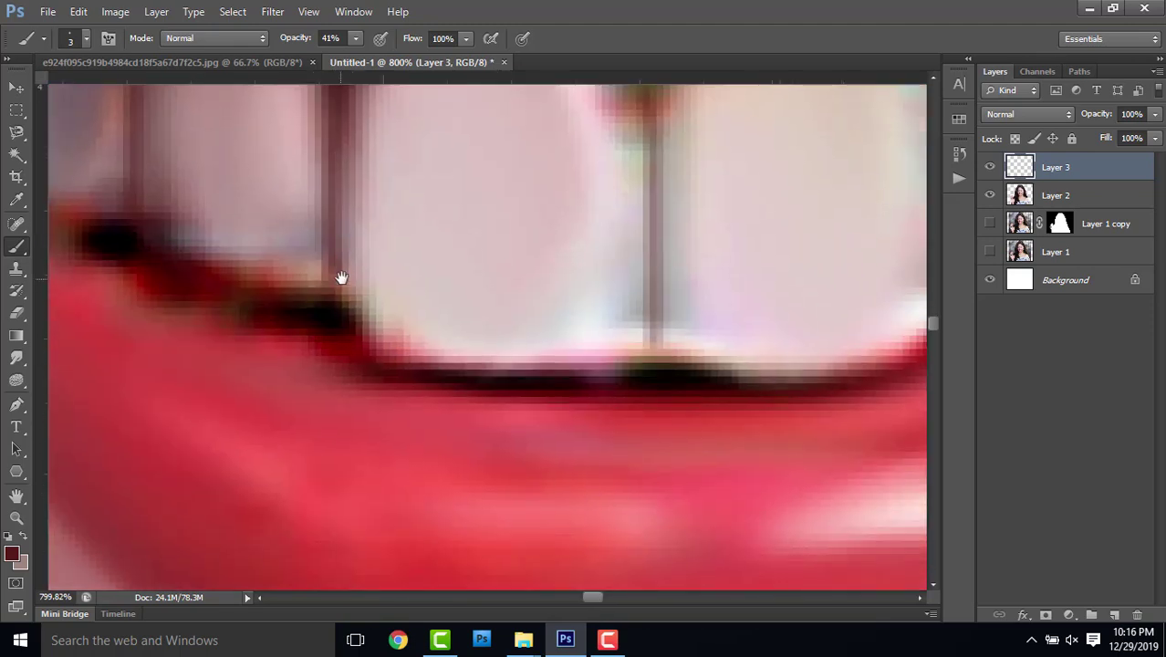
mouse_move(389, 354)
left_mouse_down()
mouse_move(630, 367)
mouse_move(666, 336)
mouse_move(375, 308)
left_mouse_up()
mouse_move(464, 333)
left_mouse_down()
mouse_move(680, 258)
mouse_move(601, 307)
mouse_move(691, 235)
mouse_move(553, 275)
left_mouse_up()
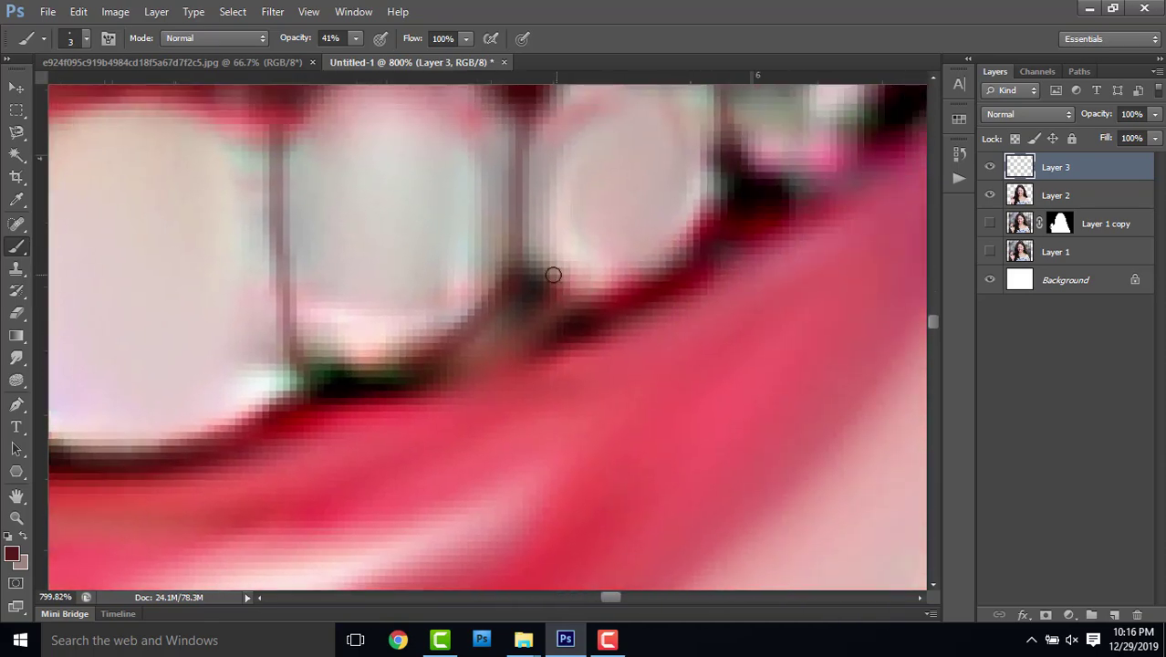
scroll(534, 235, "down", 4)
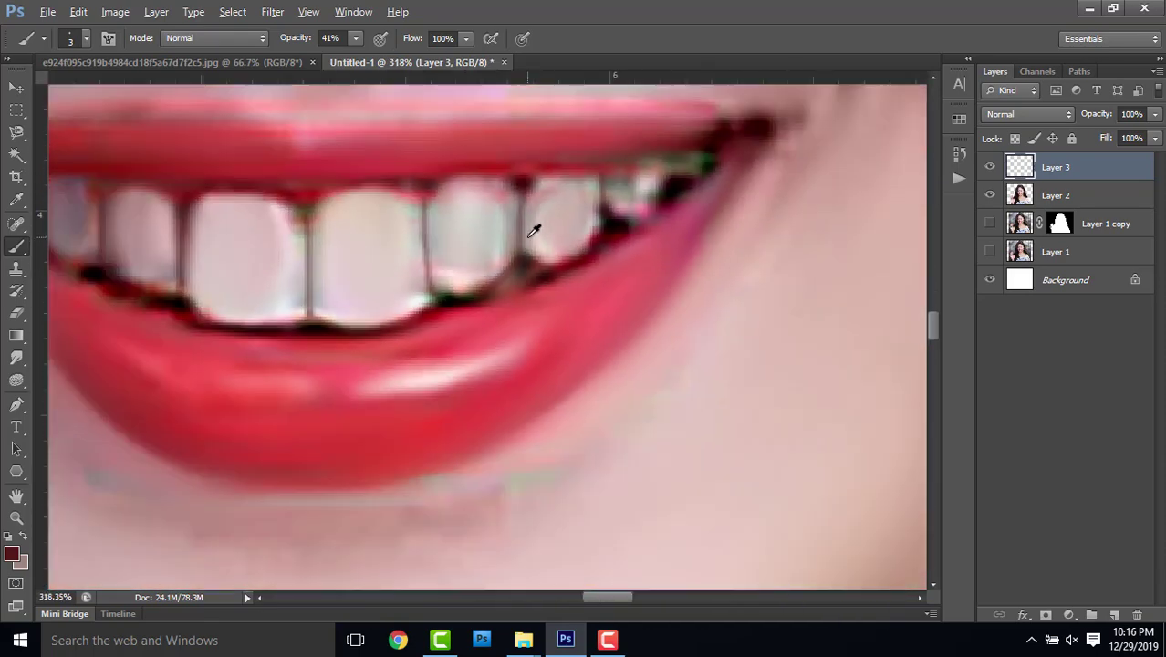
scroll(534, 234, "down", 3)
scroll(533, 234, "down", 1)
scroll(535, 211, "up", 2)
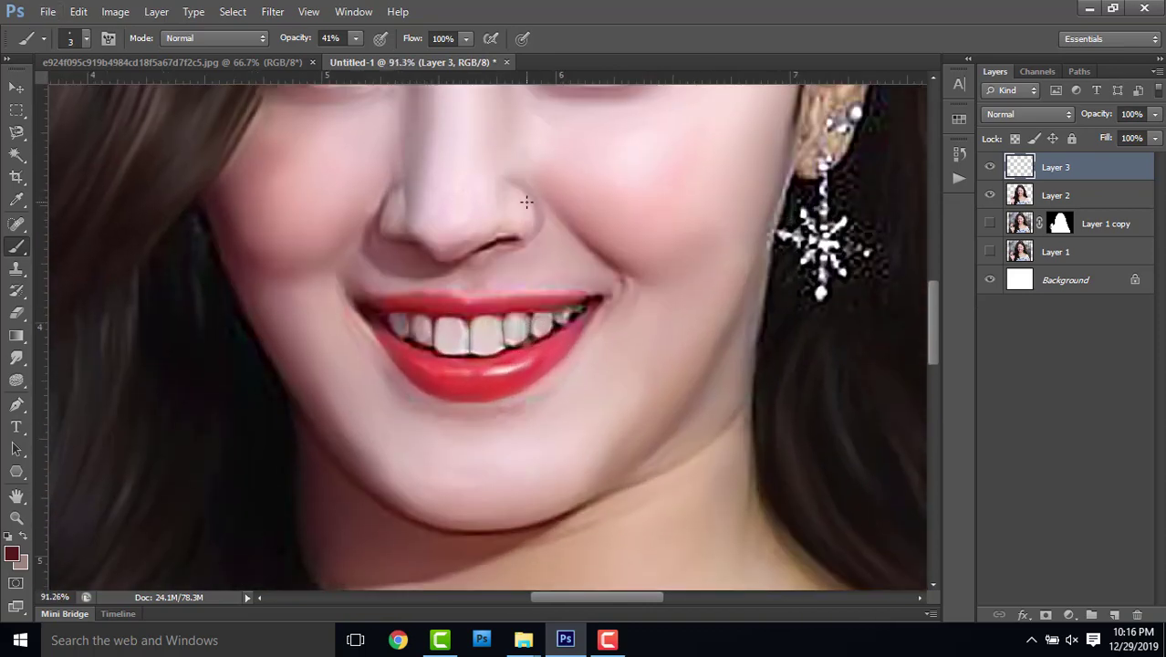
scroll(430, 208, "up", 1)
- Blur the tooth lines with a 1.2 px Gaussian Blur and merge Layer 3 into Layer 2
left_click(272, 11)
mouse_move(281, 184)
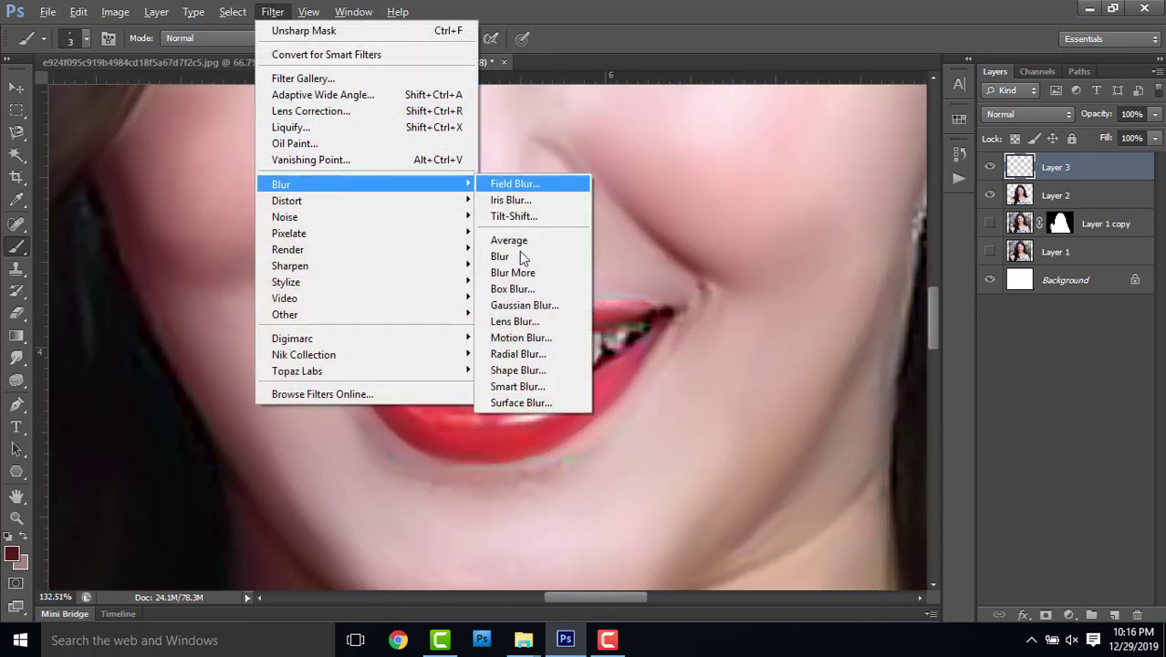
left_click(539, 306)
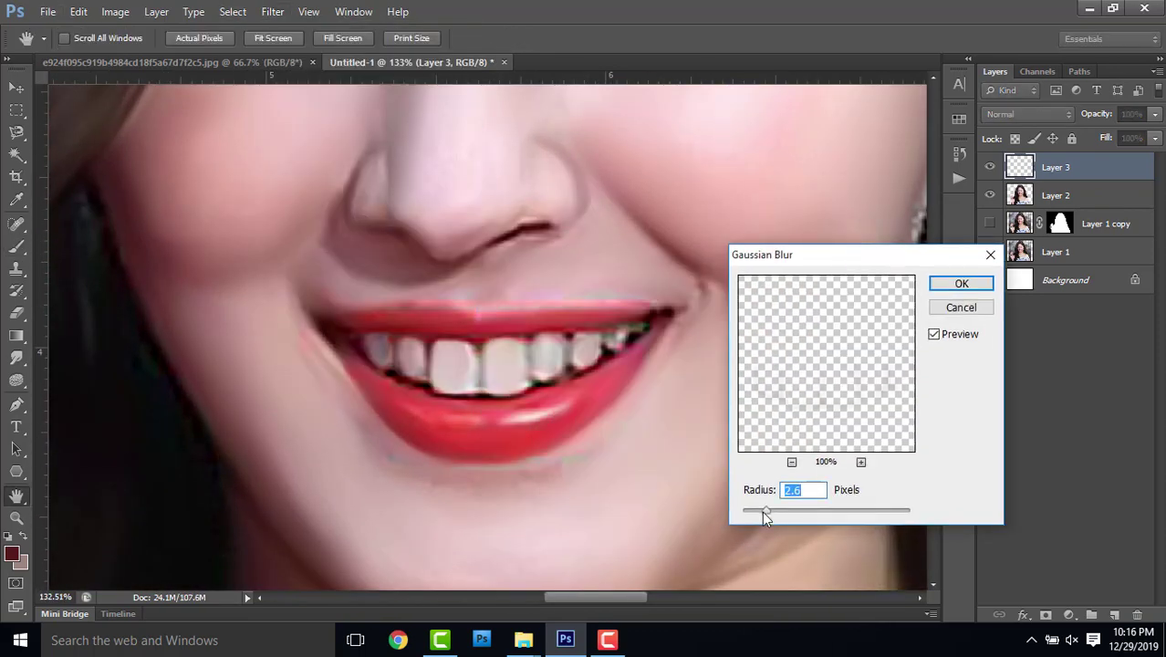
left_click_drag(764, 517, 755, 517)
left_click(946, 292)
key("b")
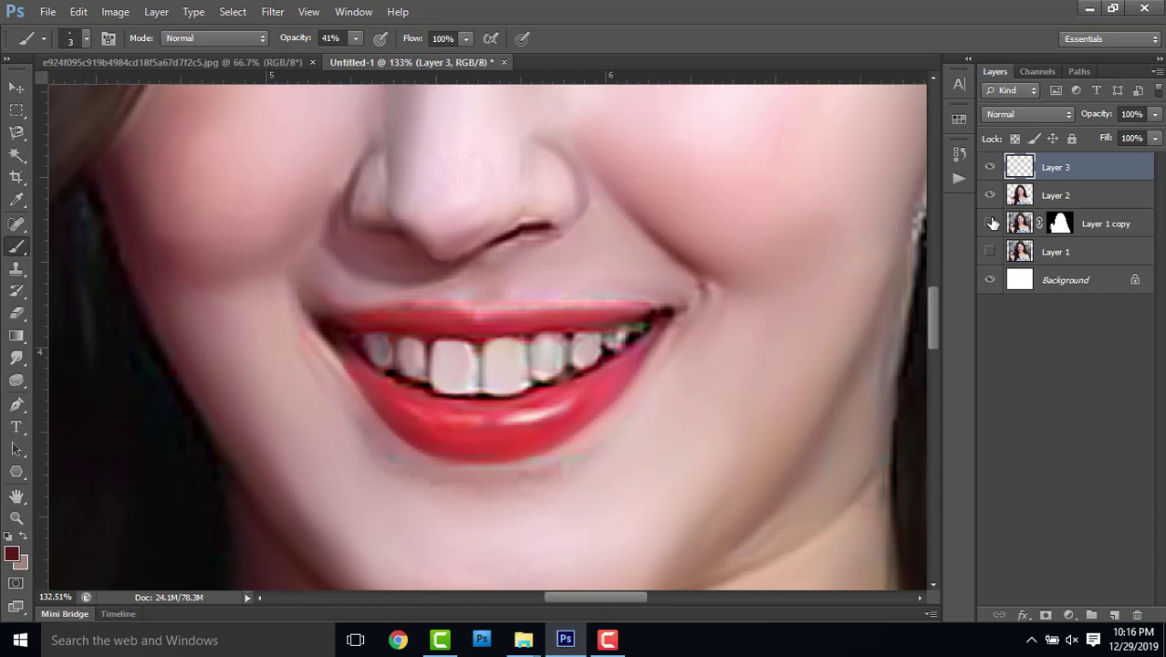
key("ctrl+e")
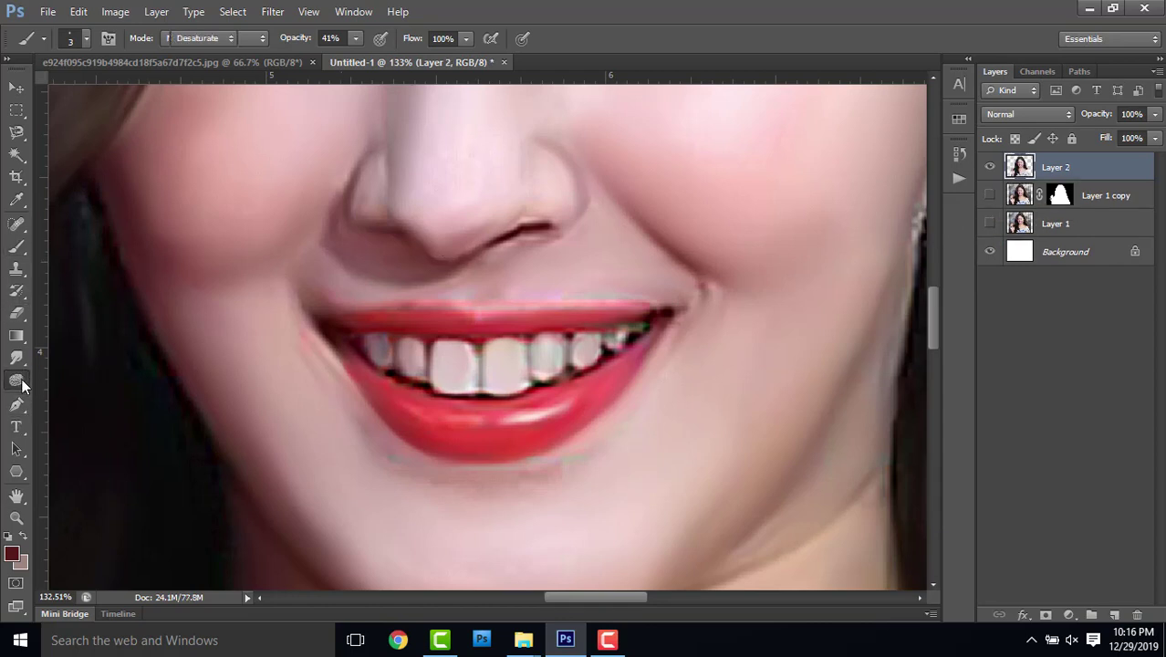
- Whiten the teeth with the Dodge tool, then set the brush opacity to 64%
left_click(16, 380)
left_click(76, 383)
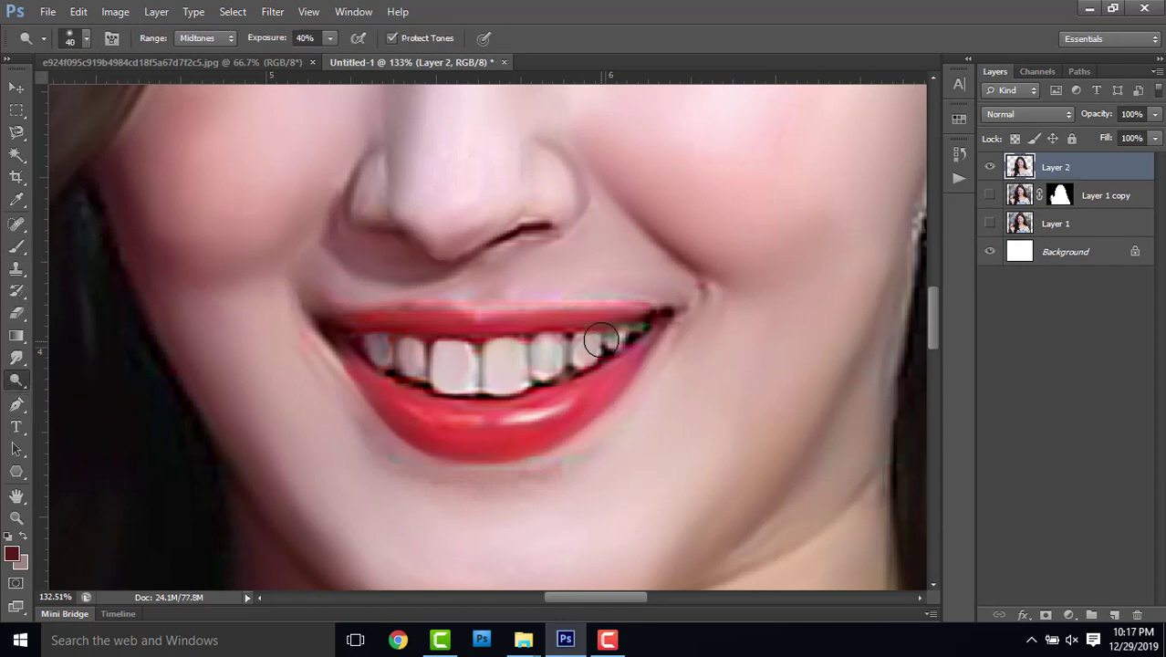
mouse_move(602, 341)
left_mouse_down()
mouse_move(480, 371)
mouse_move(367, 345)
left_mouse_up()
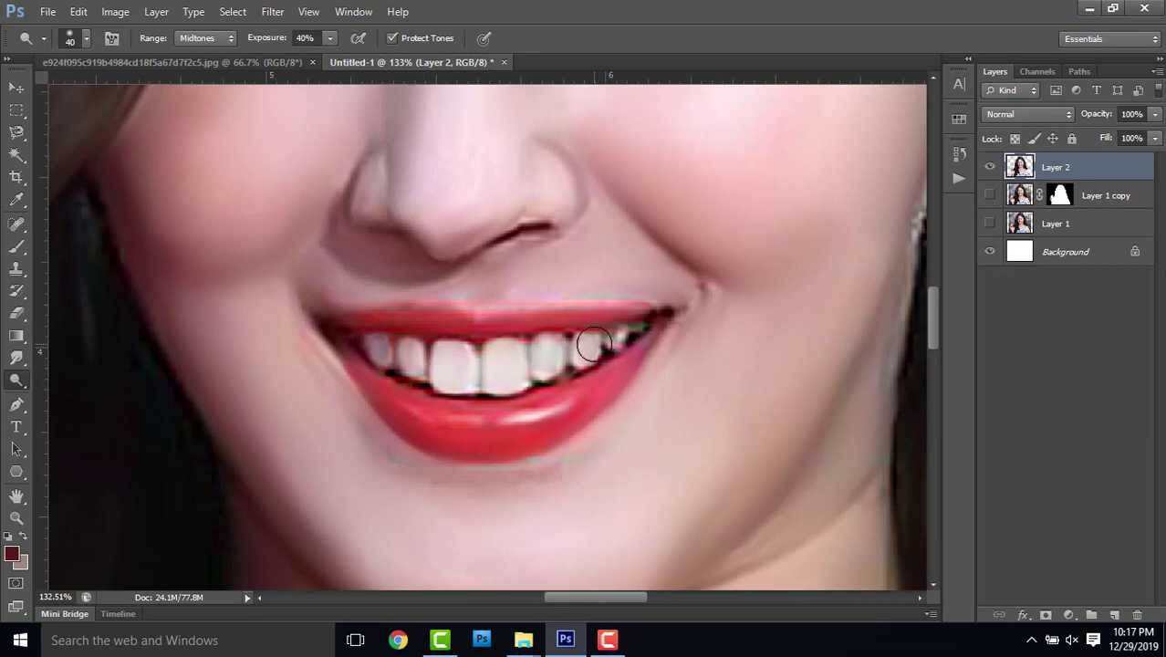
left_click(17, 247)
scroll(381, 324, "up", 3)
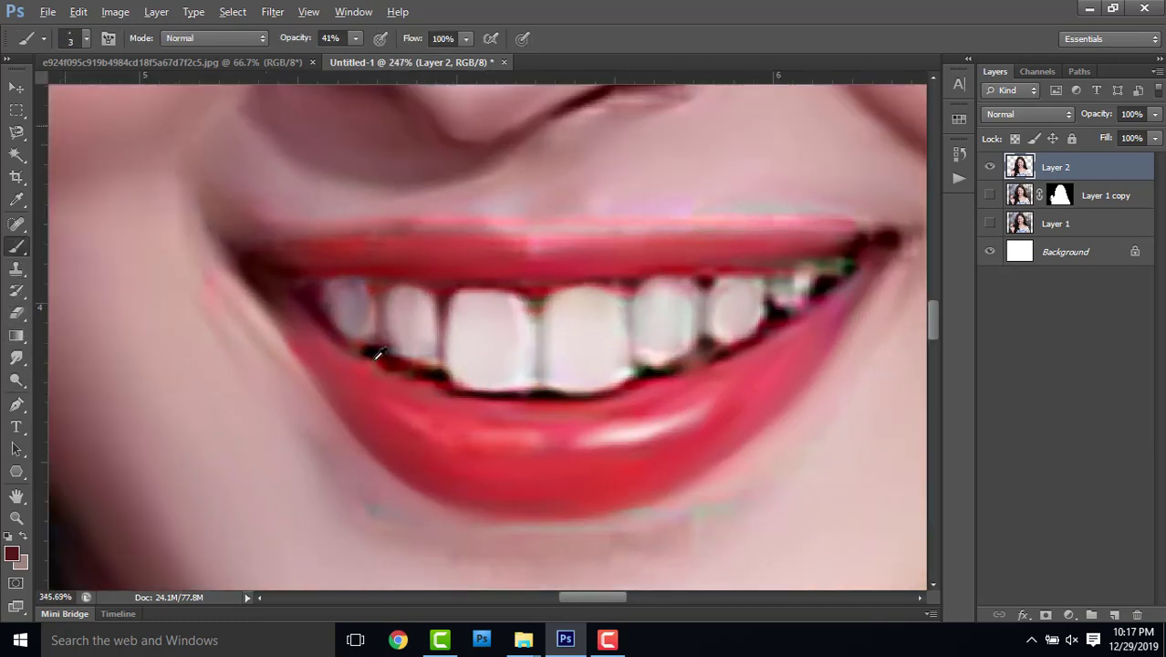
scroll(382, 324, "up", 4)
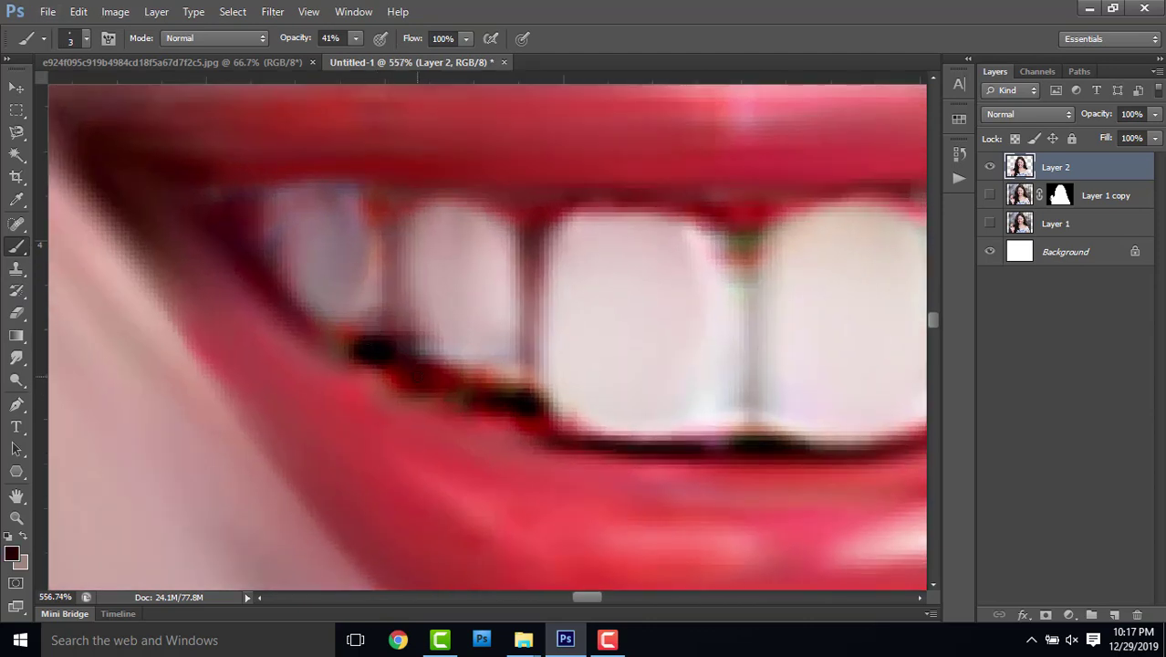
left_click_drag(281, 44, 298, 42)
- Add a new empty layer and darken the gum line between the upper-right teeth
left_click(1116, 616)
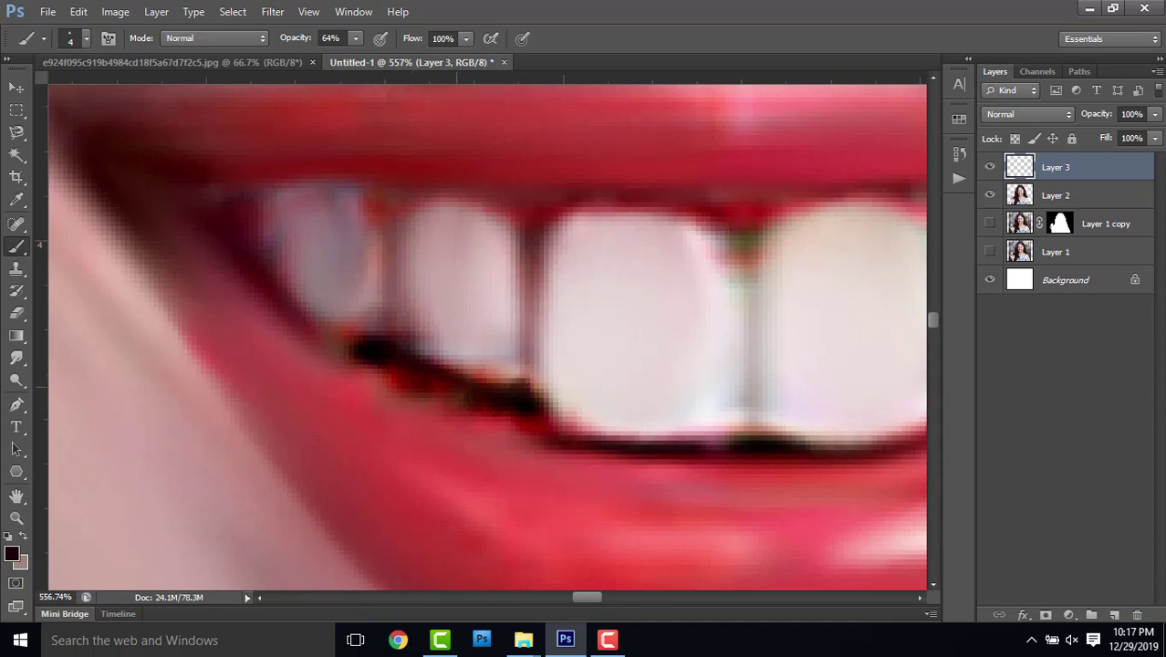
scroll(434, 417, "right", 3)
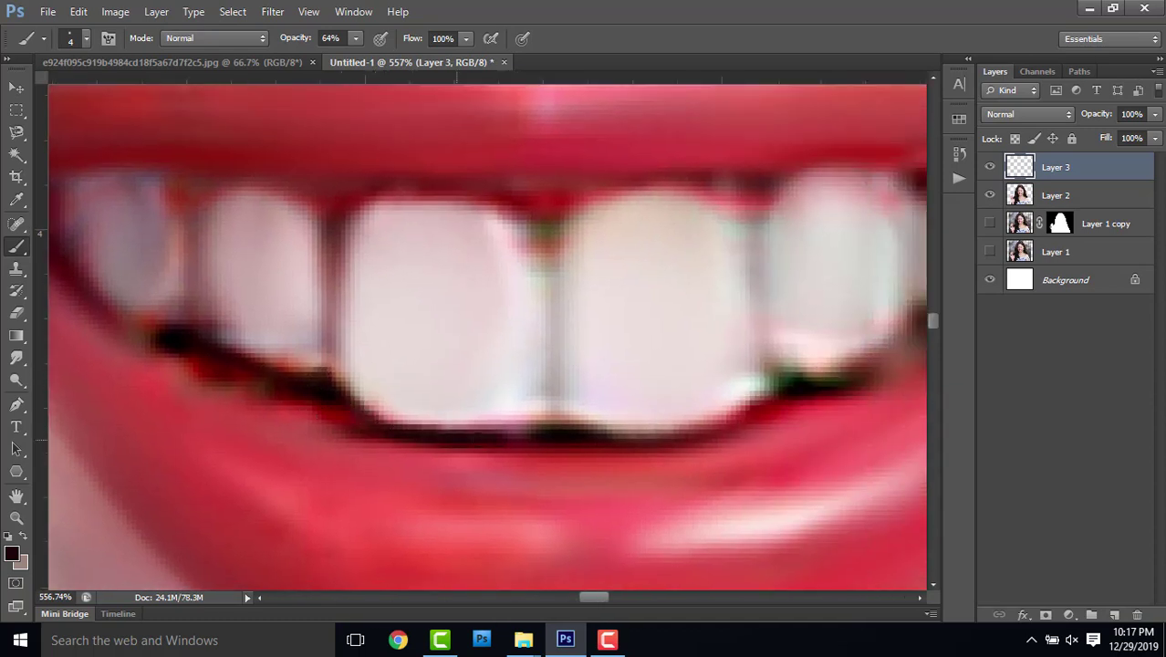
left_click_drag(547, 418, 310, 428)
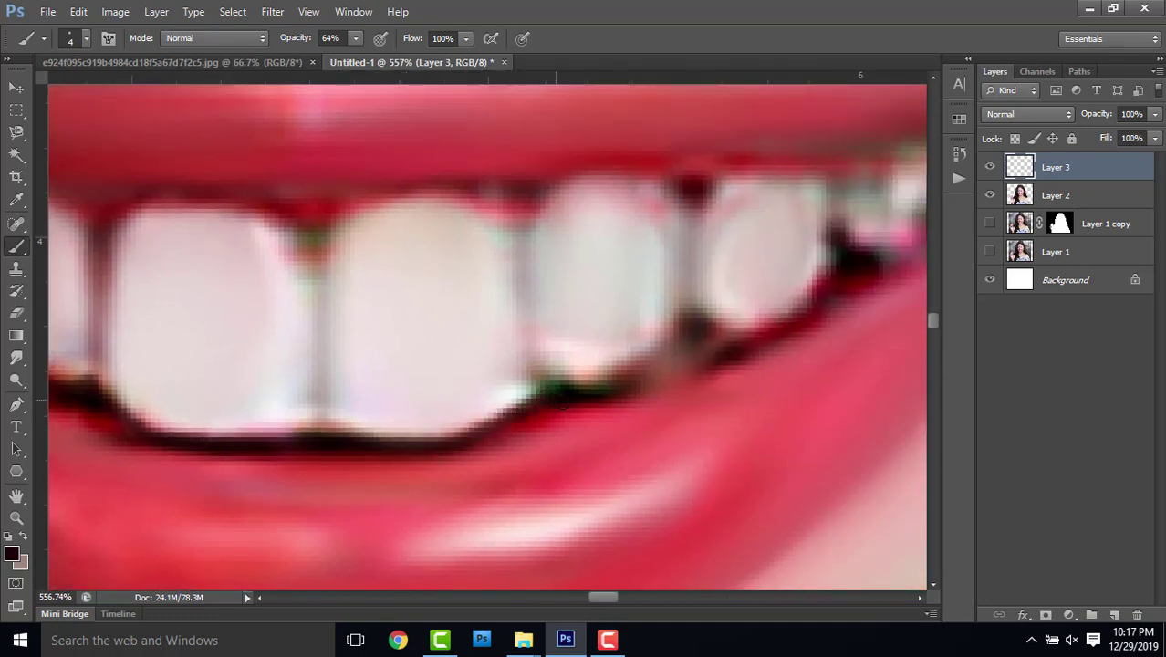
left_click_drag(698, 331, 516, 397)
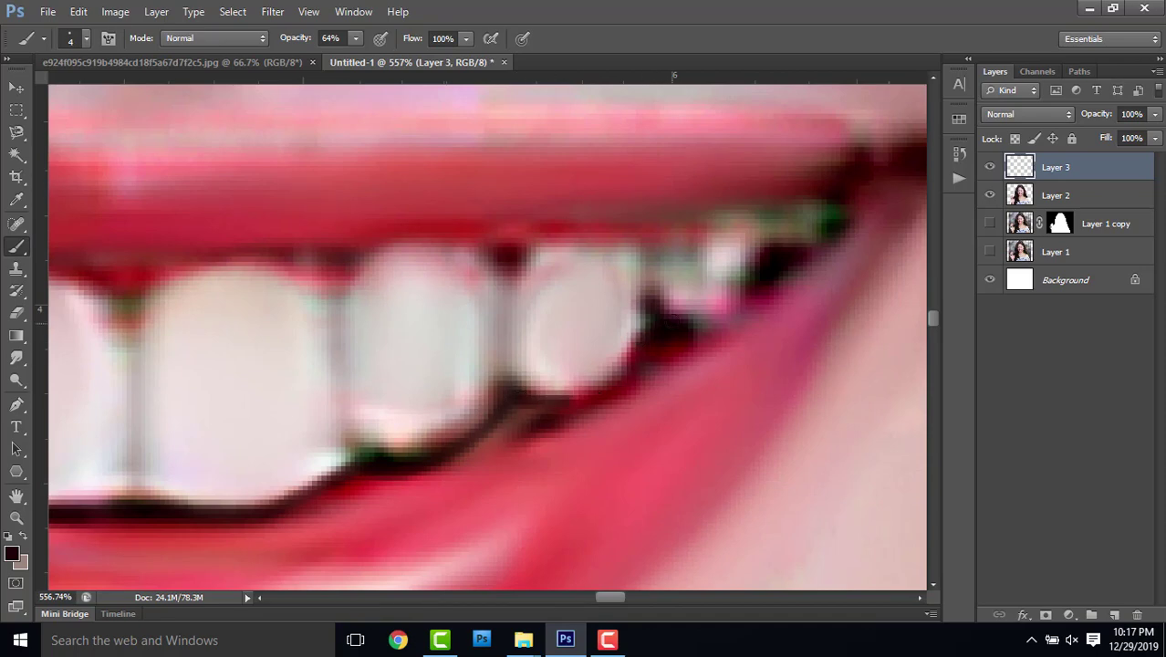
left_click_drag(745, 295, 707, 324)
- Zoom back out from the teeth to view the whole smile
scroll(631, 345, "down", 5)
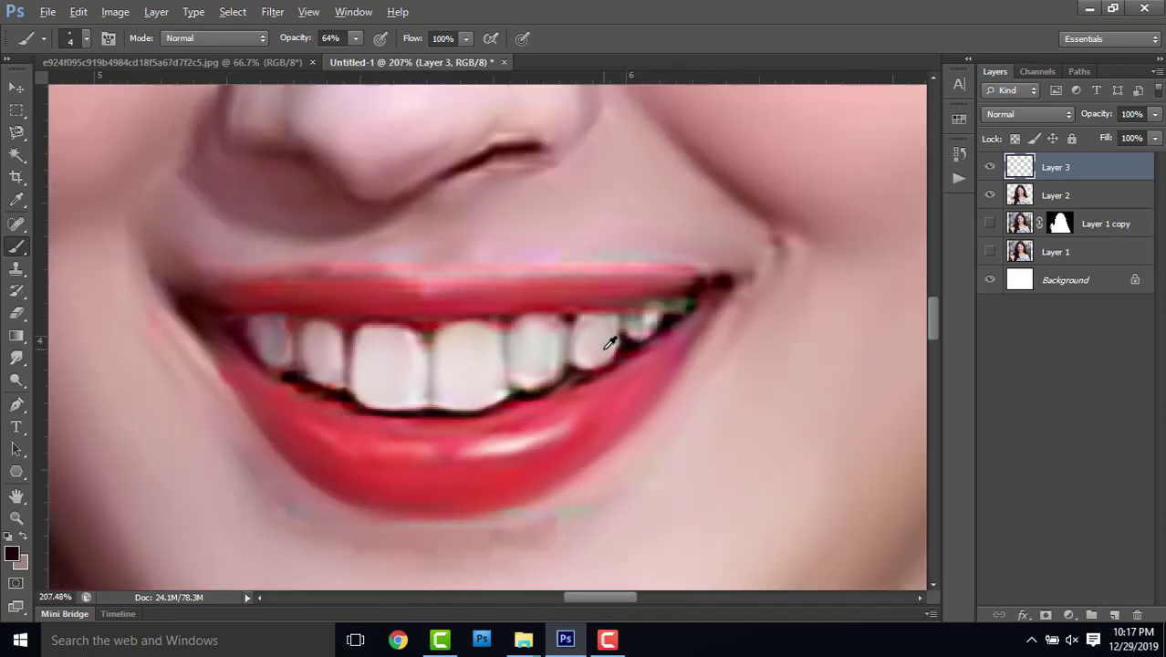
scroll(621, 344, "down", 3)
scroll(610, 343, "down", 1)
scroll(517, 343, "up", 6)
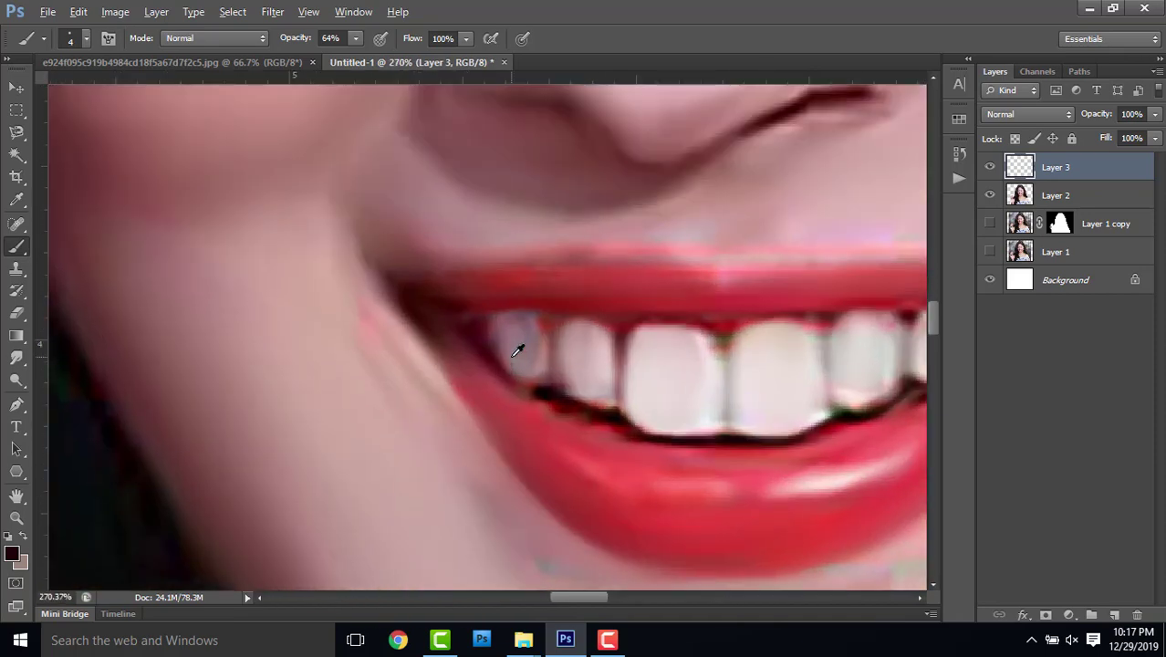
scroll(521, 339, "up", 3)
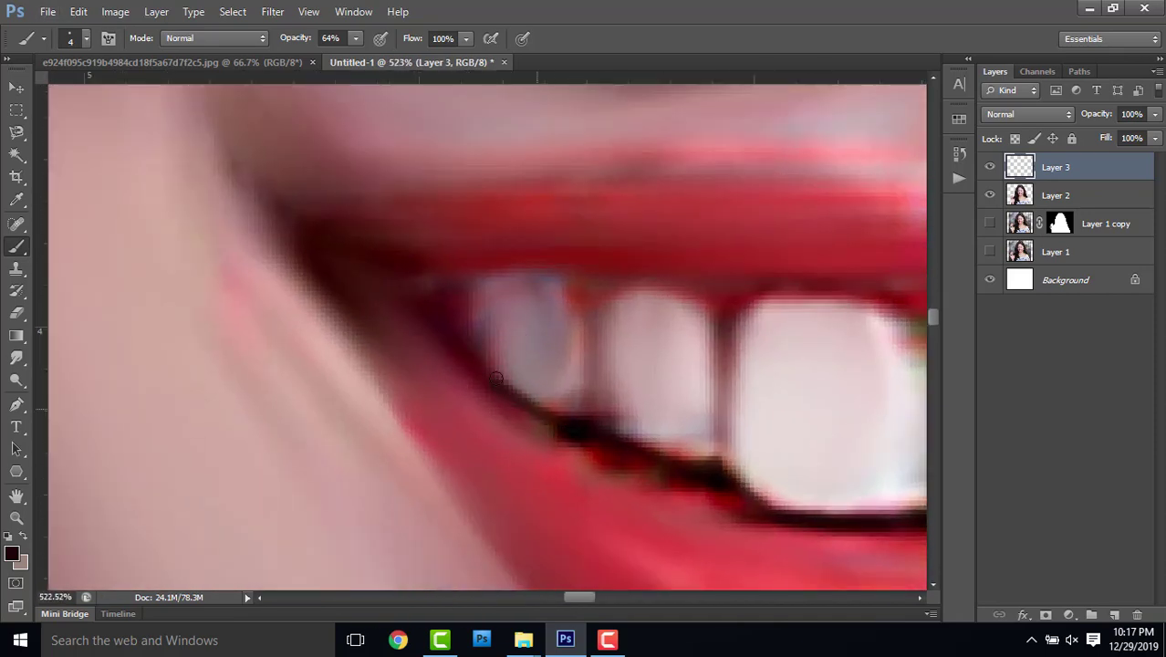
scroll(435, 292, "down", 4)
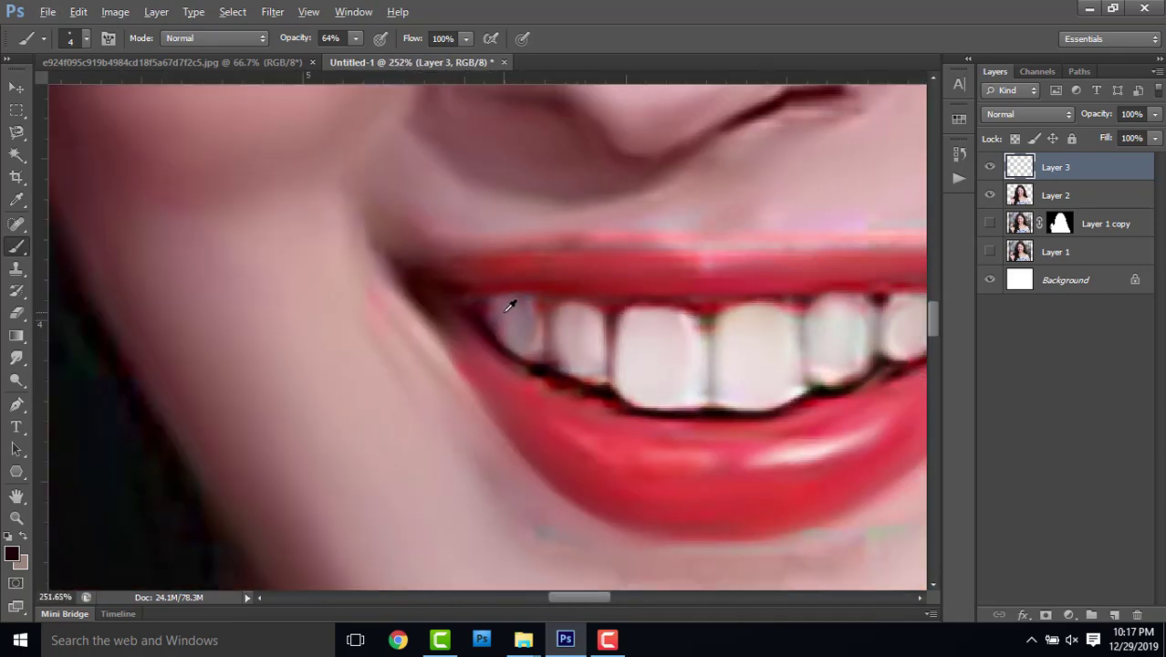
scroll(510, 305, "down", 4)
scroll(549, 320, "down", 3)
scroll(721, 203, "down", 1)
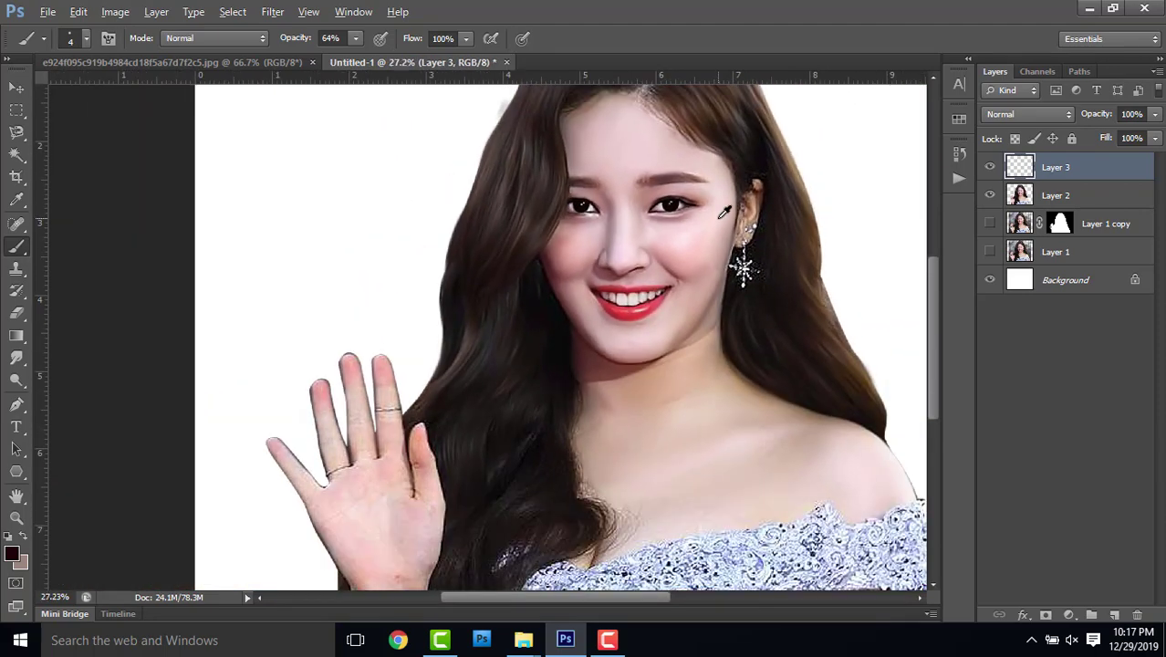
scroll(724, 209, "down", 1)
scroll(583, 219, "down", 1)
scroll(508, 175, "up", 1)
scroll(508, 175, "up", 1)
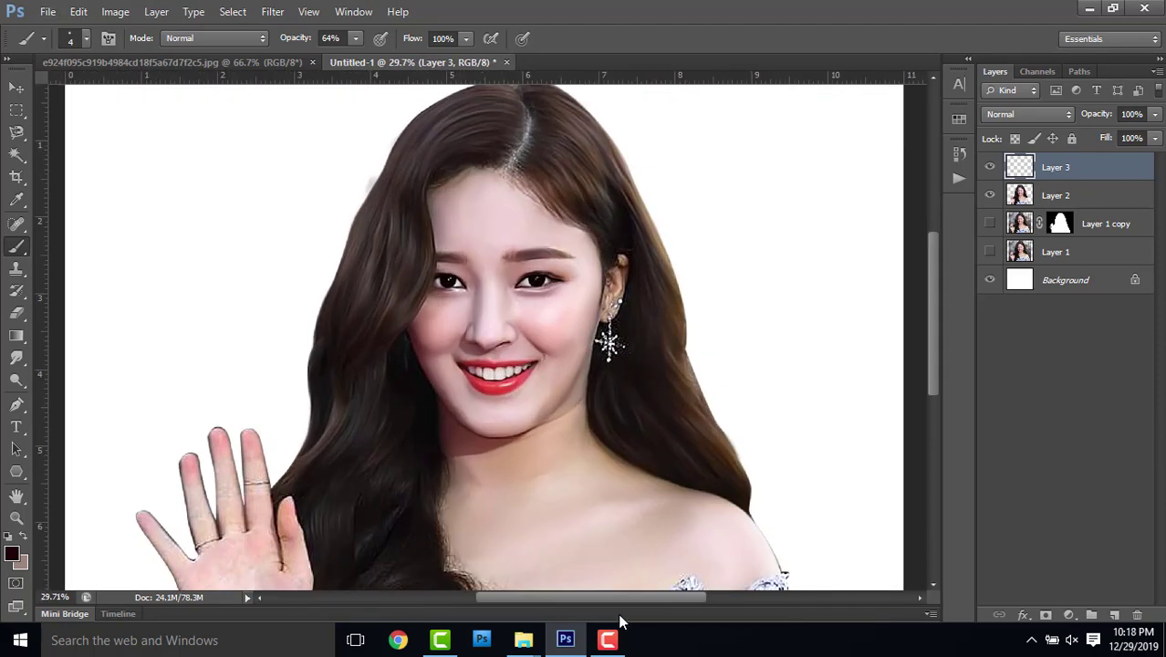
left_click(607, 640)
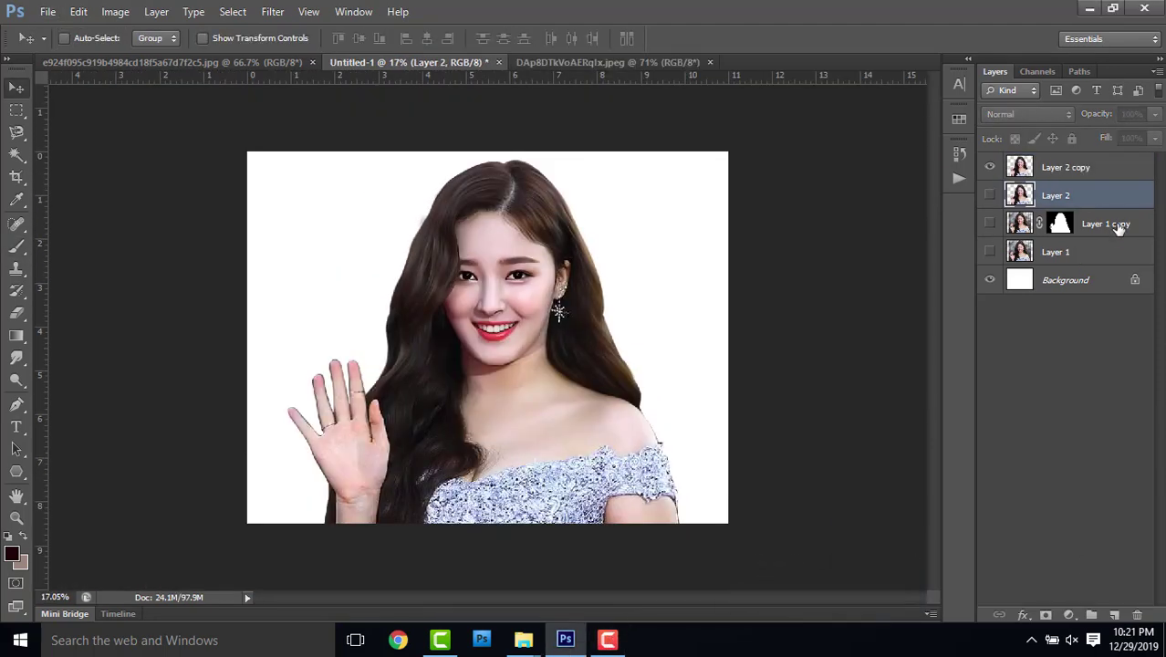
- Add a new layer and, with a size-1000 brush, paint beige behind the woman on both sides
left_click(1115, 615)
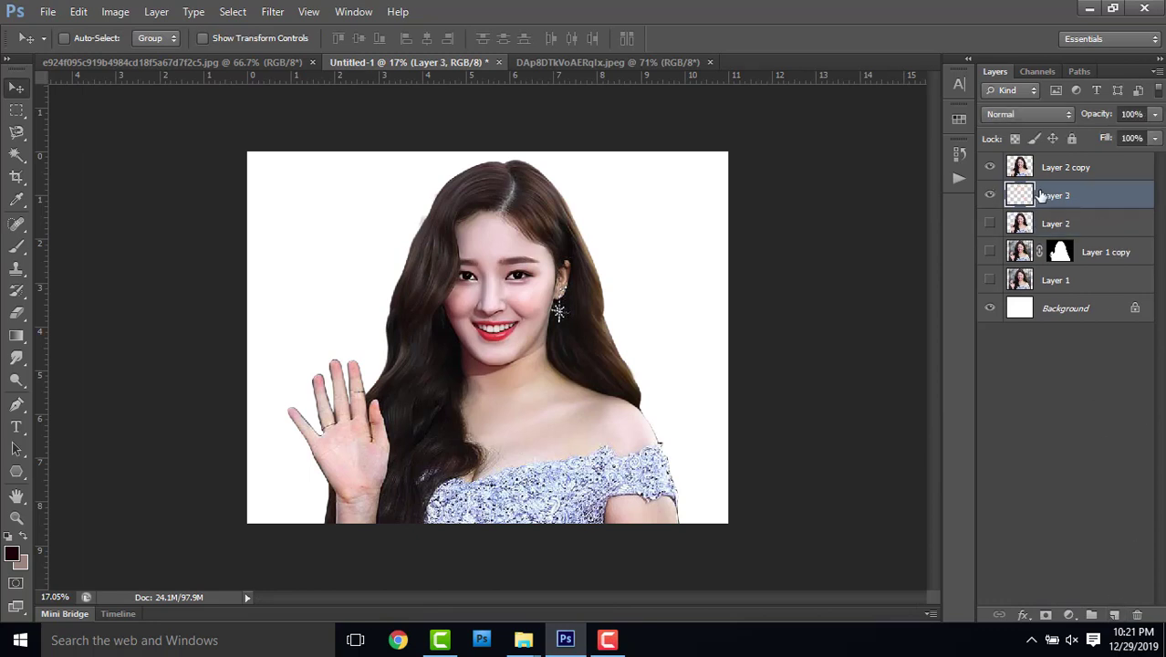
left_click(16, 246)
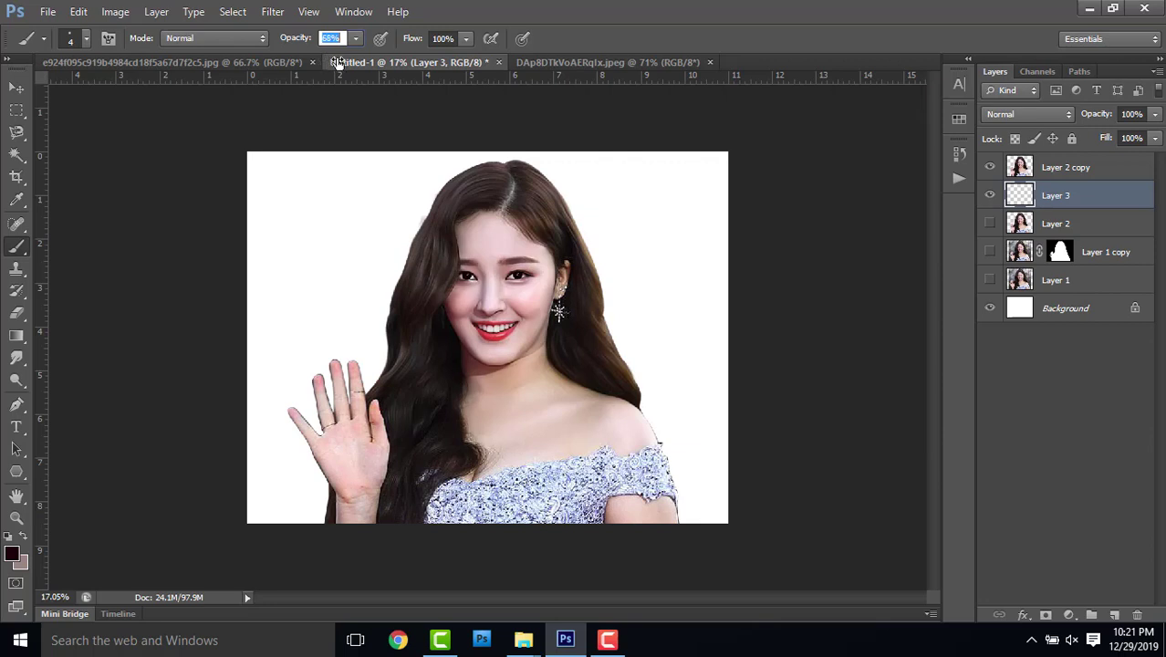
key("bracketright")
key("bracketright")
key("bracketright")
key("bracketright")
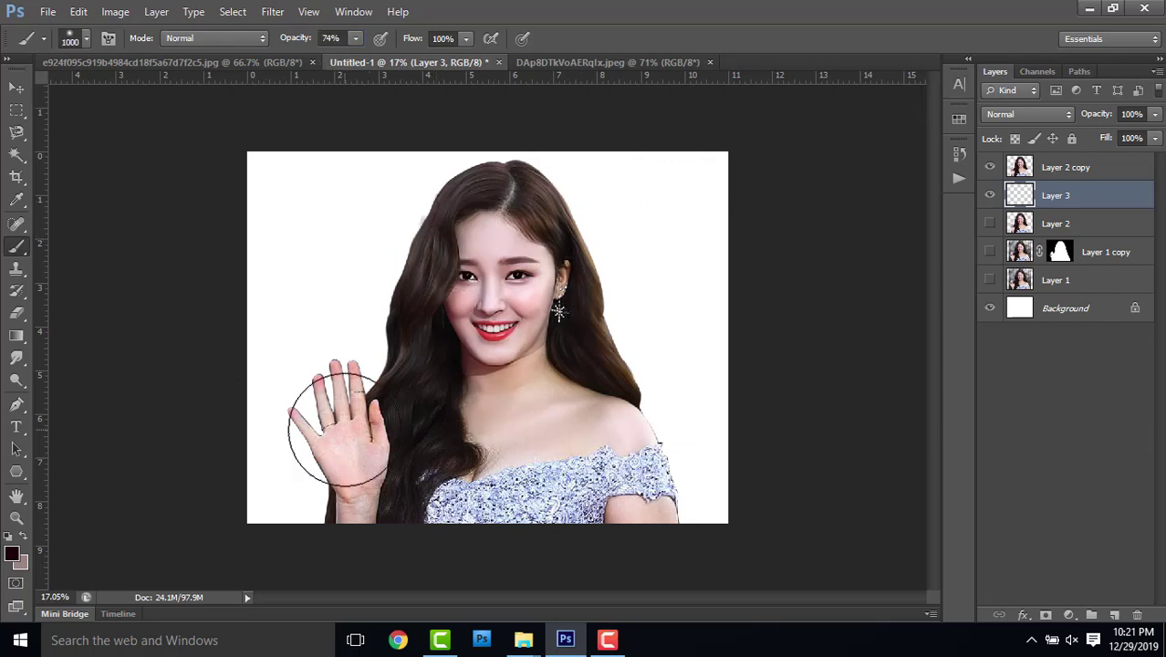
left_click(13, 555)
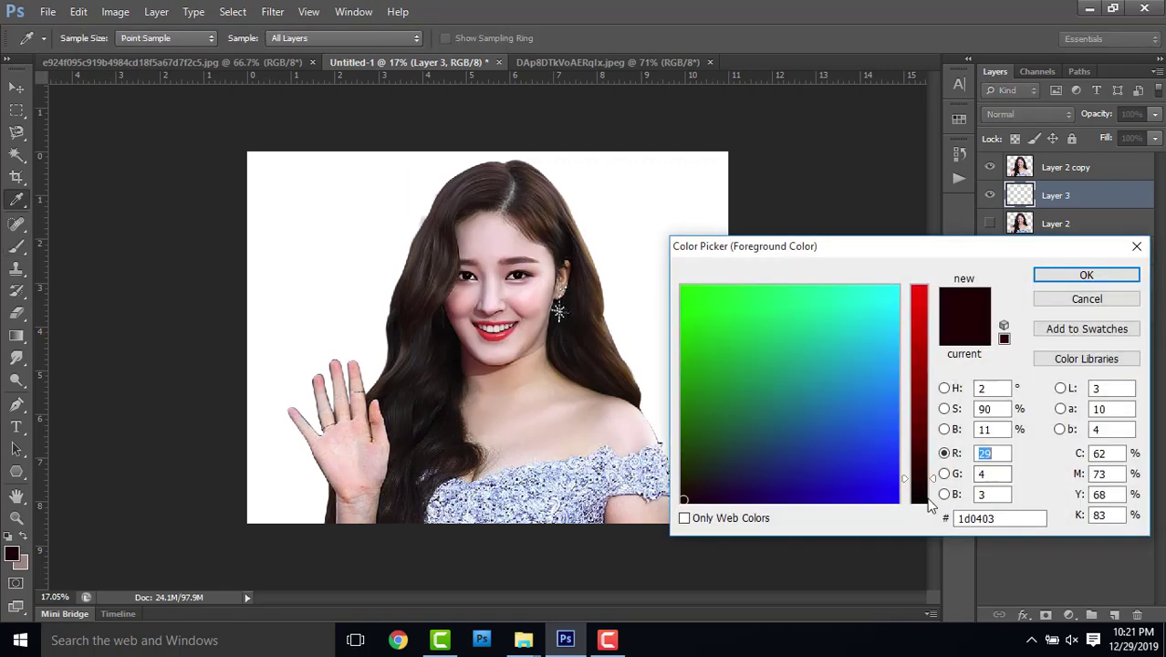
left_click_drag(935, 484, 938, 321)
left_click(797, 330)
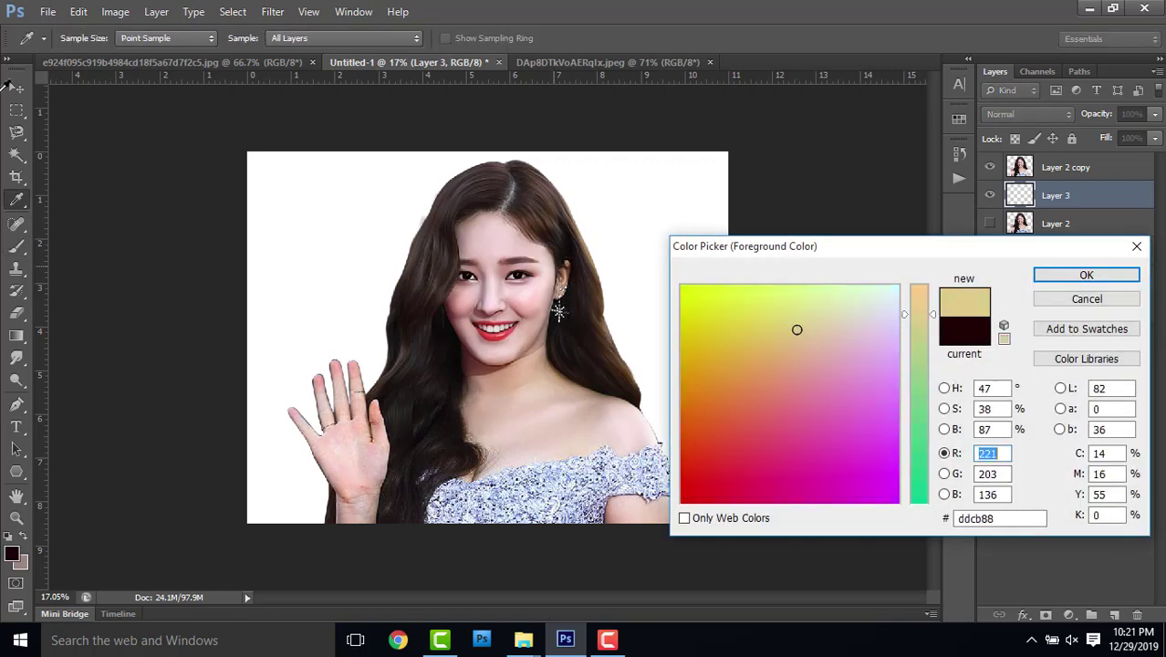
left_click(1086, 275)
mouse_move(328, 301)
left_mouse_down()
mouse_move(378, 261)
mouse_move(595, 247)
left_mouse_up()
- Paint a second beige over the upper-right background and yellow-green over the upper-left
left_click(12, 554)
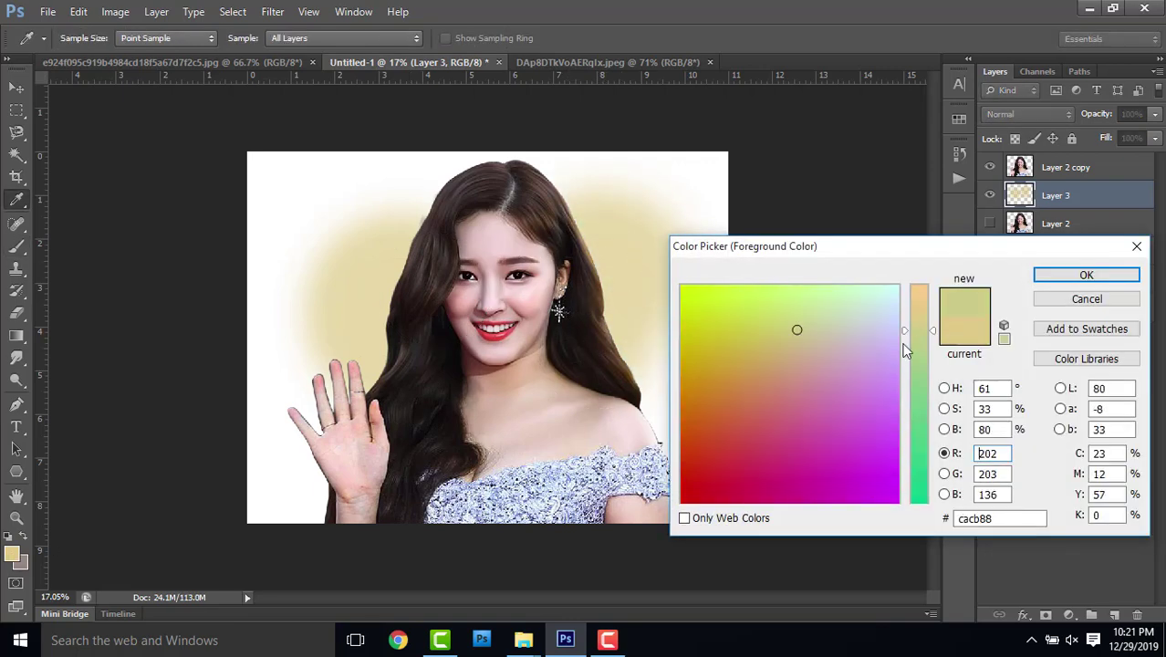
left_click(766, 357)
left_click(1086, 275)
mouse_move(755, 229)
left_mouse_down()
mouse_move(645, 183)
mouse_move(672, 339)
left_mouse_up()
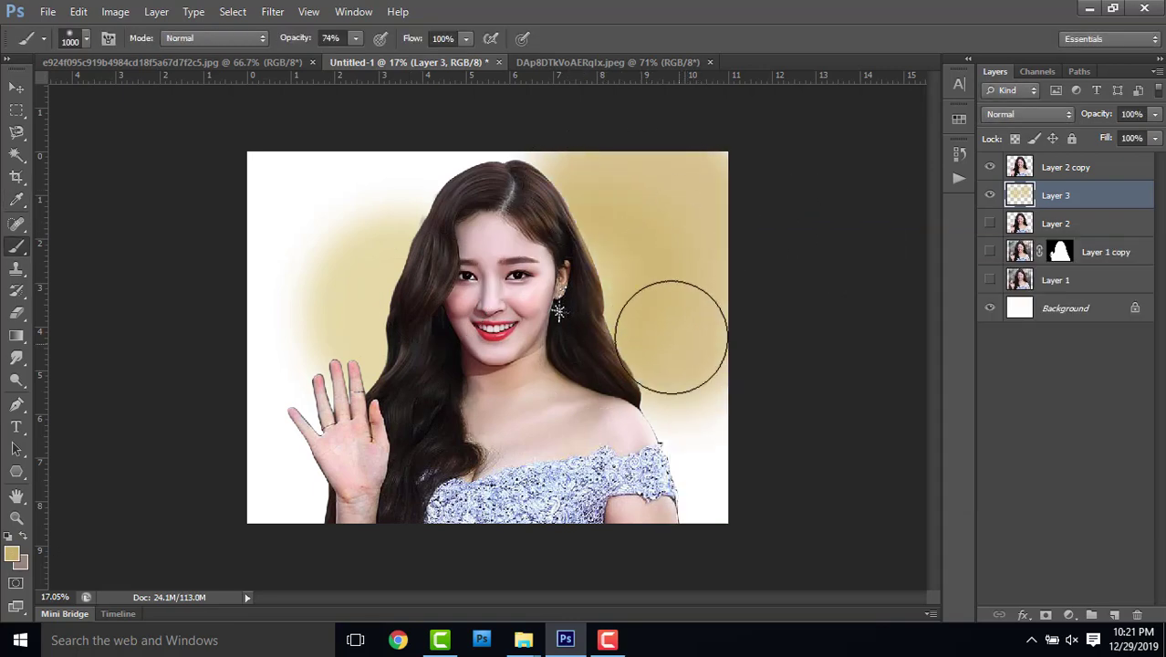
left_click(12, 554)
left_click(916, 515)
left_click(1072, 274)
mouse_move(301, 365)
left_mouse_down()
mouse_move(391, 221)
mouse_move(432, 292)
left_mouse_up()
- Brush peach down the left side of the background
left_click(12, 554)
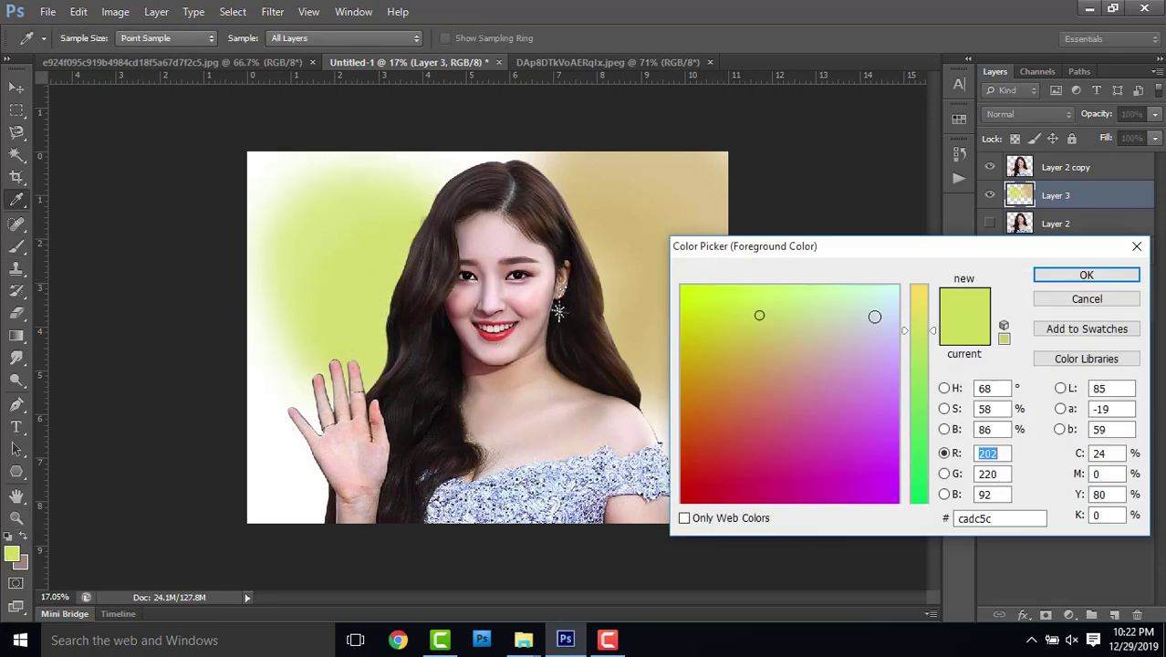
left_click(630, 438)
left_click(1086, 275)
left_click(12, 554)
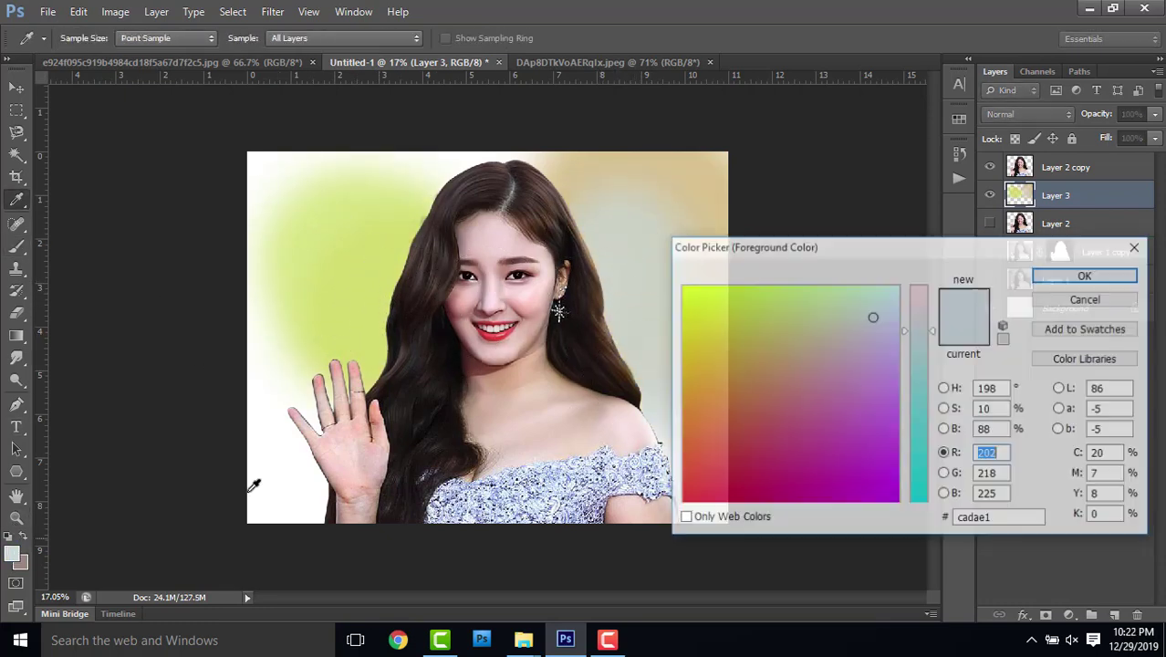
left_click(347, 429)
left_click(1084, 276)
left_click_drag(299, 299, 238, 511)
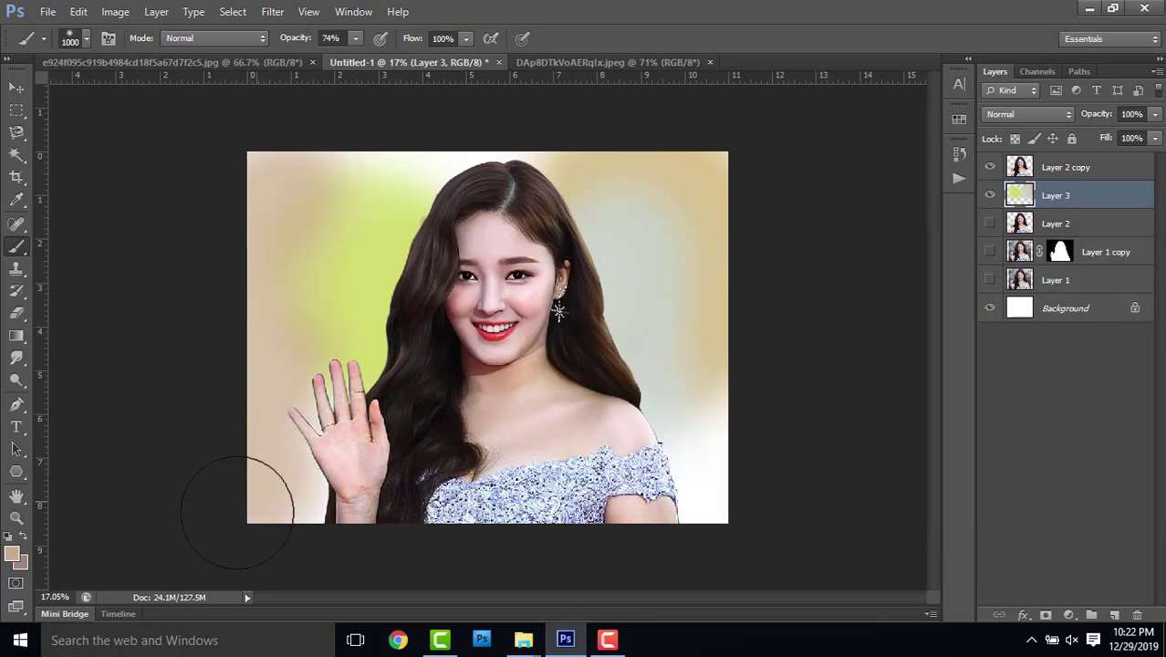
- Paint lavender over the yellow area of the background
left_click(12, 554)
left_click(365, 265)
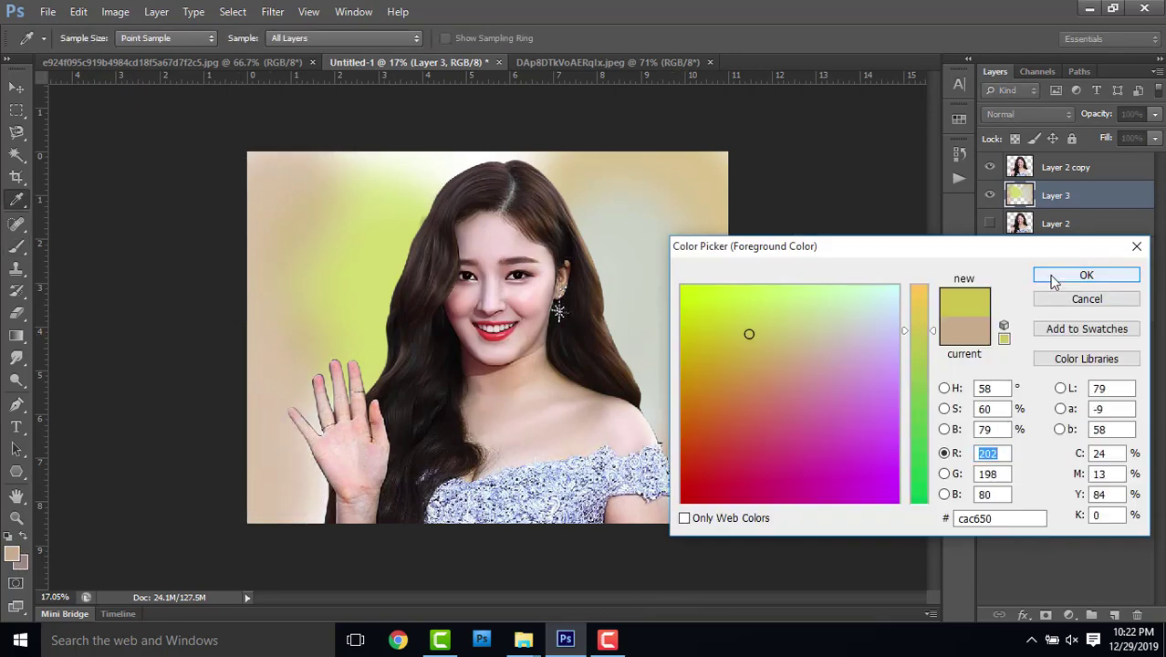
left_click(1054, 278)
left_click(12, 554)
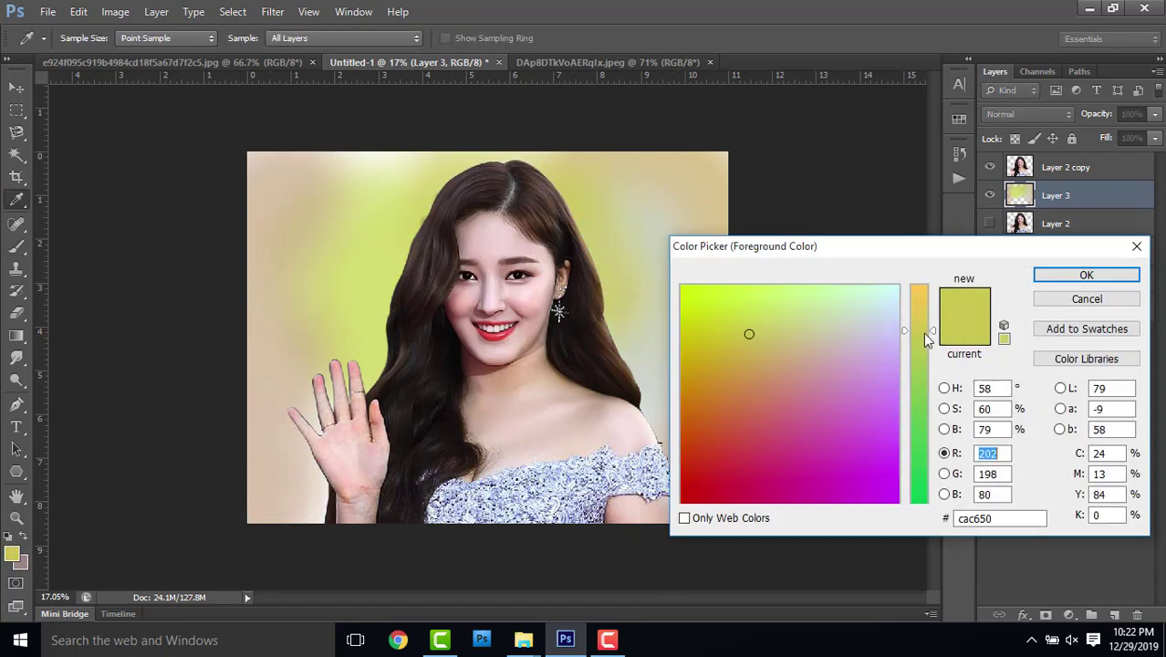
left_click(925, 342)
left_click(844, 363)
left_click(1086, 275)
key("b")
mouse_move(638, 273)
left_mouse_down()
mouse_move(339, 222)
mouse_move(390, 183)
left_mouse_up()
- Pick a tan foreground colour and return to the Brush tool
left_click(12, 554)
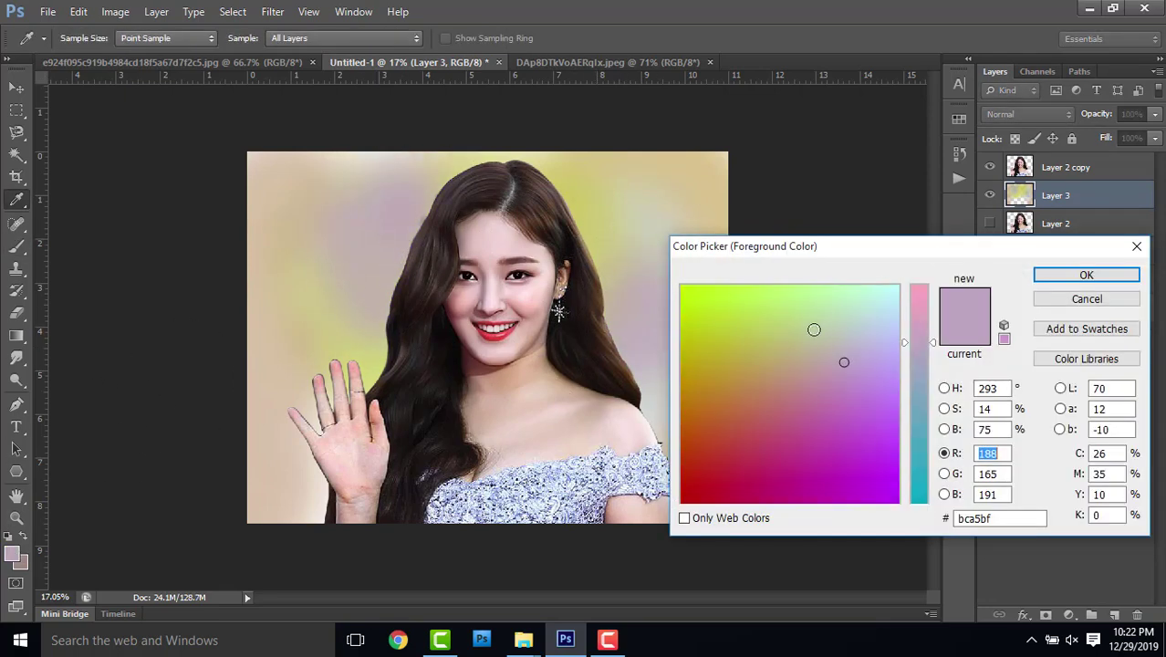
left_click(772, 344)
key("Return")
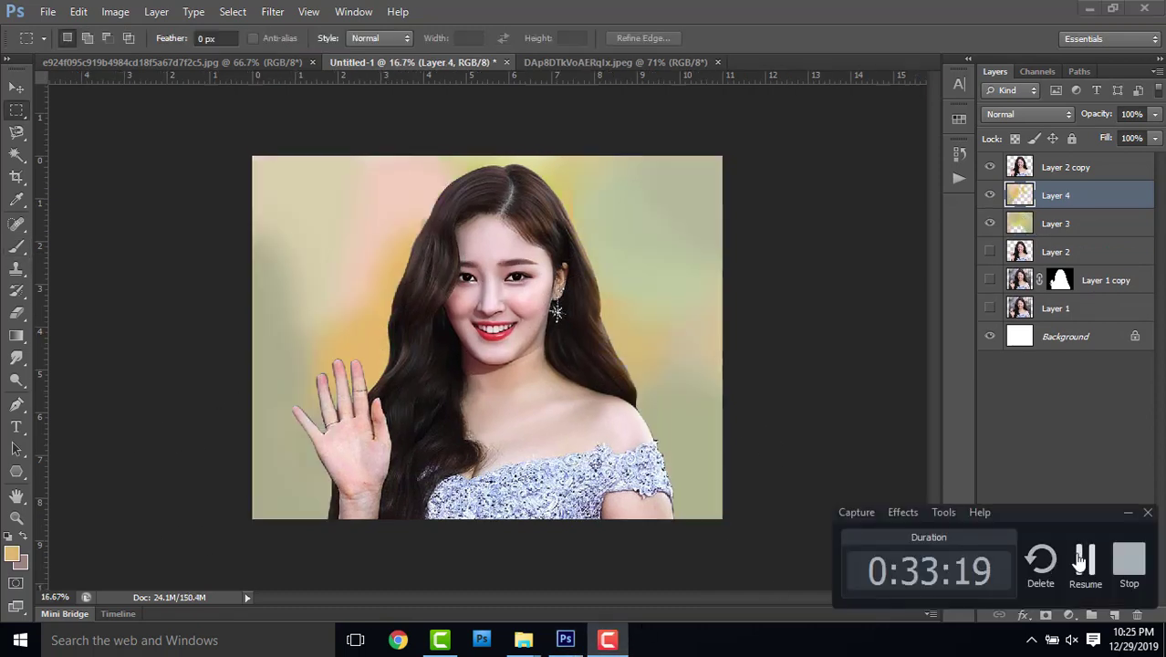
left_click(1083, 559)
key("b")
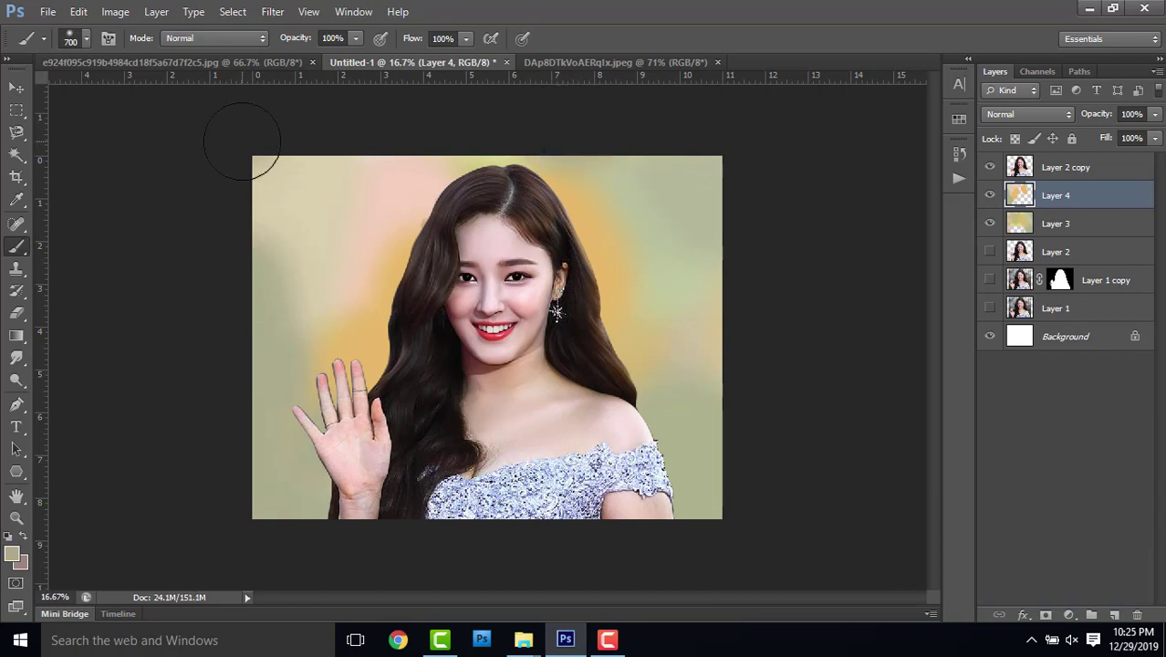
- Try reddish and blue swatch dabs on the background, undoing both
left_click(959, 118)
left_click(833, 195)
left_click(629, 248)
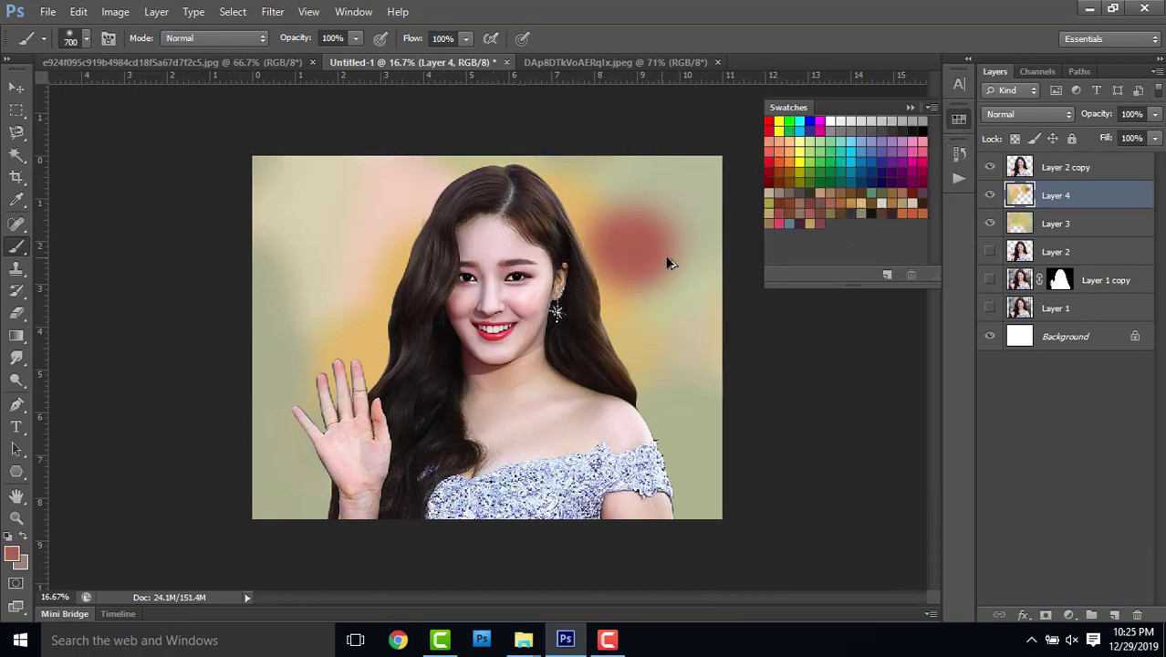
key("ctrl+z")
left_click(794, 219)
left_click(627, 345)
key("ctrl+z")
- At 43% brush opacity, paint green-grey and pink tones over the upper background
mouse_move(281, 45)
left_mouse_down()
mouse_move(246, 51)
mouse_move(305, 43)
left_mouse_up()
left_click_drag(294, 164, 260, 269)
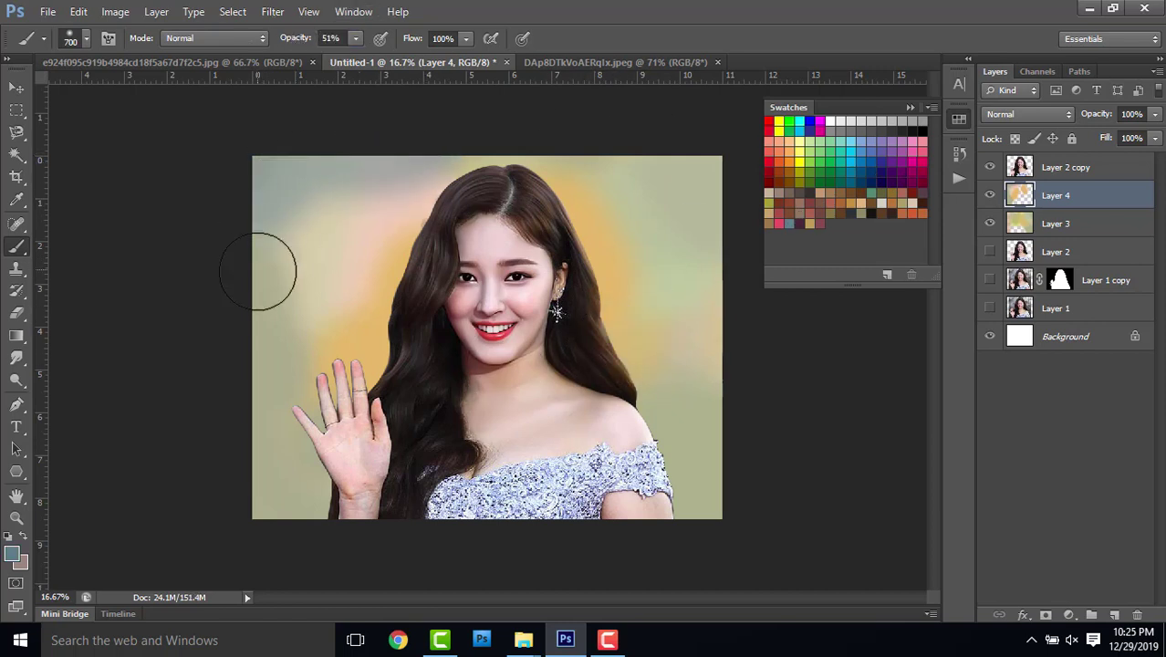
mouse_move(611, 260)
left_mouse_down()
mouse_move(684, 203)
mouse_move(525, 203)
left_mouse_up()
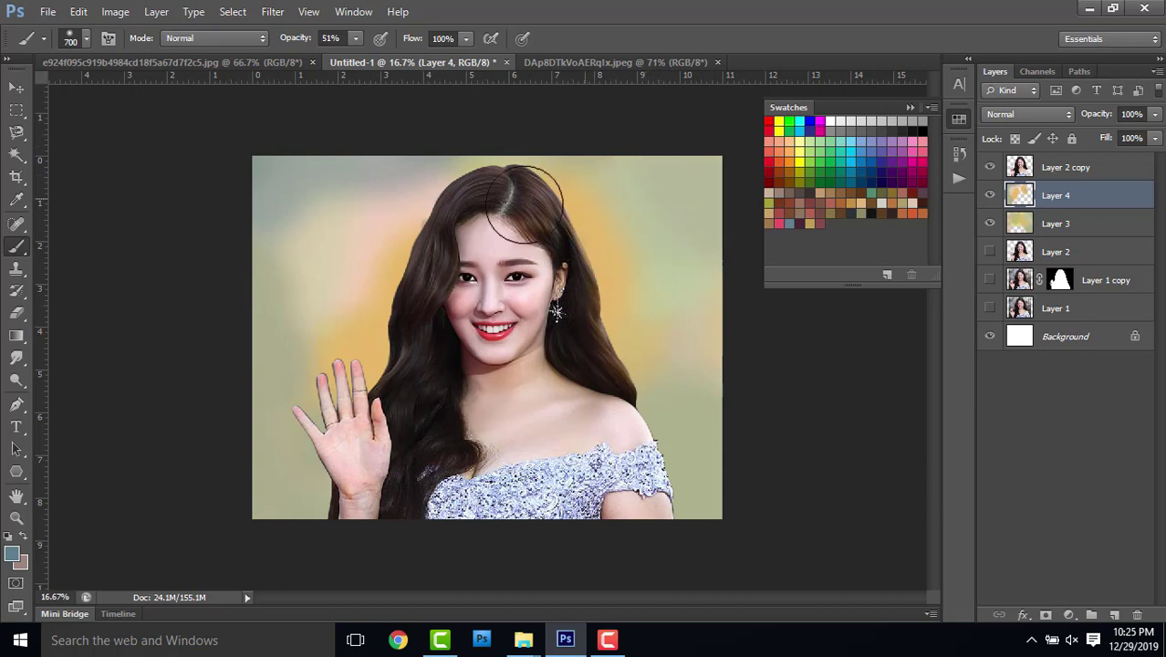
left_click(919, 149)
left_click_drag(519, 252, 321, 243)
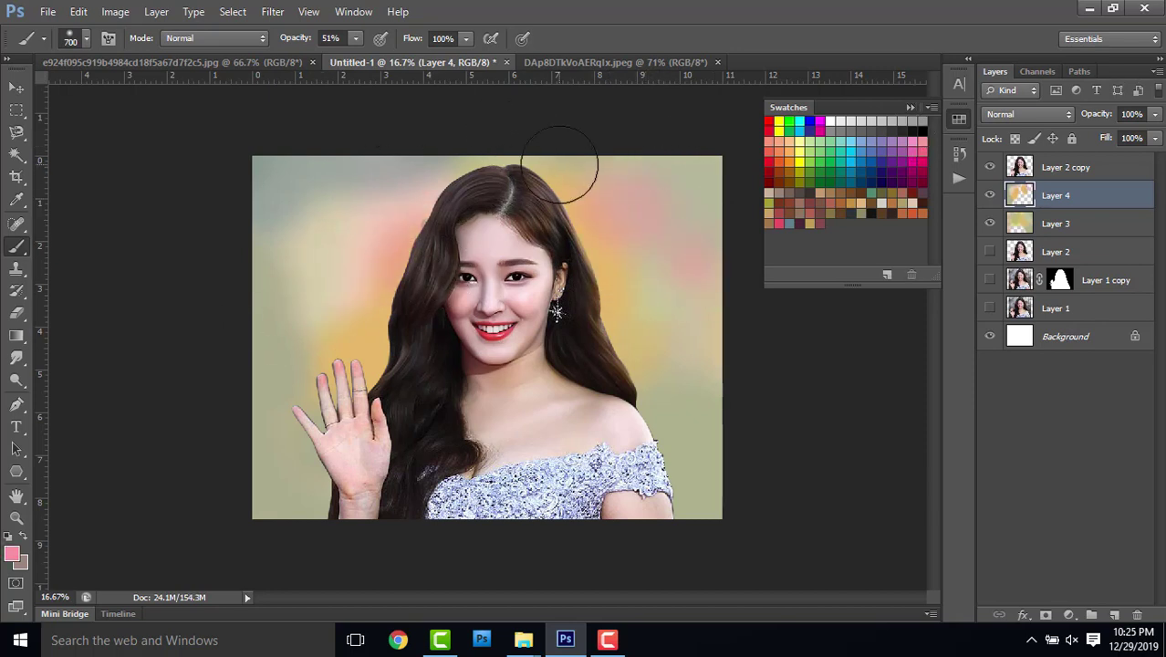
left_click(958, 119)
- Merge the colour layer down into Layer 3 and pick the Smudge tool with a large soft brush
key("ctrl+e")
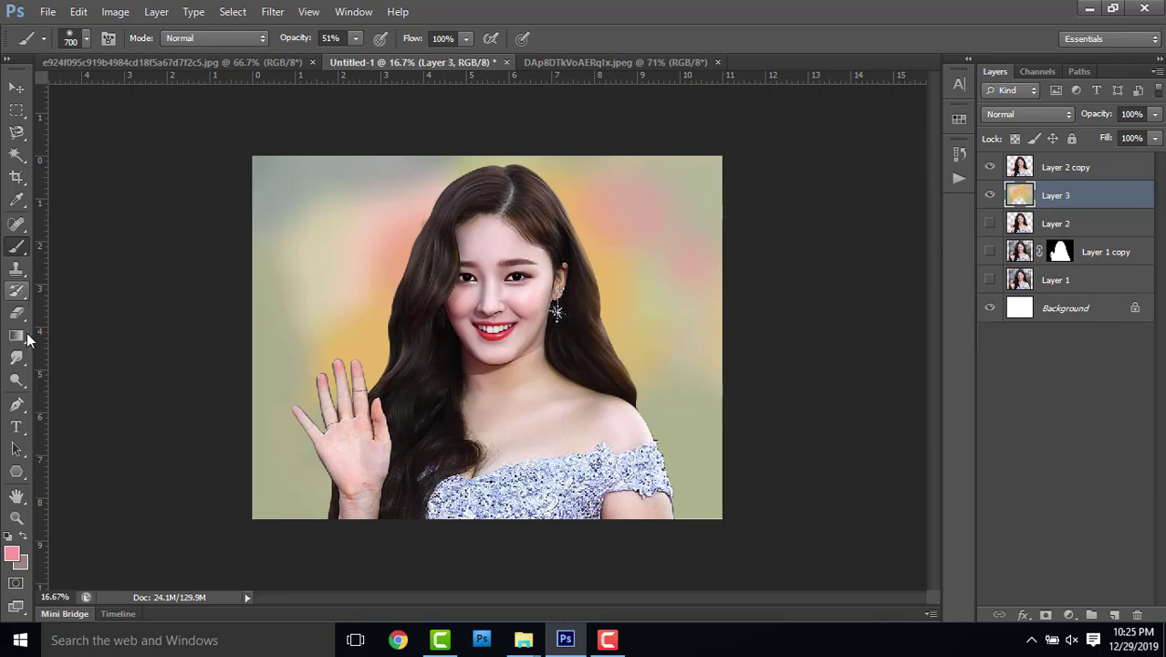
key("r")
left_click(75, 39)
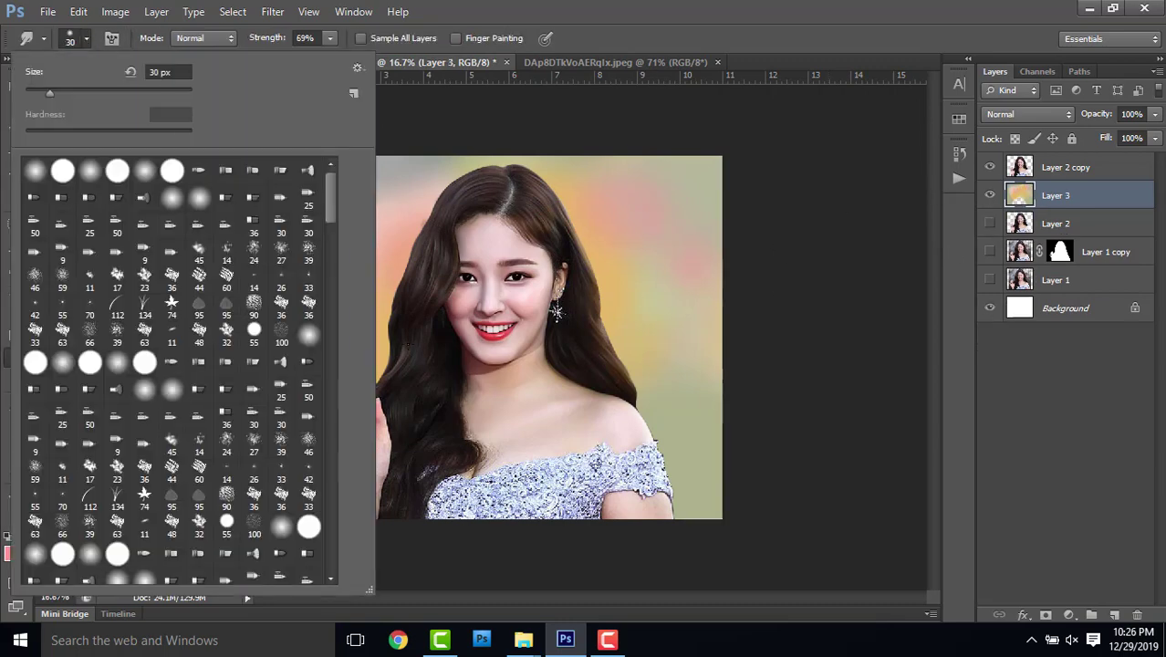
left_click_drag(334, 191, 349, 492)
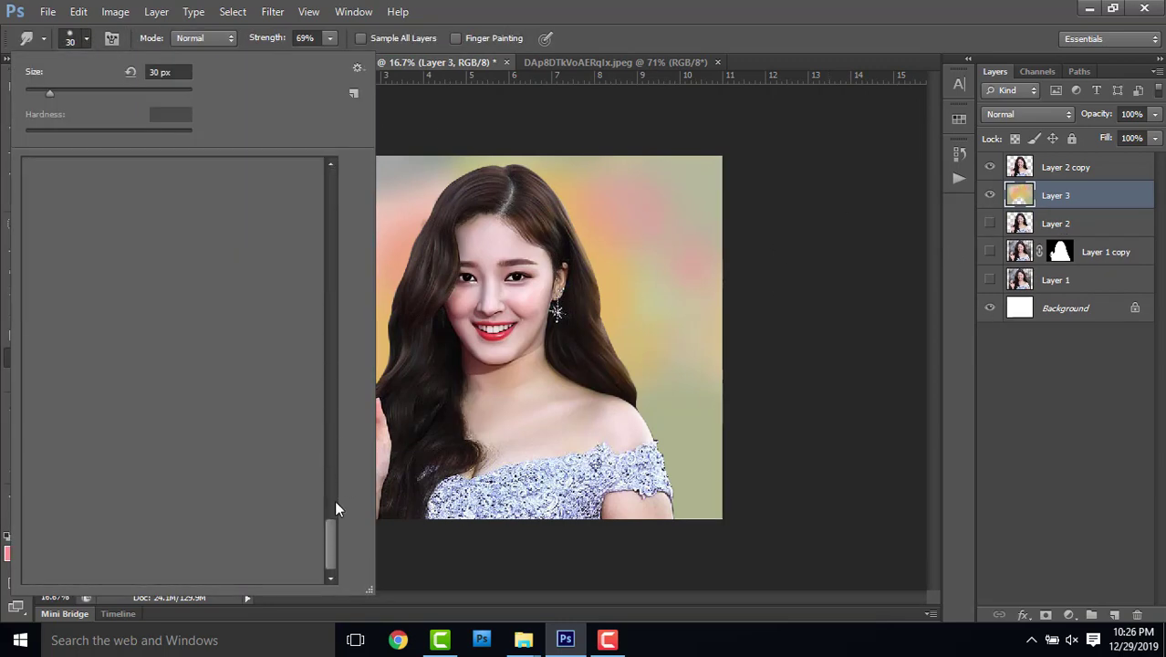
double_click(200, 395)
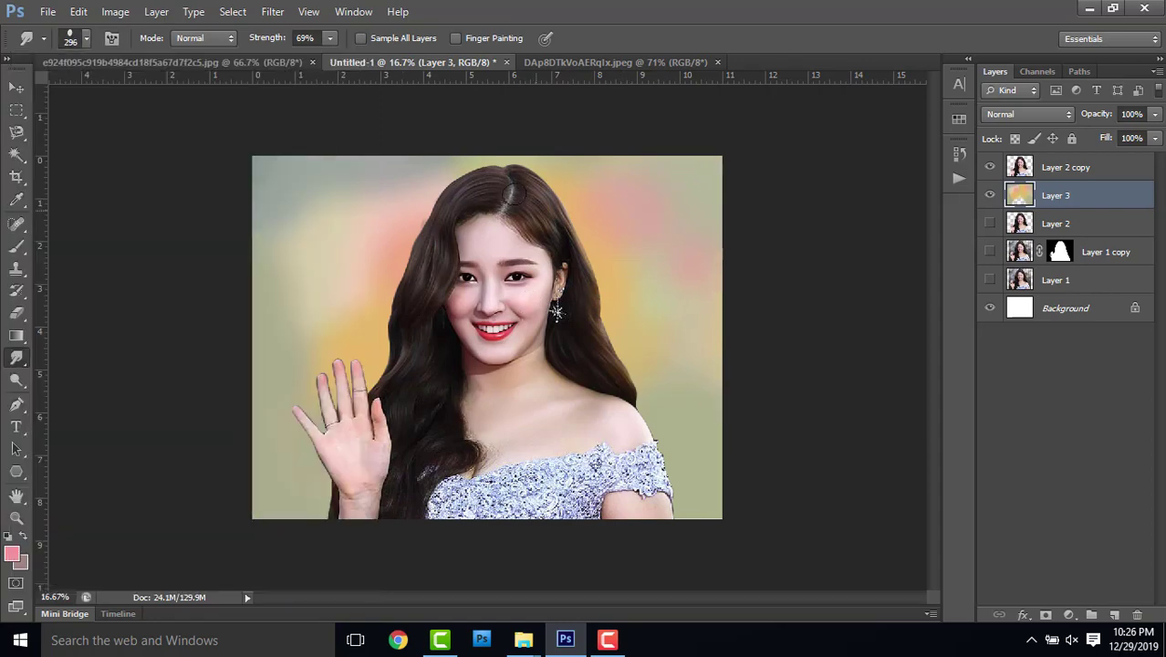
scroll(455, 287, "up", 2)
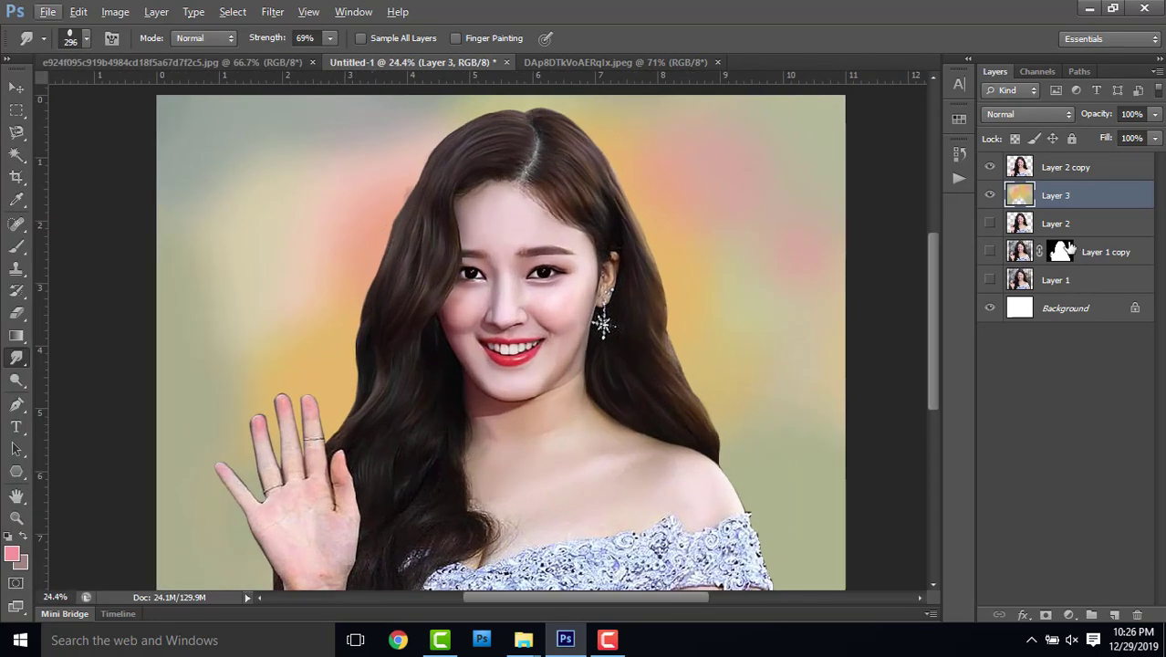
- Add Layer 4 below Layer 3, fill it with 50% Gray, and merge Layer 3 down onto it
left_click(1115, 614, "ctrl")
left_click(79, 11)
left_click(100, 256)
left_click(661, 172)
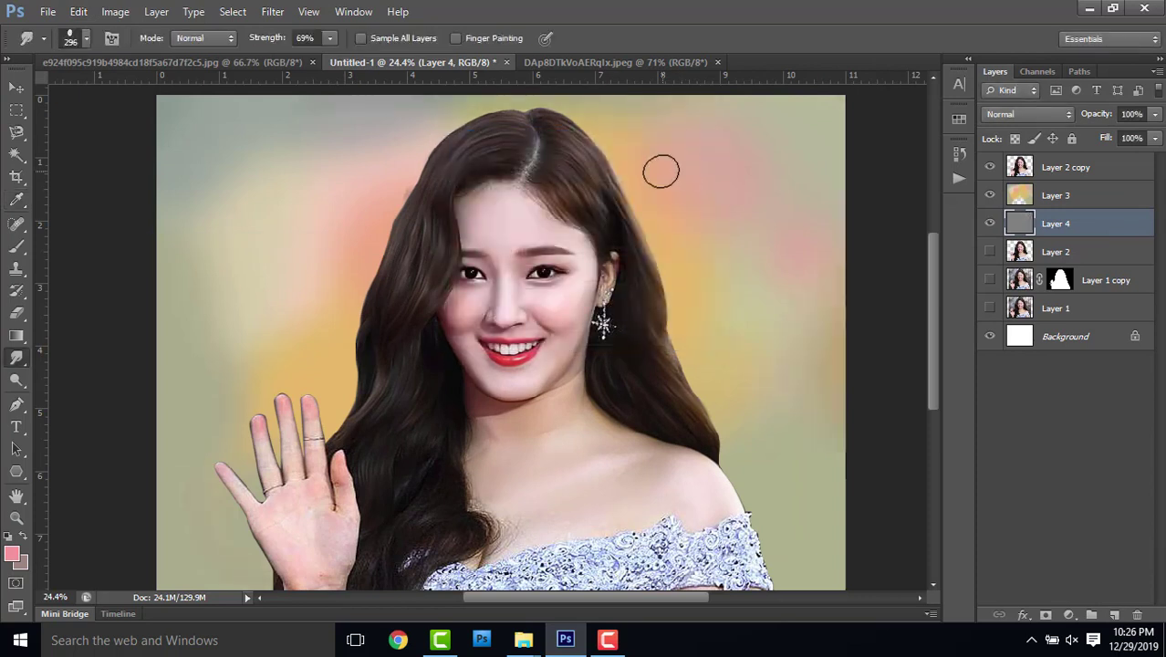
left_click(1059, 195)
key("ctrl+e")
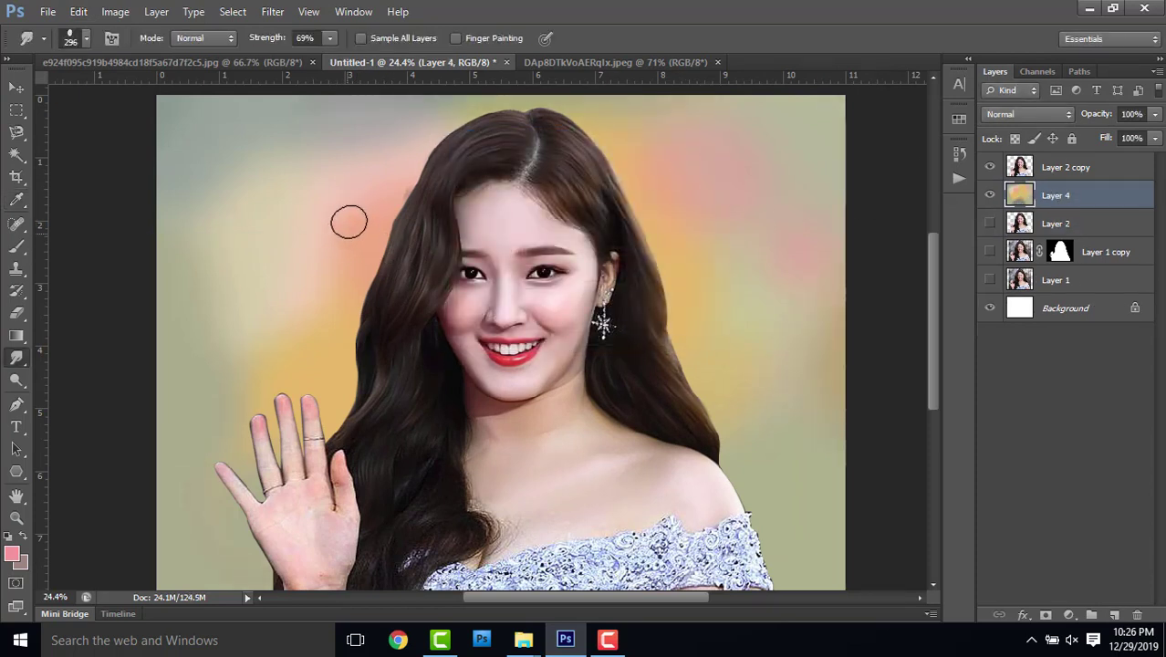
- Smudge the pink, cream and grey-blue background around the hair with a 400 px brush
left_click_drag(300, 198, 317, 164)
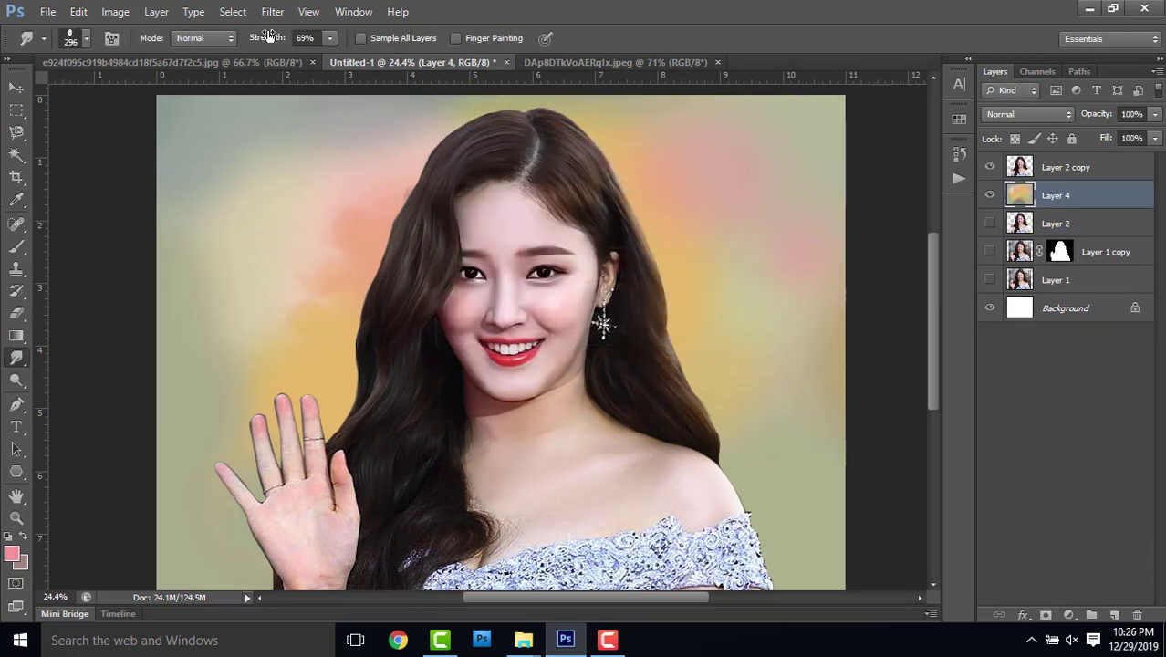
left_click_drag(338, 271, 367, 130)
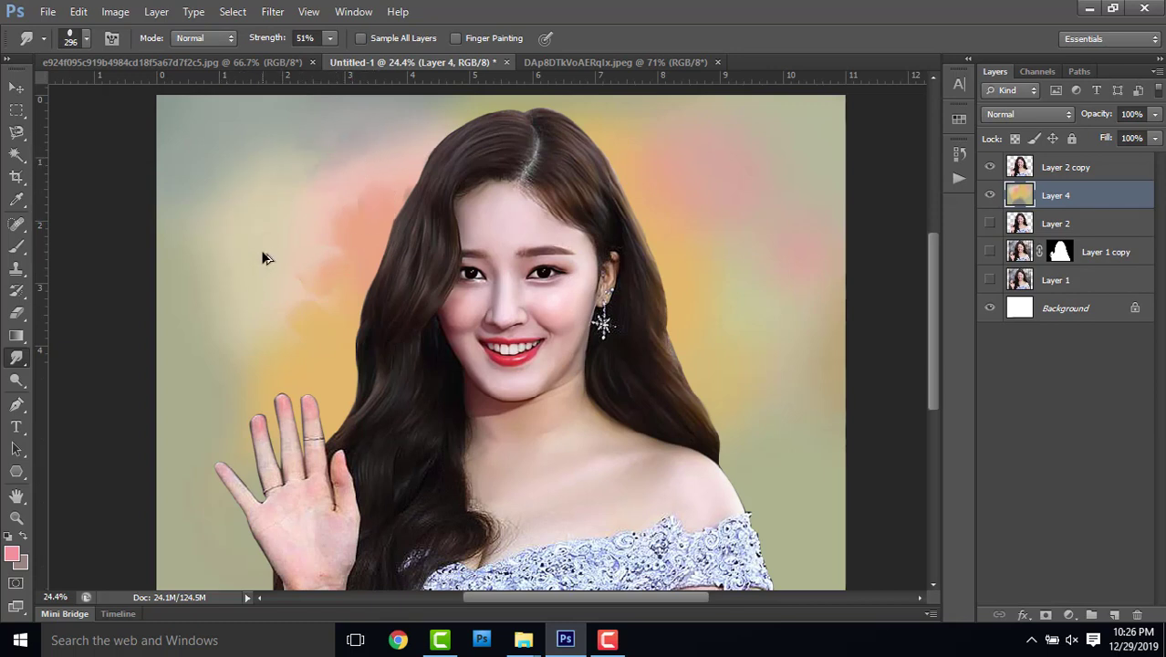
key("bracketright")
key("bracketright")
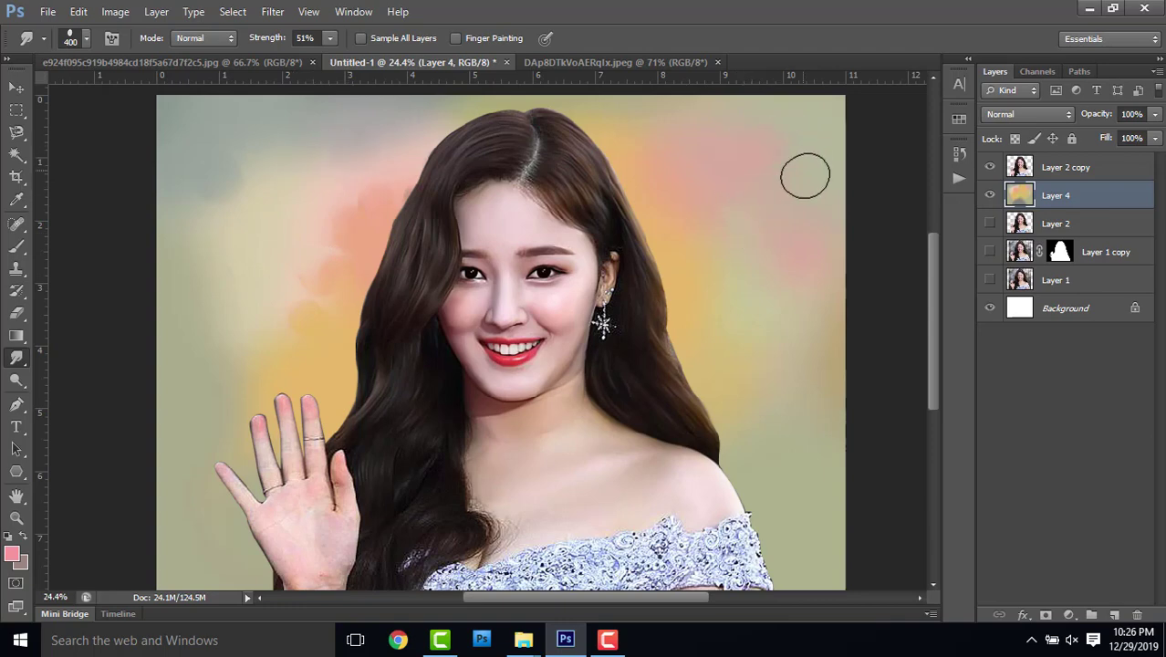
scroll(771, 357, "down", 3)
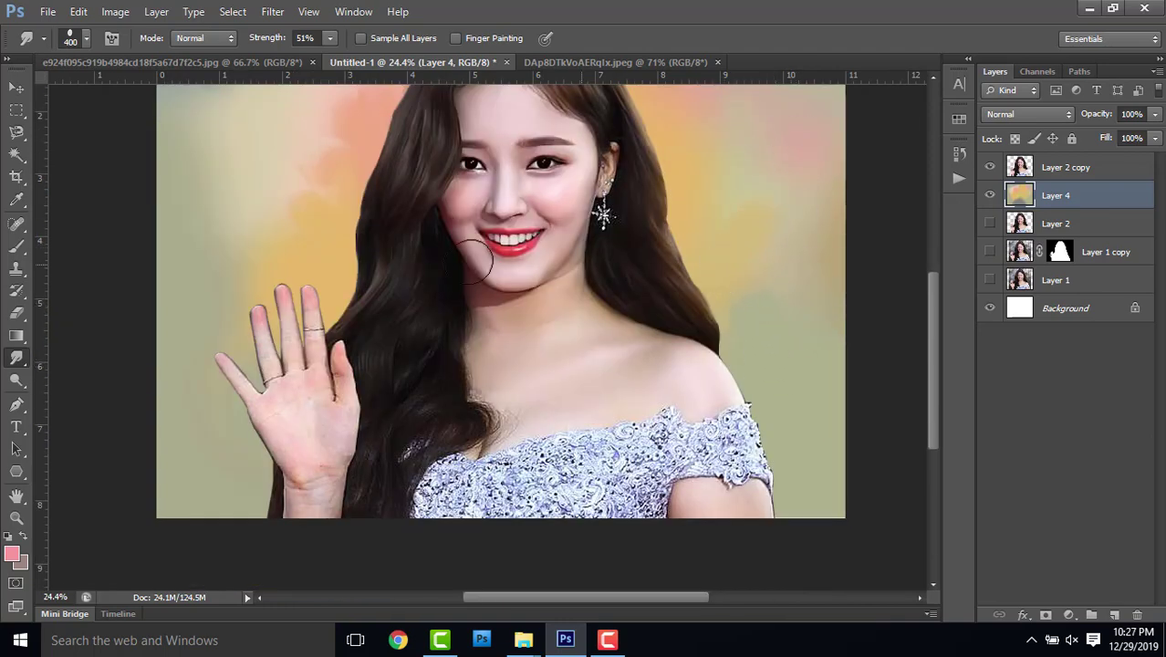
scroll(265, 191, "up", 4)
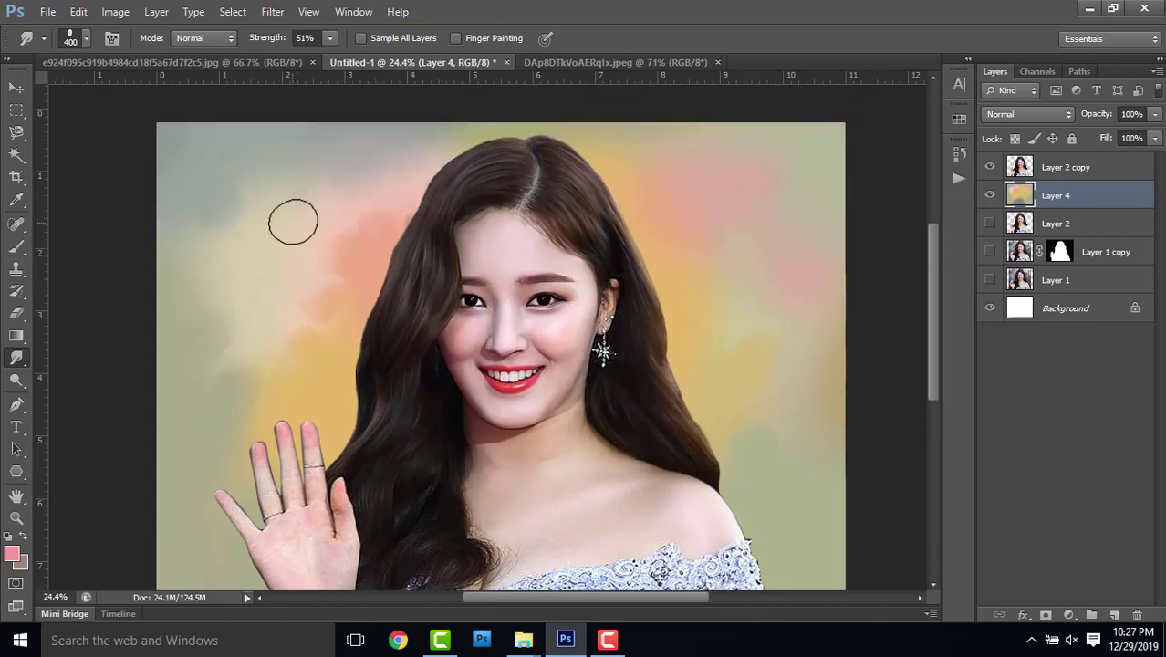
mouse_move(293, 222)
left_mouse_down()
mouse_move(289, 187)
mouse_move(271, 200)
mouse_move(323, 177)
left_mouse_up()
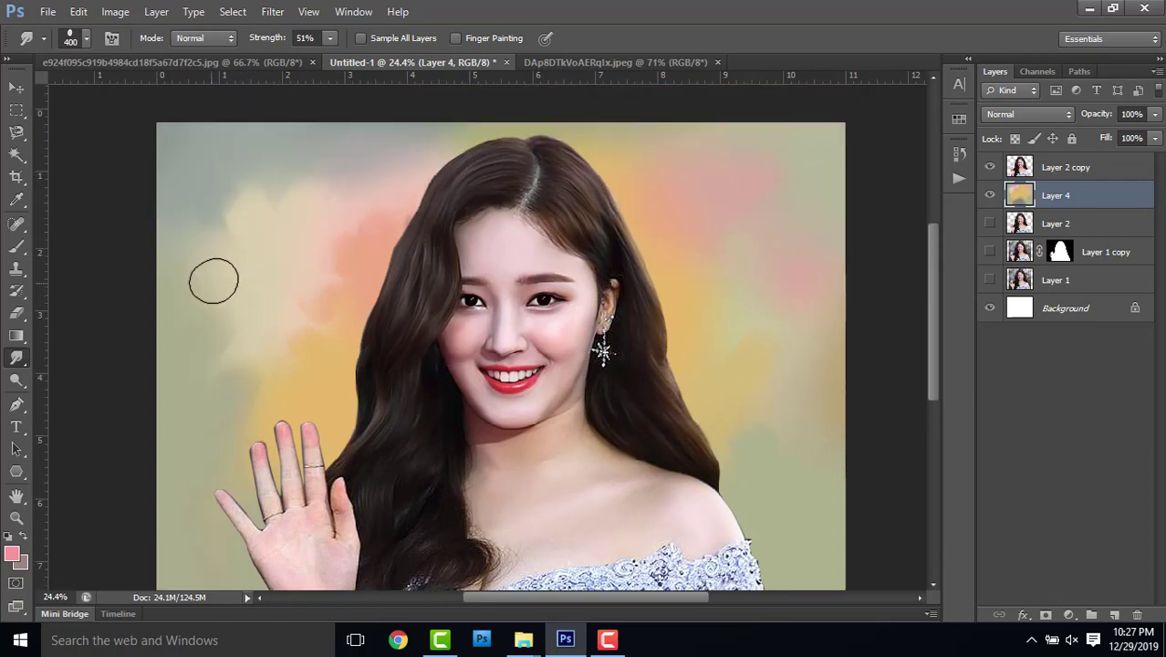
left_click_drag(213, 280, 227, 271)
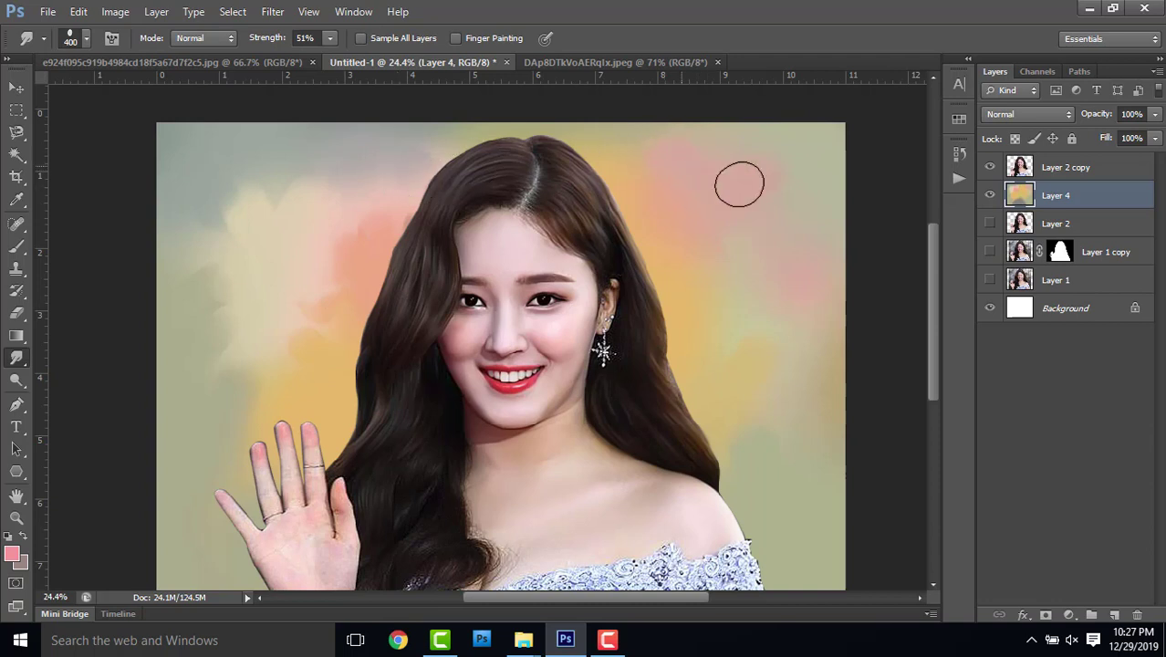
scroll(796, 174, "down", 3)
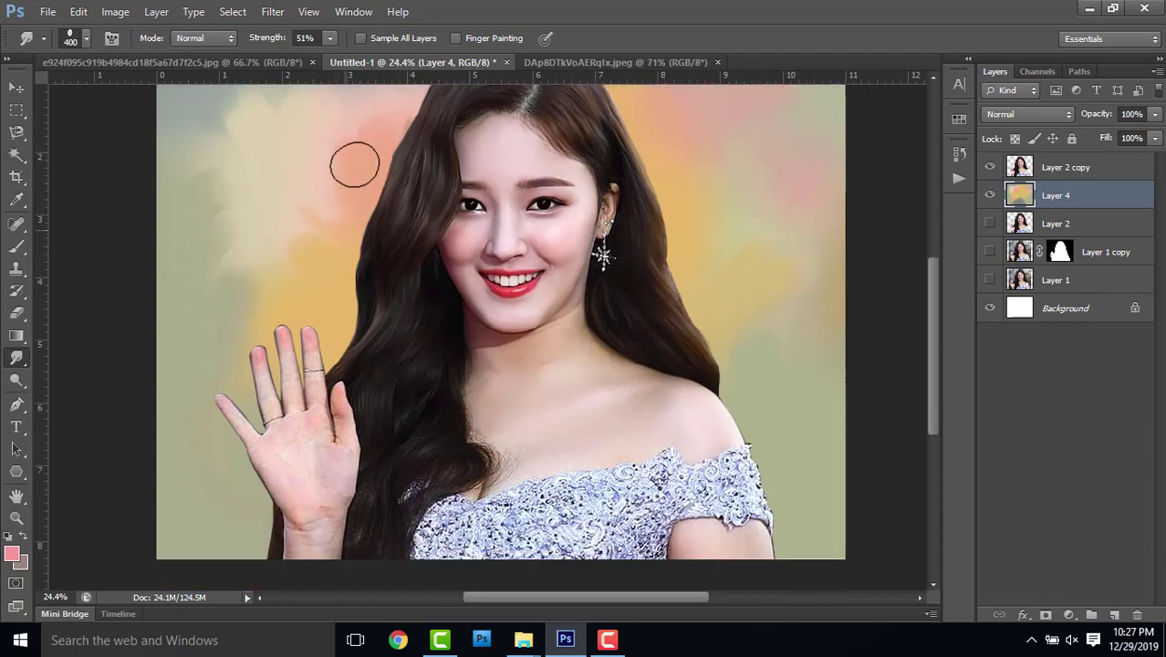
- Set the soft Brush to an olive foreground colour at 75% opacity
left_click(16, 247)
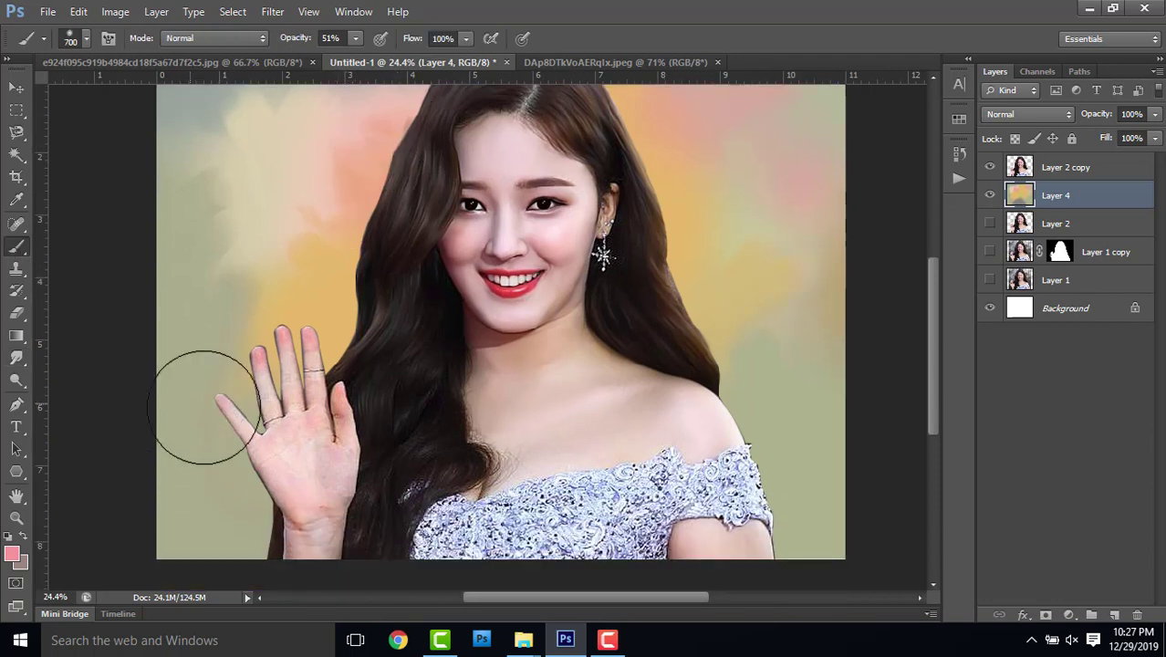
left_click(12, 554)
left_click(743, 377)
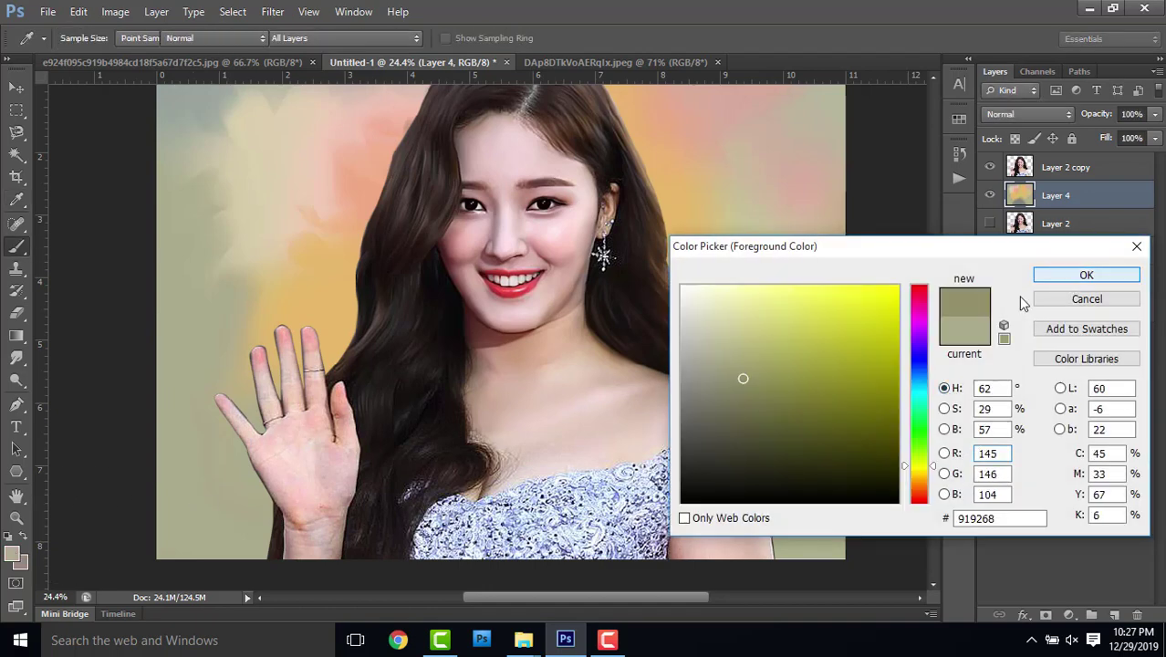
left_click(1085, 276)
key("7")
key("5")
left_click_drag(195, 533, 280, 447)
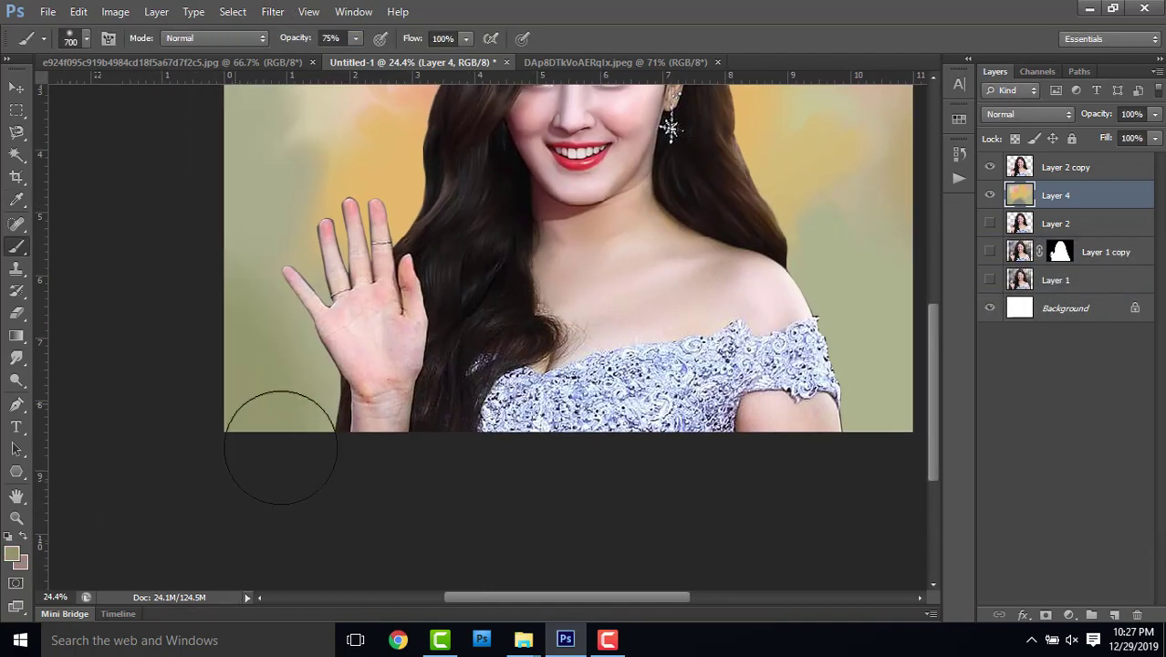
scroll(794, 319, "right", 2)
scroll(838, 365, "up", 5)
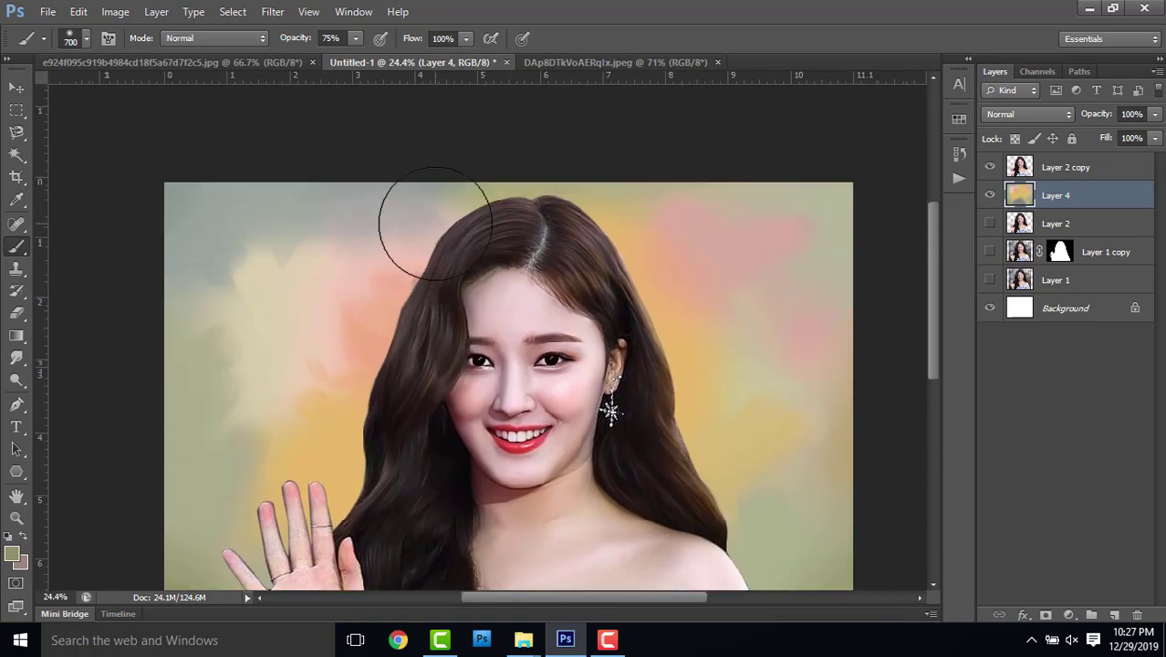
- Dab sampled pale beige over the top-left sky, then set a warmer orange as the colour
left_click(235, 251, "alt")
left_click(235, 256)
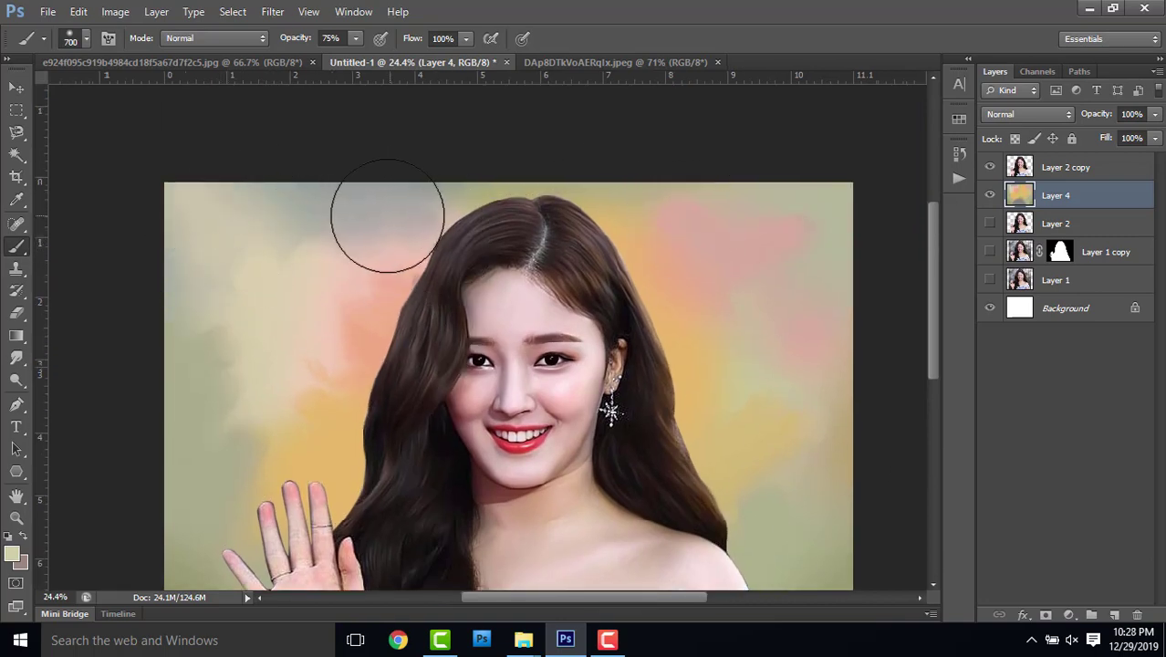
left_click_drag(424, 312, 494, 203)
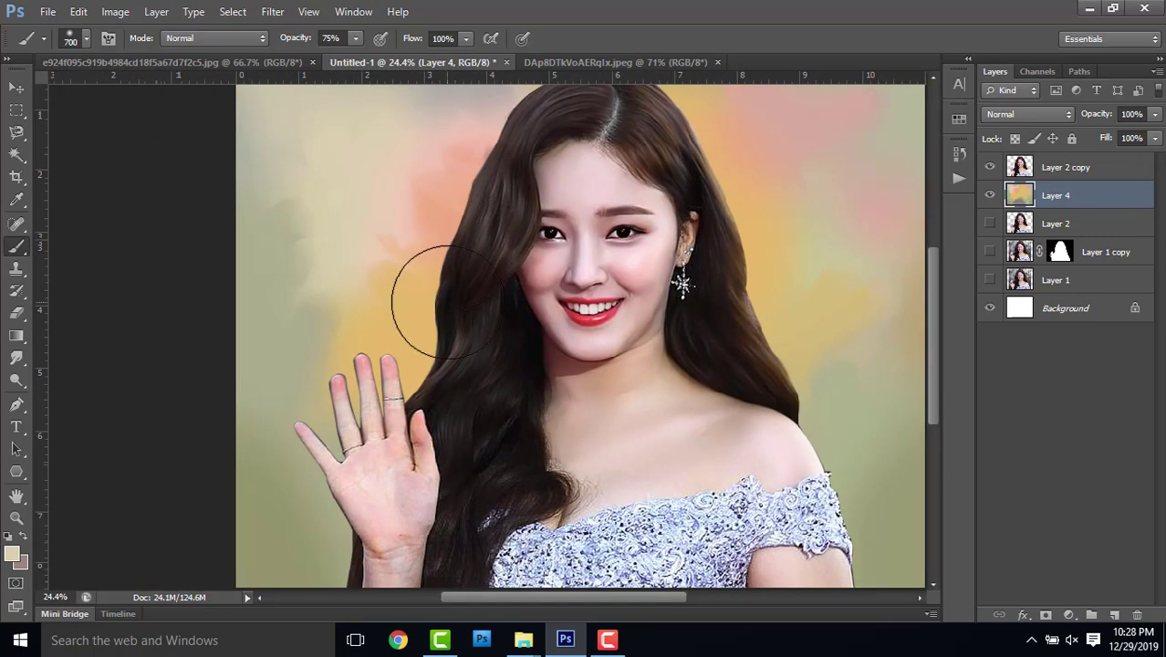
left_click(416, 312, "alt")
left_click(12, 554)
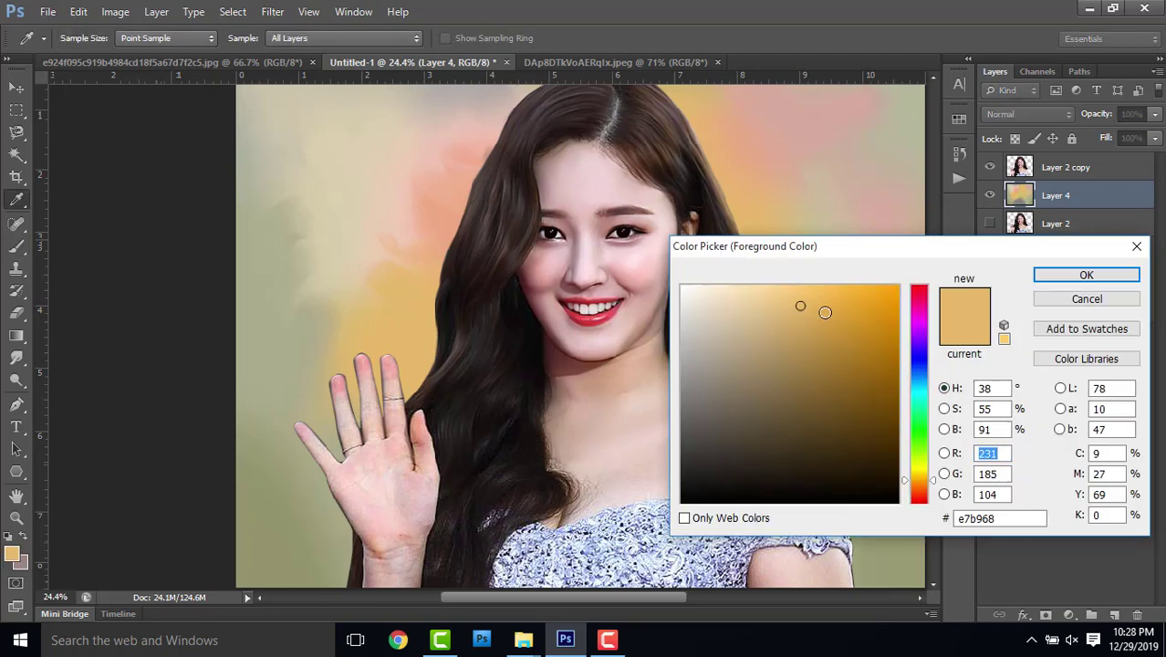
left_click(833, 321)
left_click(1086, 275)
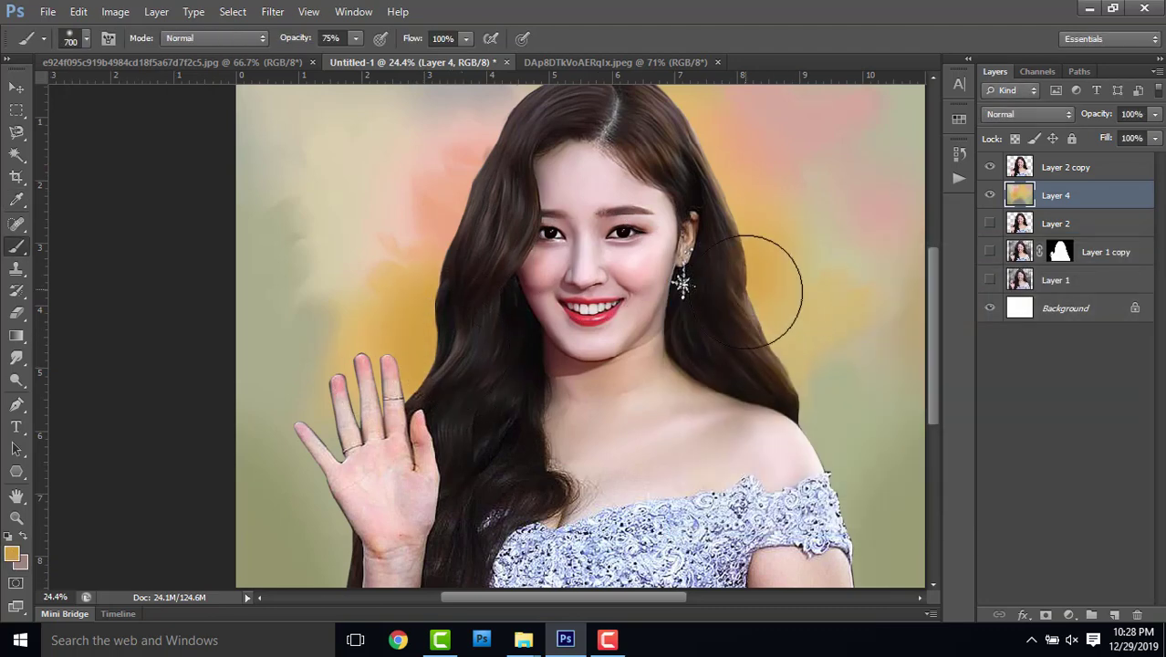
- Switch to the Smudge tool and bring the right-side background into view
left_click(16, 358)
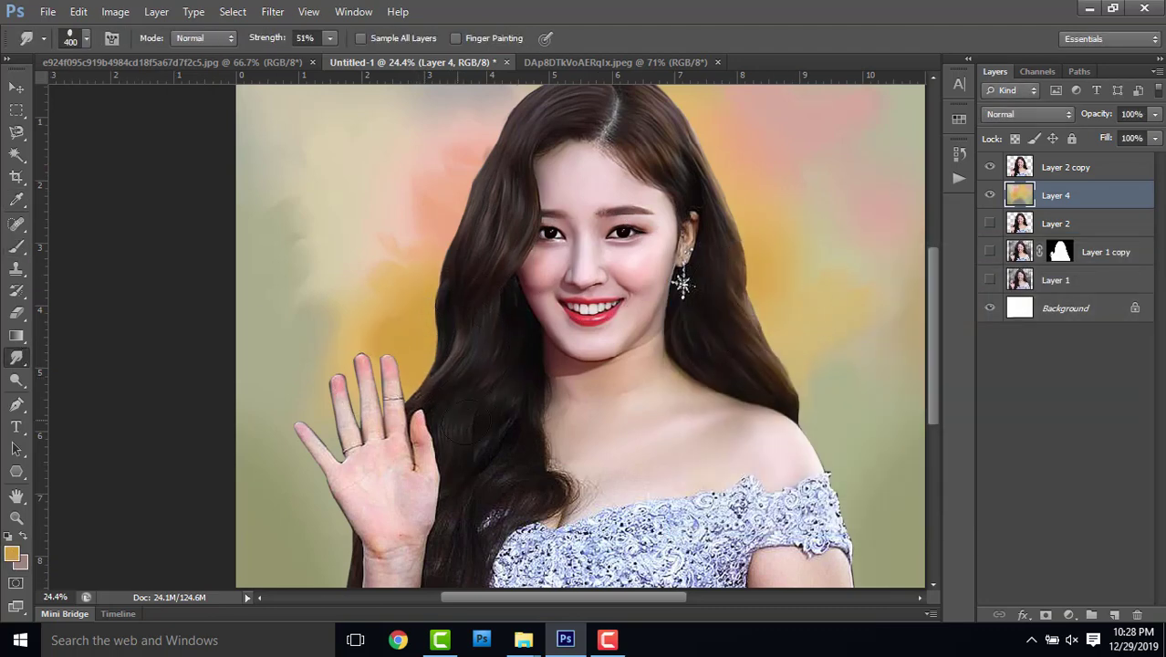
scroll(393, 402, "down", 3)
scroll(393, 401, "left", 1)
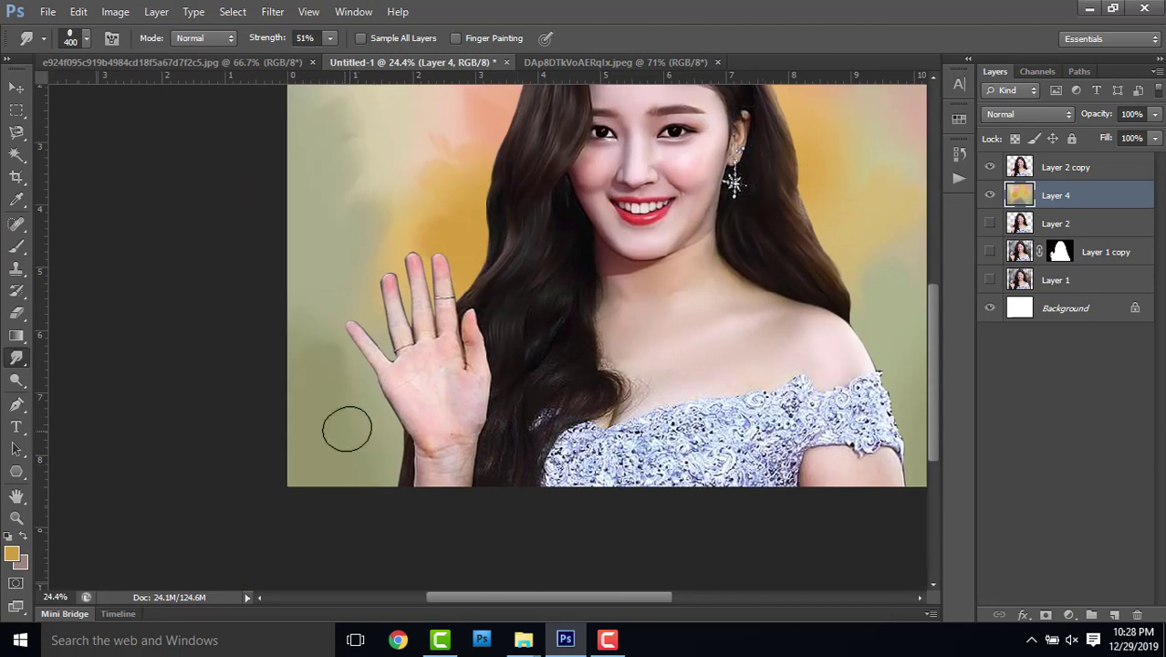
scroll(375, 257, "up", 2)
left_click_drag(541, 366, 364, 331)
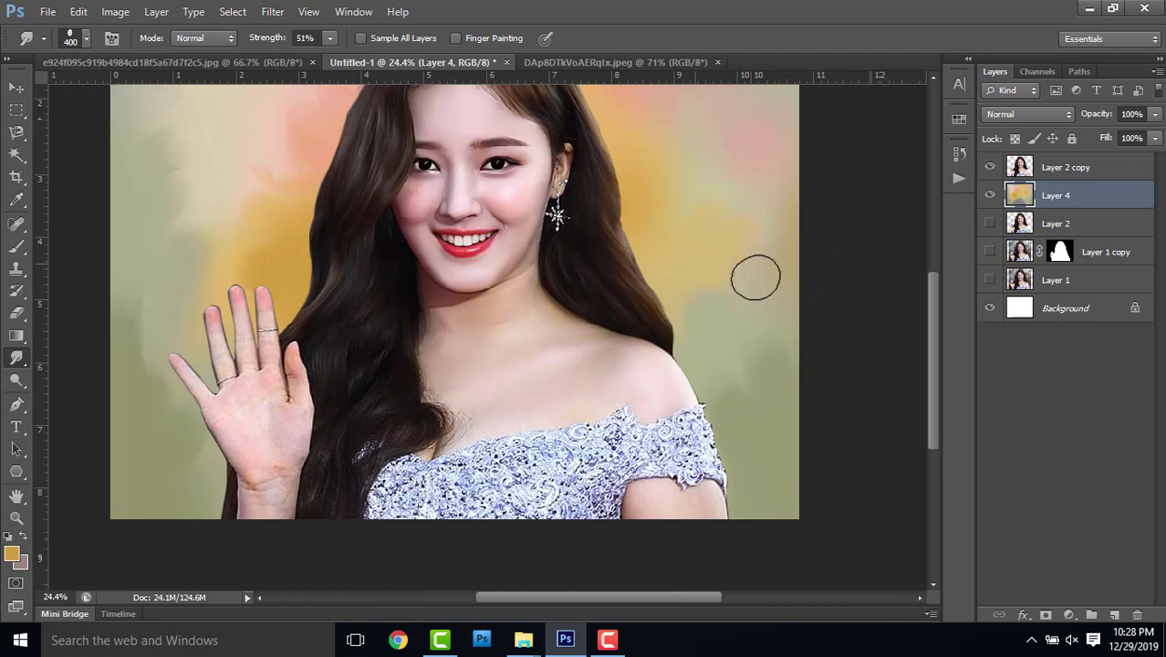
scroll(723, 236, "up", 3)
scroll(723, 236, "up", 2)
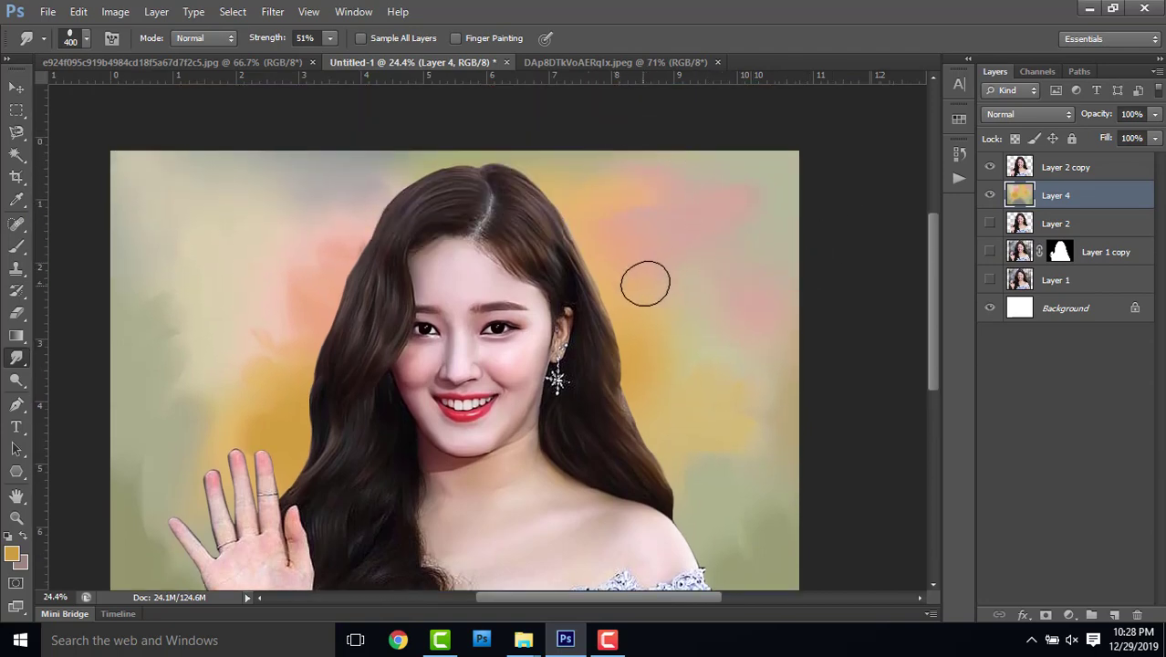
scroll(628, 250, "down", 1)
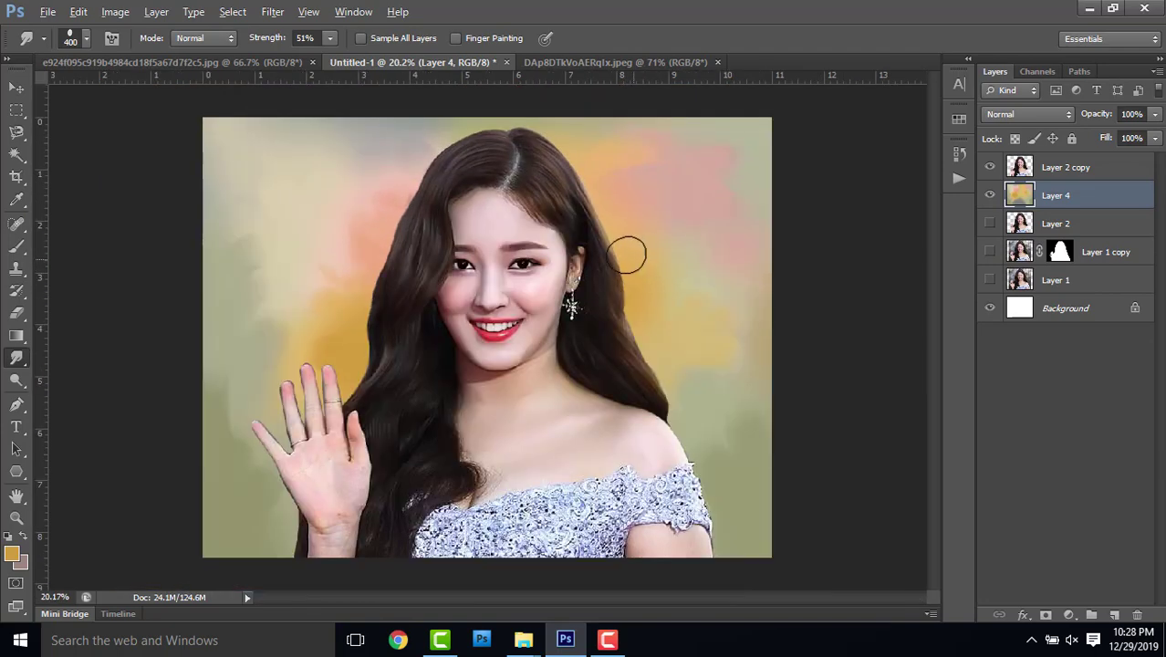
scroll(502, 237, "up", 2)
scroll(338, 225, "down", 1)
- Sample a light beige from the background and smudge the painted backdrop
key("i")
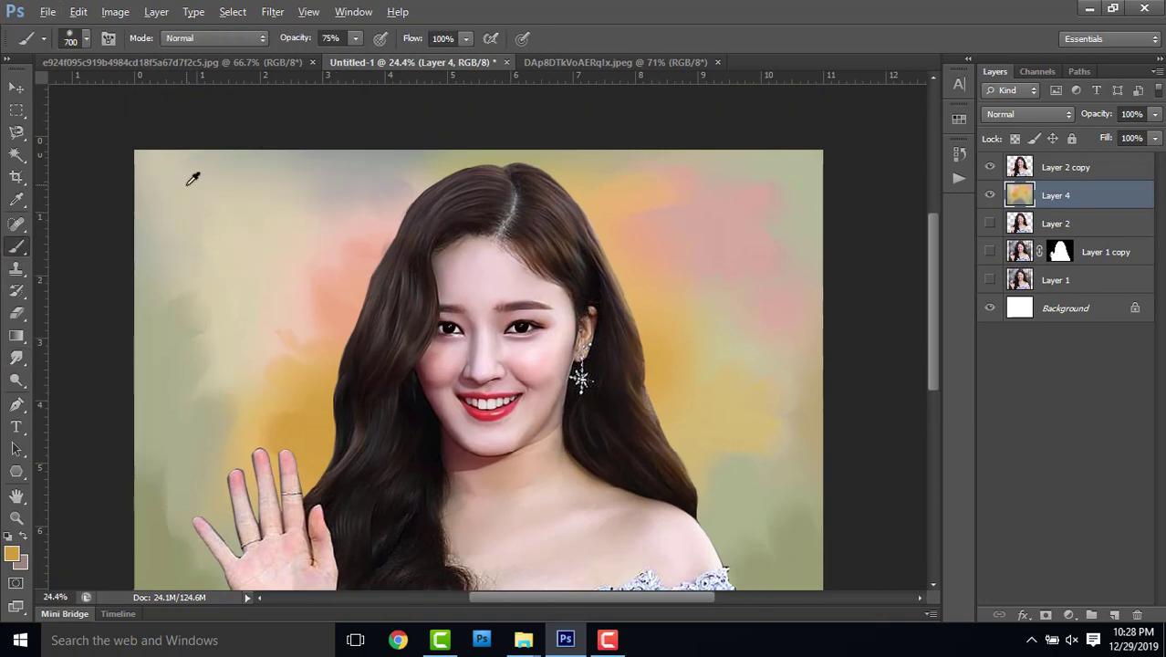
left_click(190, 177)
left_click(12, 553)
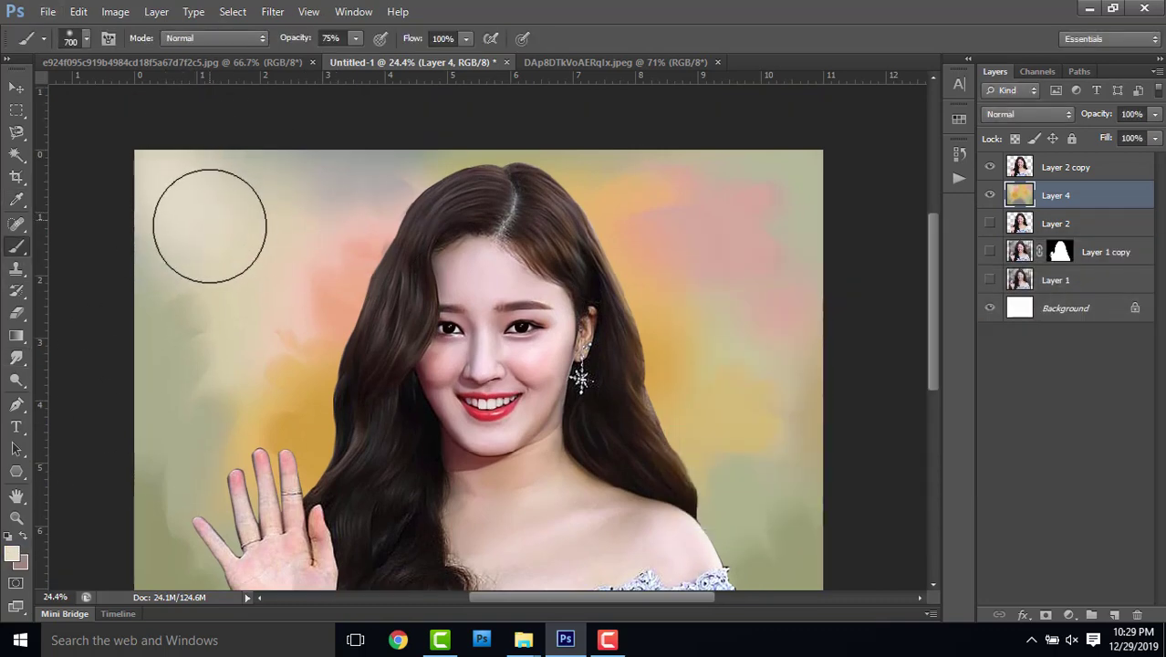
key("r")
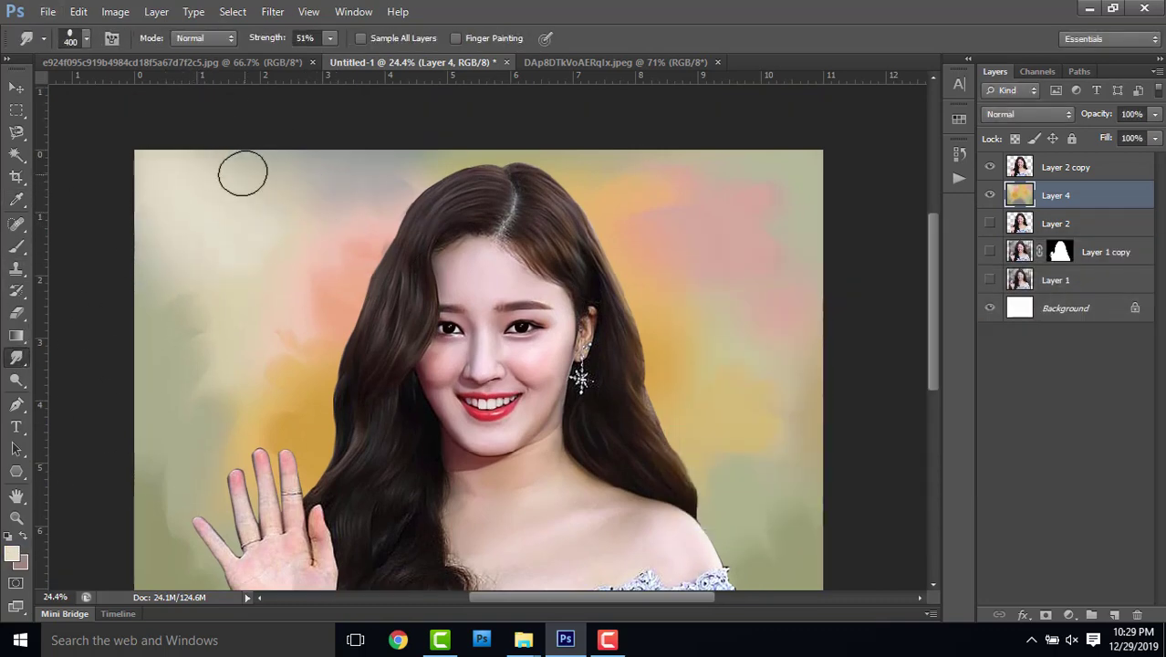
scroll(664, 290, "down", 1)
scroll(664, 291, "up", 1)
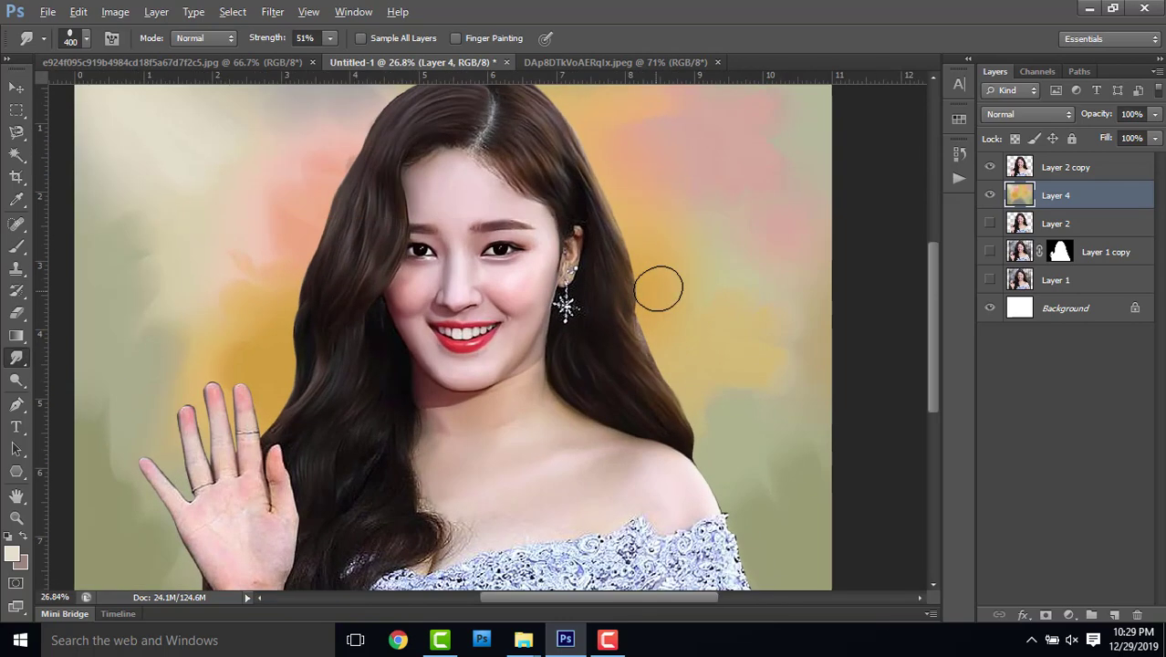
scroll(664, 290, "up", 1)
- Create a new layer in Color blend mode and pick a pink paint colour for blush
key("ctrl+alt+shift+e")
left_click(1027, 114)
left_click(992, 542)
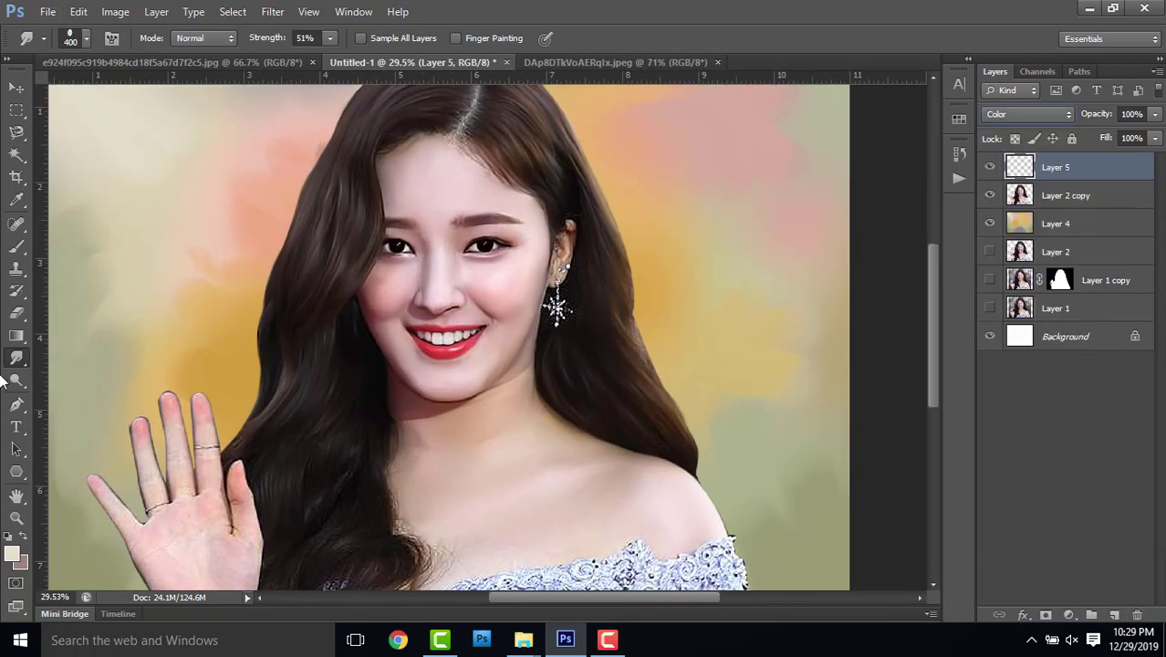
left_click(17, 199)
left_click(12, 553)
left_click(944, 453)
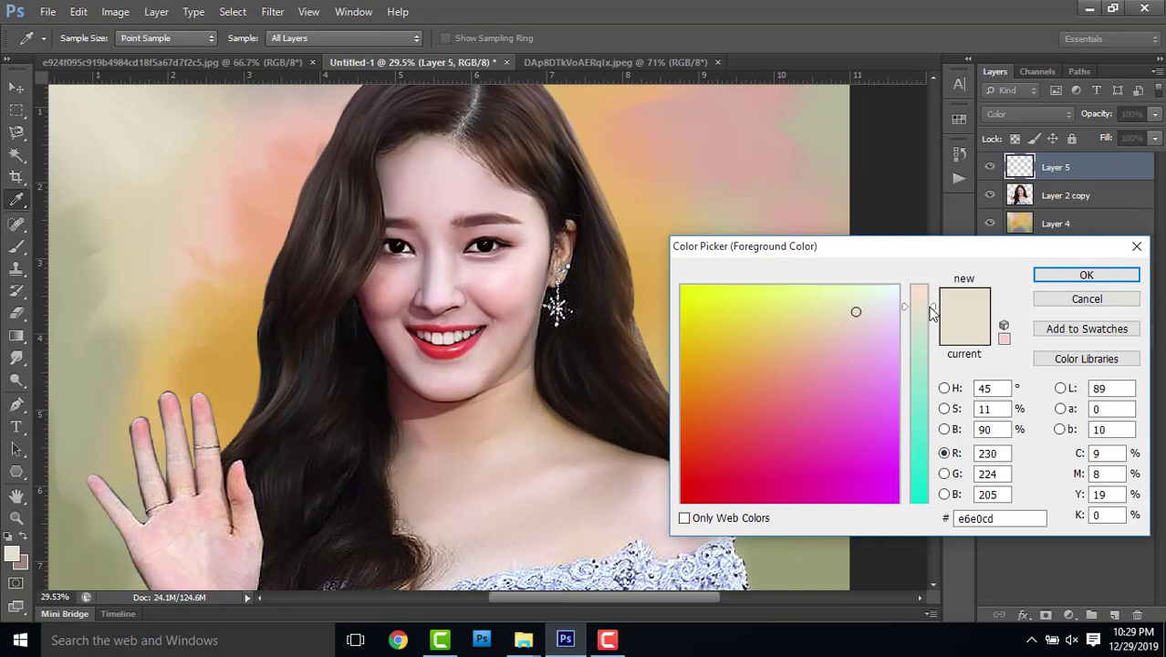
left_click_drag(931, 309, 936, 250)
left_click(790, 411)
left_click(1063, 276)
- Lower the new layer's opacity to about 14% and zoom in with a 175 brush
key("b")
left_click(332, 37)
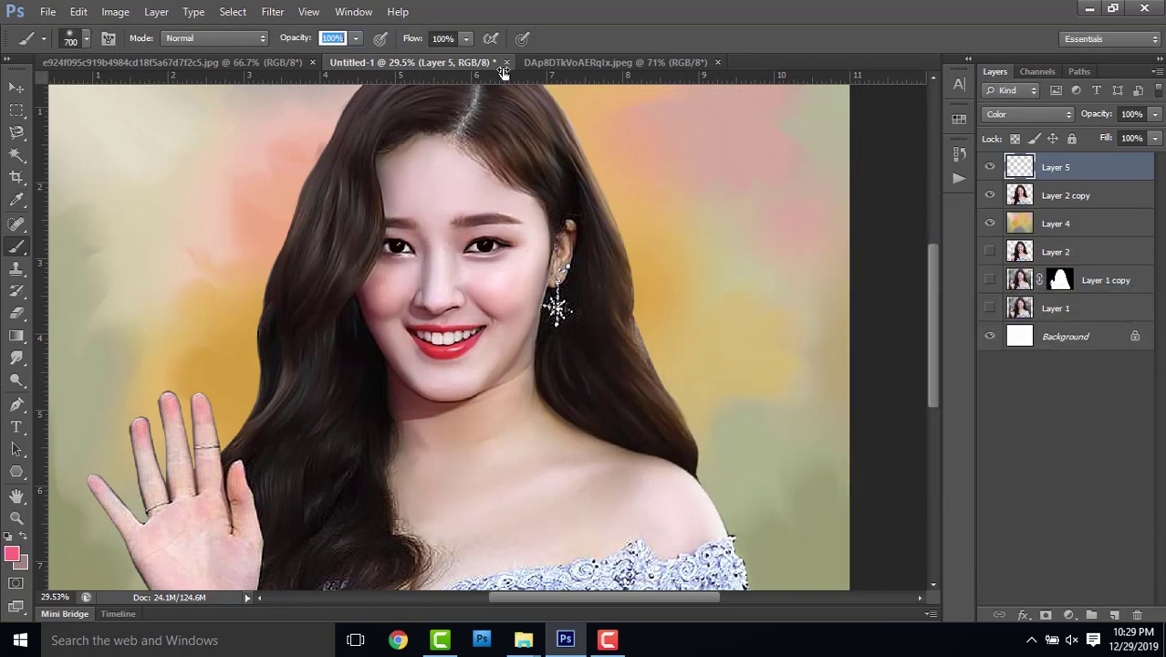
left_click_drag(1095, 114, 1008, 133)
key("Return")
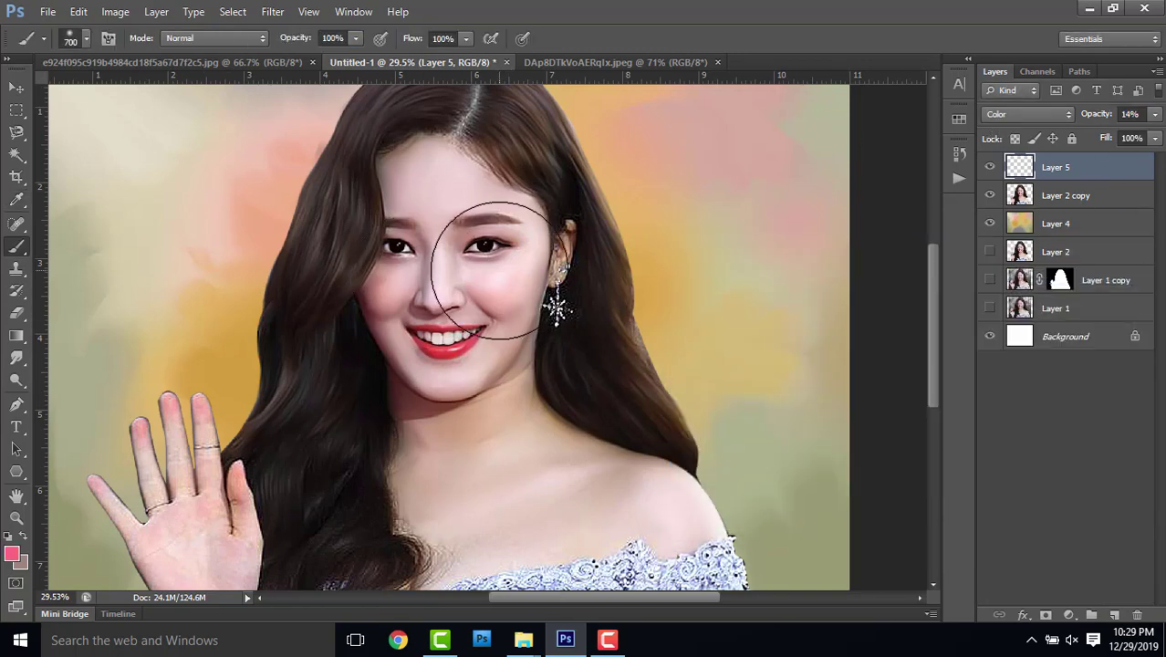
key("ctrl+plus")
key("ctrl+plus")
key("ctrl+plus")
key("bracketleft")
key("bracketleft")
key("bracketleft")
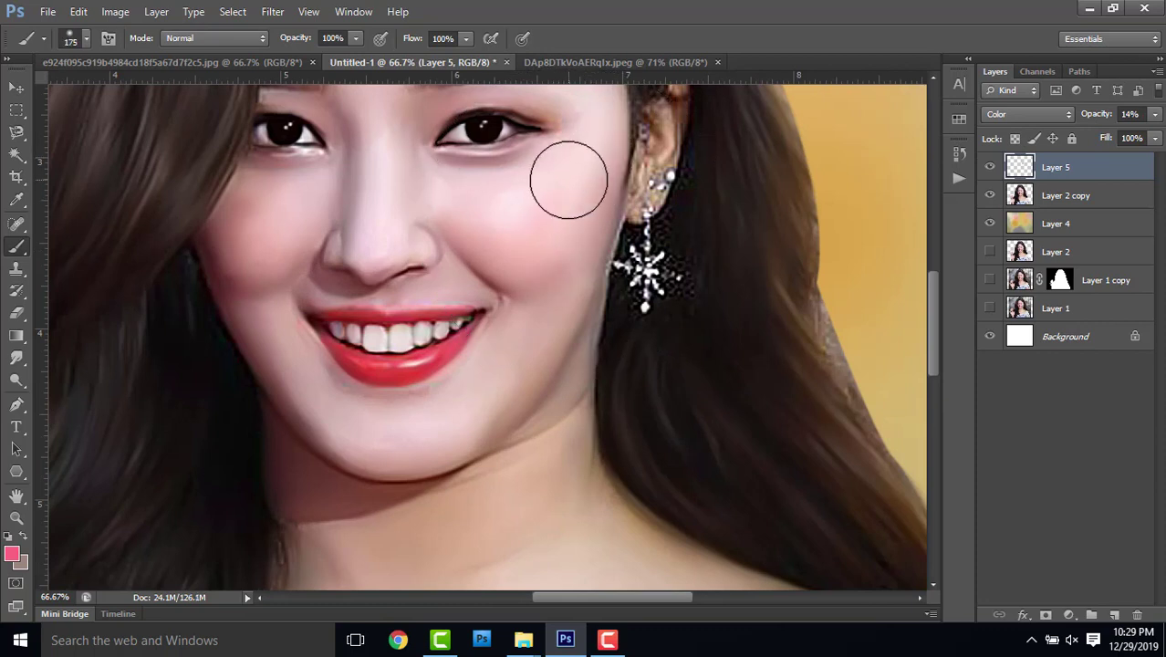
- Paint pink blush across the right and left cheeks
left_click_drag(587, 172, 540, 222)
scroll(365, 219, "up", 3)
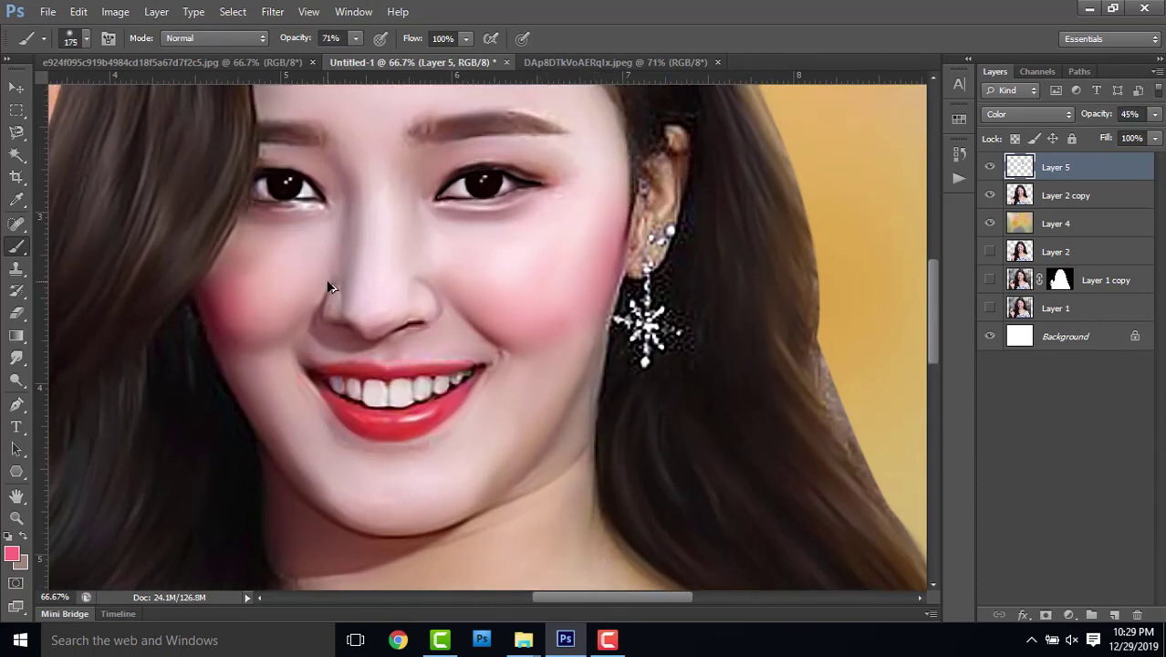
scroll(657, 247, "down", 1)
scroll(627, 149, "up", 2)
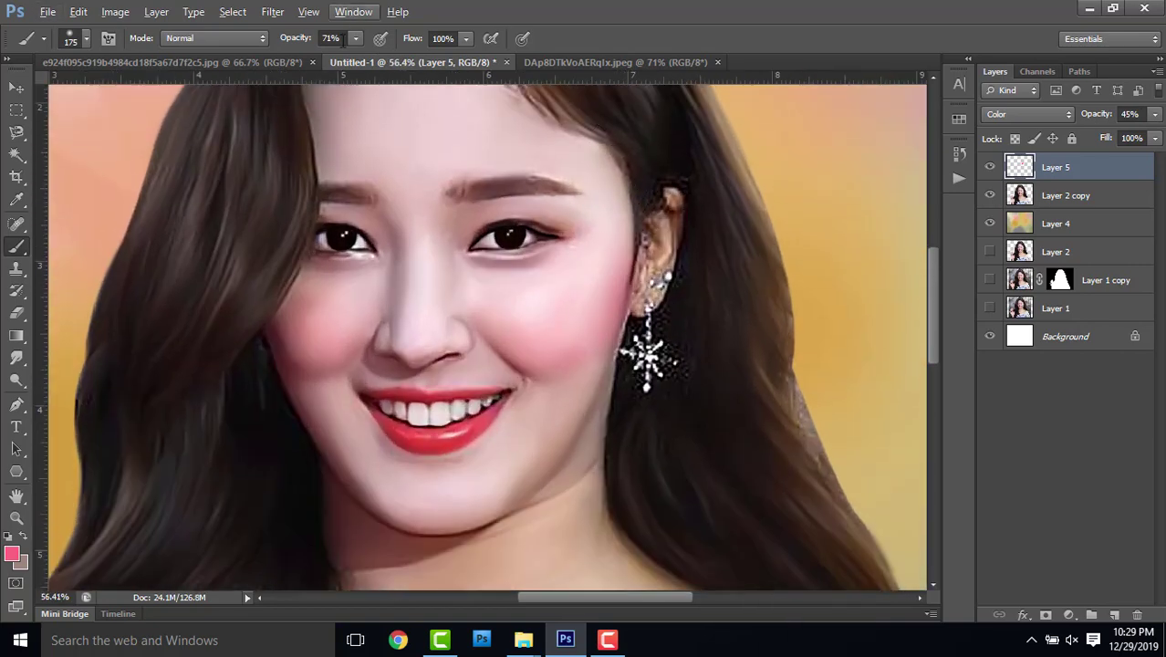
left_click_drag(290, 39, 274, 40)
scroll(508, 144, "down", 2)
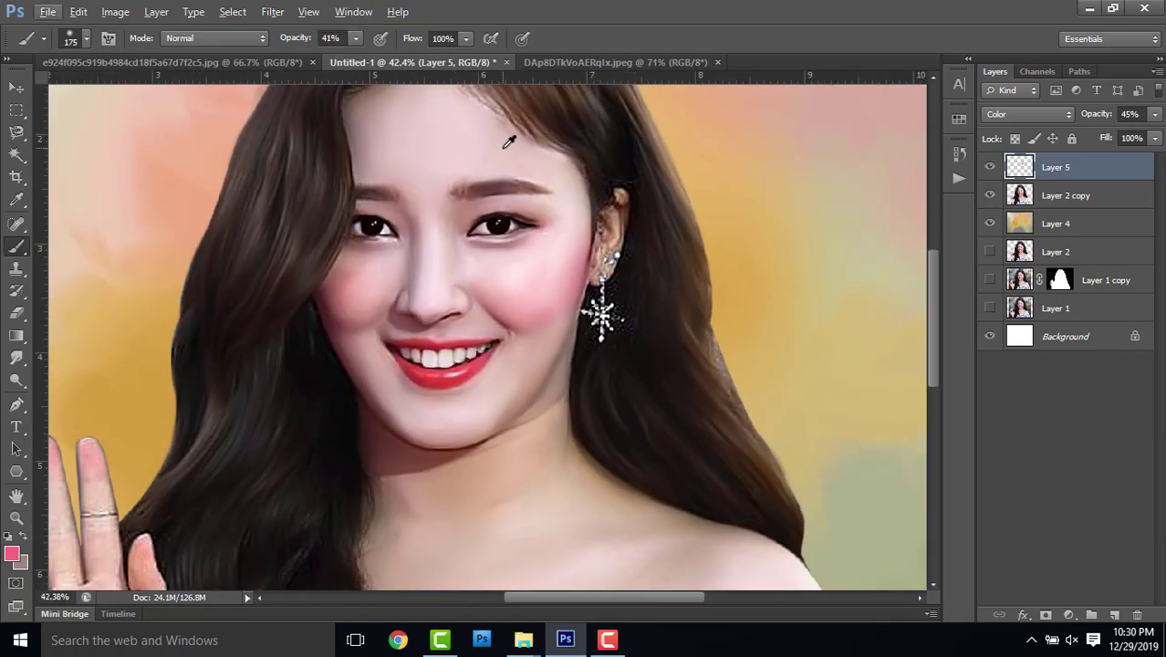
scroll(459, 225, "down", 1)
scroll(495, 199, "up", 2)
scroll(458, 333, "up", 2)
scroll(458, 334, "down", 2)
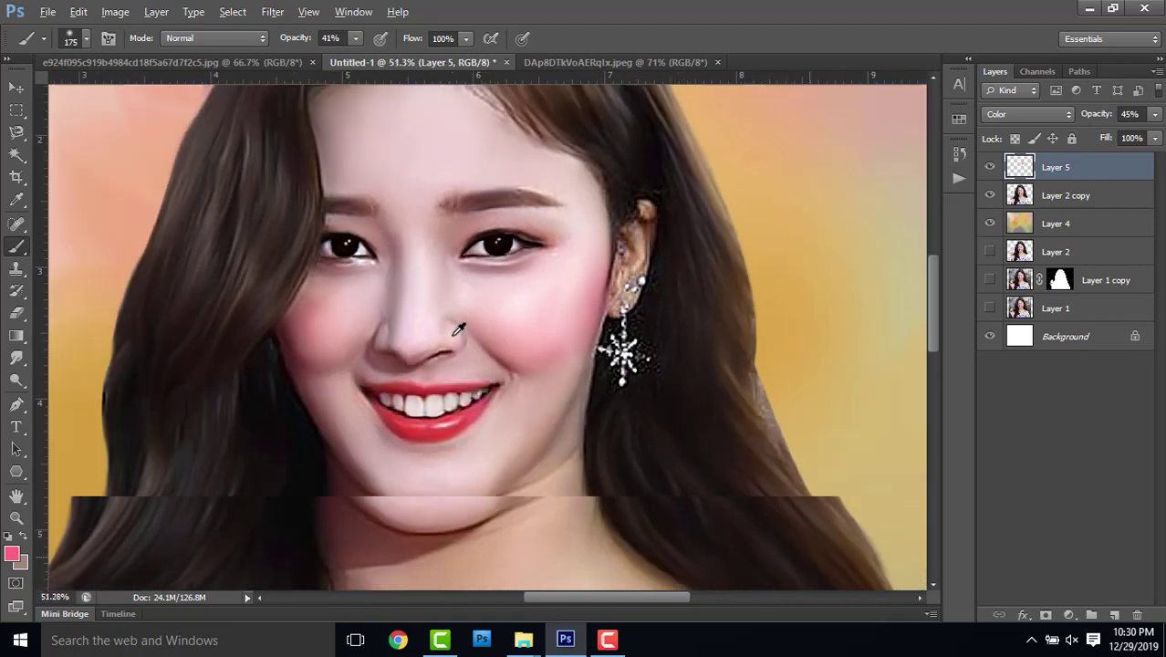
scroll(484, 301, "down", 1)
scroll(505, 277, "up", 1)
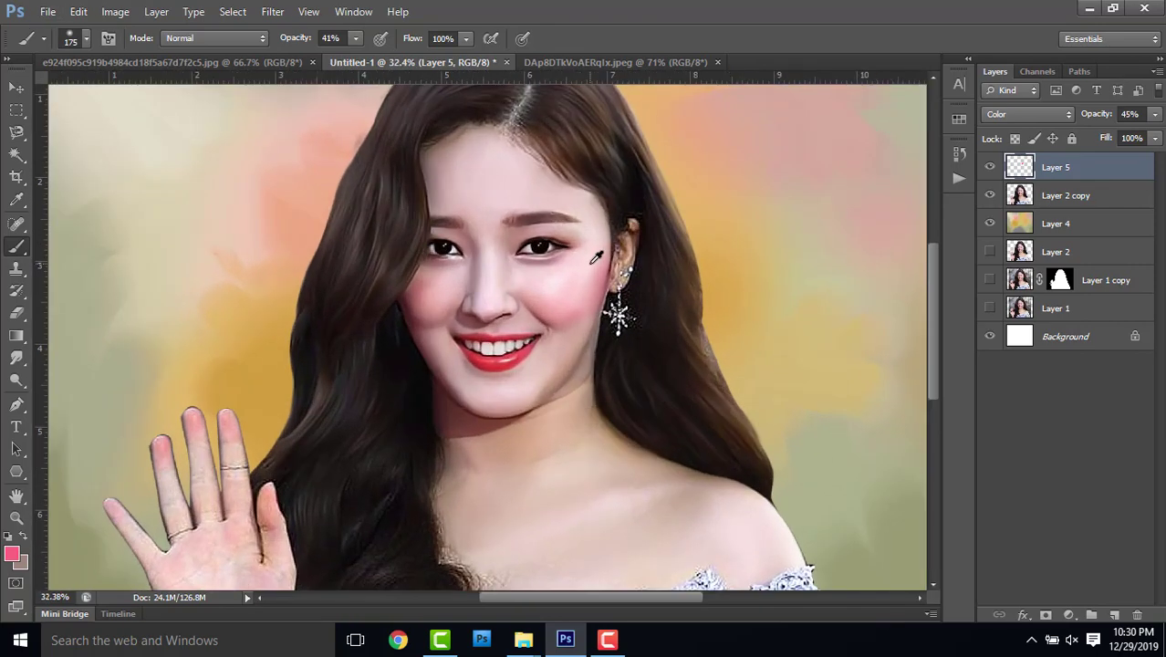
scroll(598, 257, "up", 1)
- Switch the paint to orange with a 300 brush at 28% strength to warm the skin
left_click(11, 553)
left_click(729, 382)
left_click(1086, 274)
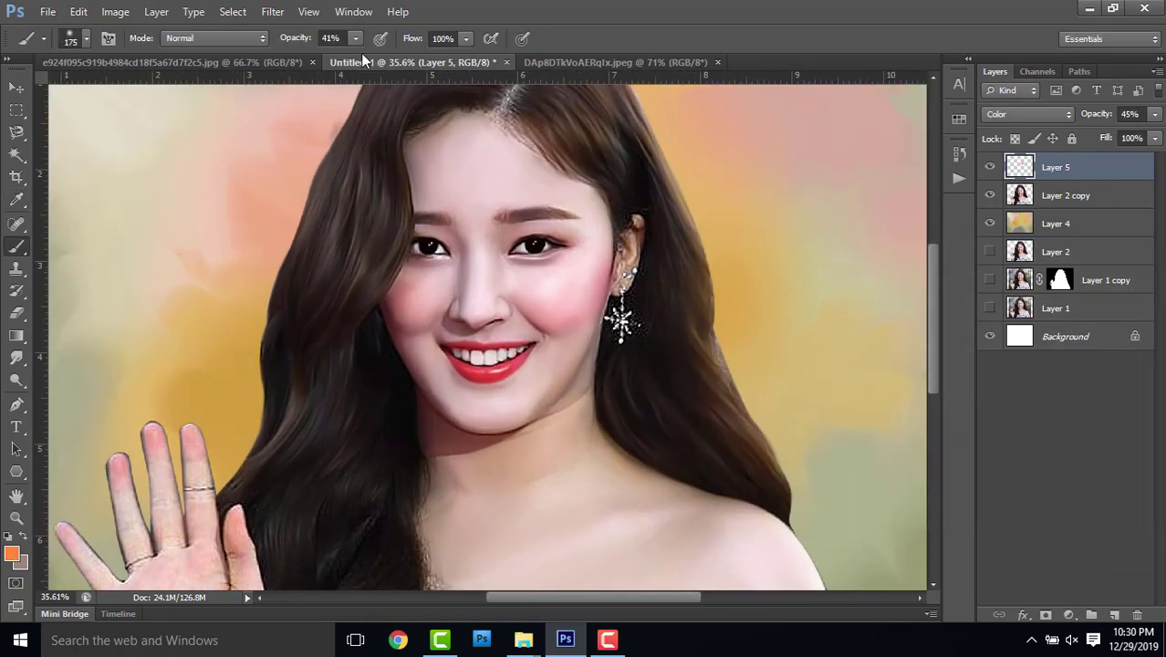
key("bracketright")
key("bracketright")
key("bracketright")
key("2")
key("8")
scroll(775, 456, "down", 3)
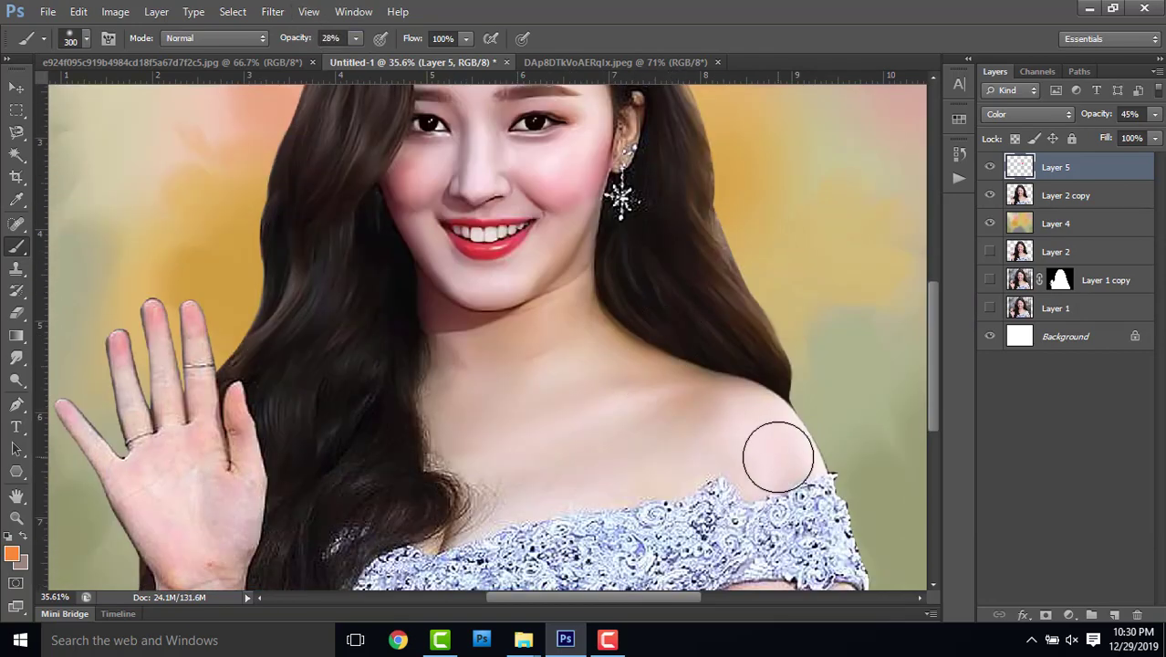
scroll(482, 164, "up", 2)
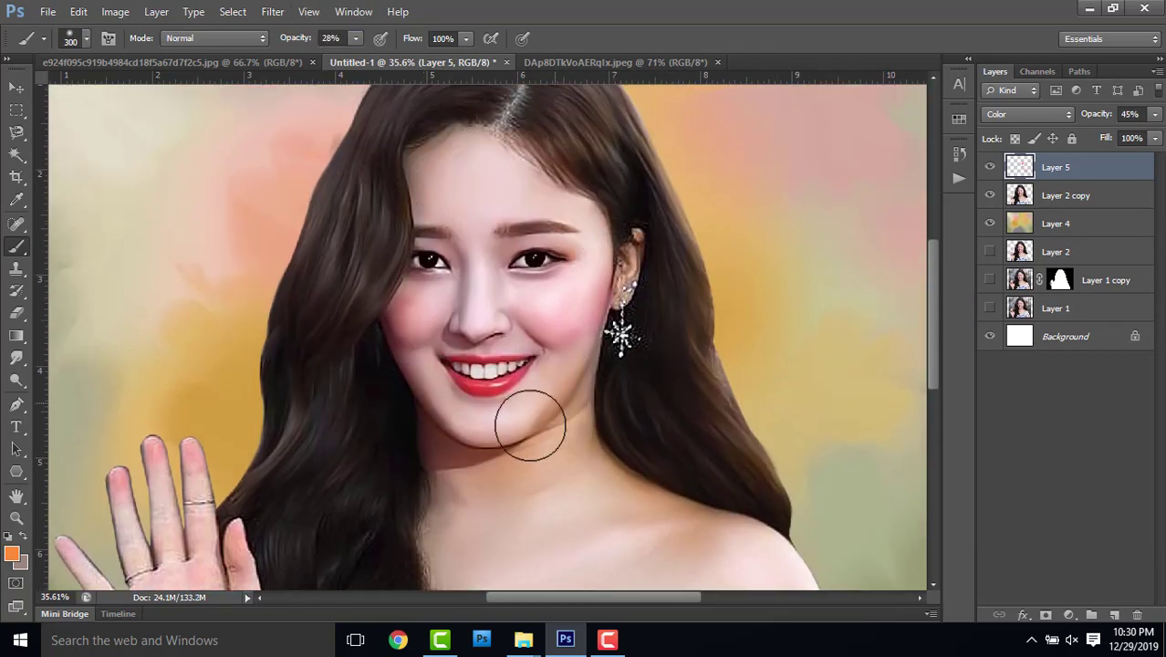
scroll(538, 341, "down", 1)
scroll(507, 219, "up", 2)
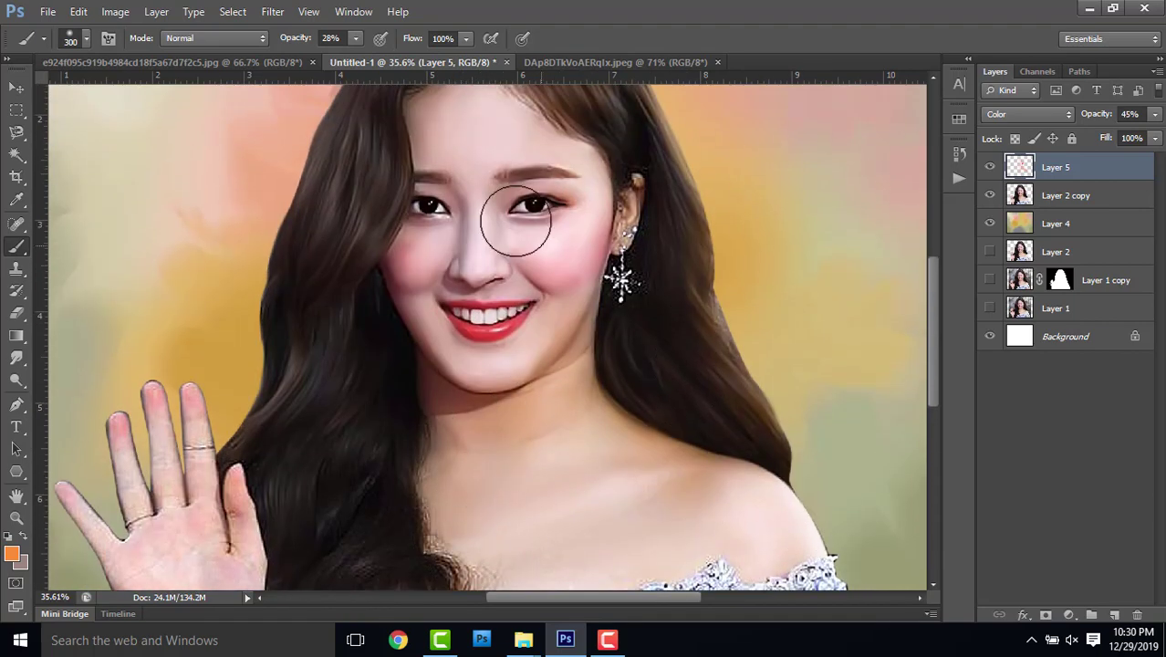
- Change the paint colour to a salmon-red shade
left_click(11, 553)
left_click(768, 407)
left_click(1036, 271)
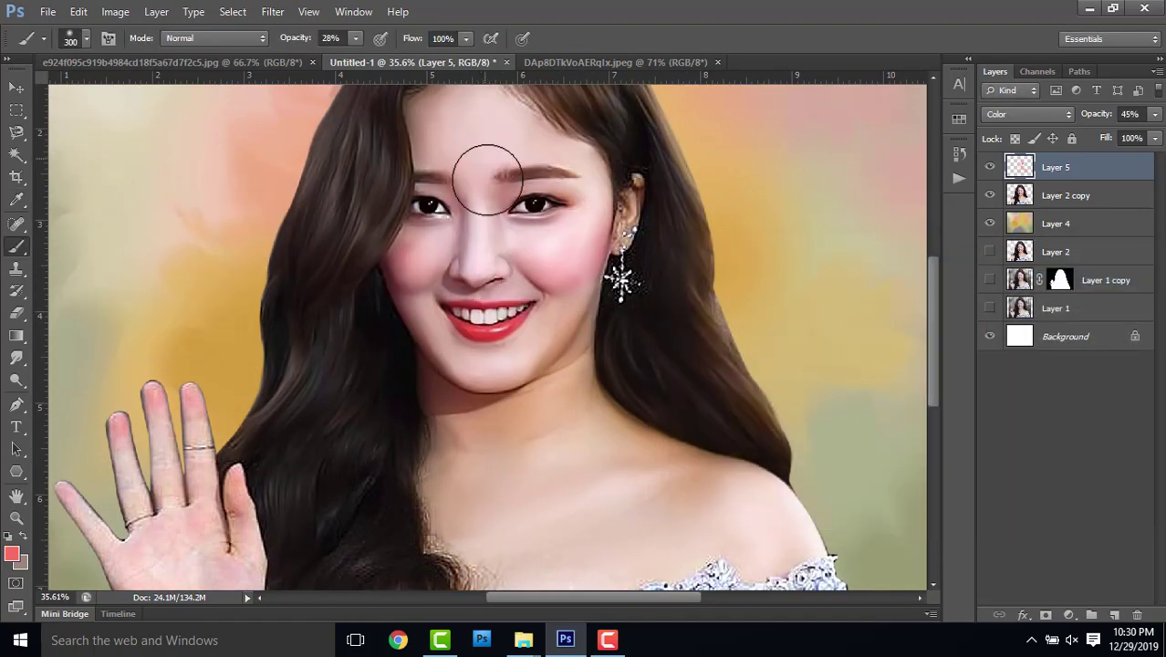
scroll(567, 357, "down", 3)
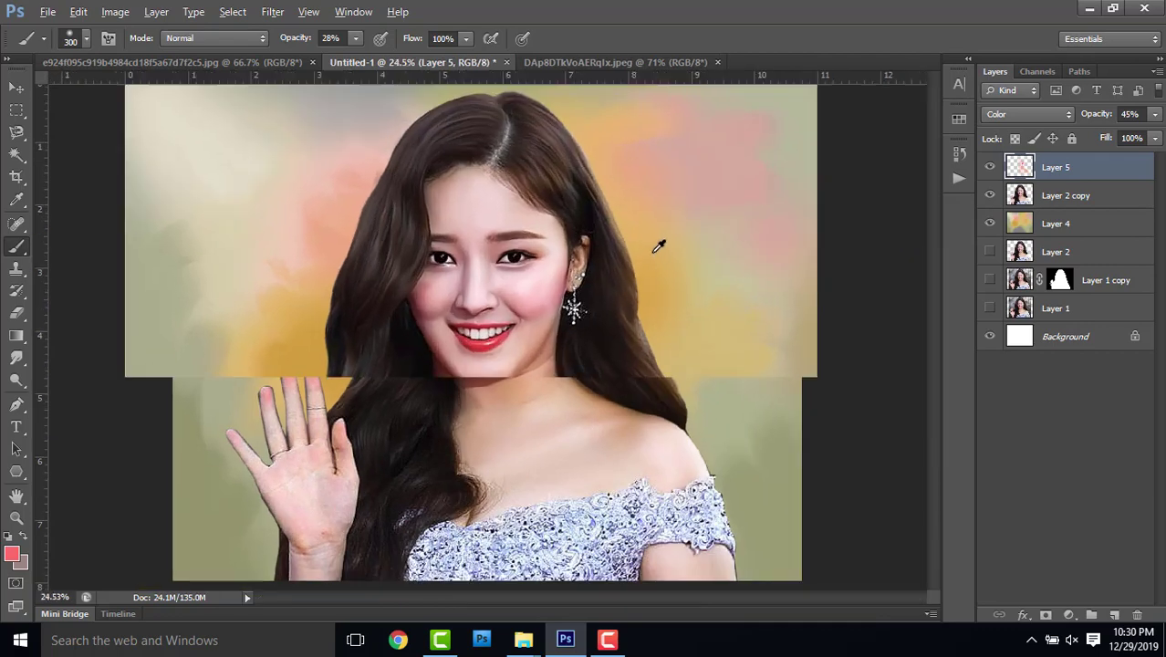
- Select the Layer 2 copy portrait layer, undoing an accidental extra layer
left_click(1082, 197)
left_click(1113, 614)
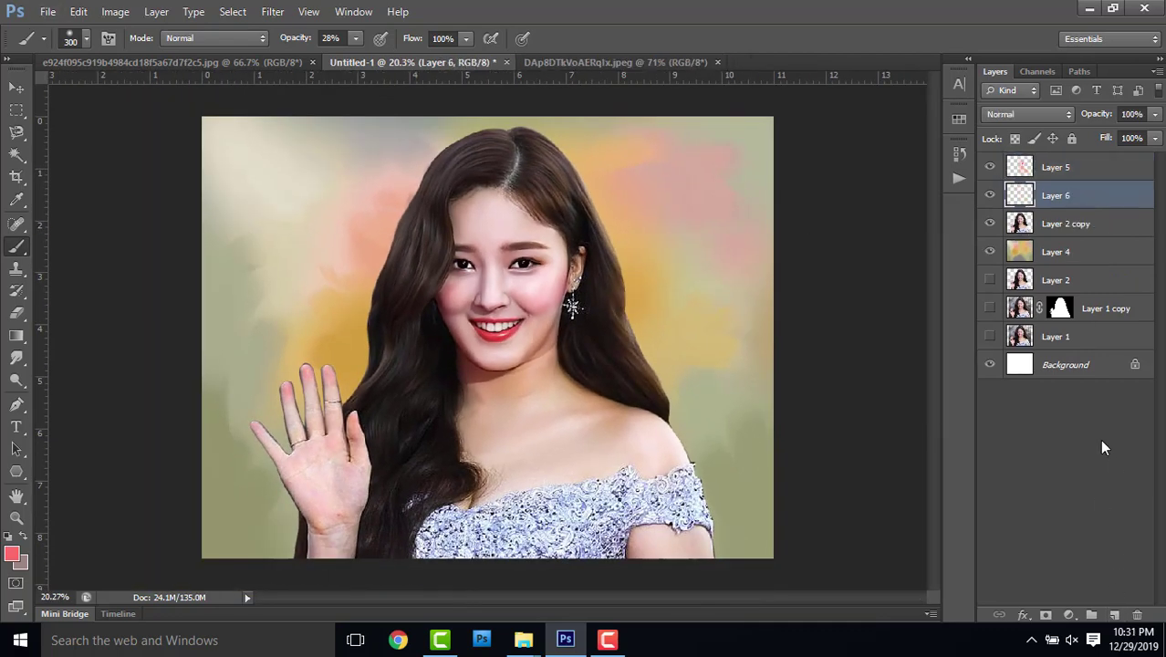
key("ctrl+z")
left_click(1095, 206)
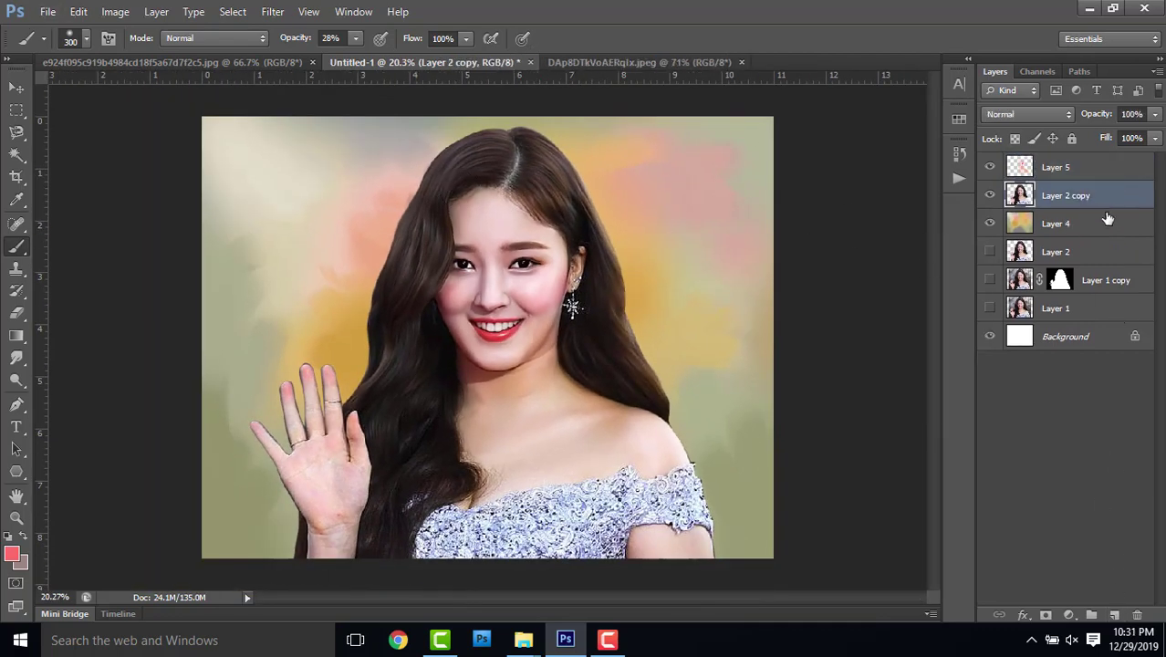
- Add a mask to Layer 2 copy and paint black with a large brush to hide the waving hand and lower-left
left_click(1046, 614)
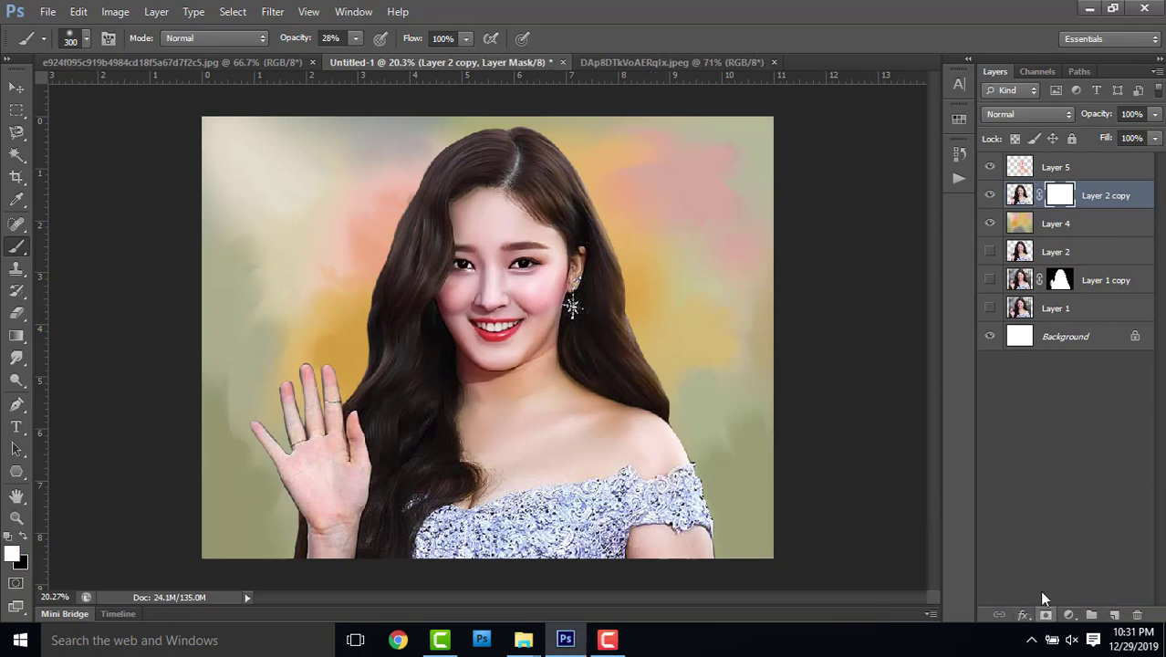
key("0")
key("bracketright")
key("bracketright")
key("bracketright")
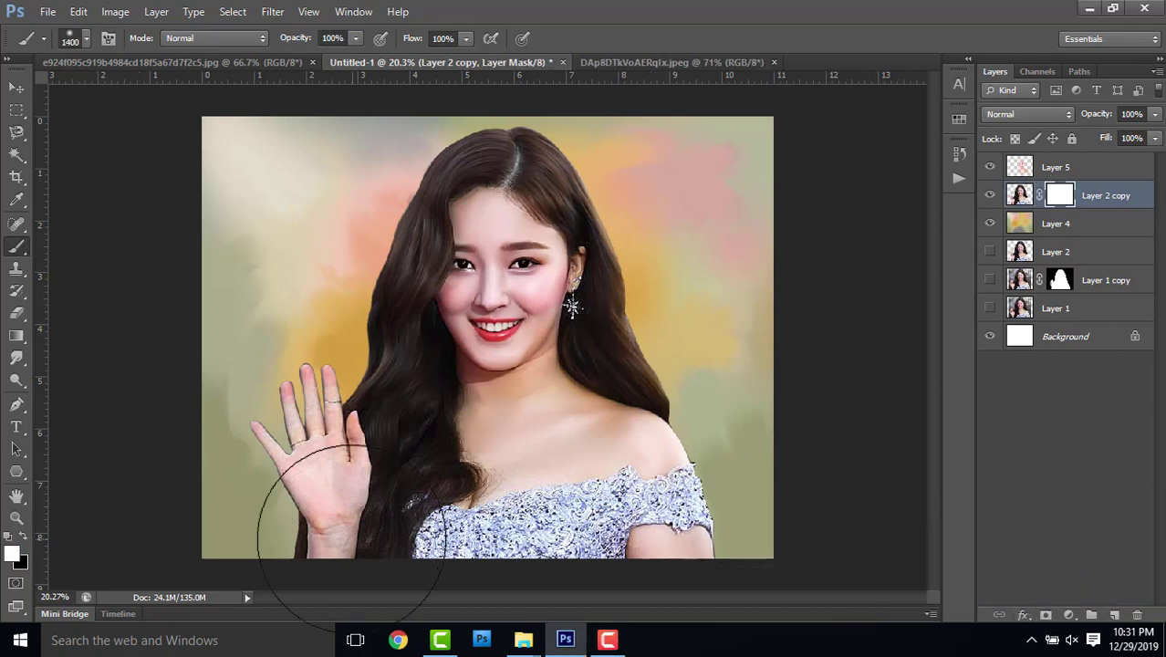
key("bracketright")
key("bracketright")
key("bracketright")
key("bracketright")
key("x")
mouse_move(294, 452)
left_mouse_down()
mouse_move(248, 457)
mouse_move(307, 548)
left_mouse_up()
left_click_drag(229, 373, 260, 495)
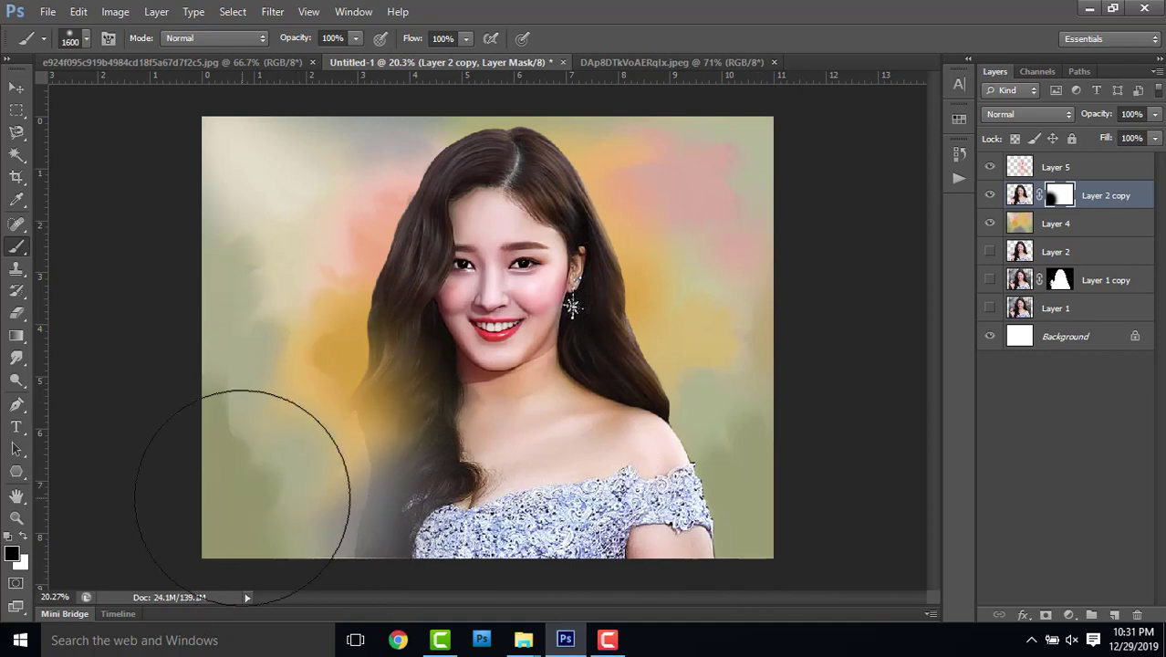
- Scale Layer 2 copy and Layer 5 together to about 91%
left_click(1056, 167, "ctrl")
key("ctrl+t")
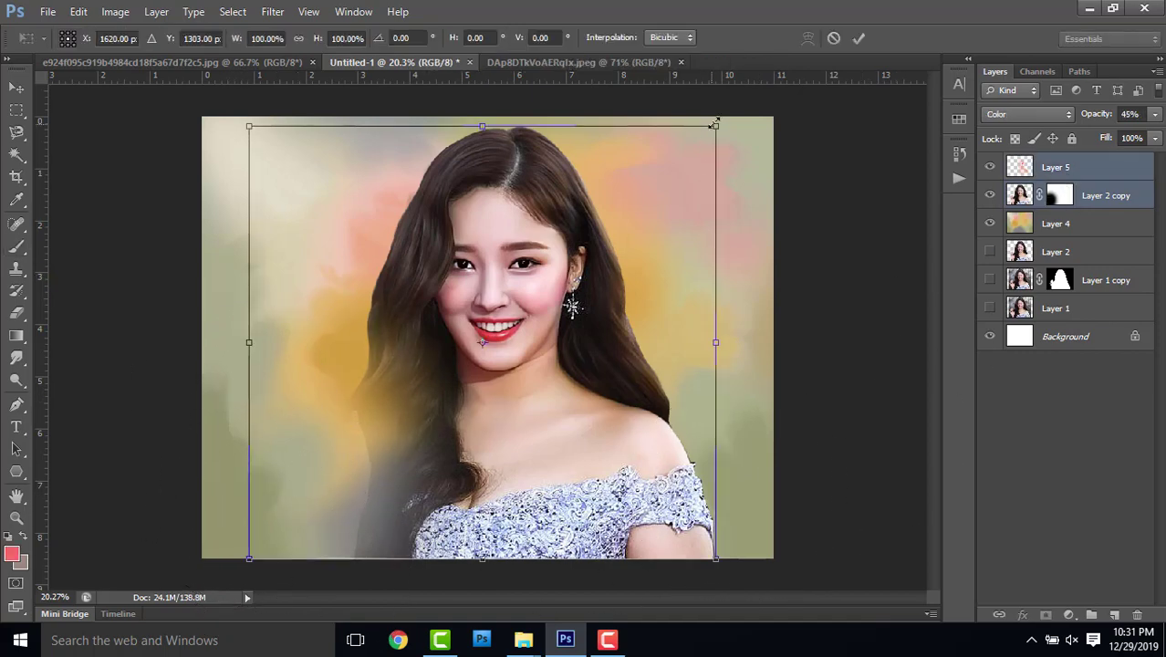
left_click_drag(721, 127, 702, 149)
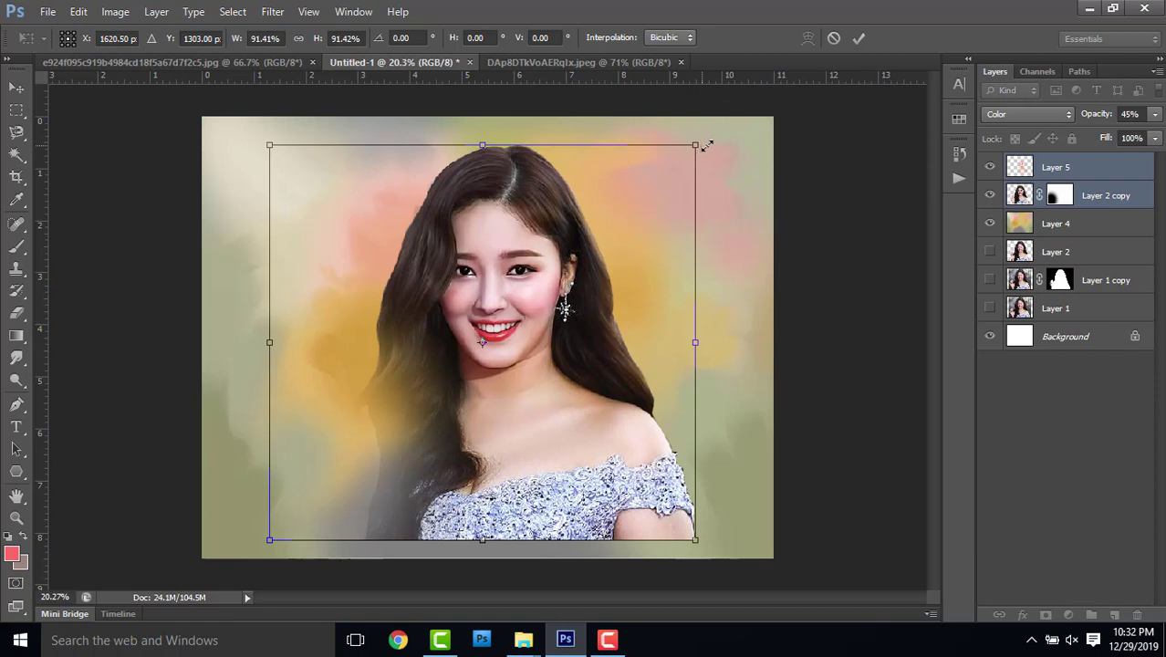
left_click(859, 37)
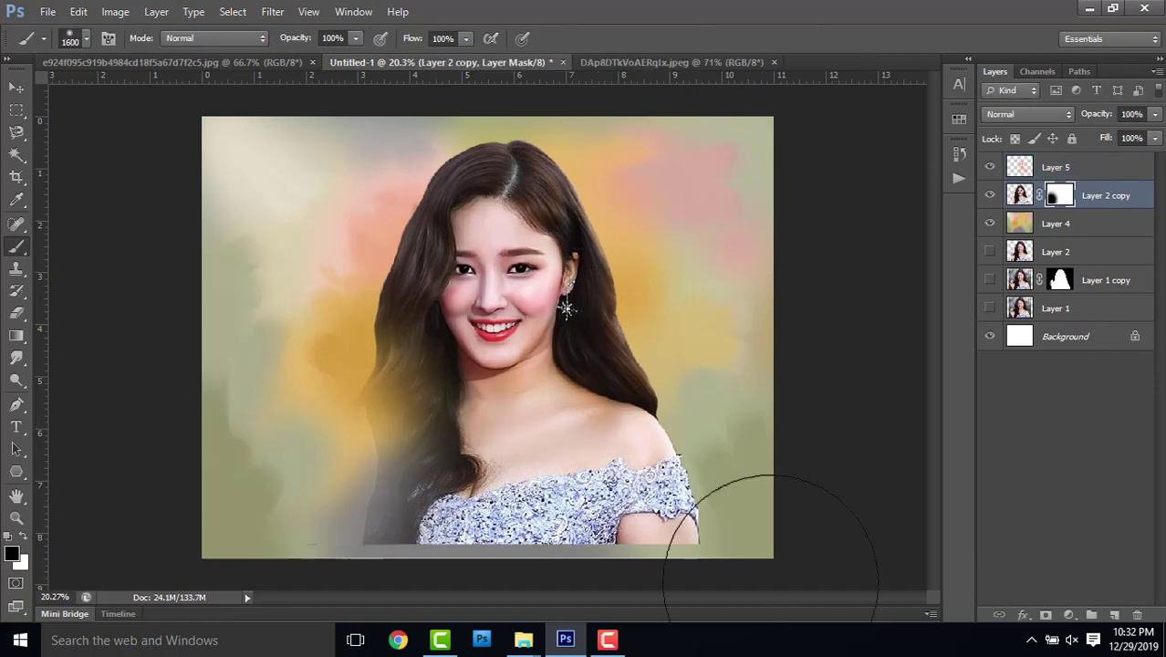
key("ctrl+minus")
key("ctrl+minus")
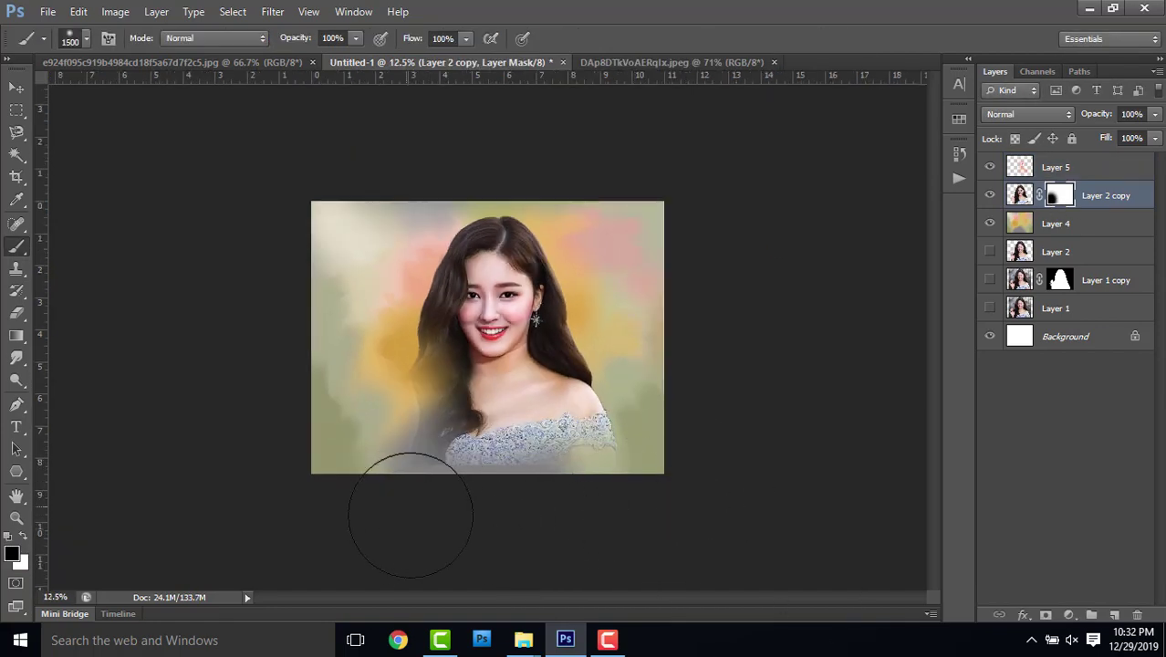
- Mask away the dress's bottom edge and soften the portrait's lower-left and left edges
mouse_move(411, 515)
left_mouse_down()
mouse_move(352, 443)
mouse_move(433, 520)
left_mouse_up()
key("bracketleft")
key("bracketleft")
key("bracketleft")
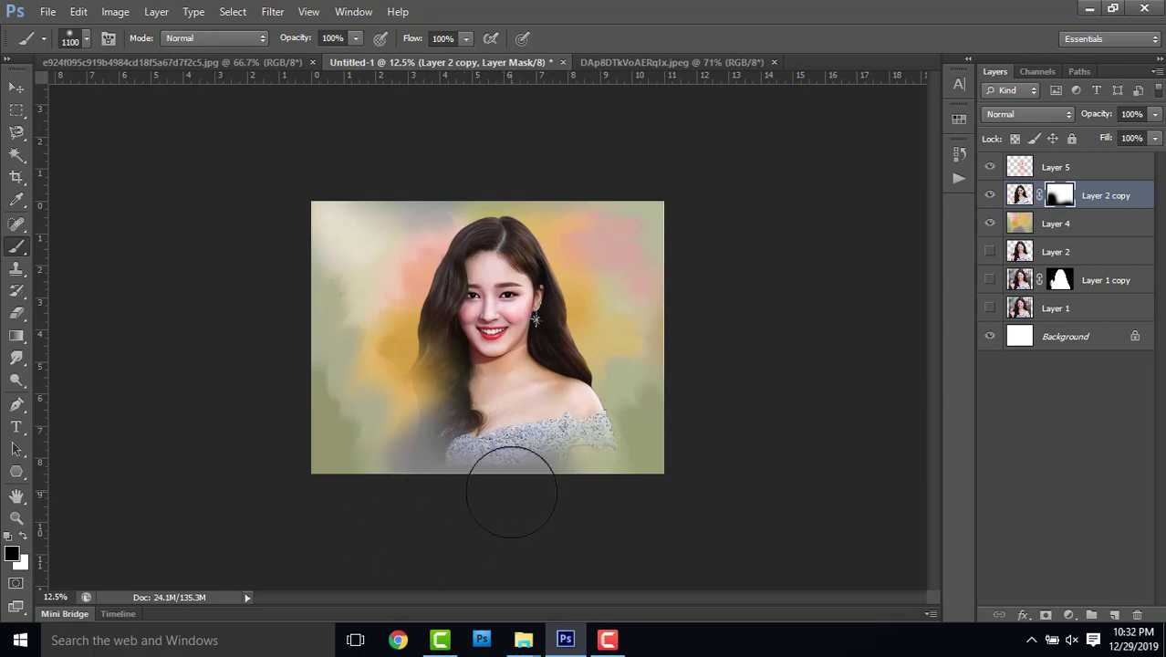
left_click_drag(515, 486, 417, 507)
left_click_drag(592, 499, 605, 501)
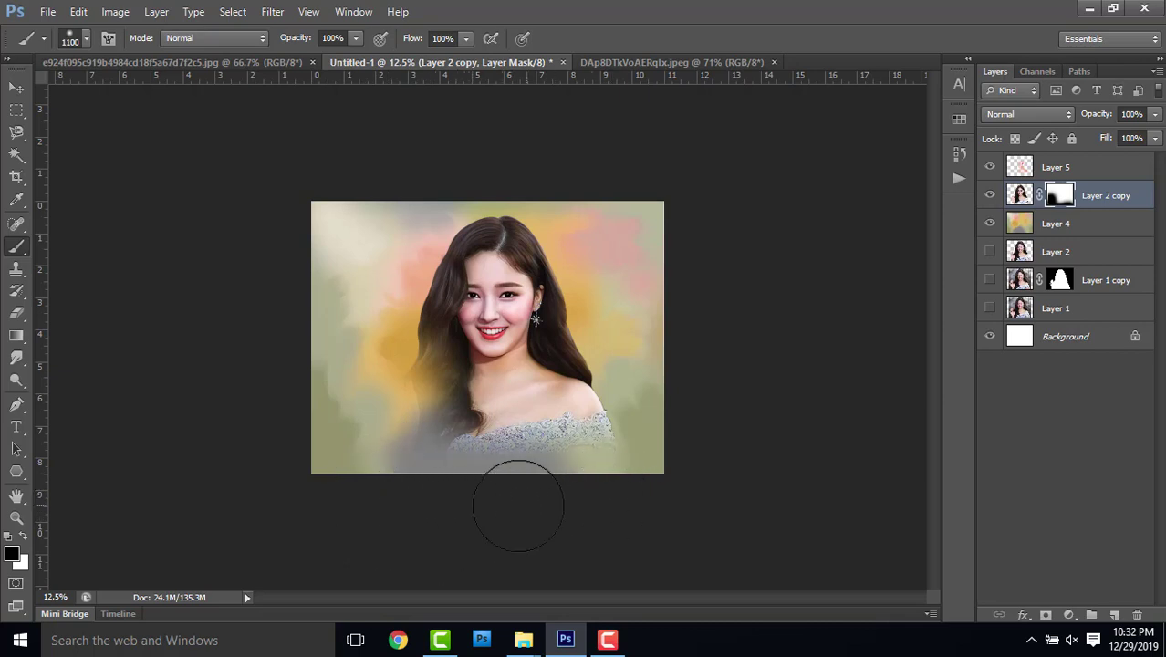
mouse_move(383, 482)
left_mouse_down()
mouse_move(357, 424)
mouse_move(346, 312)
mouse_move(281, 398)
left_mouse_up()
scroll(491, 286, "up", 3)
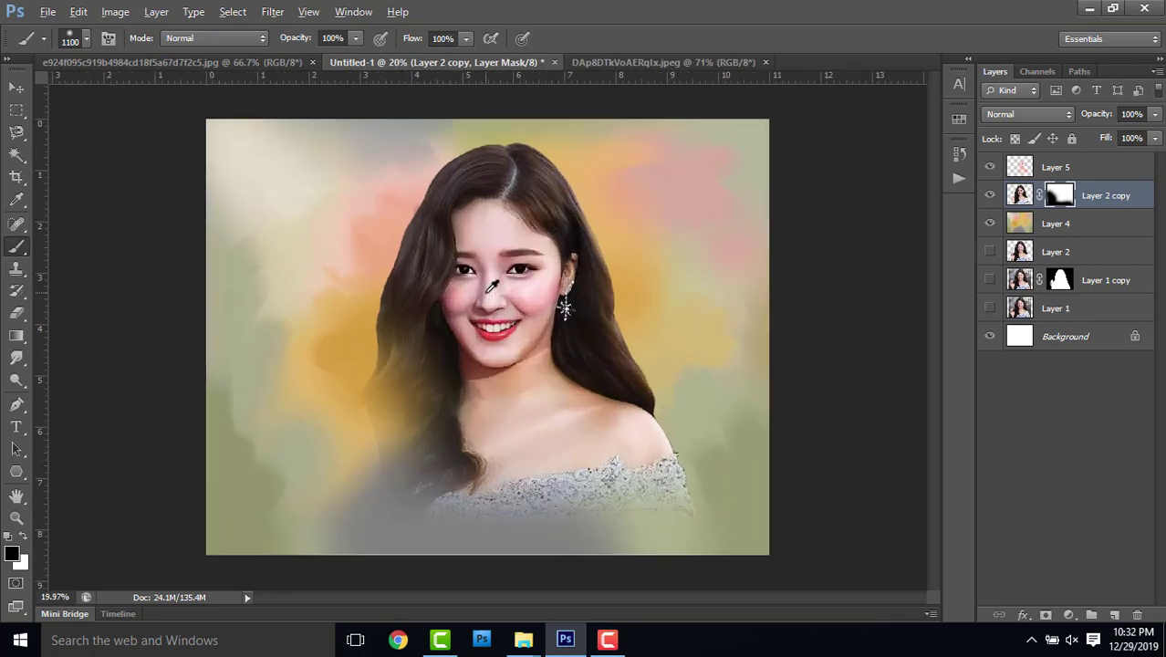
scroll(491, 286, "up", 1)
scroll(491, 287, "up", 1)
scroll(491, 286, "up", 1)
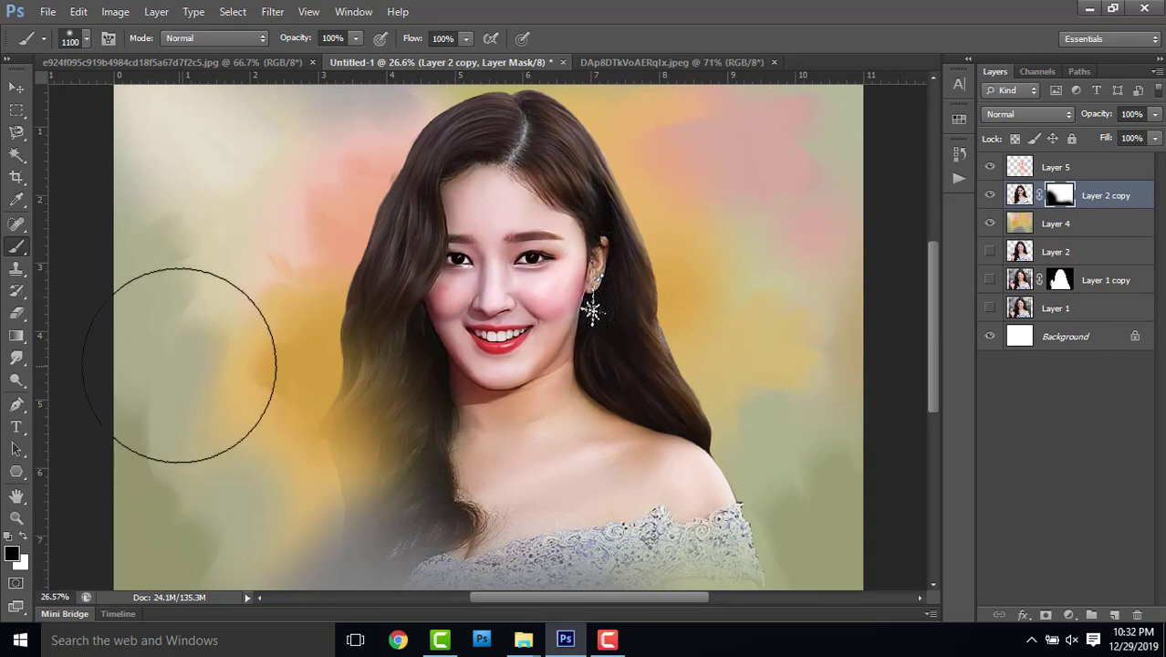
scroll(210, 365, "down", 2)
- Paint white on the mask to restore the hair on the left side
key("x")
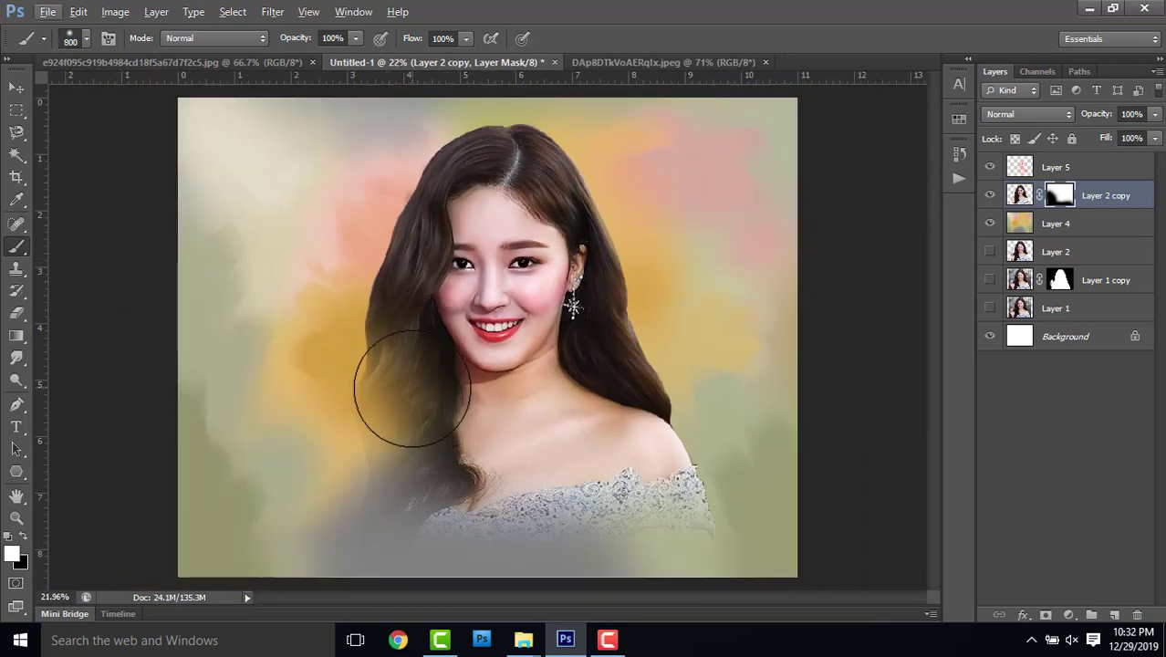
left_click_drag(404, 388, 411, 374)
key("bracketleft")
key("bracketleft")
key("bracketleft")
key("x")
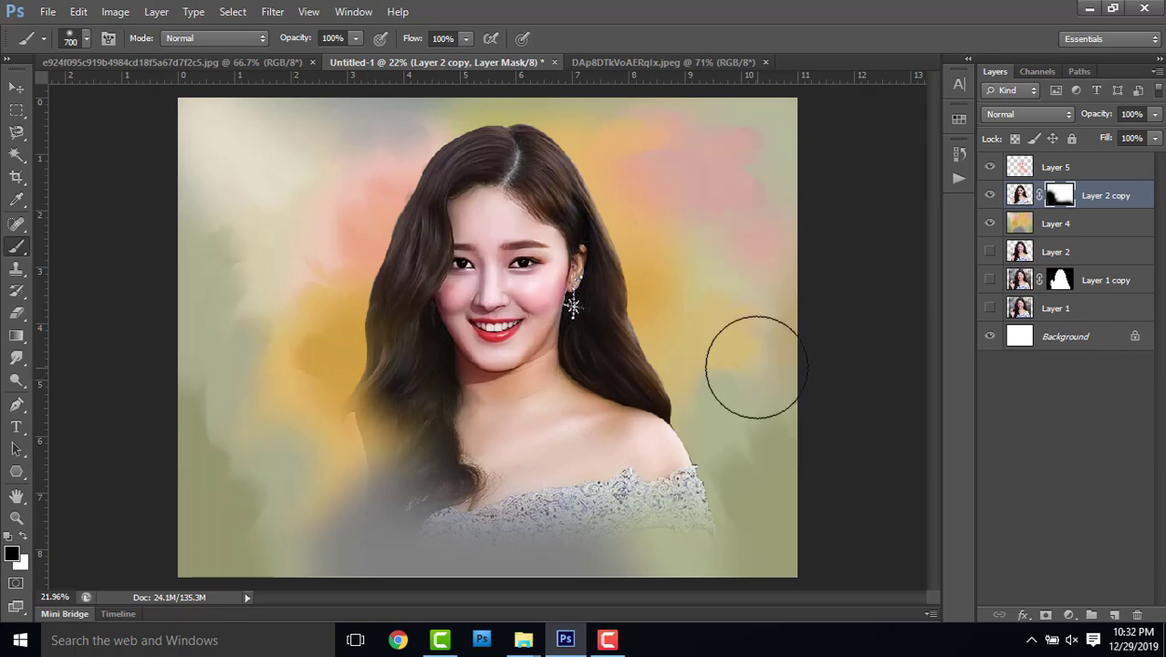
scroll(756, 367, "down", 1)
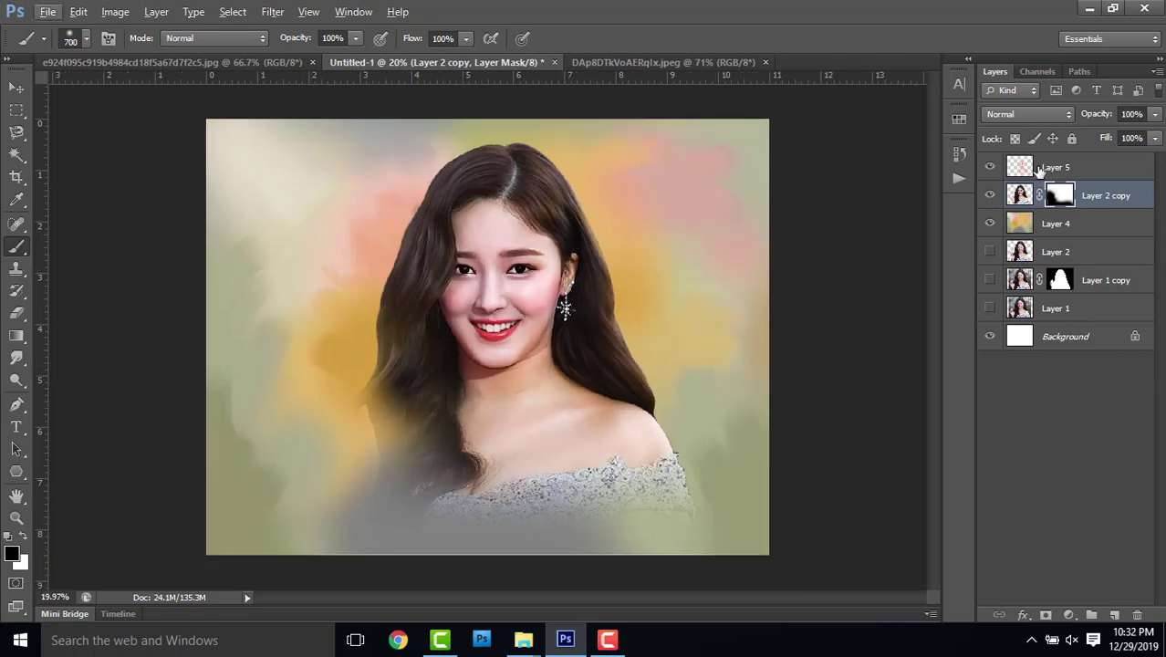
- Shift Layer 5 and Layer 2 copy slightly left with the Move tool
left_click(1039, 171, "shift")
left_click(17, 88)
left_click_drag(560, 233, 548, 231)
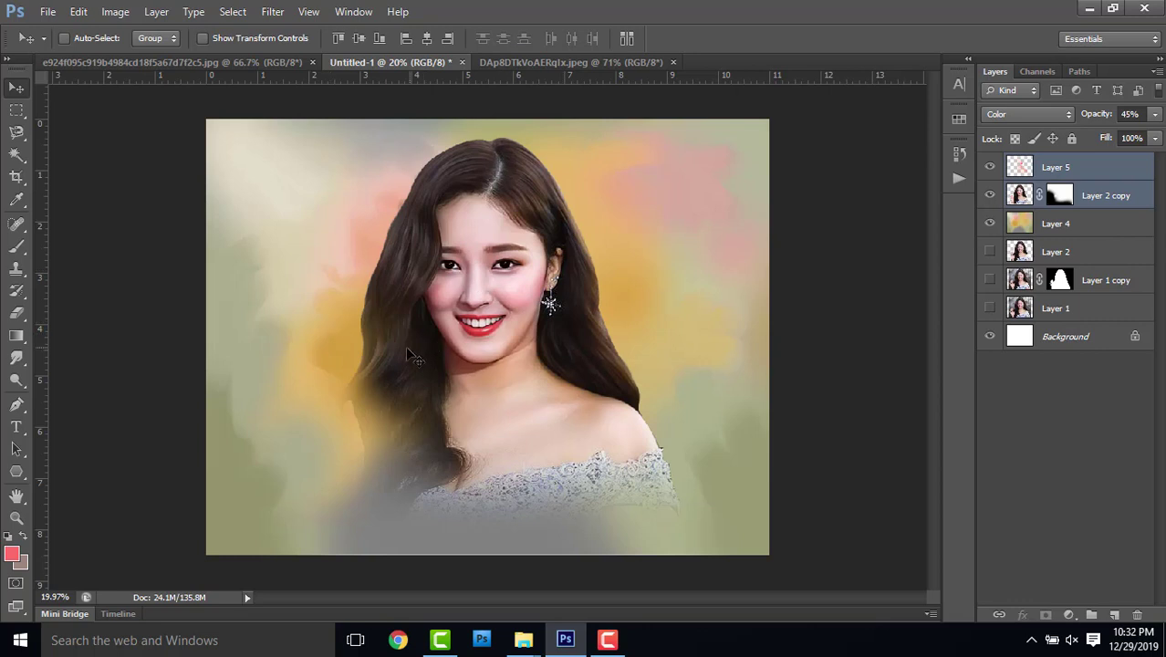
- Add empty Layer 6 above Layer 5
left_click(1094, 191)
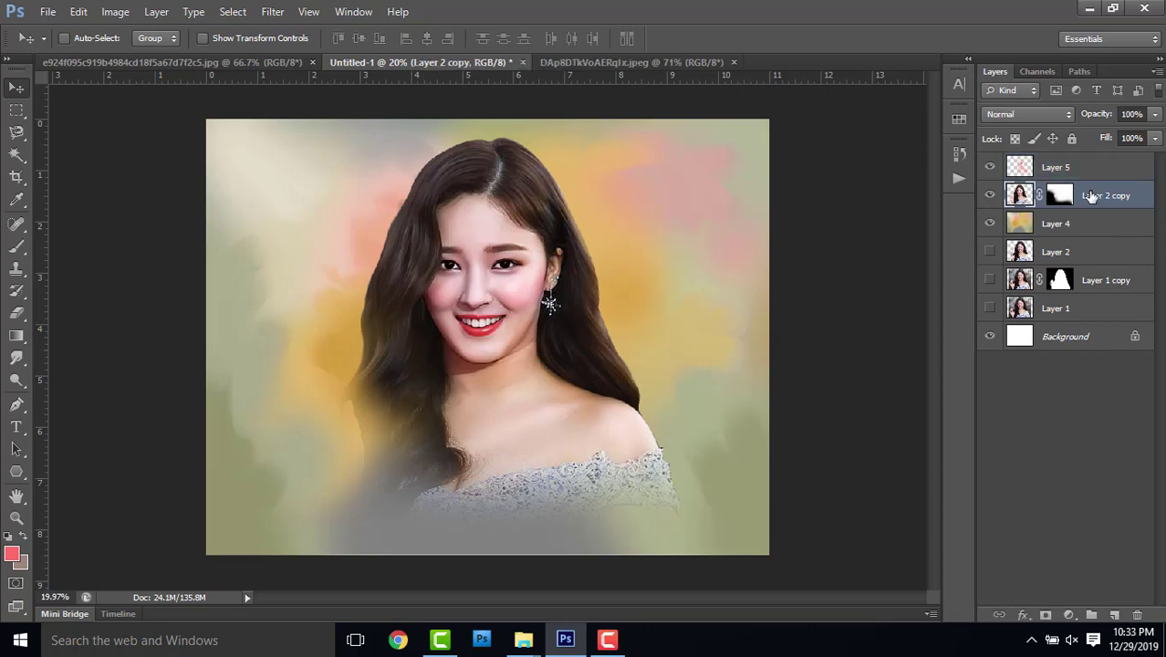
left_click(1083, 171)
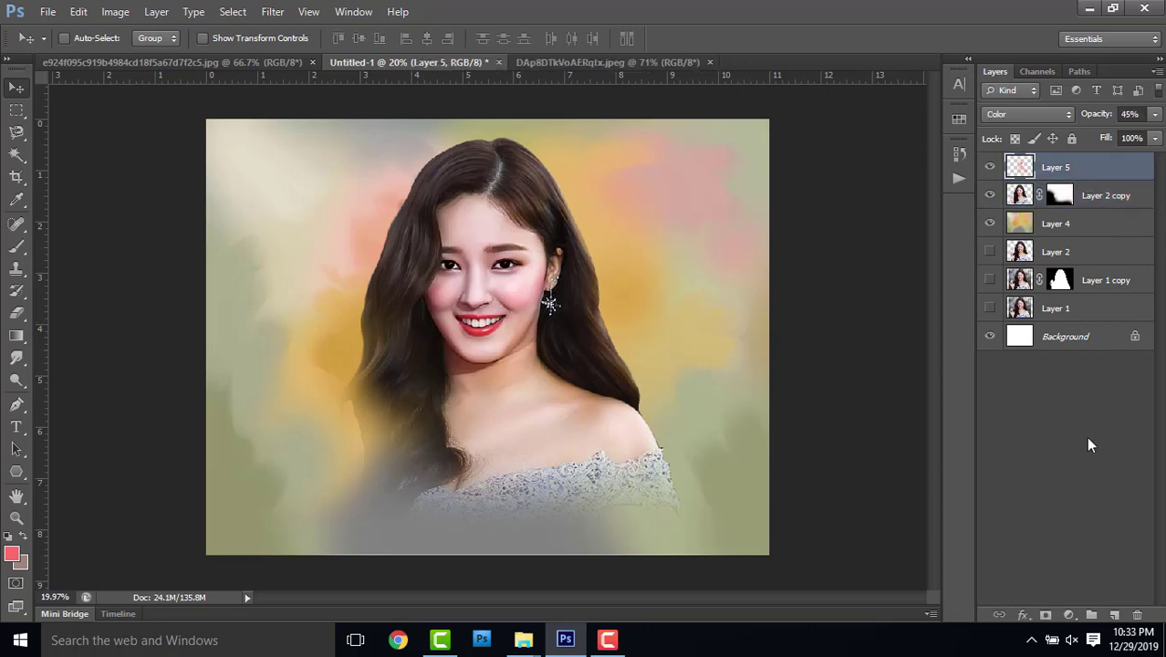
left_click(1115, 615)
- On Layer 2 copy, smudge the lower-lip highlight toward the upper right with a small Smudge brush
left_click(1020, 228)
scroll(528, 390, "up", 2)
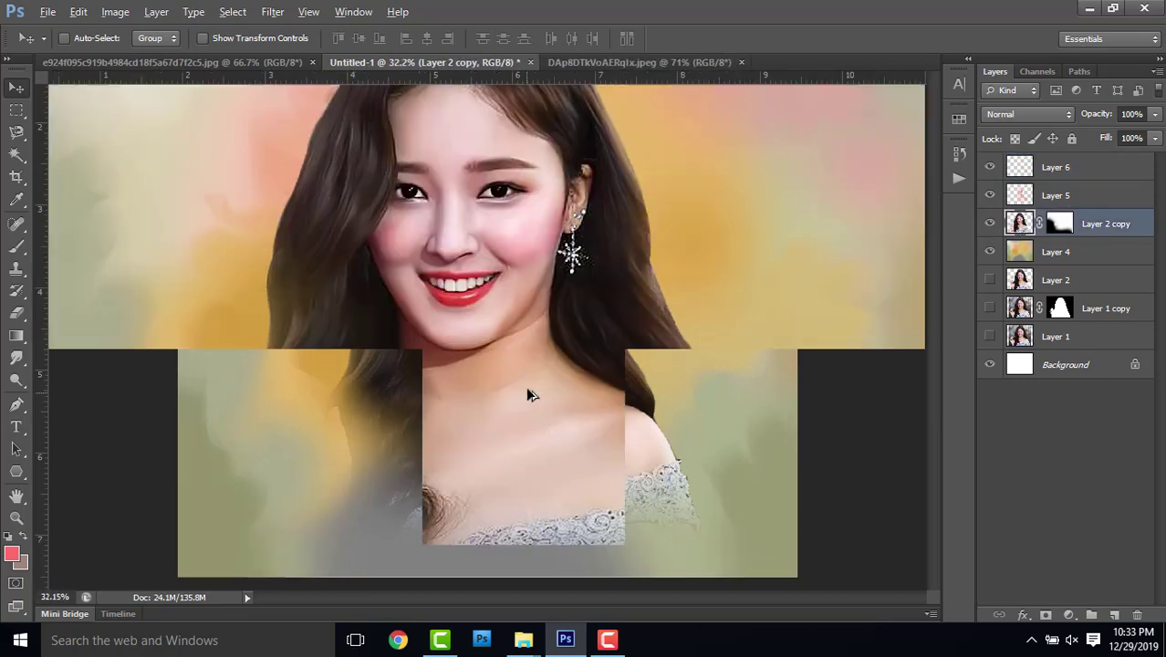
scroll(500, 274, "up", 3)
scroll(552, 326, "up", 2)
scroll(548, 323, "up", 2)
left_click(16, 358)
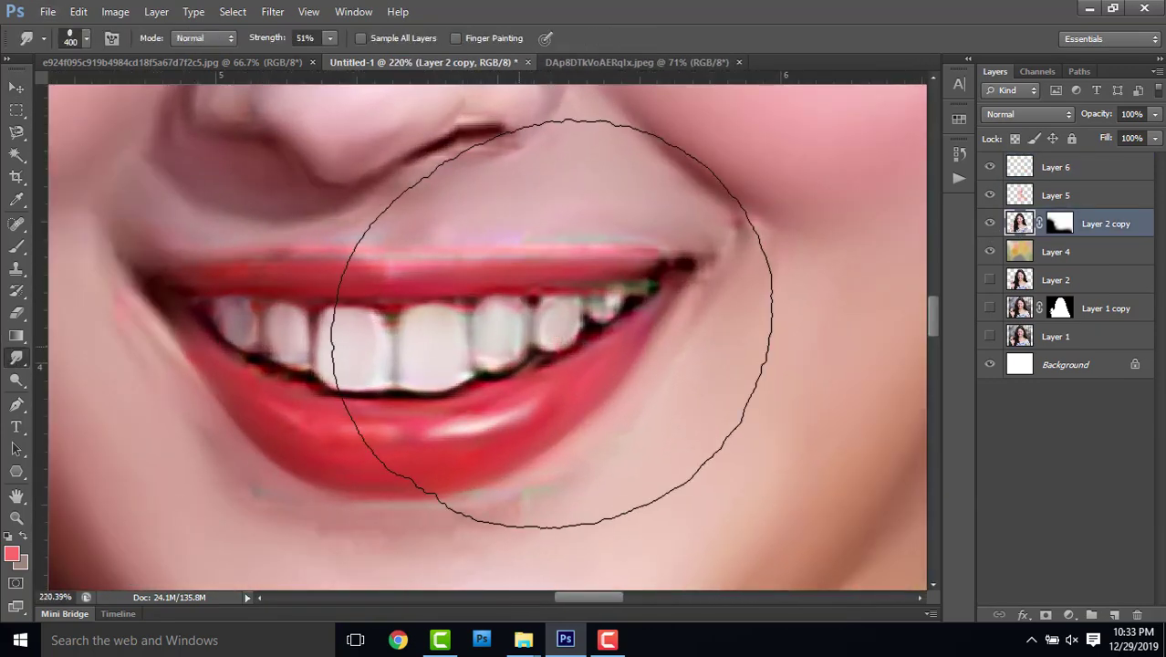
key("bracketleft")
key("bracketleft")
key("bracketleft")
key("bracketleft")
key("bracketleft")
key("bracketleft")
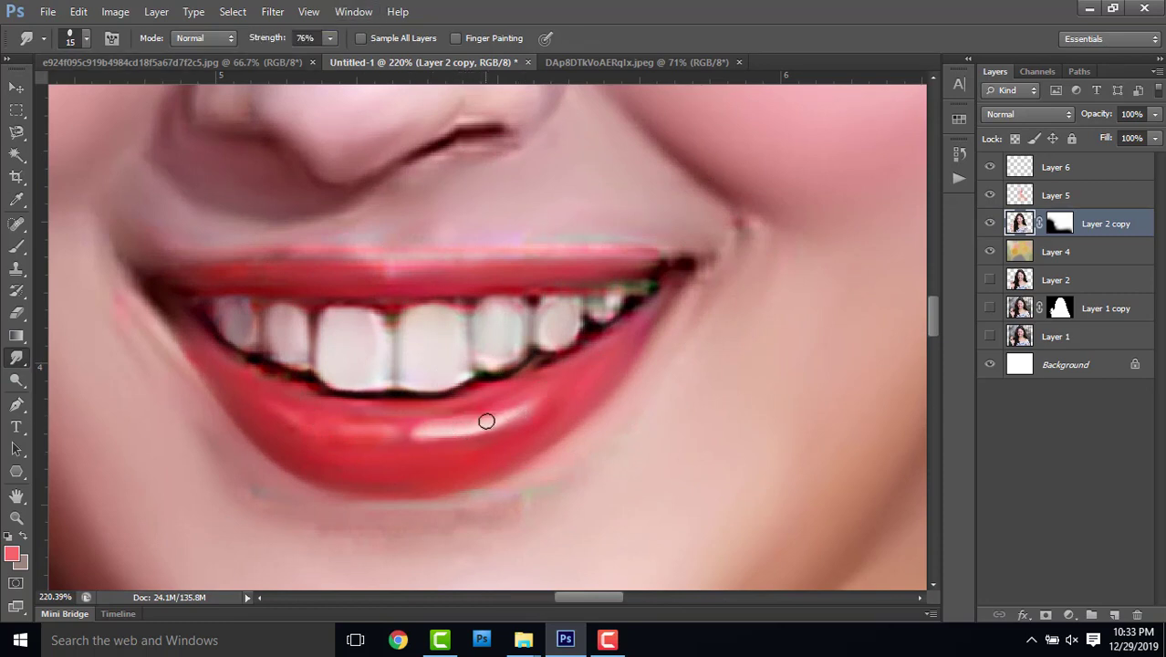
left_click_drag(486, 421, 542, 391)
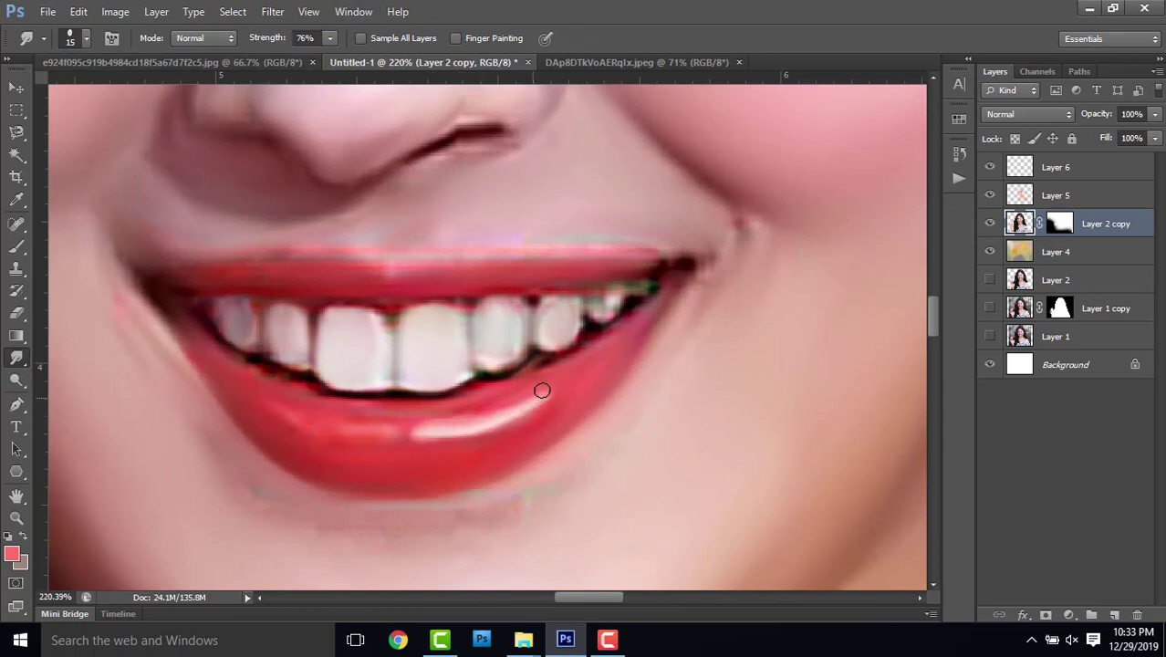
- Set a pale pink foreground colour and paint a highlight on the lower lip
left_click(12, 554)
left_click(867, 313)
key("Return")
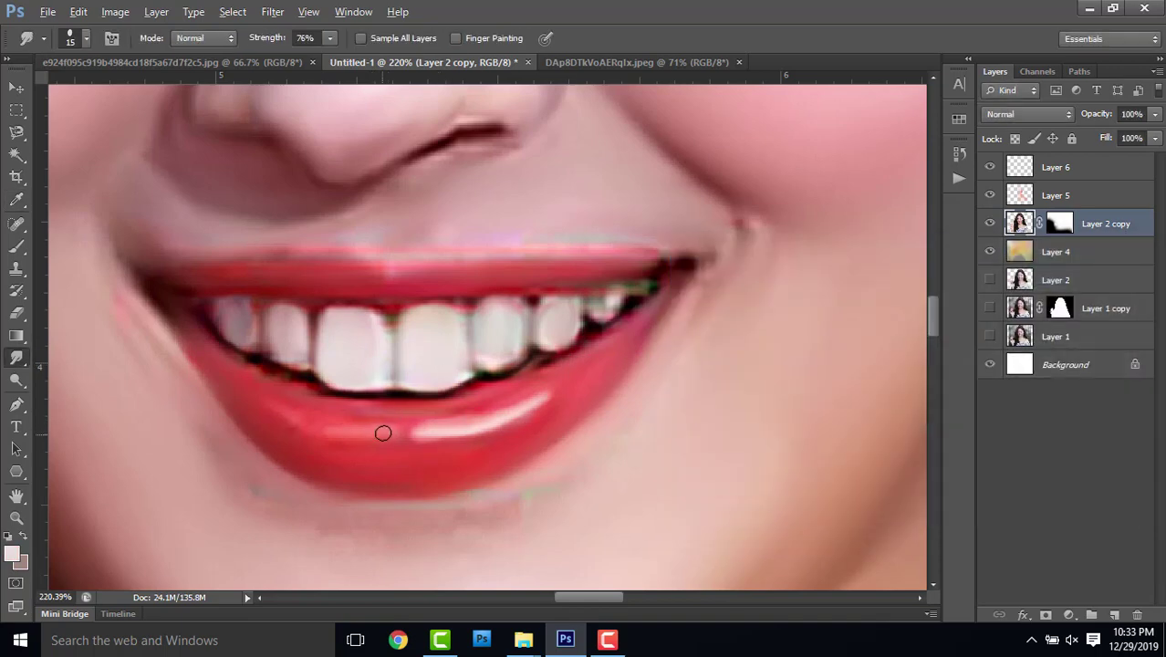
left_click_drag(382, 433, 369, 428)
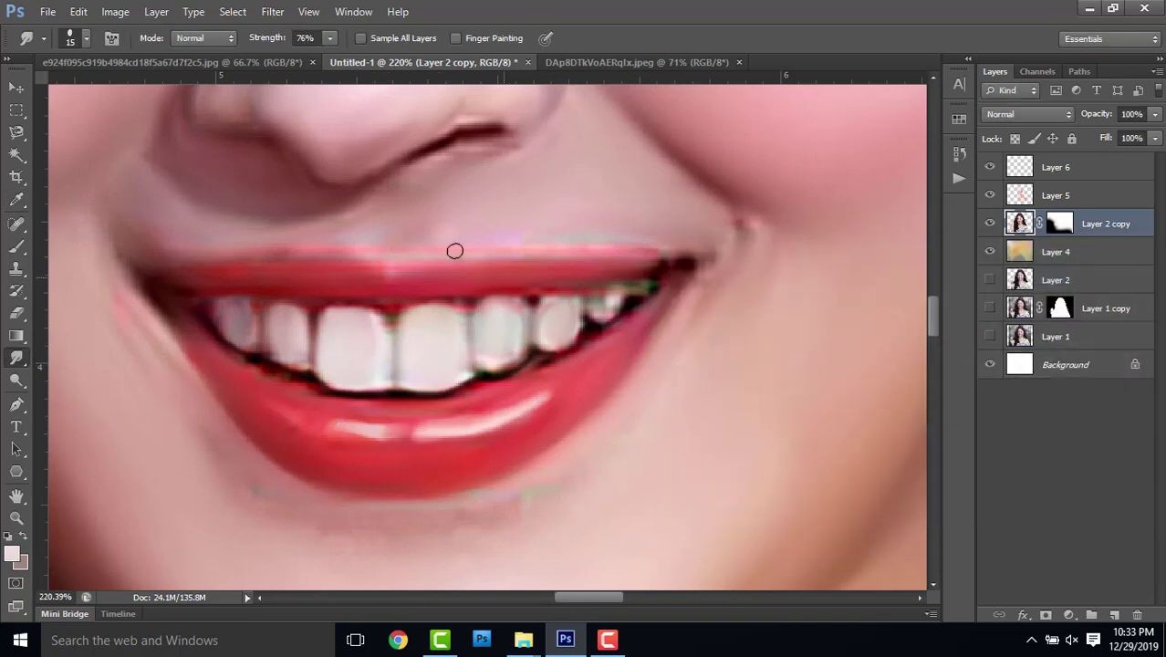
- Smudge to blend the highlight under the left eye
scroll(507, 212, "up", 2)
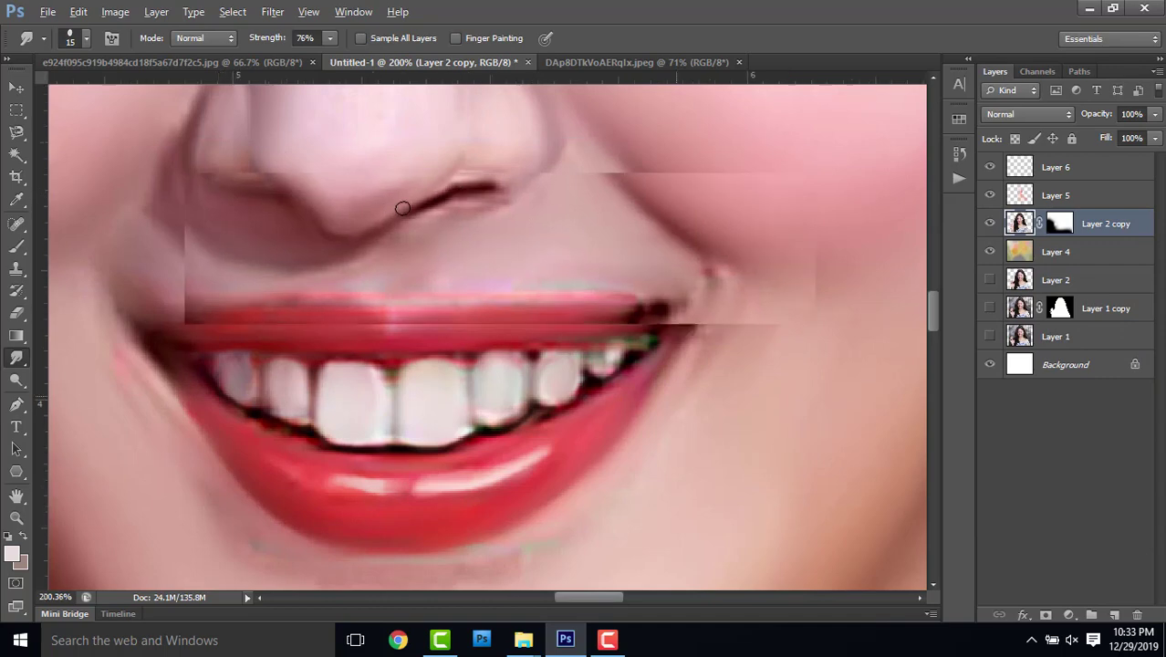
scroll(404, 201, "down", 3, "alt")
scroll(515, 206, "up", 3)
scroll(447, 184, "up", 3)
scroll(247, 229, "up", 3, "alt")
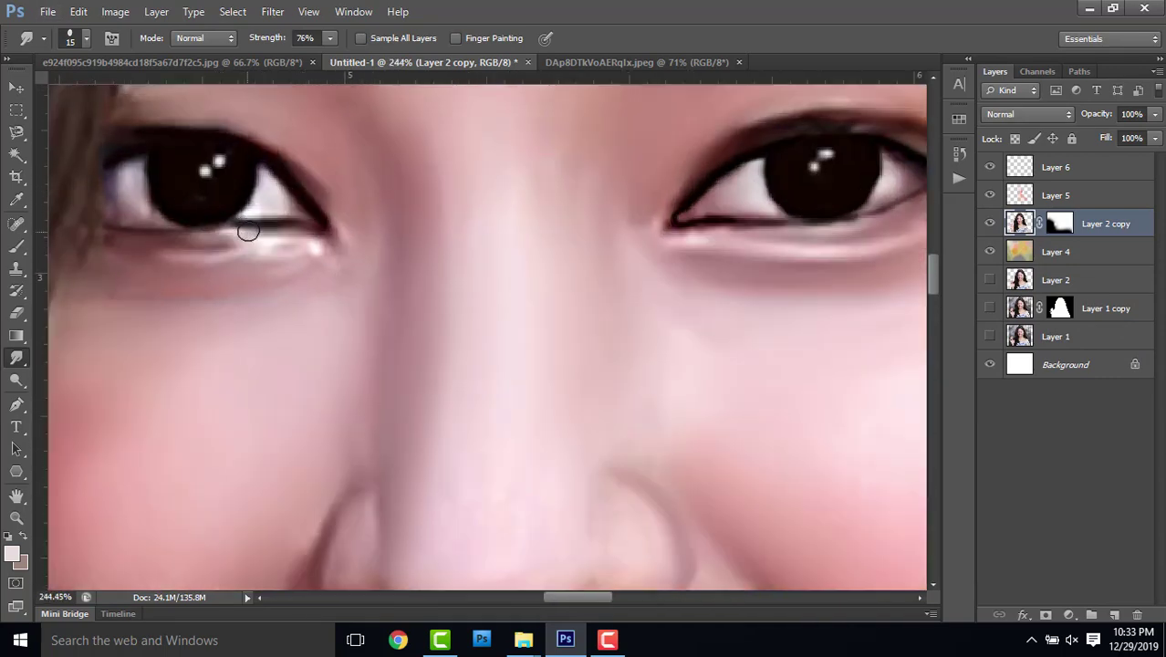
scroll(232, 242, "up", 3, "alt")
mouse_move(288, 247)
left_mouse_down()
mouse_move(223, 237)
mouse_move(276, 247)
mouse_move(256, 260)
mouse_move(285, 261)
left_mouse_up()
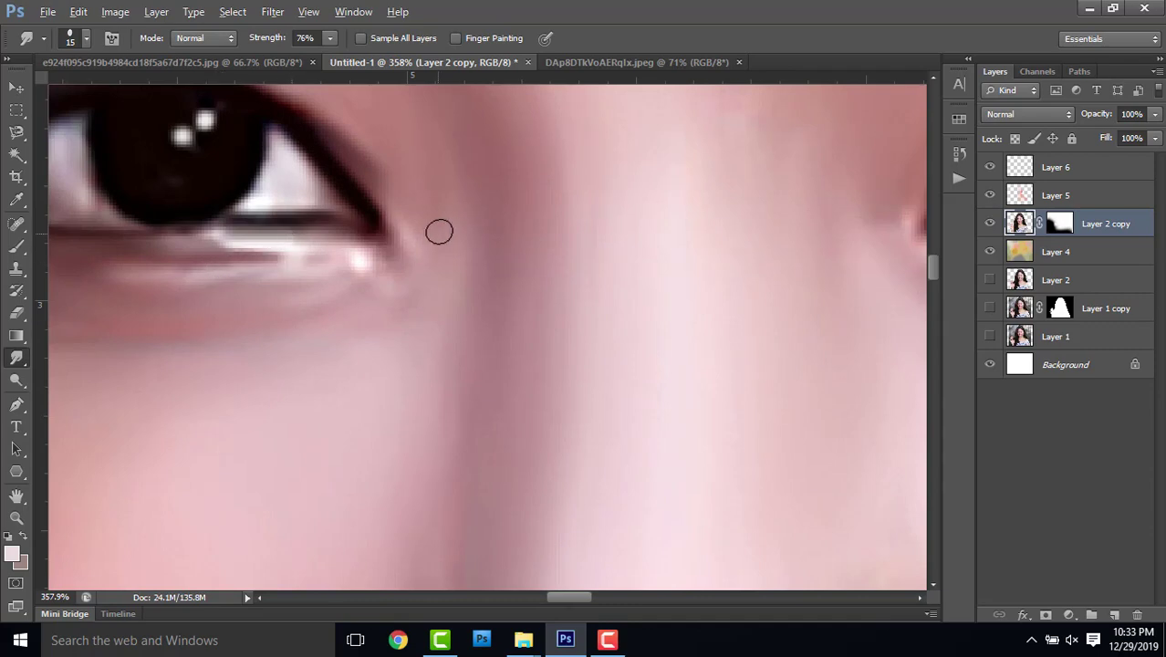
- Move the view so the top of the head is visible
scroll(439, 232, "down", 3, "alt")
scroll(439, 232, "down", 2, "alt")
scroll(548, 246, "down", 2, "alt")
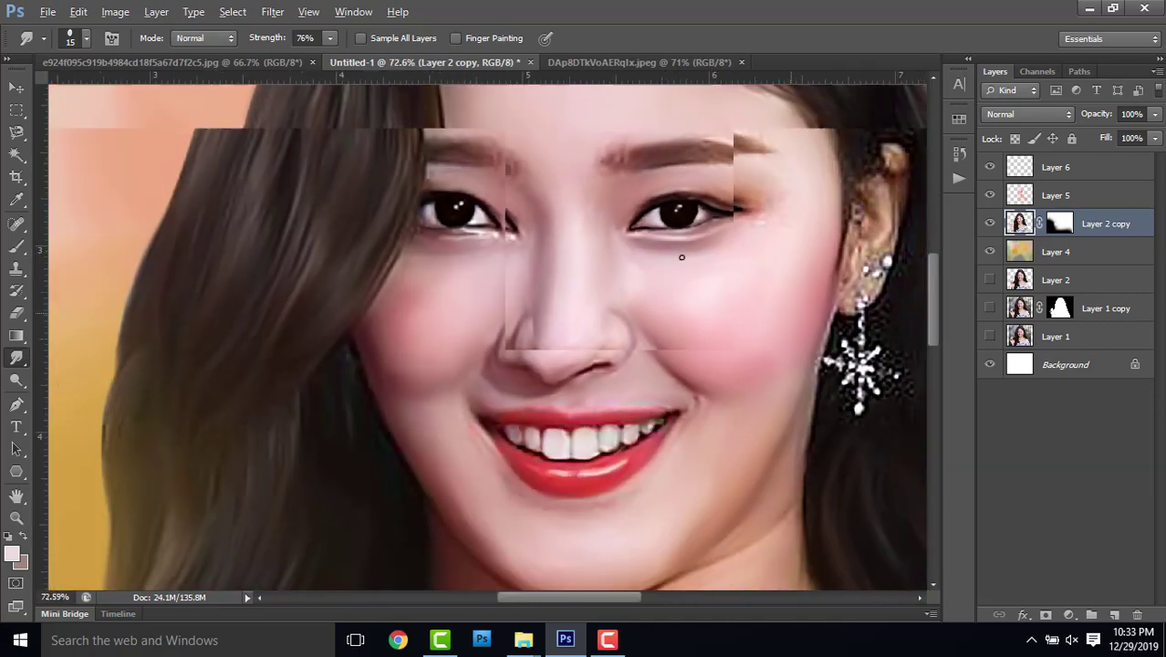
scroll(682, 257, "down", 2, "alt")
mouse_move(690, 273)
left_mouse_down()
mouse_move(646, 339)
mouse_move(562, 377)
left_mouse_up()
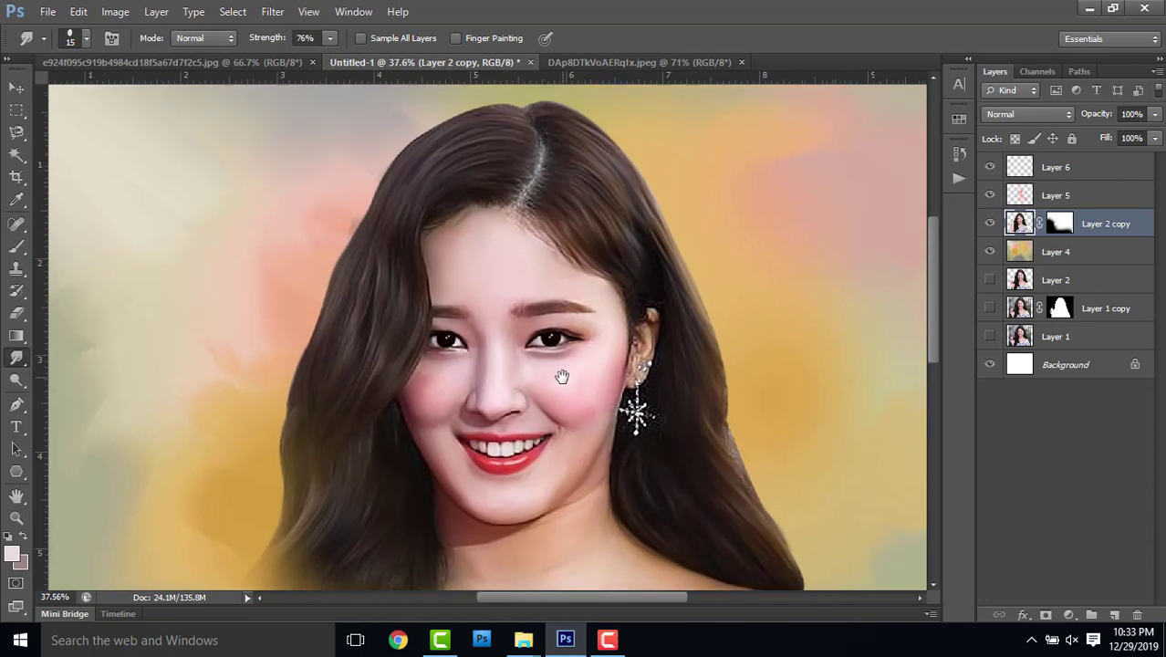
scroll(532, 292, "up", 2, "alt")
scroll(500, 207, "up", 1, "alt")
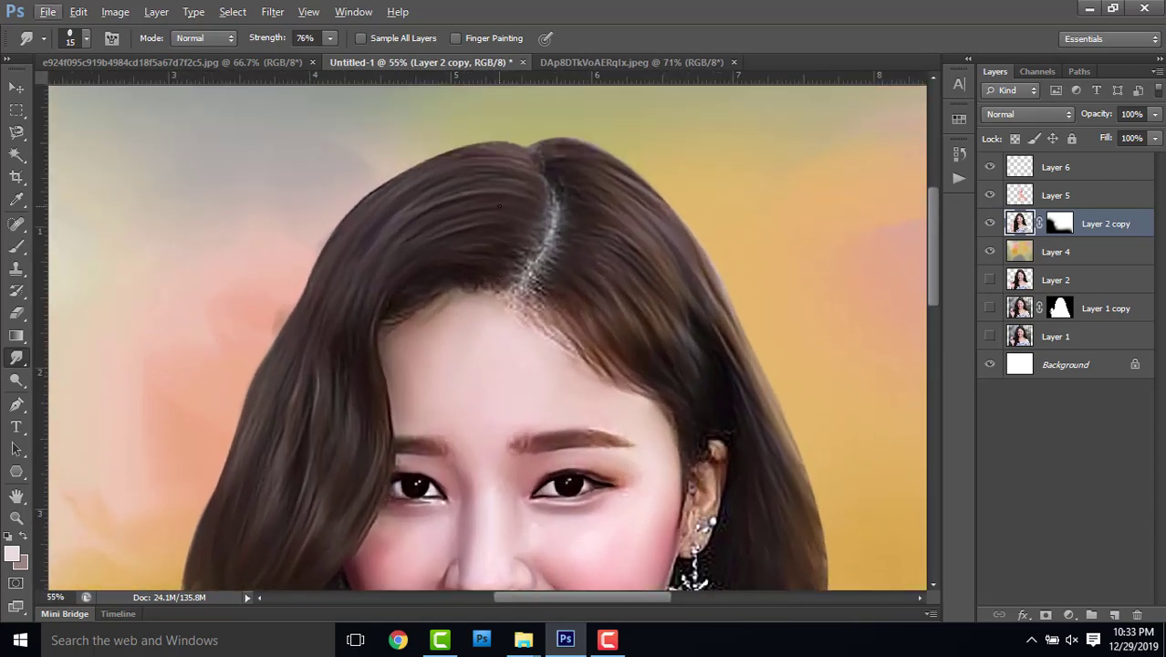
- On Layer 6, draw the first three curved Pen paths tracing hair strands at the crown
left_click(20, 406)
scroll(421, 257, "up", 2, "alt")
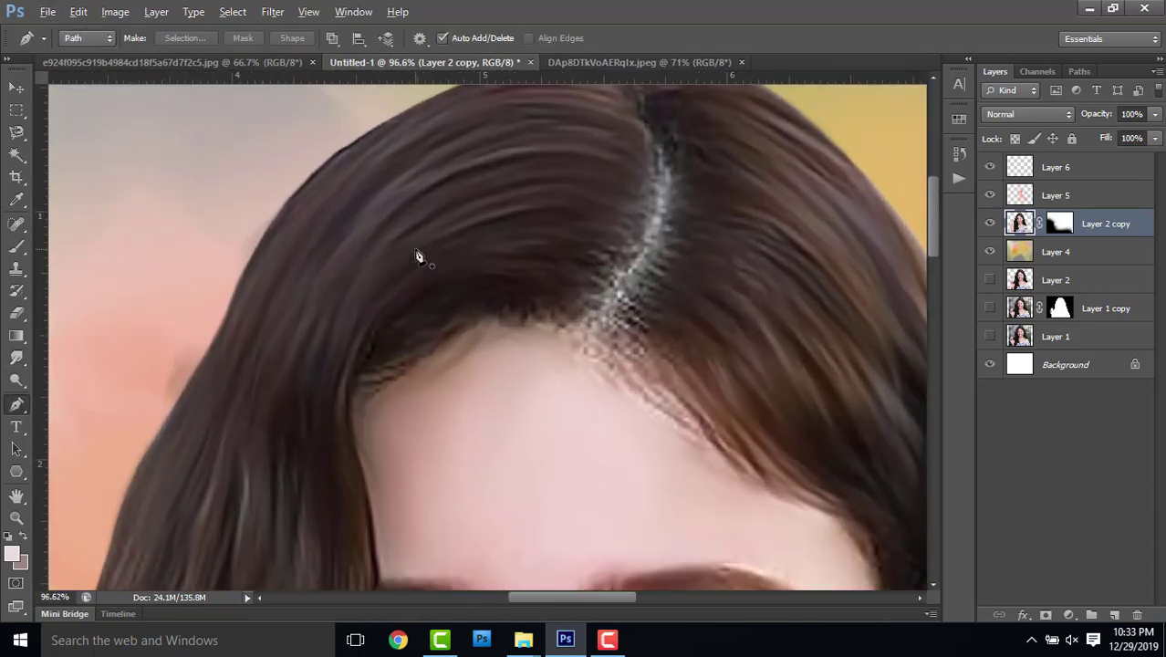
left_click(1070, 169)
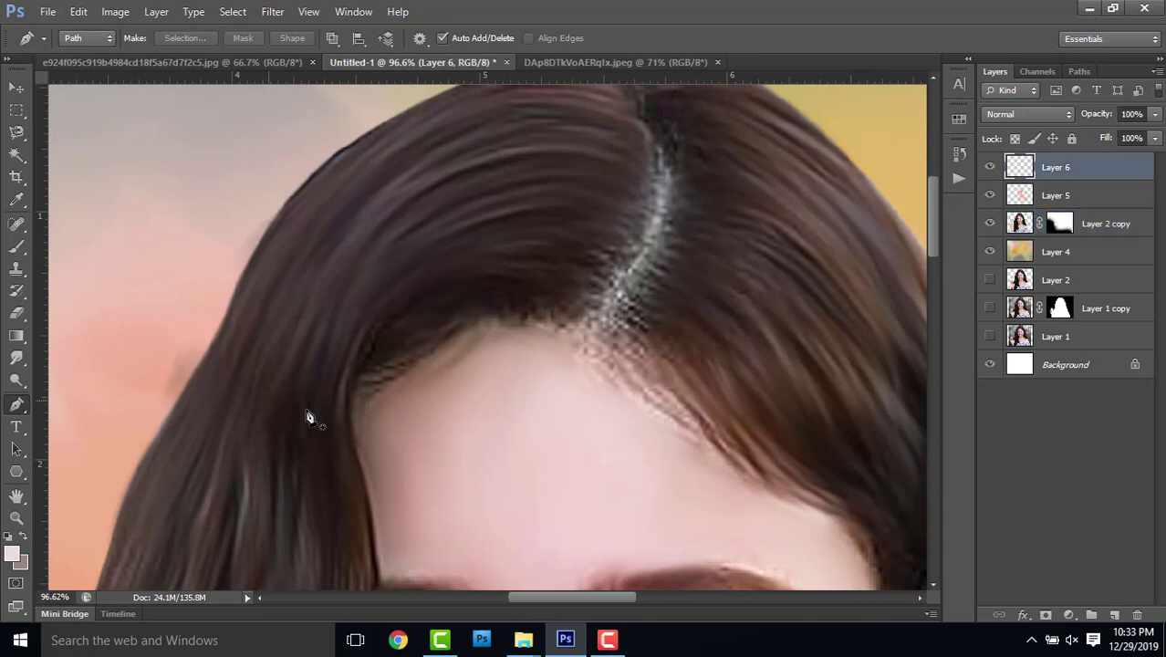
left_click(331, 398)
left_click_drag(418, 260, 521, 210)
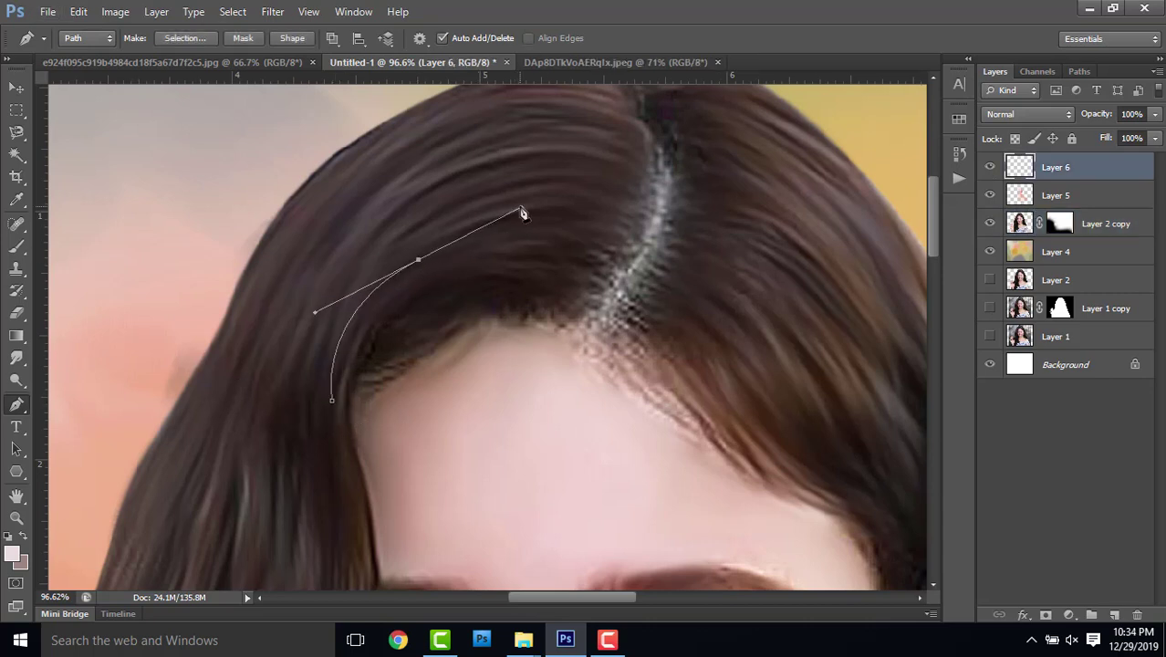
key("Escape")
left_click_drag(448, 236, 616, 190)
key("Escape")
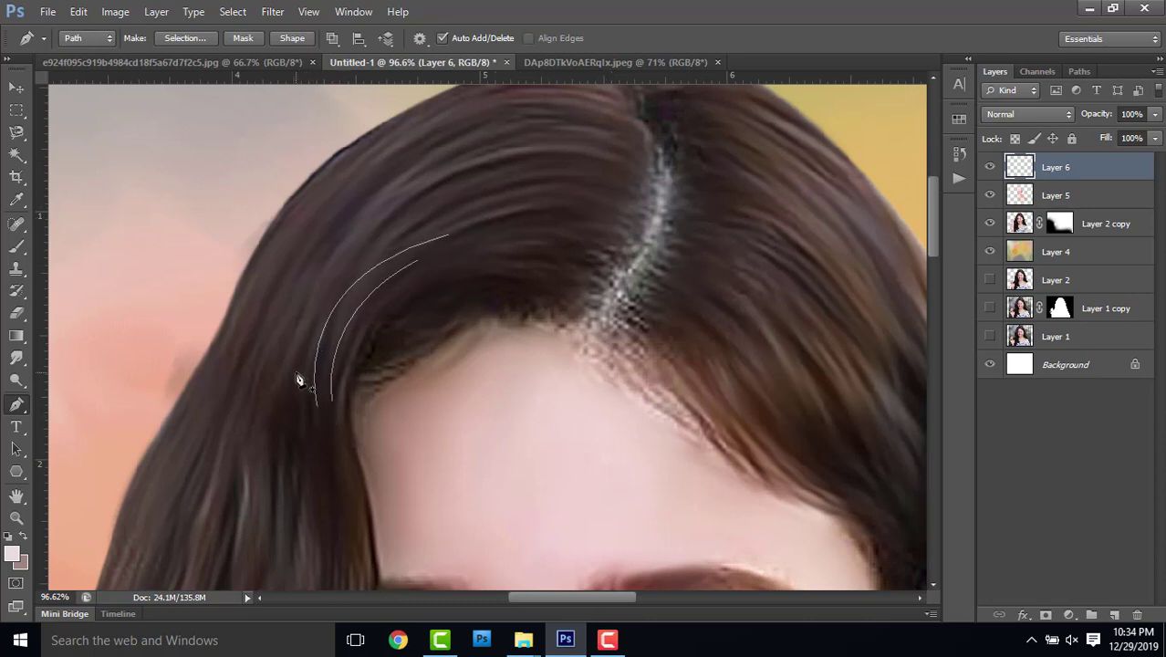
left_click_drag(482, 208, 658, 178)
key("Escape")
- Undo a stray curve and draw three more curved hair-strand paths along the hair
left_click_drag(423, 213, 708, 101)
key("ctrl+z")
left_click(270, 363)
left_click(493, 160)
key("Escape")
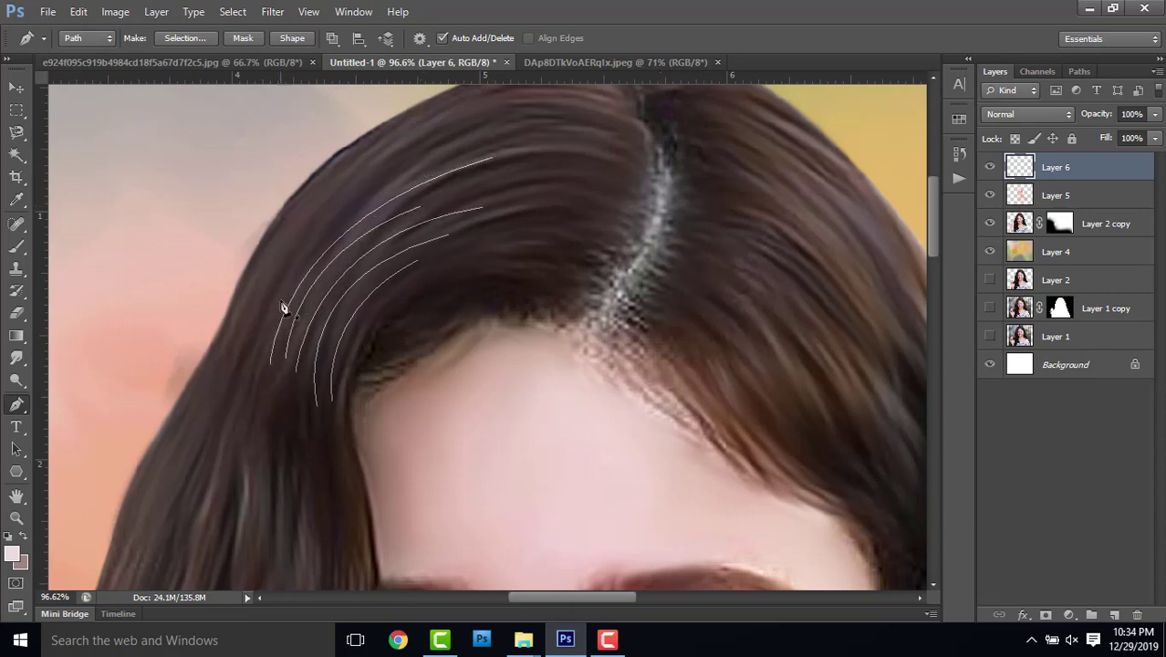
left_click_drag(424, 173, 534, 151)
key("Escape")
scroll(310, 327, "down", 2)
left_click(328, 377)
left_click_drag(433, 198, 476, 174)
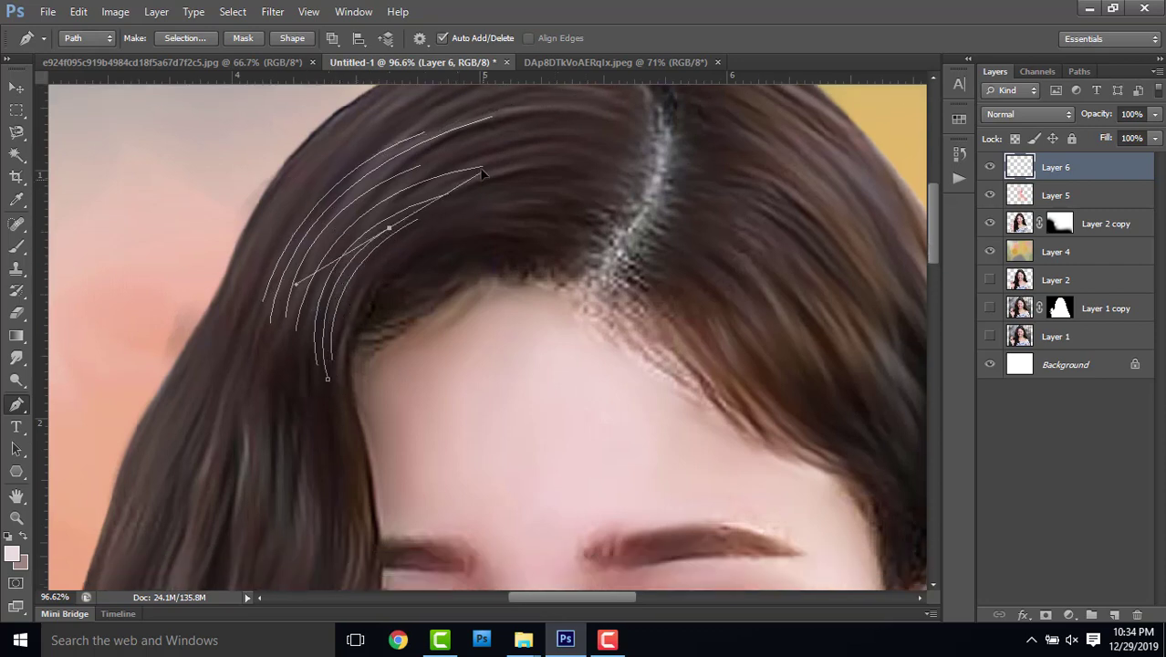
key("Escape")
- Add three more strand paths over the top of the head and along the hair's outer edge
scroll(304, 370, "up", 4)
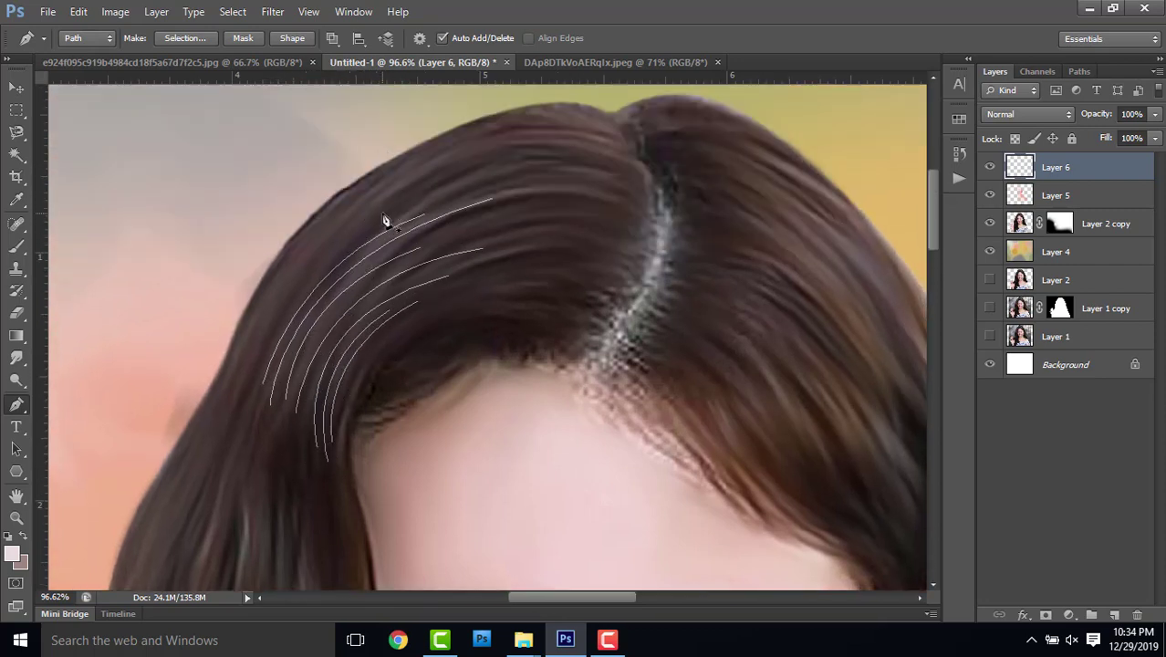
left_click_drag(493, 153, 605, 126)
key("Escape")
left_click(394, 221)
left_click_drag(510, 173, 564, 171)
left_click(294, 279)
left_click_drag(488, 146, 560, 156)
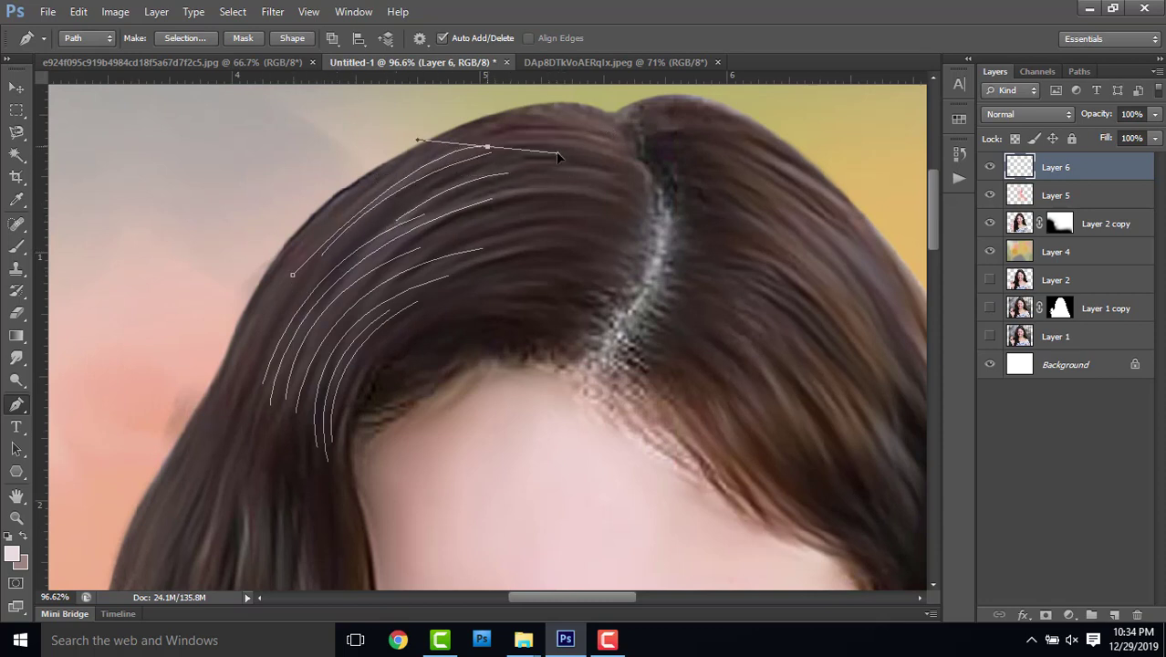
key("Escape")
scroll(534, 204, "down", 5)
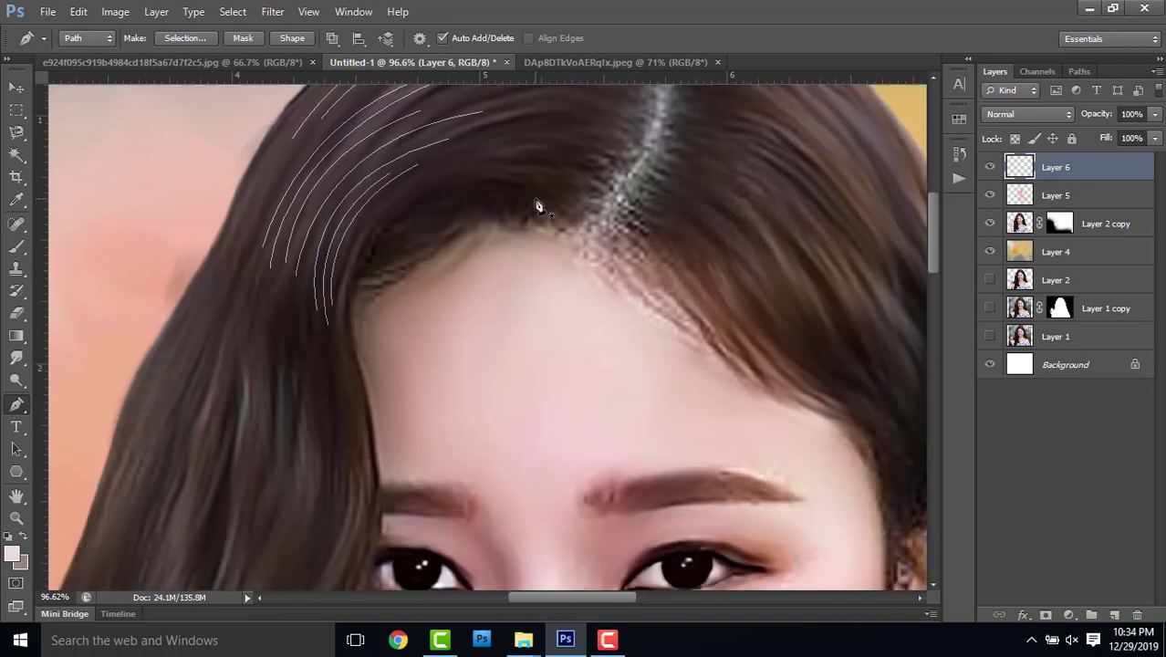
scroll(534, 204, "down", 2, "alt")
left_click(16, 245)
left_click(84, 39)
- Choose a small hard round brush and stroke the selected hair-strand paths with it
left_click(118, 174)
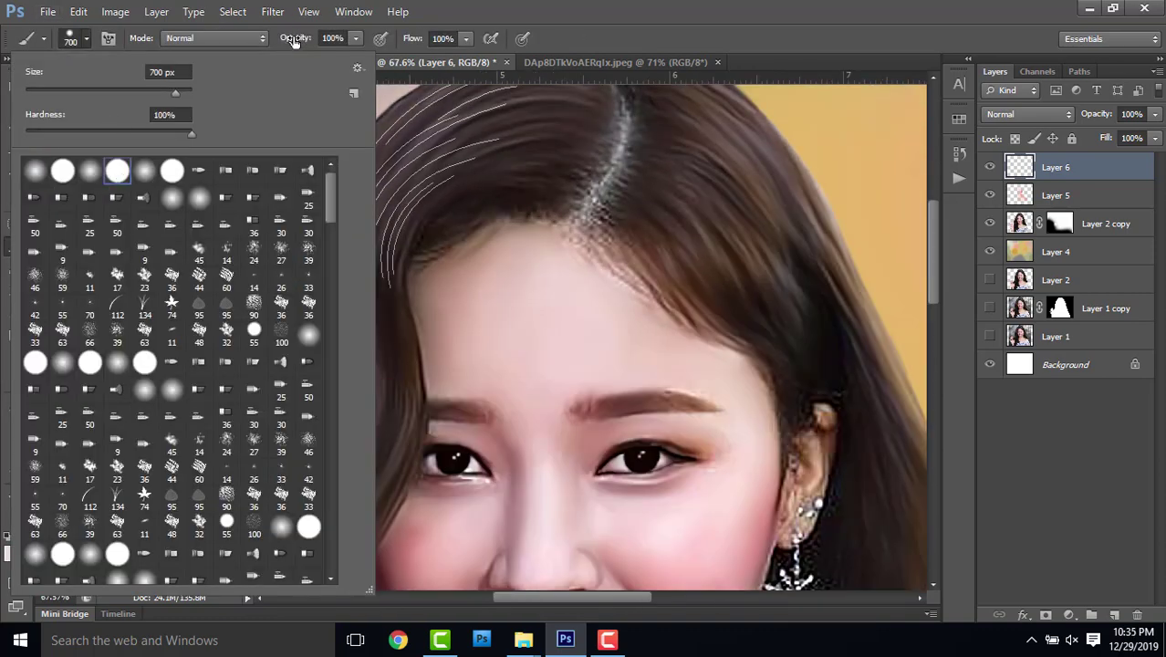
key("Return")
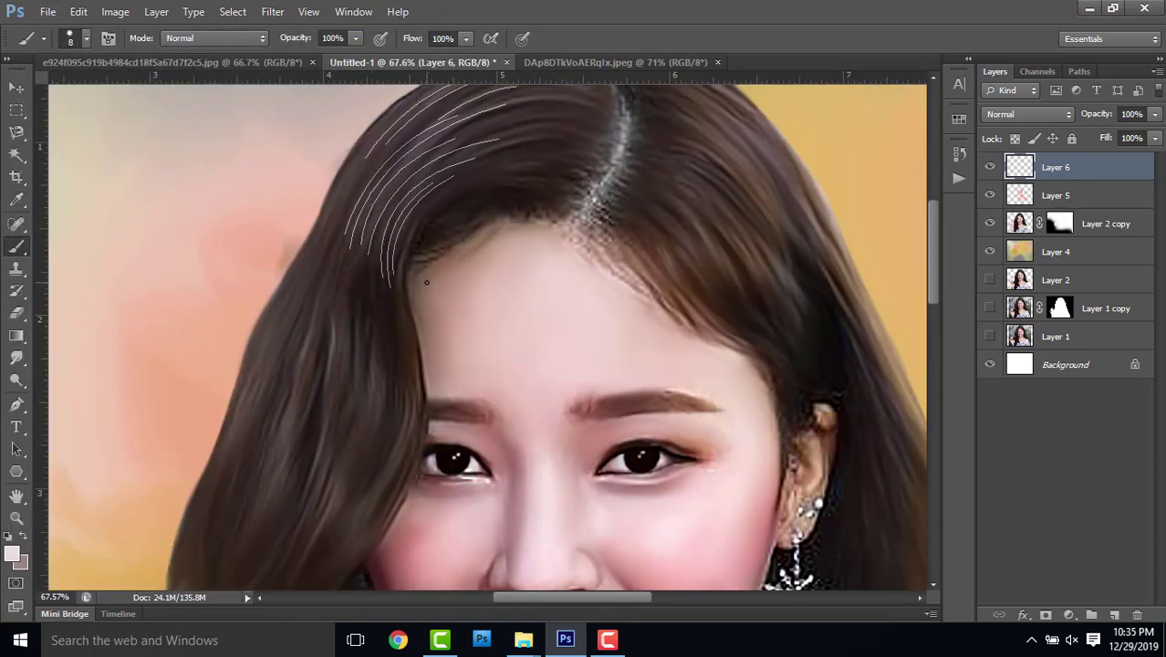
key("p")
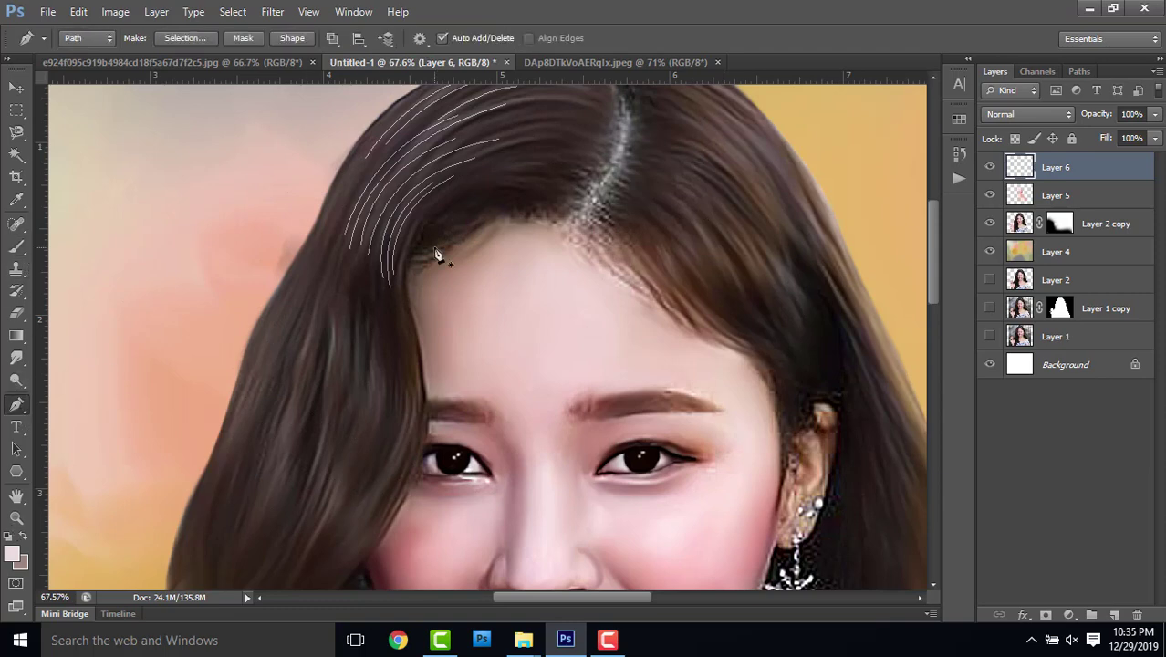
scroll(437, 252, "up", 2)
left_click_drag(286, 147, 463, 331)
right_click(504, 321)
left_click(566, 393)
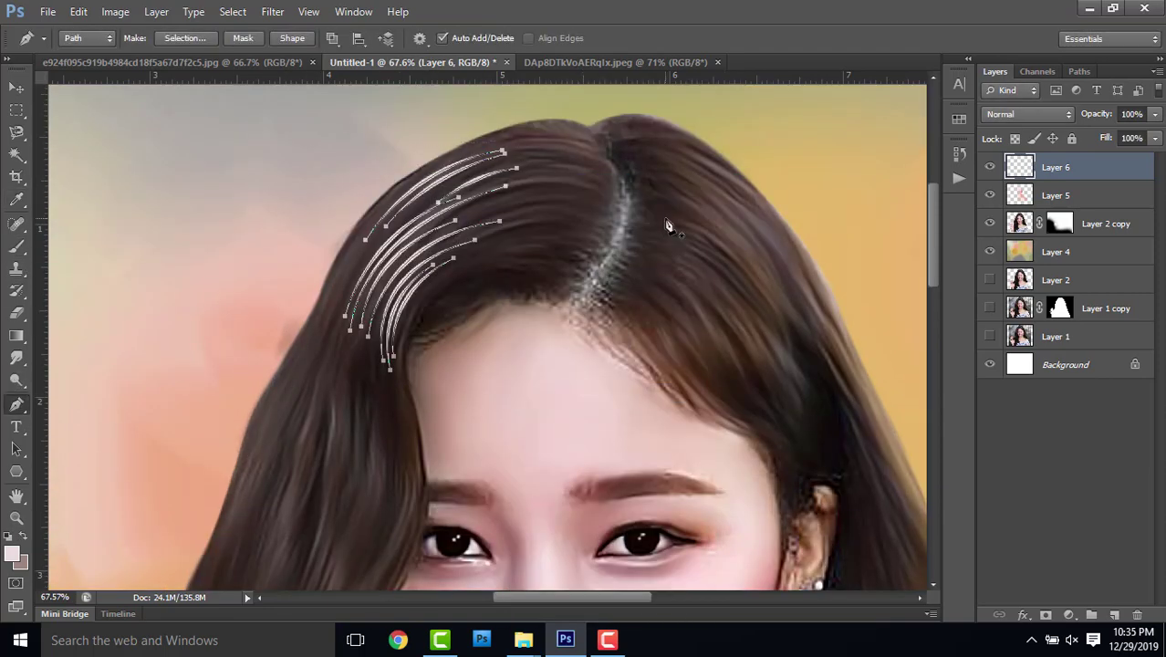
key("Return")
- Undo that stroke and restroke the hair paths with the brush using Simulate Pressure
scroll(553, 251, "down", 3)
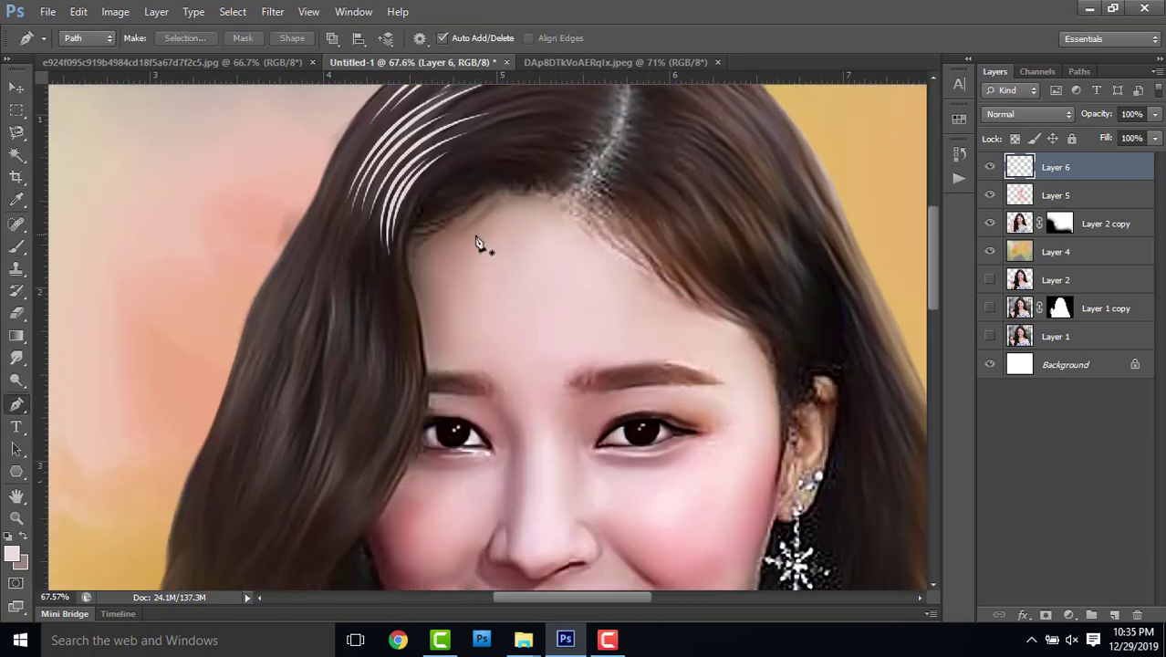
scroll(389, 283, "down", 3)
scroll(390, 279, "up", 3)
scroll(401, 246, "up", 2)
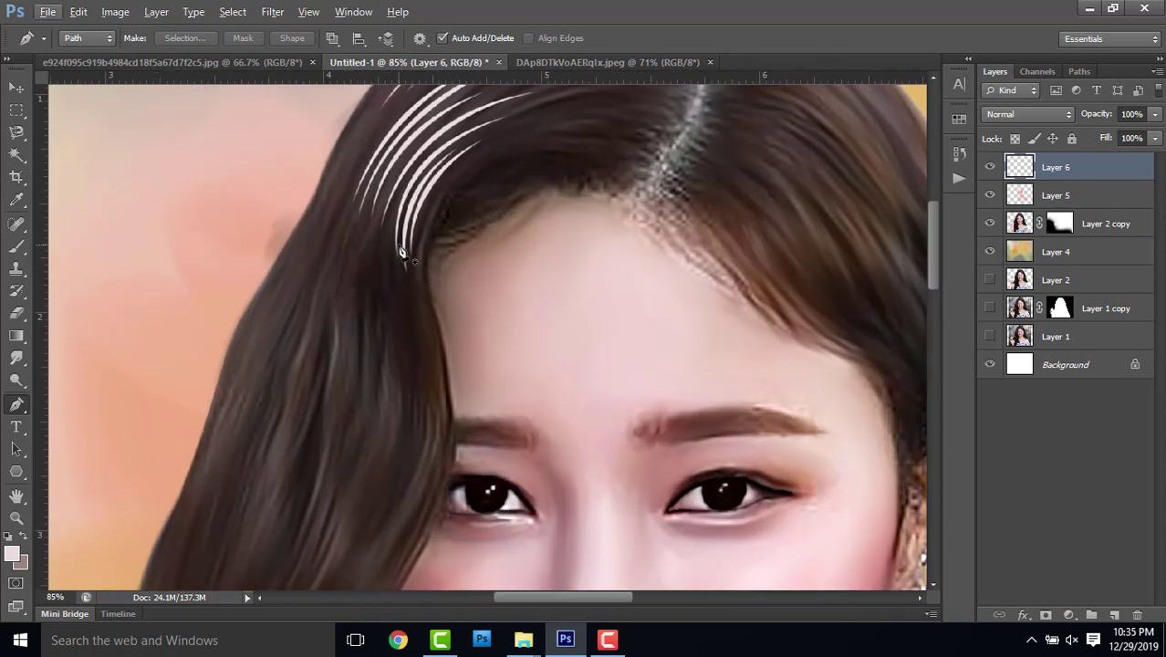
key("ctrl+z")
key("b")
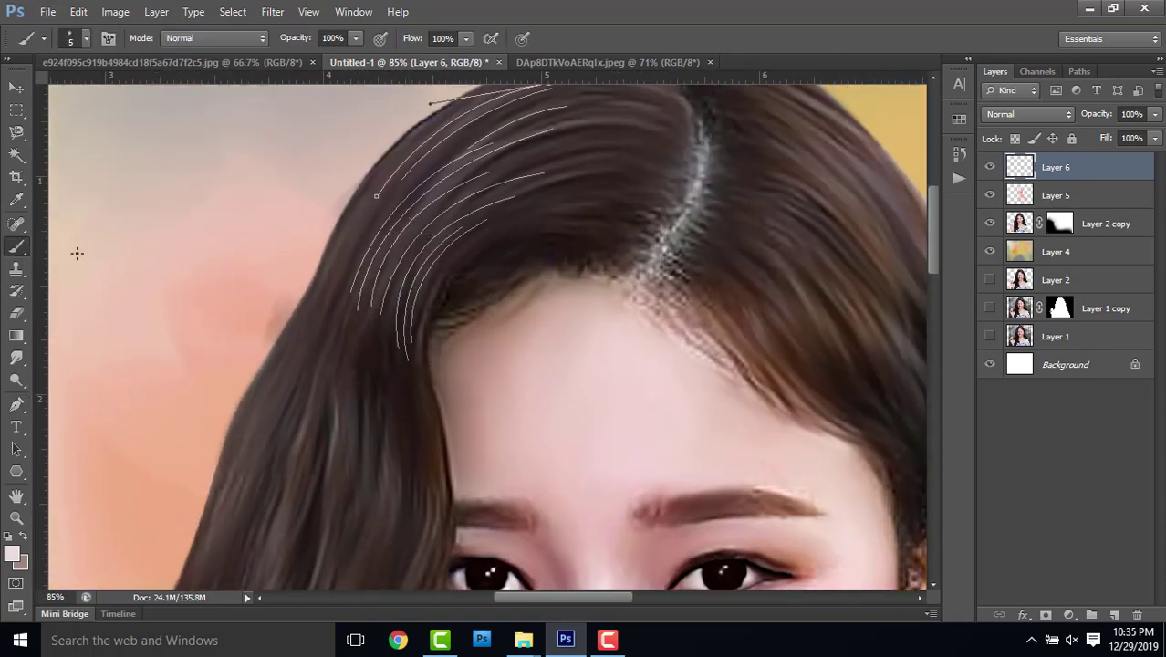
scroll(77, 252, "up", 2)
key("p")
left_click_drag(305, 131, 573, 357)
right_click(573, 357)
left_click(687, 197)
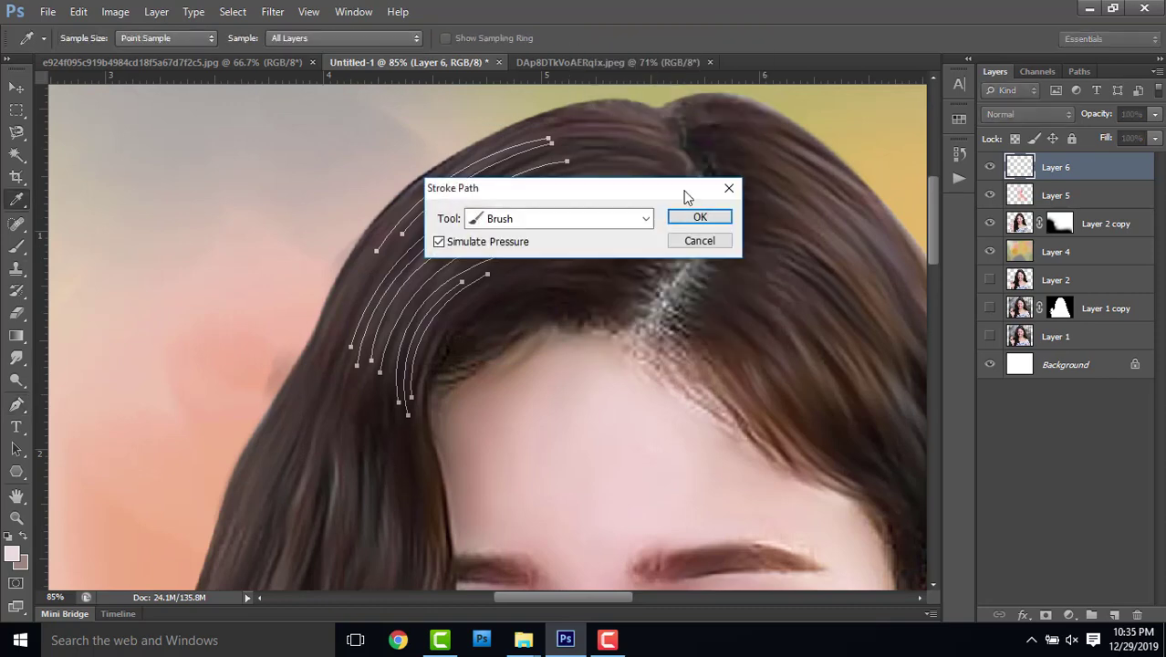
left_click(694, 217)
key("Return")
scroll(584, 260, "down", 4)
- Draw curved strand paths down the hair beside the face and near the temple
scroll(492, 253, "down", 1)
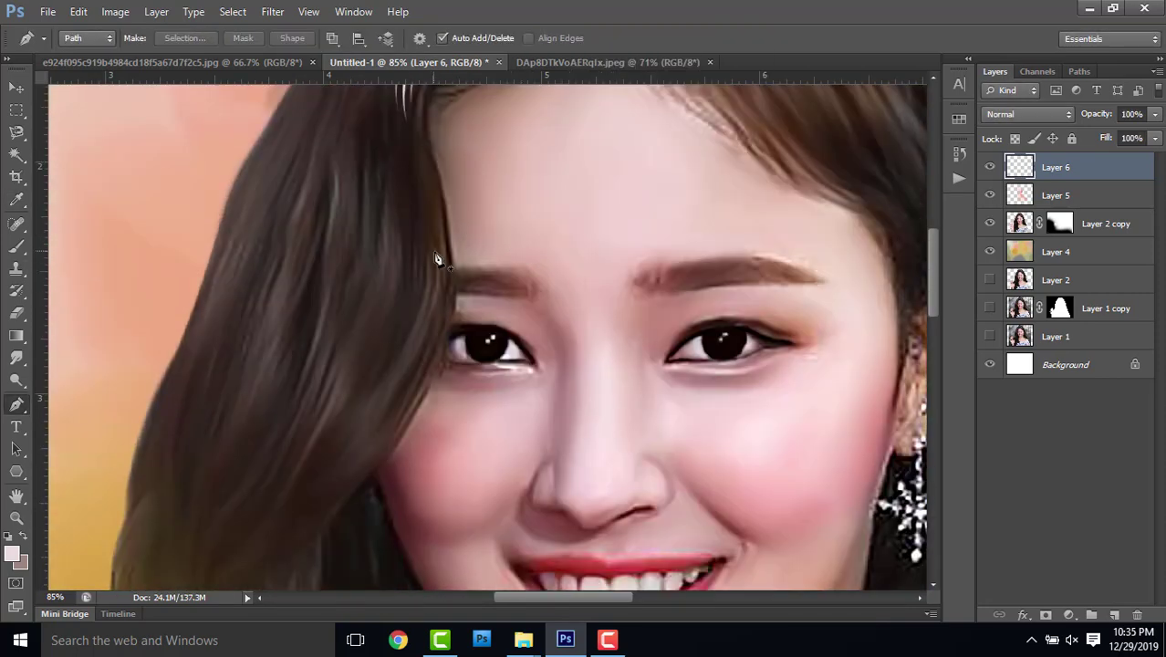
left_click(437, 256)
left_click_drag(358, 443, 287, 508)
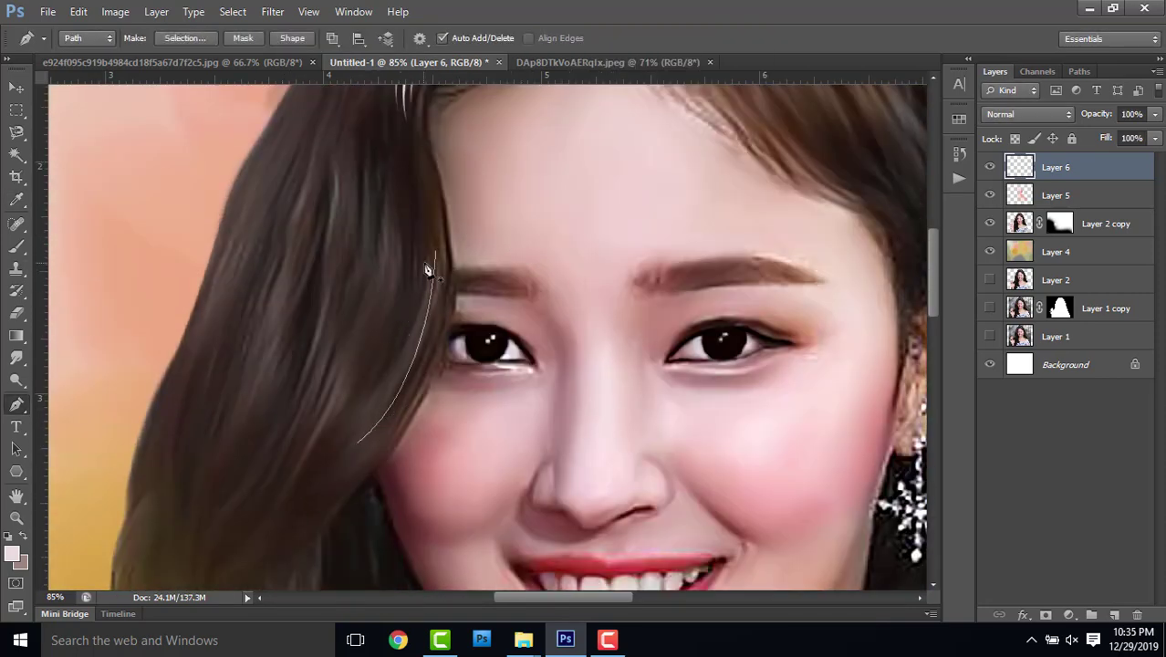
left_click_drag(352, 429, 294, 483)
left_click_drag(331, 194, 333, 336)
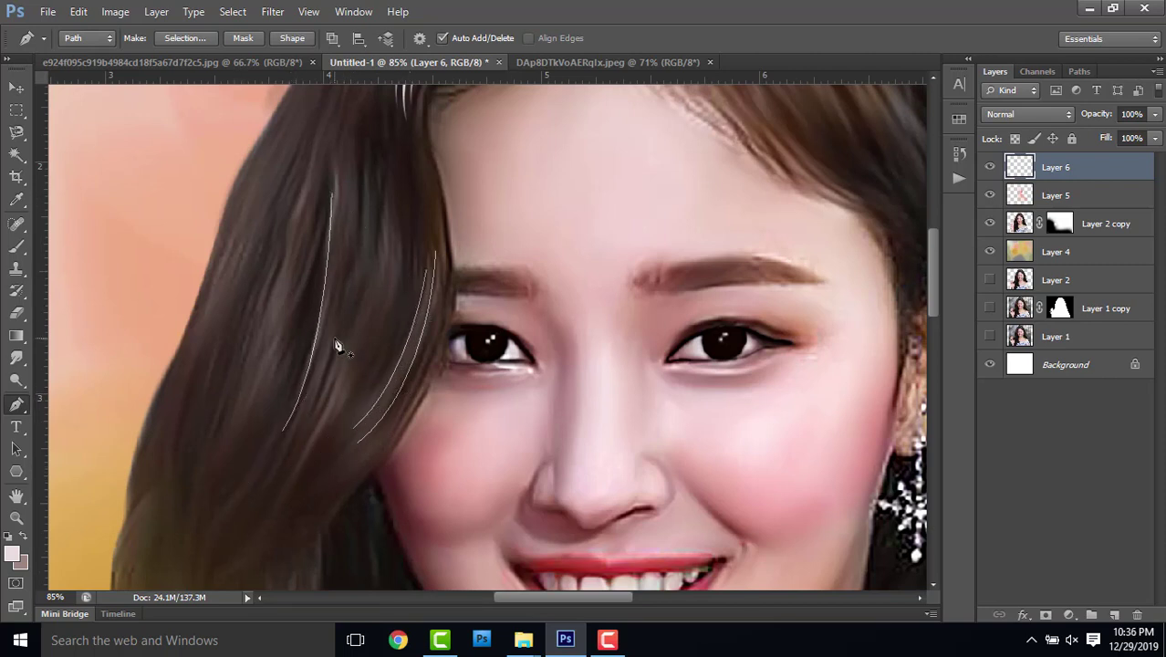
mouse_move(282, 463)
left_mouse_down()
mouse_move(247, 513)
mouse_move(267, 470)
left_mouse_up()
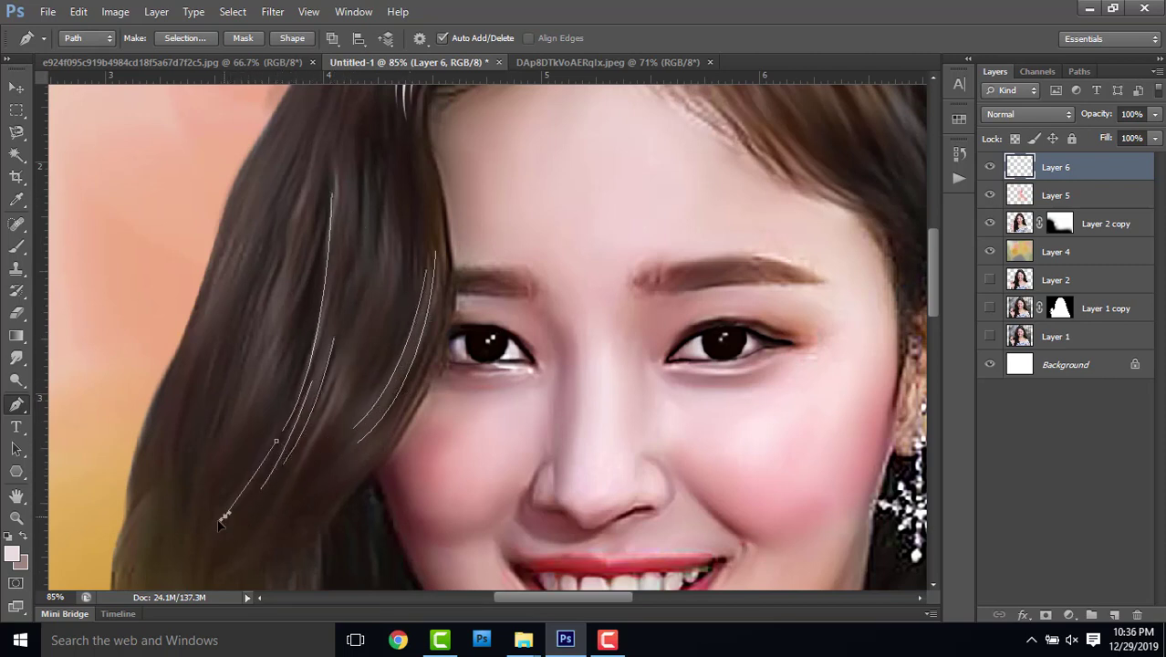
left_click_drag(200, 527, 193, 538)
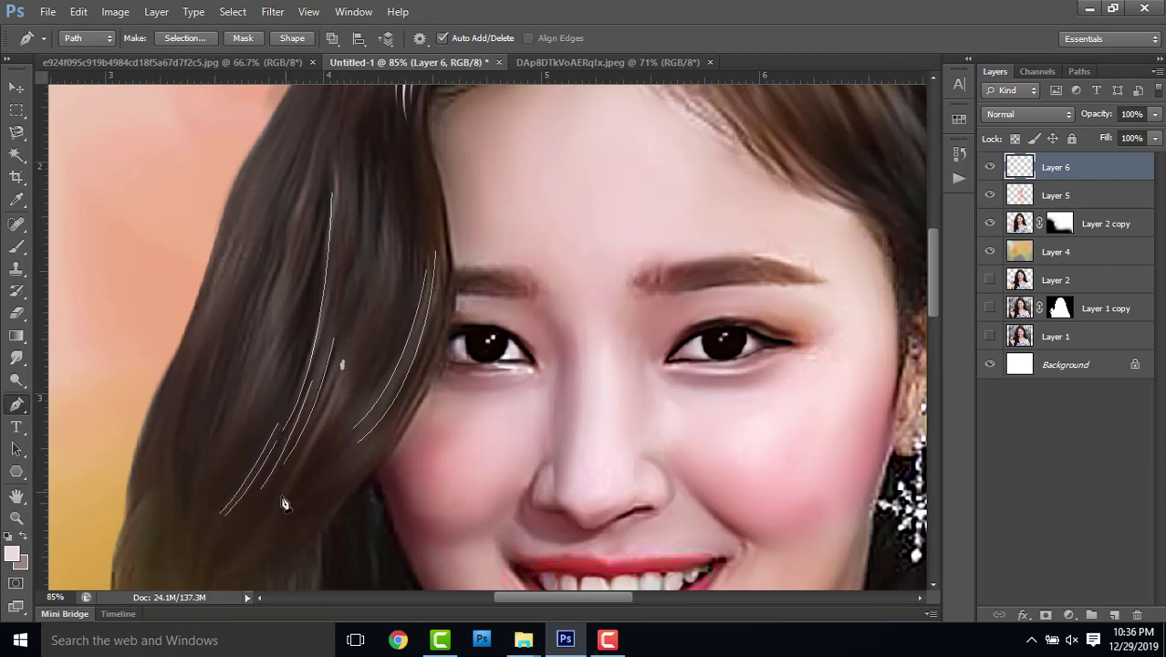
left_click_drag(280, 498, 236, 566)
left_click_drag(355, 343, 319, 394)
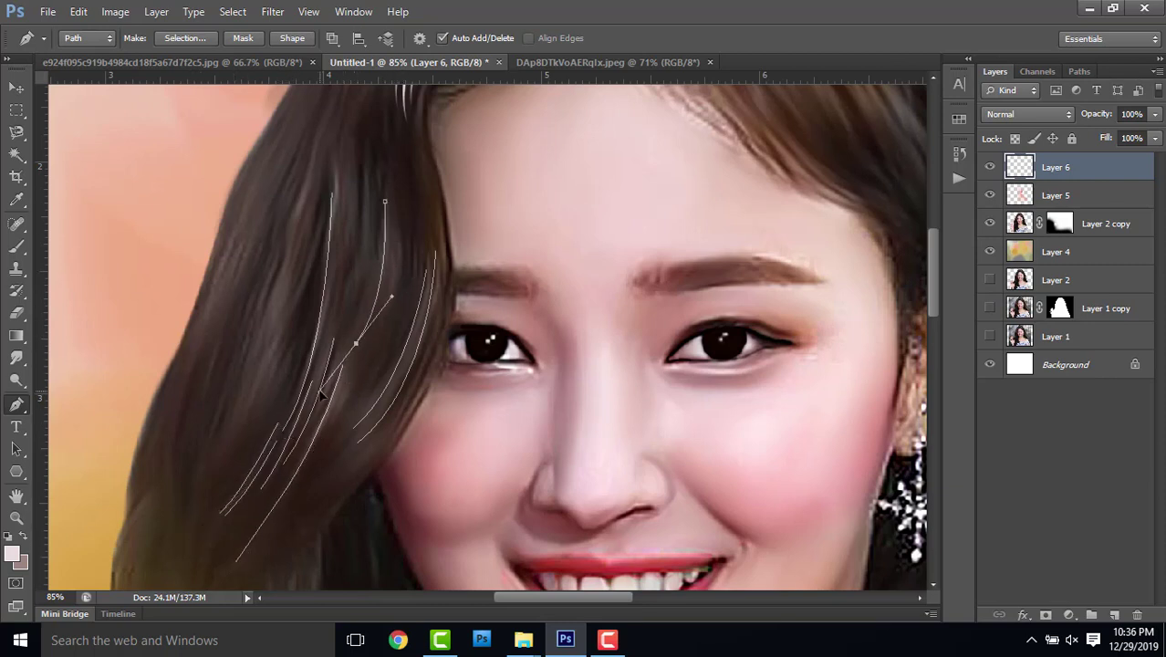
left_click_drag(362, 353, 317, 416)
left_click_drag(354, 292, 358, 270)
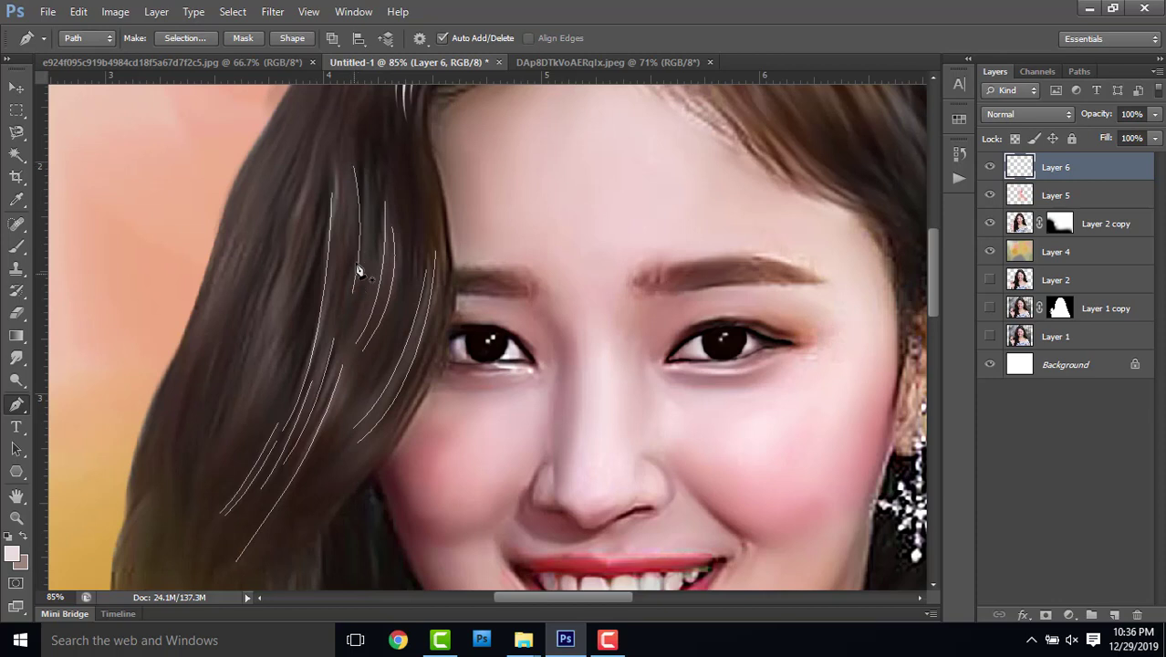
left_click_drag(352, 327, 382, 275)
- Add more curved strands starting higher up and along the outer edge of the hair
scroll(342, 150, "up", 2)
left_click(330, 162)
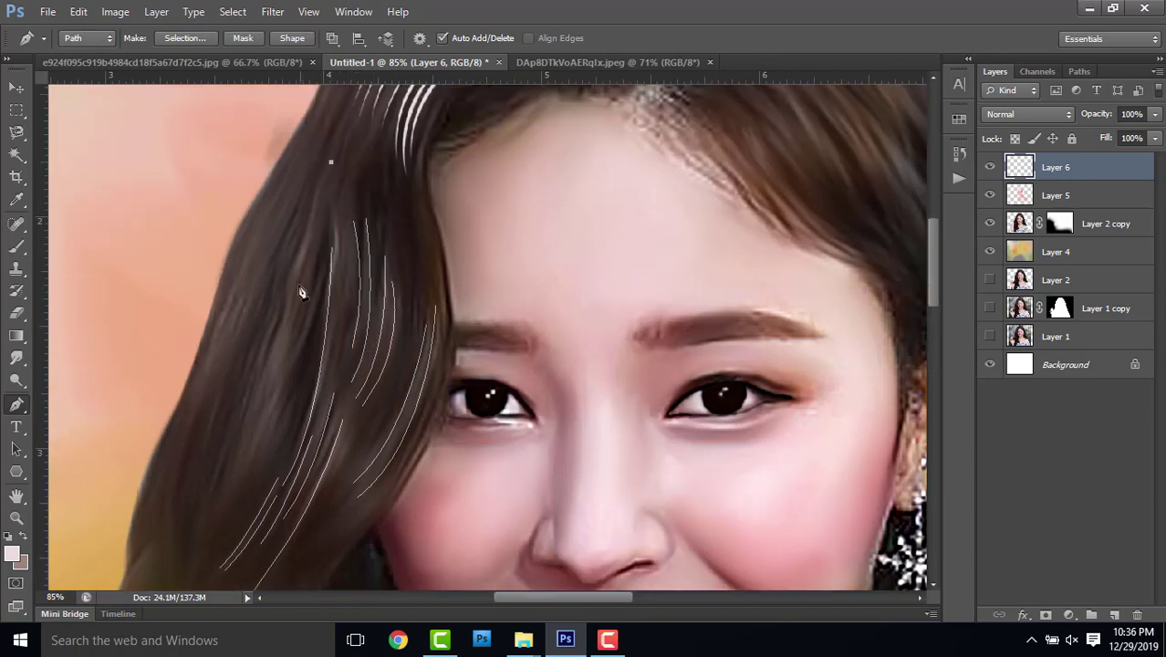
left_click_drag(288, 313, 281, 374)
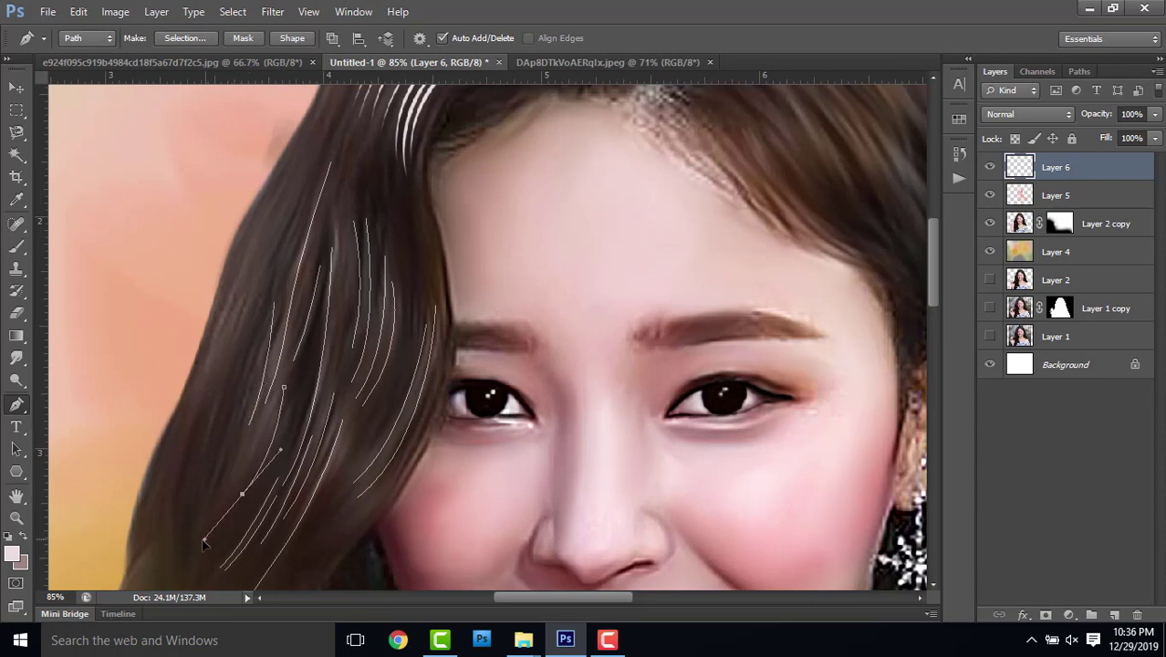
left_click_drag(203, 544, 208, 550)
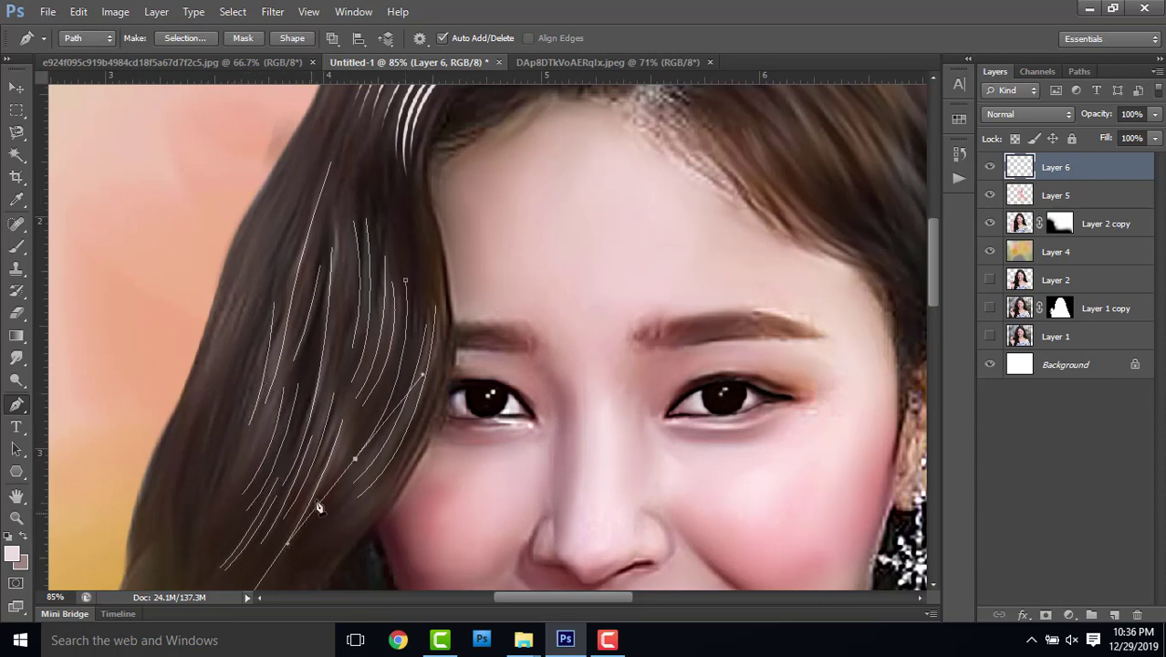
left_click(254, 235)
mouse_move(192, 415)
left_mouse_down()
mouse_move(185, 459)
mouse_move(200, 529)
left_mouse_up()
left_click(257, 268)
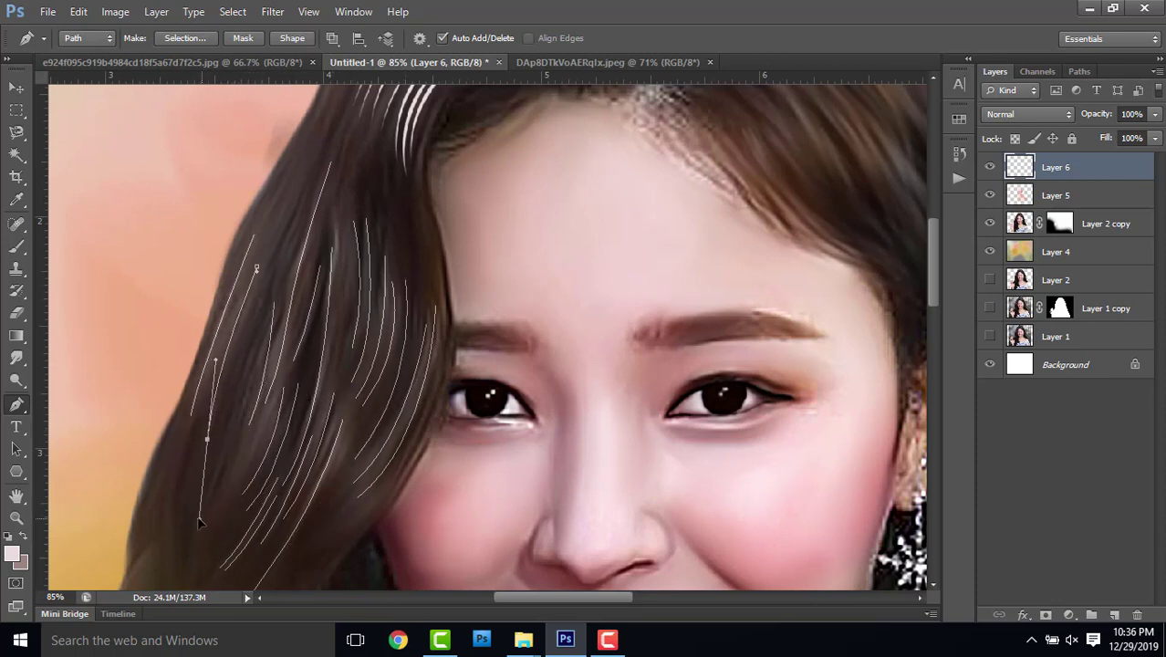
left_click_drag(198, 457, 195, 521)
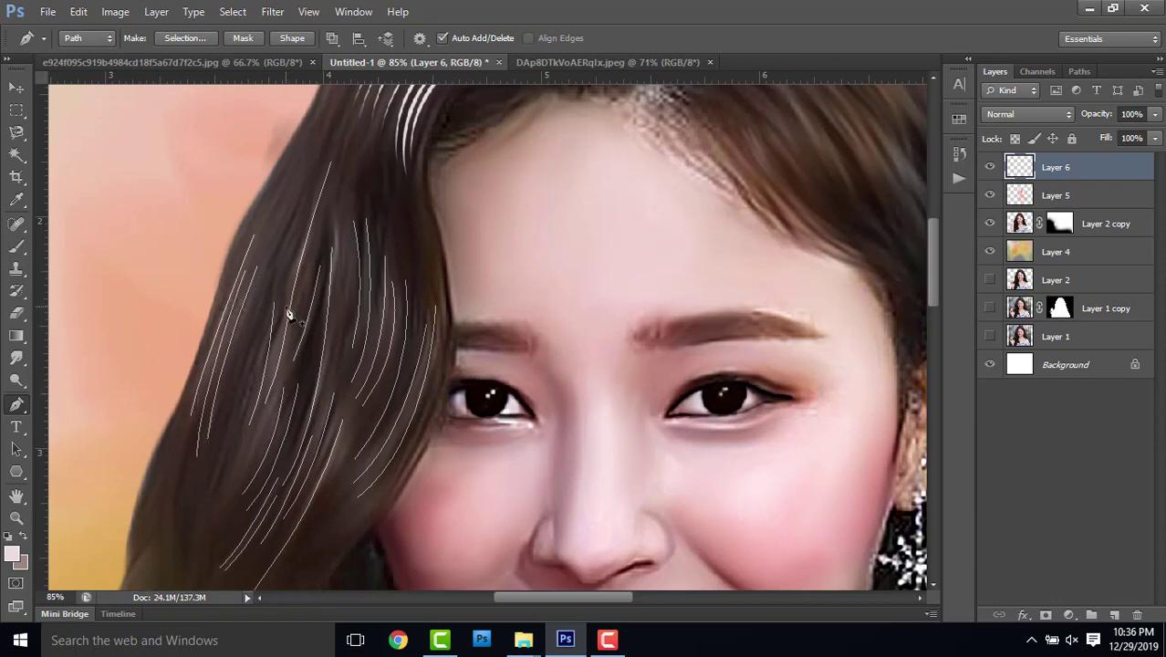
scroll(283, 307, "down", 4)
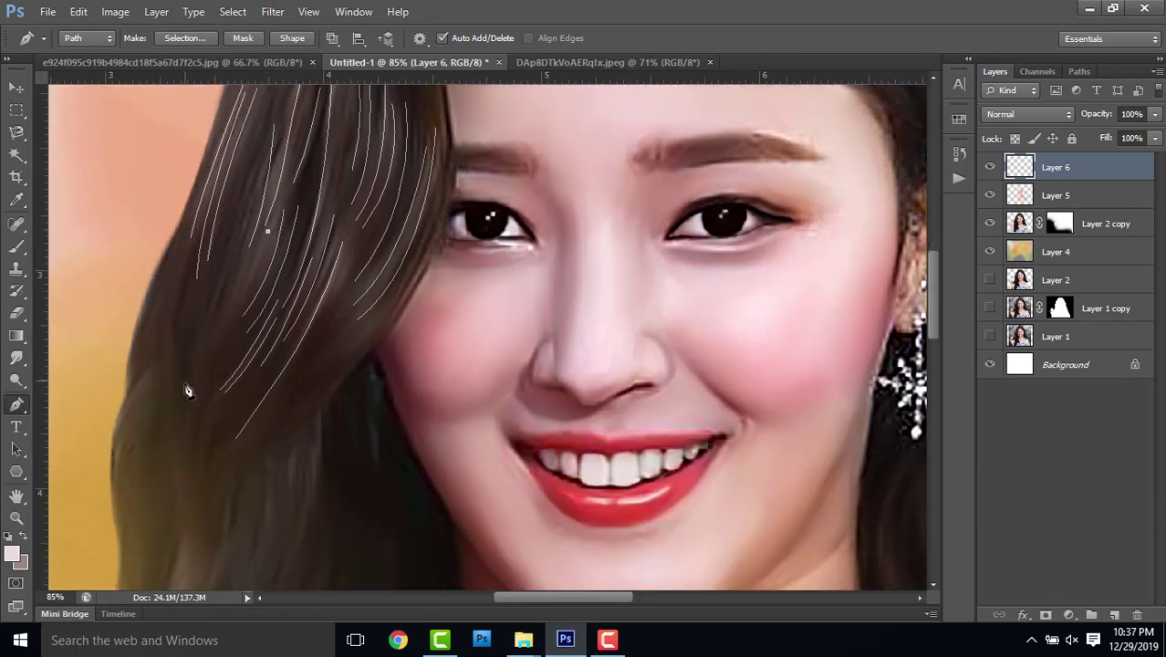
left_click_drag(198, 405, 180, 442)
left_click_drag(198, 463, 208, 502)
scroll(260, 247, "down", 3)
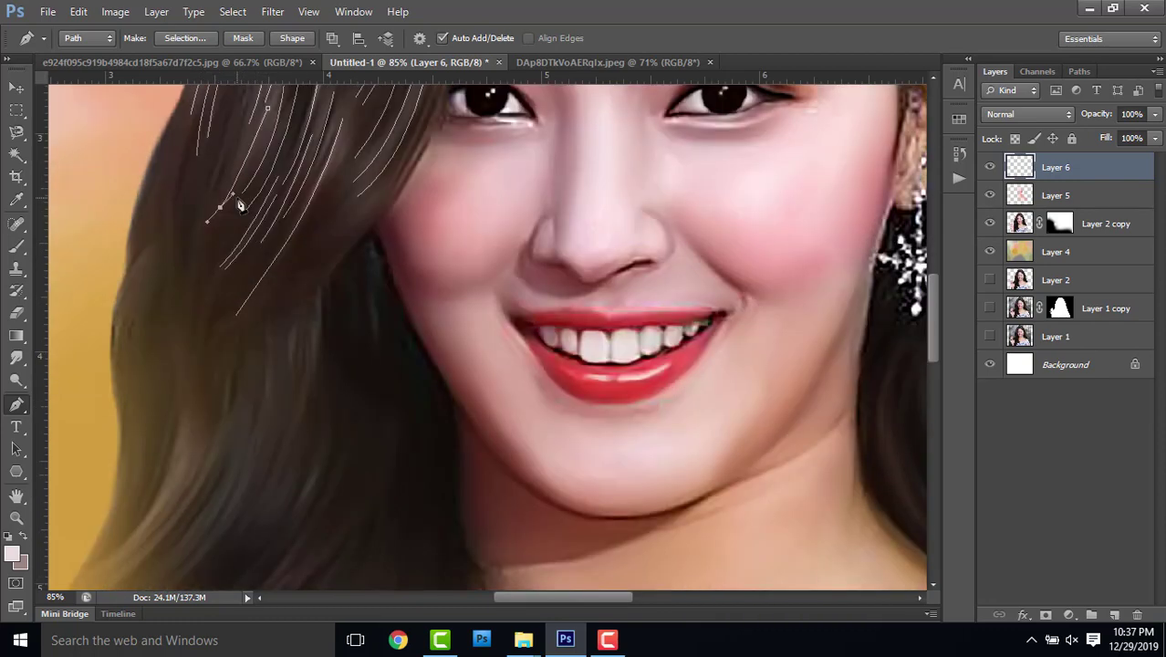
scroll(274, 264, "down", 3)
scroll(301, 282, "down", 1)
- Trace curved strand paths down the left side of the hair toward the shoulder and jaw
left_click_drag(105, 407, 69, 465)
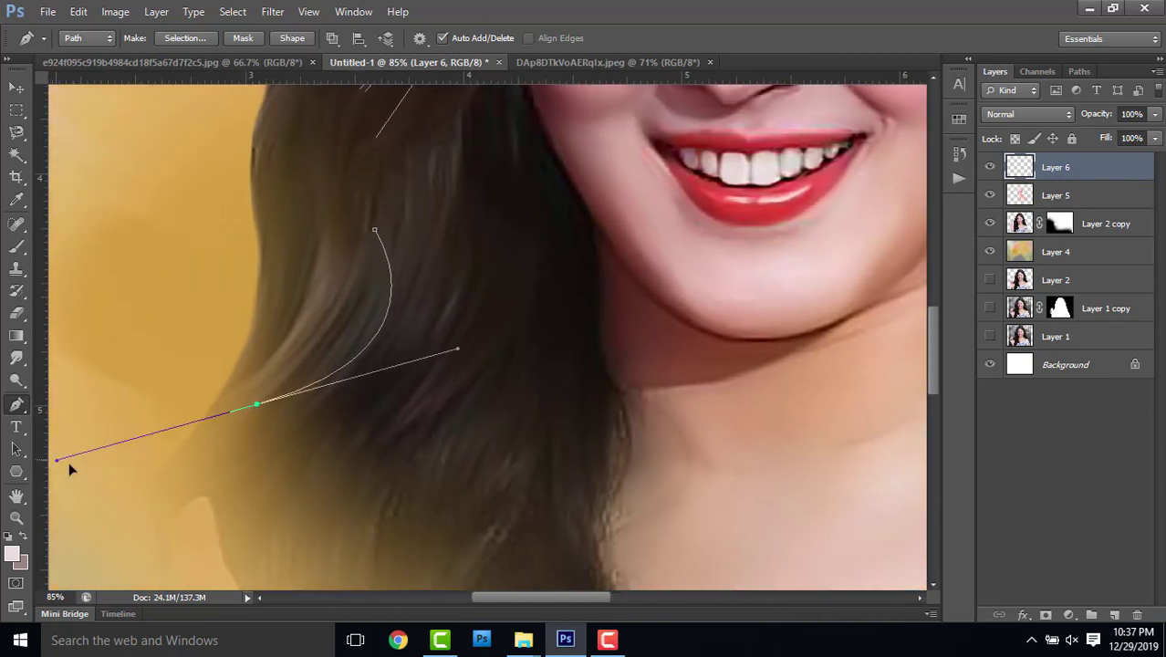
left_click_drag(259, 400, 183, 464)
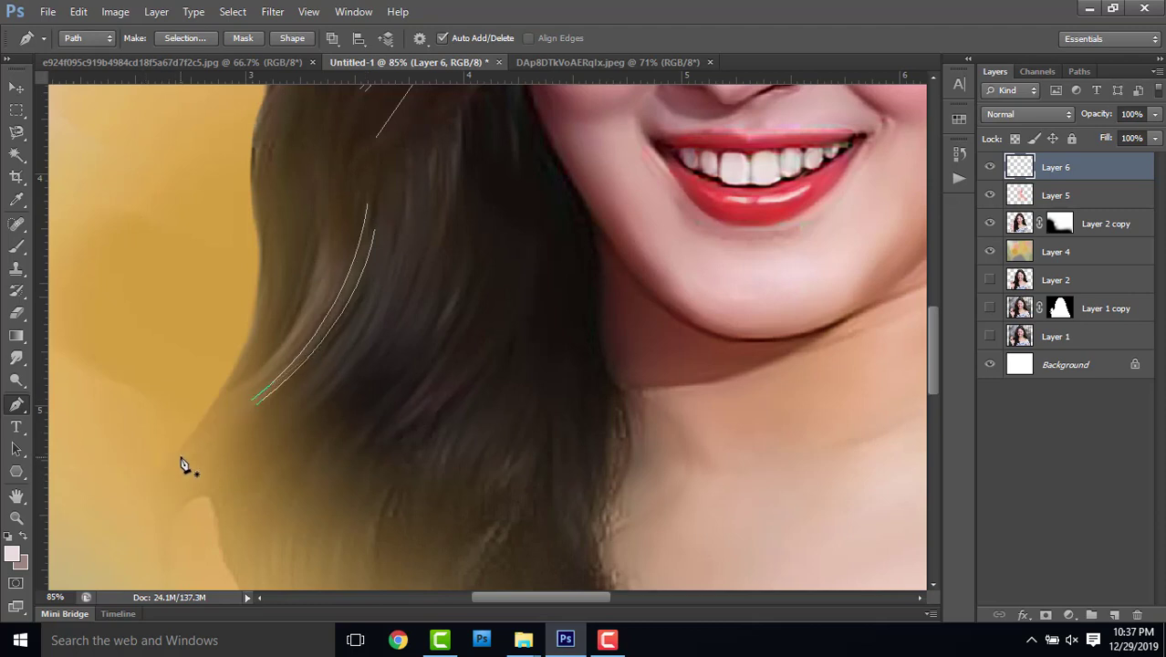
left_click_drag(308, 408, 264, 430)
left_click(420, 153)
left_click_drag(335, 393, 220, 506)
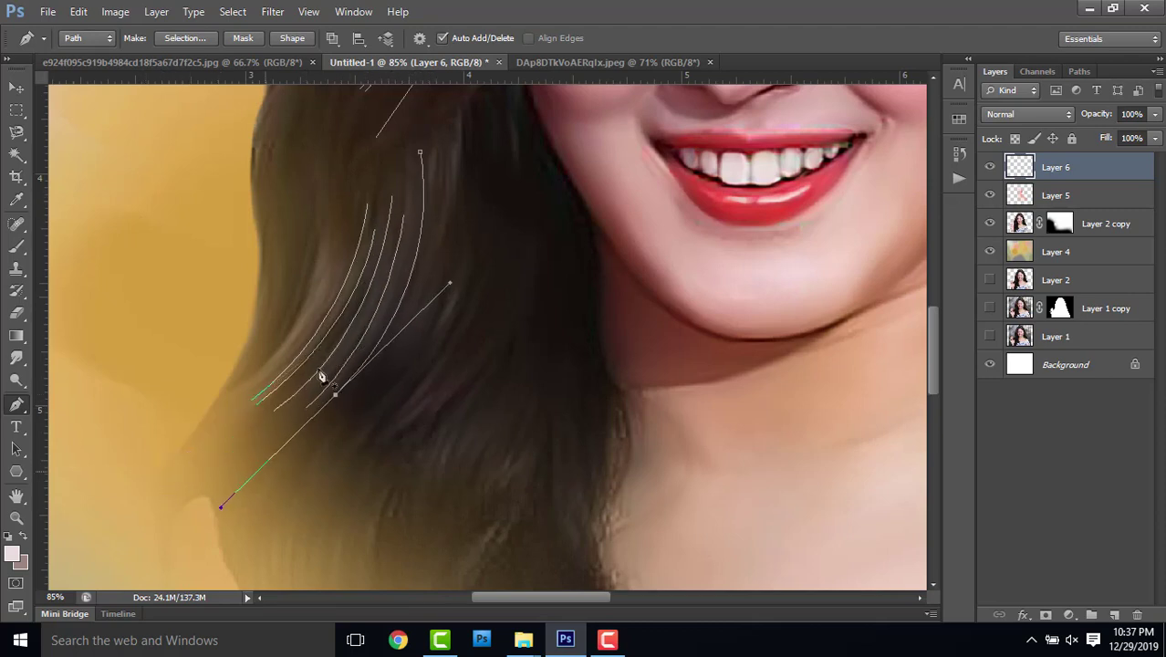
scroll(456, 234, "up", 3)
scroll(407, 461, "down", 2)
left_click(471, 198)
mouse_move(404, 329)
left_mouse_down()
mouse_move(301, 448)
mouse_move(309, 475)
left_mouse_up()
left_click(404, 329, "alt")
left_click(329, 390)
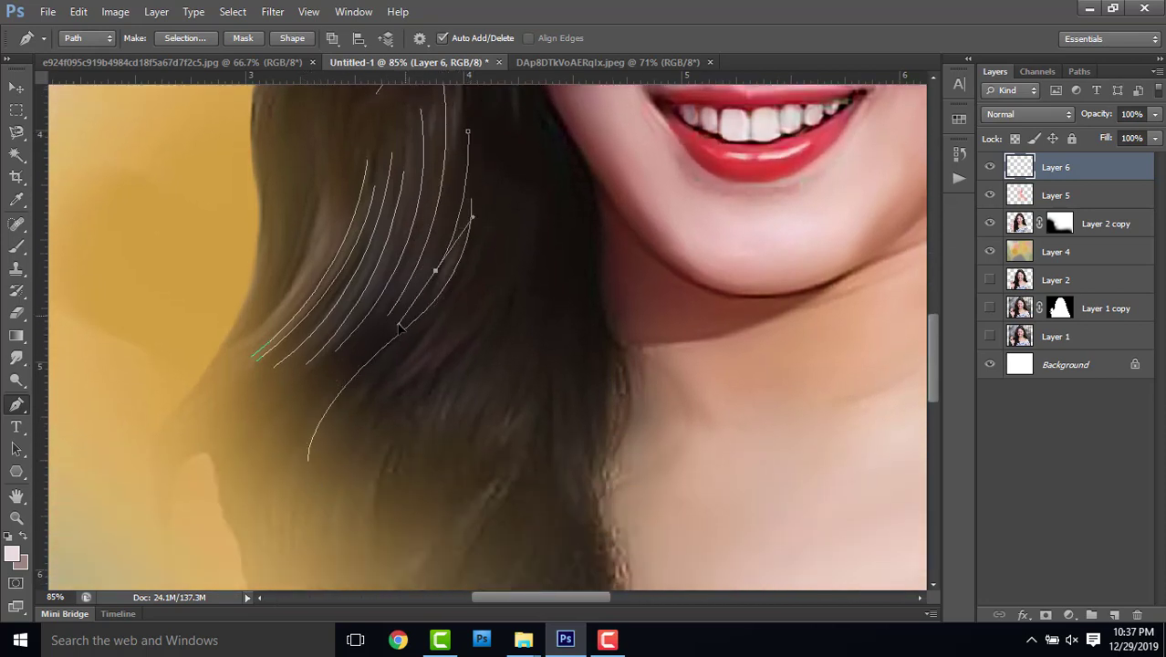
- Add a strand near the neck, undo it, and redraw a replacement strand curve
left_click(517, 190)
left_click_drag(410, 365, 319, 438)
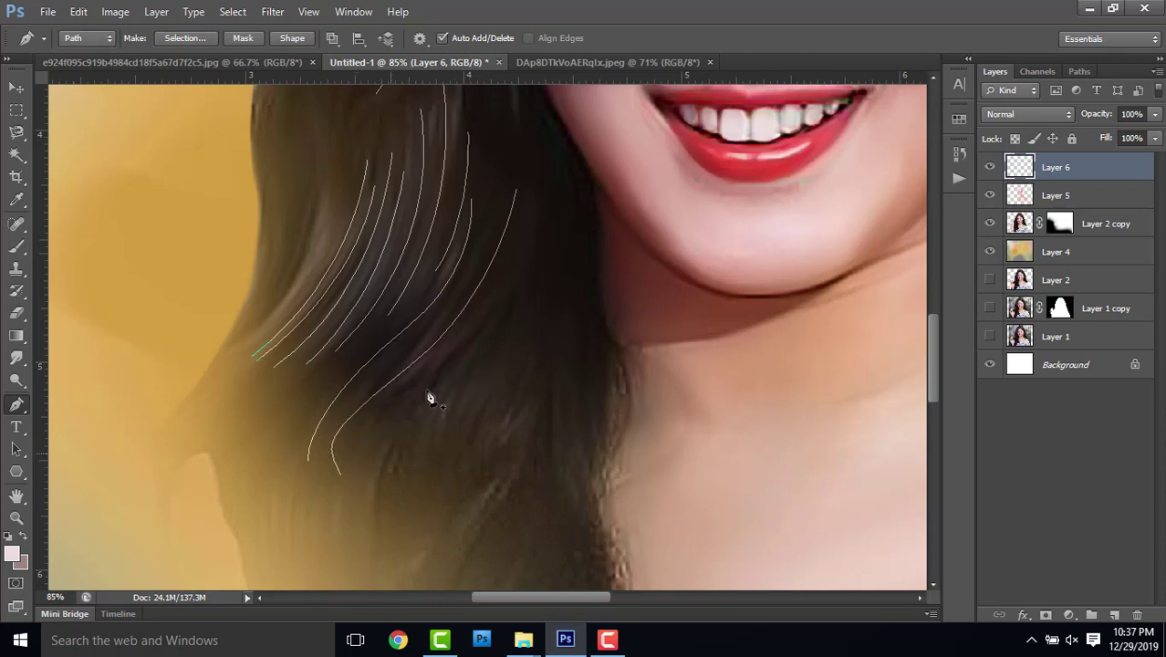
scroll(524, 175, "up", 3)
key("ctrl+z")
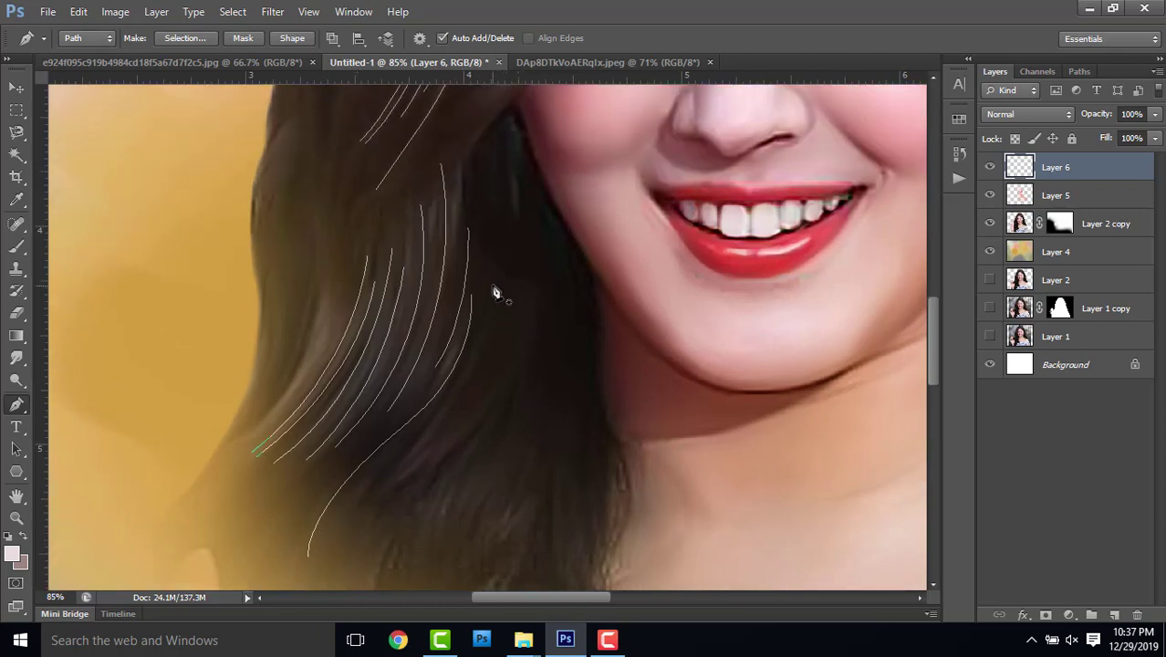
left_click(493, 286)
left_click_drag(424, 448, 338, 507)
left_click(425, 281, "ctrl")
scroll(425, 281, "up", 3)
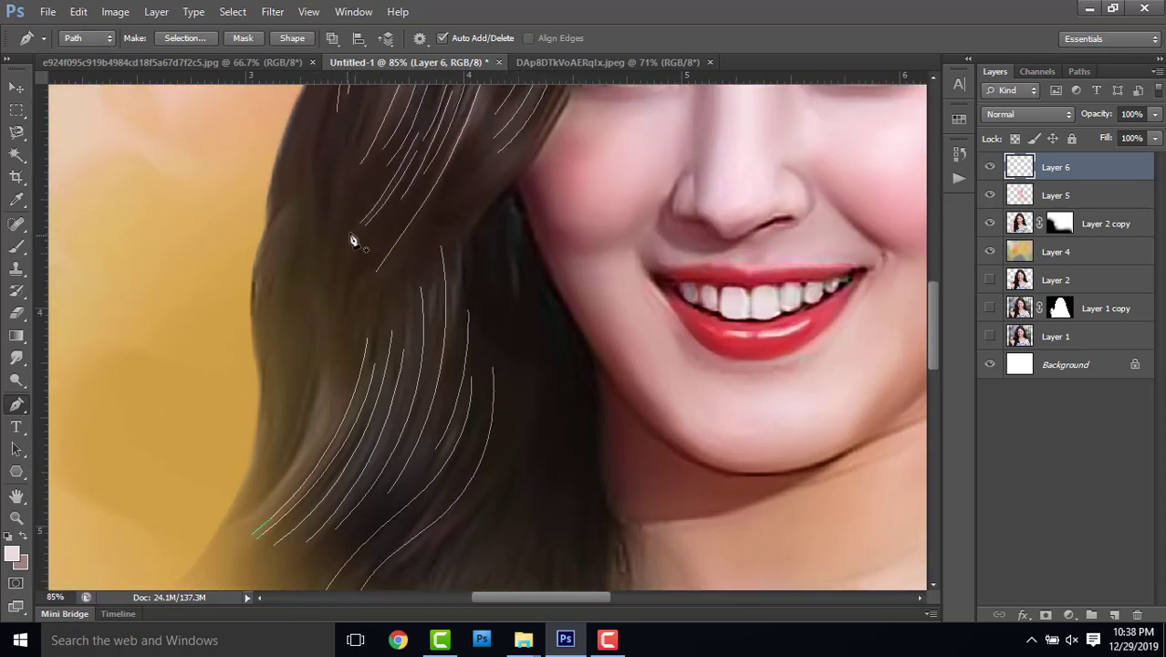
left_click(354, 232)
left_click_drag(340, 331, 325, 387)
- Trace a long strand down the hair's outer left edge and strands up toward the crown
left_click(352, 160, "ctrl")
left_click_drag(295, 454, 293, 458)
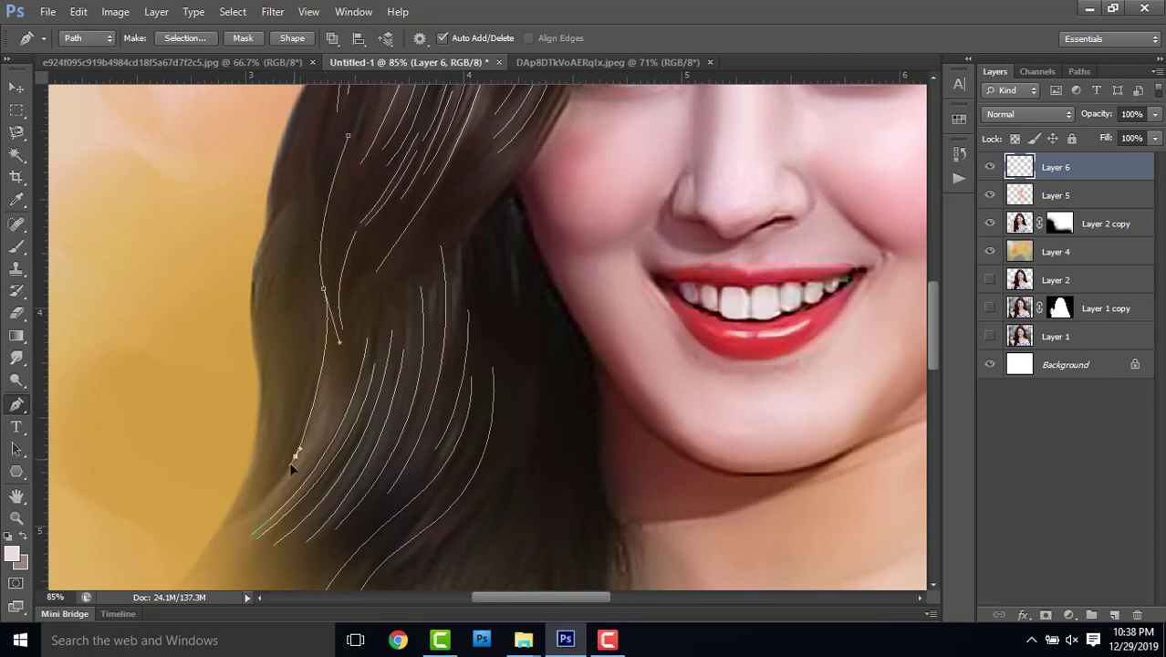
left_click_drag(257, 407, 285, 575)
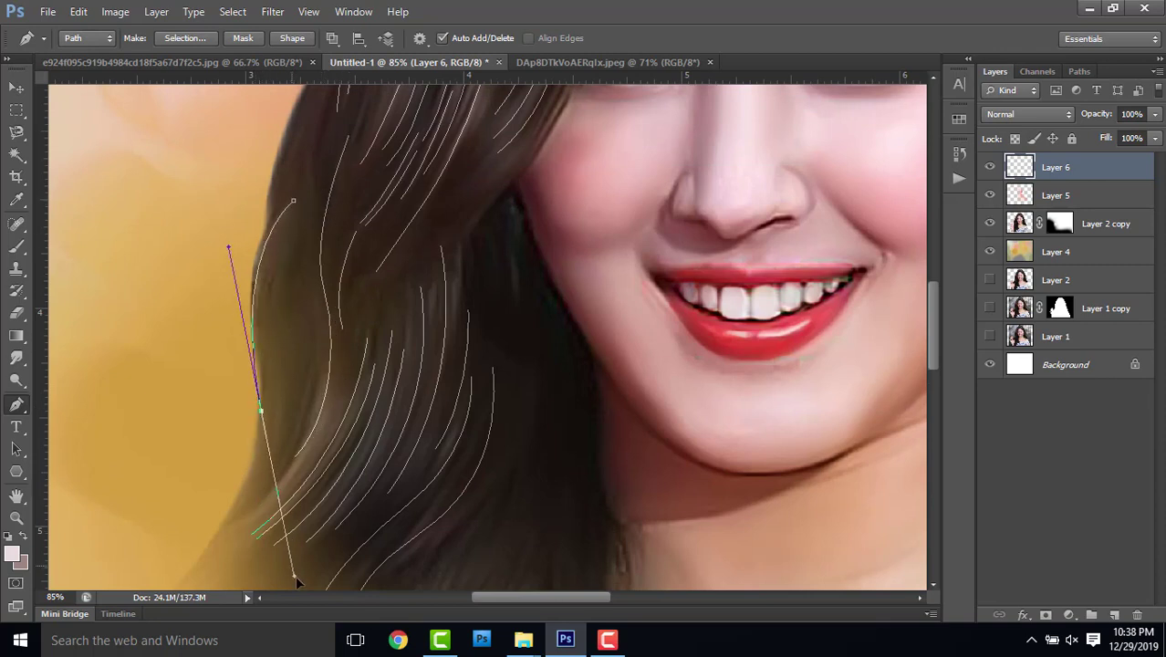
left_click(312, 239, "ctrl")
scroll(459, 351, "up", 4)
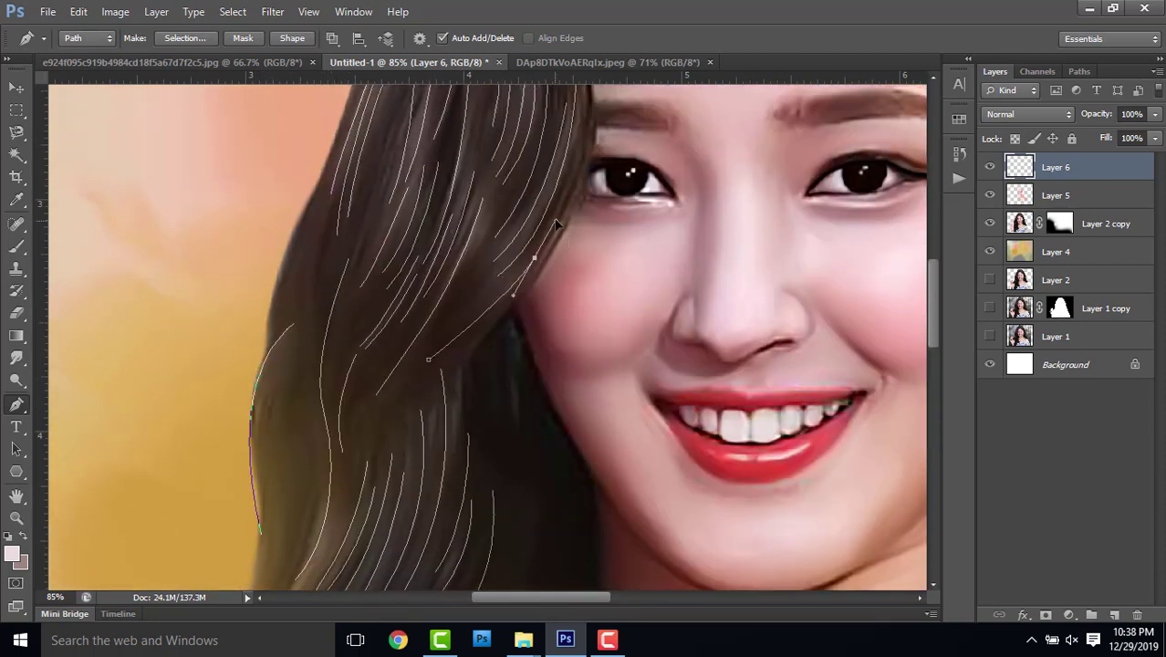
scroll(575, 128, "up", 5)
left_click_drag(363, 367, 367, 369)
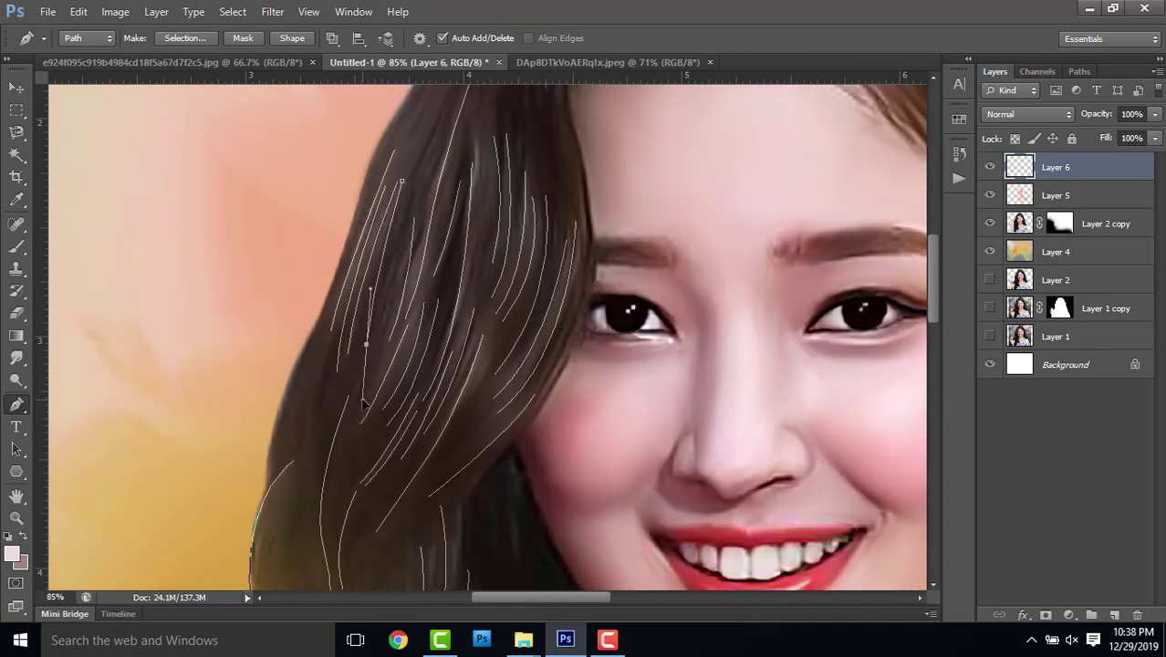
left_click(406, 139)
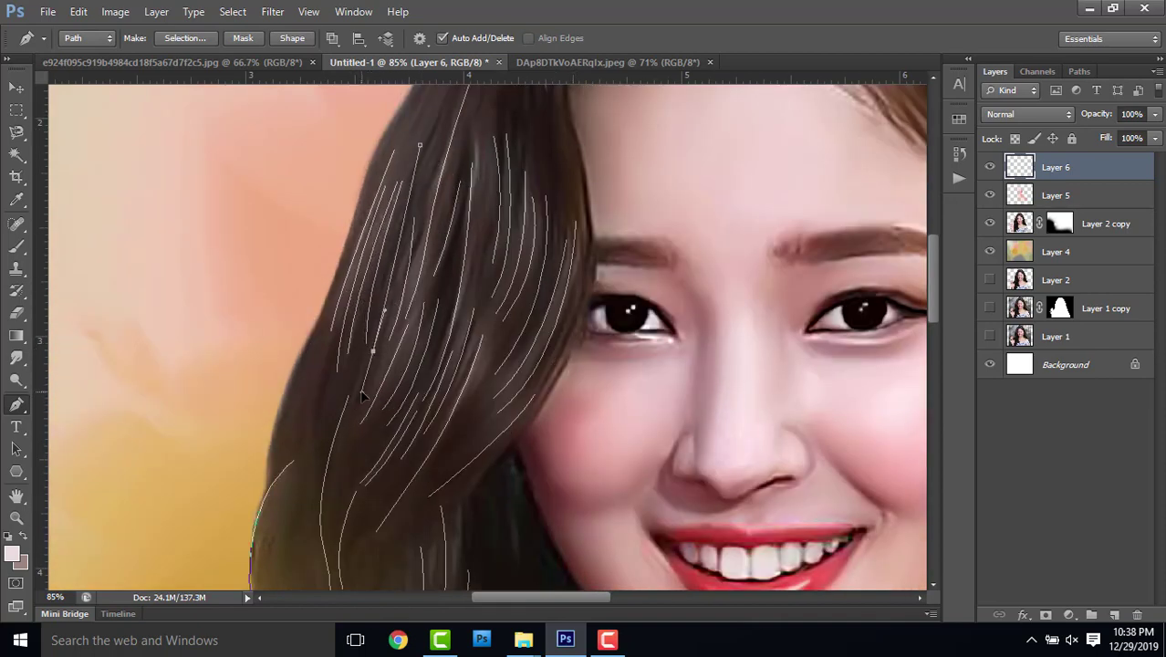
scroll(461, 233, "up", 3)
scroll(461, 238, "up", 3)
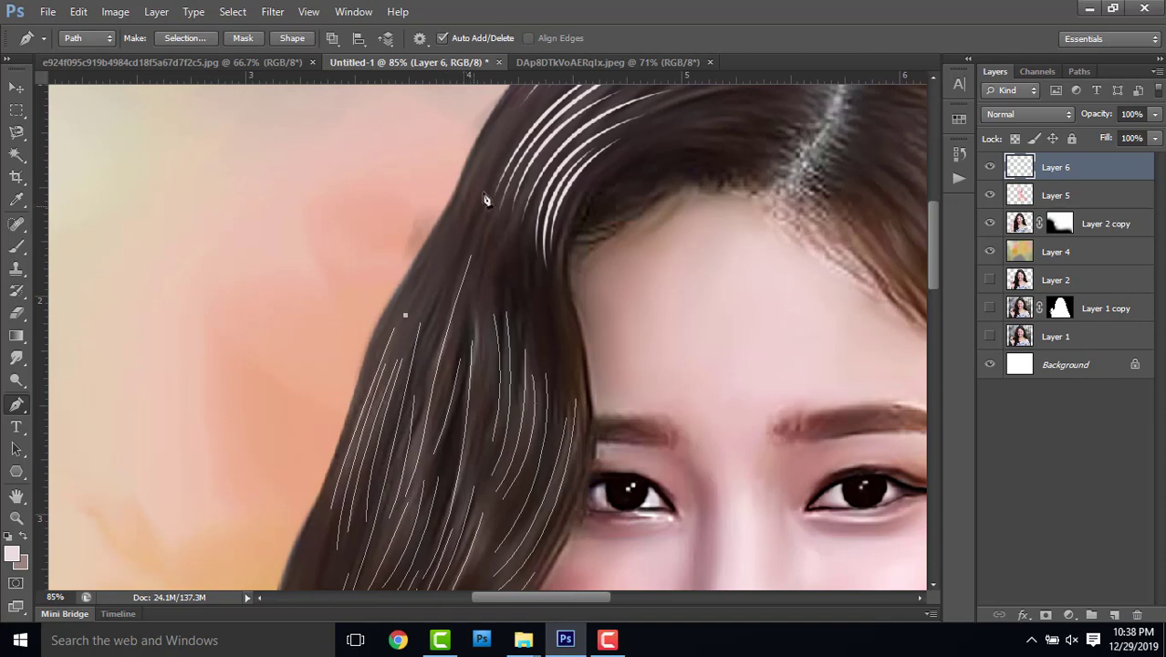
left_click_drag(486, 178, 497, 134)
scroll(497, 132, "up", 2)
left_click_drag(551, 161, 563, 157)
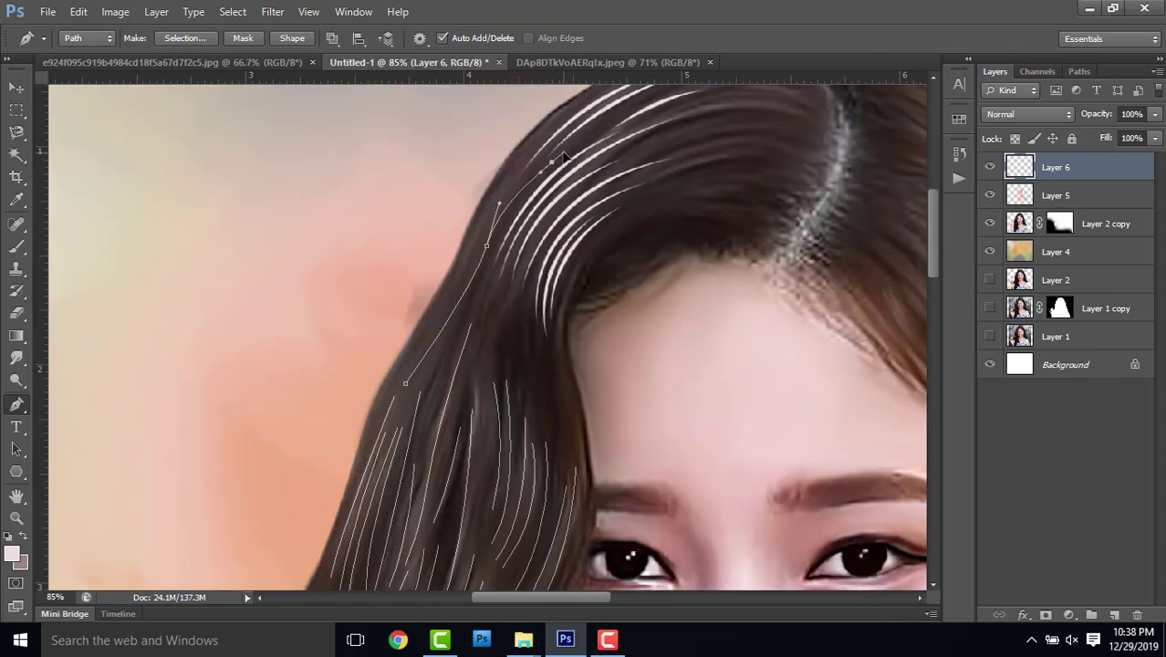
scroll(604, 338, "up", 3)
scroll(604, 339, "right", 3)
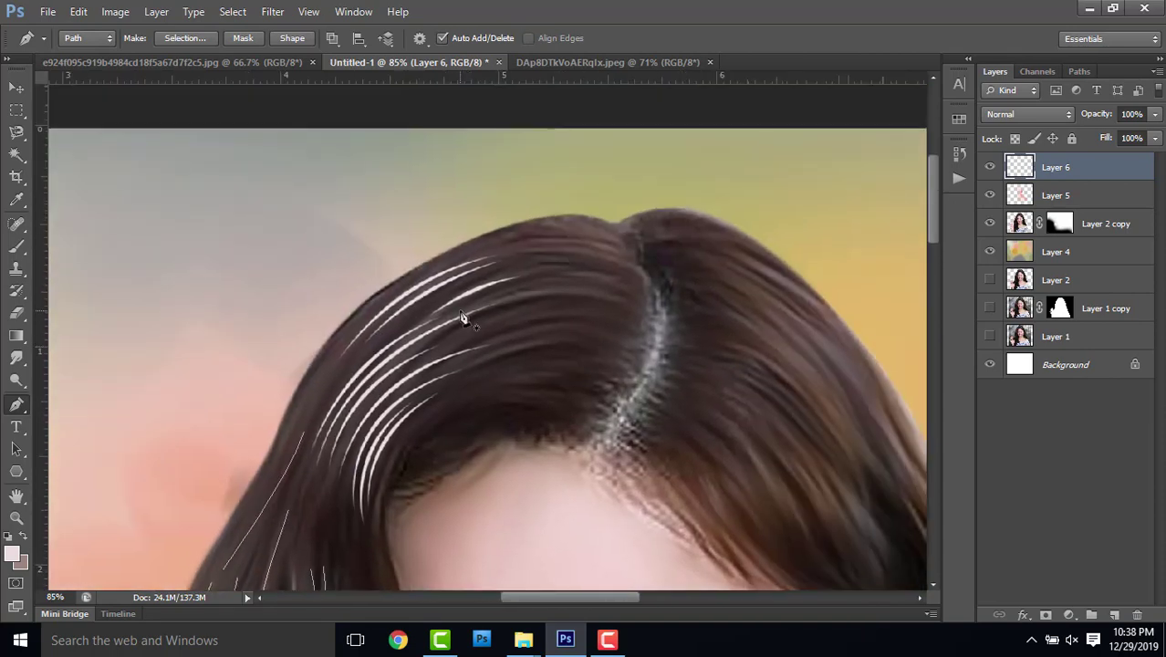
- Draw curved strand paths across the top of the head near the crown
mouse_move(628, 306)
left_mouse_down()
mouse_move(650, 320)
mouse_move(648, 303)
mouse_move(581, 266)
left_mouse_up()
left_click(490, 244)
left_click(516, 274)
left_click_drag(578, 350, 630, 372)
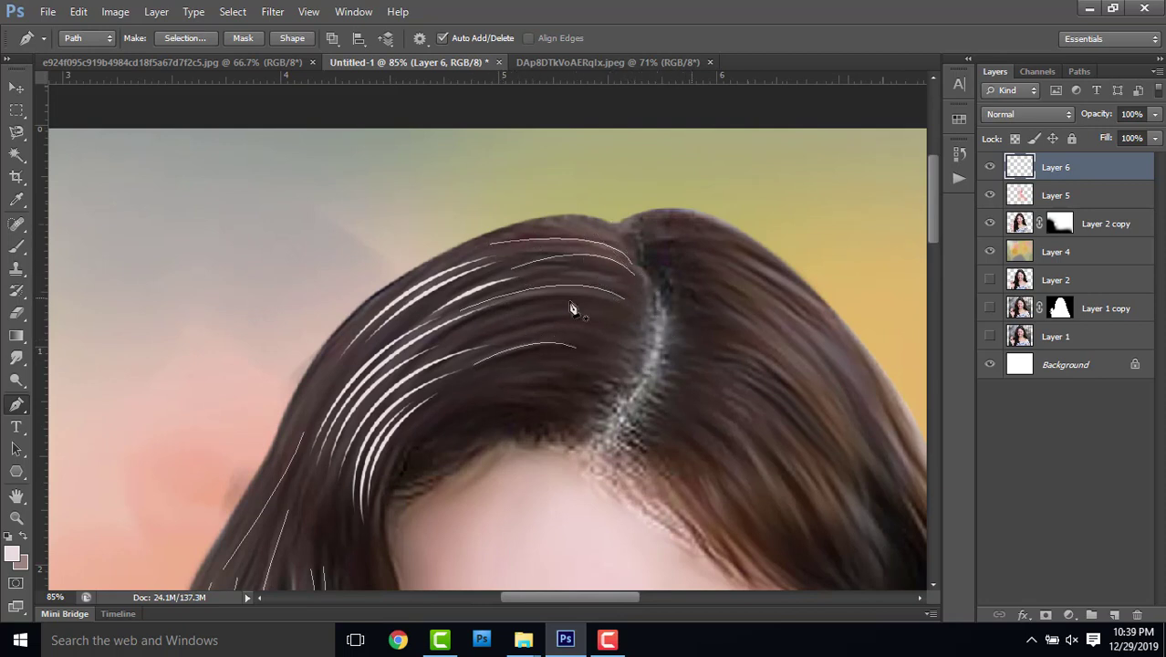
left_click_drag(683, 312, 276, 201)
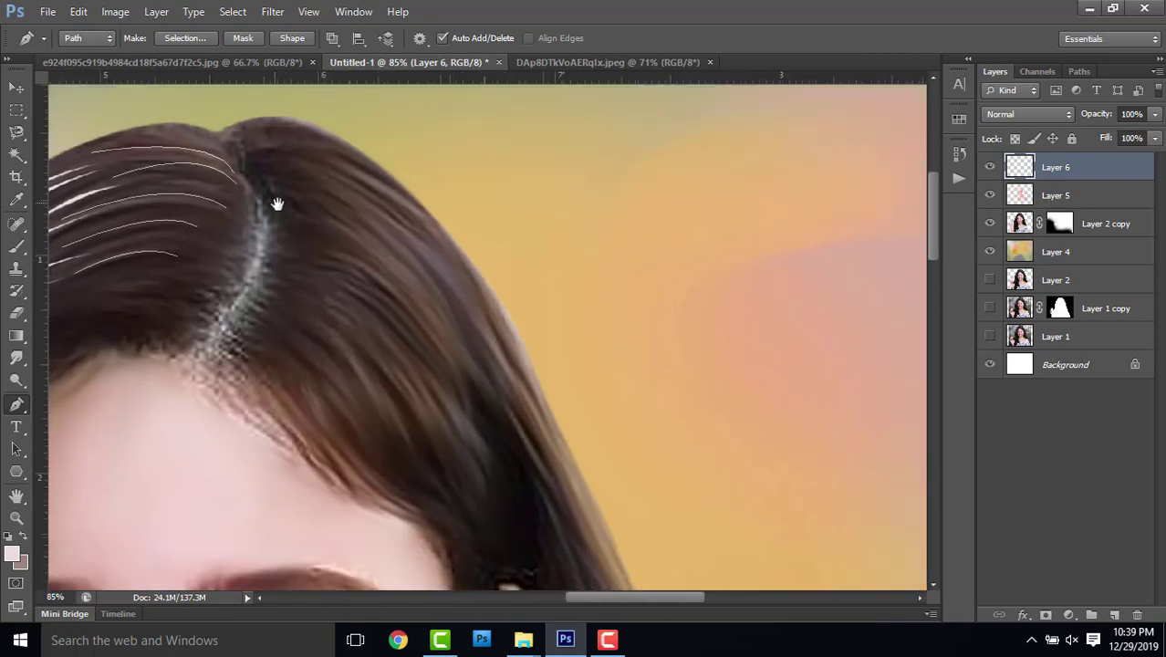
- Trace strand paths right of the parting and down the right side of the hair
mouse_move(472, 229)
left_mouse_down()
mouse_move(523, 300)
mouse_move(441, 246)
left_mouse_up()
left_click(339, 162)
left_click_drag(513, 305, 373, 246)
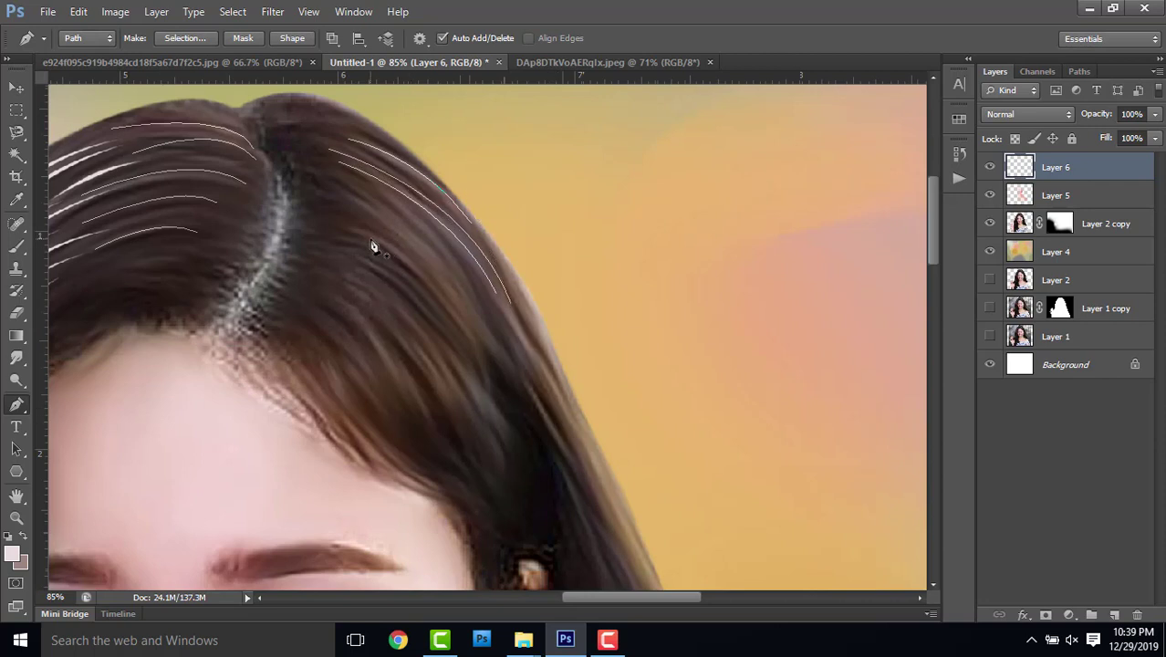
mouse_move(482, 354)
left_mouse_down()
mouse_move(495, 318)
mouse_move(421, 281)
mouse_move(447, 332)
left_mouse_up()
left_click(281, 163)
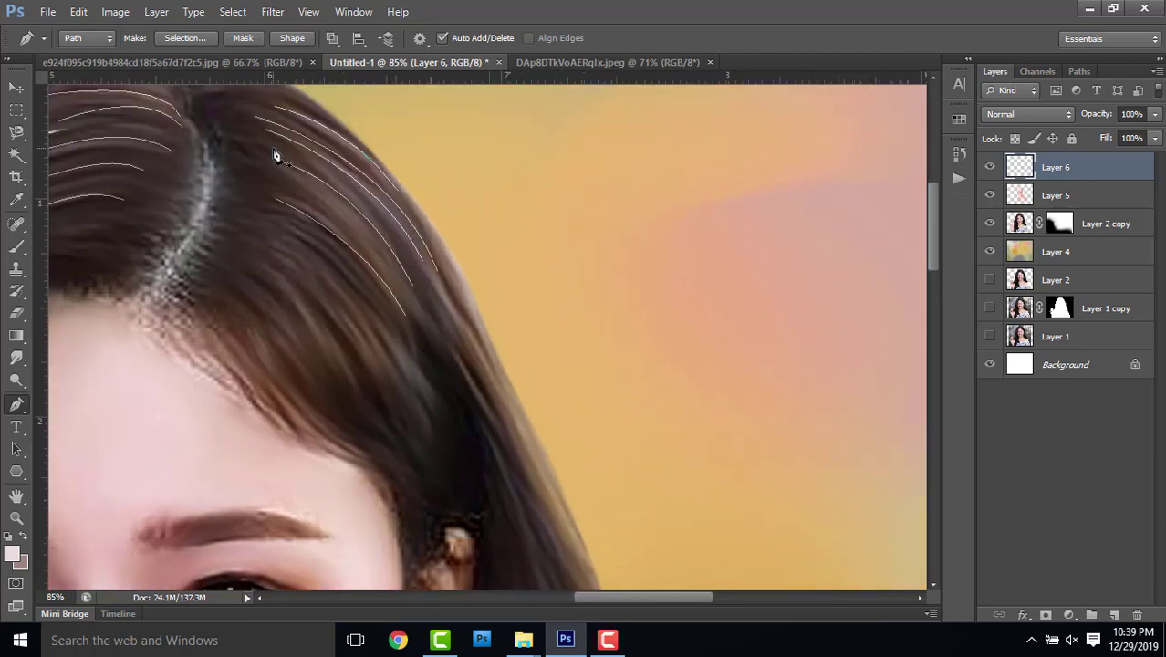
left_click_drag(491, 439, 510, 302)
scroll(469, 285, "down", 2)
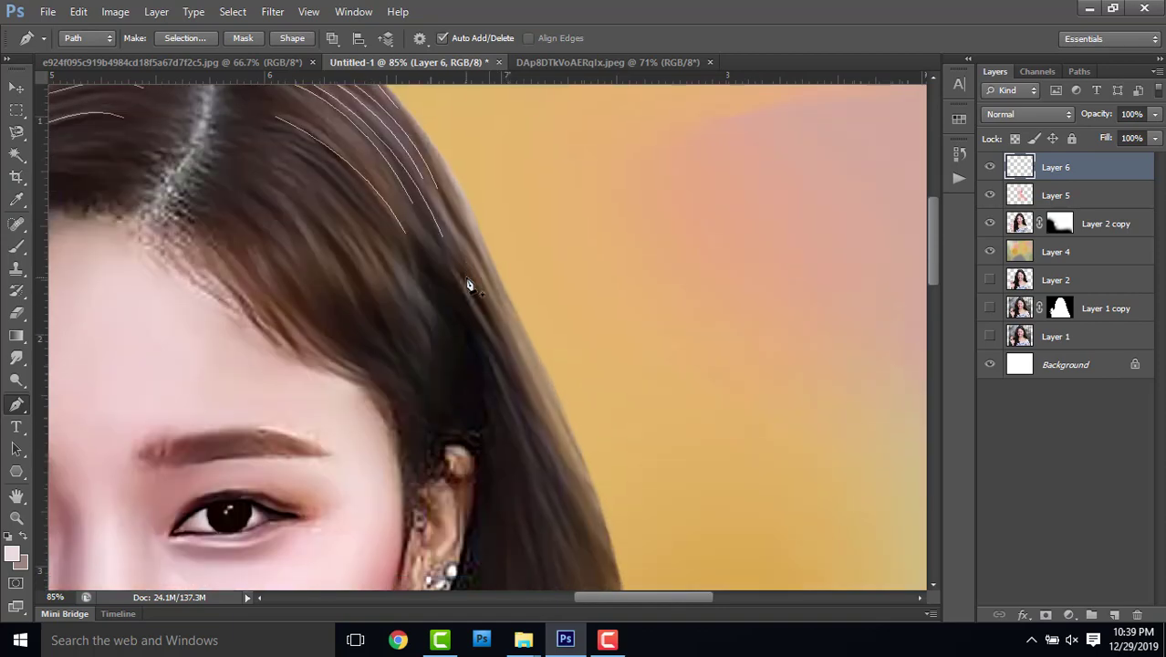
scroll(462, 277, "down", 5)
scroll(161, 177, "down", 1)
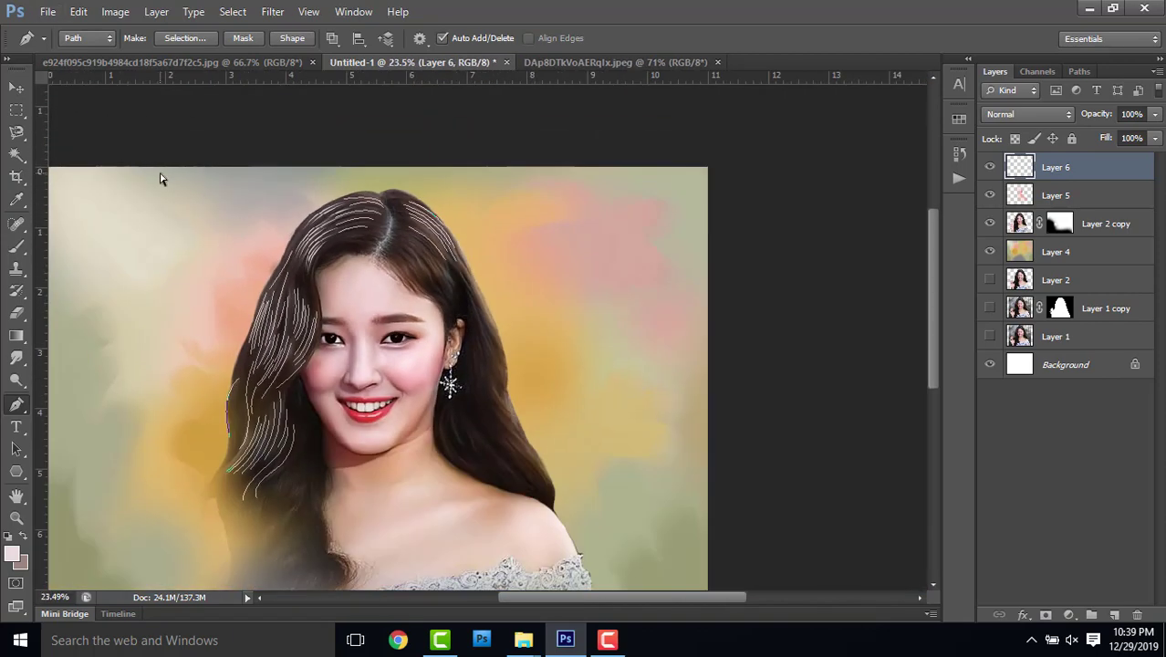
- Select all the hair paths and stroke them with the brush, then hide the path outlines
left_click_drag(162, 177, 560, 521)
right_click(501, 395)
left_click(614, 159)
left_click(678, 217)
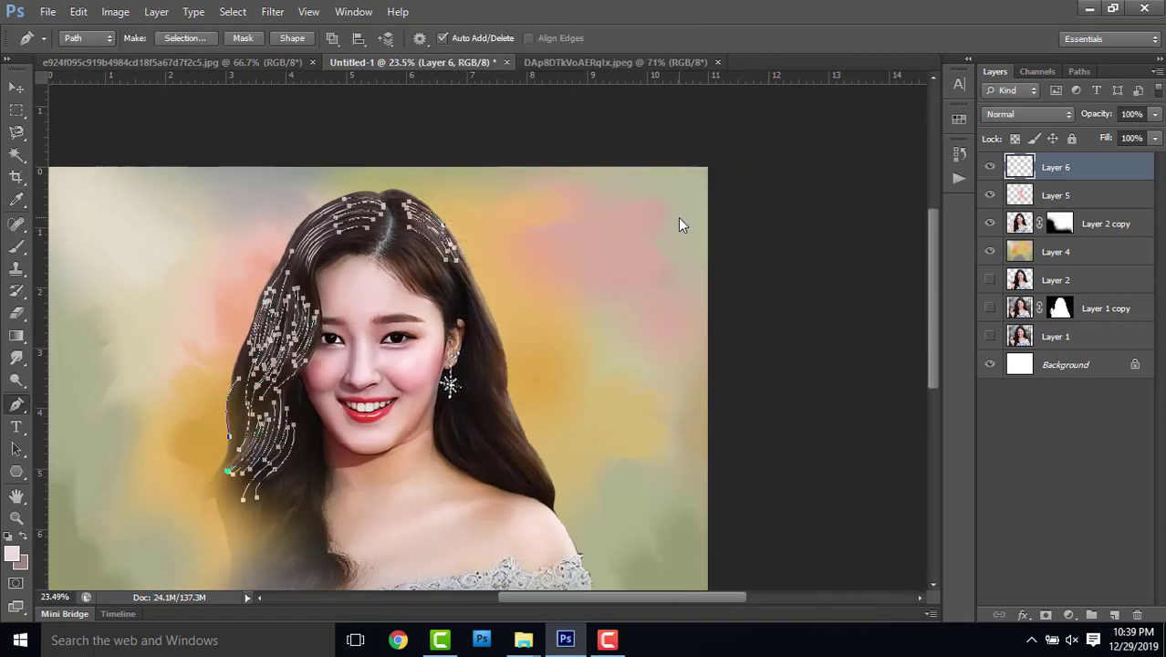
key("Return")
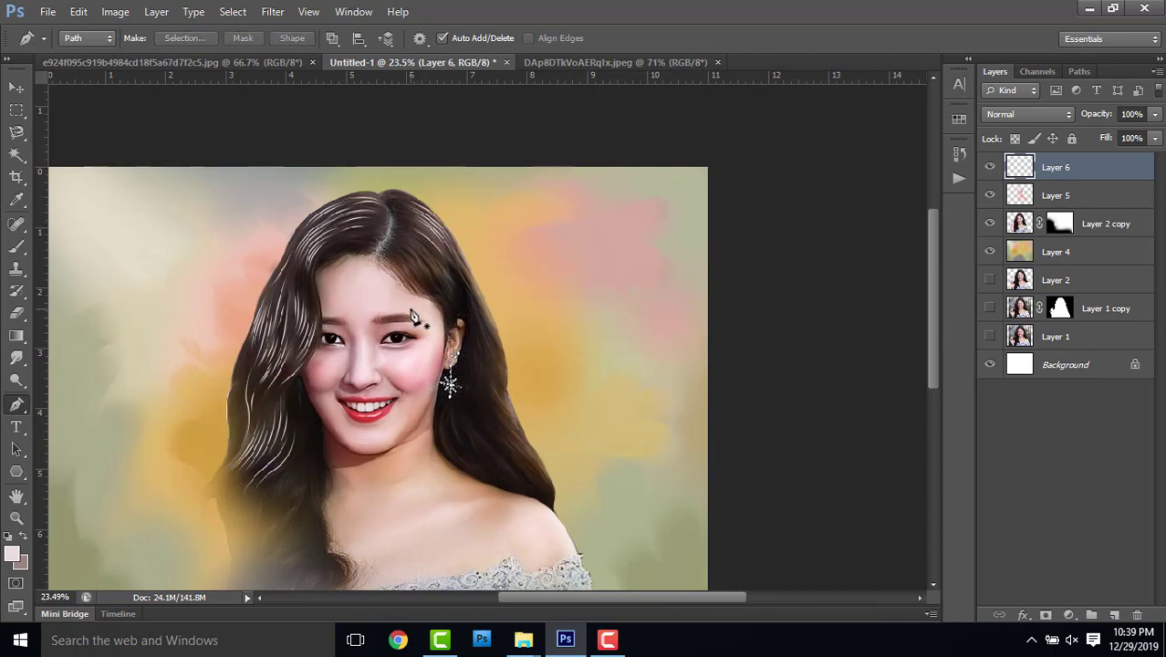
- Save the portrait as na.psd on the Desktop, keeping the default format options
key("ctrl+s")
left_click(401, 150)
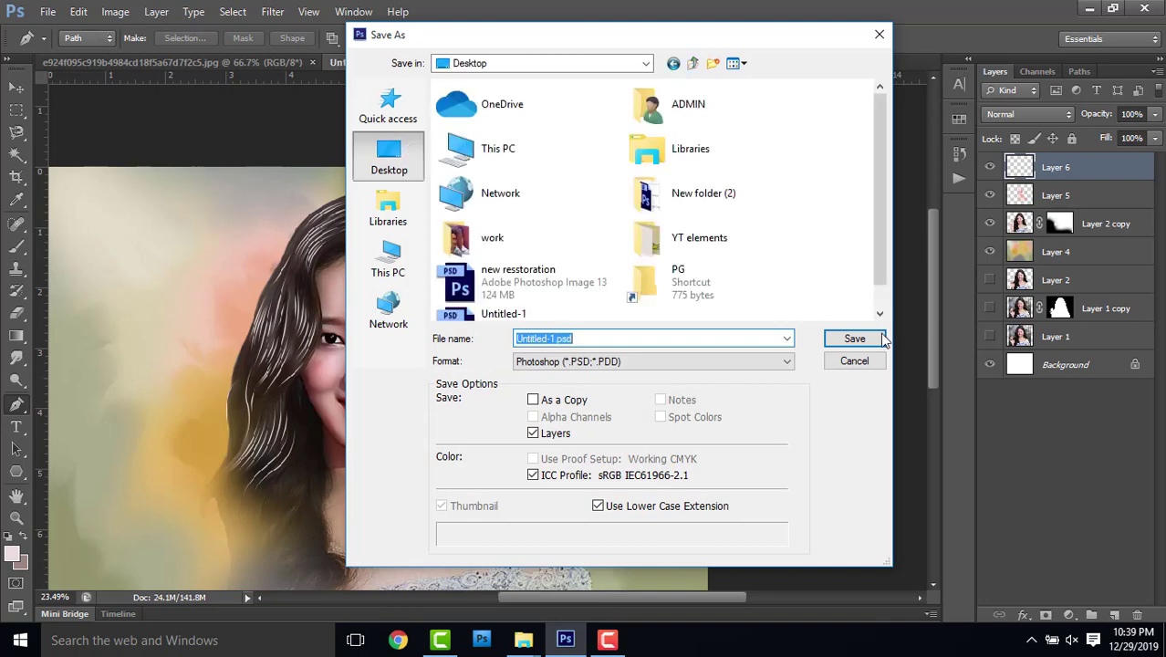
left_click(857, 339)
left_click(622, 255)
type("na")
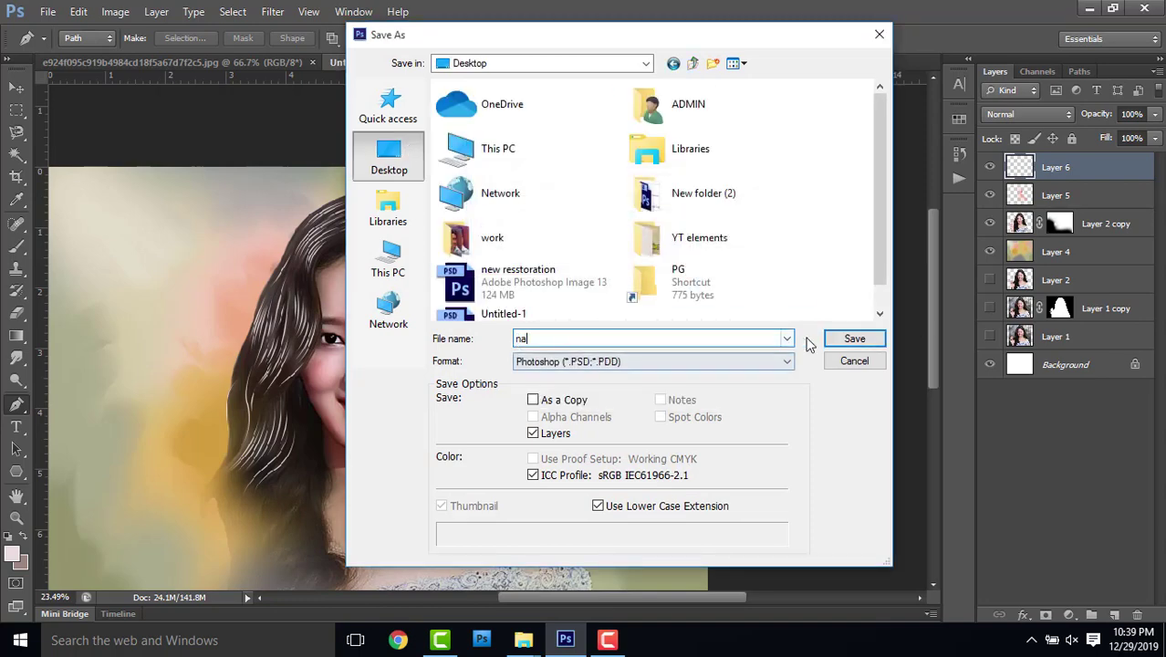
left_click(855, 339)
left_click(764, 190)
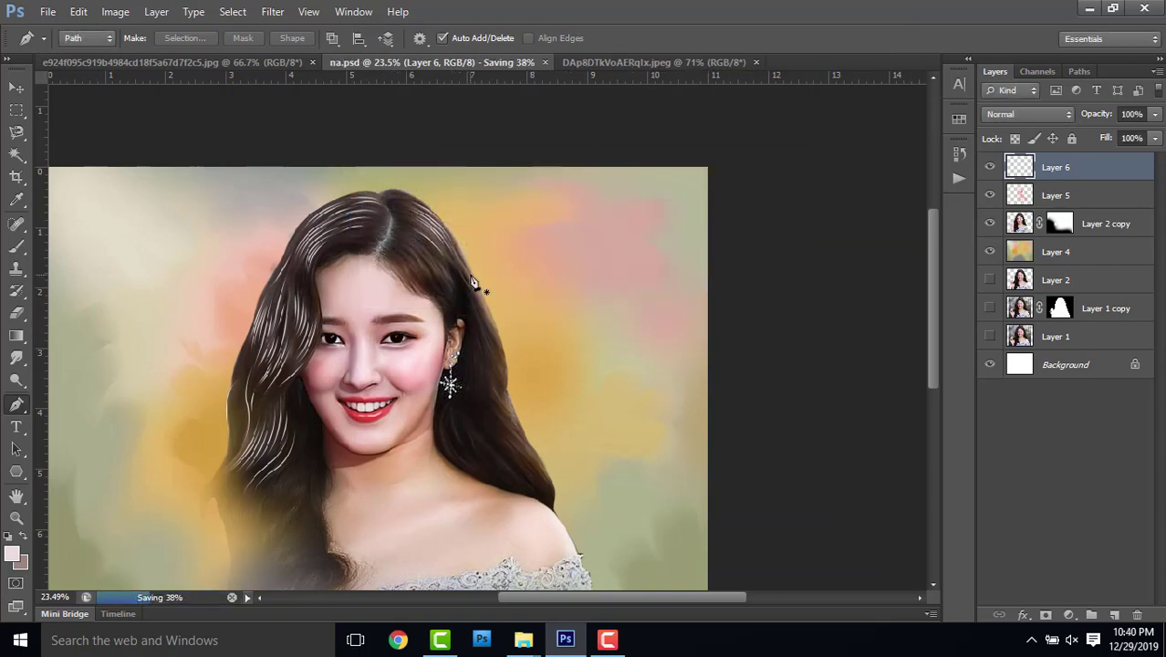
- Trace several curved strand paths from the parting down the right side of the hair
scroll(327, 276, "up", 1)
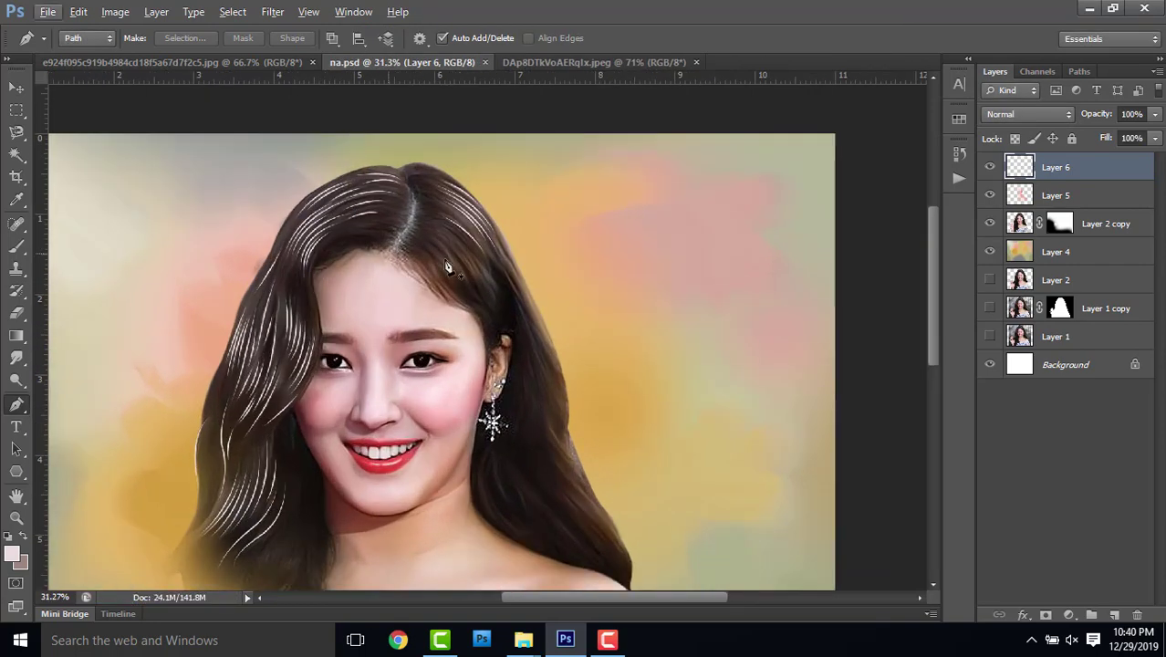
scroll(452, 254, "up", 2)
scroll(438, 228, "up", 2)
scroll(402, 210, "up", 1)
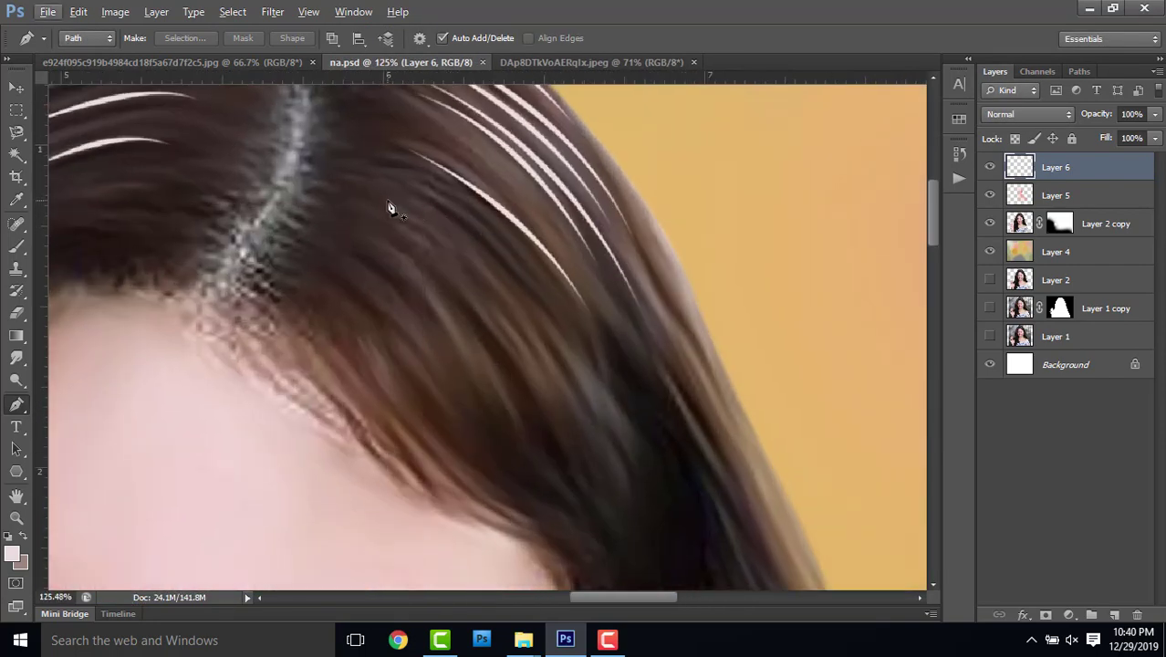
left_click(393, 179)
left_click_drag(573, 318, 648, 434)
key("Escape")
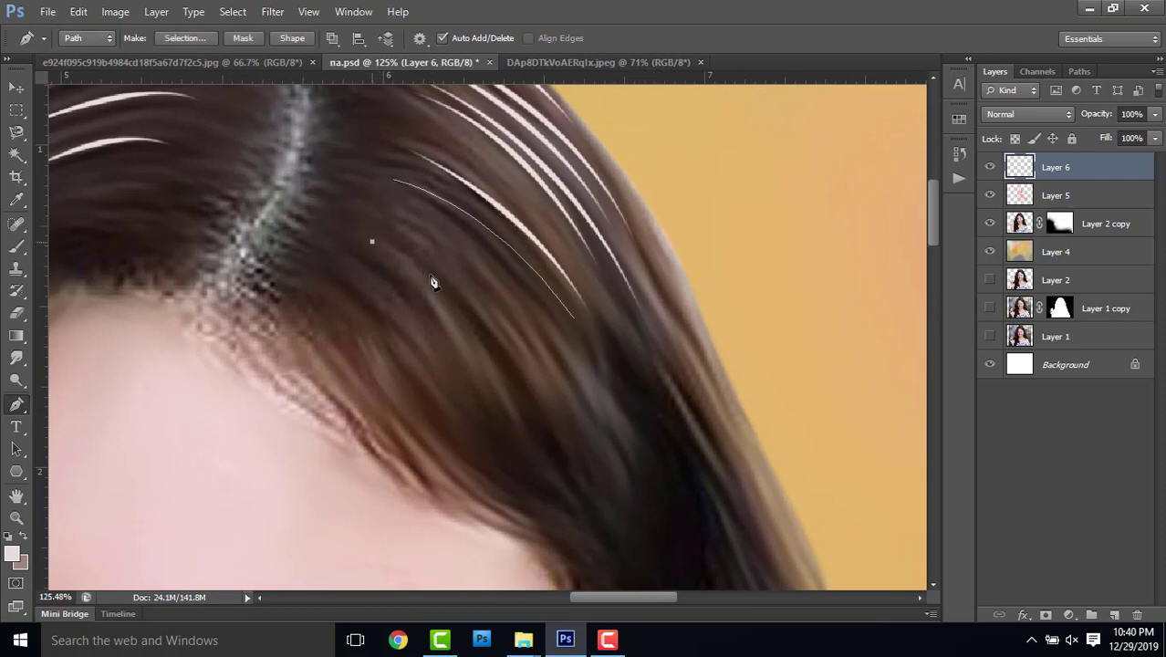
left_click_drag(491, 410, 514, 473)
left_click_drag(578, 510, 607, 535)
key("Escape")
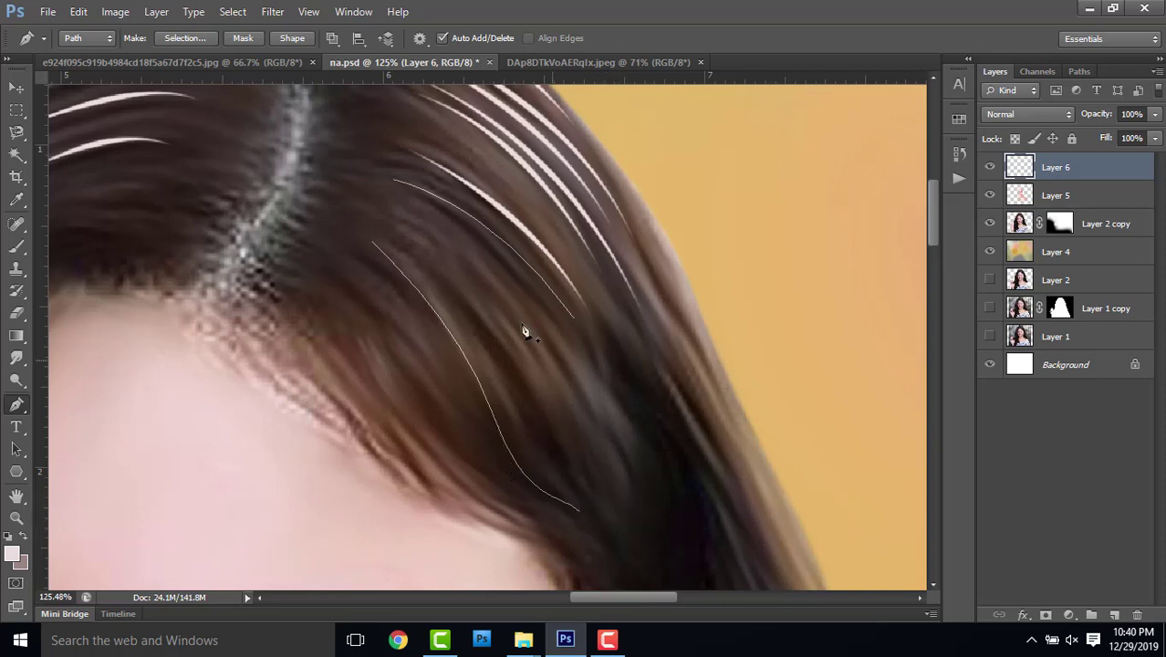
key("ctrl+z")
left_click_drag(572, 468, 607, 572)
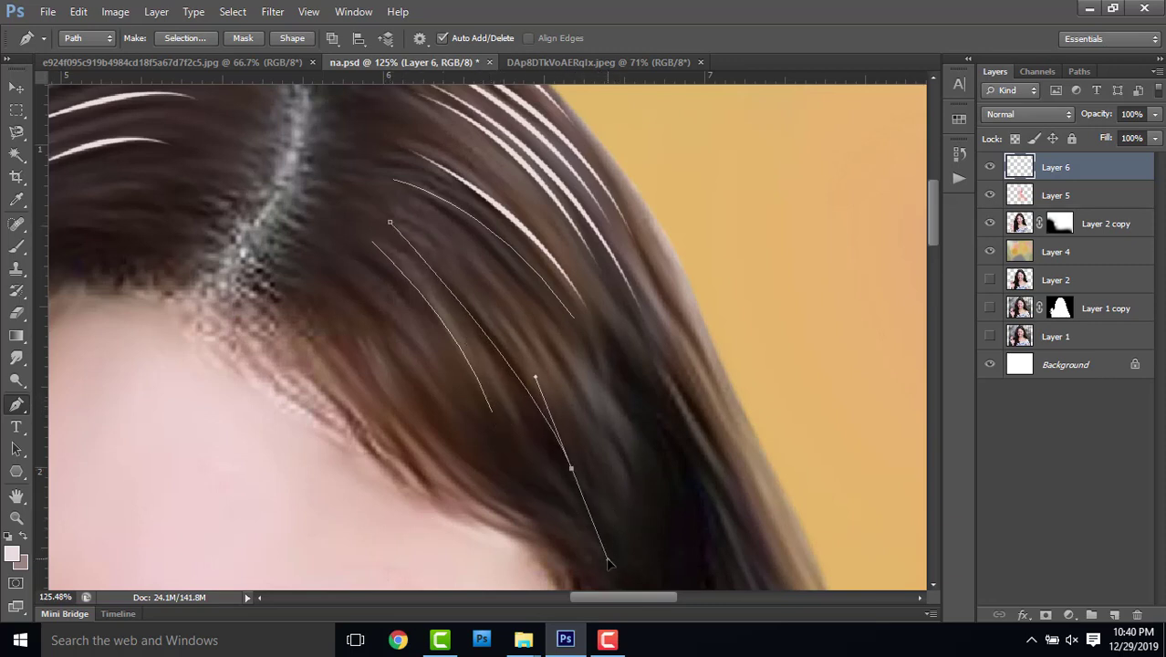
key("Escape")
left_click_drag(588, 399, 666, 566)
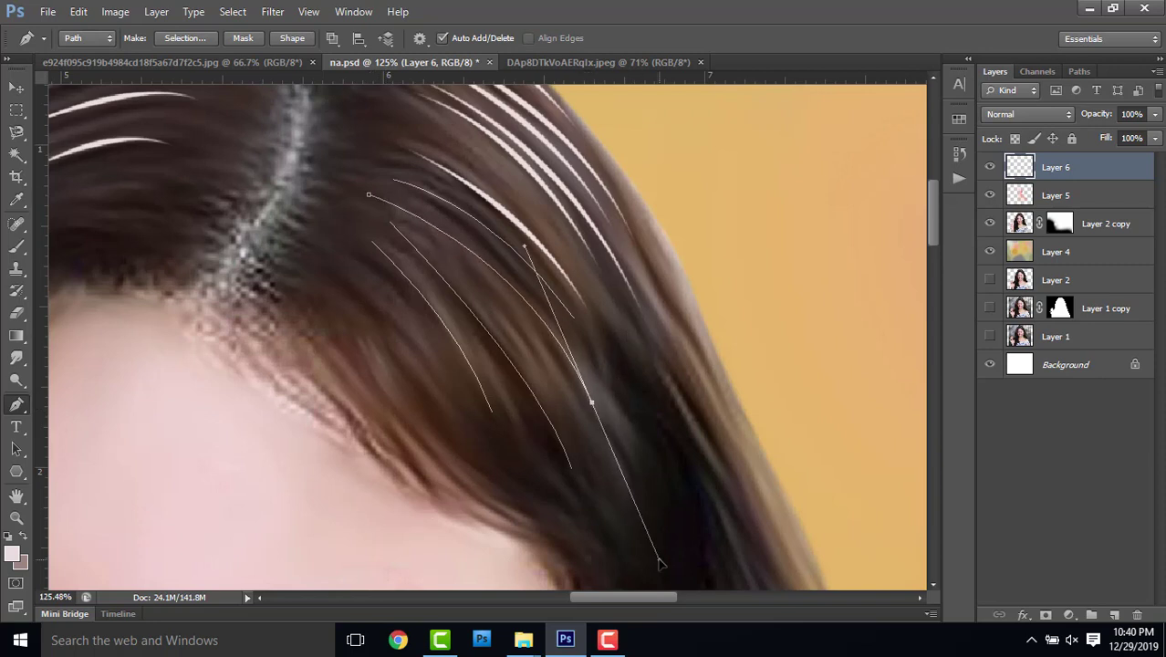
key("Escape")
- Add more strands beside the others, including one curving toward the forehead, undoing a bad segment
left_click(433, 251)
scroll(491, 254, "down", 2)
left_click_drag(589, 372, 625, 483)
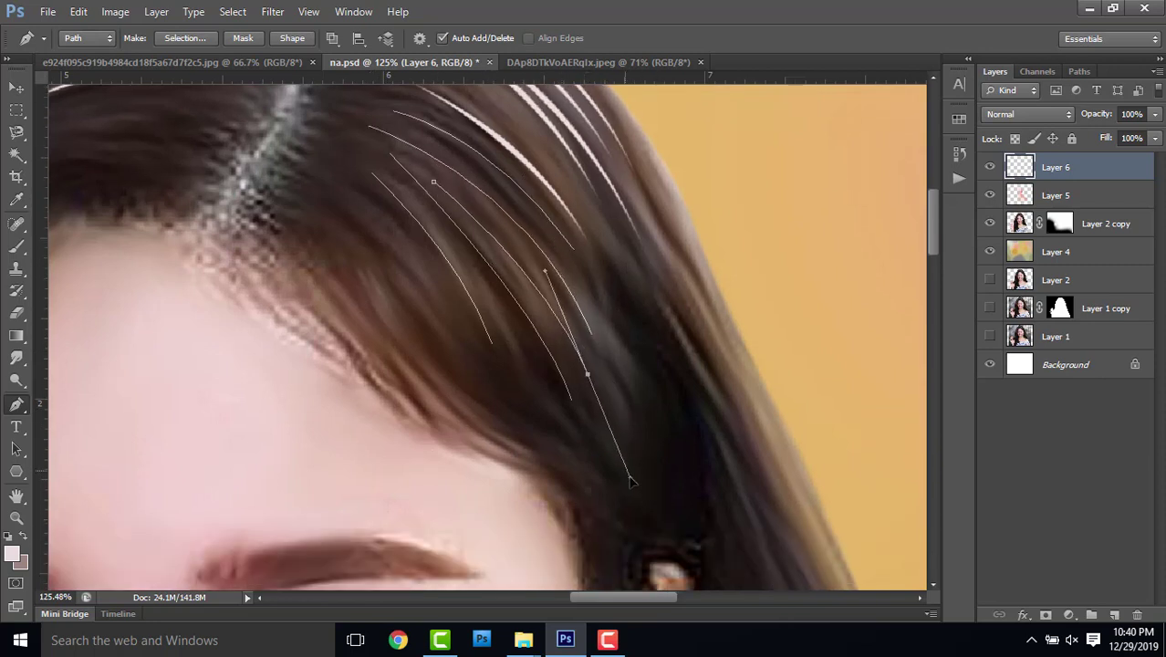
key("Escape")
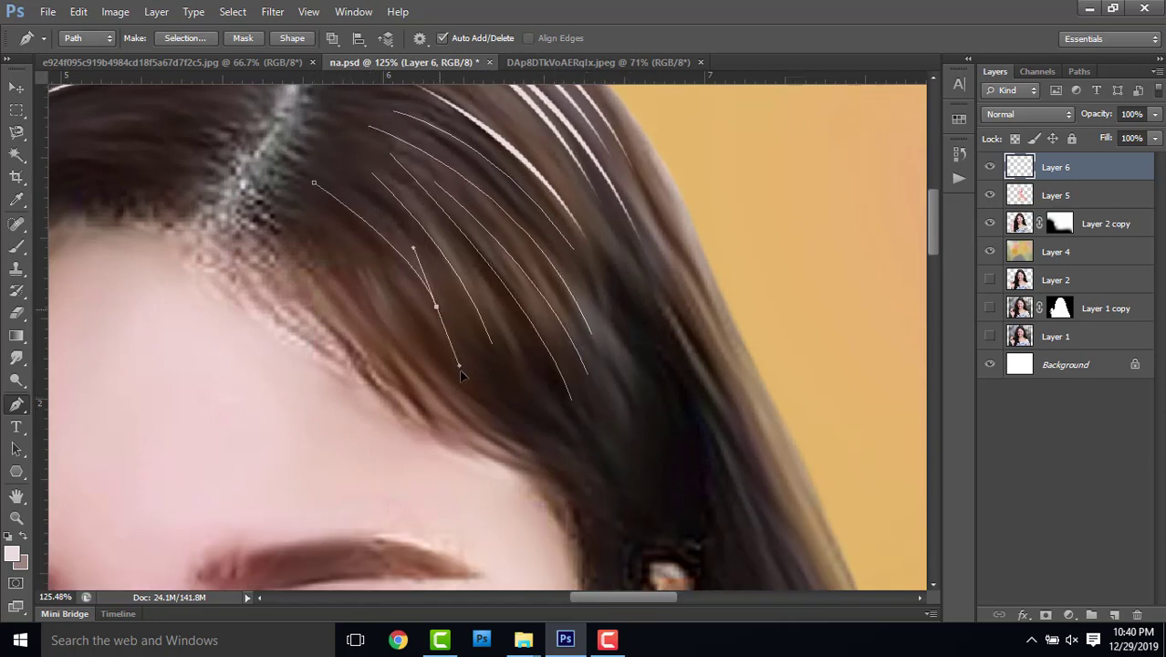
mouse_move(448, 317)
left_mouse_down()
mouse_move(461, 379)
mouse_move(516, 436)
left_mouse_up()
key("Escape")
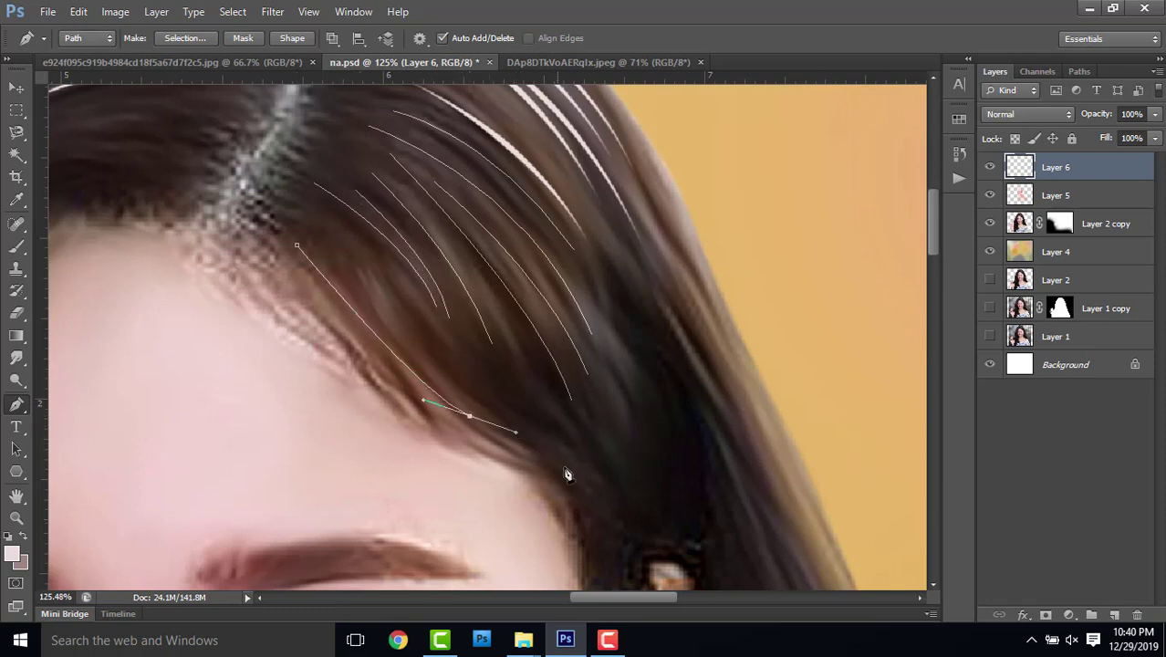
left_click(576, 486)
key("Escape")
key("ctrl+z")
key("ctrl+z")
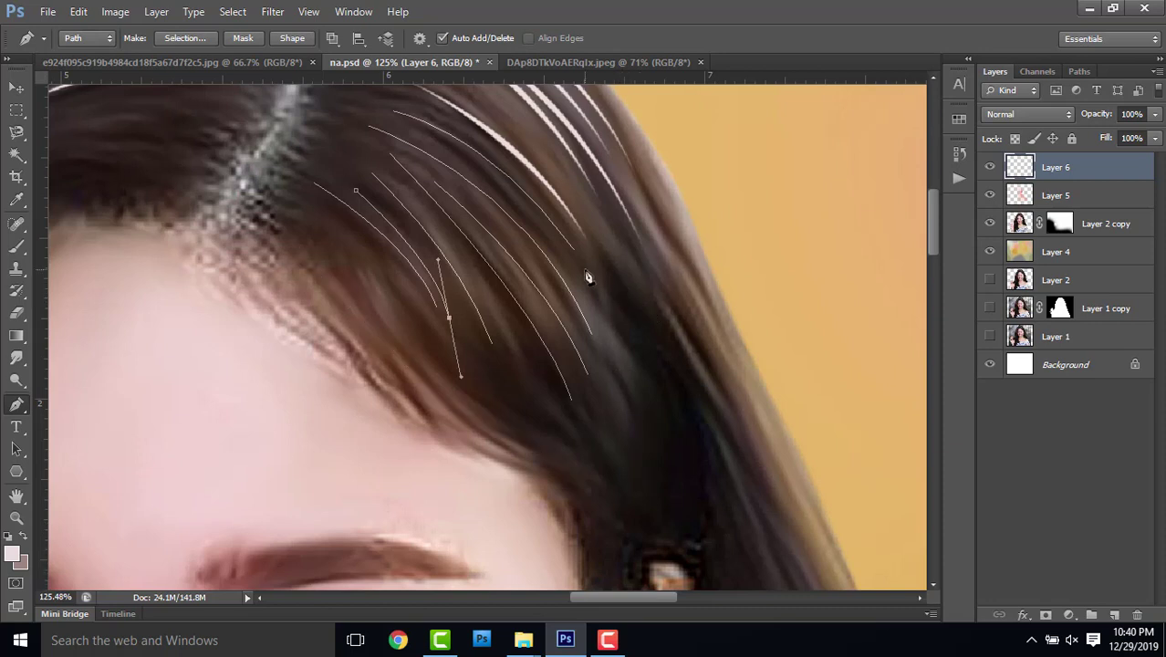
mouse_move(663, 247)
left_mouse_down()
mouse_move(507, 234)
mouse_move(459, 156)
left_mouse_up()
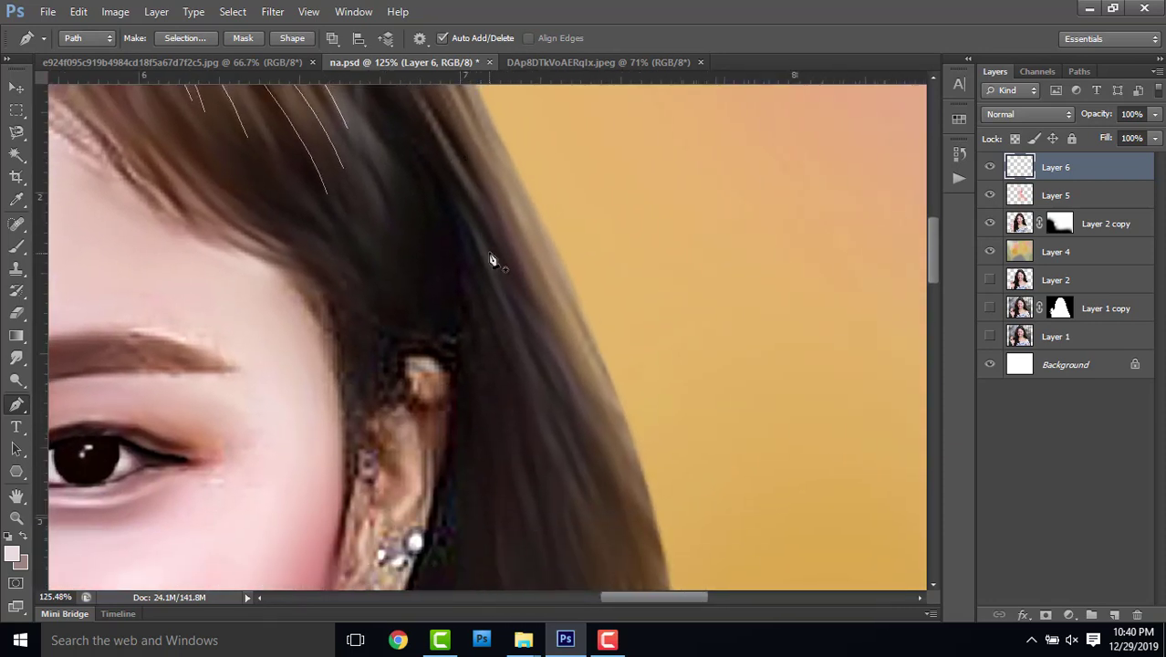
left_click_drag(578, 524, 592, 539)
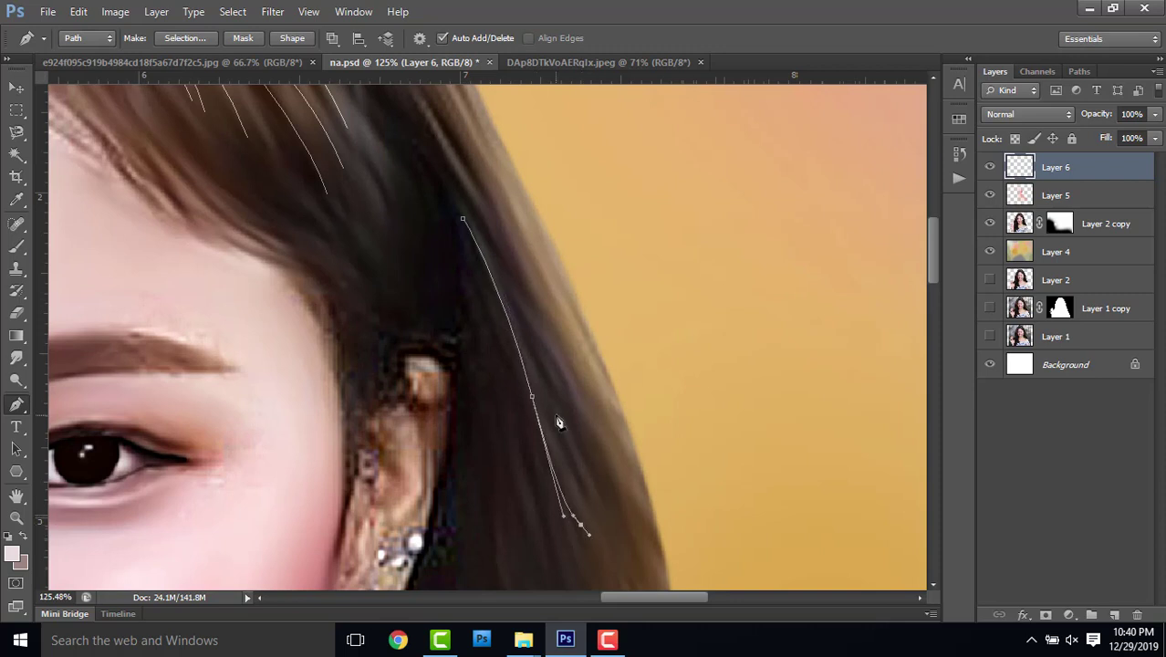
left_click_drag(598, 476, 609, 540)
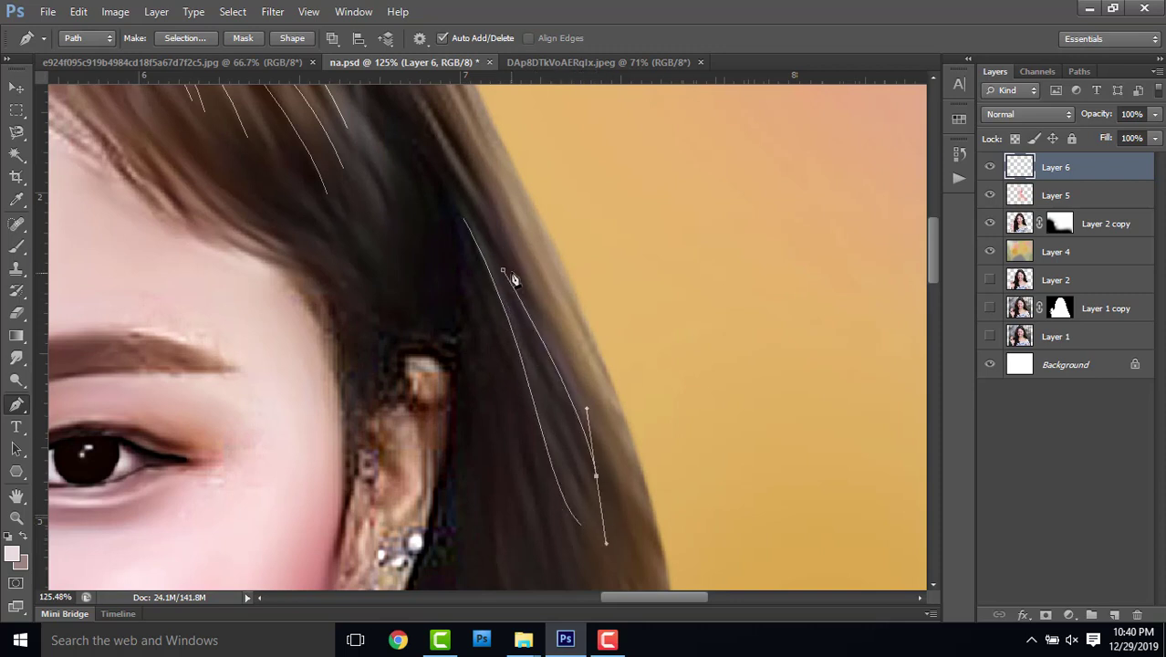
scroll(501, 255, "up", 3)
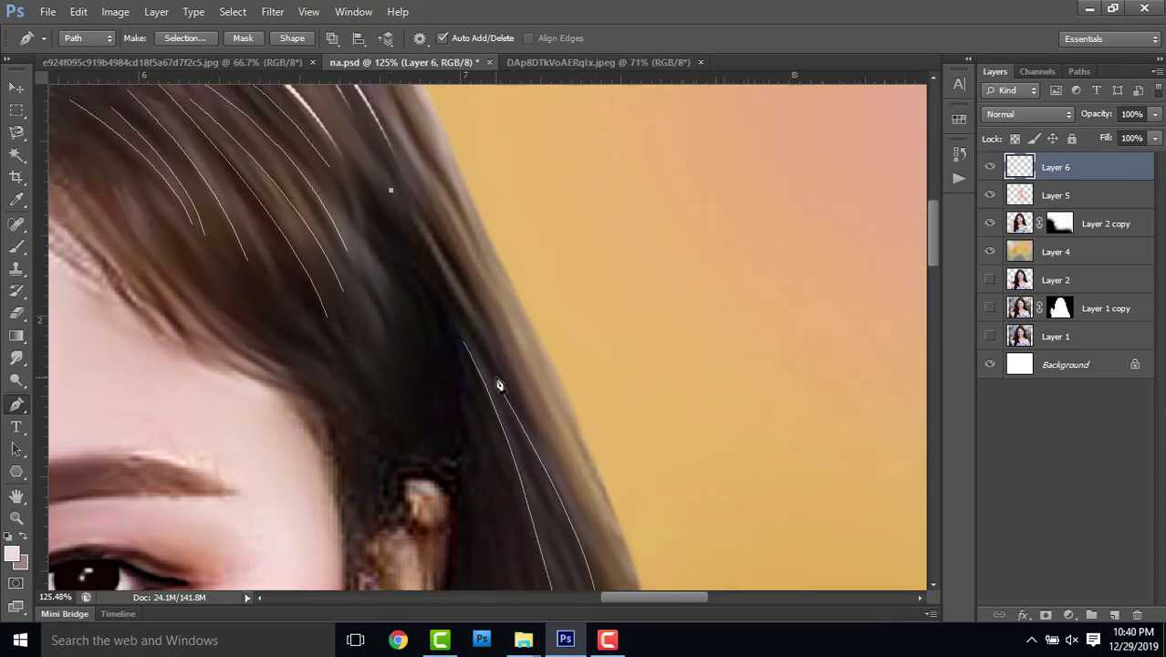
- Draw strand curves down the hair beside the ear and earring
left_click_drag(499, 384, 495, 365)
scroll(489, 359, "down", 8)
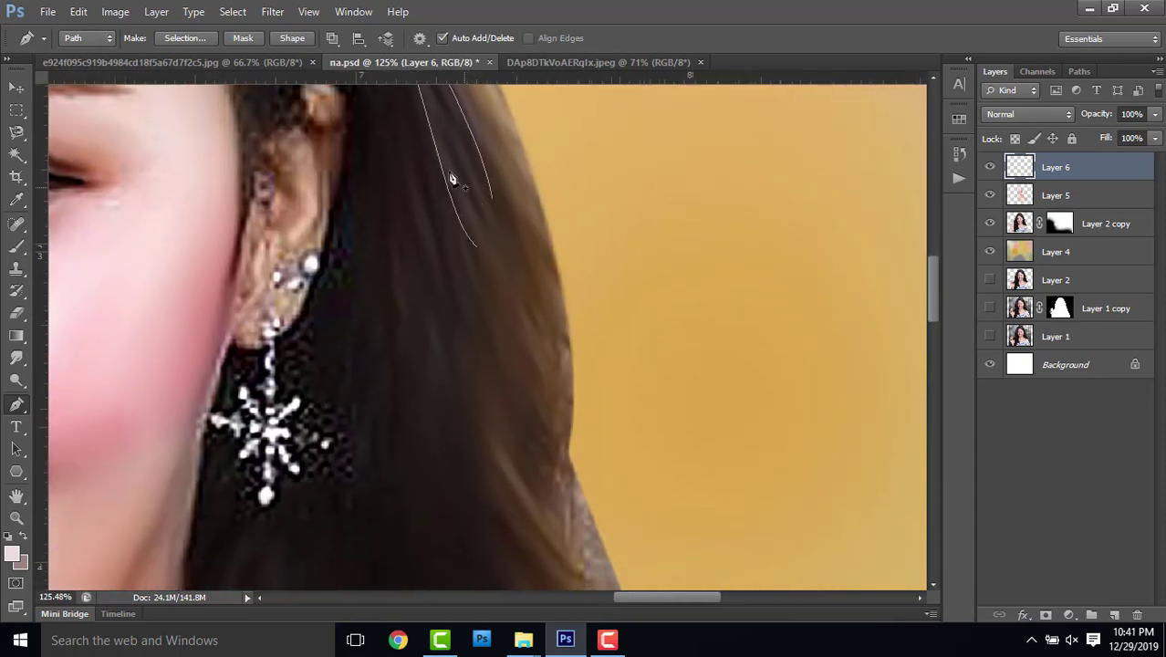
left_click_drag(535, 352, 553, 371)
left_click_drag(476, 358, 586, 468)
left_click(430, 195)
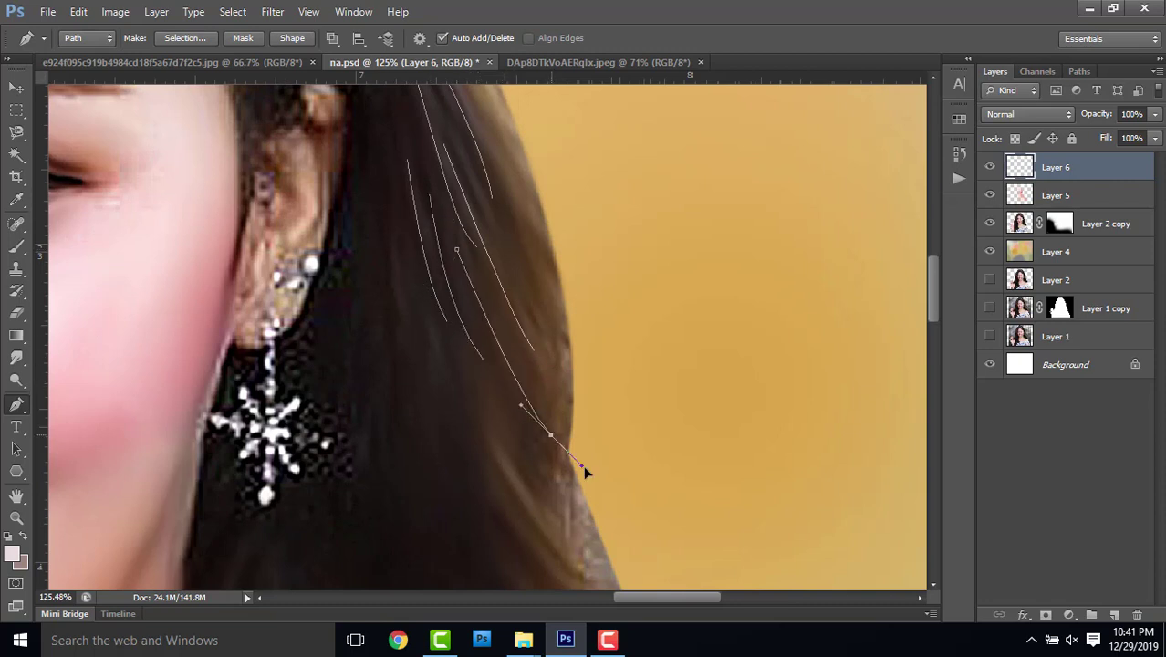
scroll(516, 219, "down", 3)
scroll(520, 228, "down", 3)
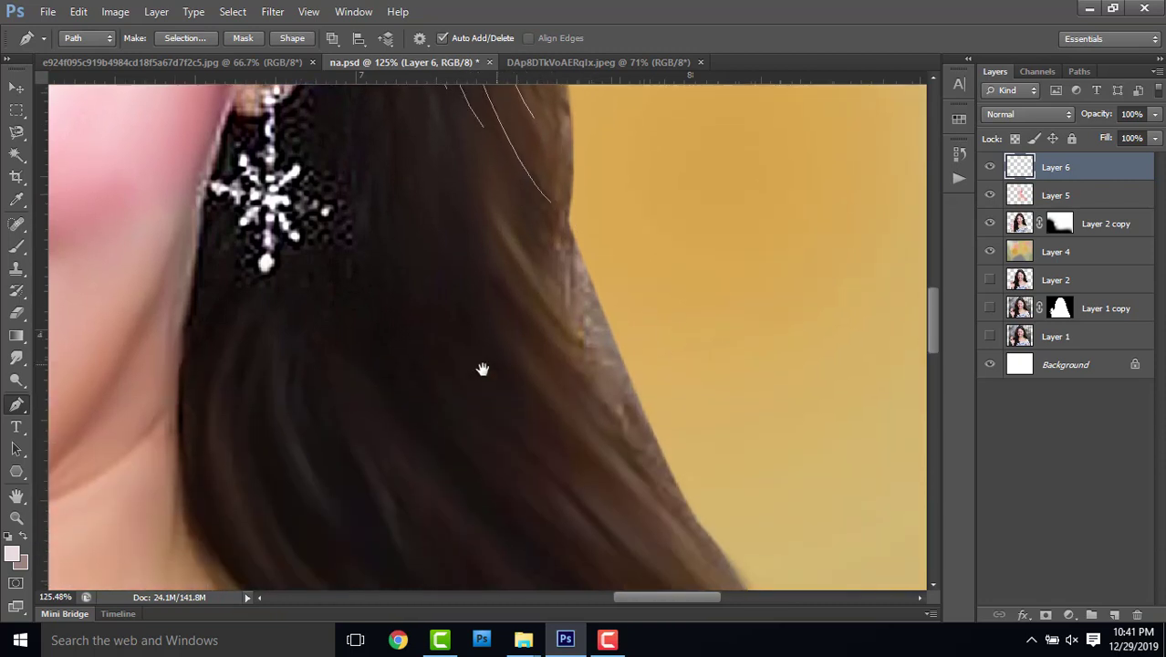
scroll(484, 370, "down", 2)
- Trace several curved strands down the lower hair below the earring, redrawing a bad anchor
left_click_drag(416, 486, 681, 567)
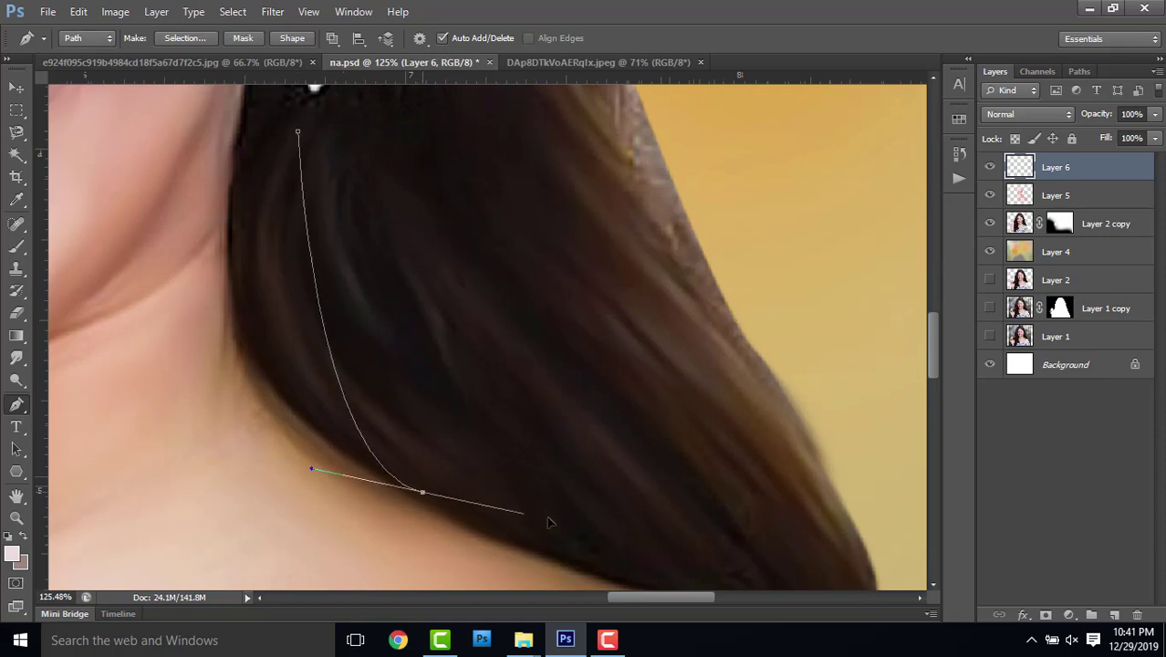
scroll(582, 239, "down", 5)
scroll(593, 174, "down", 2)
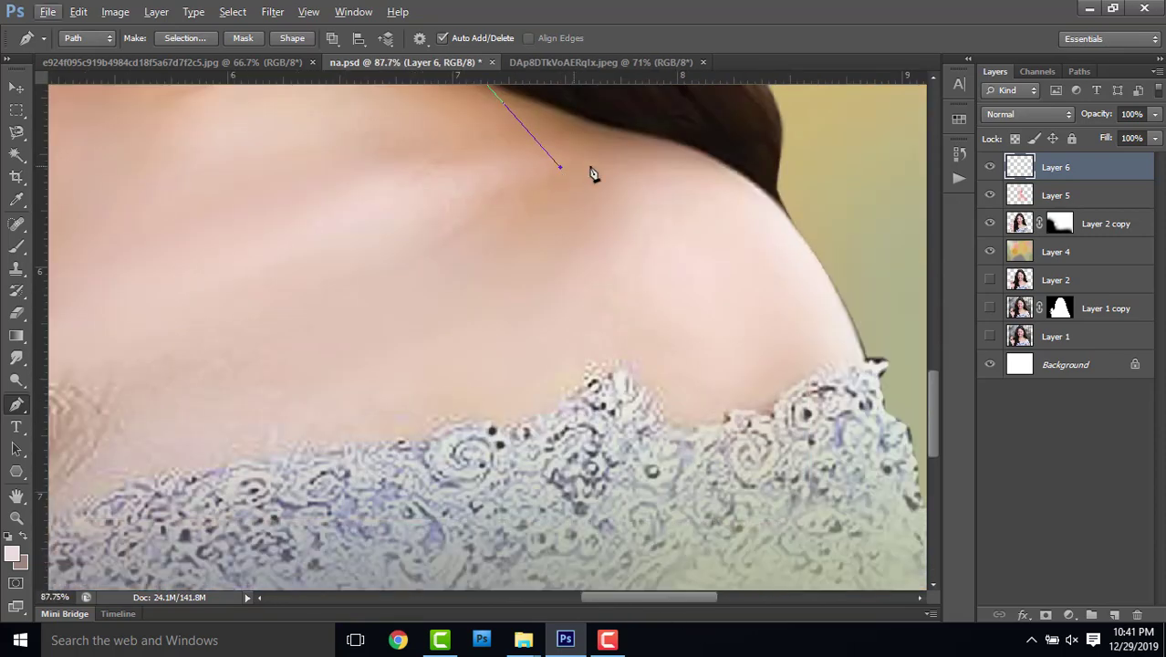
scroll(593, 183, "up", 5)
key("ctrl+z")
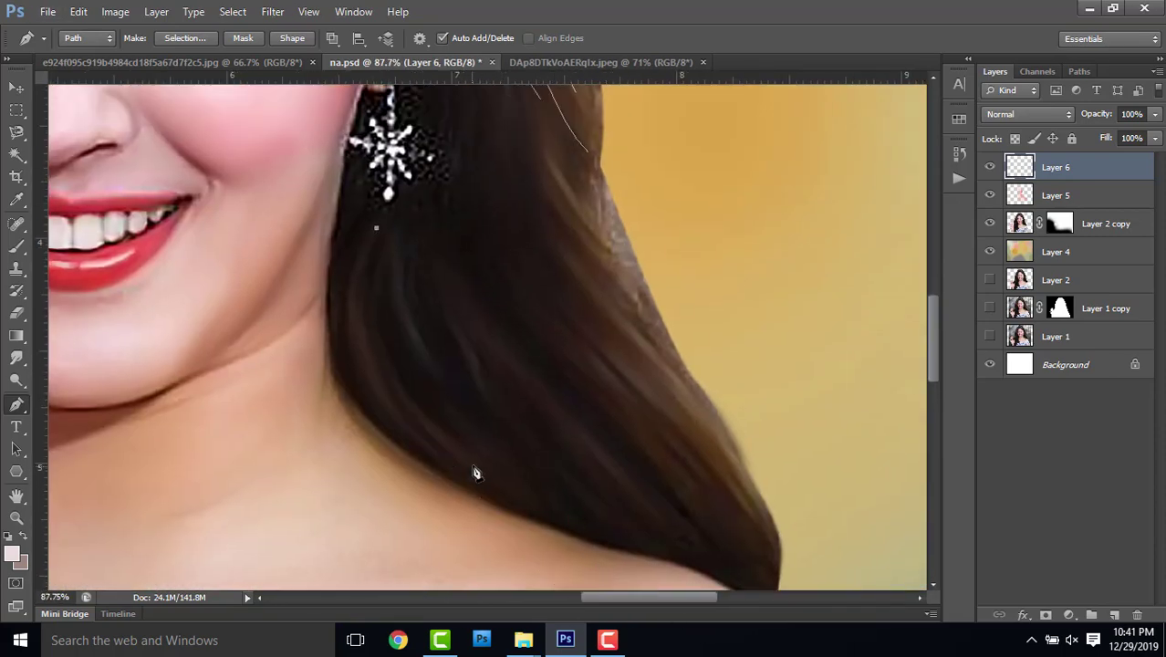
left_click_drag(475, 465, 657, 544)
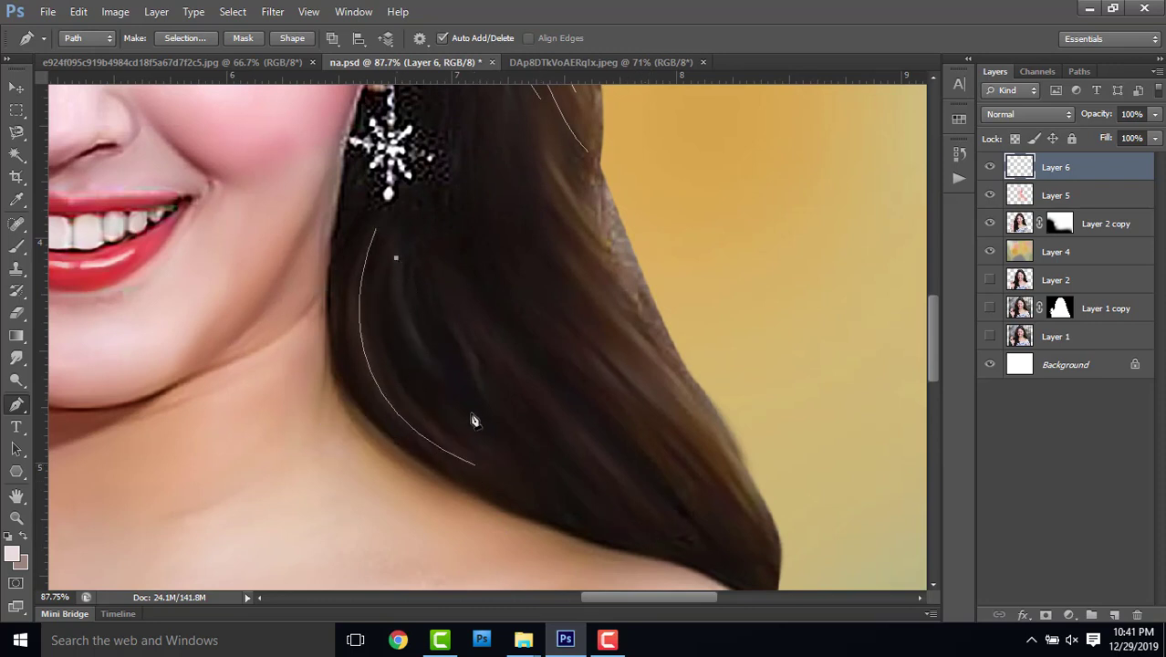
left_click_drag(506, 466, 637, 528)
left_click(430, 275)
mouse_move(579, 484)
left_mouse_down()
mouse_move(675, 545)
mouse_move(721, 543)
left_mouse_up()
key("Escape")
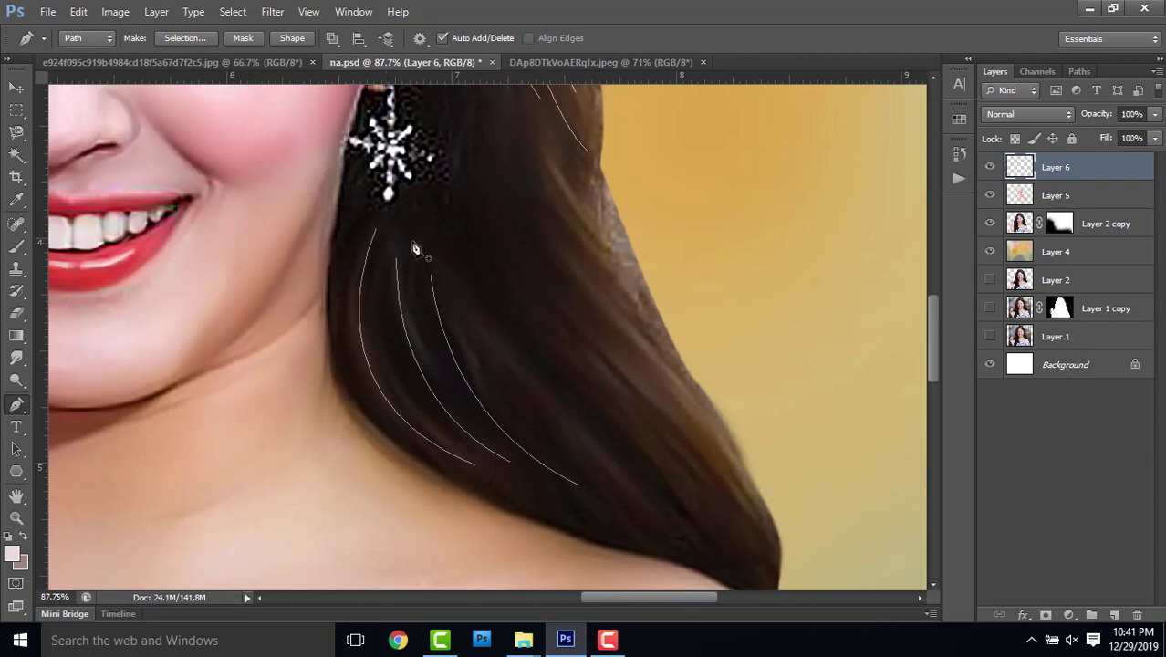
left_click_drag(488, 447, 557, 497)
key("Escape")
left_click(377, 254)
left_click_drag(445, 440, 516, 487)
key("Escape")
- Draw a long strand along the outer hair edge, undoing and redrawing its curve
left_click_drag(503, 263, 312, 219)
mouse_move(479, 416)
left_mouse_down()
mouse_move(560, 496)
mouse_move(560, 529)
left_mouse_up()
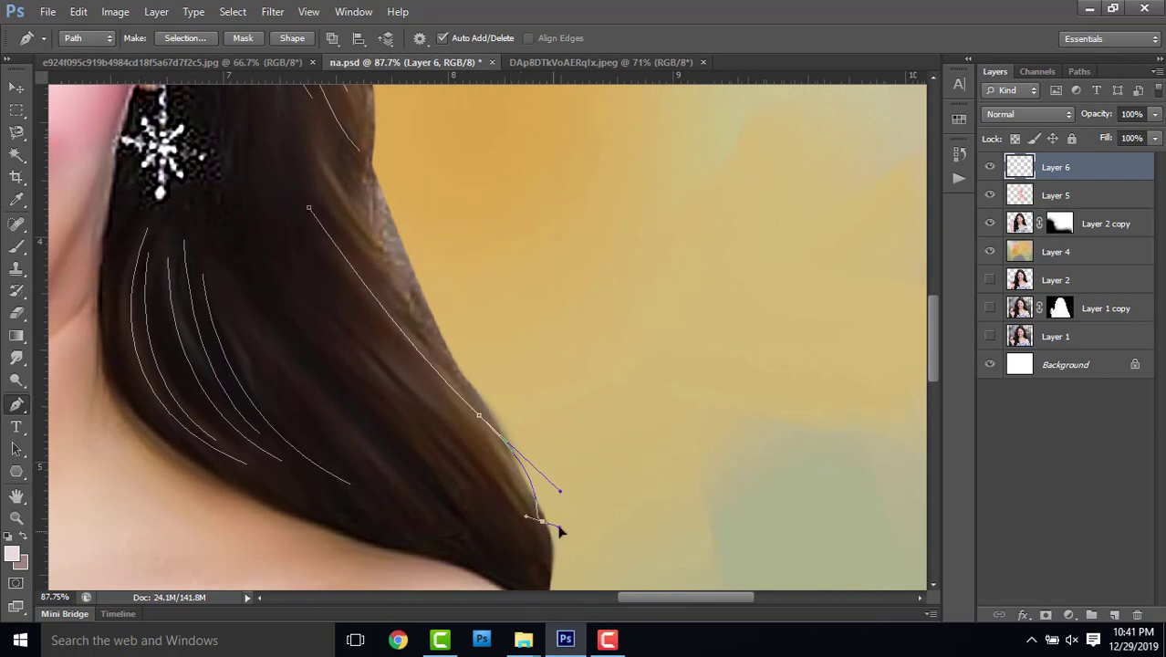
key("Escape")
key("ctrl+alt+z")
key("ctrl+alt+z")
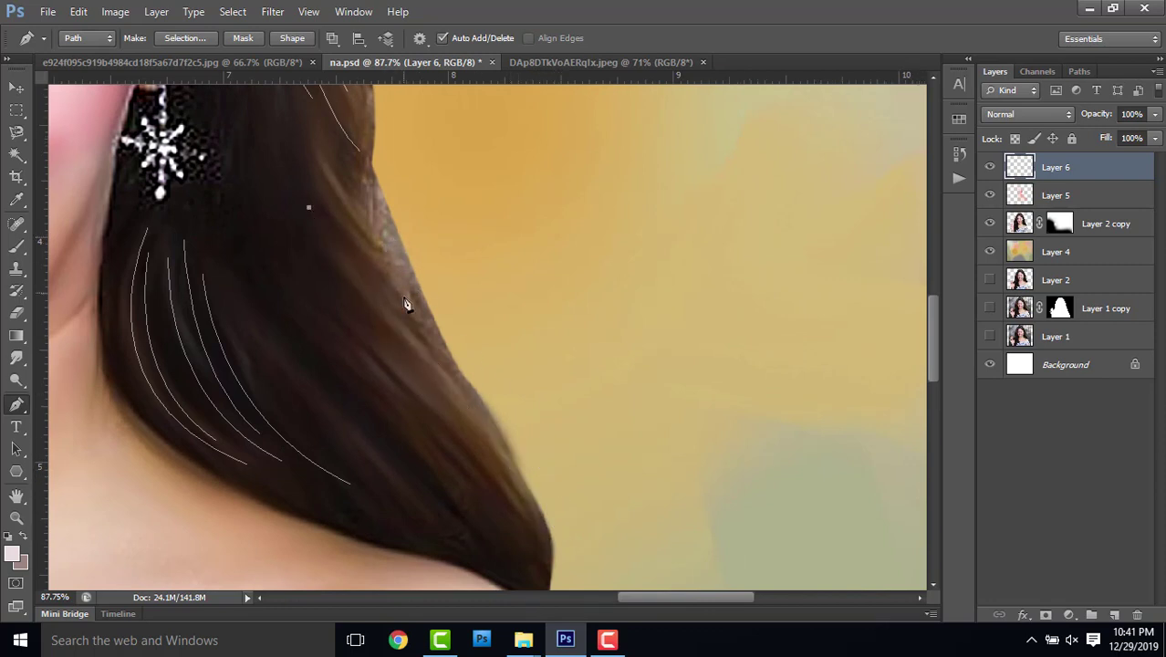
left_click_drag(424, 347, 459, 378)
left_click(476, 407)
key("Escape")
- Add short strands down the hair edge and inner hair, sweeping one to the hair tip
scroll(301, 199, "up", 2)
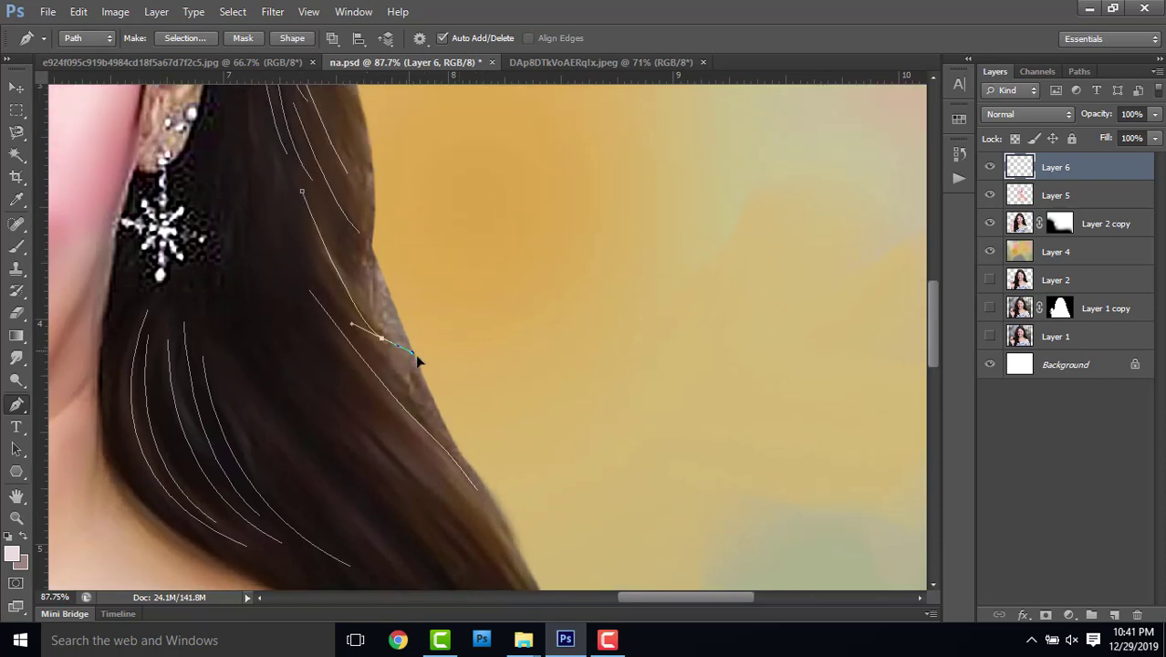
left_click_drag(363, 236, 416, 360)
scroll(341, 223, "up", 3)
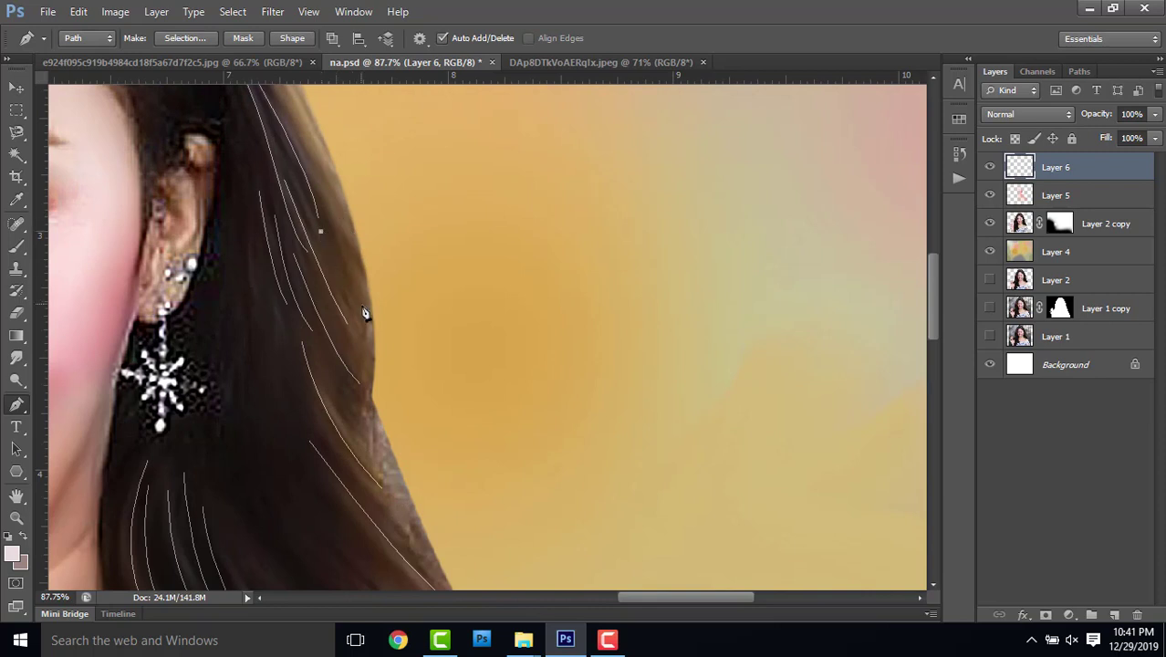
left_click_drag(365, 321, 397, 341)
key("Escape")
left_click_drag(283, 418, 315, 443)
key("Escape")
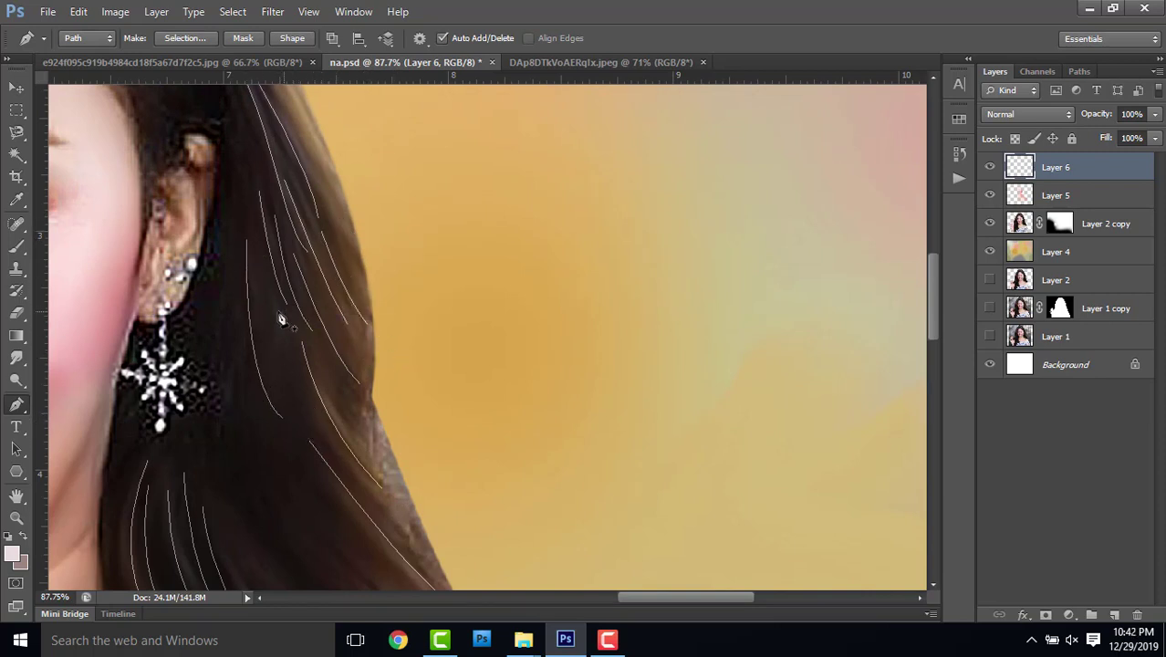
left_click_drag(307, 402, 333, 445)
scroll(240, 346, "down", 3)
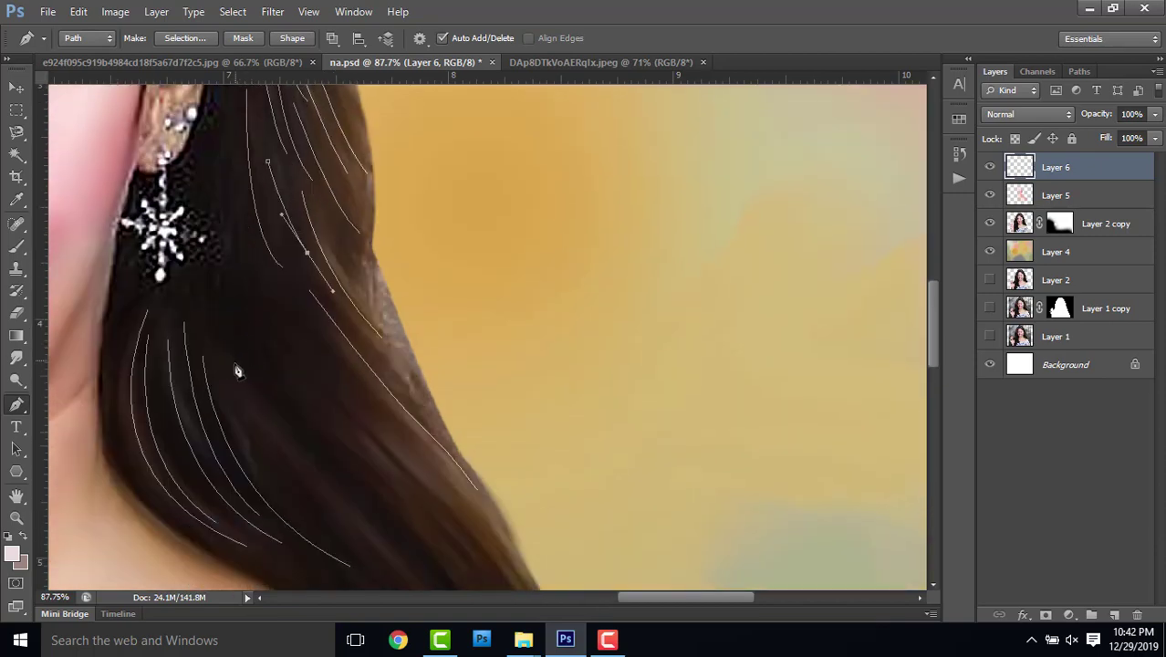
scroll(232, 338, "down", 1)
left_click(236, 306)
left_click_drag(407, 509, 525, 543)
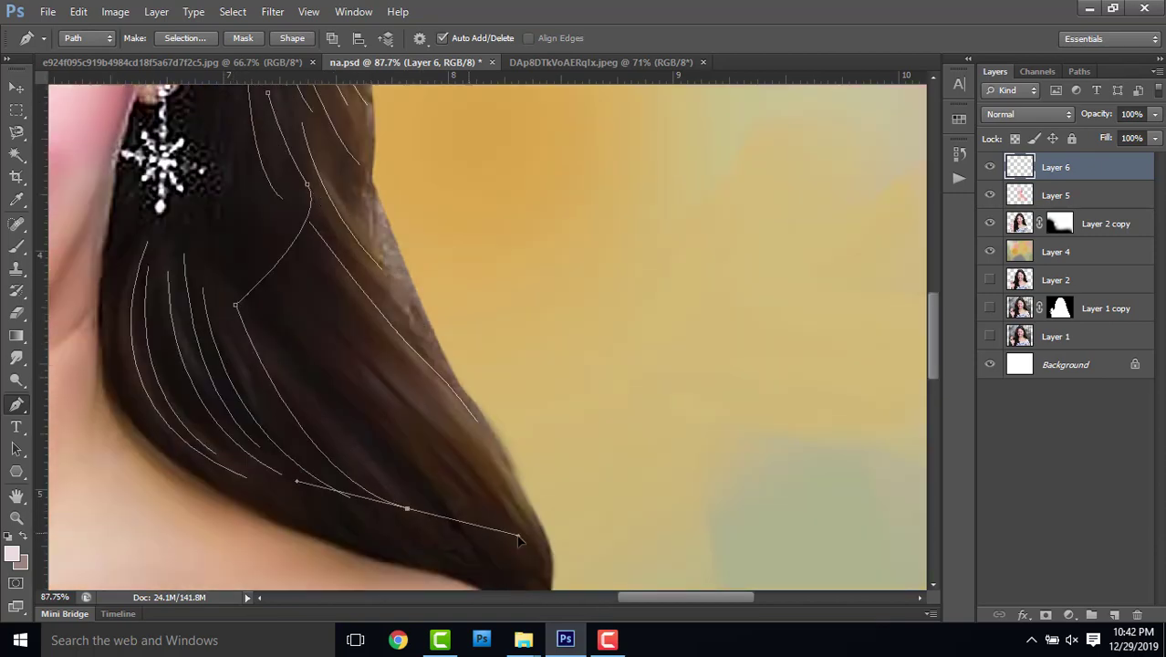
key("Escape")
scroll(527, 539, "down", 5)
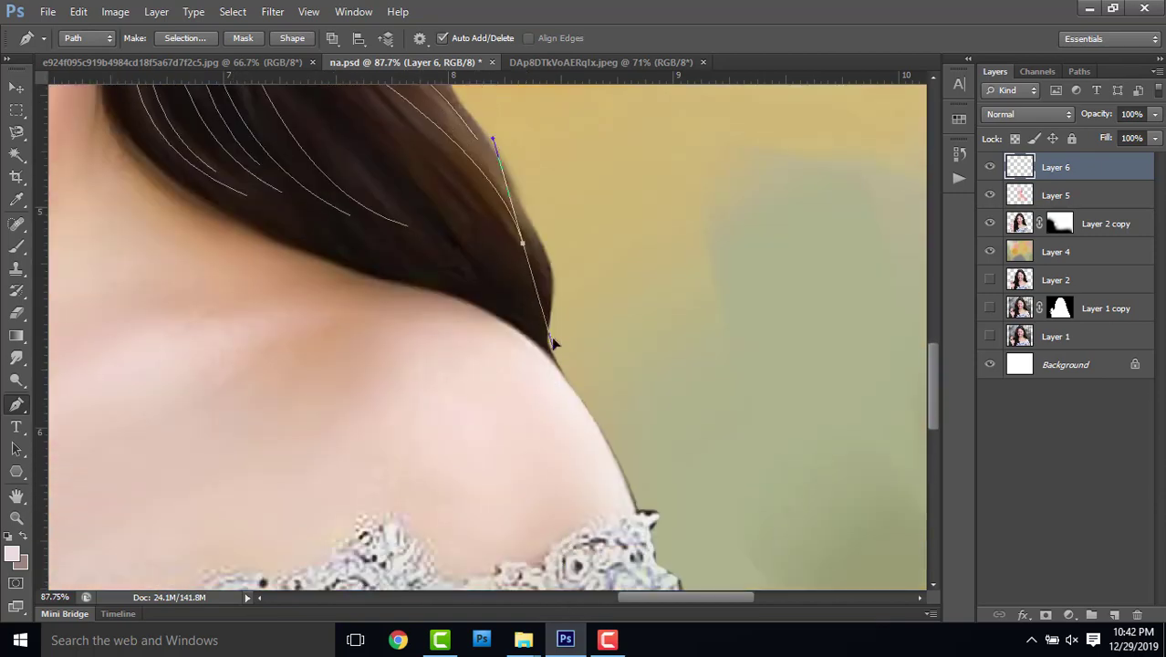
left_click_drag(551, 336, 571, 326)
- Stroke the selected right-side hair paths with the brush on Layer 6, then hide the path outlines
scroll(560, 311, "down", 3)
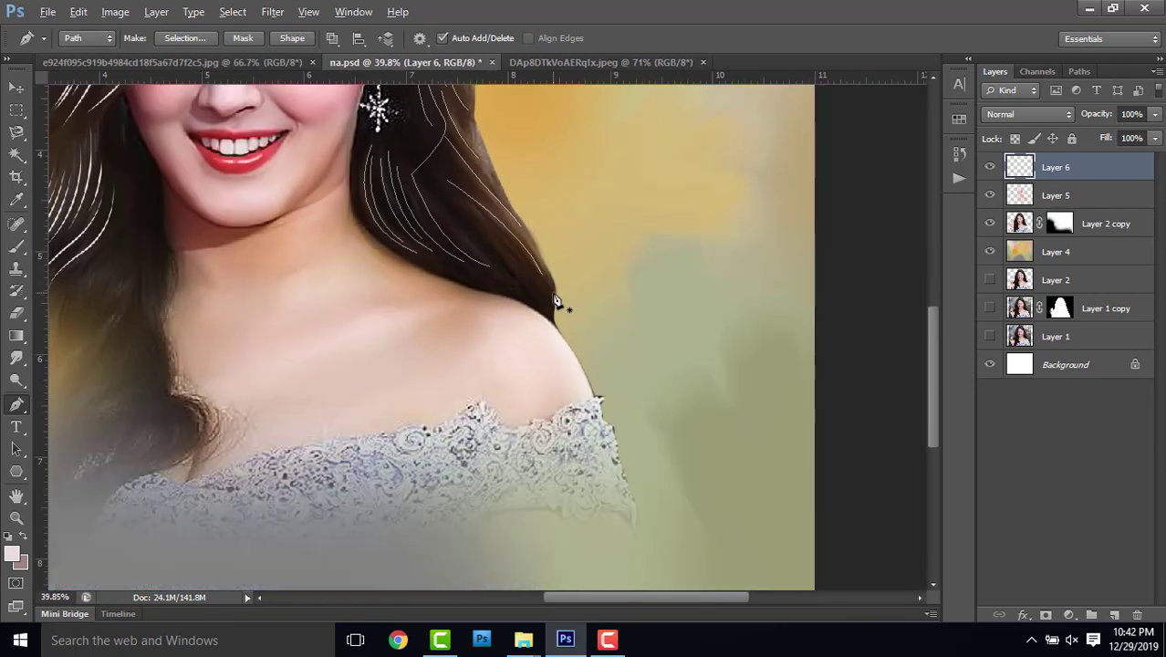
scroll(559, 292, "up", 1)
scroll(554, 265, "up", 1)
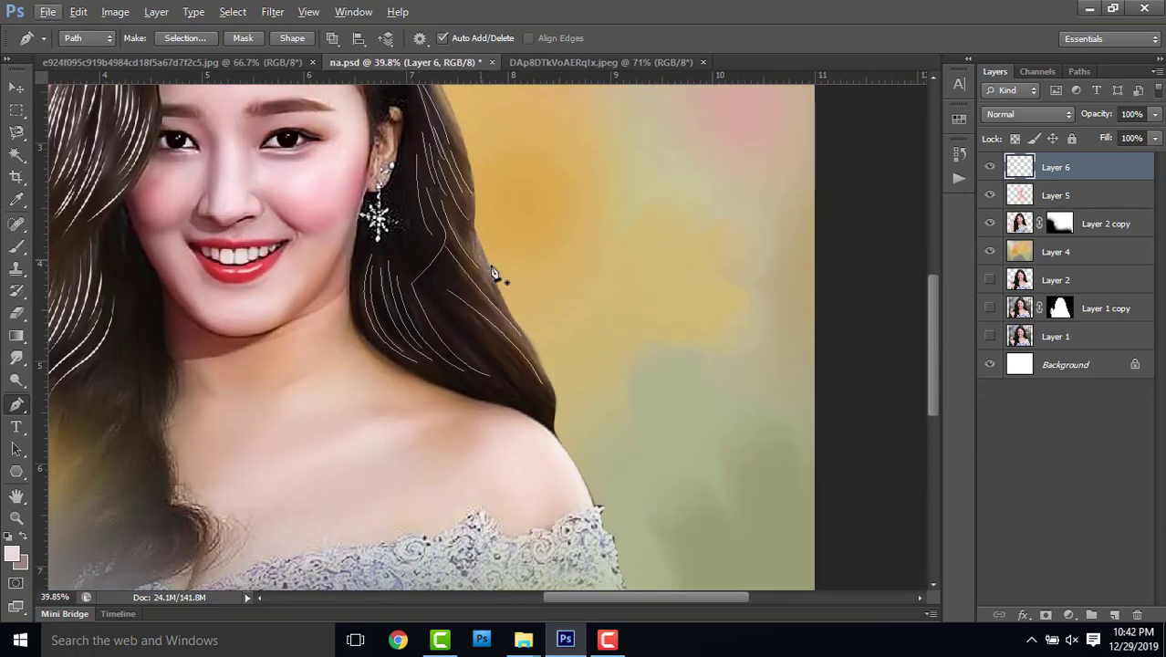
scroll(476, 229, "down", 2)
scroll(498, 233, "up", 1)
scroll(501, 233, "up", 1)
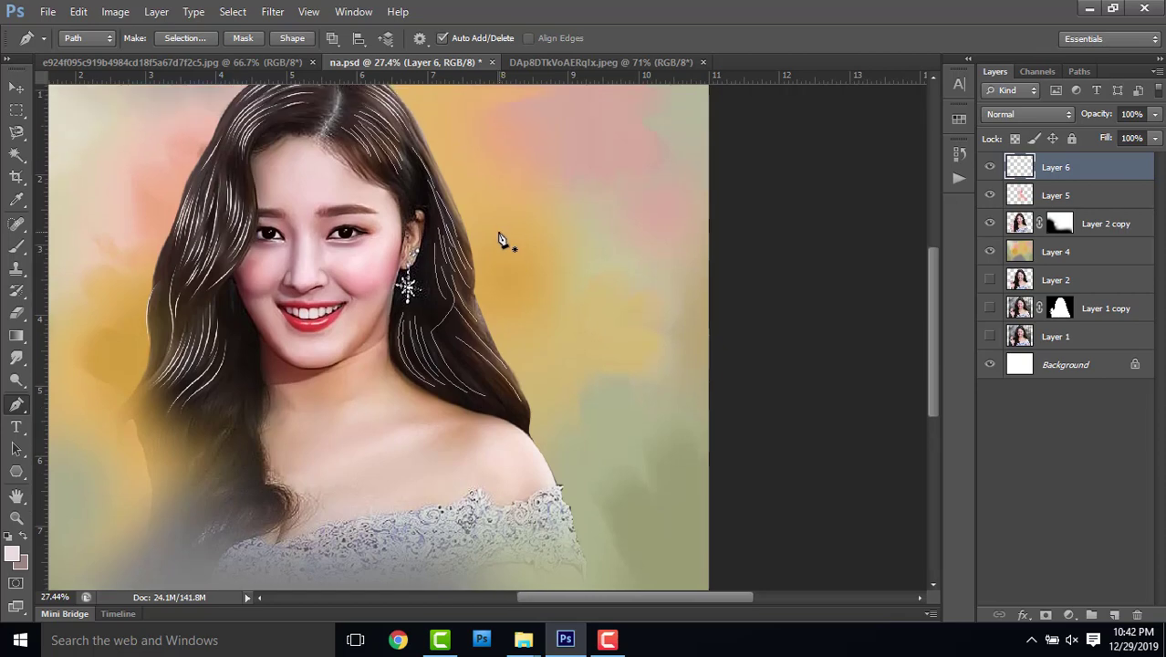
scroll(409, 209, "down", 1)
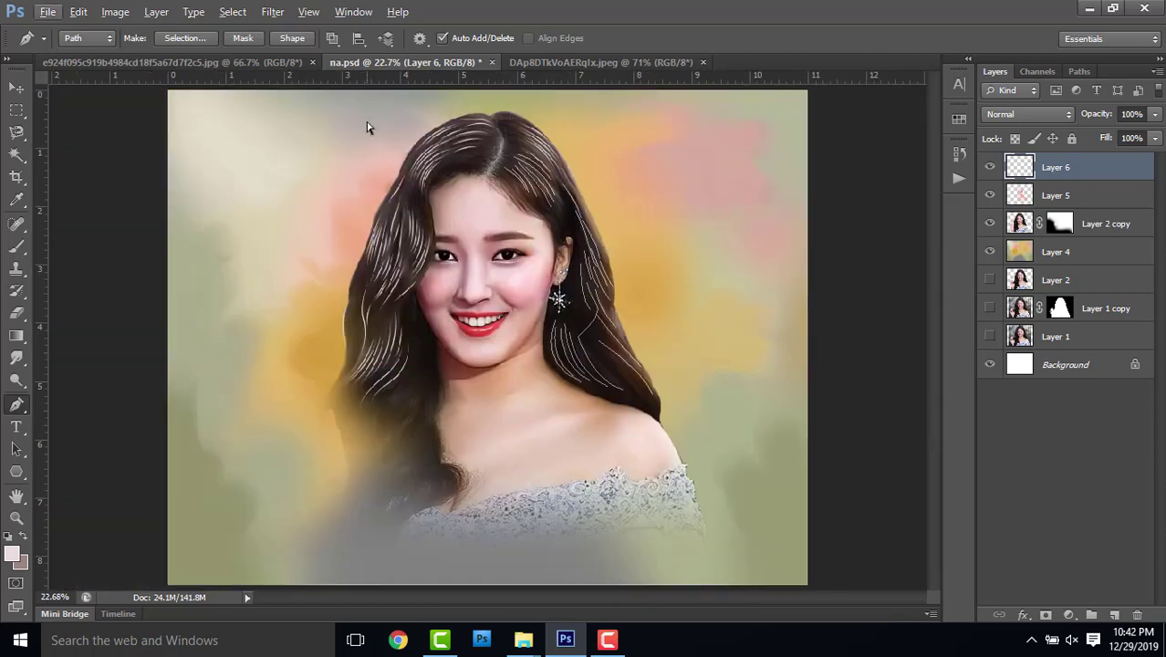
left_click_drag(336, 105, 737, 497)
right_click(682, 275)
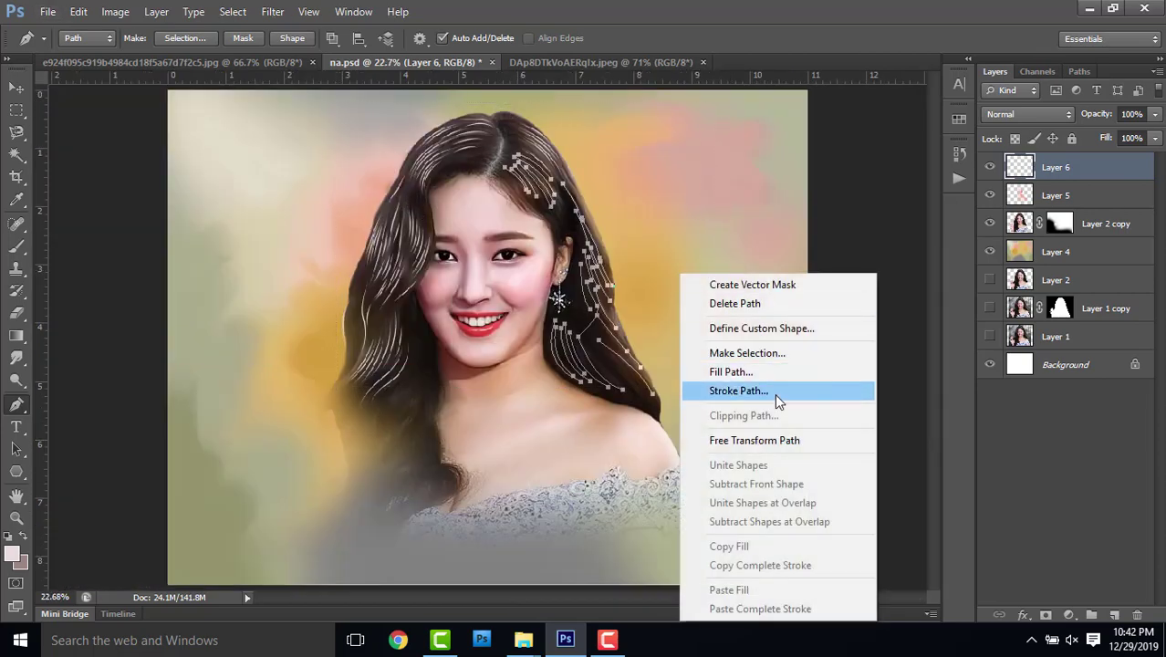
left_click(775, 391)
left_click(693, 217)
key("Return")
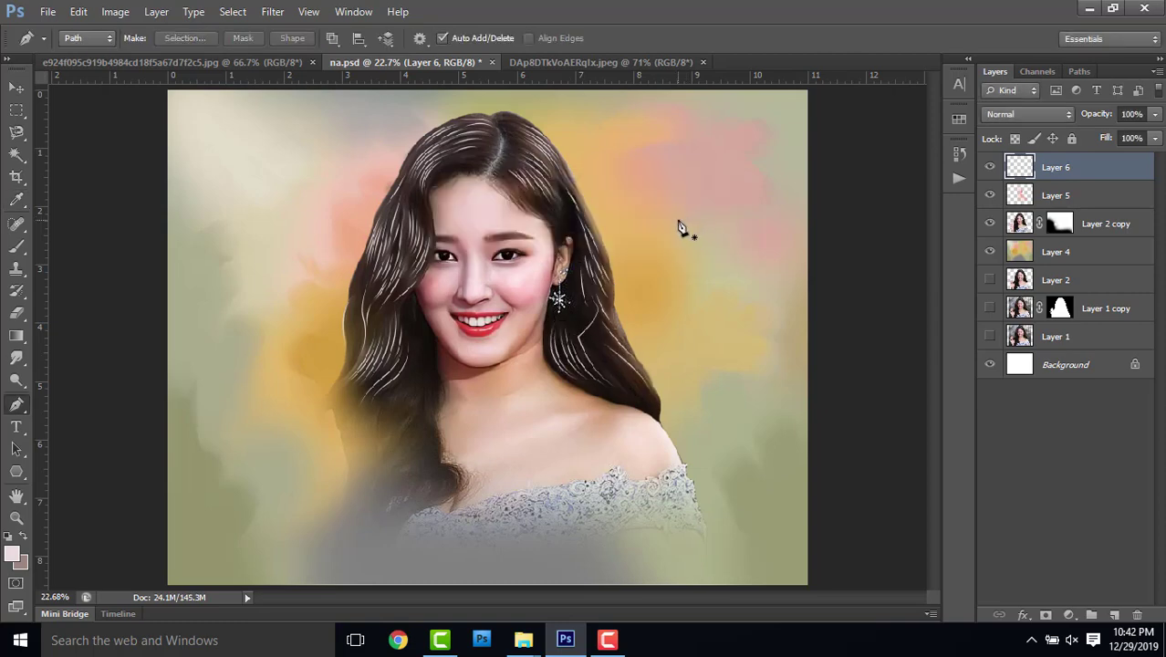
- Pick the Eraser tool to begin cleaning up the strokes
scroll(680, 228, "up", 3)
scroll(666, 217, "up", 2)
scroll(664, 214, "down", 1)
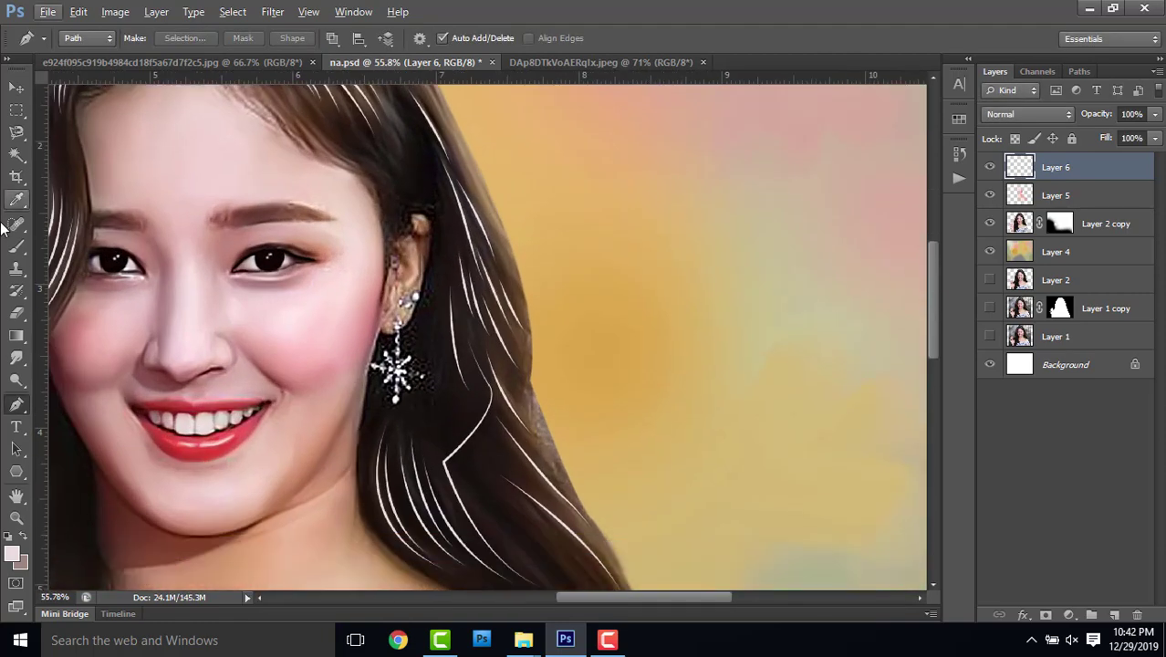
left_click(17, 314)
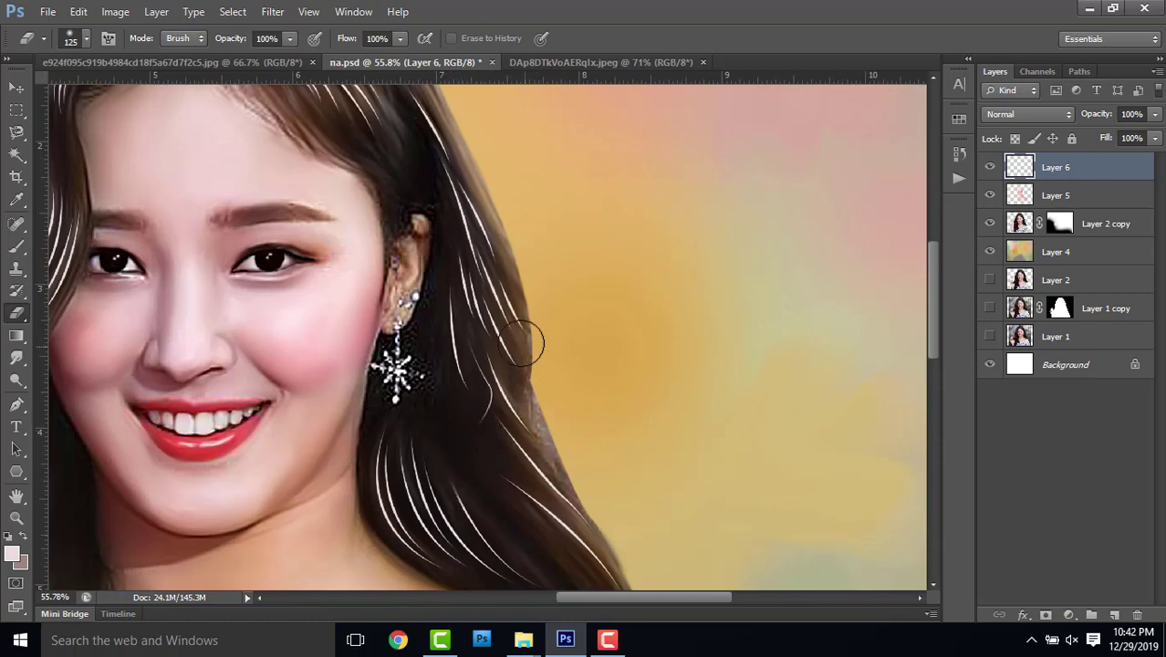
- Make Layer 2 copy active and choose the Burn Tool from the Dodge flyout
scroll(482, 321, "down", 2)
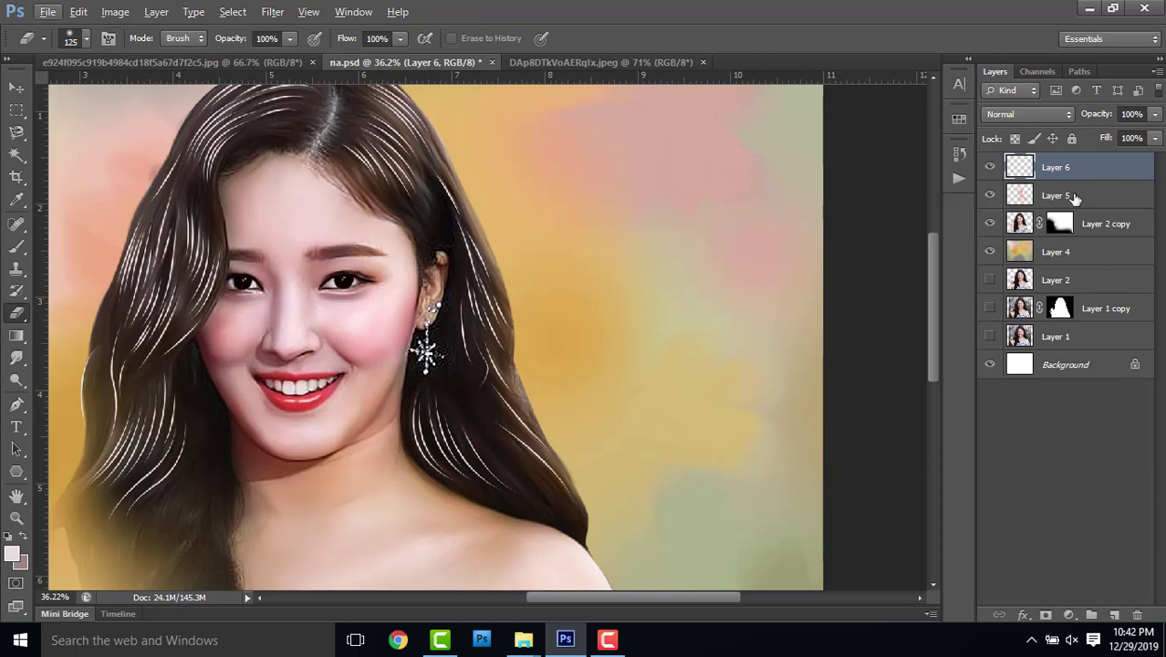
left_click(1094, 230)
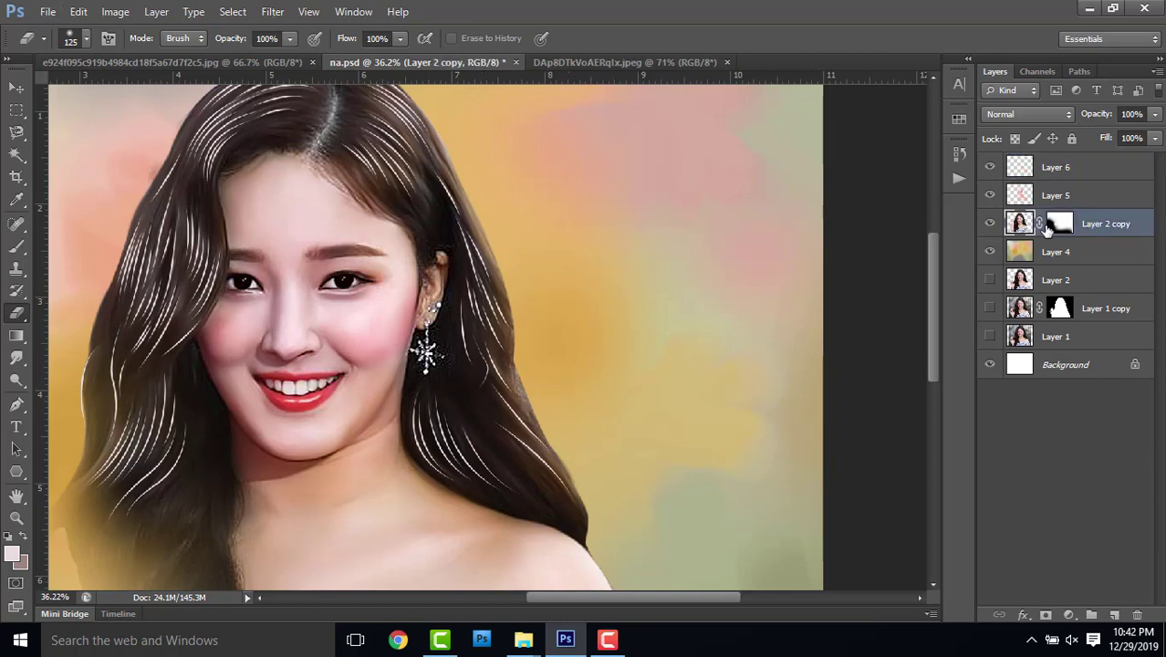
left_click(21, 381)
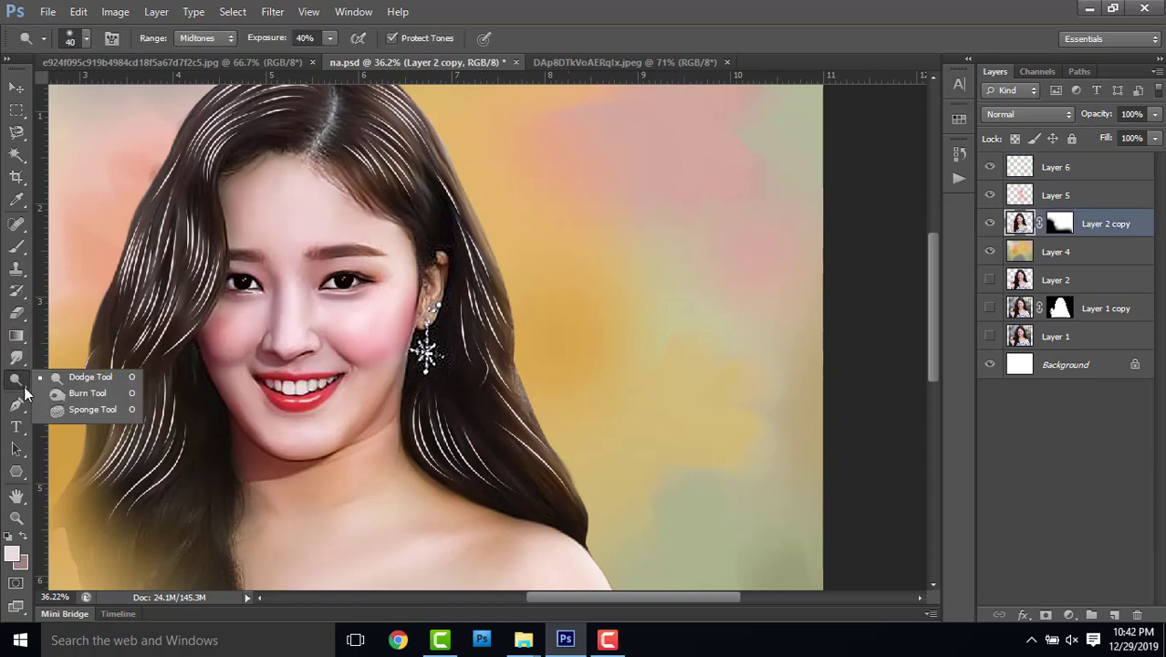
left_click(89, 393)
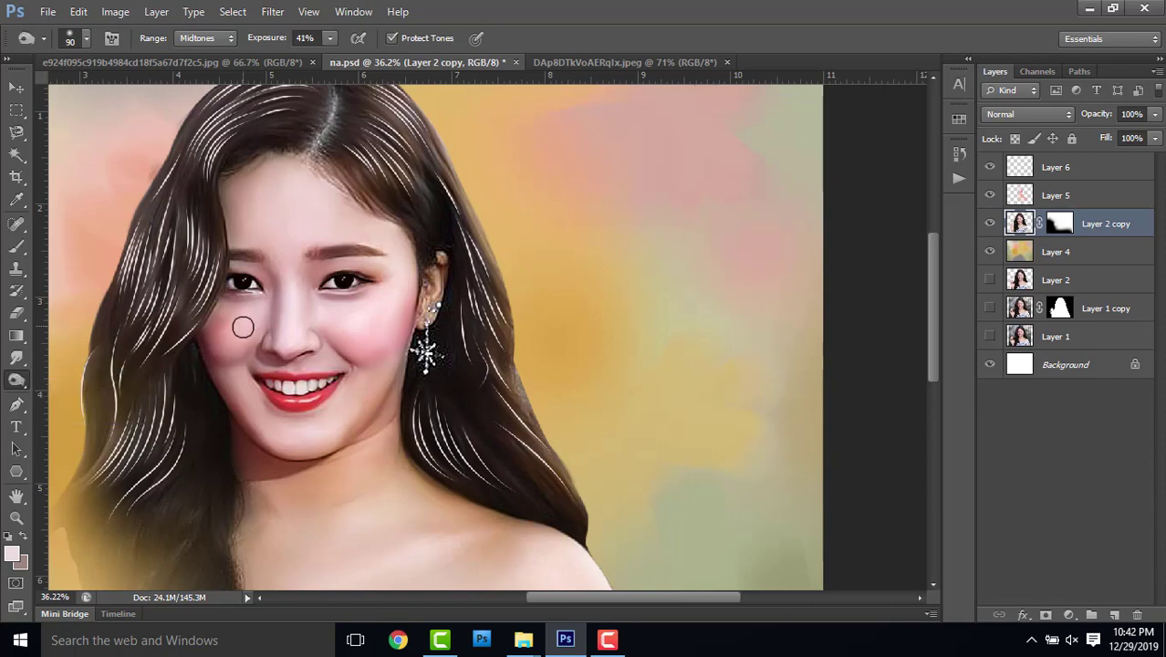
- Size the Burn brush with the bracket keys, enlarging it and then trimming it back slightly
key("bracketright")
key("bracketright")
key("bracketright")
scroll(243, 322, "down", 1)
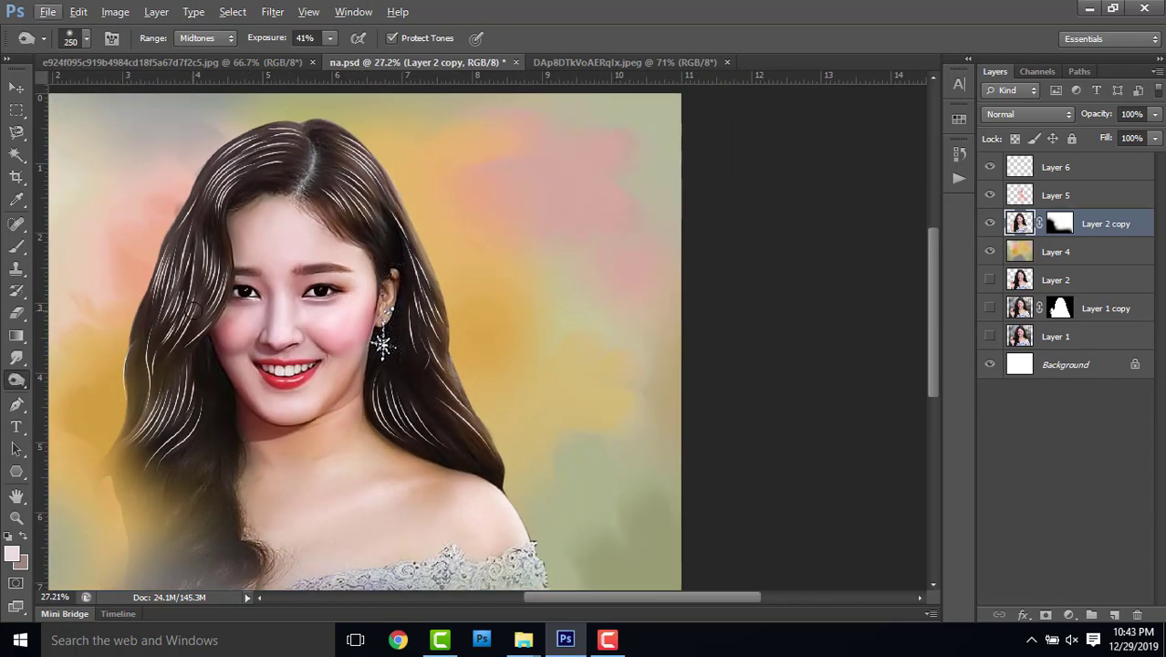
key("bracketright")
key("bracketright")
key("bracketright")
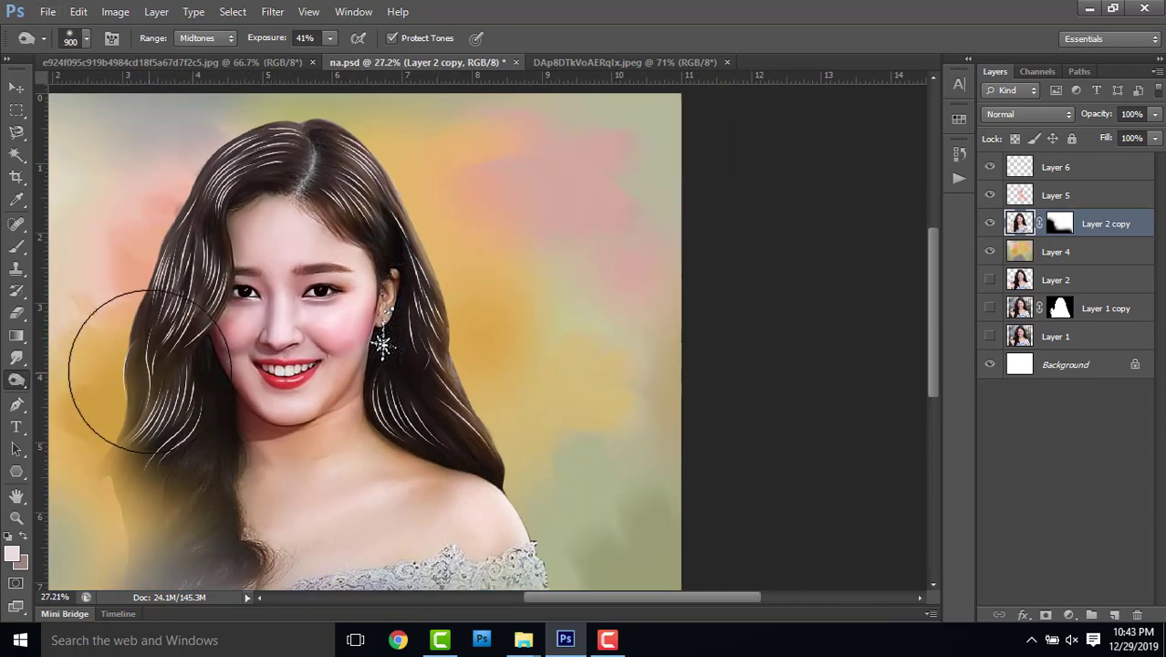
key("bracketleft")
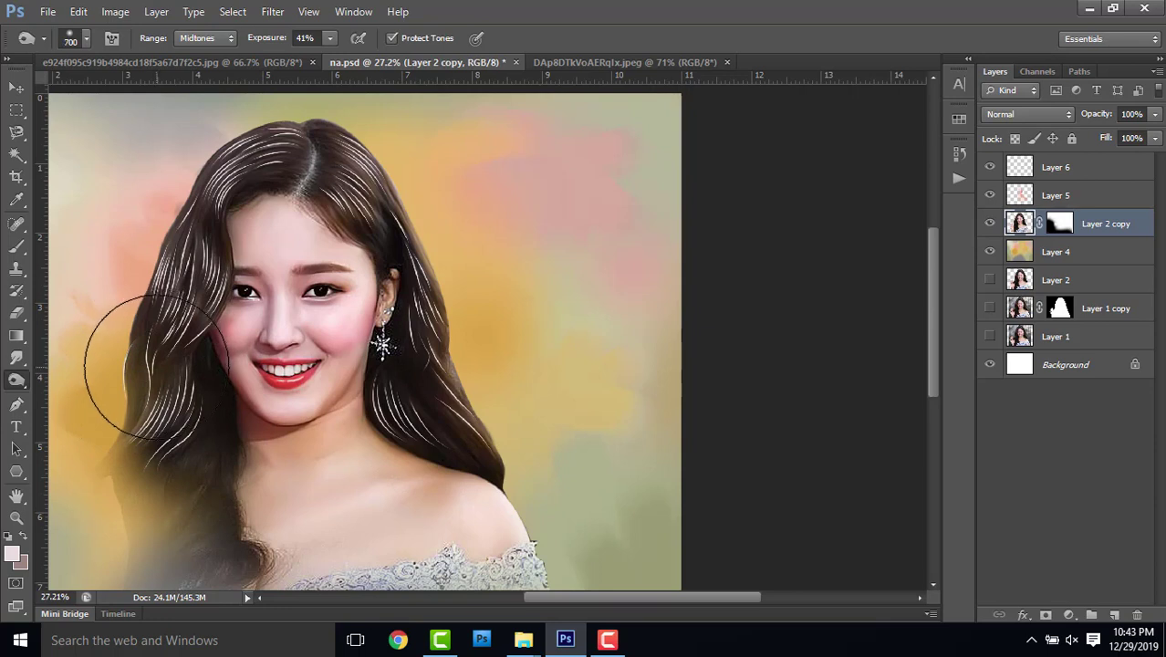
key("bracketleft")
key("bracketleft")
key("bracketleft")
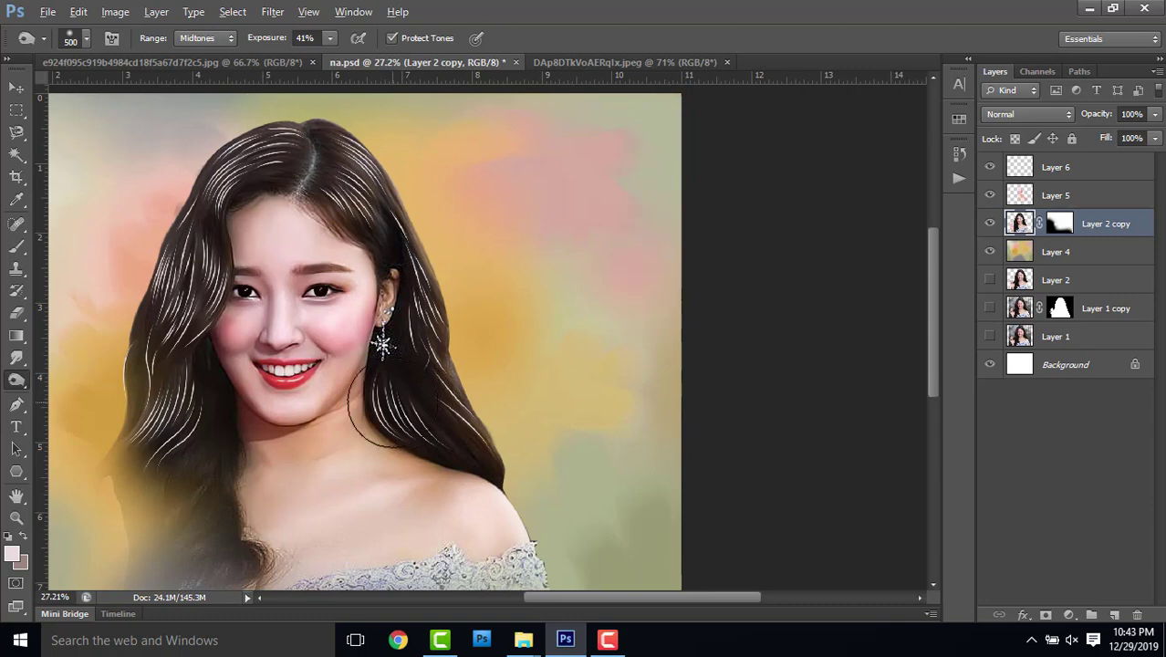
scroll(382, 395, "up", 3)
- Select Layer 6 and lower its opacity to 21% so the white strands stay faint
key("v")
left_click(1063, 169)
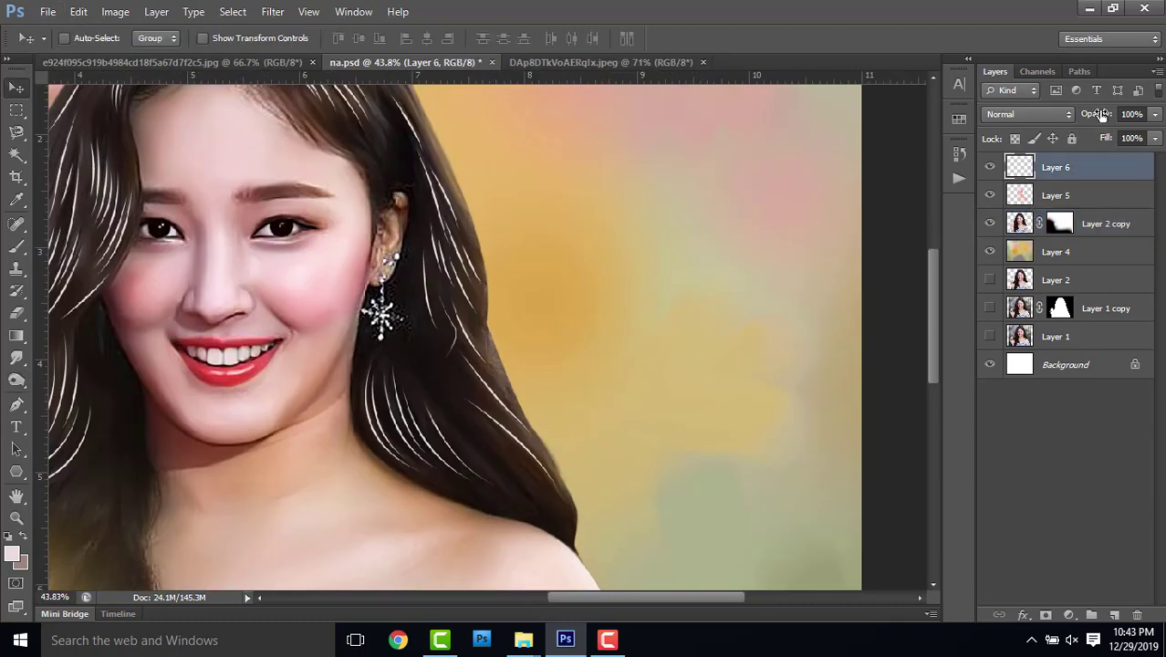
key("0")
key("0")
key("2")
key("2")
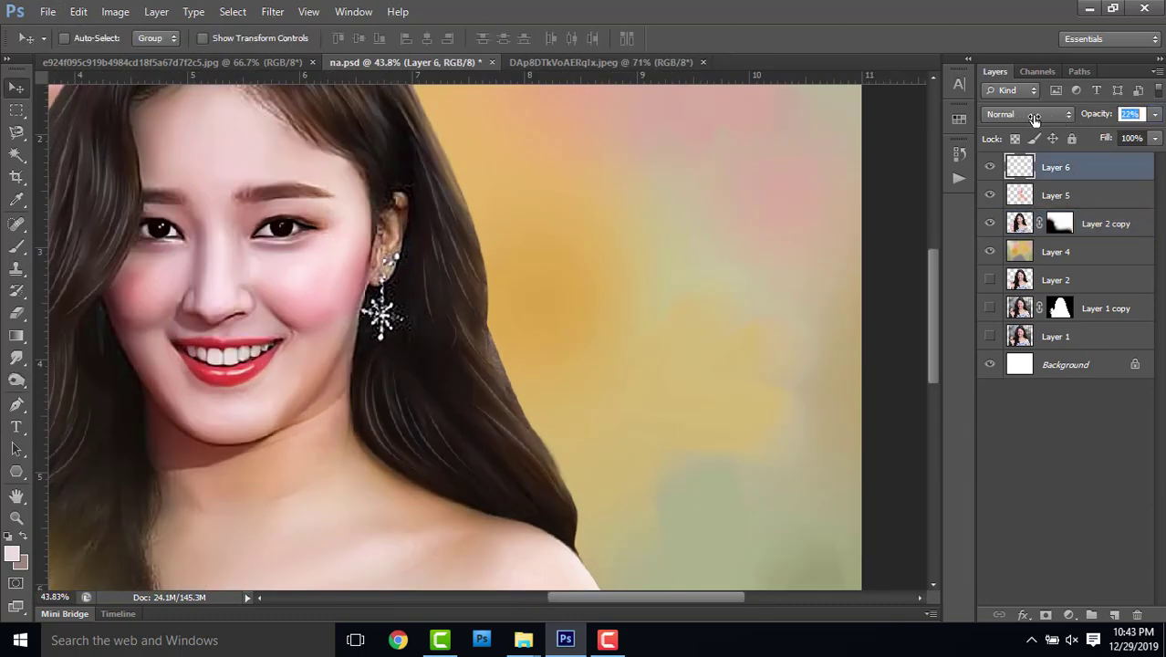
key("1")
key("3")
left_click_drag(567, 228, 694, 272)
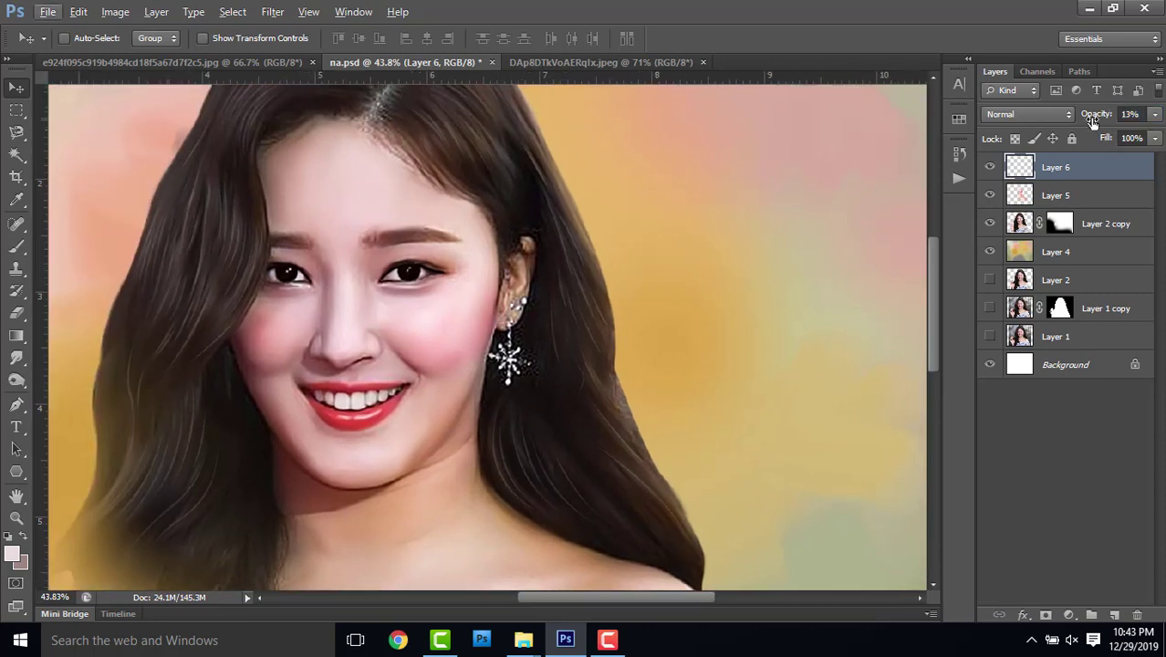
left_click(1098, 119)
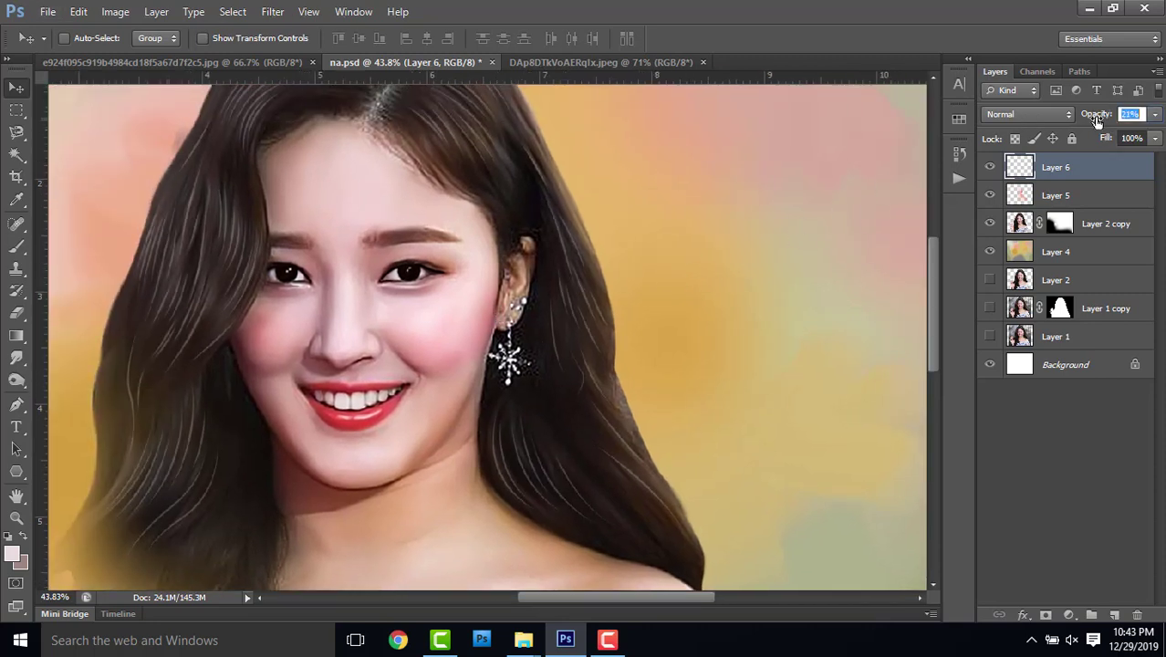
scroll(496, 283, "down", 2)
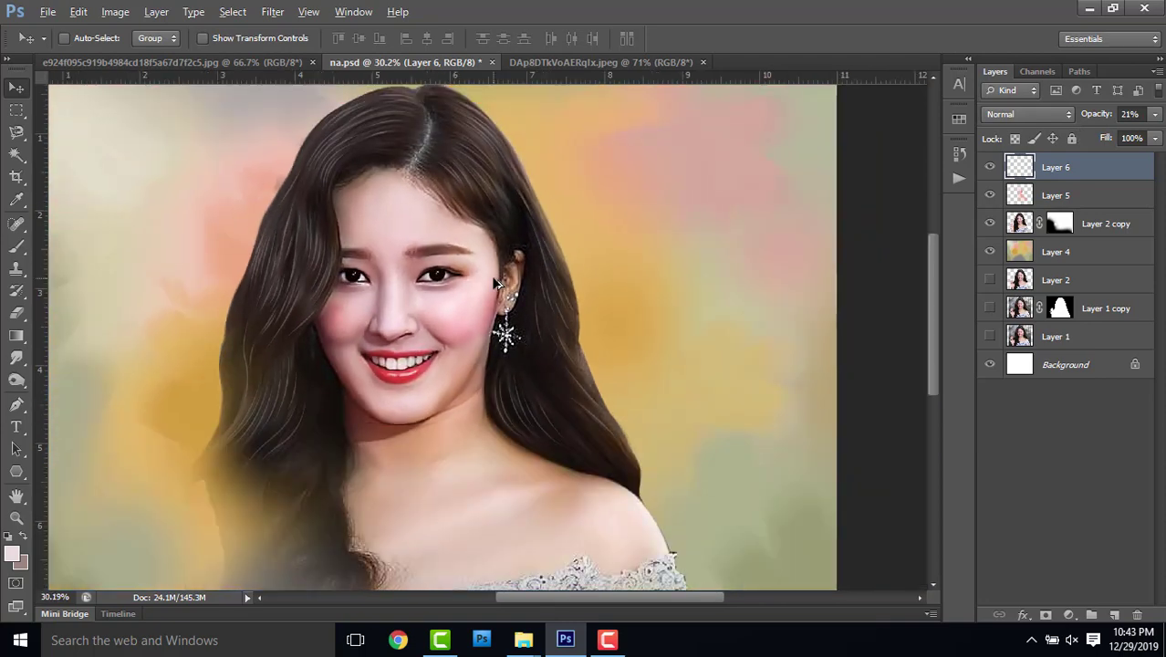
scroll(495, 283, "down", 1)
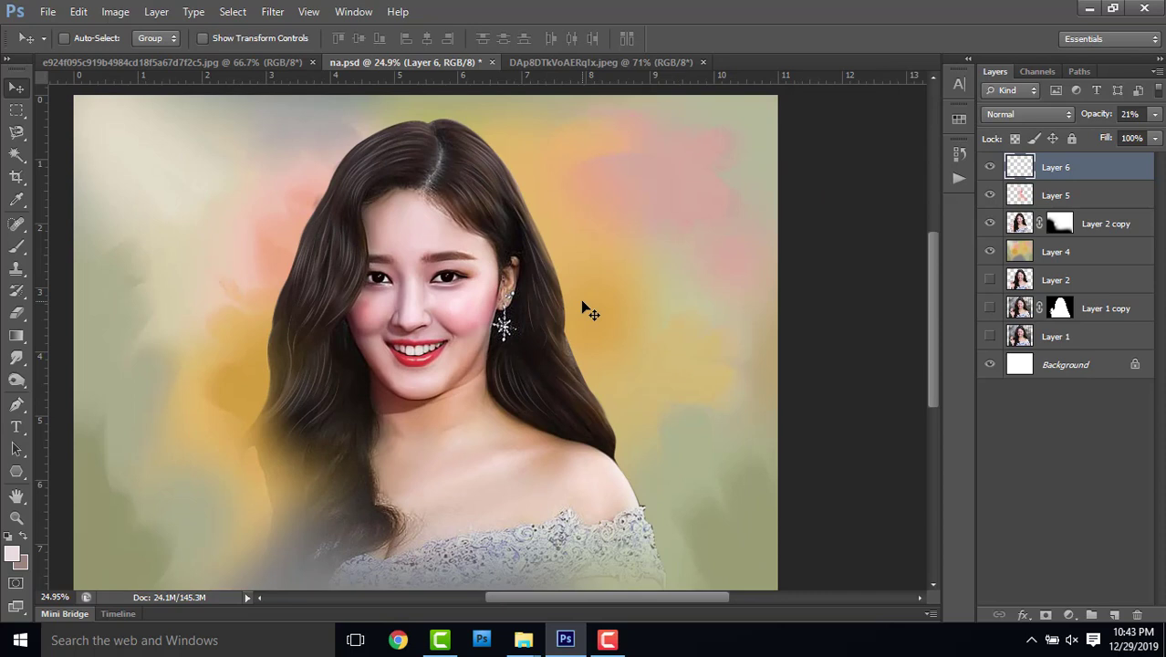
- Apply Layer 2 copy's mask permanently, then try one Smudge stroke on the hair and undo it
right_click(1059, 226)
left_click(1031, 274)
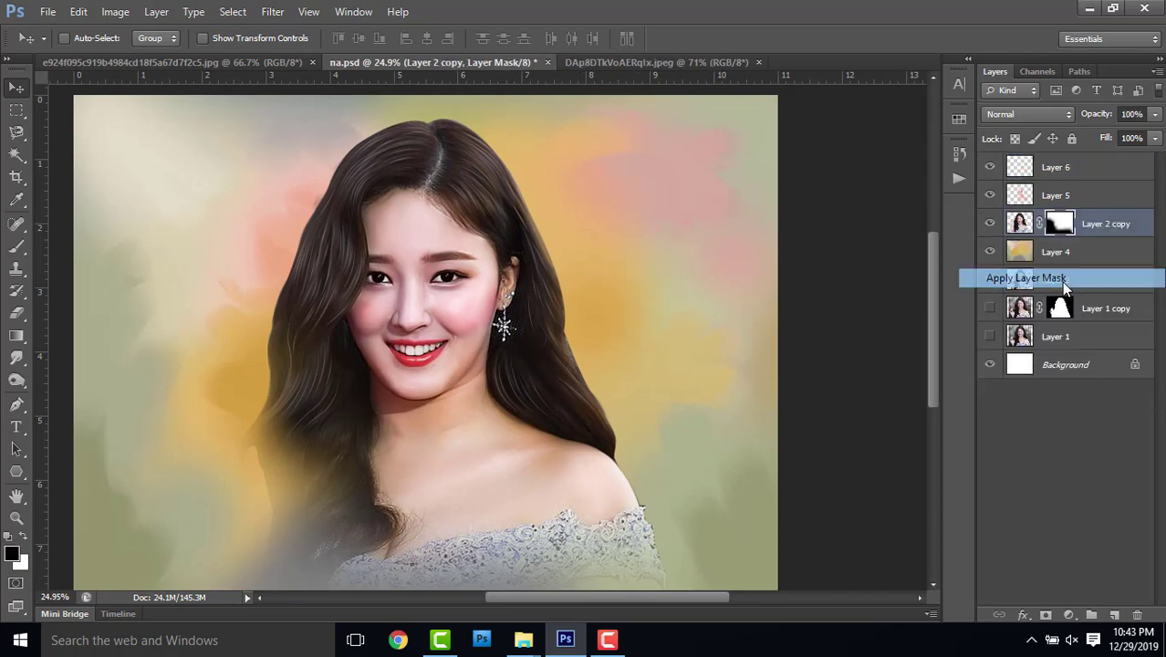
left_click(16, 360)
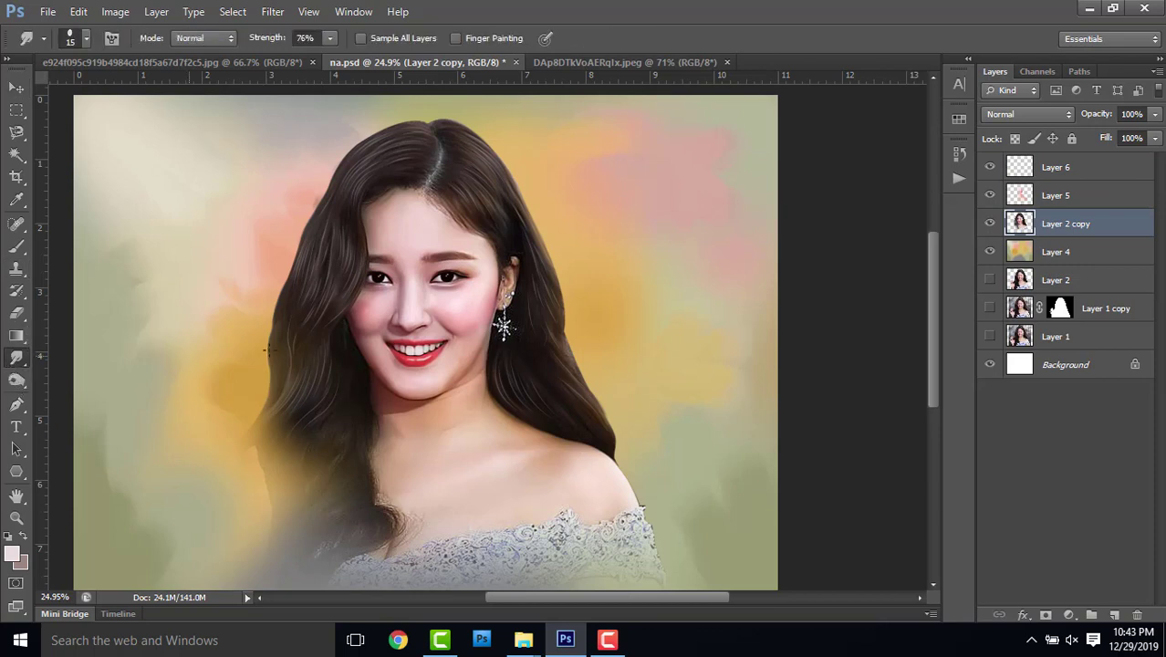
scroll(335, 370, "down", 3)
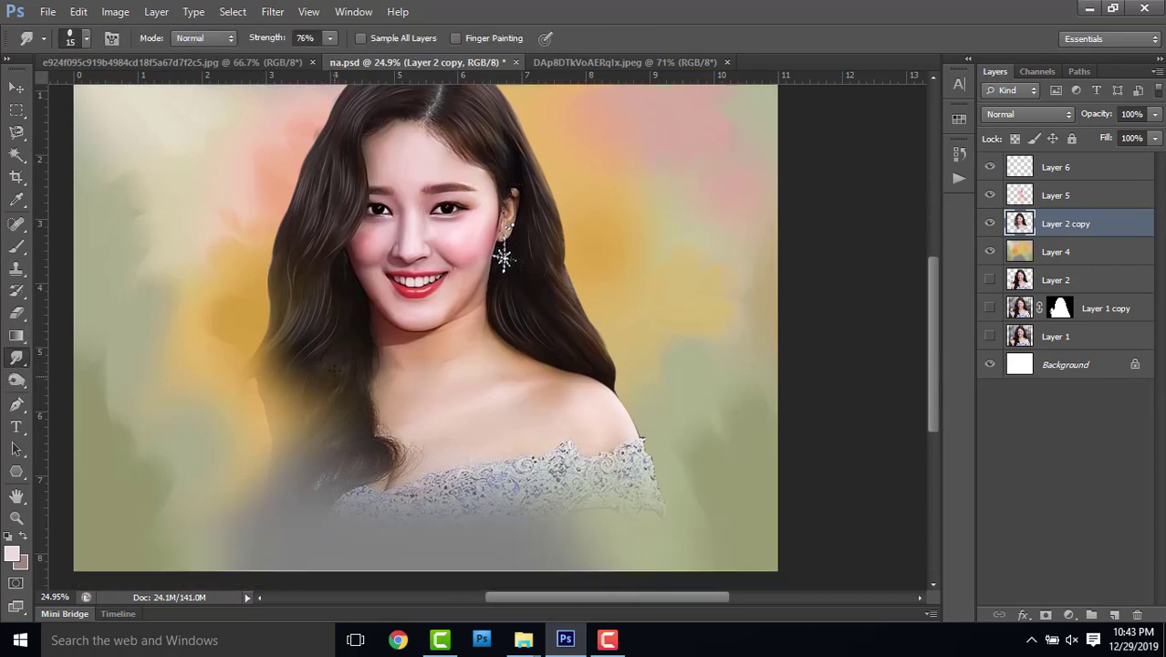
left_click_drag(274, 347, 225, 393)
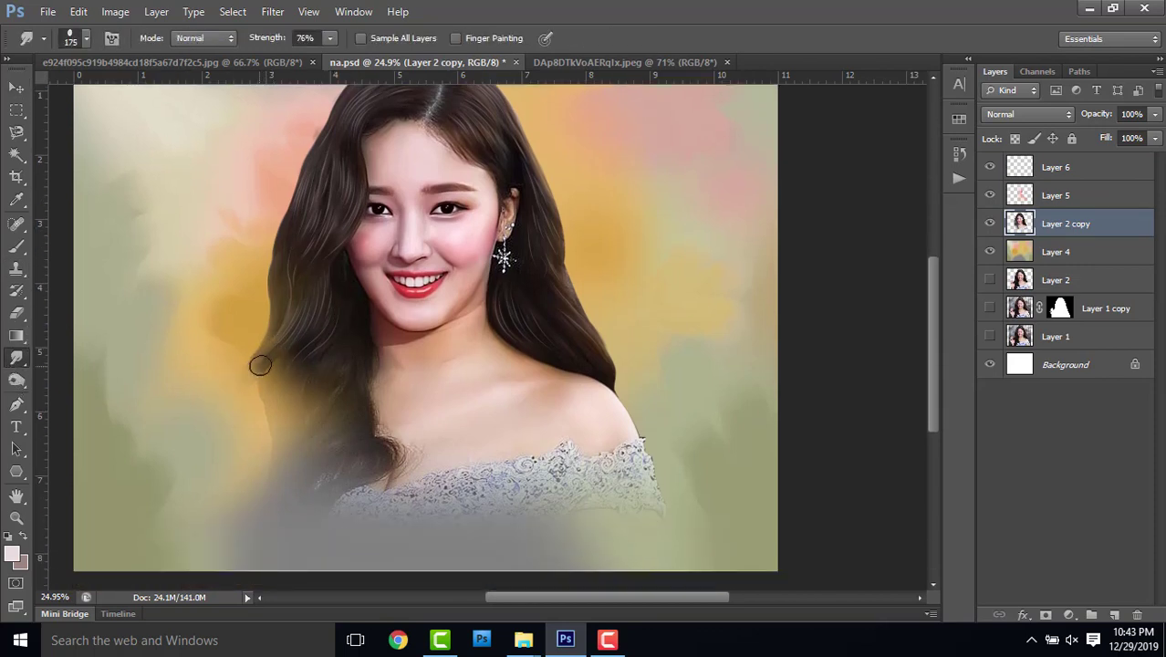
key("ctrl+z")
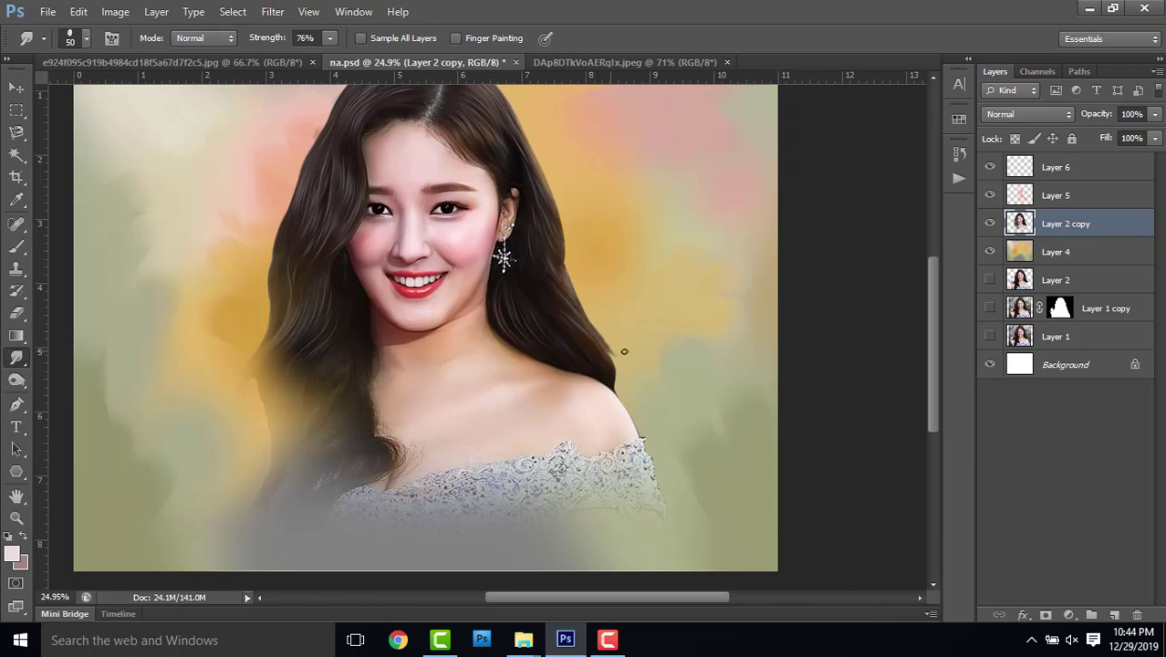
- Compare against the original reference photo, then return to na.psd
scroll(577, 219, "up", 3)
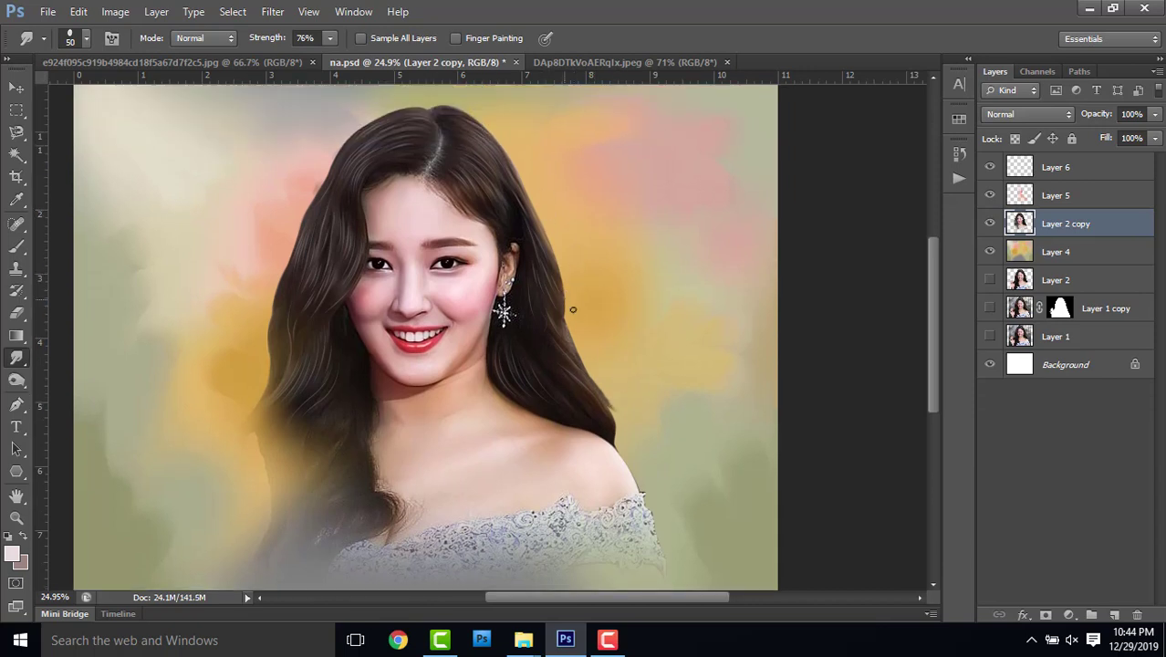
left_click(235, 65)
left_click(426, 65)
- Load the 65 brush preset for the Smudge tool and enlarge it to 300
left_click(86, 44)
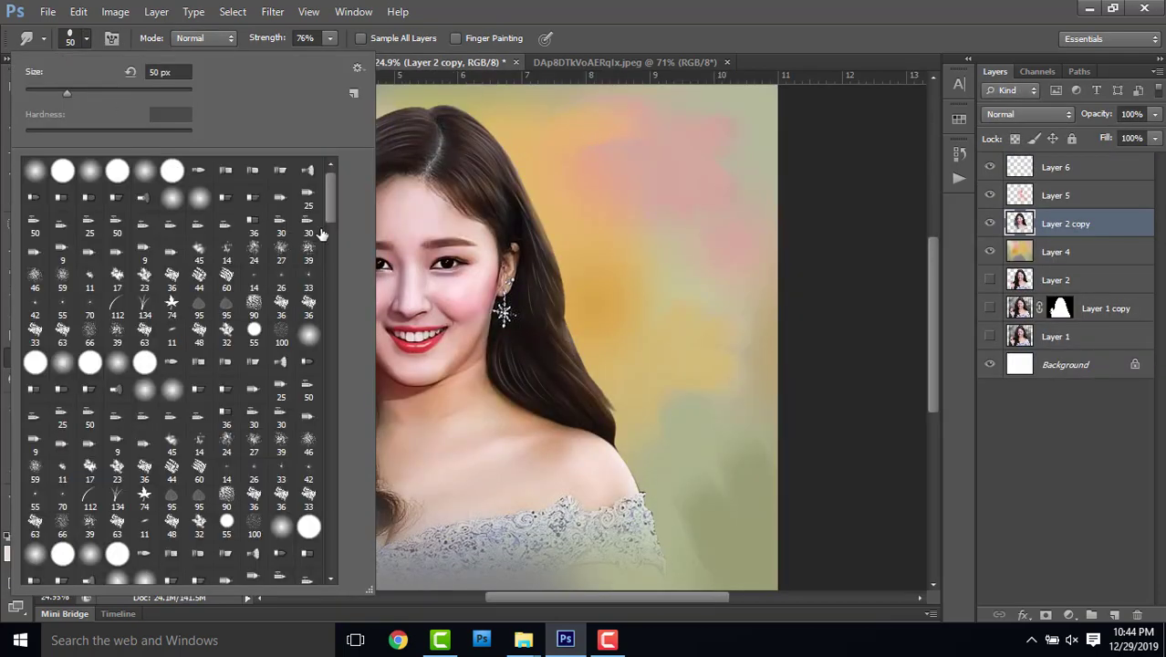
scroll(334, 290, "down", 3)
left_click_drag(330, 283, 342, 566)
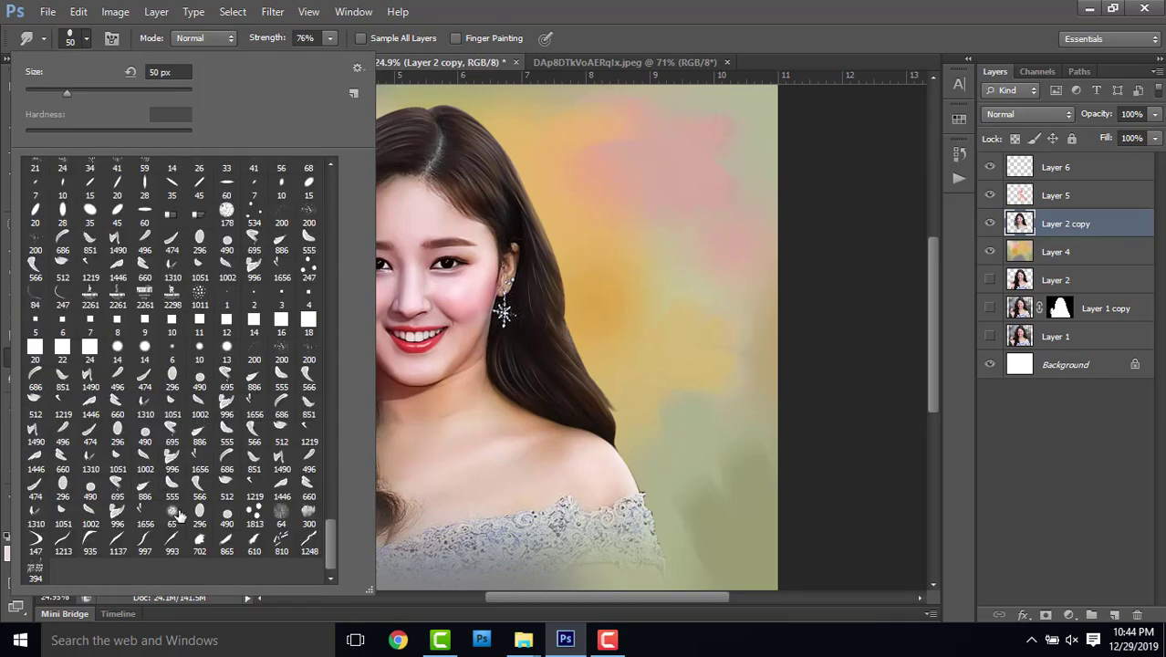
left_click(175, 513)
left_click(648, 374)
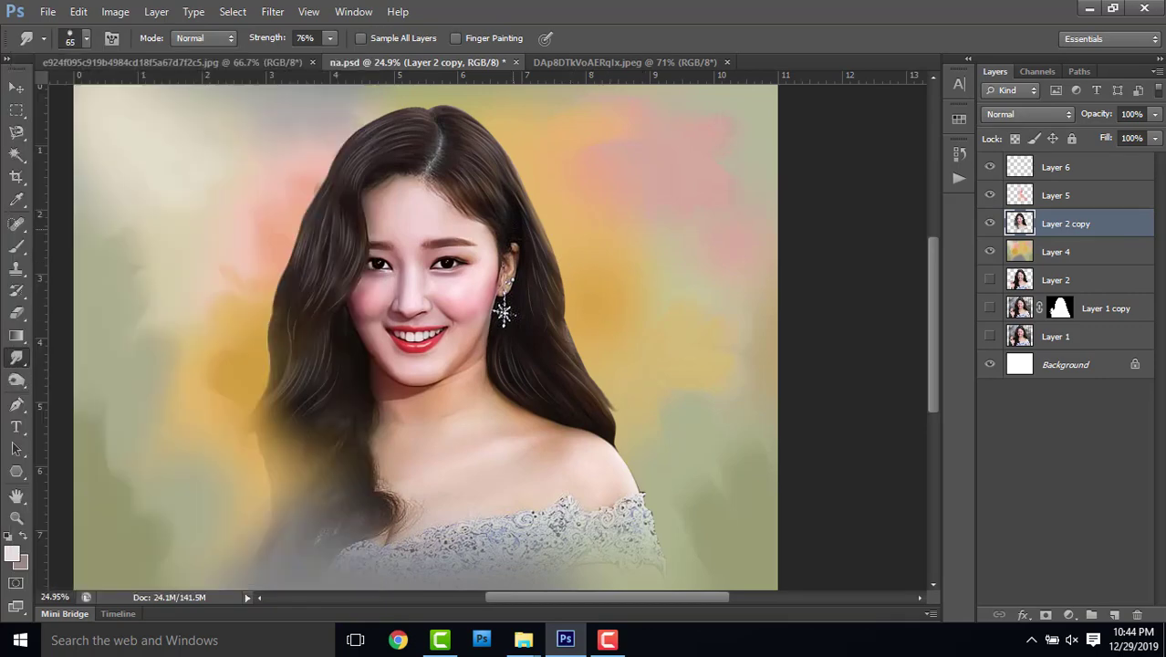
scroll(141, 237, "down", 3)
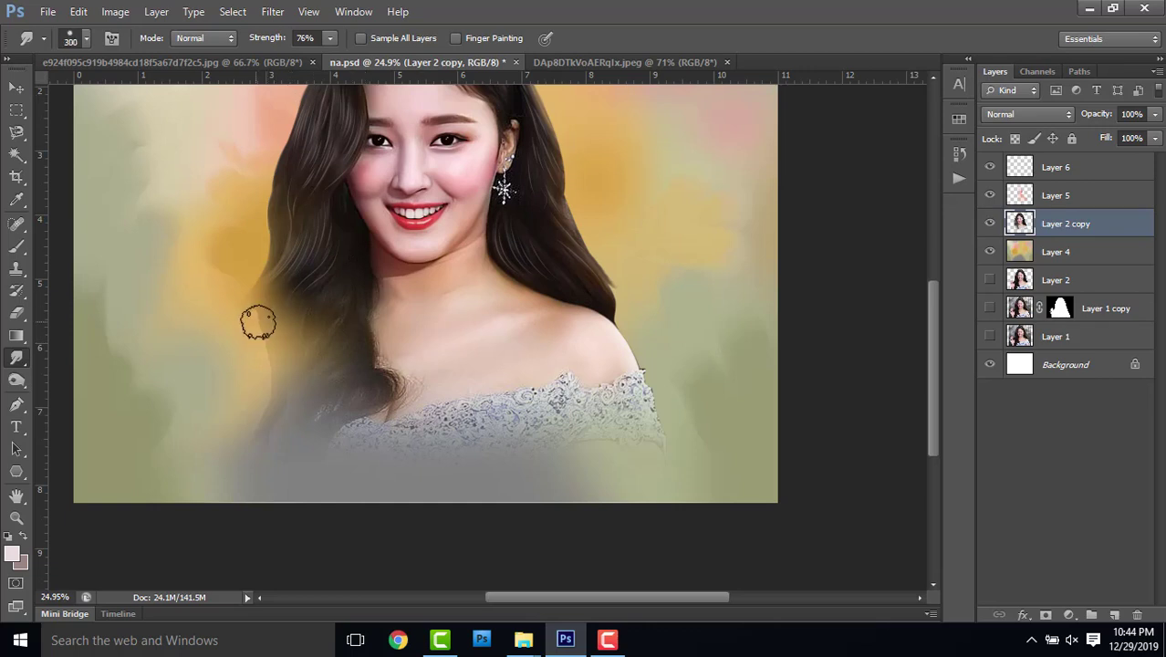
key("bracketright")
key("bracketright")
key("bracketright")
- Smear the lower-left hair edge down into the background, undoing strokes that go wrong
left_click_drag(251, 352, 239, 417)
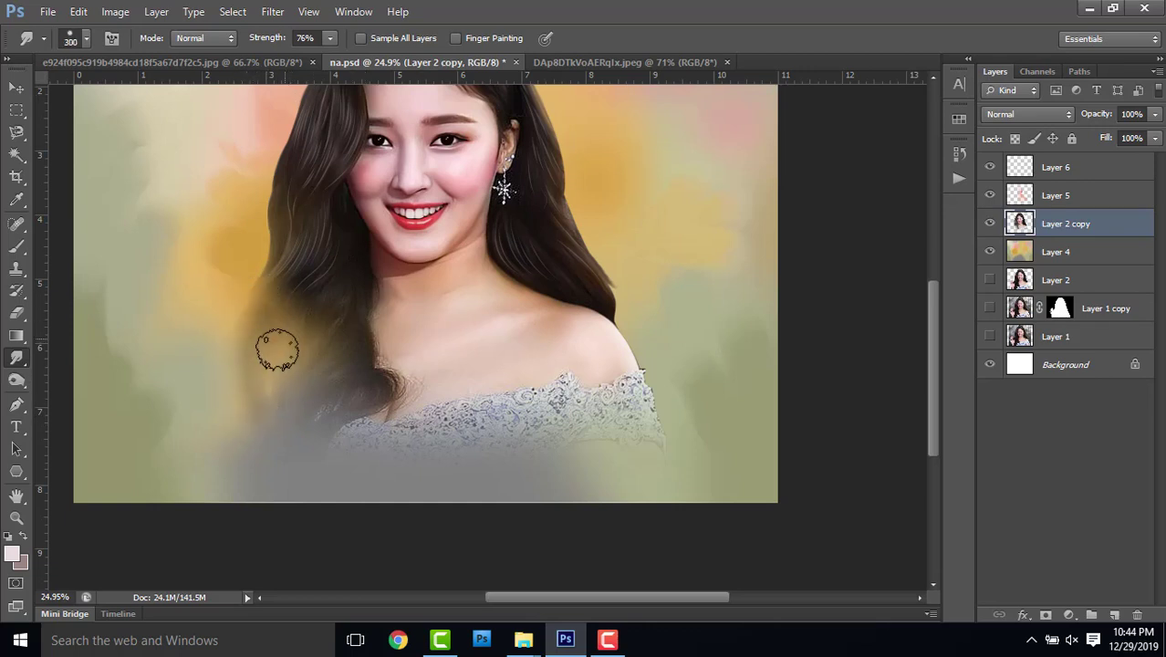
left_click_drag(279, 338, 268, 421)
left_click_drag(317, 321, 260, 424)
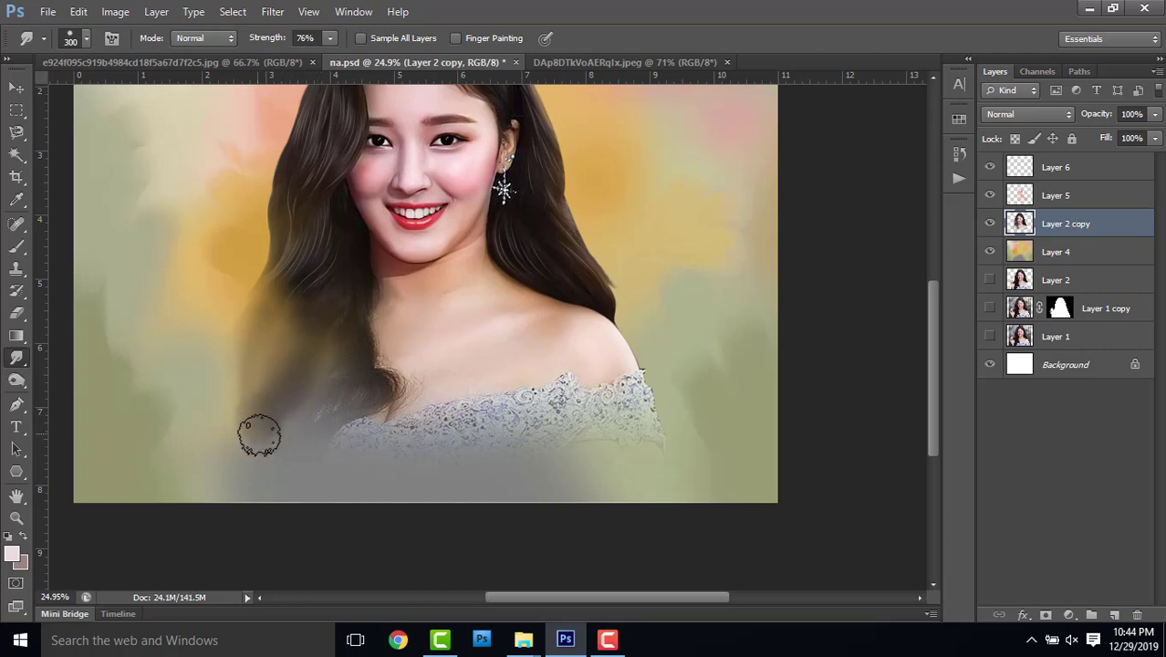
key("ctrl+z")
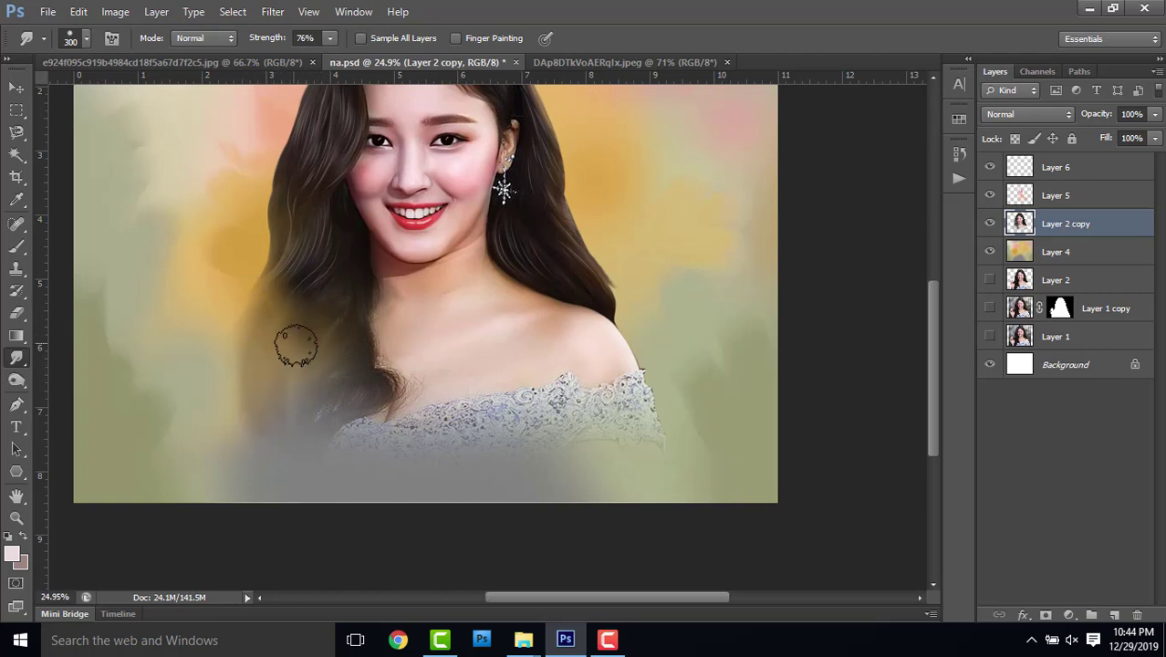
left_click_drag(247, 372, 239, 450)
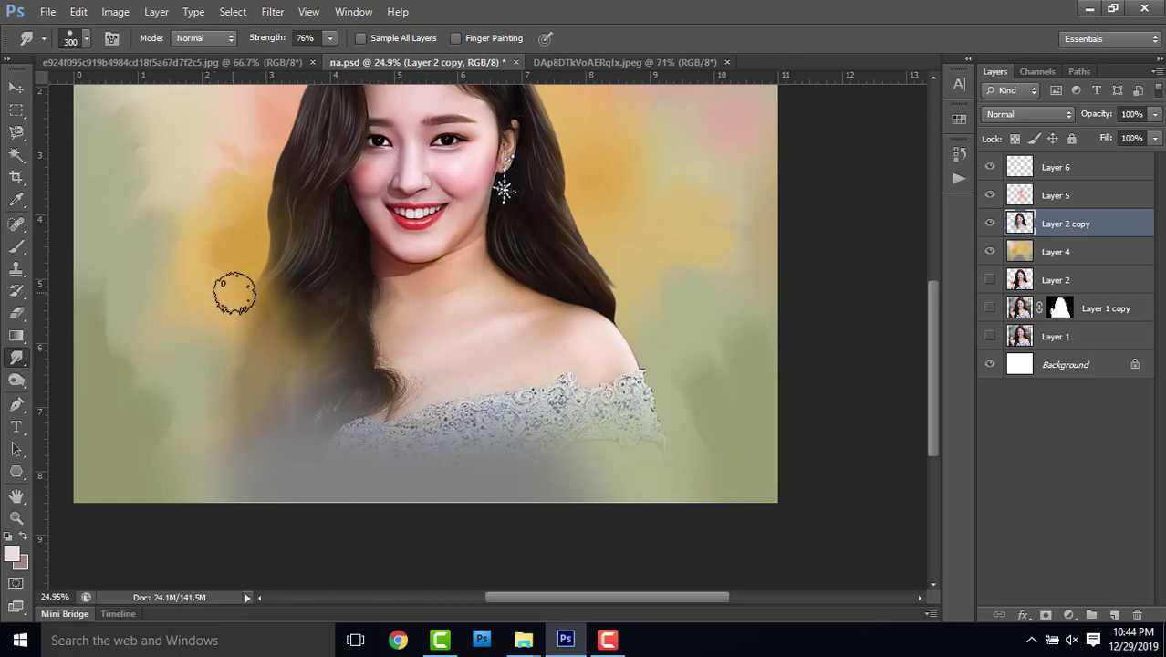
left_click_drag(253, 253, 208, 347)
left_click_drag(234, 293, 223, 365)
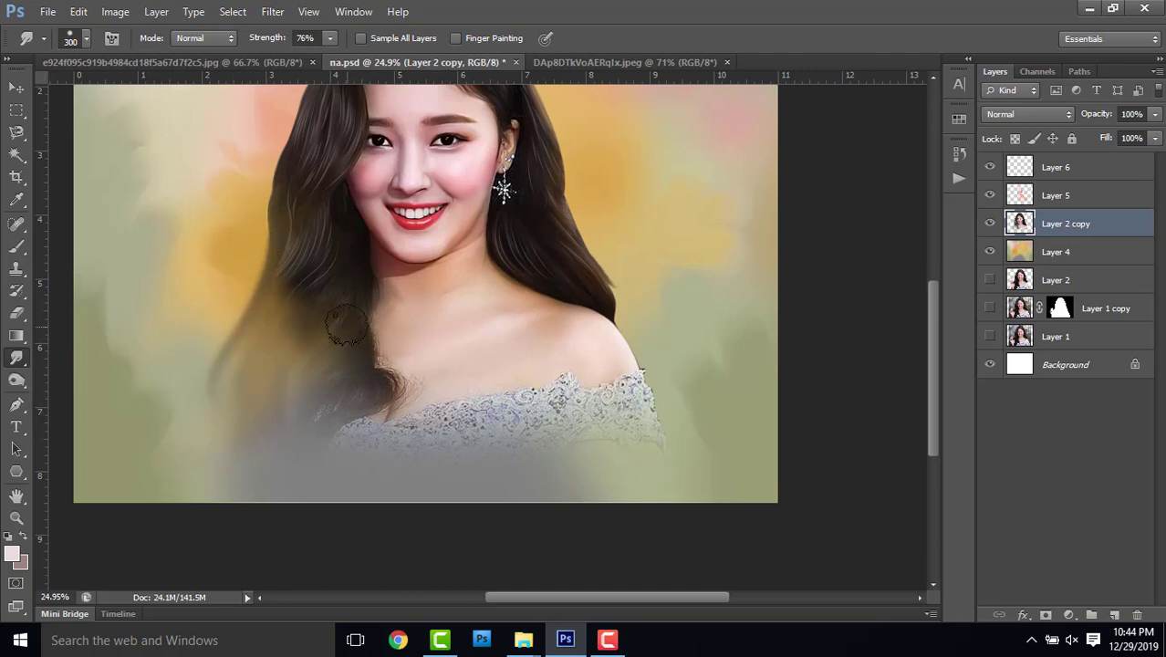
key("ctrl+z")
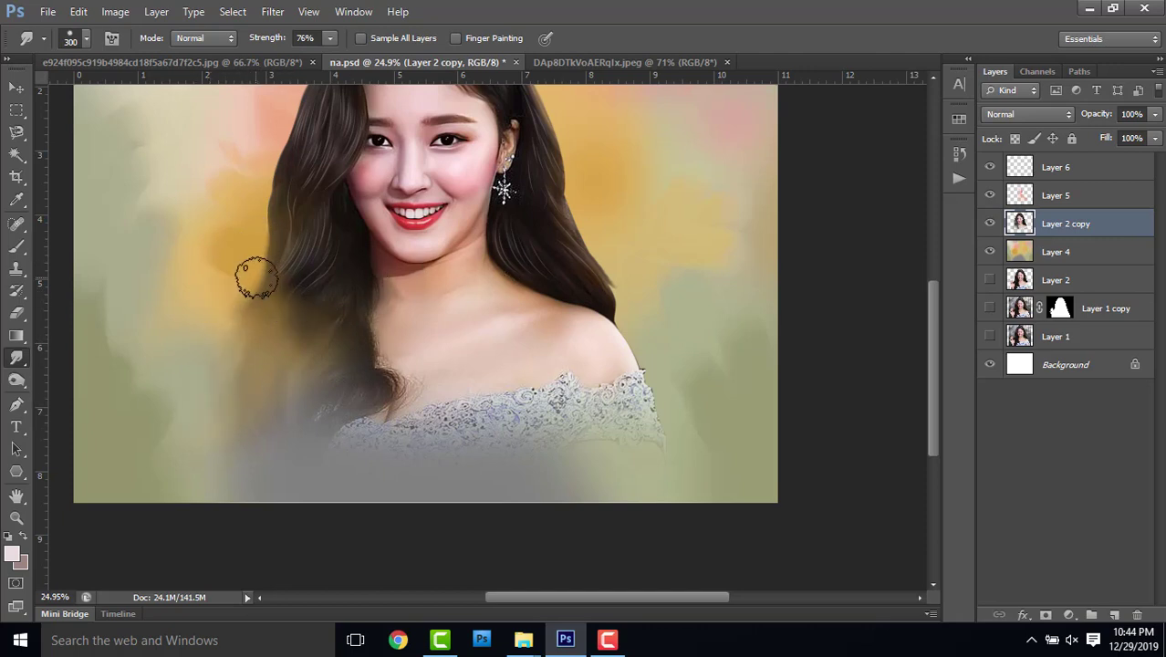
left_click_drag(247, 260, 203, 273)
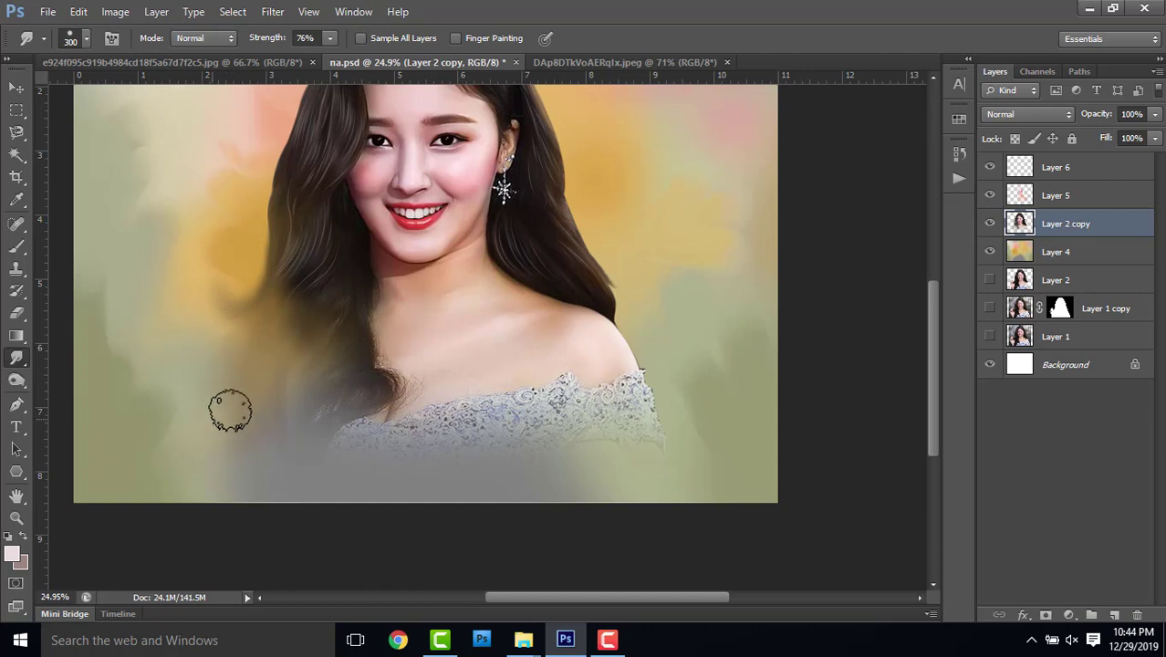
left_click_drag(284, 313, 230, 437)
left_click_drag(299, 358, 281, 469)
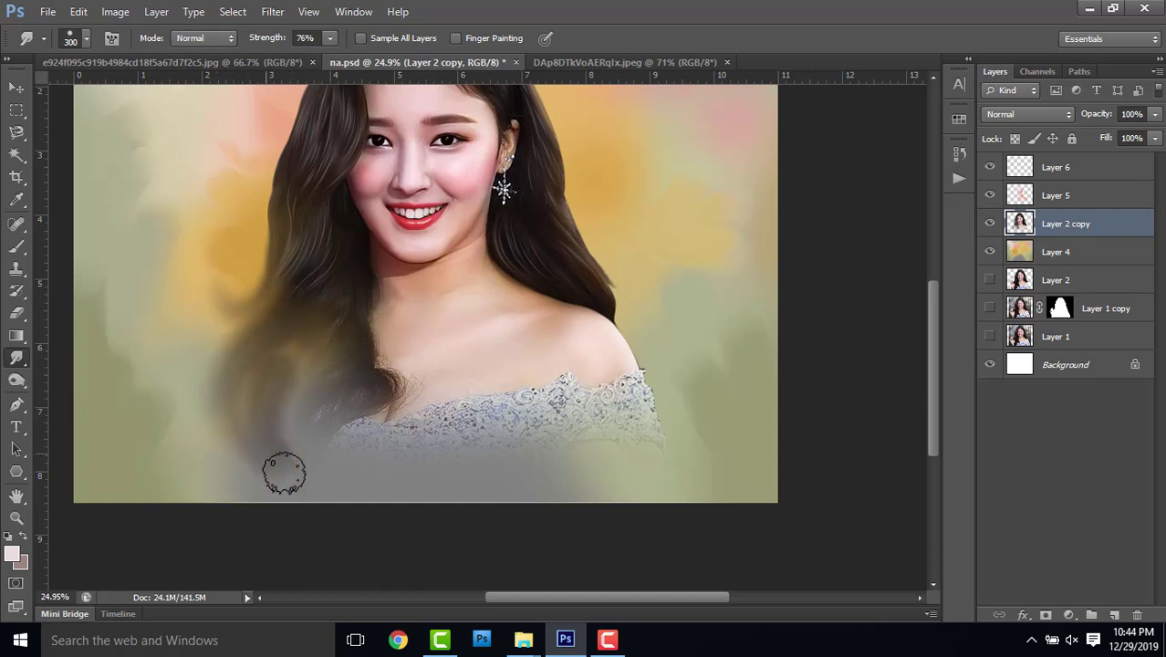
left_click_drag(318, 322, 278, 488)
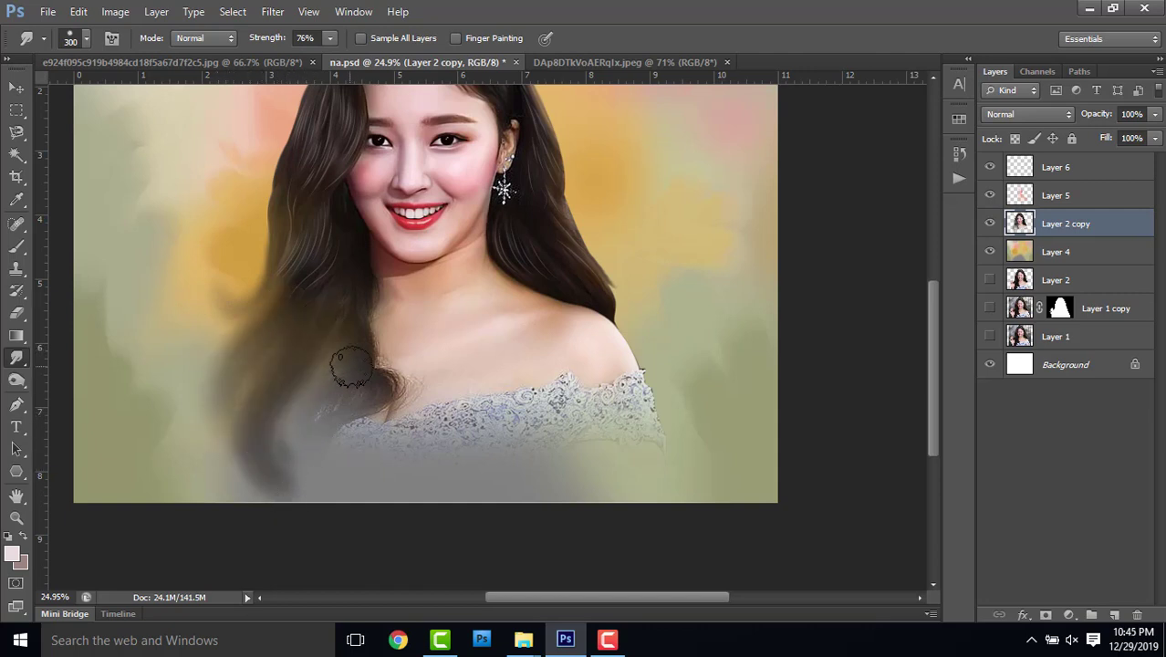
- Pull the lower-left hair ends further down with a smaller brush, then soften them with a 500 brush
scroll(358, 395, "up", 3)
left_click_drag(335, 374, 252, 553)
key("ctrl+alt+z")
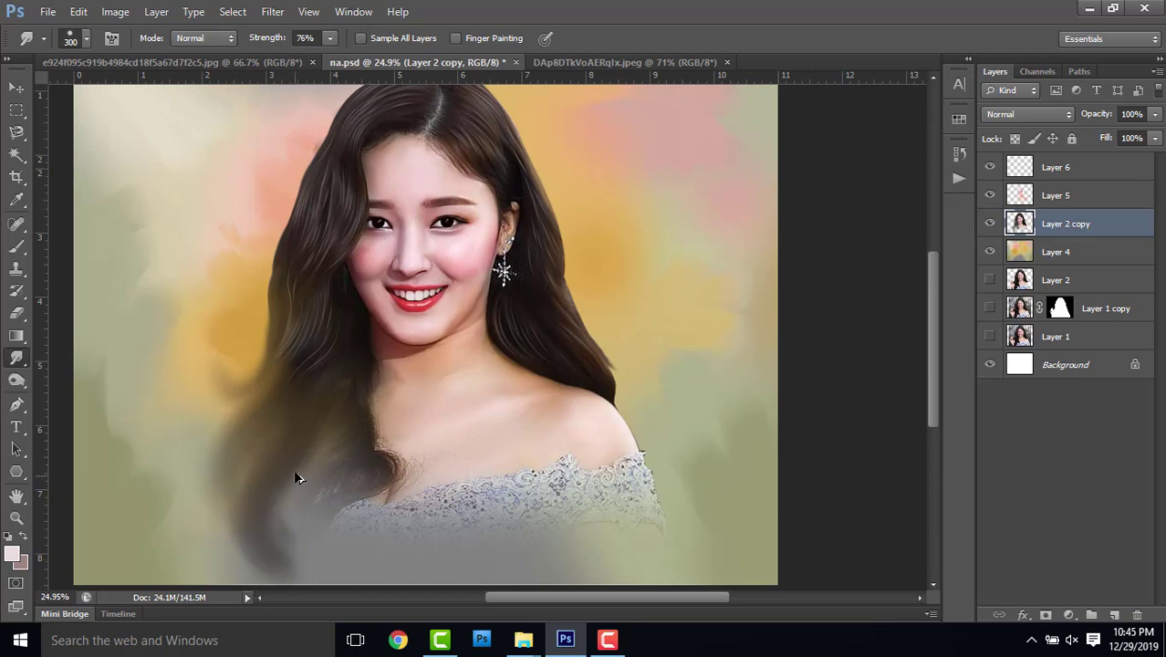
key("ctrl+alt+z")
key("bracketleft")
left_click_drag(335, 385, 245, 554)
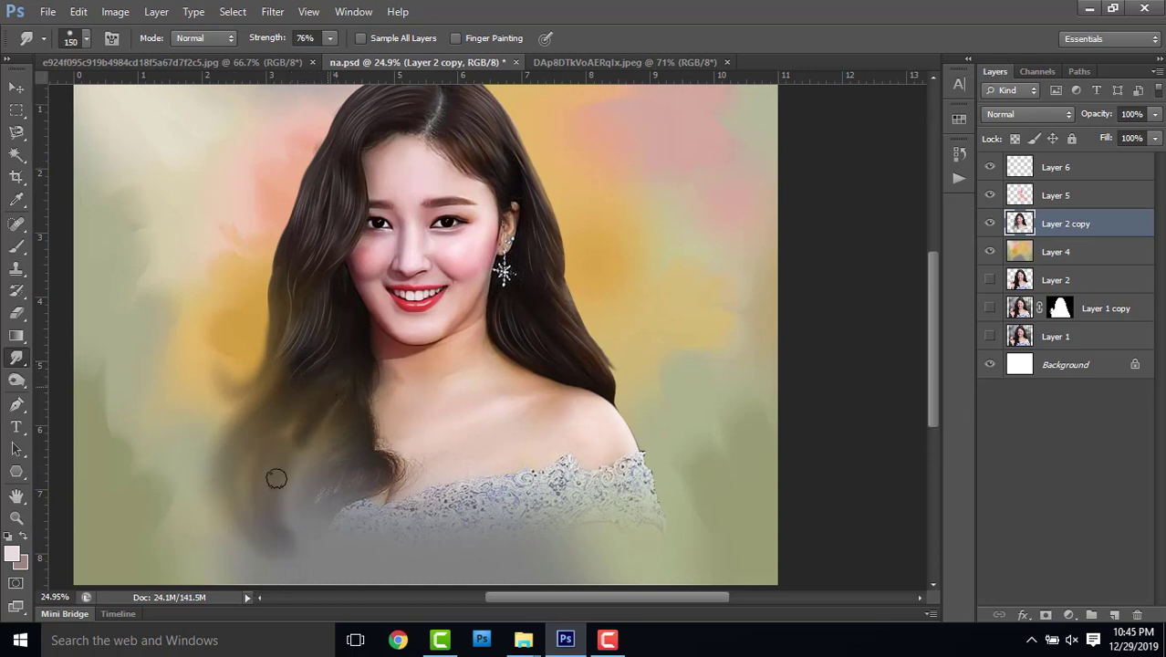
key("ctrl+alt+z")
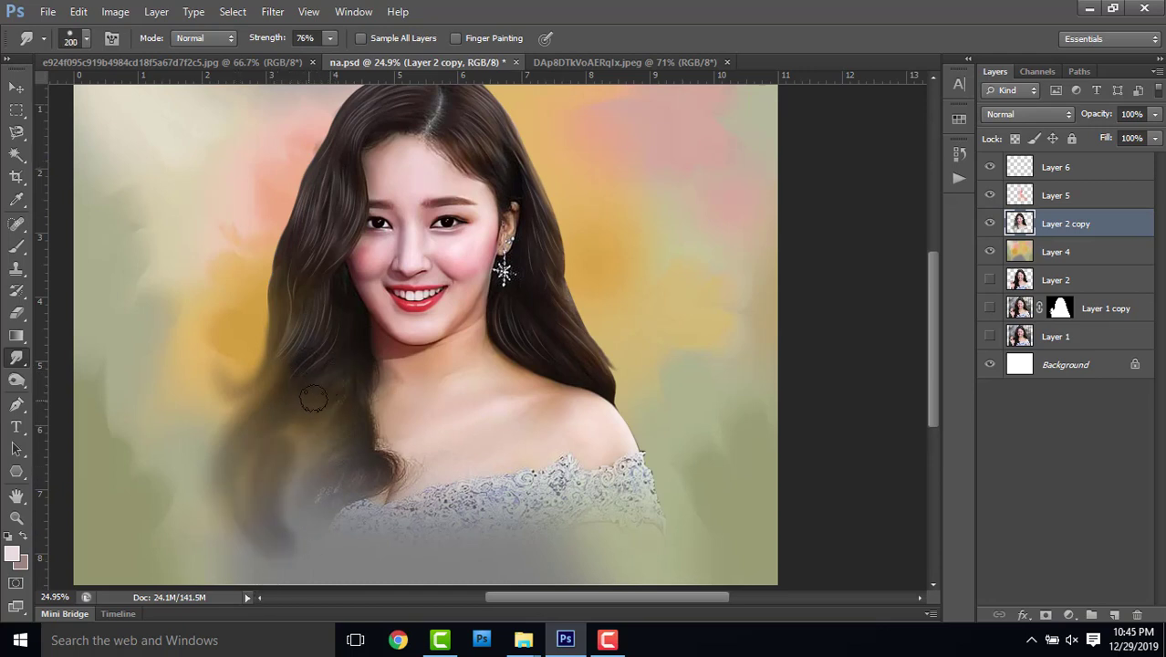
left_click_drag(313, 399, 260, 568)
left_click_drag(290, 420, 287, 560)
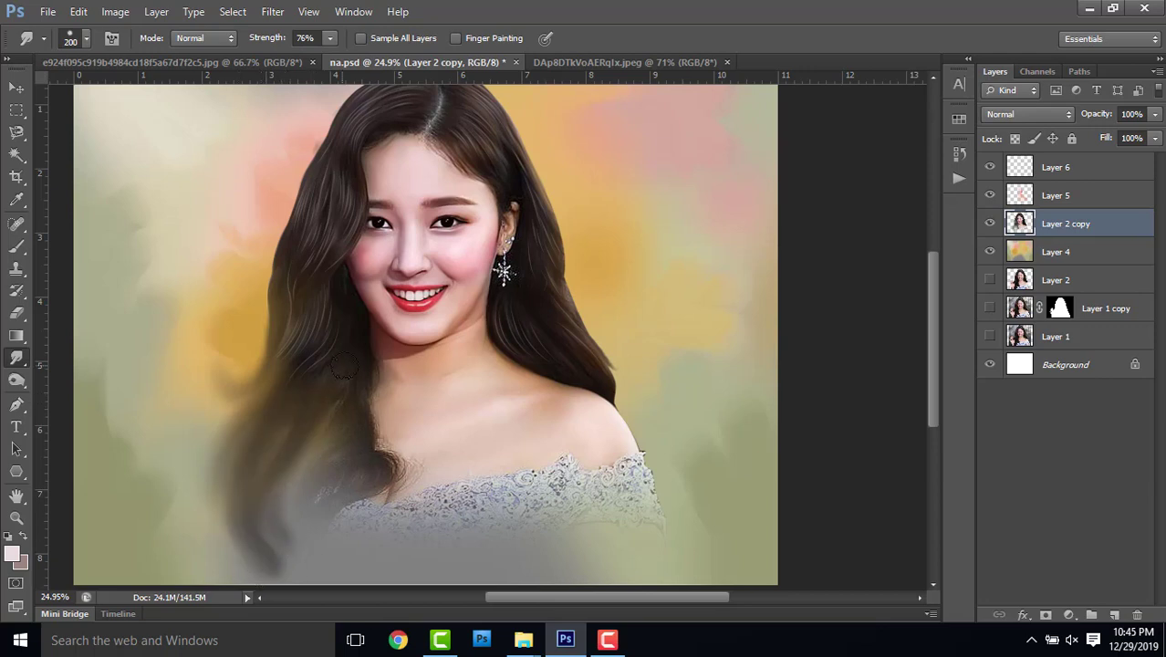
left_click_drag(344, 363, 307, 553)
left_click_drag(324, 400, 281, 535)
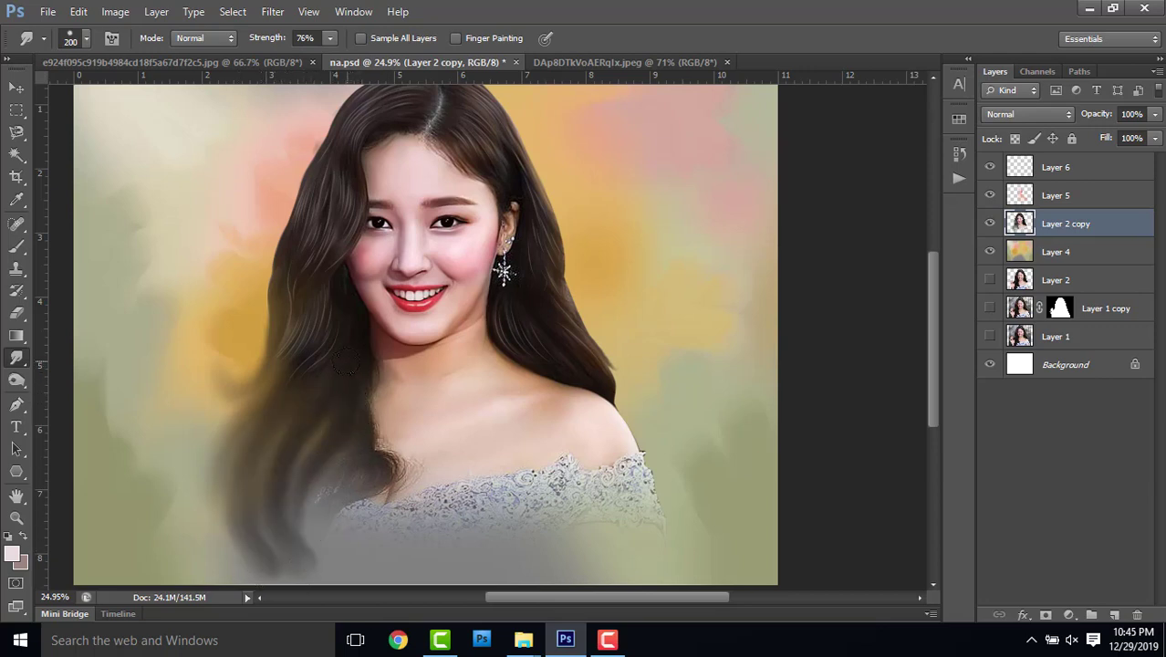
key("bracketright")
key("bracketright")
key("bracketright")
left_click_drag(287, 559, 251, 559)
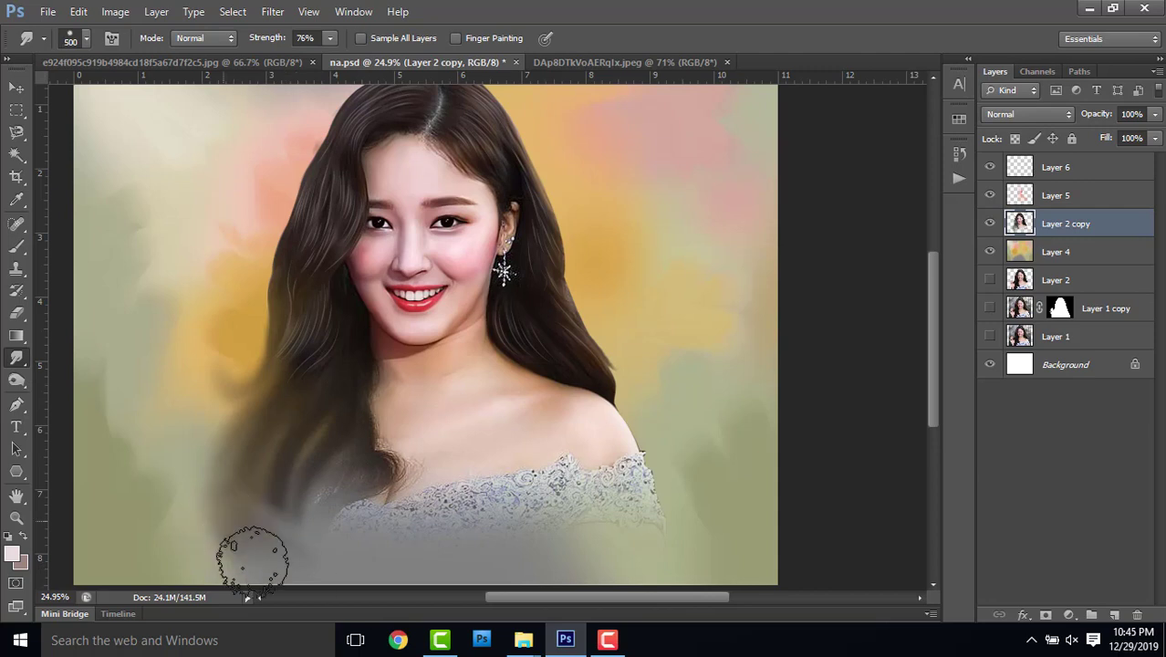
- With a 700 brush at 44% Smudge strength, soften the left edge of the hair
key("ctrl+minus")
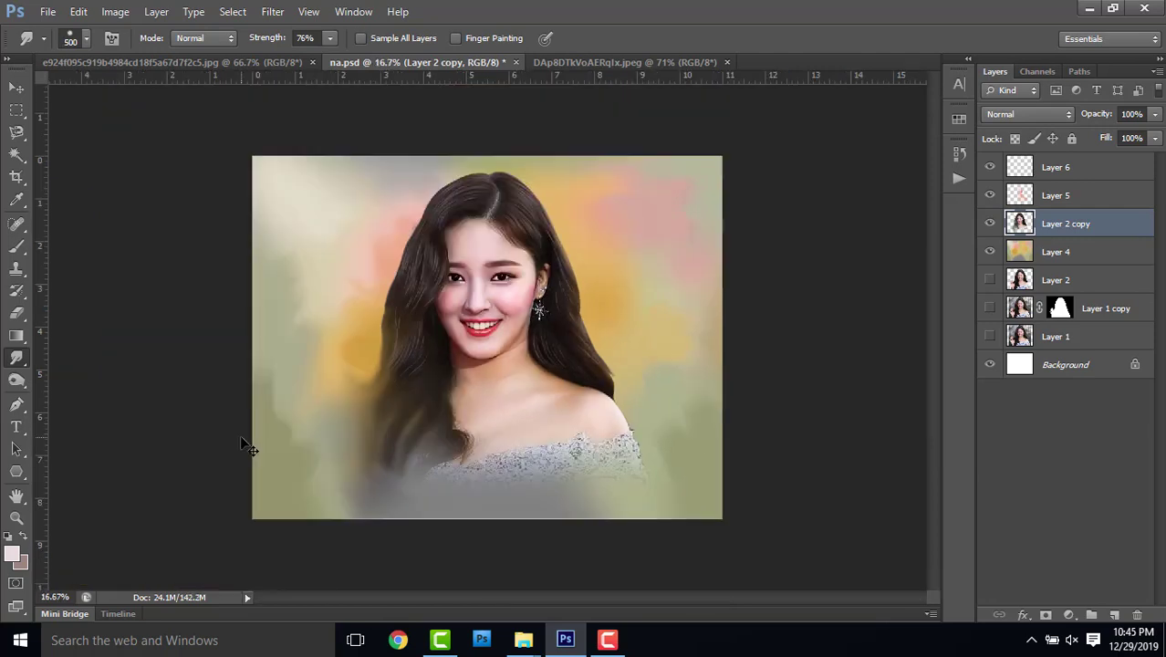
key("bracketright")
key("bracketright")
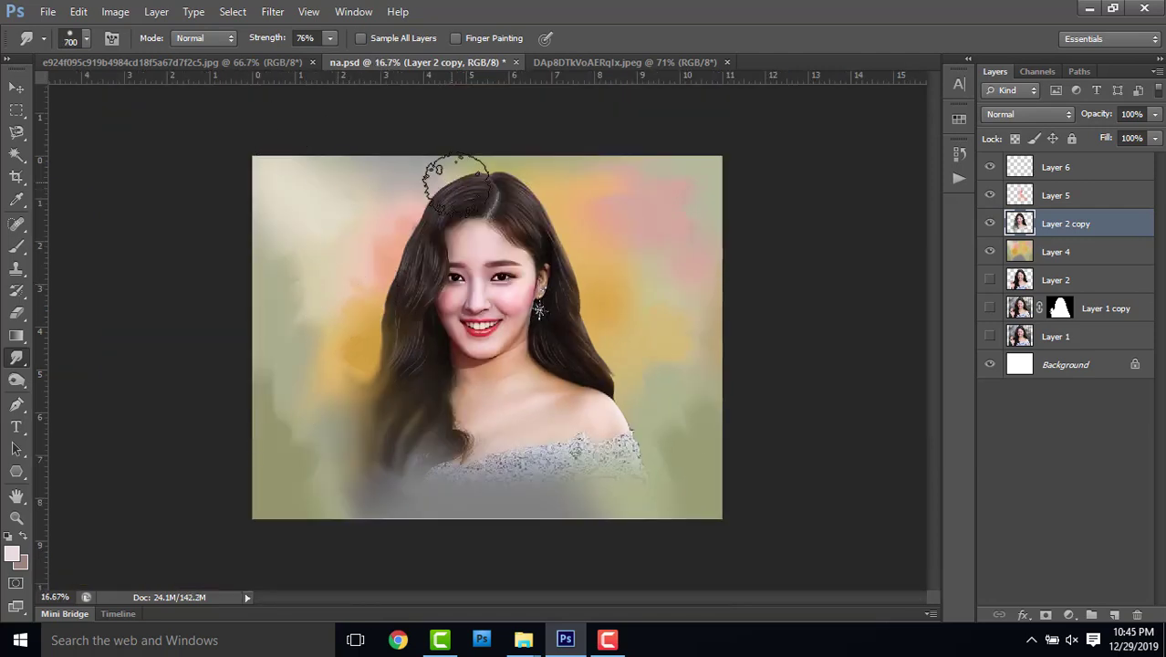
left_click_drag(266, 37, 233, 38)
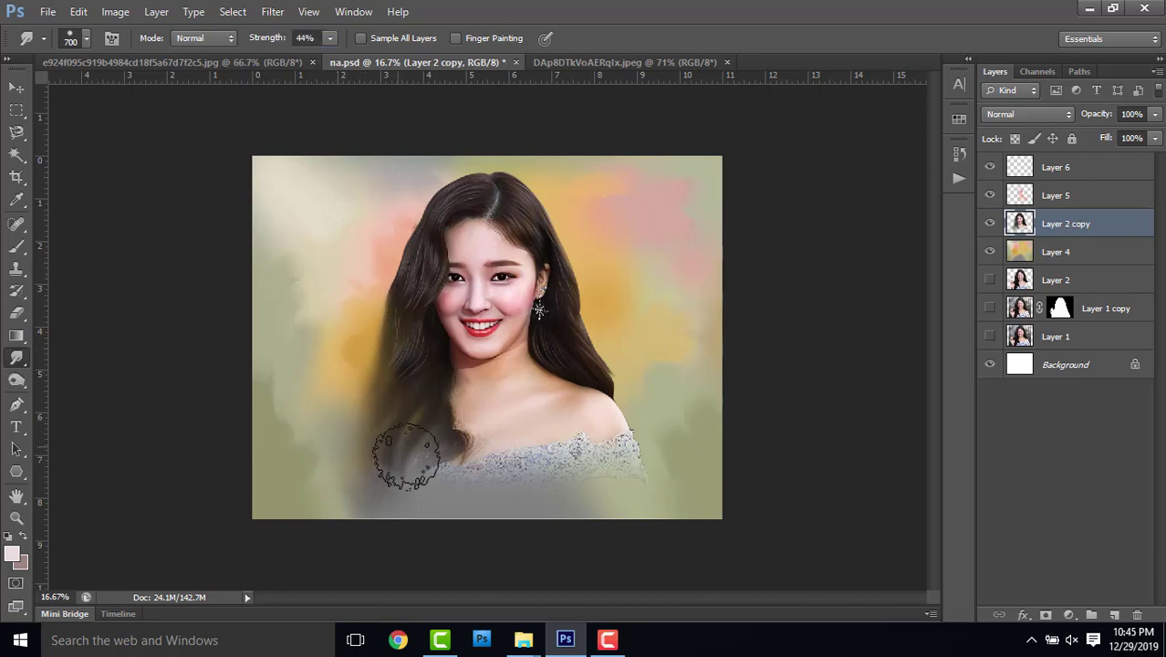
mouse_move(406, 457)
left_mouse_down()
mouse_move(372, 262)
mouse_move(339, 396)
left_mouse_up()
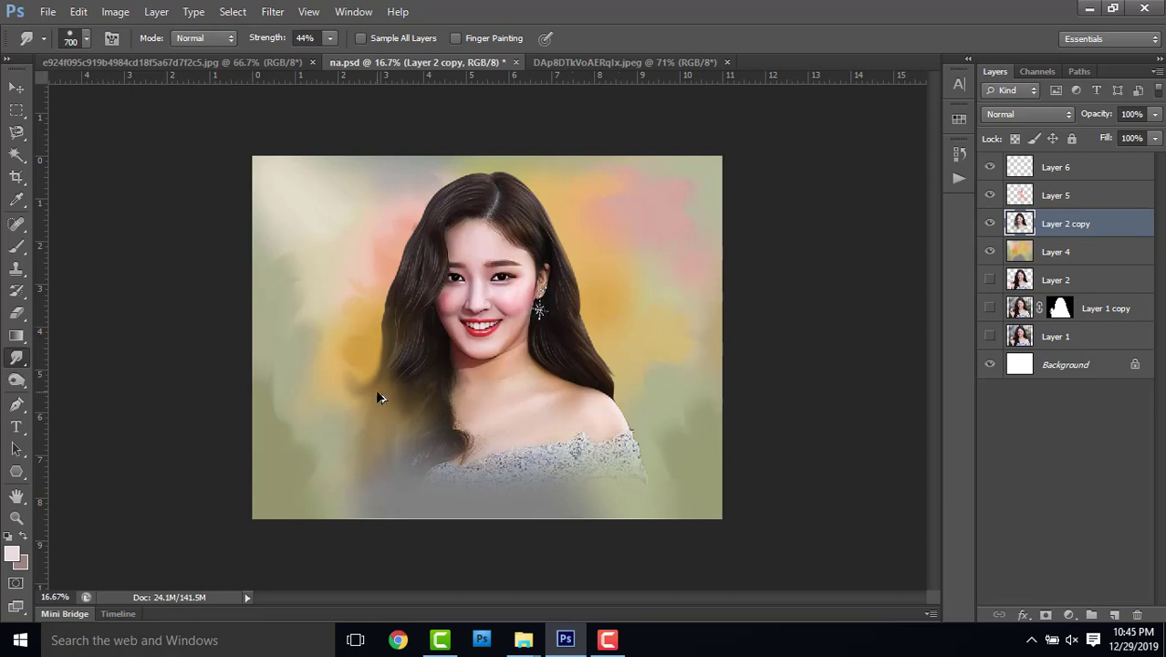
mouse_move(323, 409)
left_mouse_down()
mouse_move(379, 338)
mouse_move(325, 399)
left_mouse_up()
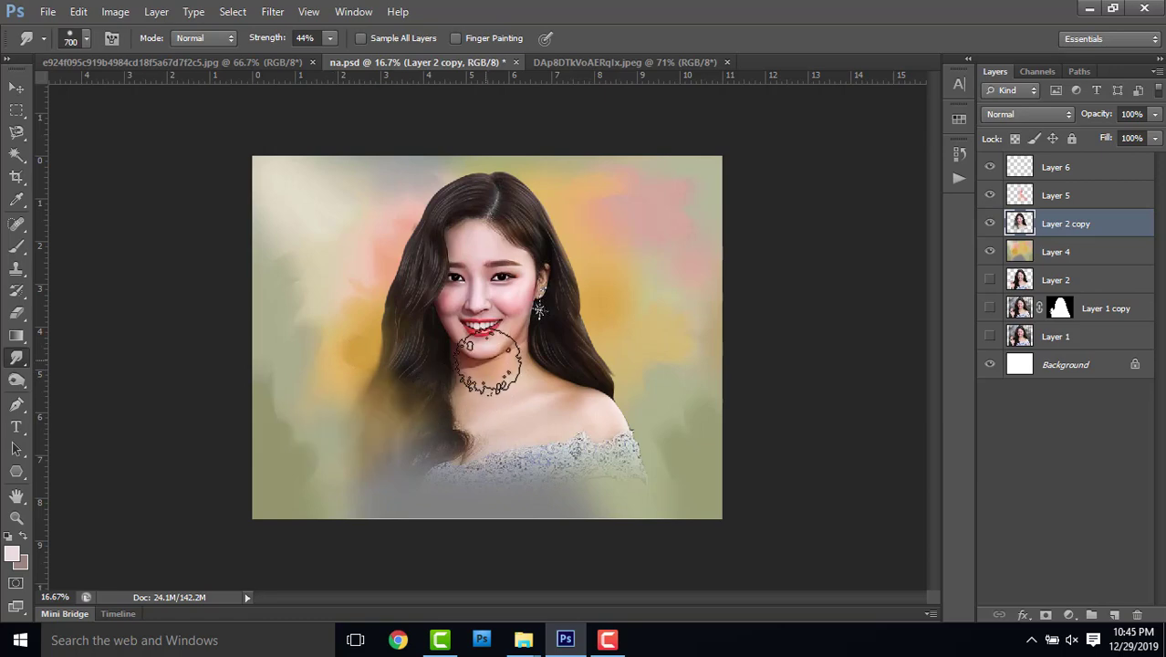
- Switch to a scattered bristle brush tip at 90 px with 64% Smudge strength
scroll(593, 307, "up", 2)
scroll(578, 278, "down", 1)
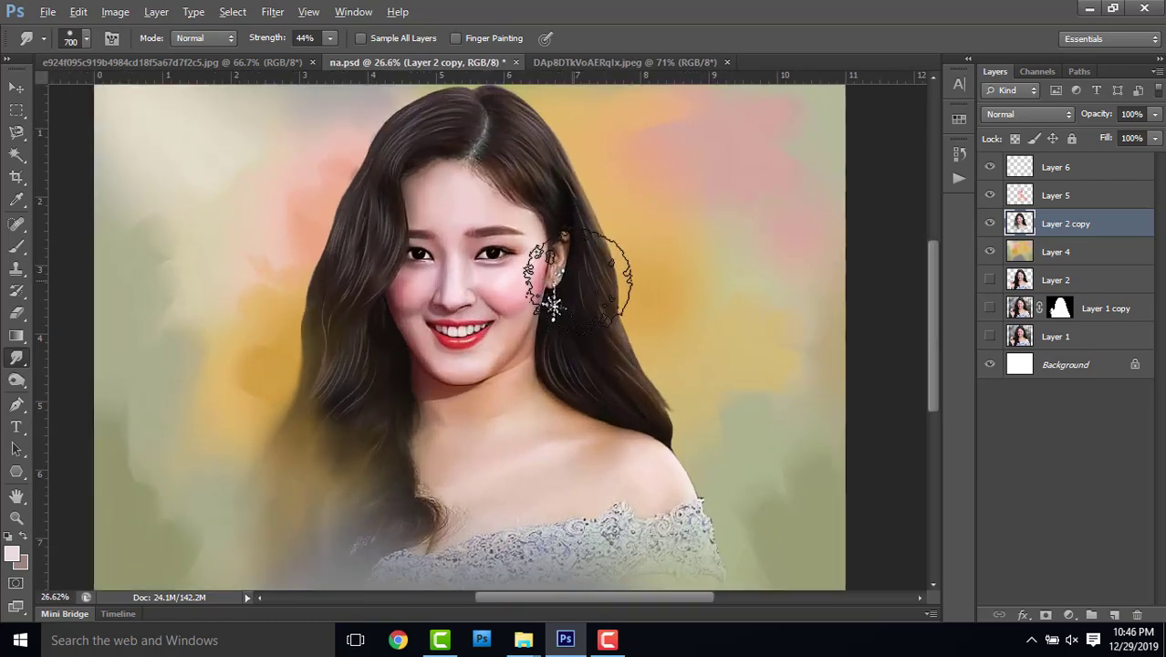
left_click(86, 39)
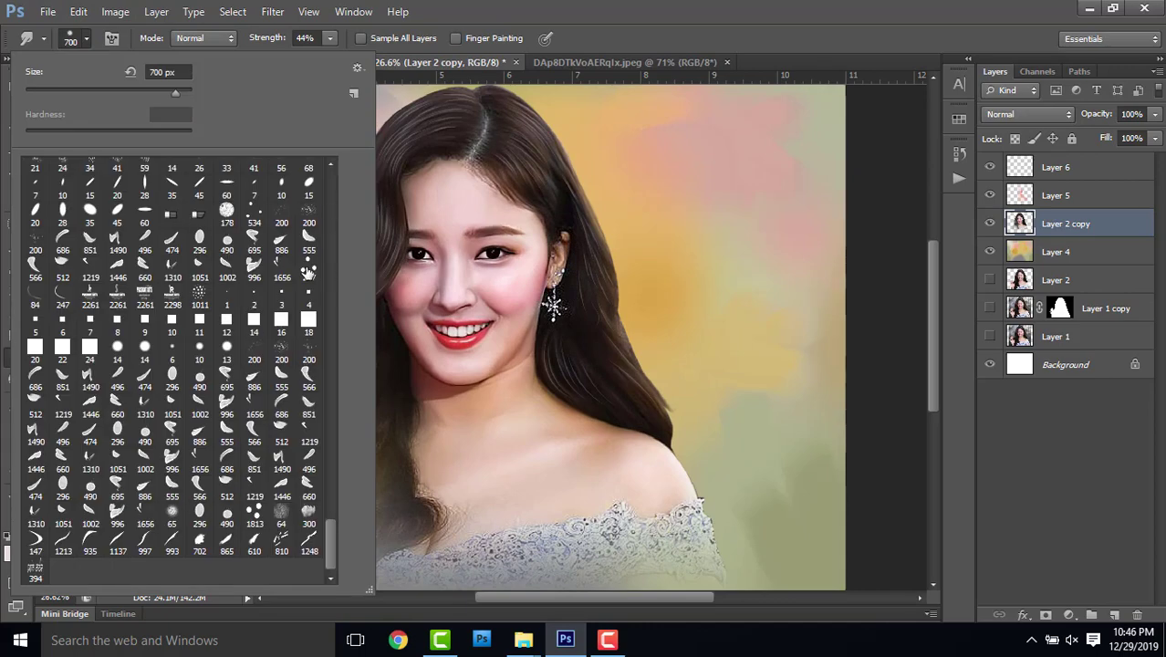
left_click(255, 527)
left_click(629, 351)
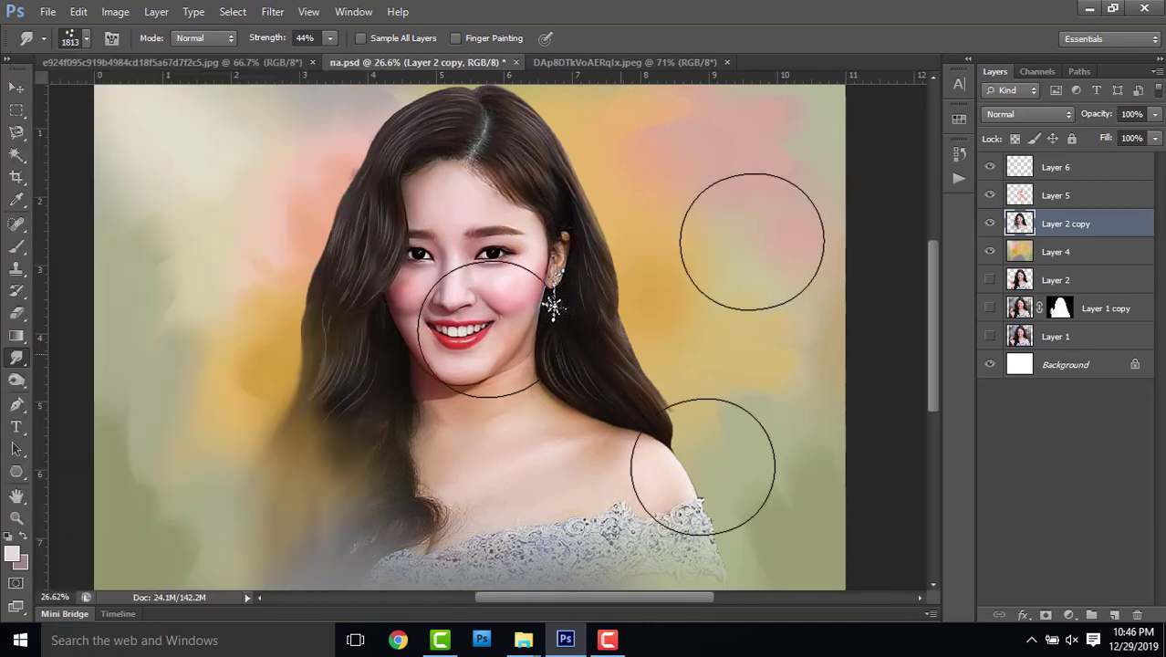
key("comma")
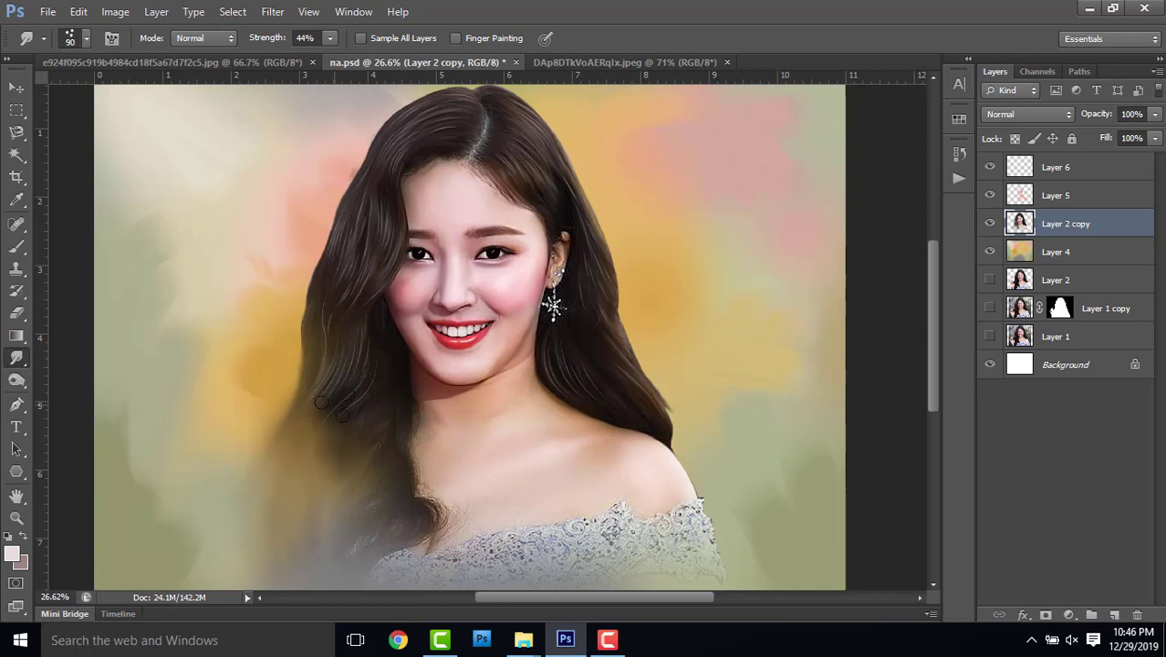
left_click_drag(266, 45, 284, 46)
- Smudge the left and lower hair edges down-left into the yellow background, plus one right-edge stroke
mouse_move(335, 416)
left_mouse_down()
mouse_move(317, 455)
mouse_move(313, 549)
left_mouse_up()
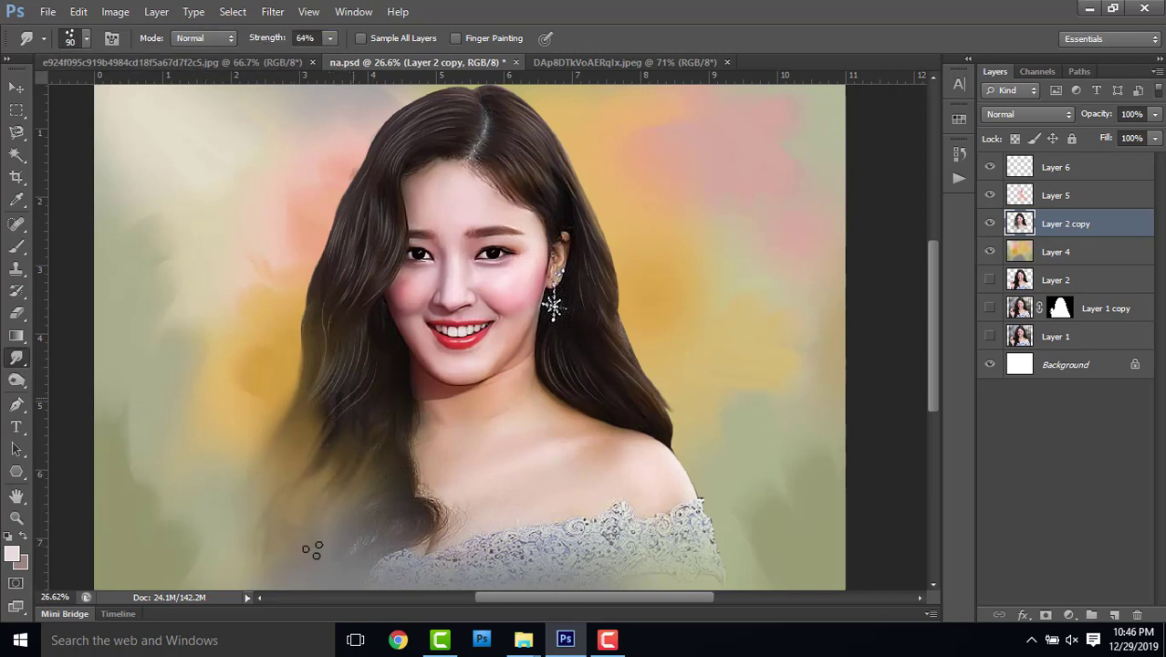
left_click_drag(365, 409, 319, 555)
left_click_drag(312, 378, 235, 493)
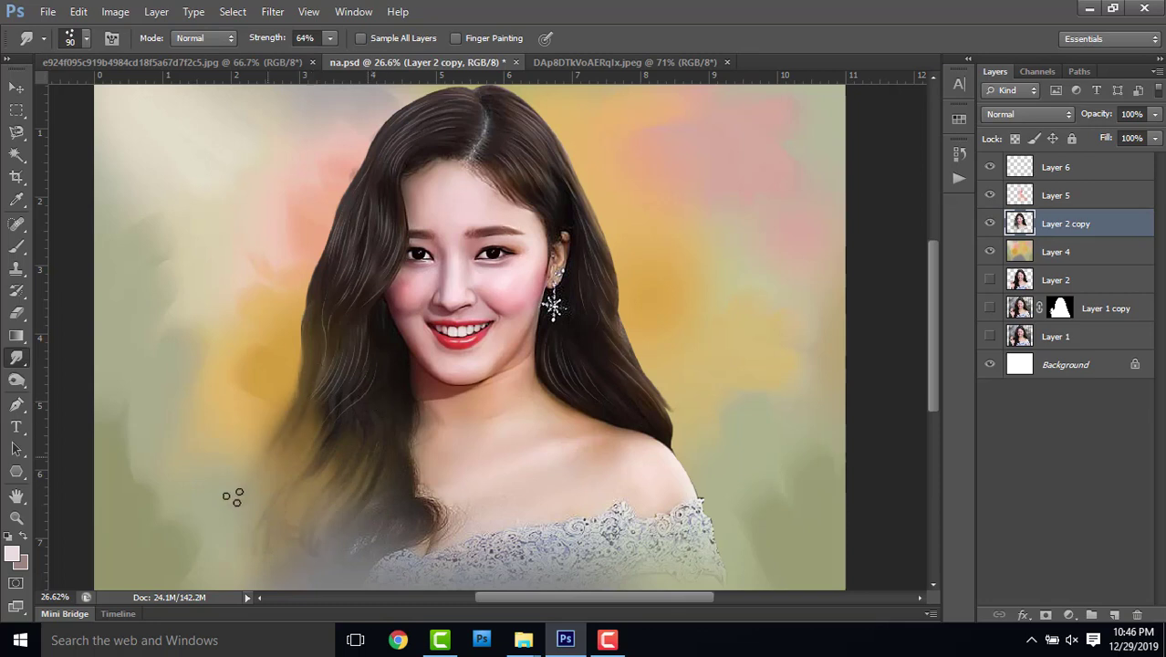
left_click_drag(269, 456, 287, 465)
left_click_drag(312, 415, 266, 547)
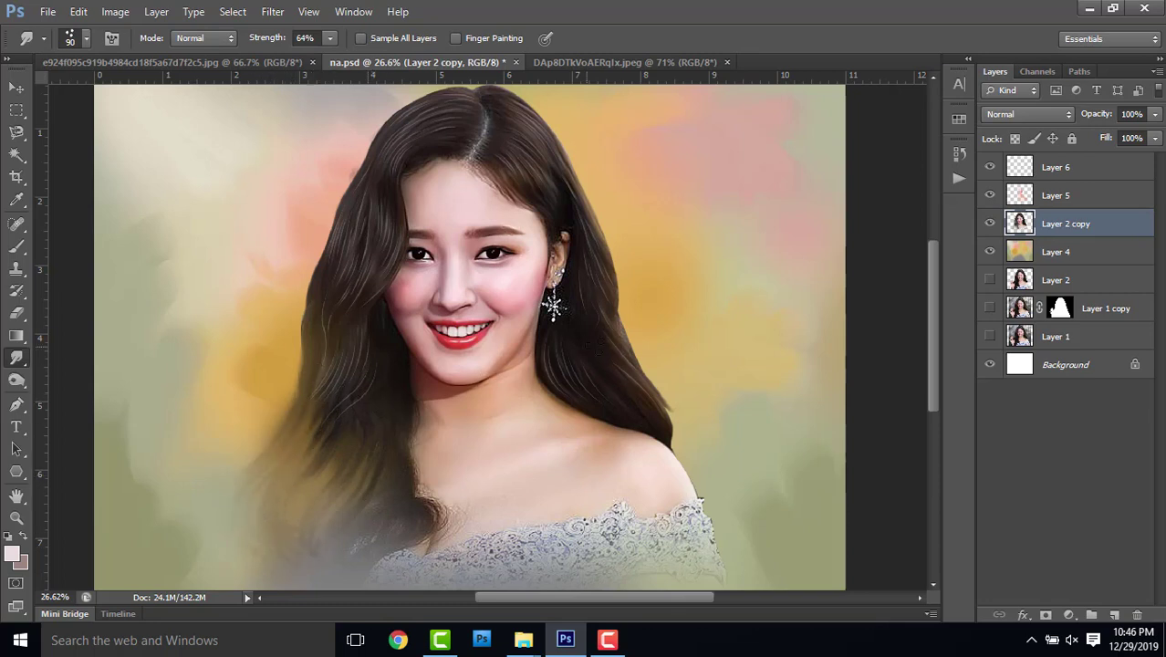
left_click_drag(610, 266, 675, 348)
mouse_move(360, 439)
left_mouse_down()
mouse_move(320, 507)
mouse_move(301, 512)
left_mouse_up()
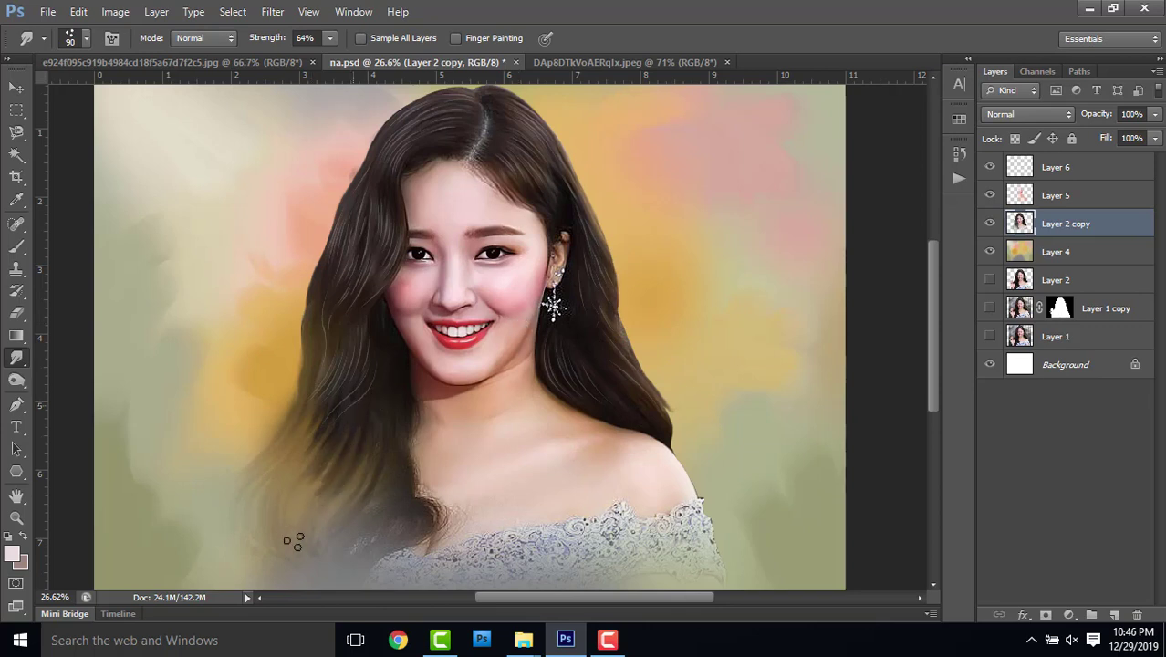
left_click_drag(342, 300, 278, 409)
key("ctrl+0")
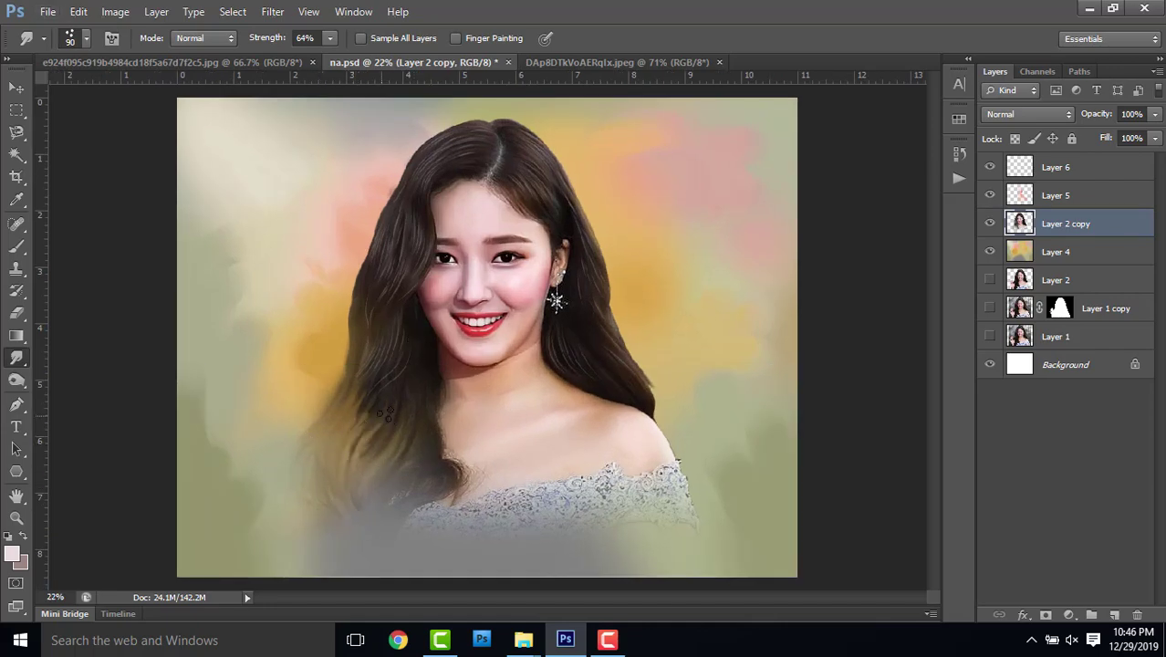
- Shrink the brush to 50 px and smear a hair strand outward beside the right earring, undoing missteps
scroll(394, 393, "up", 2)
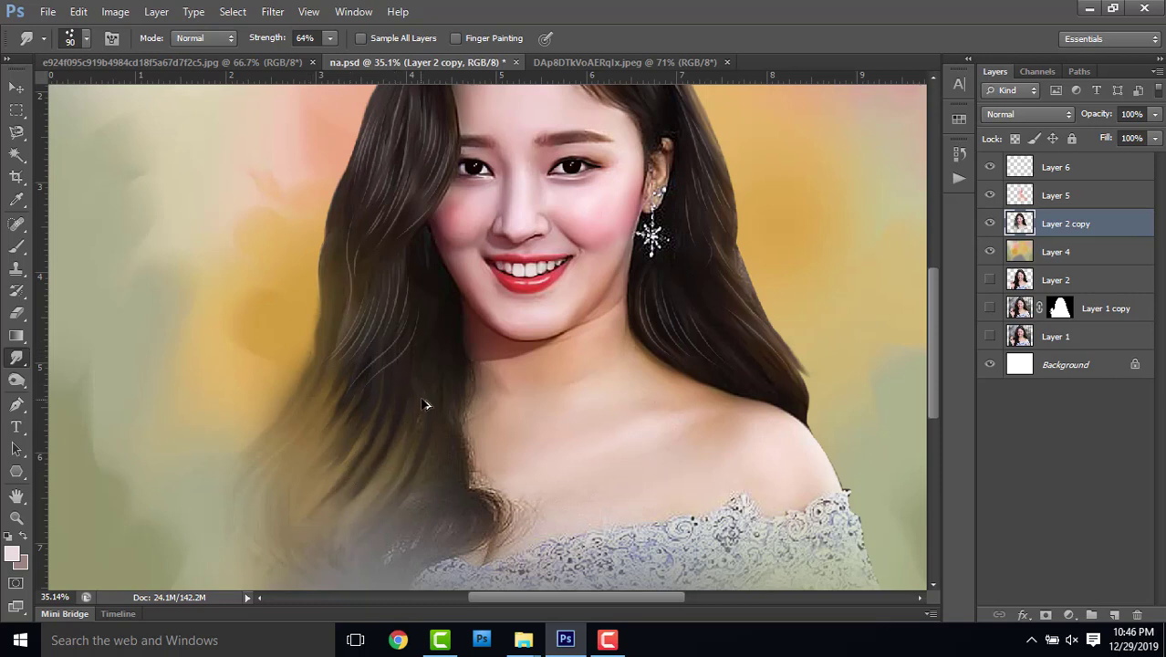
scroll(418, 397, "up", 3)
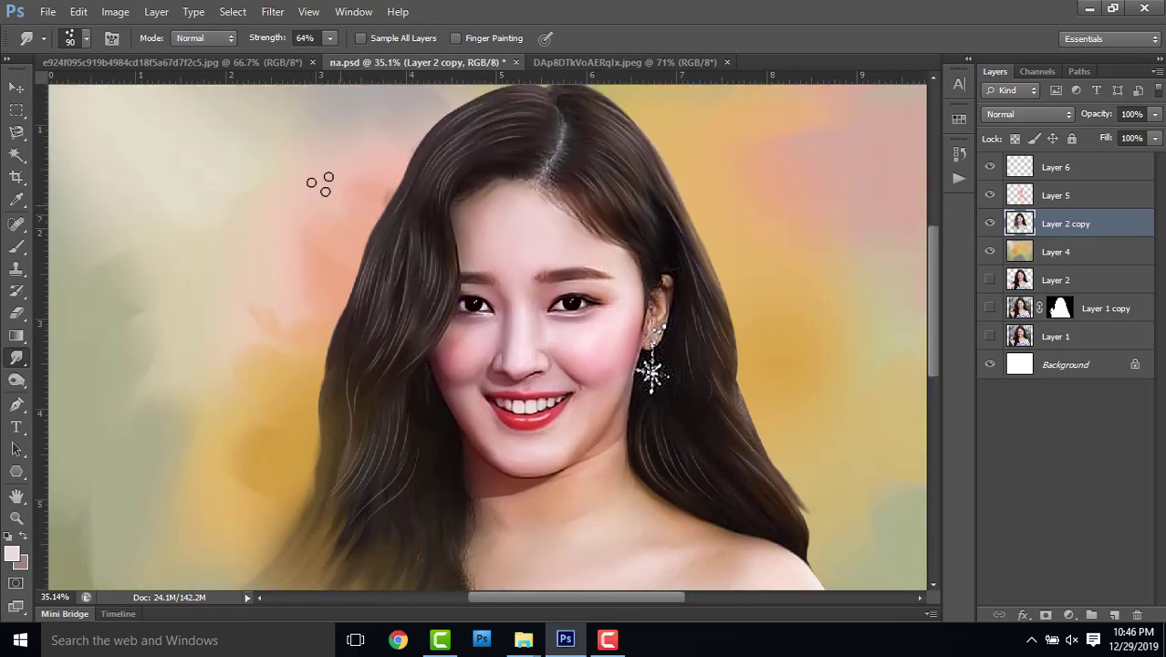
left_click(269, 41)
key("bracketleft")
key("bracketleft")
key("bracketleft")
left_click_drag(719, 288, 750, 356)
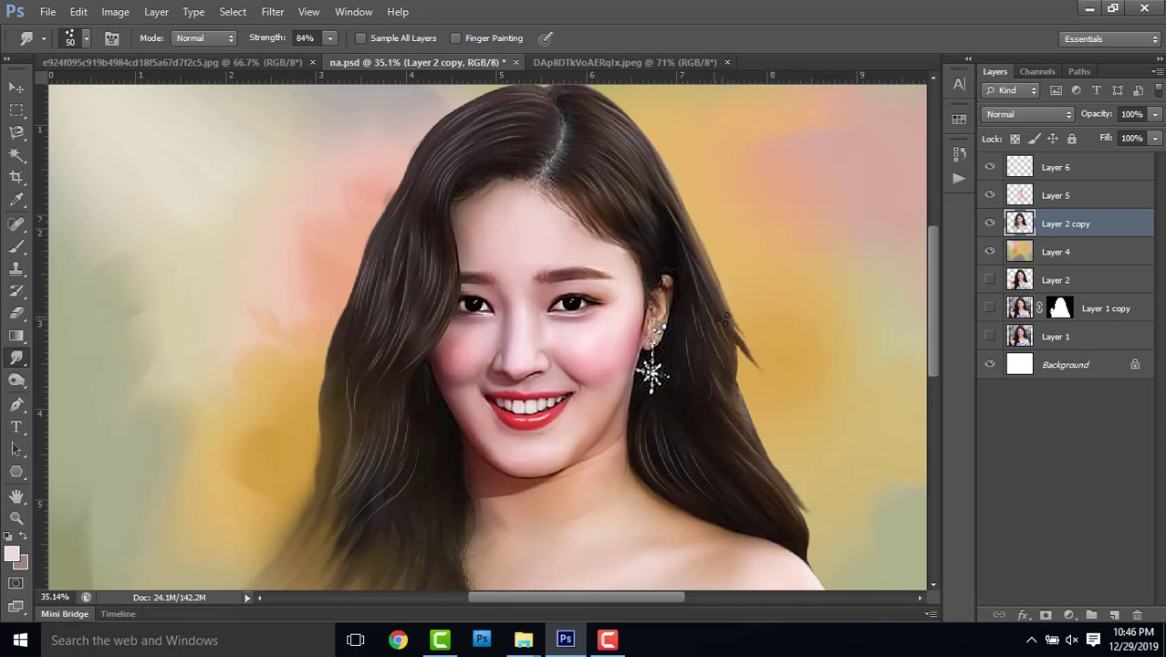
left_click_drag(723, 319, 757, 405)
left_click_drag(746, 345, 758, 418)
key("ctrl+z")
left_click_drag(757, 365, 759, 420)
key("ctrl+alt+z")
key("ctrl+alt+z")
- At 91% Smudge strength, pull long strands from the right hair and the left hair edge
key("9")
key("1")
left_click_drag(727, 327, 774, 421)
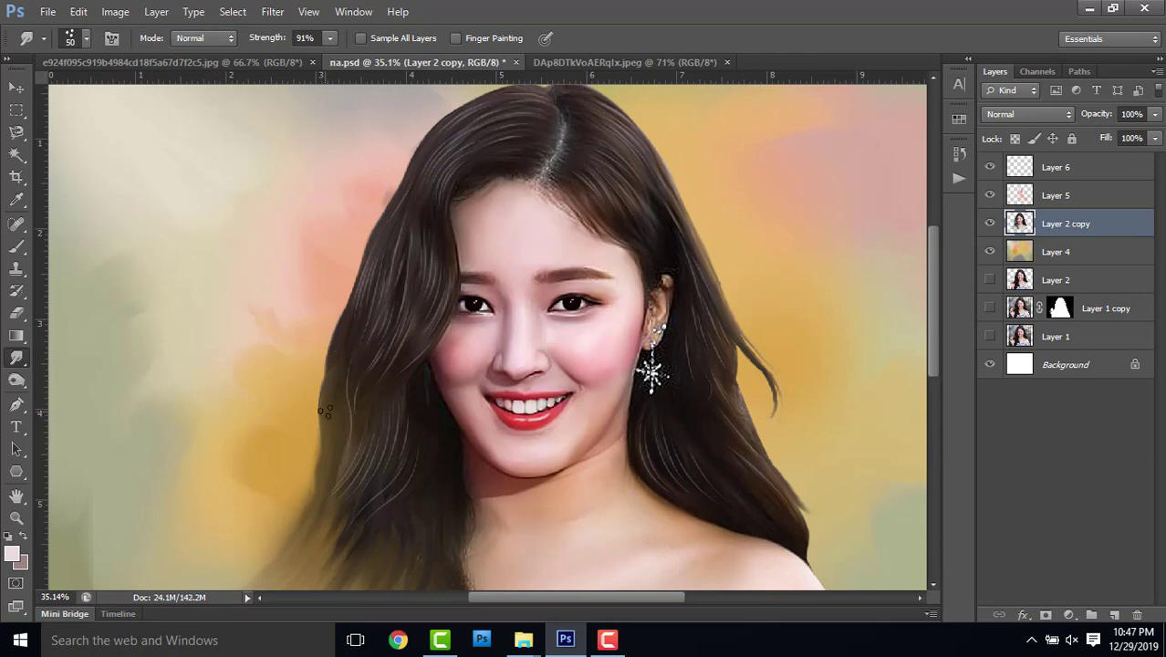
left_click_drag(323, 411, 276, 495)
scroll(443, 328, "down", 2)
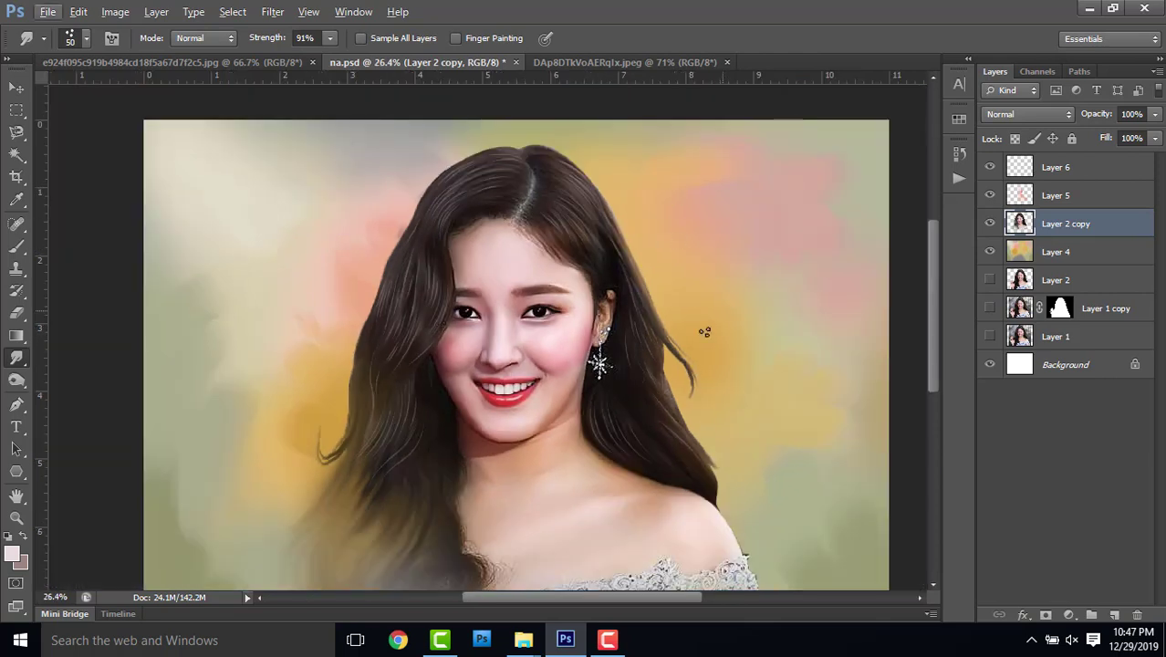
- Smudge the right hair edge, pulling dark strands down into the background
left_click_drag(679, 410, 732, 481)
key("ctrl+z")
scroll(374, 363, "down", 1)
scroll(374, 364, "down", 2)
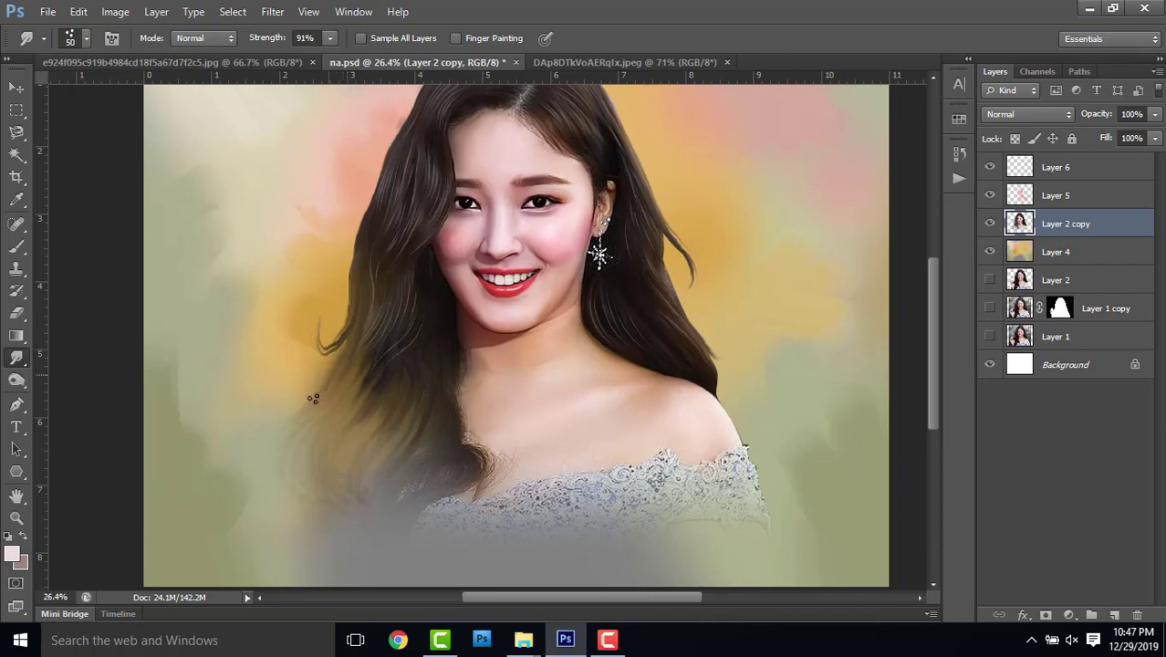
scroll(694, 203, "up", 2)
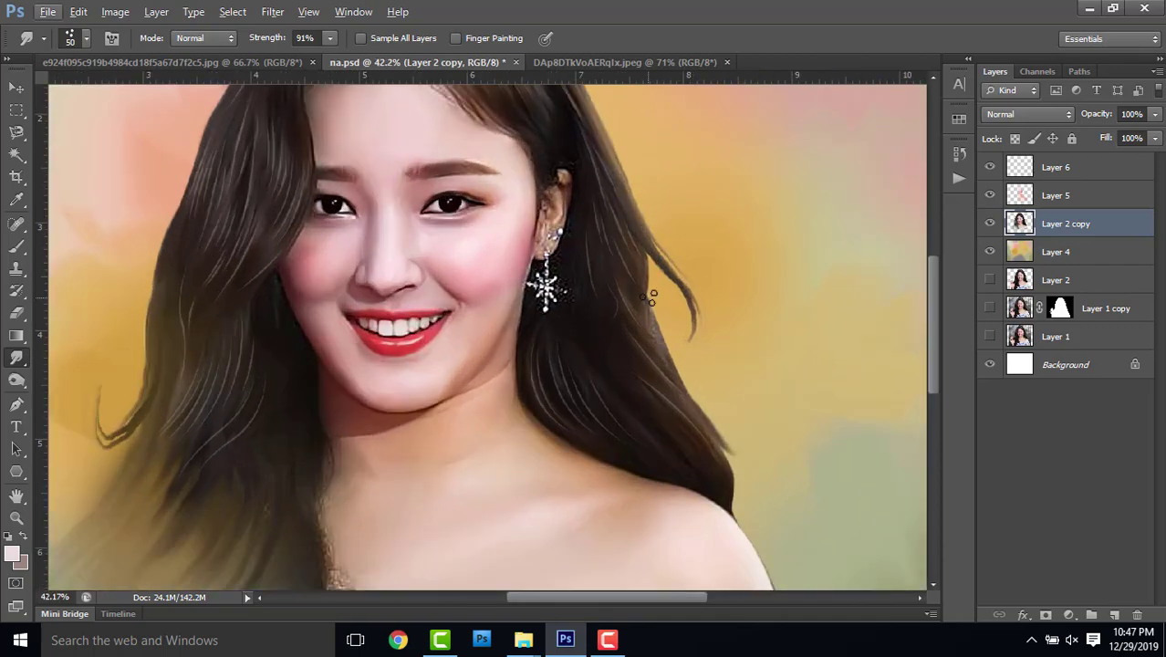
scroll(614, 320, "up", 3)
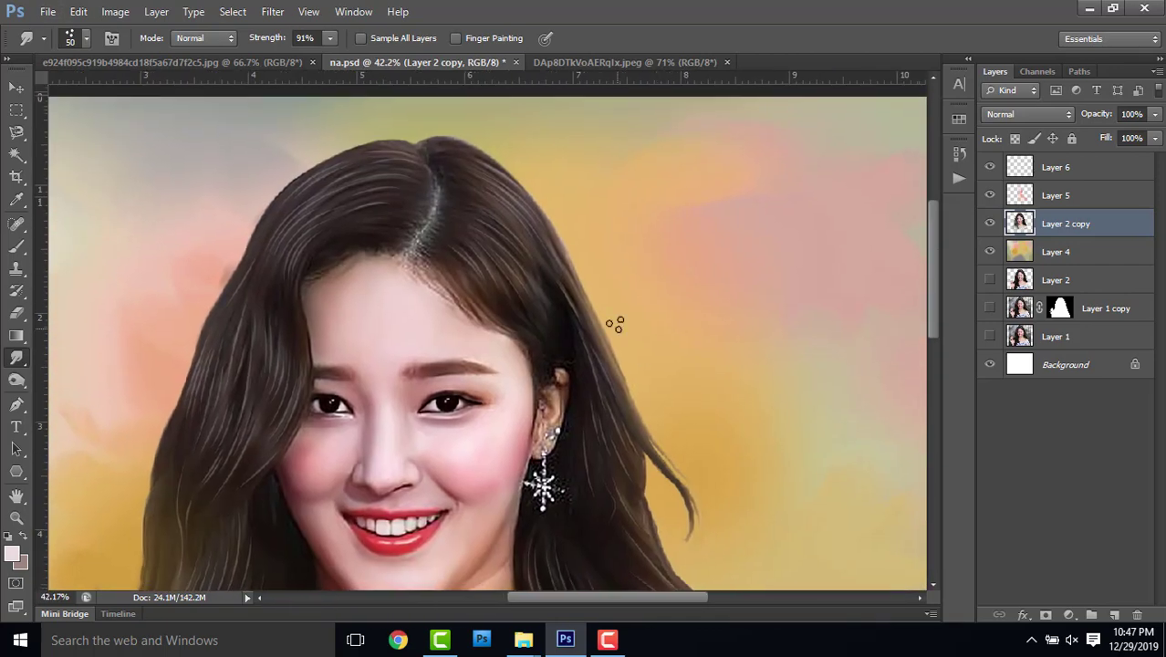
left_click_drag(203, 292, 515, 326)
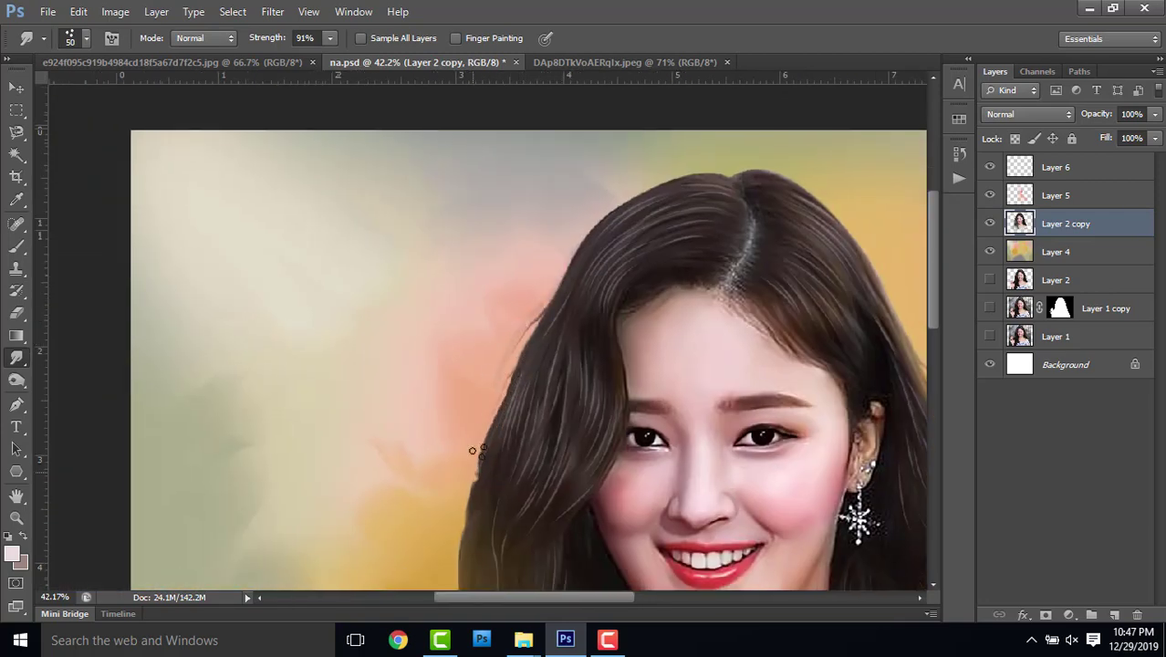
left_click_drag(475, 447, 525, 362)
mouse_move(489, 510)
left_mouse_down()
mouse_move(516, 390)
mouse_move(490, 472)
left_mouse_up()
left_click_drag(520, 395, 502, 498)
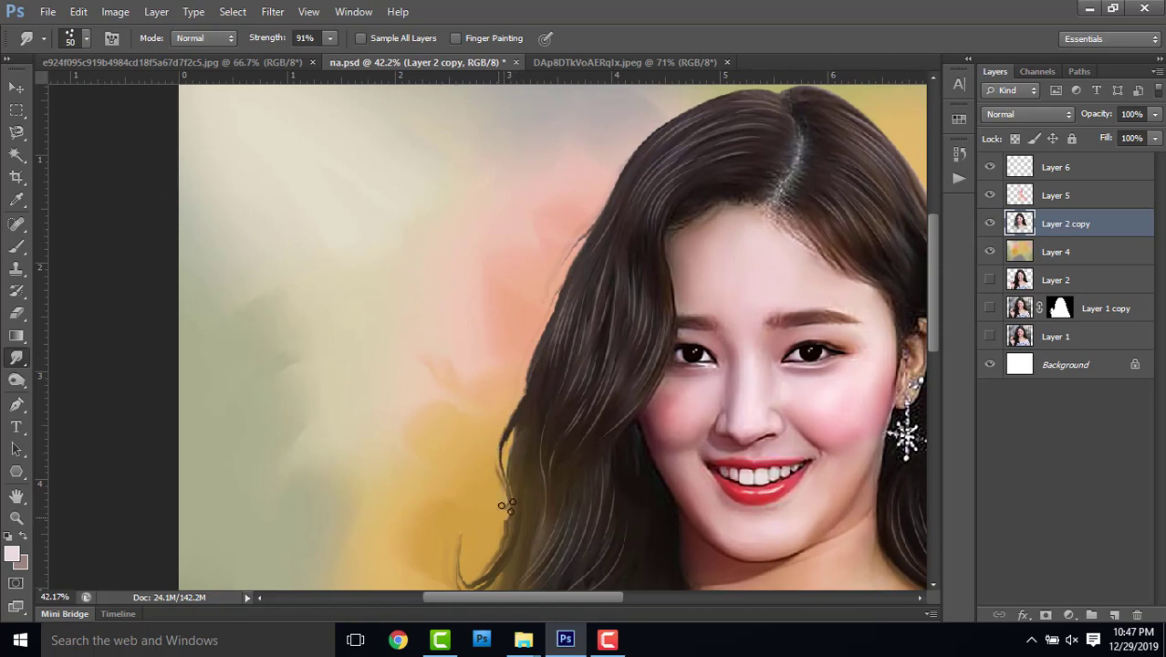
scroll(584, 333, "down", 3)
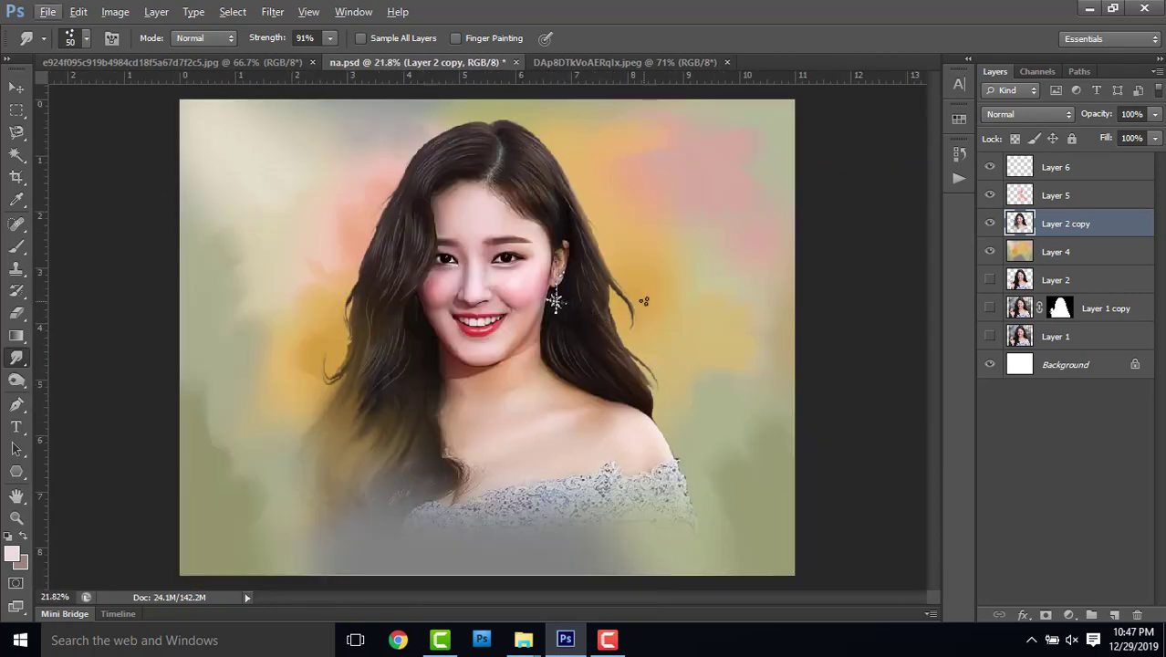
- Smudge the left hair edge after a brief Eraser detour, then select Layer 4
left_click(16, 312)
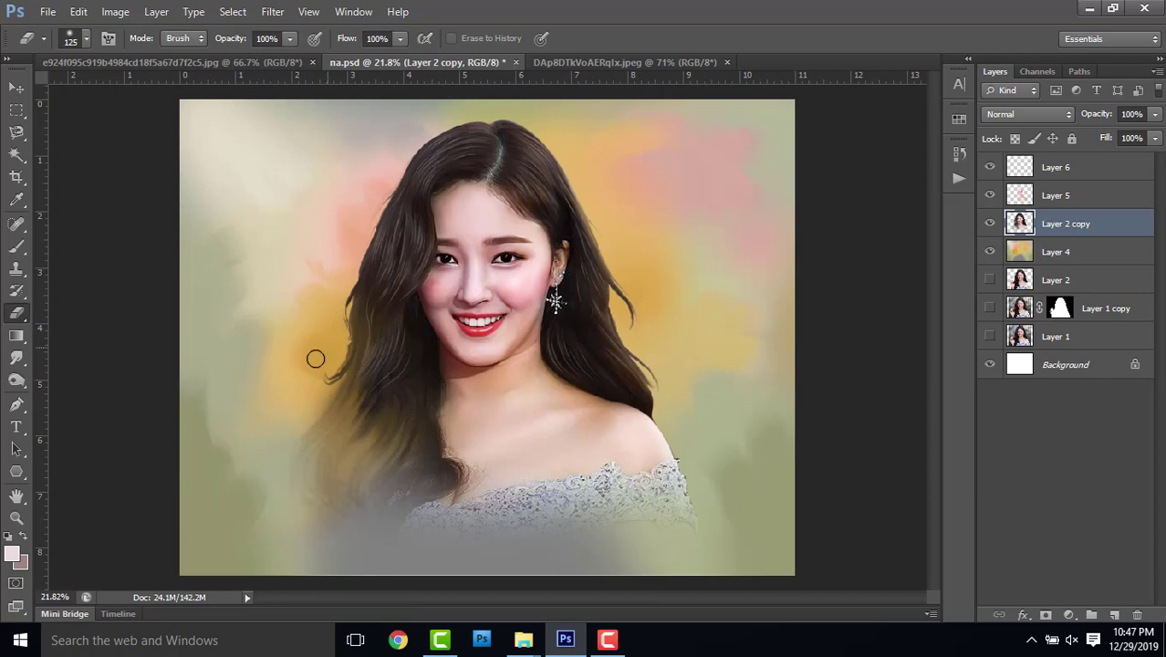
left_click(16, 358)
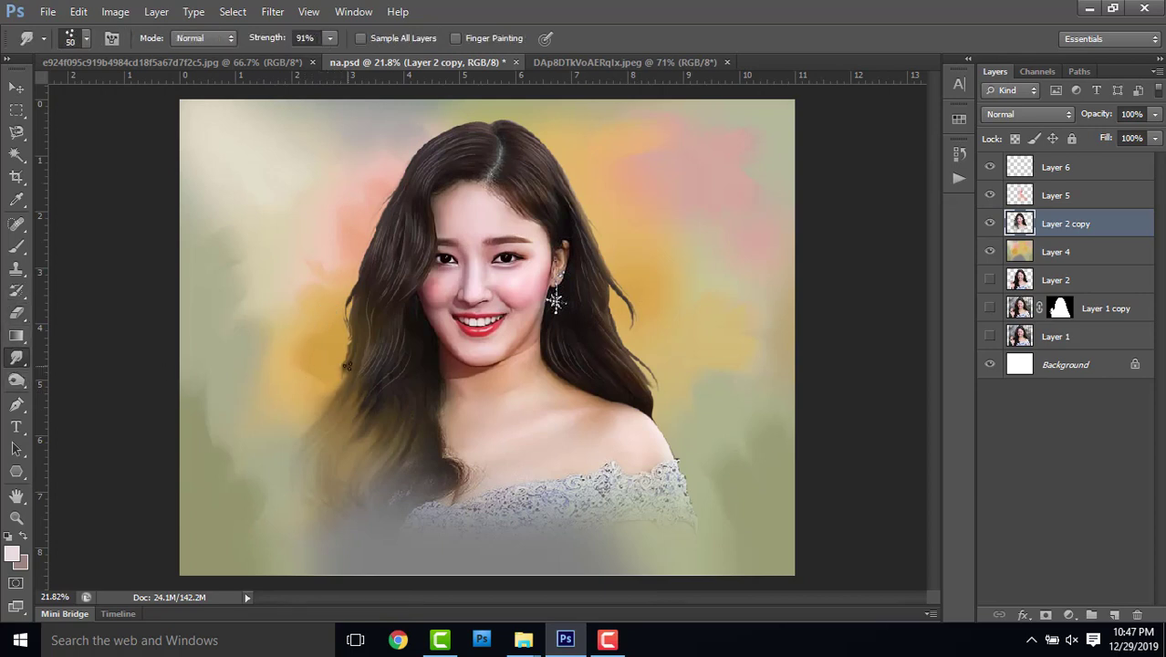
left_click_drag(347, 376, 358, 355)
scroll(621, 233, "up", 1)
scroll(624, 227, "up", 1)
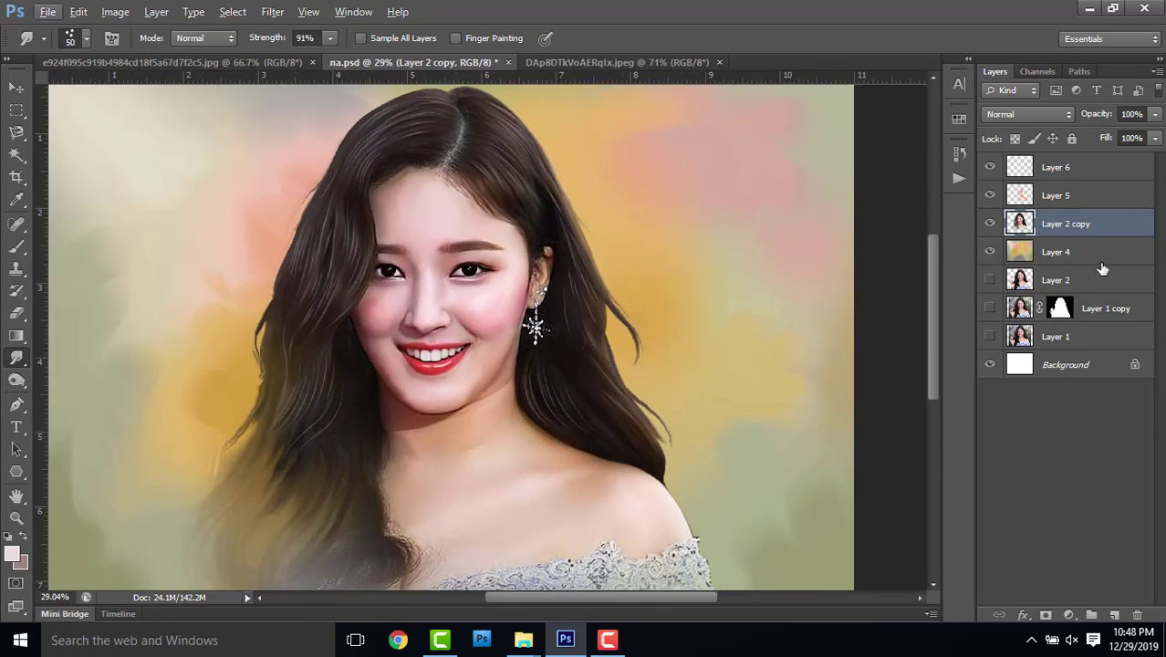
left_click(1102, 264)
- Add a new layer above Layer 4 and start a Pen path from the hair crown down the left edge
left_click(1116, 615)
left_click(16, 404)
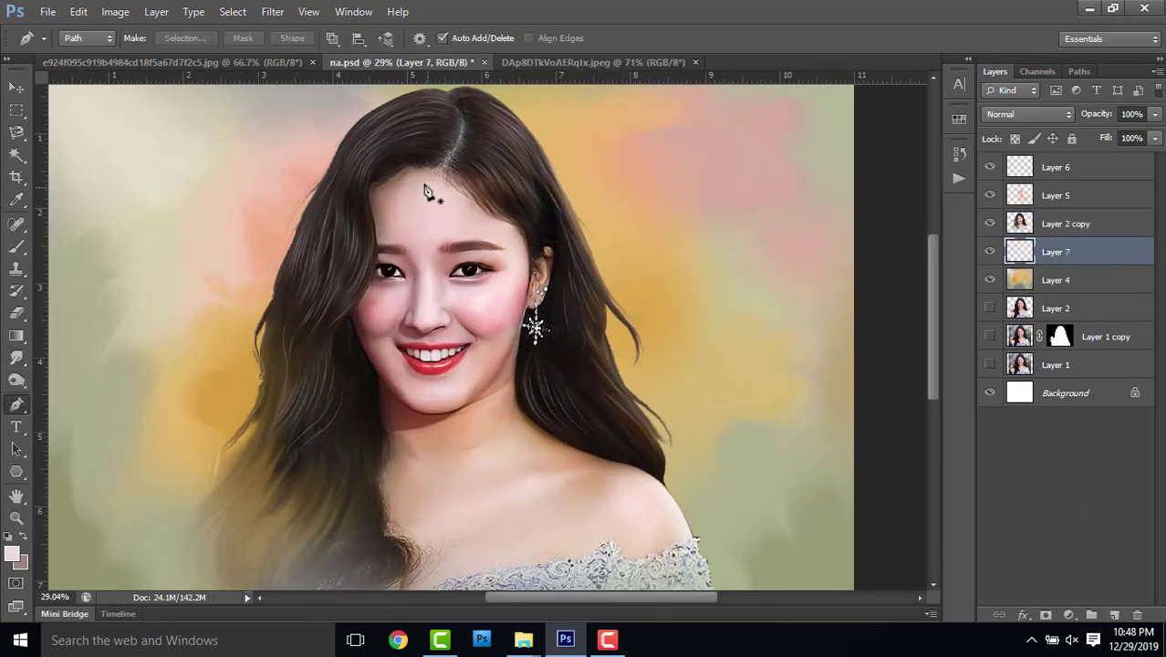
scroll(426, 191, "up", 2)
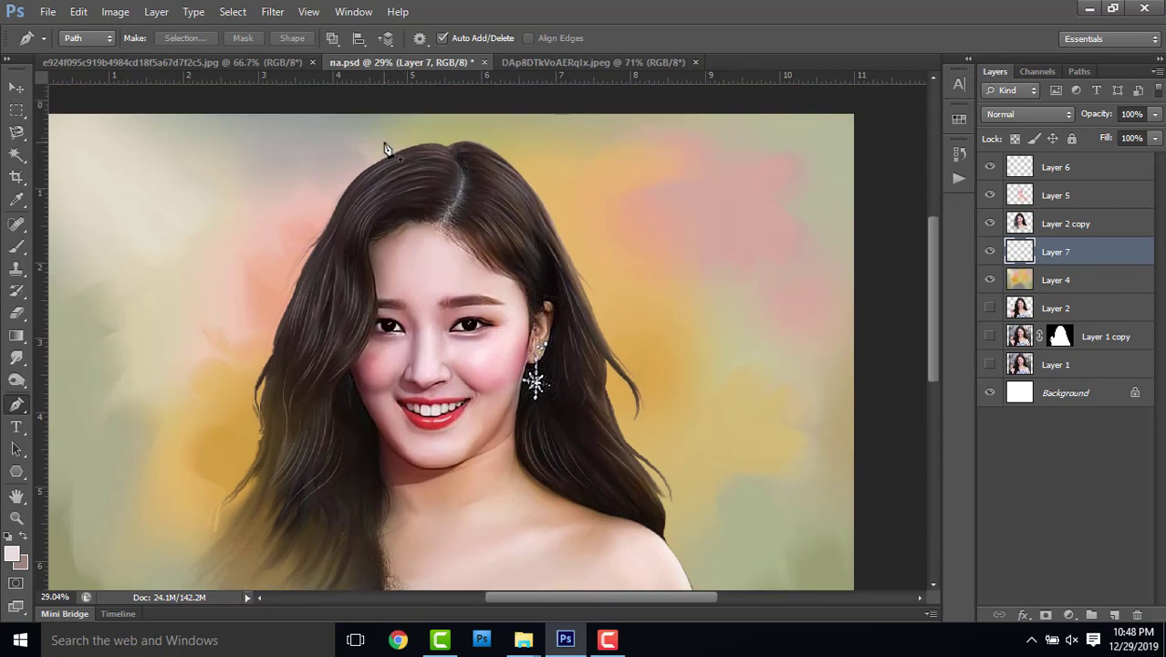
scroll(448, 173, "up", 1)
left_click(454, 146)
left_click_drag(350, 189, 302, 251)
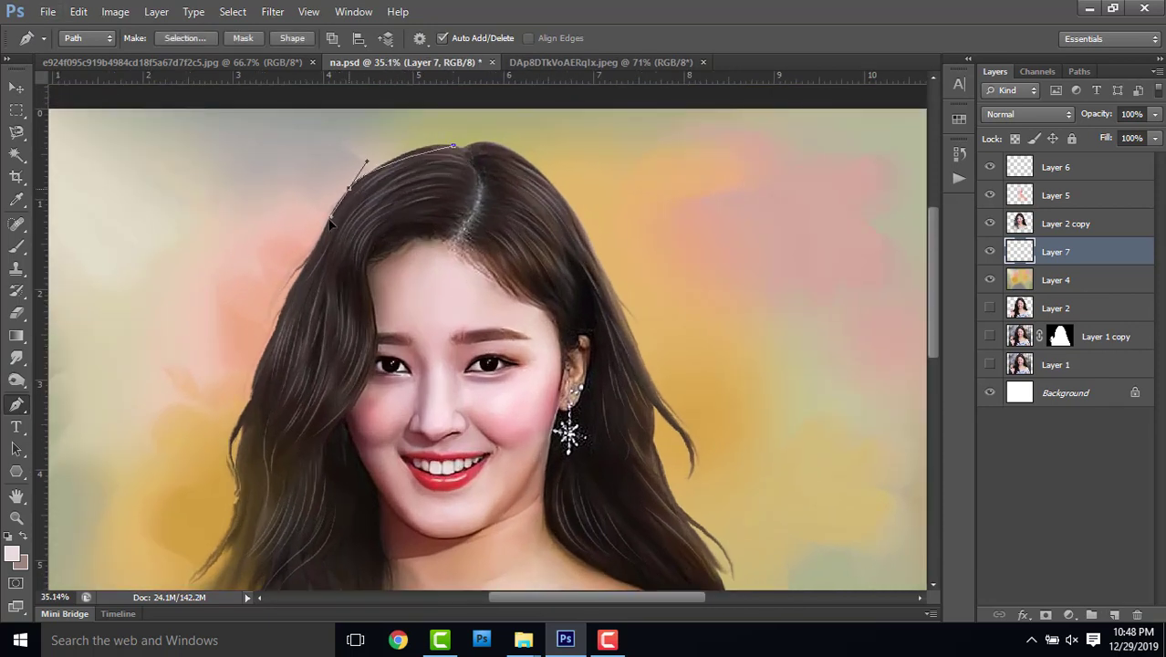
key("Escape")
left_click_drag(321, 247, 309, 330)
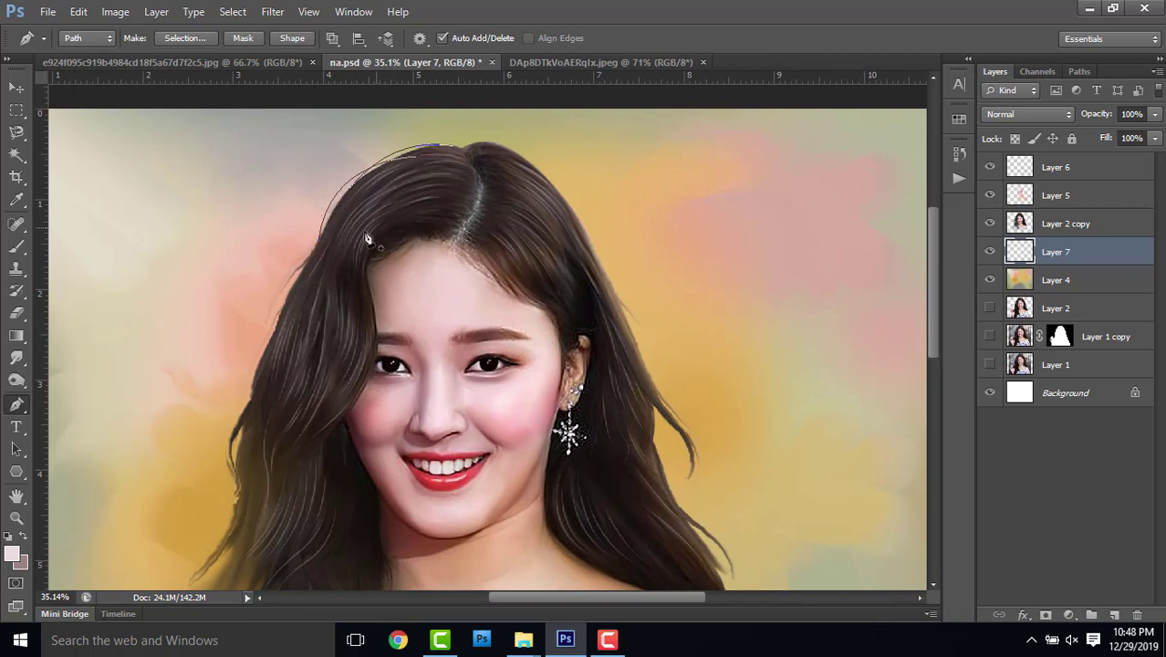
left_click_drag(296, 267, 281, 334)
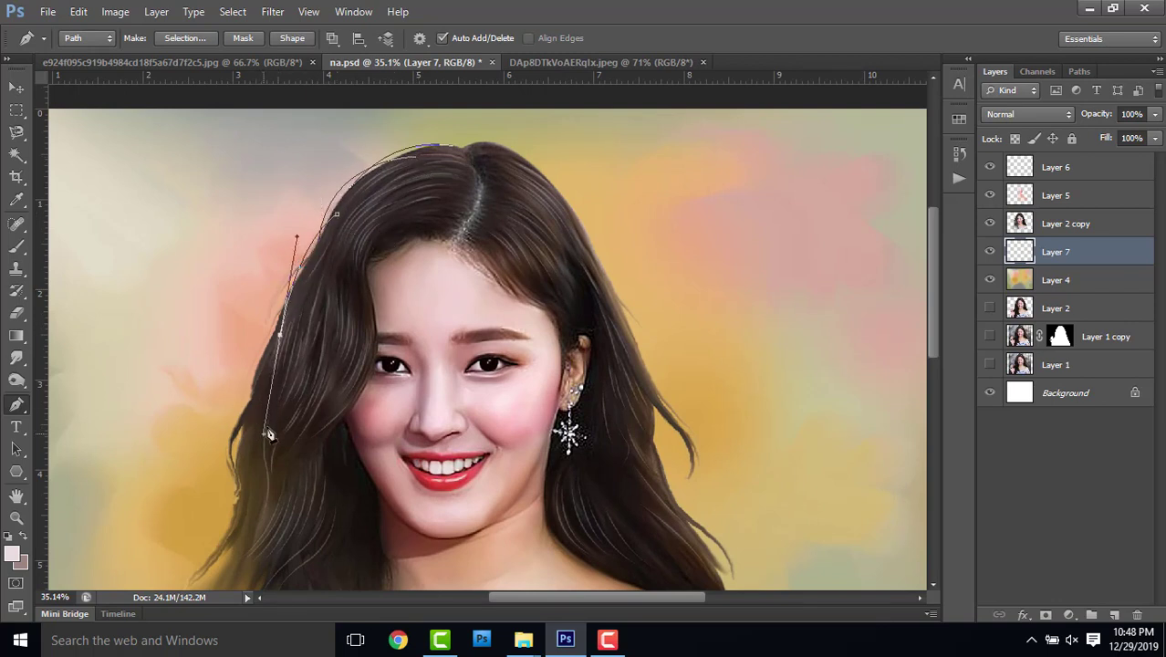
- Continue the path along the lower-left hair and add an anchor right of the crown
left_click_drag(254, 417, 259, 521)
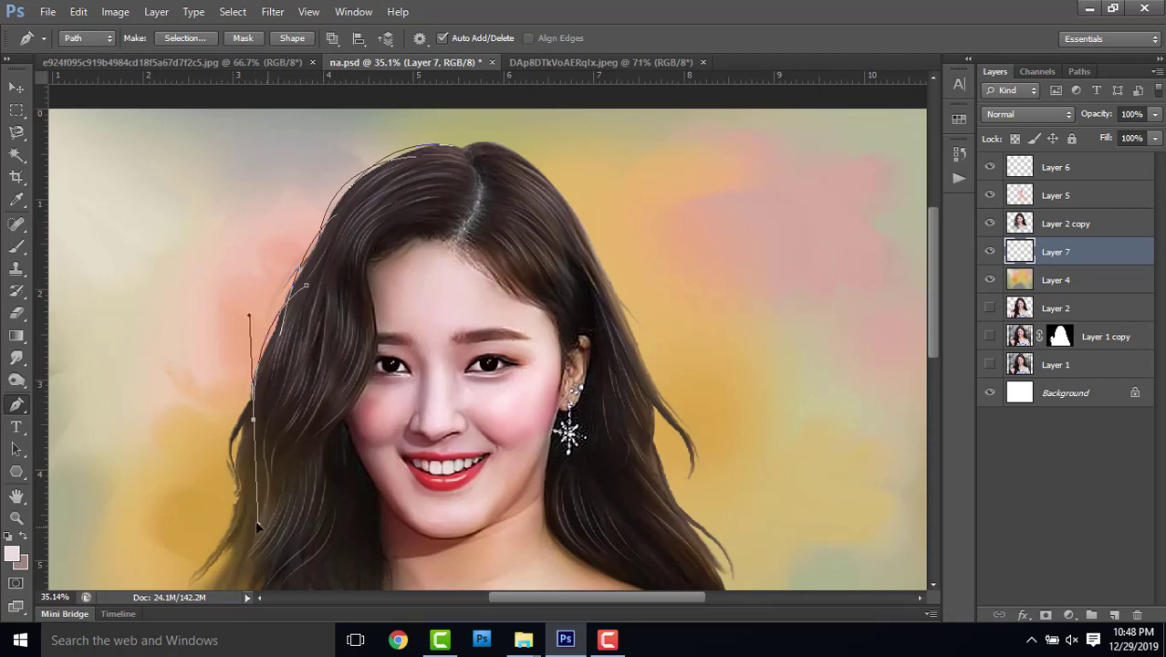
scroll(387, 197, "down", 2)
scroll(387, 197, "down", 2)
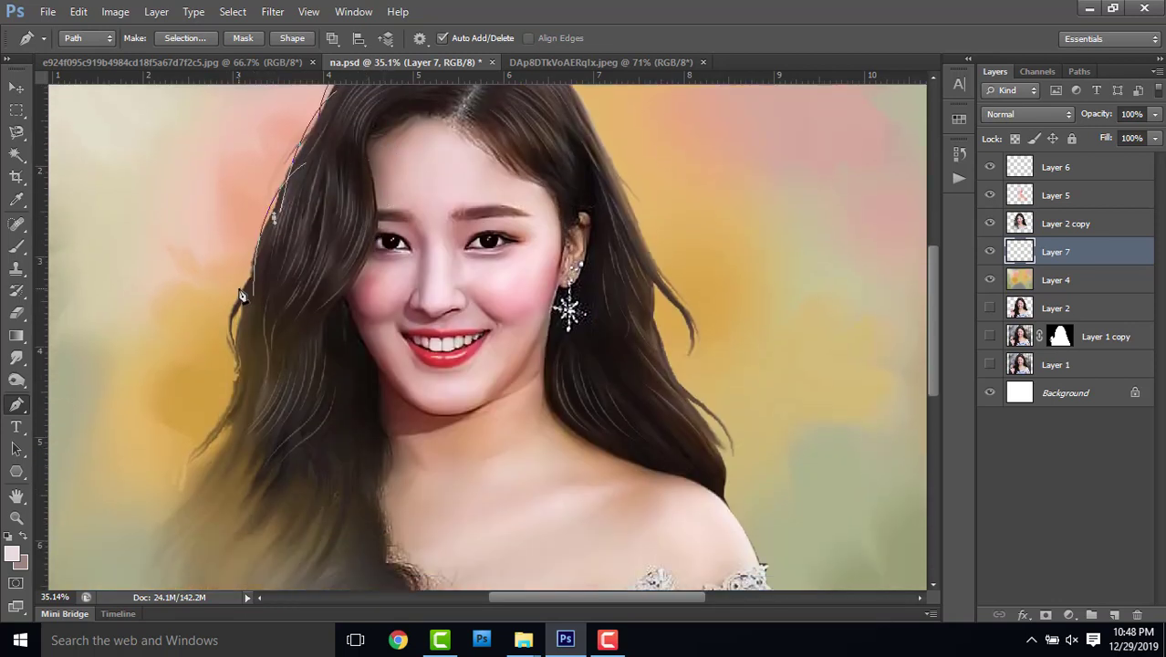
left_click_drag(247, 386, 216, 306)
scroll(378, 347, "up", 3)
scroll(472, 276, "up", 1)
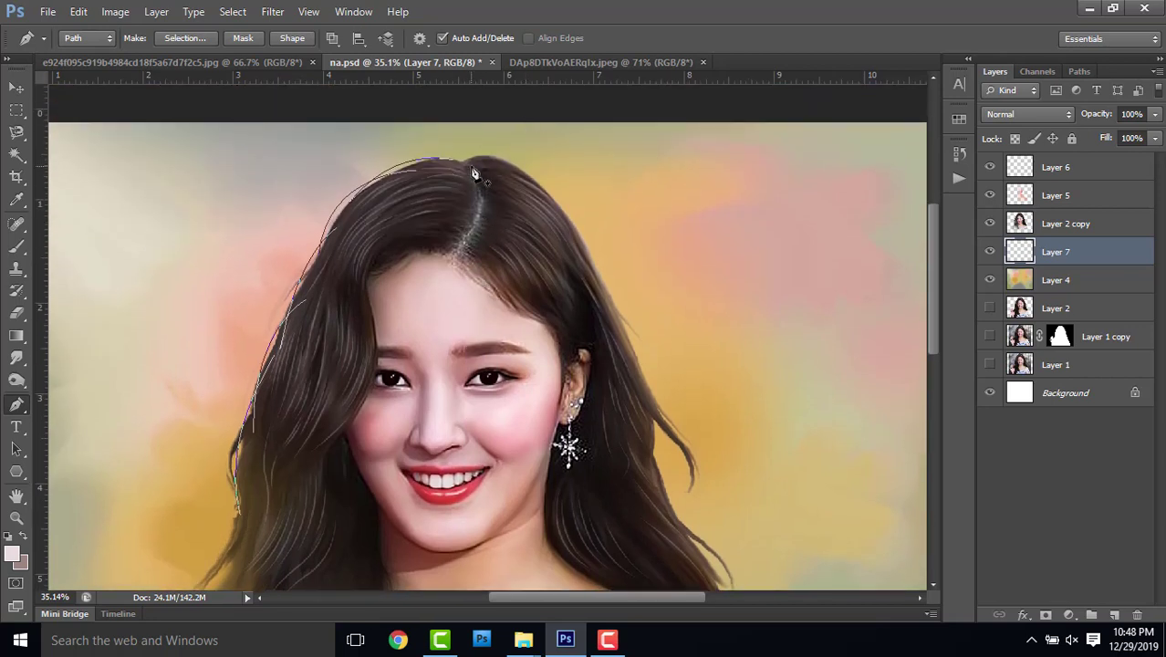
left_click_drag(532, 185, 559, 242)
scroll(354, 295, "down", 2, "alt")
- Make the brush smaller for thin strokes and select all anchor points of the hair path
left_click(15, 246)
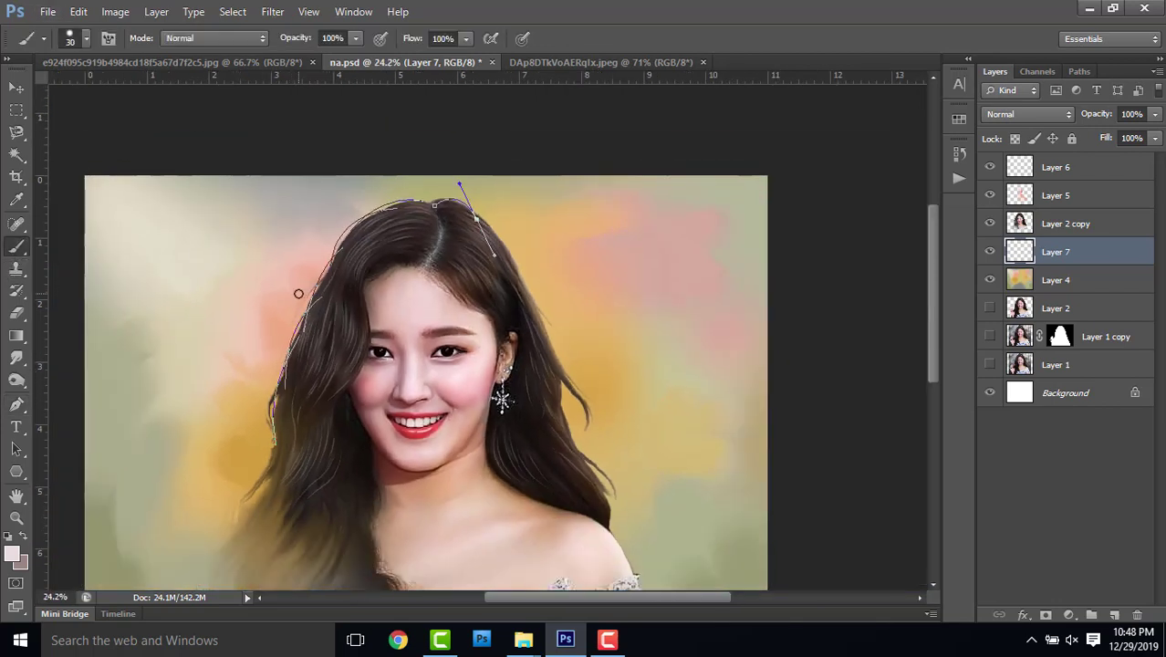
key("bracketleft")
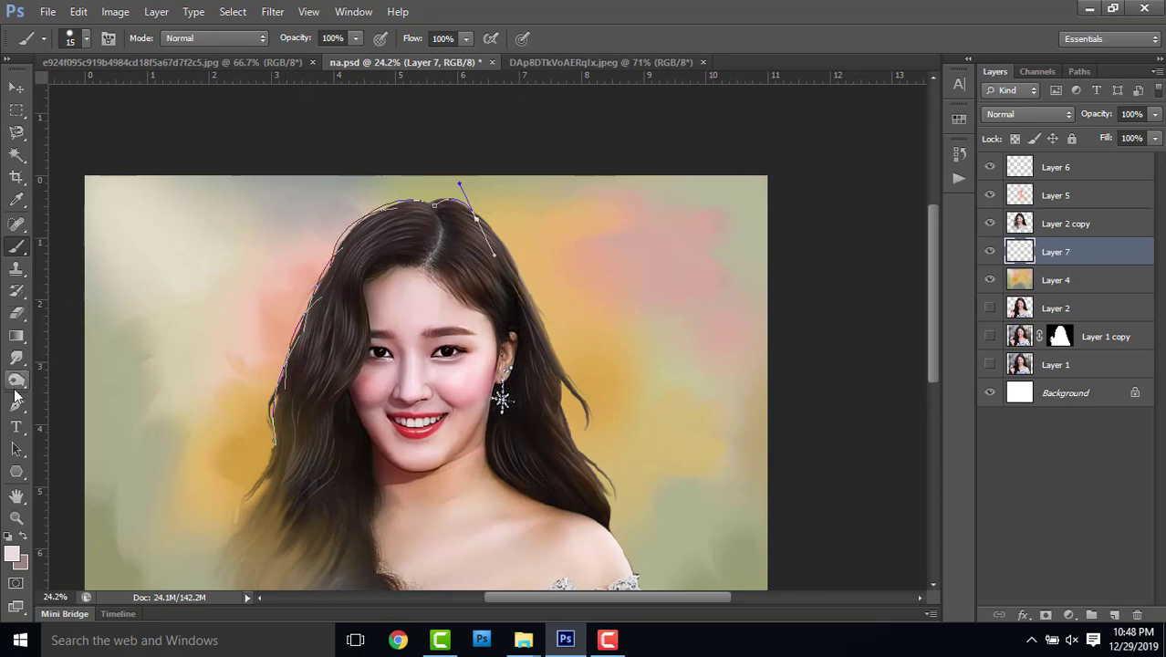
left_click(16, 404)
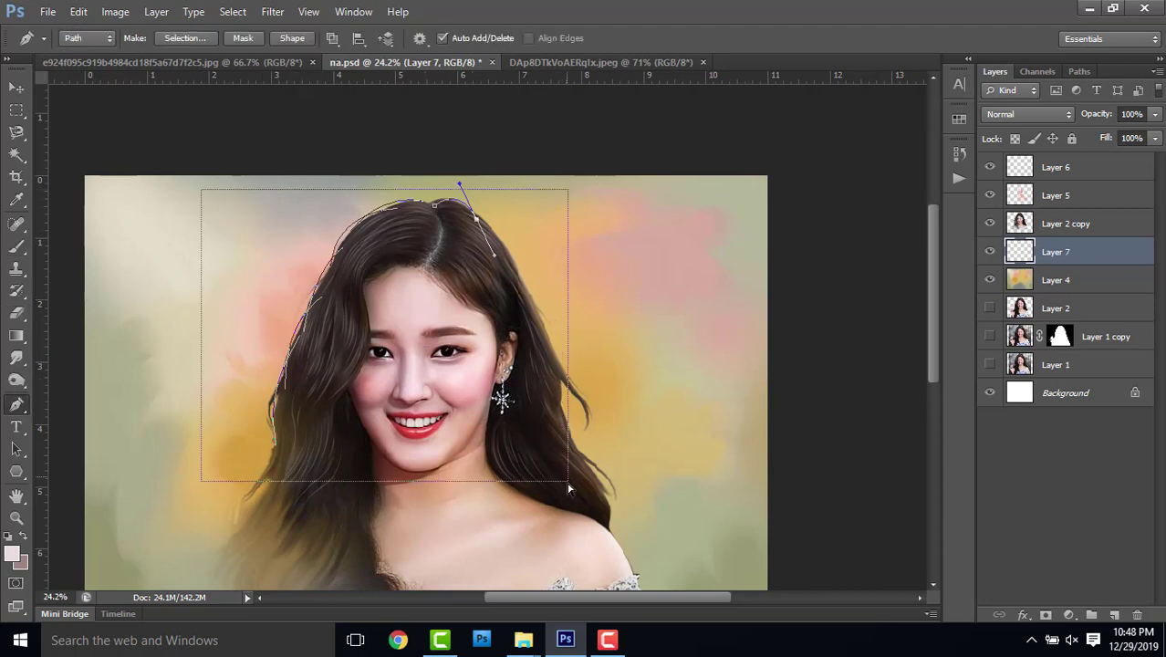
left_click_drag(273, 248, 568, 497)
left_click(19, 247)
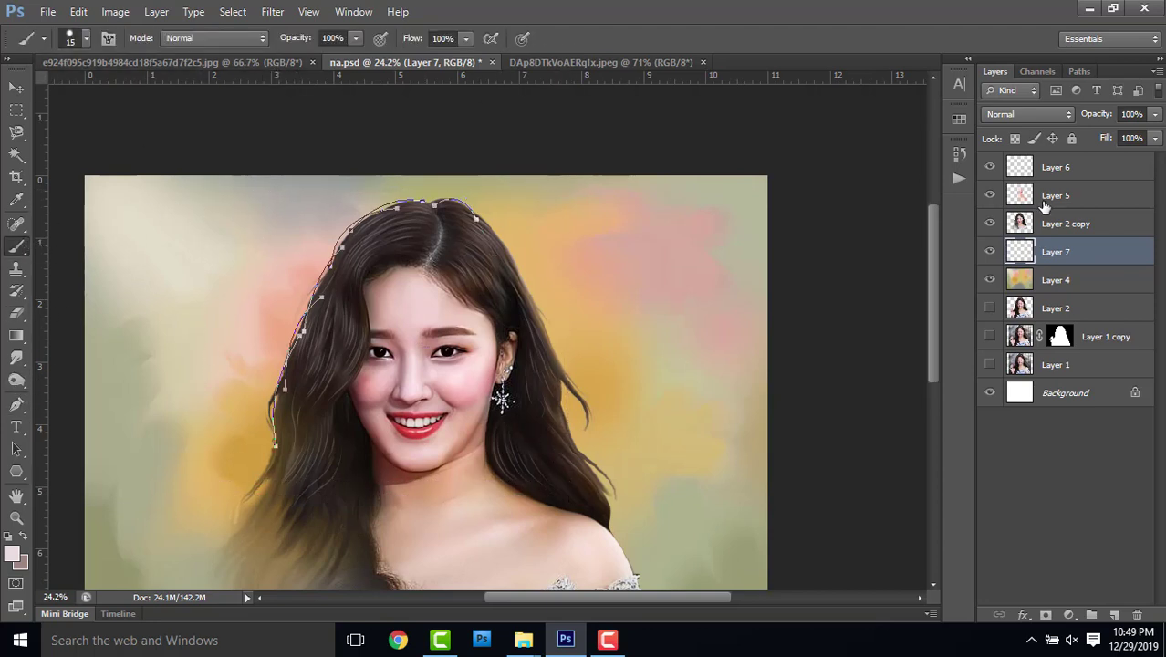
left_click(18, 406)
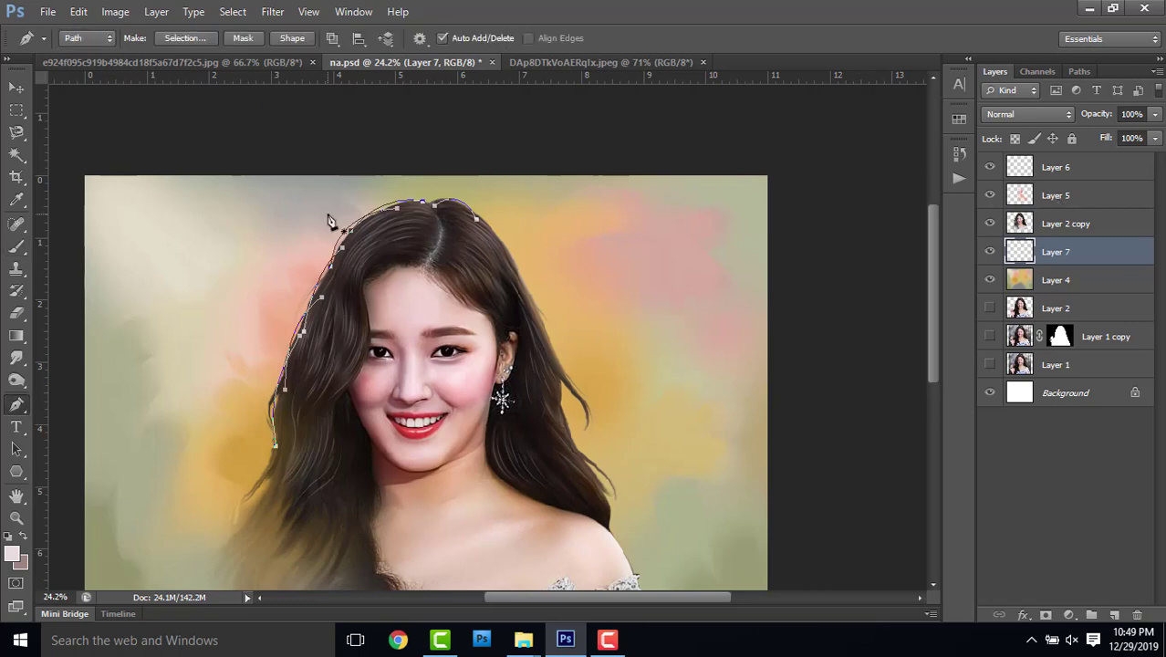
left_click_drag(216, 197, 513, 467)
- Stroke the hair-top path with the brush, check it, then undo the first attempt
right_click(536, 461)
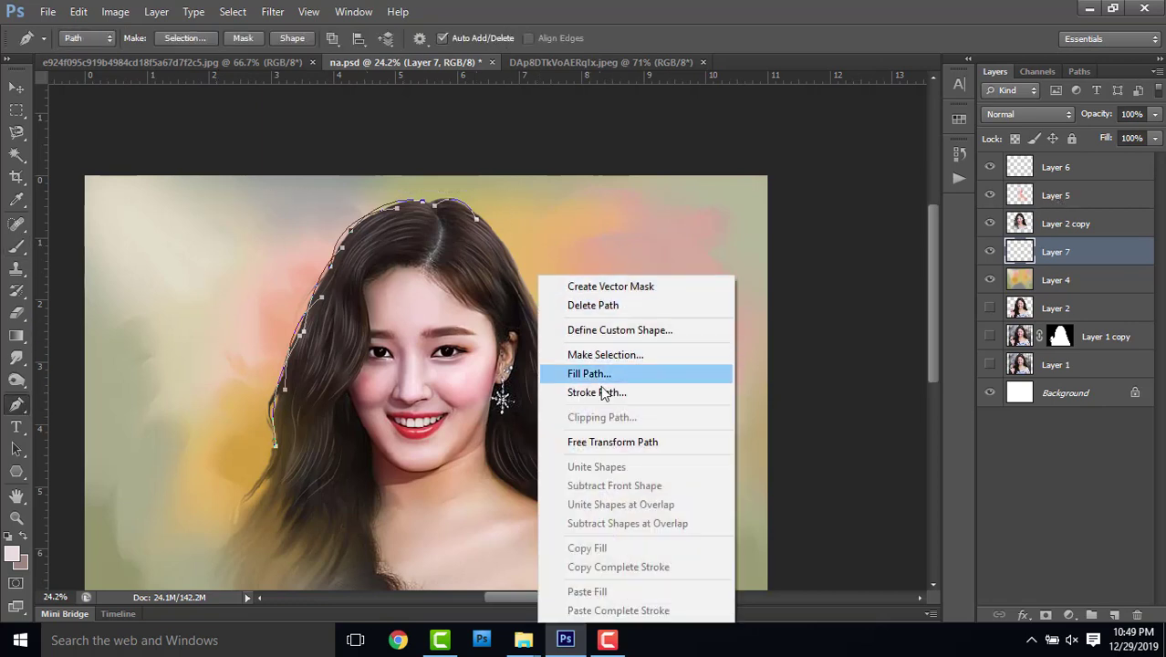
left_click(604, 390)
left_click(698, 219)
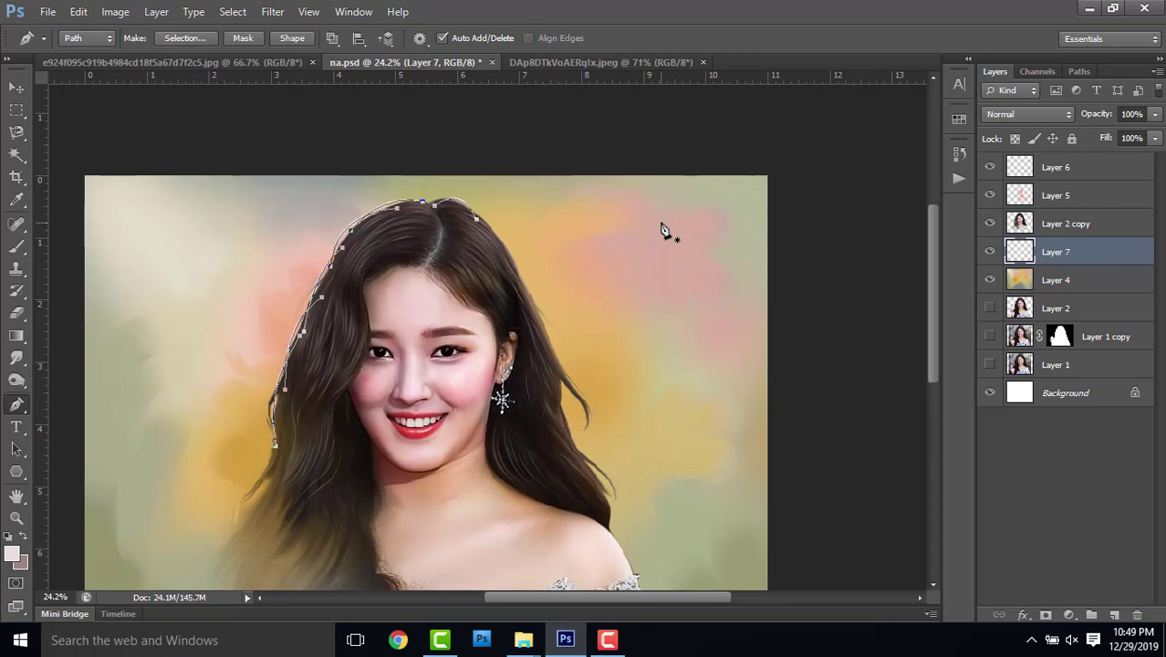
key("Return")
key("ctrl+z")
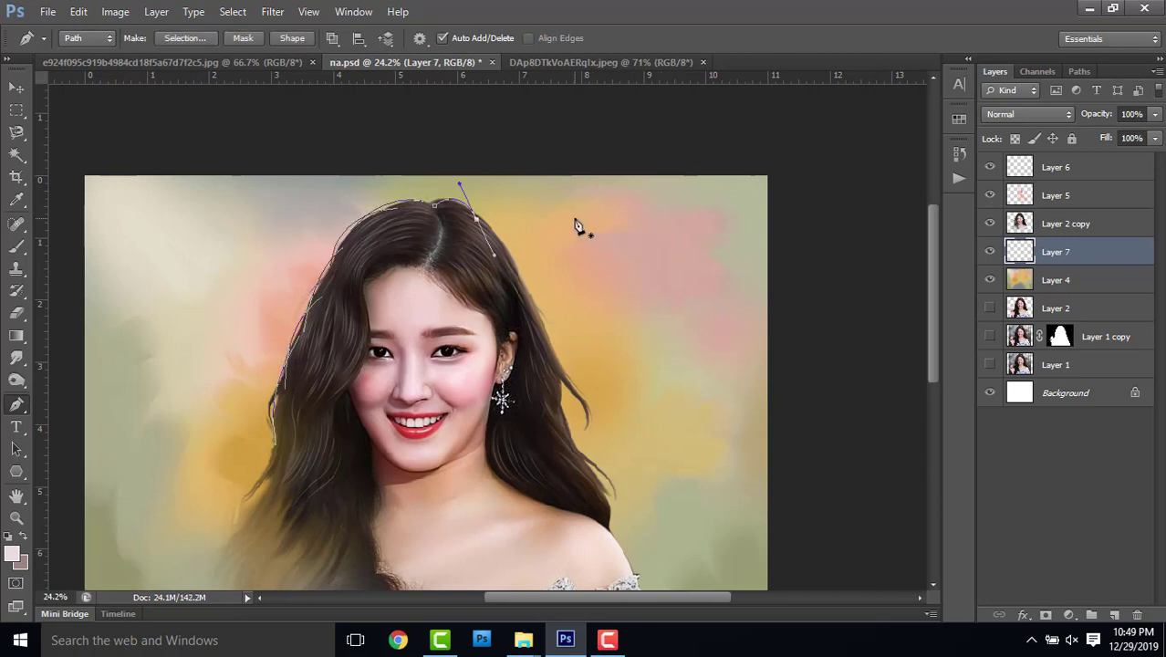
- Re-stroke the hair path with the brush to leave a thin light strand
key("b")
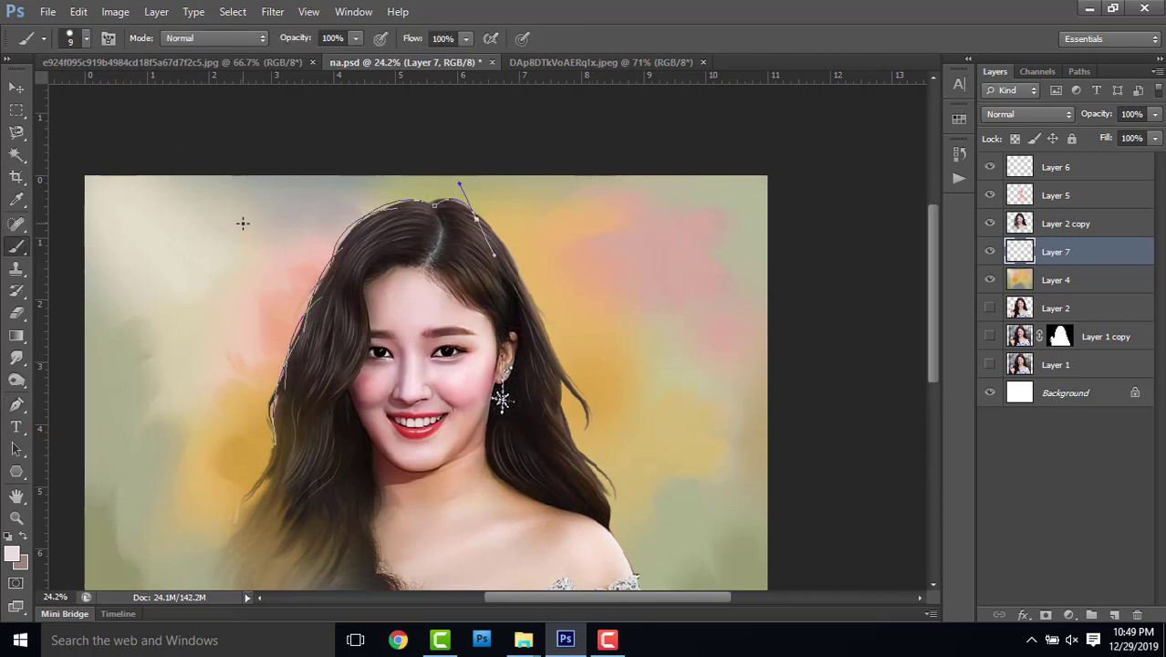
left_click(18, 408)
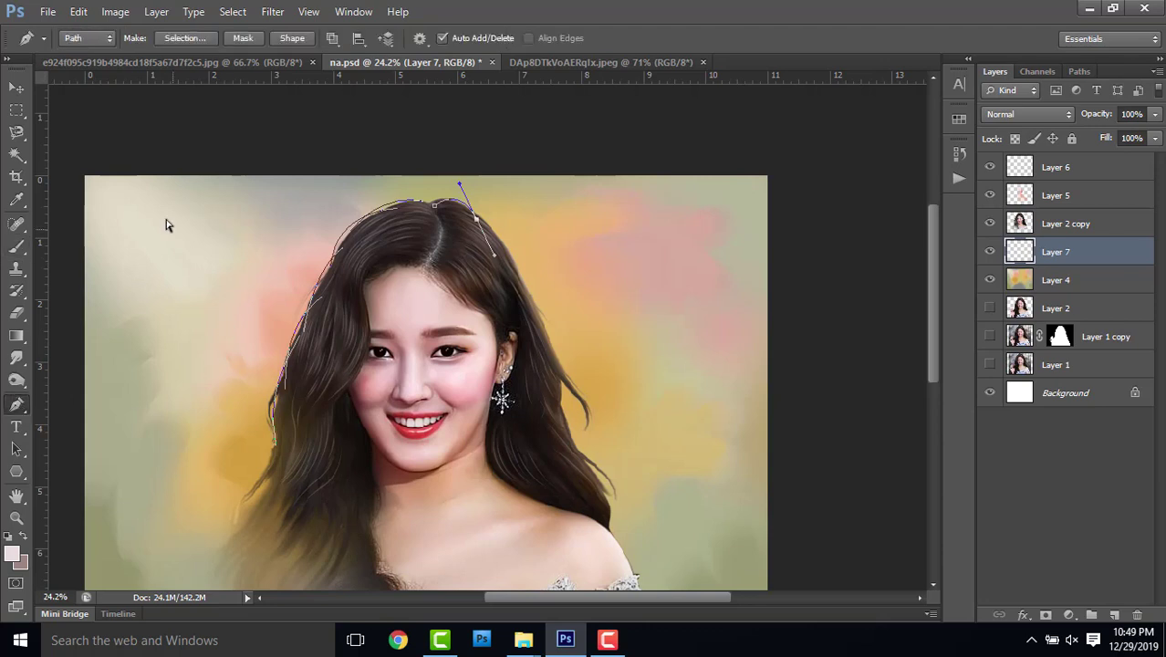
right_click(545, 372)
left_click(603, 140)
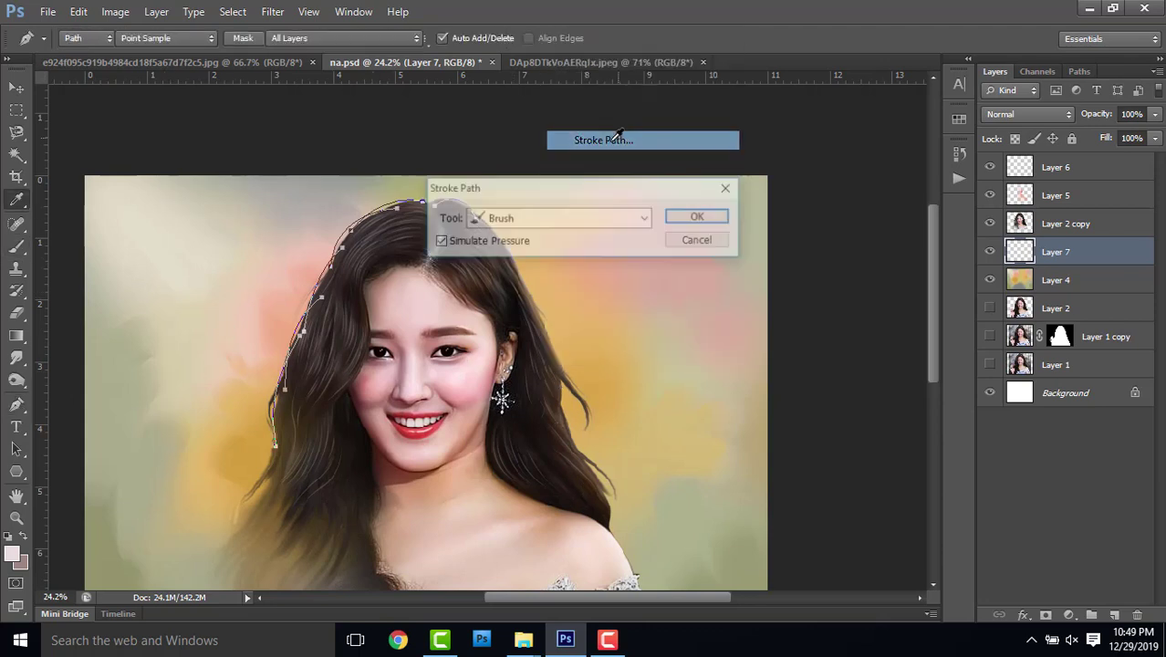
left_click(690, 215)
key("Return")
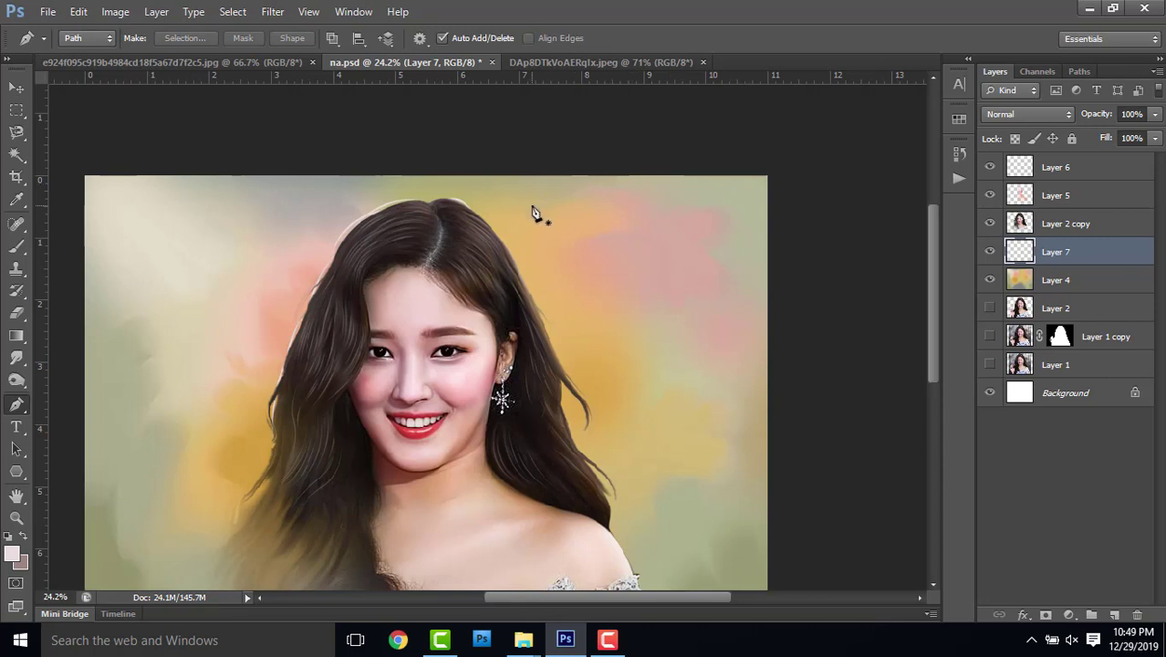
- Try nudging the white hair stroke left with the Move tool, then undo it
left_click(16, 89)
left_click_drag(358, 245, 355, 248)
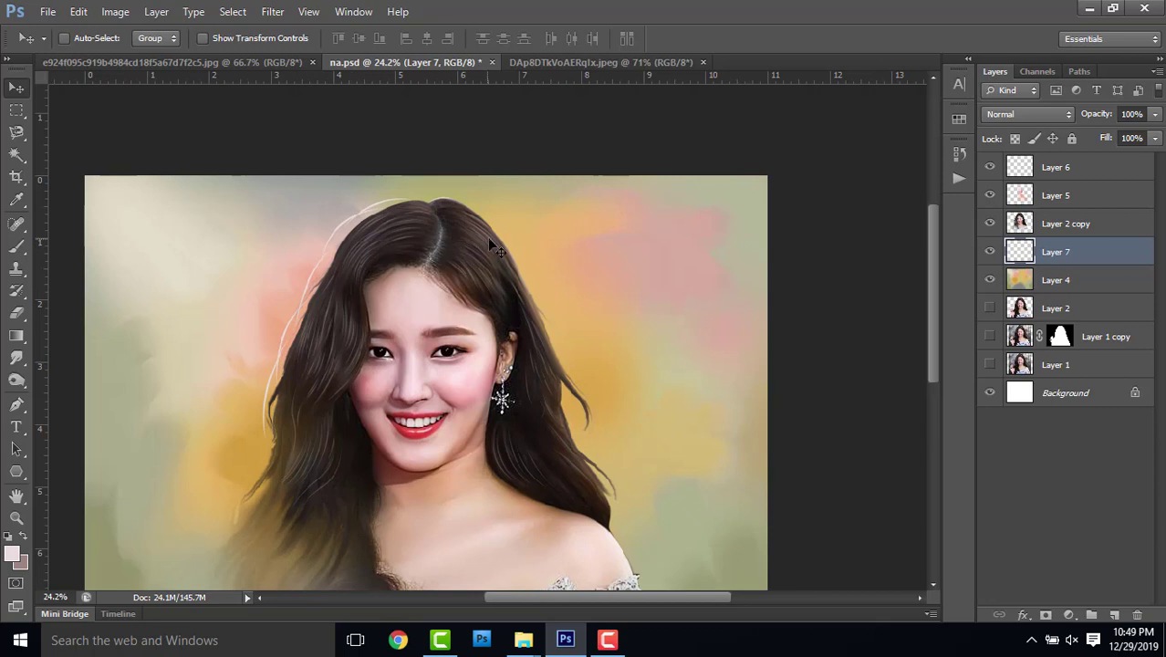
key("ctrl+z")
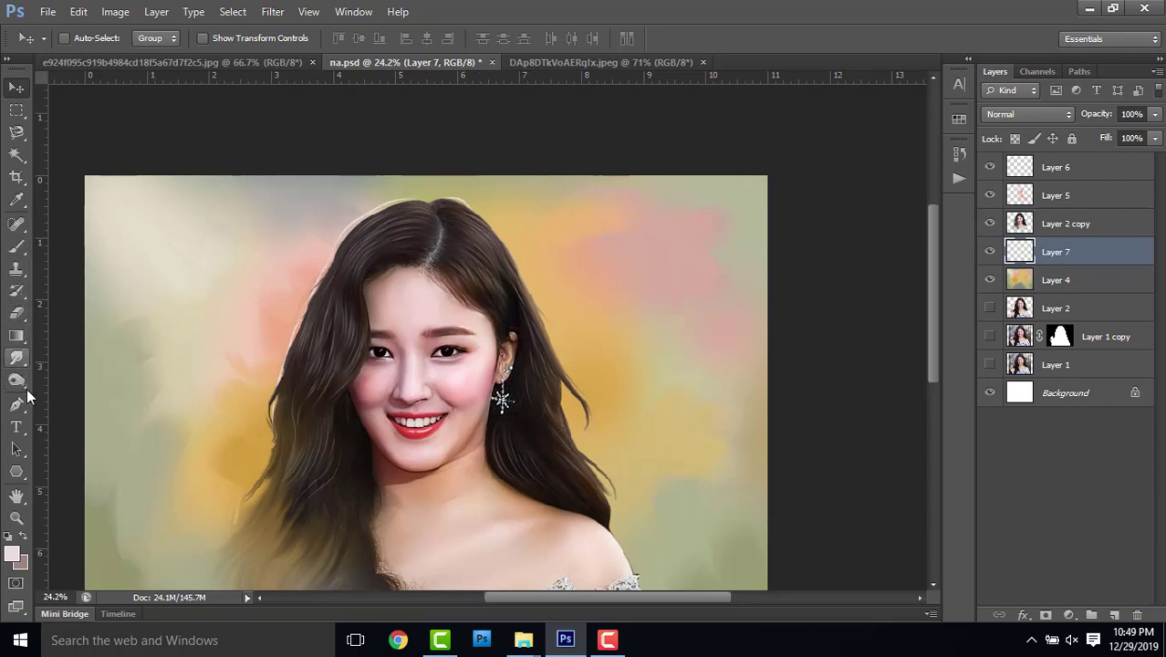
- Draw a curved path along the right hair edge and sample a dark hair colour
left_click(16, 404)
left_click(489, 230)
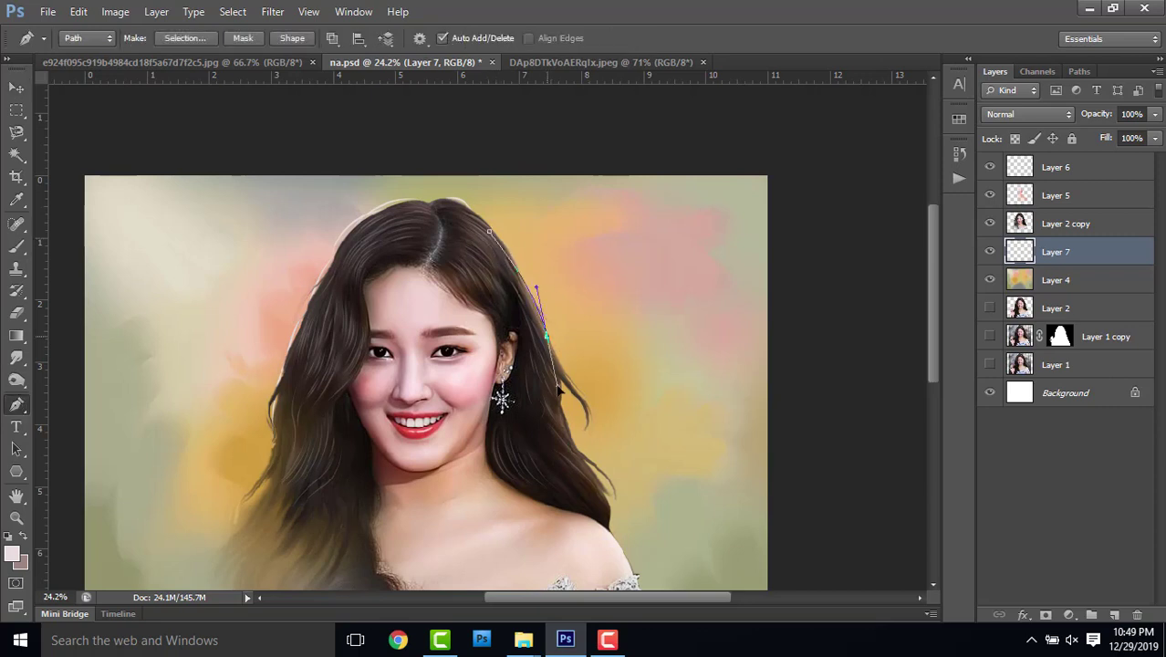
mouse_move(545, 337)
left_mouse_down()
mouse_move(560, 406)
mouse_move(628, 371)
mouse_move(622, 354)
left_mouse_up()
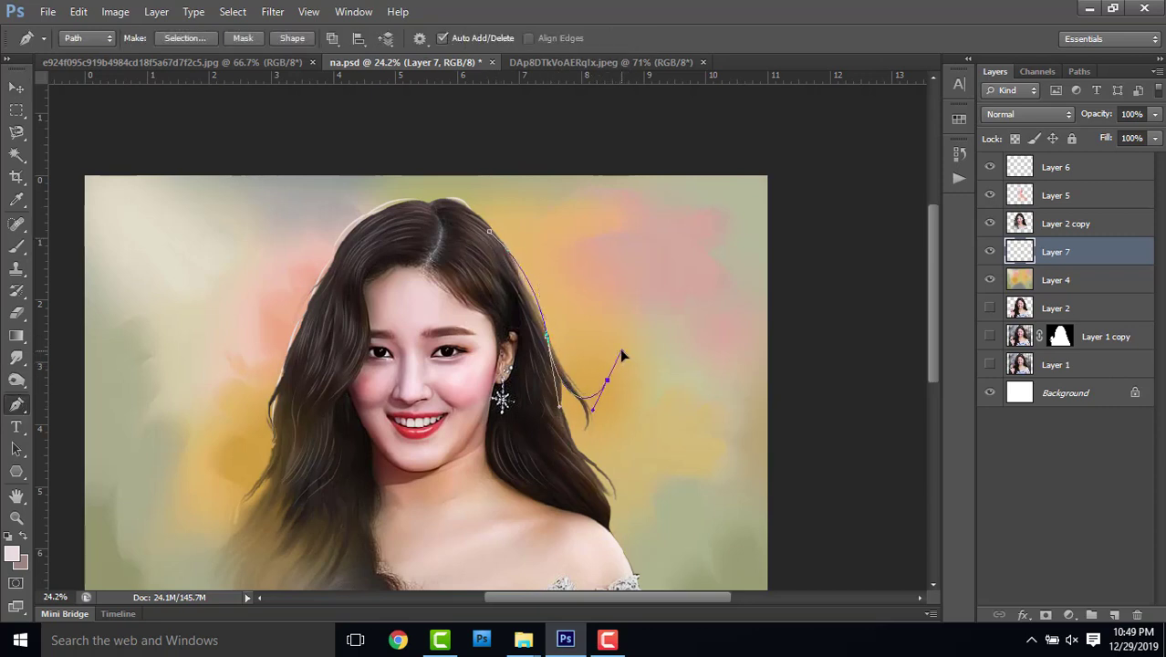
left_click(12, 557)
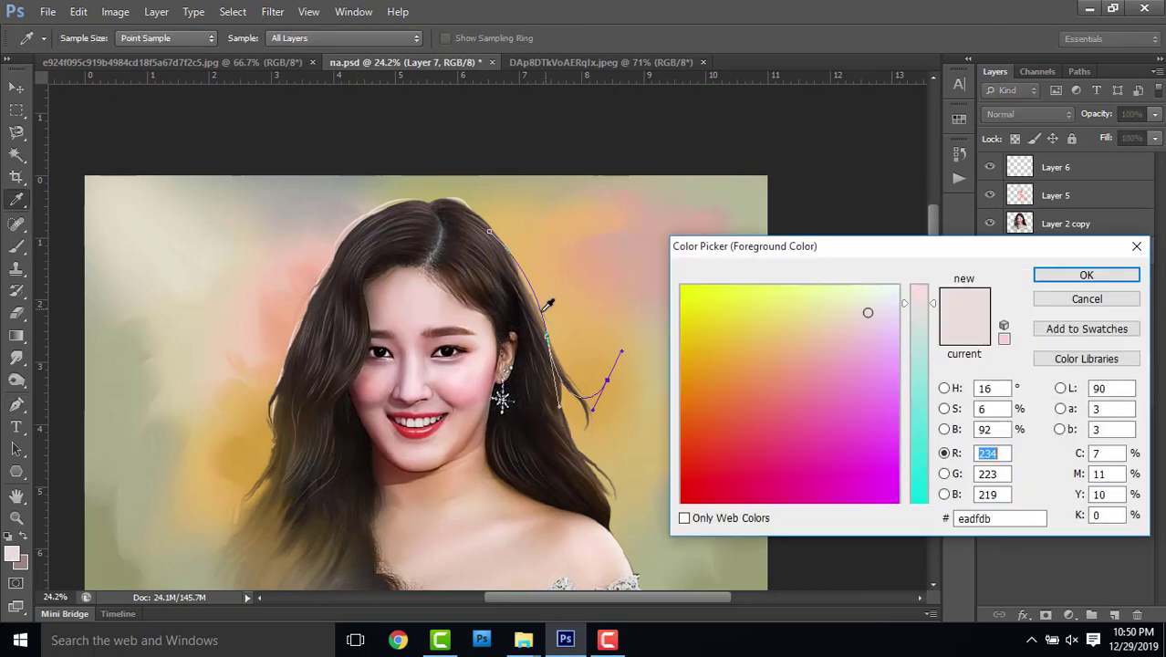
left_click(519, 301)
left_click(1086, 274)
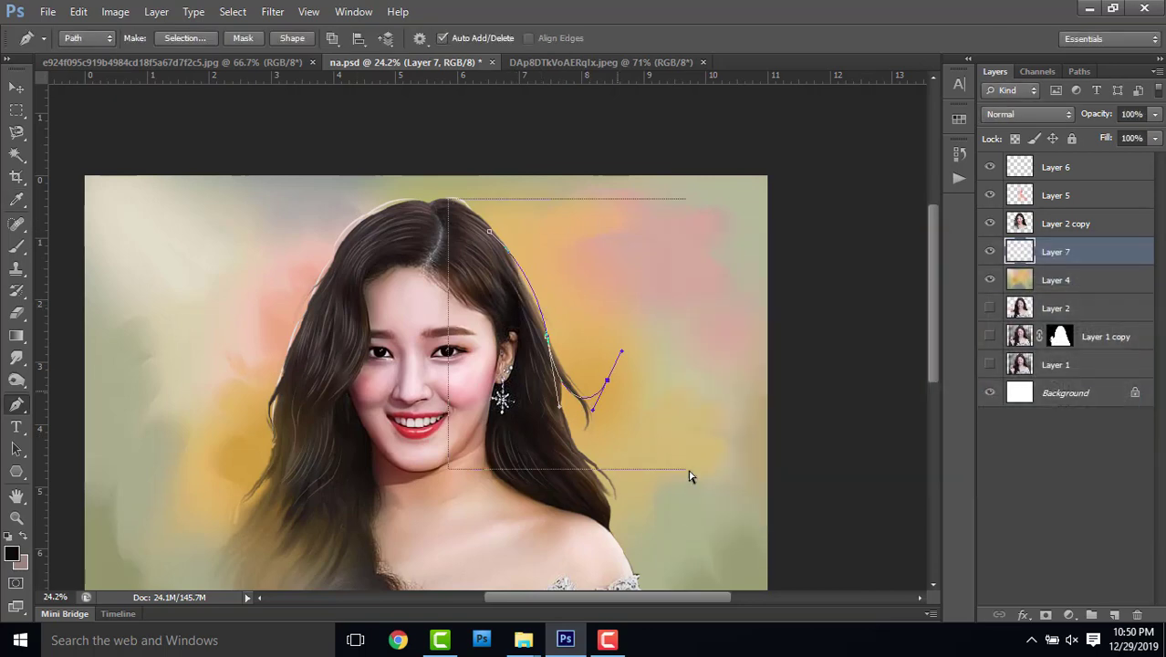
- Stroke the path with the brush as a thin dark strand and hide the path
right_click(662, 377)
left_click(726, 135)
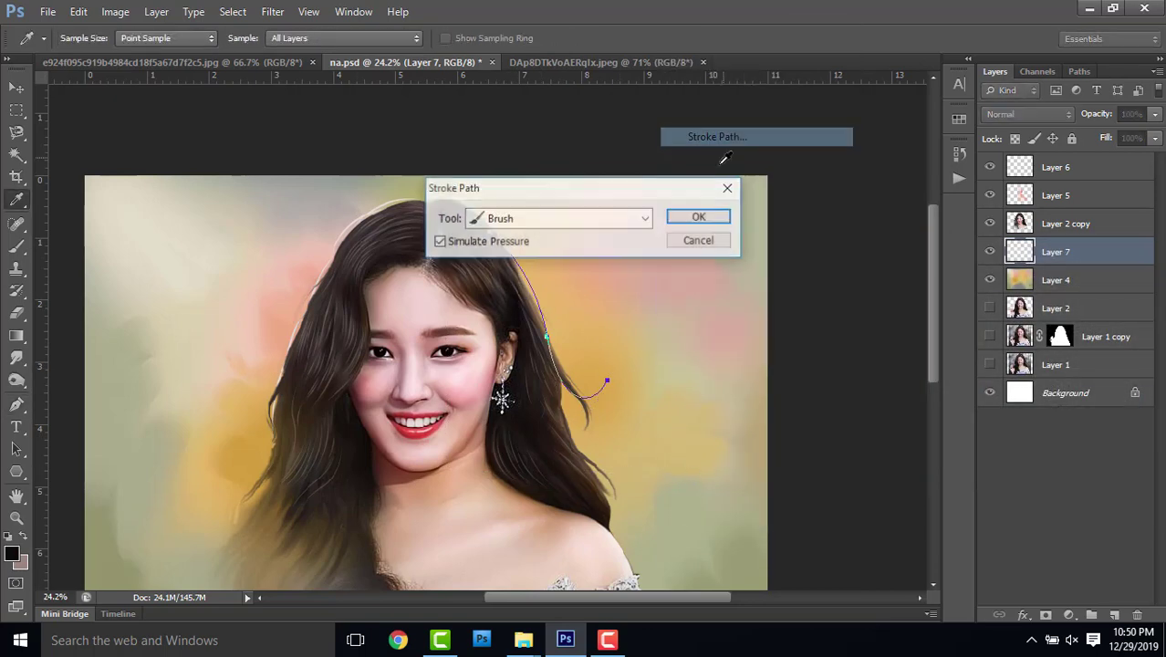
left_click(692, 215)
key("Return")
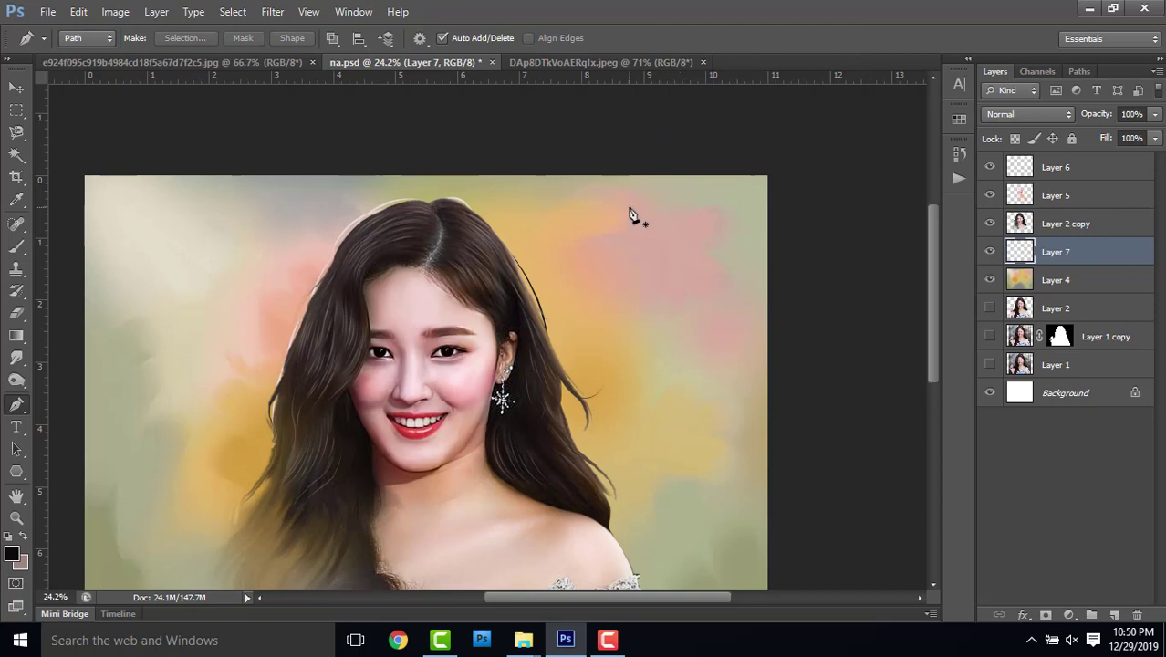
- Draw a new flyaway-strand path on the right hair and stroke it with the brush
key("ctrl+z")
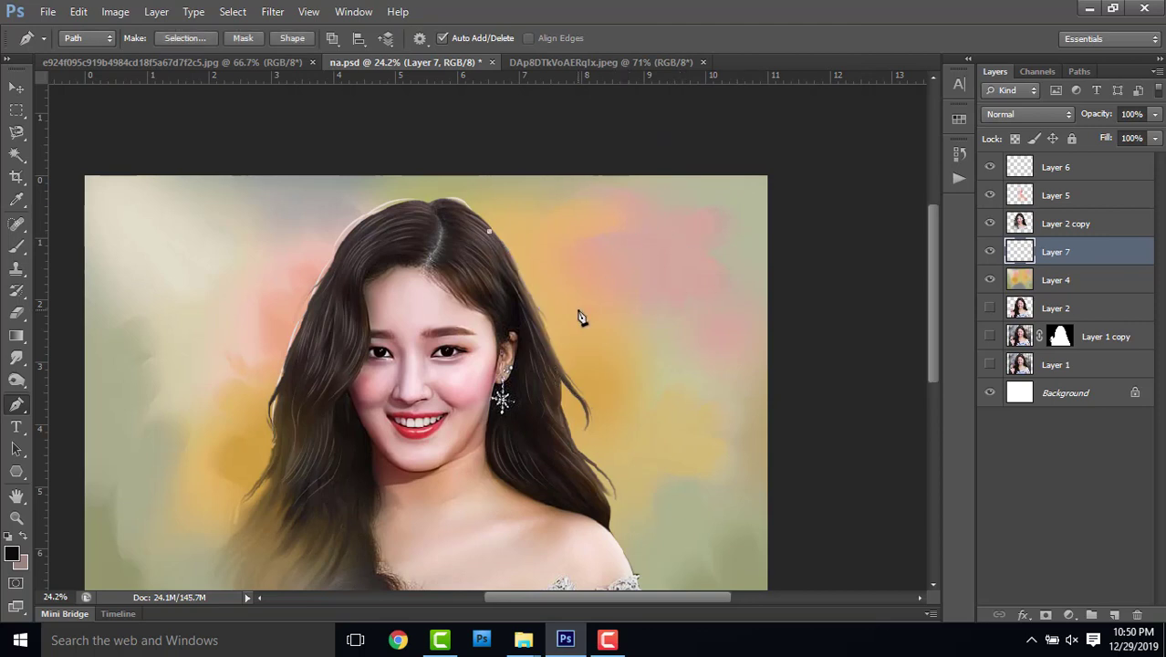
key("Return")
left_click(533, 324)
left_click_drag(618, 381, 645, 309)
right_click(682, 448)
left_click(730, 198)
left_click(709, 223)
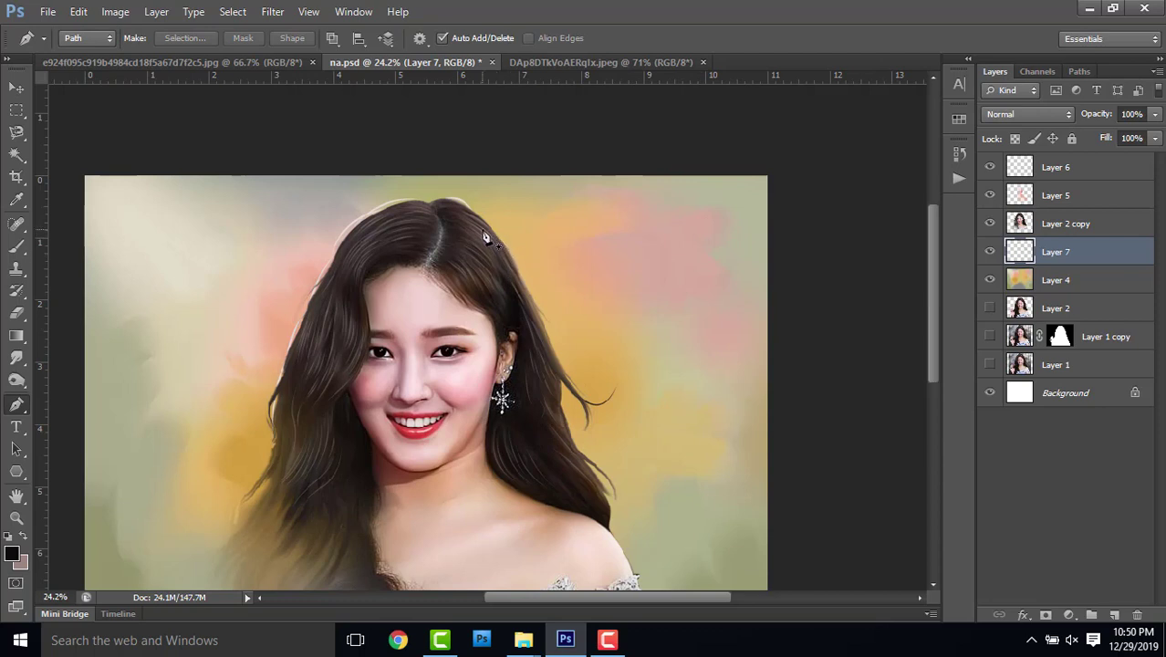
- Draw and reshape another curved strand path on the right hair, then stroke it
left_click(505, 253)
left_click_drag(548, 316, 559, 359)
left_click_drag(622, 335, 627, 283)
left_click_drag(624, 343, 606, 374)
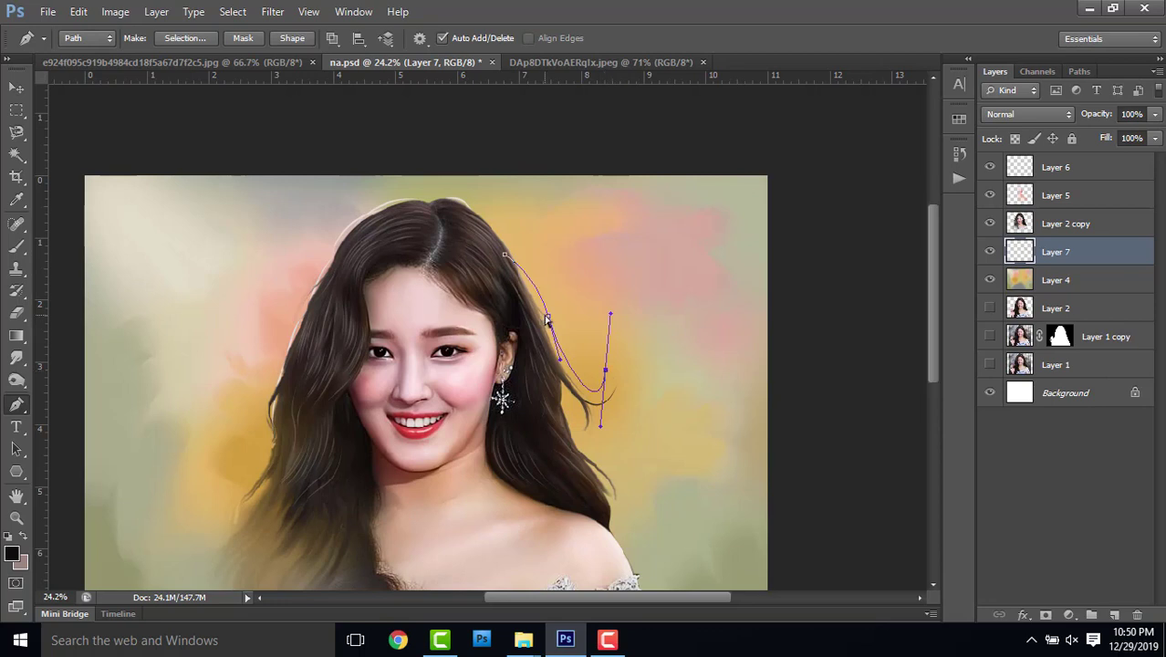
left_click_drag(549, 320, 544, 319)
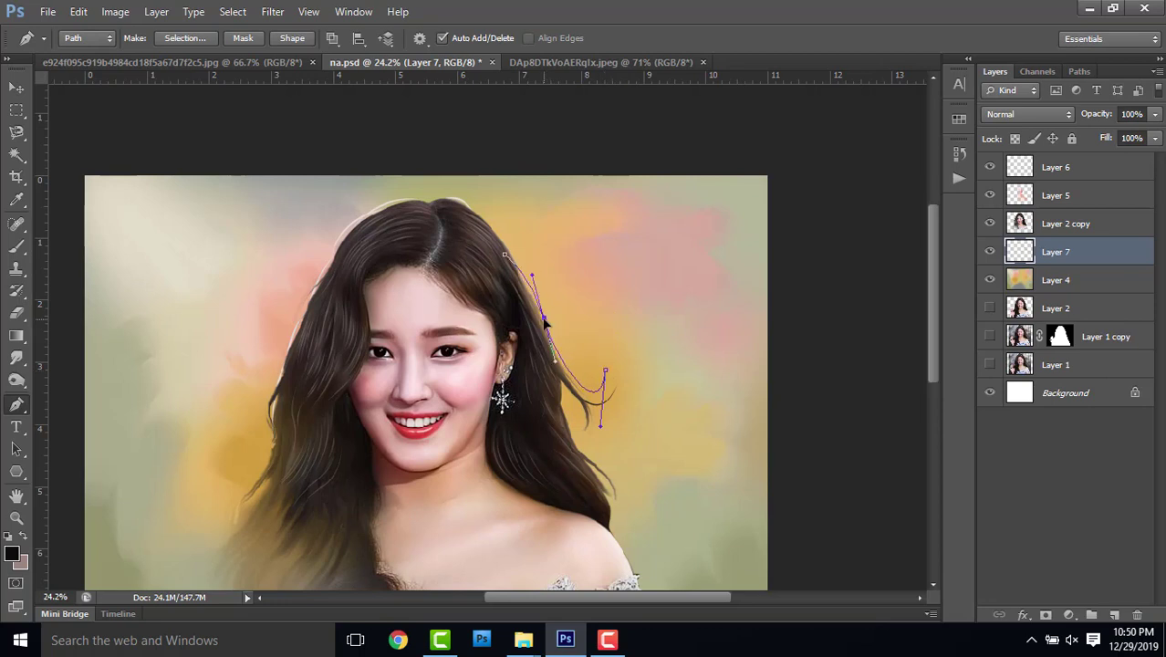
right_click(659, 391)
left_click(727, 155)
left_click(694, 219)
key("Return")
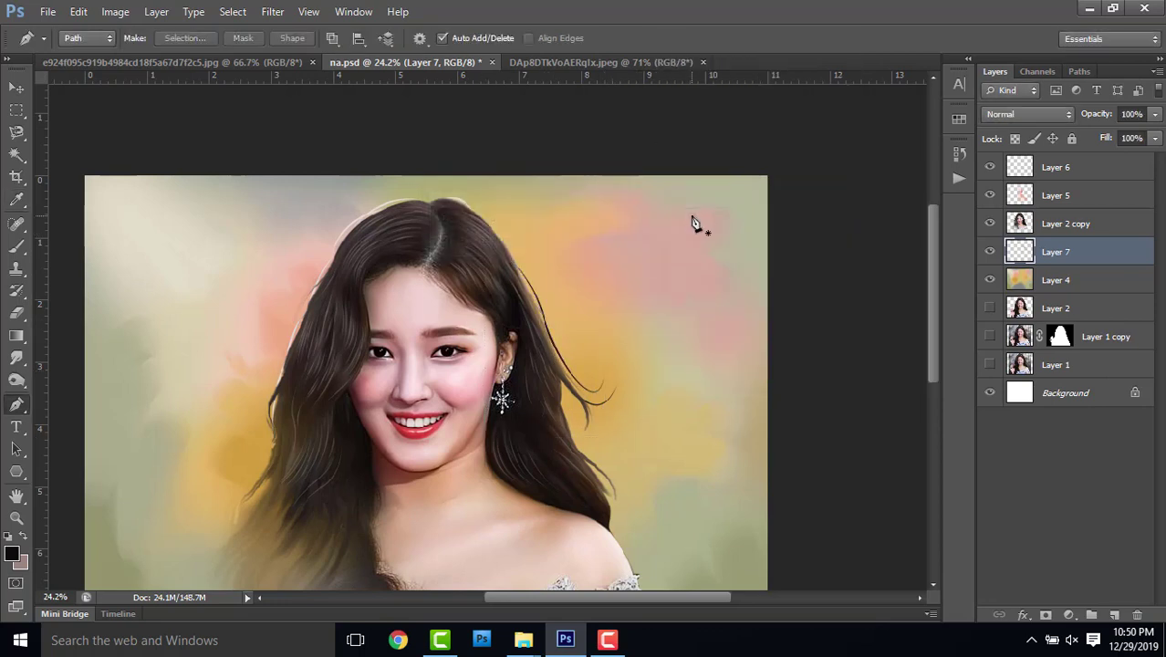
- Redraw the strand's end and stroke it in sampled grey-brown #554c4d
key("ctrl+z")
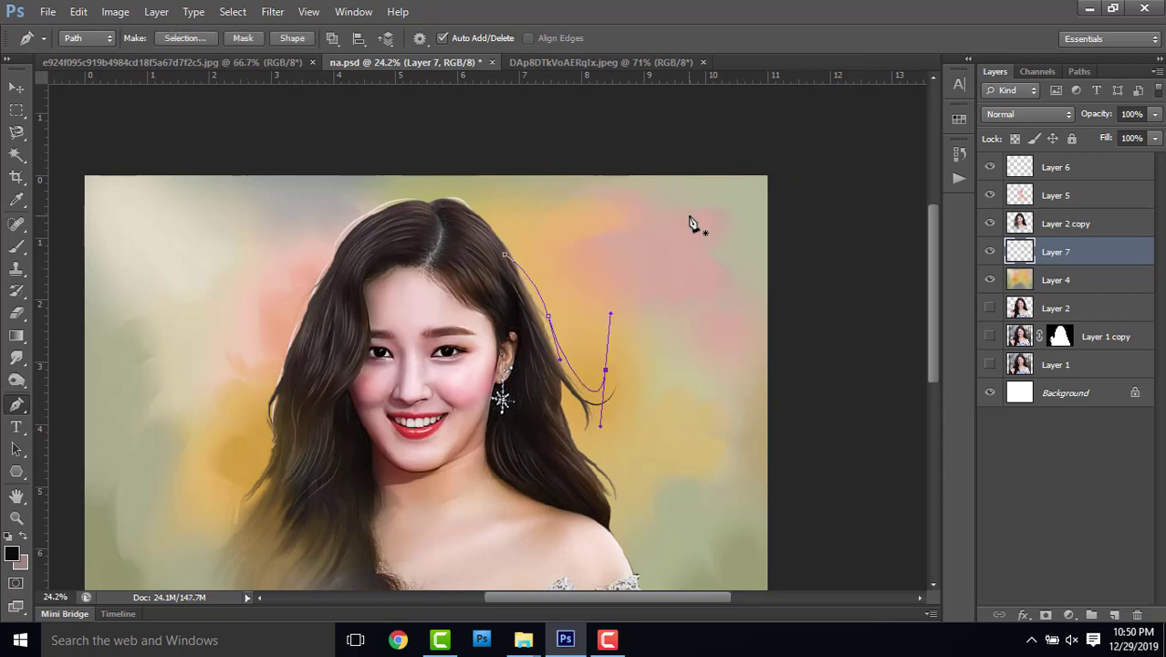
key("Delete")
key("Delete")
left_click_drag(599, 391, 618, 367)
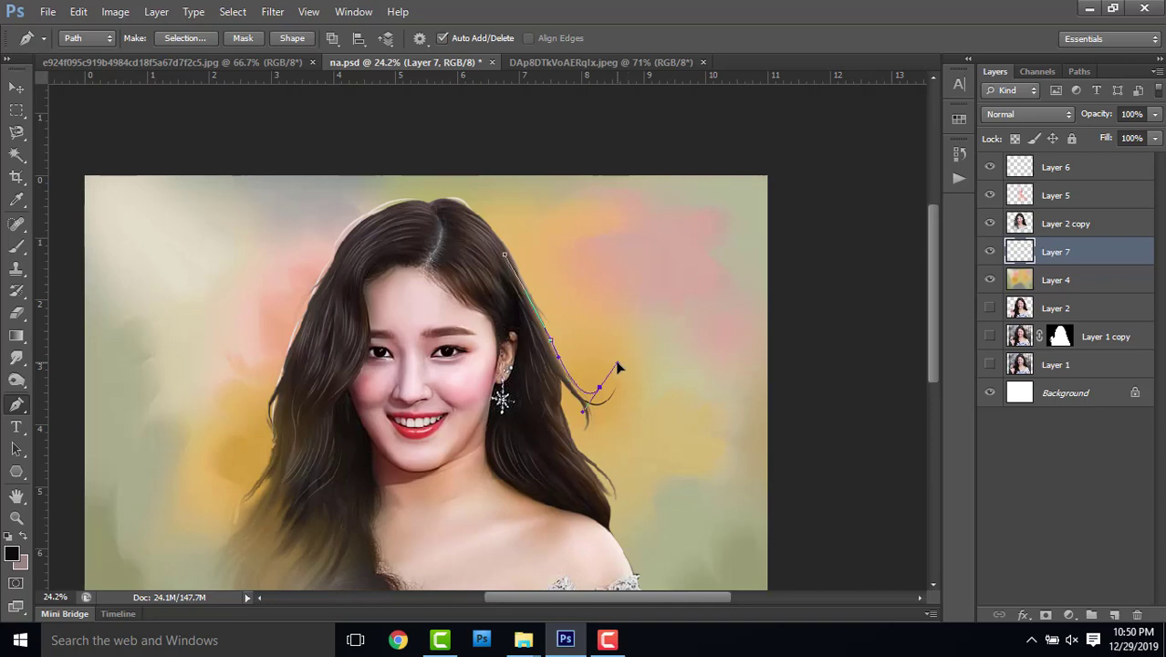
left_click(13, 553)
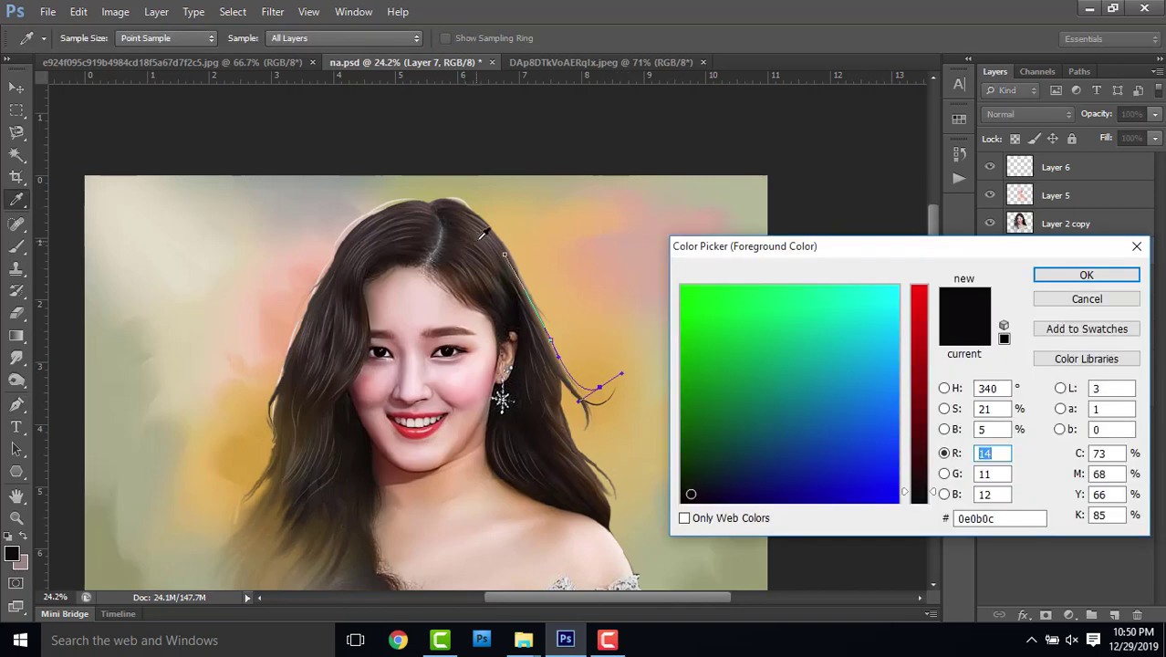
left_click(497, 232)
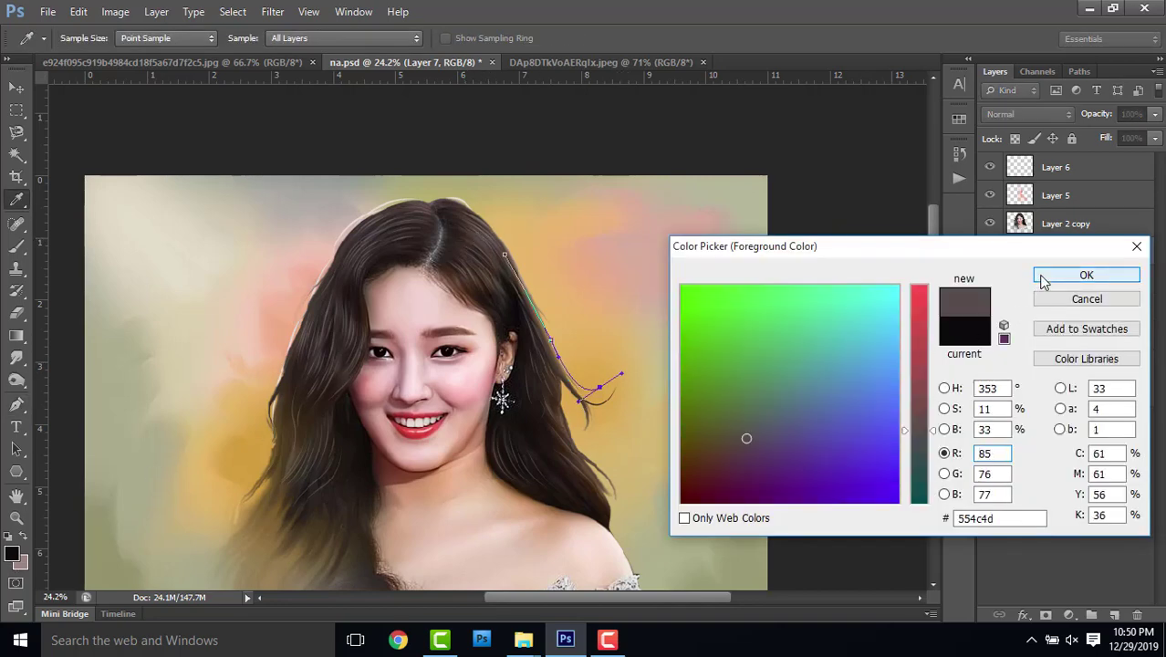
left_click(1084, 276)
right_click(654, 381)
left_click(747, 153)
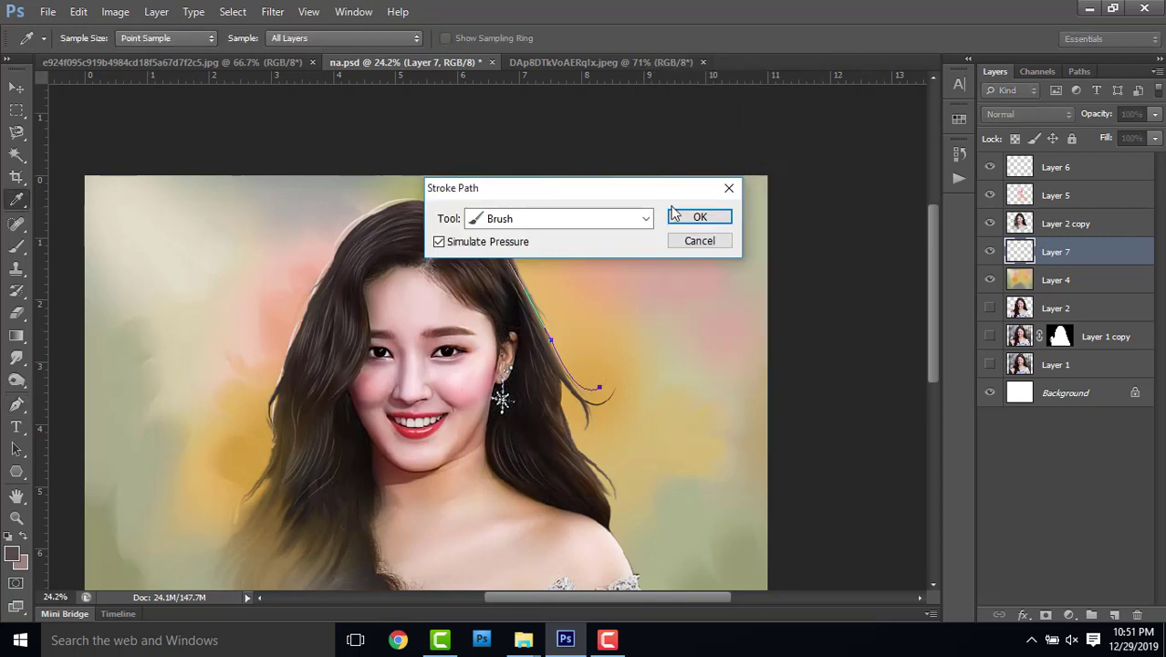
left_click(682, 214)
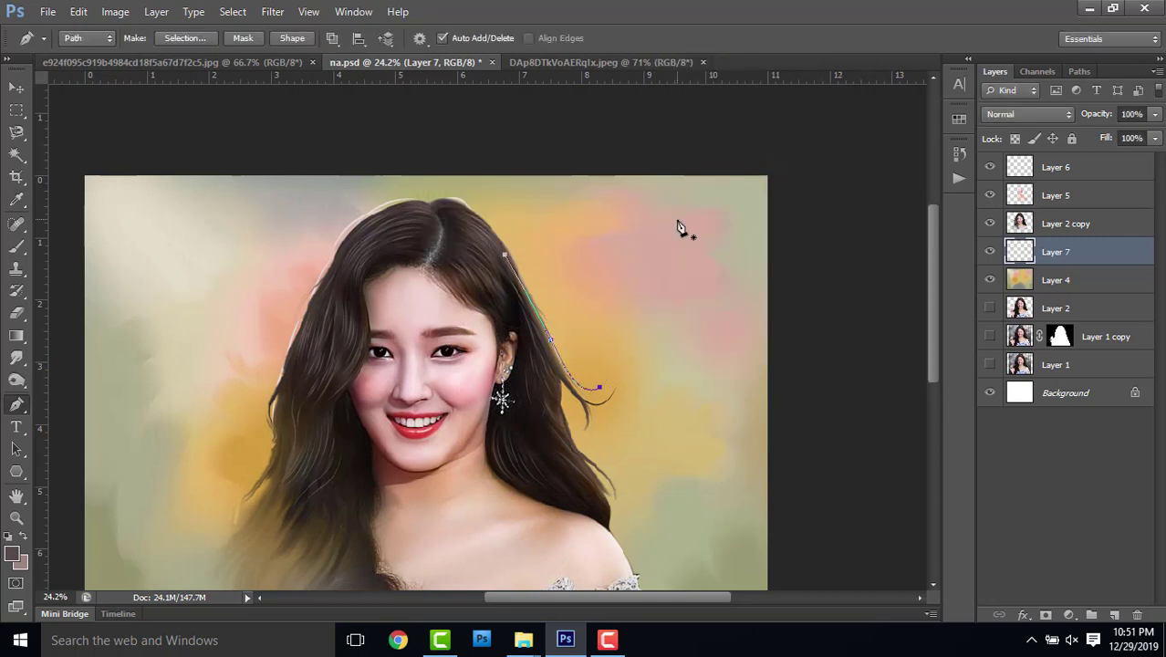
- Paint a strand curving down along the lower right hair
left_click(557, 379)
left_click_drag(621, 457, 671, 493)
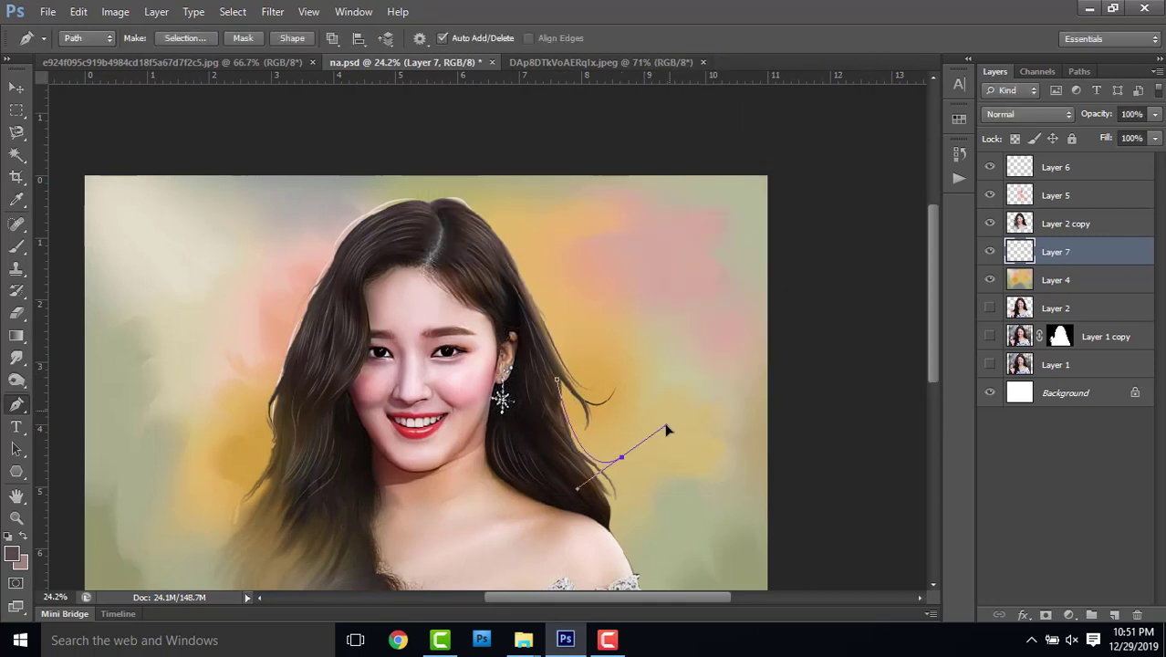
right_click(679, 476)
left_click(735, 246)
key("Return")
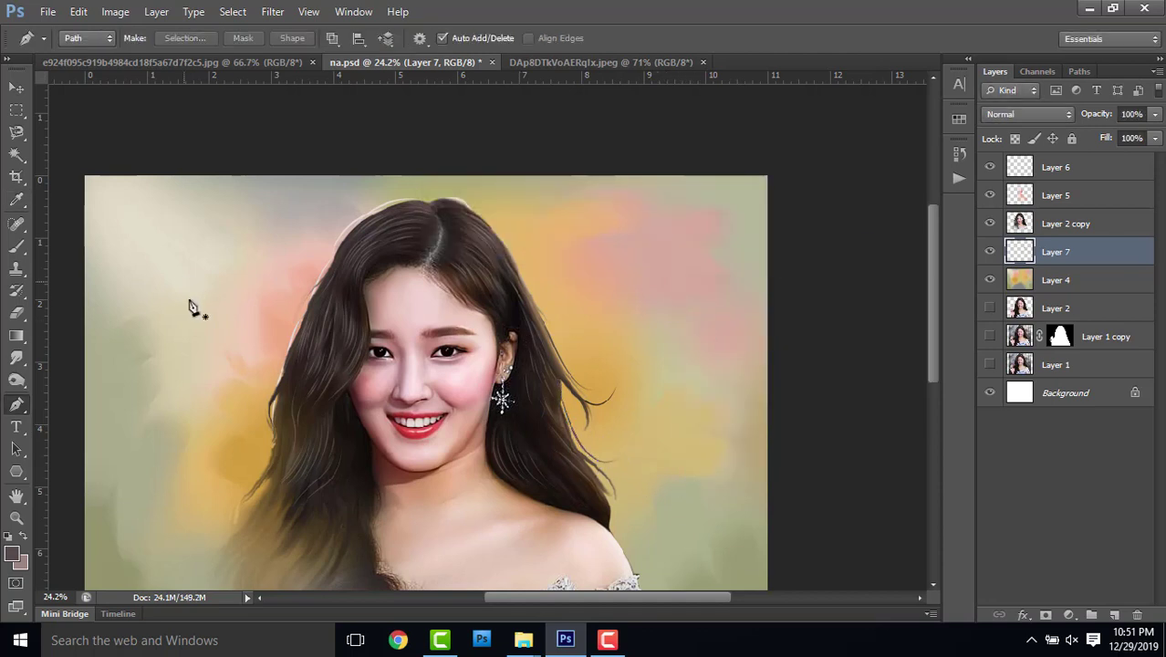
- Paint a looping strand curling outward from the left side of the hair
left_click(337, 248)
mouse_move(269, 332)
left_mouse_down()
mouse_move(252, 302)
mouse_move(274, 352)
left_mouse_up()
left_click(275, 305)
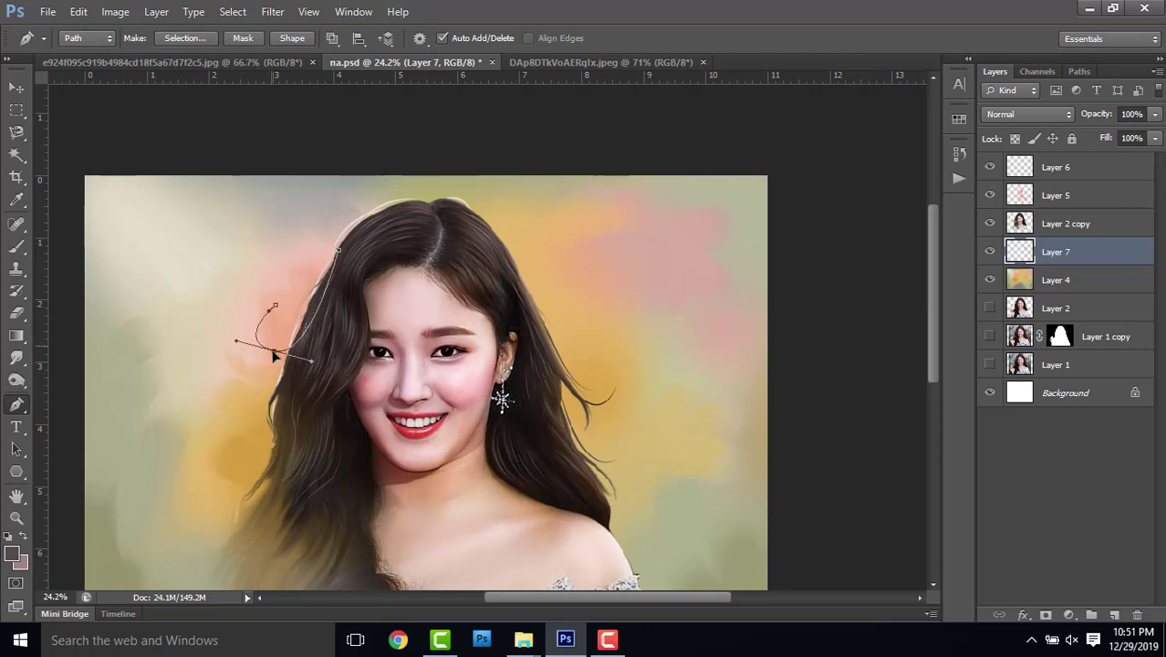
right_click(404, 401)
left_click(487, 381)
key("Return")
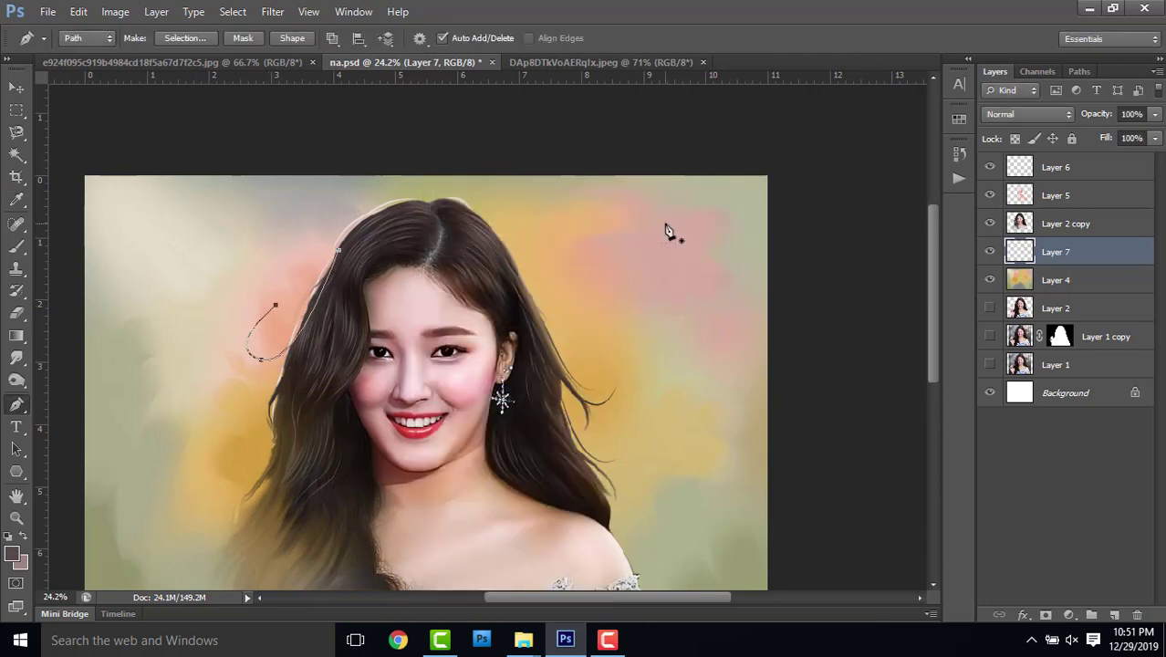
key("Return")
- Paint two more left-side strands, one curving upward and one lower down
left_click(329, 272)
left_click_drag(301, 330, 294, 282)
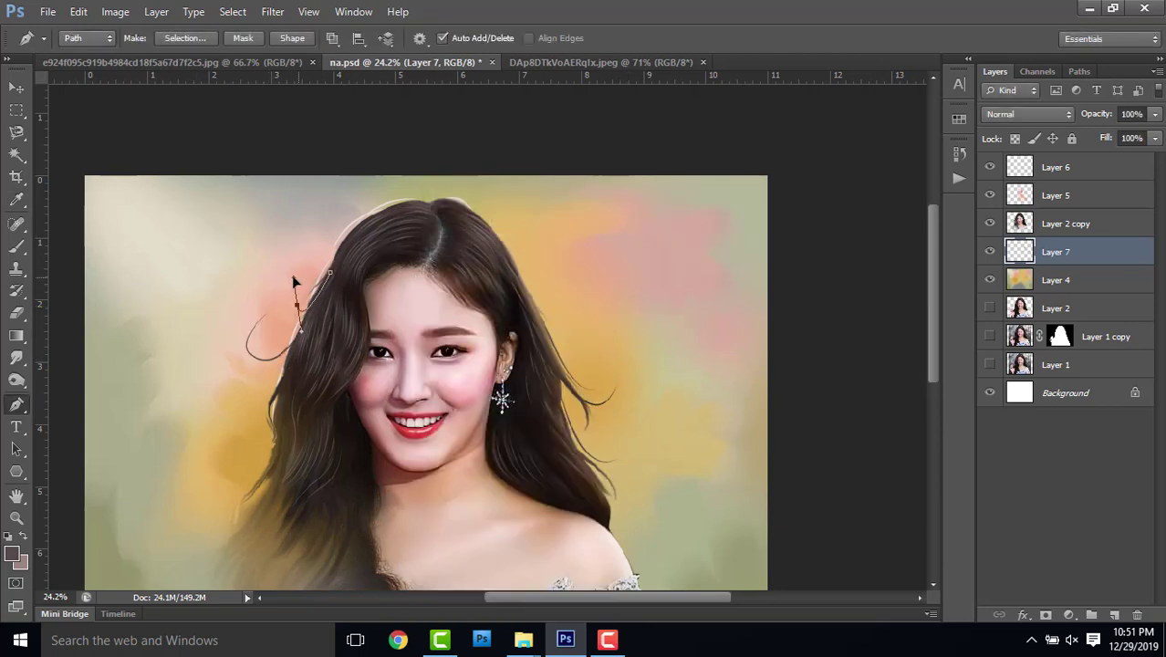
right_click(390, 274)
left_click(511, 392)
key("Return")
key("Return")
scroll(536, 262, "down", 2)
scroll(536, 262, "down", 1)
left_click(295, 253)
left_click_drag(279, 328, 312, 365)
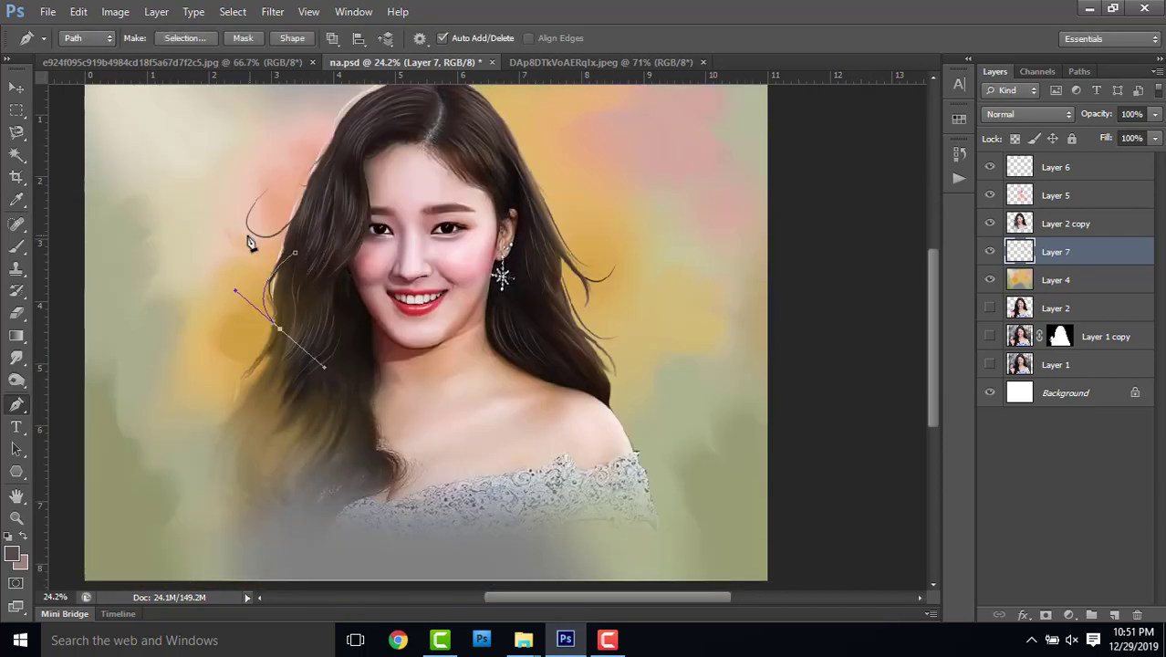
right_click(398, 343)
left_click(519, 461)
left_click(676, 221)
key("Return")
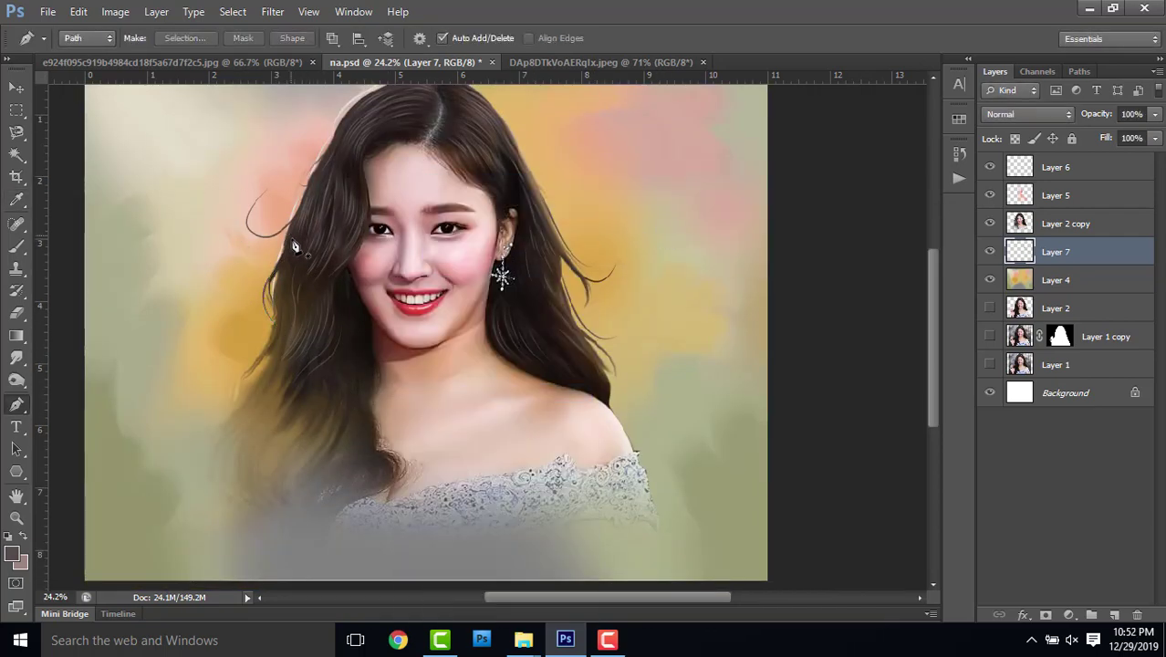
- Paint a strand curving down along the lower-left hair
left_click(282, 292)
left_click_drag(204, 378, 157, 333)
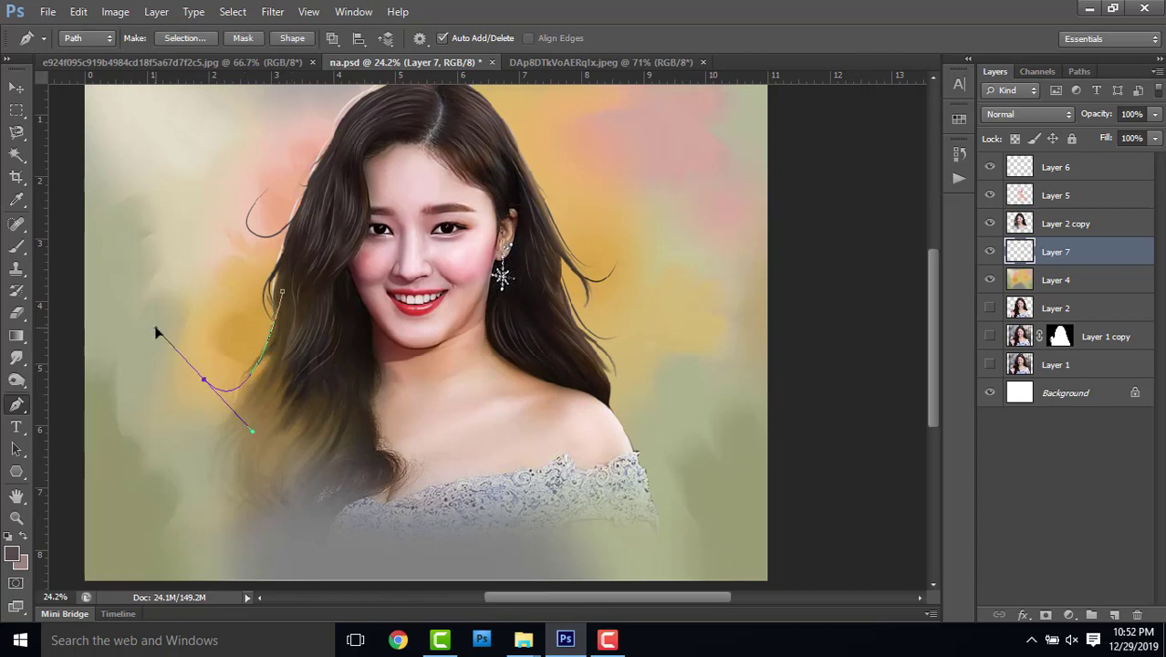
right_click(132, 249)
left_click(438, 201)
key("Return")
key("Return")
- Paint one more strand curving out from the right hair
scroll(602, 221, "down", 1)
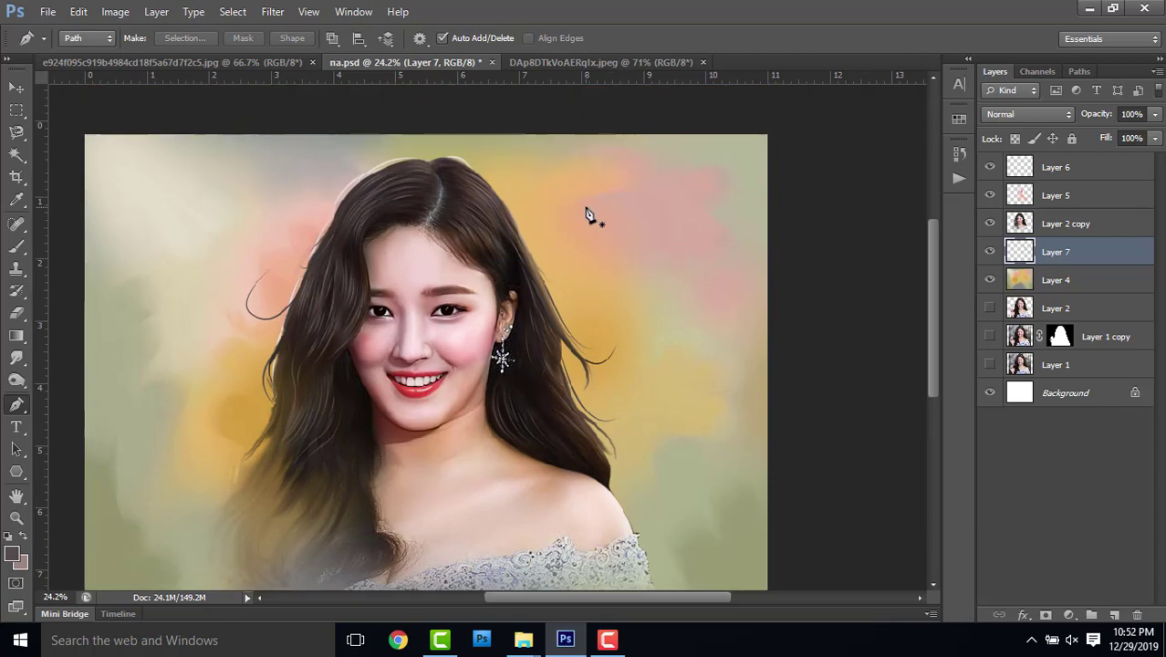
scroll(586, 205, "down", 1)
scroll(586, 202, "up", 1)
left_click(599, 272)
left_click_drag(630, 347, 595, 376)
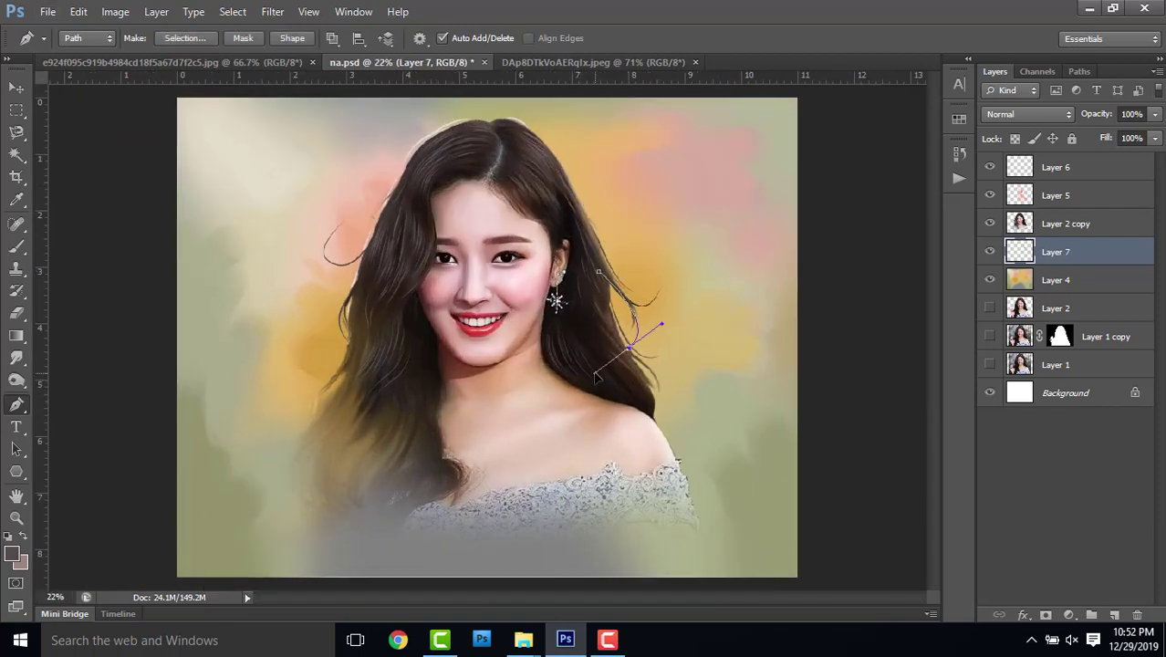
right_click(693, 382)
left_click(693, 161)
left_click(692, 217)
key("Return")
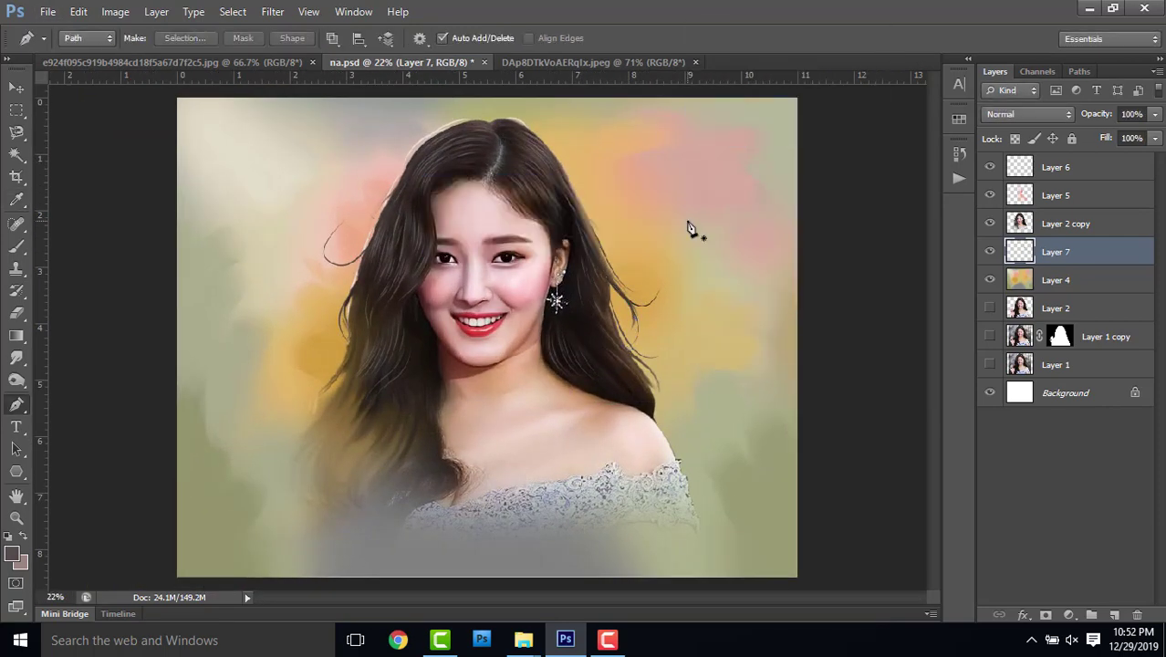
- Create a new empty layer above Layer 4 for background paint, with the Brush active
left_click(1071, 282)
key("b")
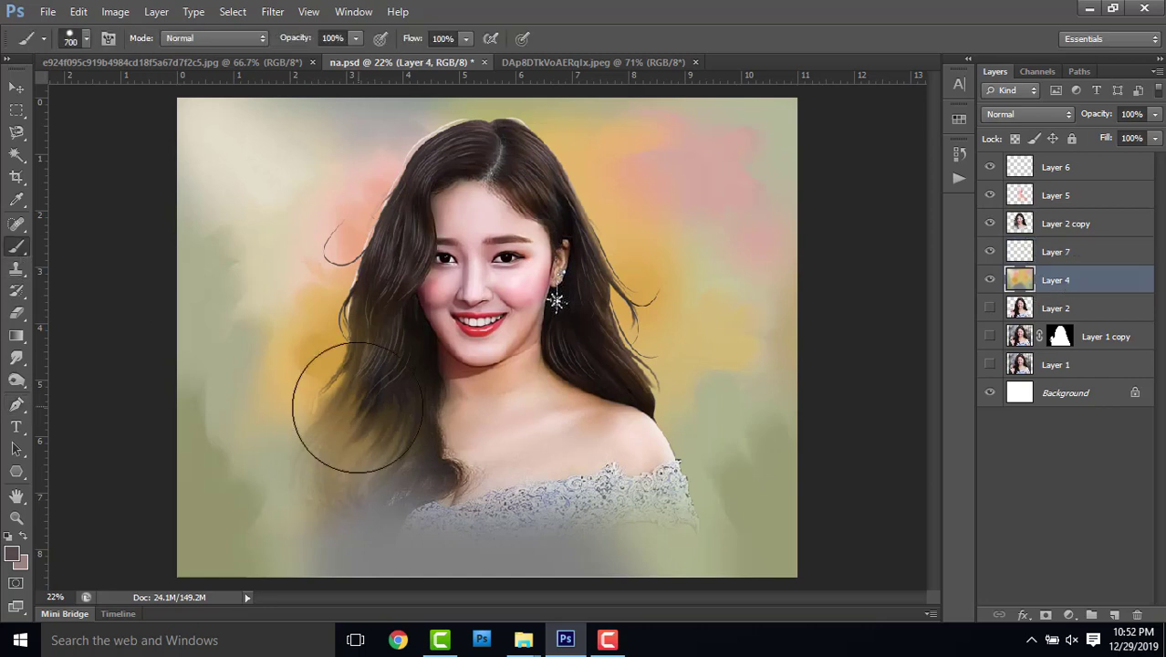
key("alt+]")
left_click(85, 38)
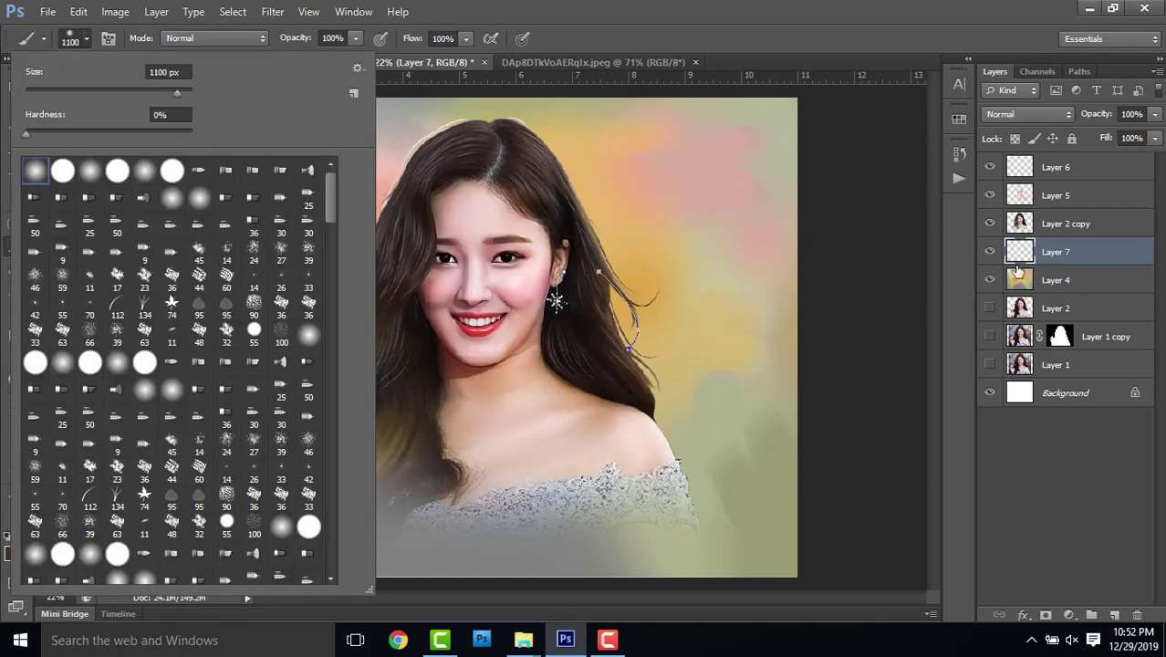
left_click(1061, 287)
key("ctrl+shift+alt+n")
key("ctrl+minus")
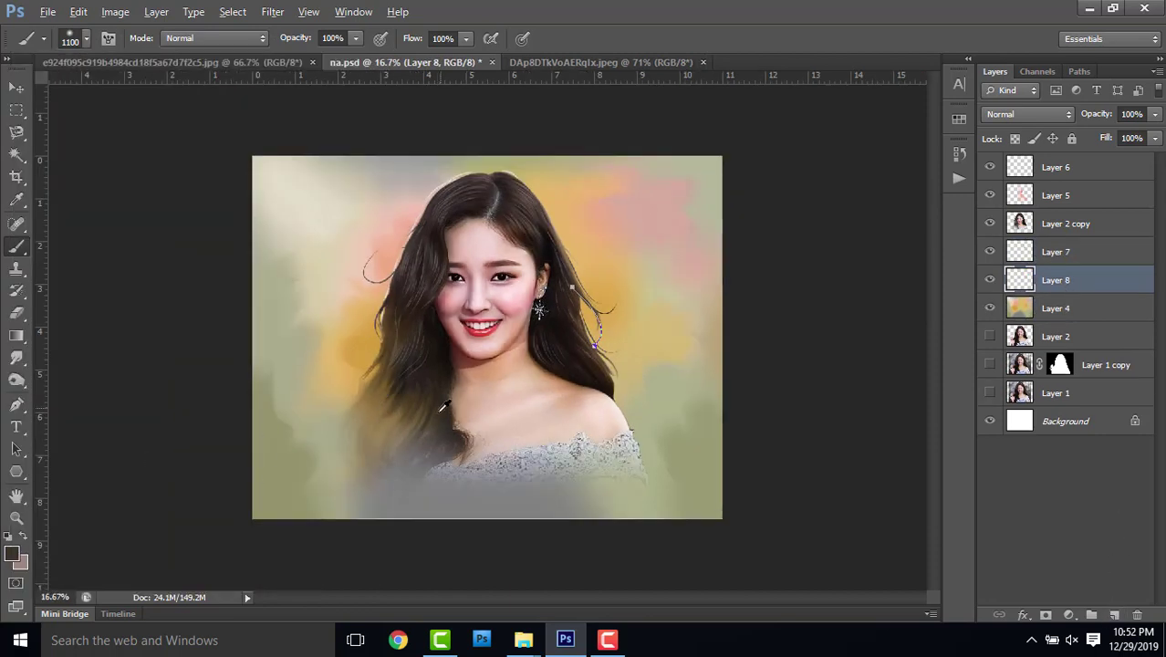
- Undo trial brown strokes, then set the brush to 56% opacity and size 1500
mouse_move(444, 405)
left_mouse_down()
mouse_move(351, 417)
mouse_move(390, 391)
mouse_move(221, 411)
mouse_move(514, 566)
left_mouse_up()
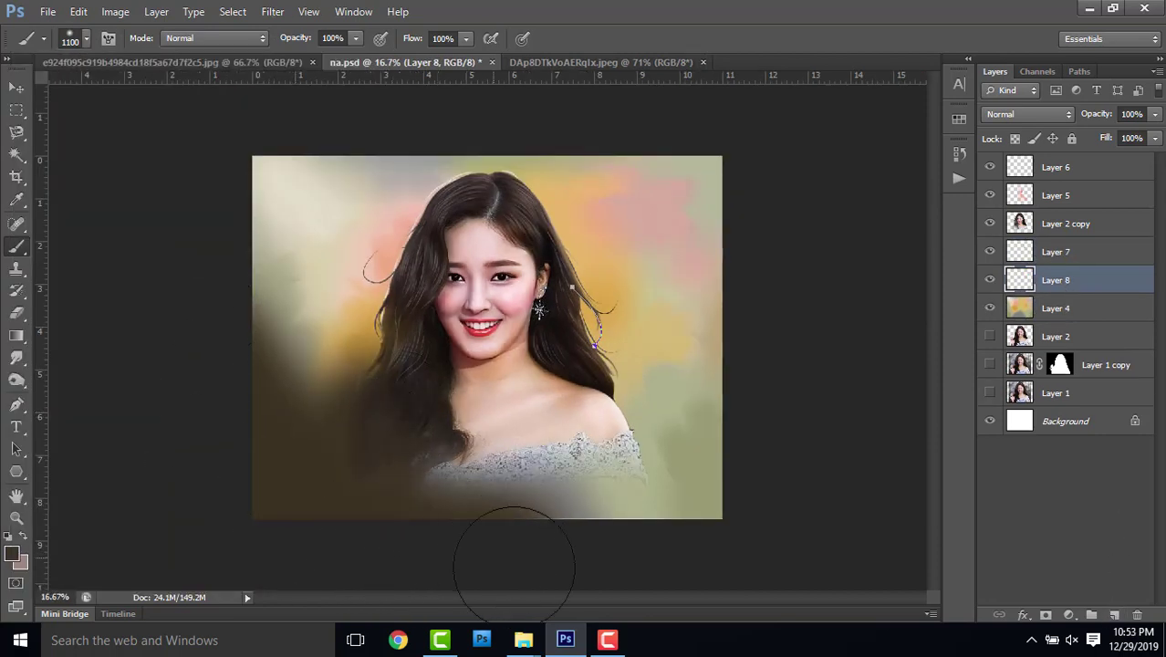
mouse_move(333, 391)
left_mouse_down()
mouse_move(281, 313)
mouse_move(312, 410)
left_mouse_up()
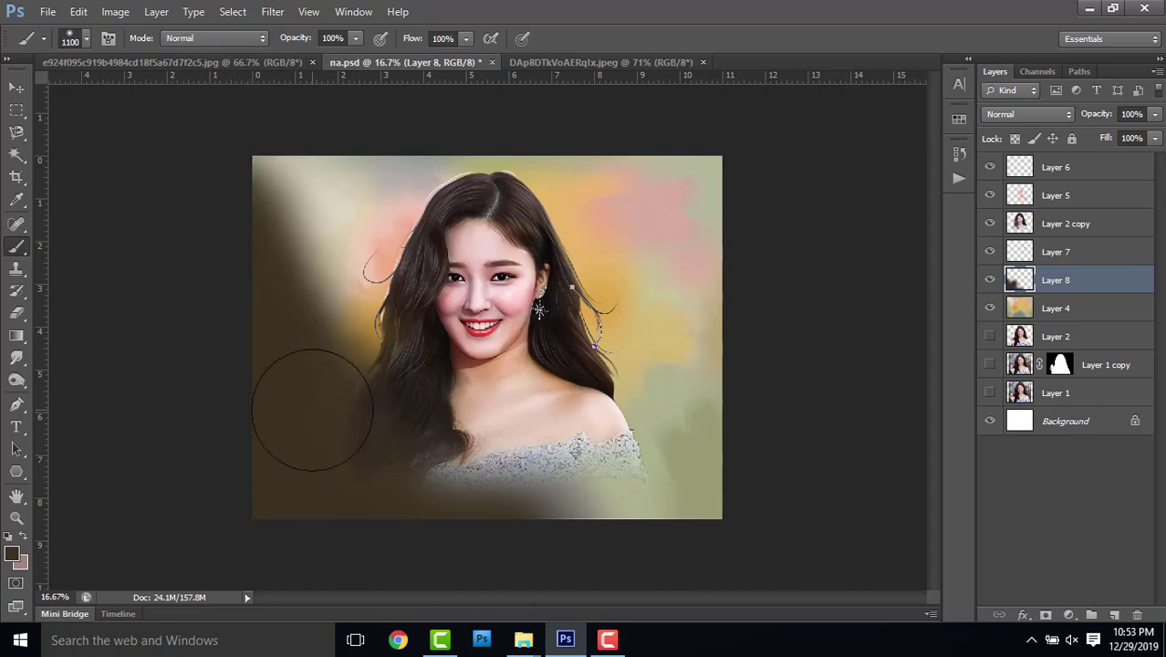
key("ctrl+z")
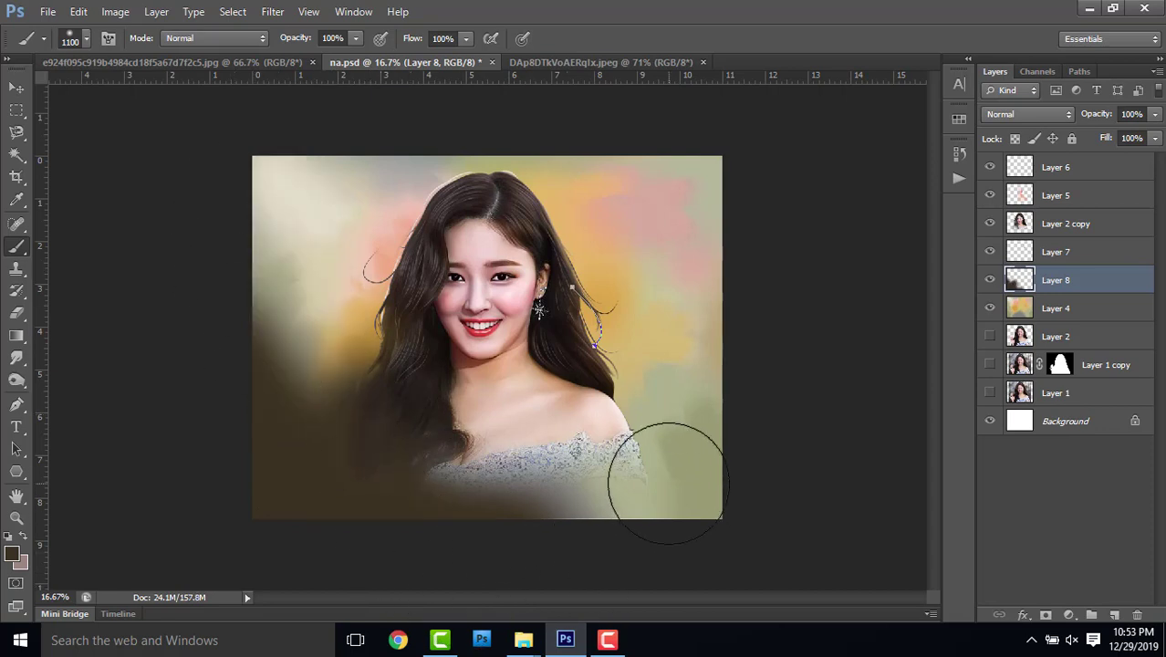
key("ctrl+z")
left_click_drag(307, 46, 269, 46)
key("bracketright")
key("bracketright")
key("bracketright")
- Softly paint dark brown over the lower-left, left edge and bottom at brush size 1100
mouse_move(377, 443)
left_mouse_down()
mouse_move(299, 448)
mouse_move(312, 416)
mouse_move(399, 470)
mouse_move(360, 412)
mouse_move(292, 495)
mouse_move(396, 495)
mouse_move(535, 563)
left_mouse_up()
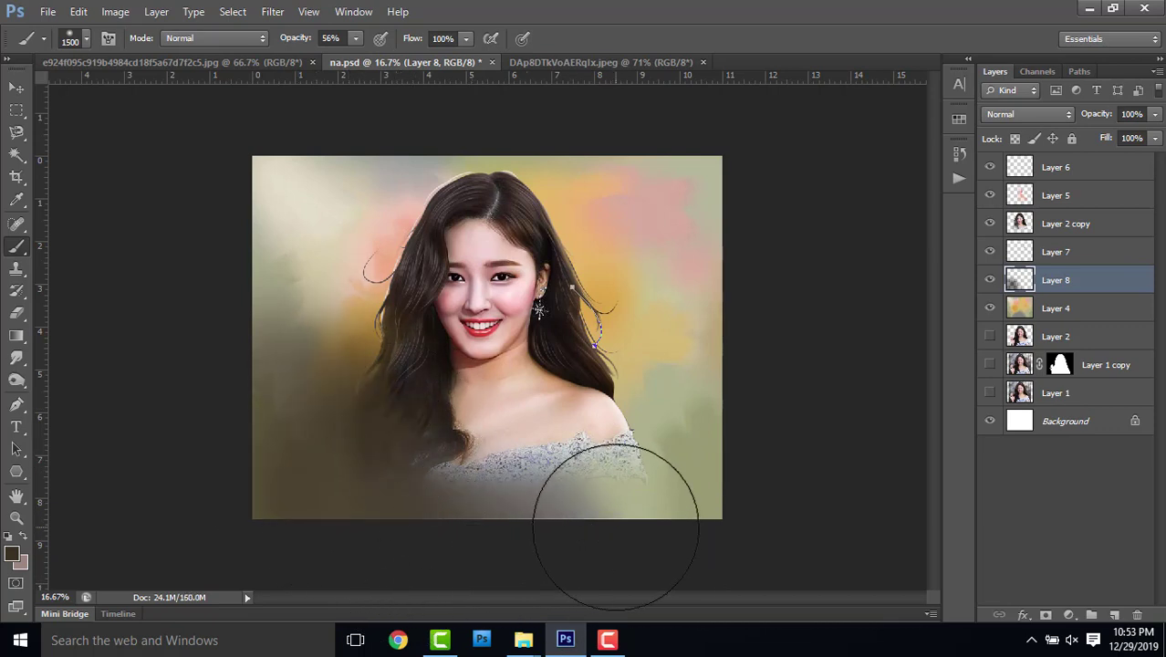
key("ctrl+z")
key("bracketleft")
key("bracketleft")
key("bracketleft")
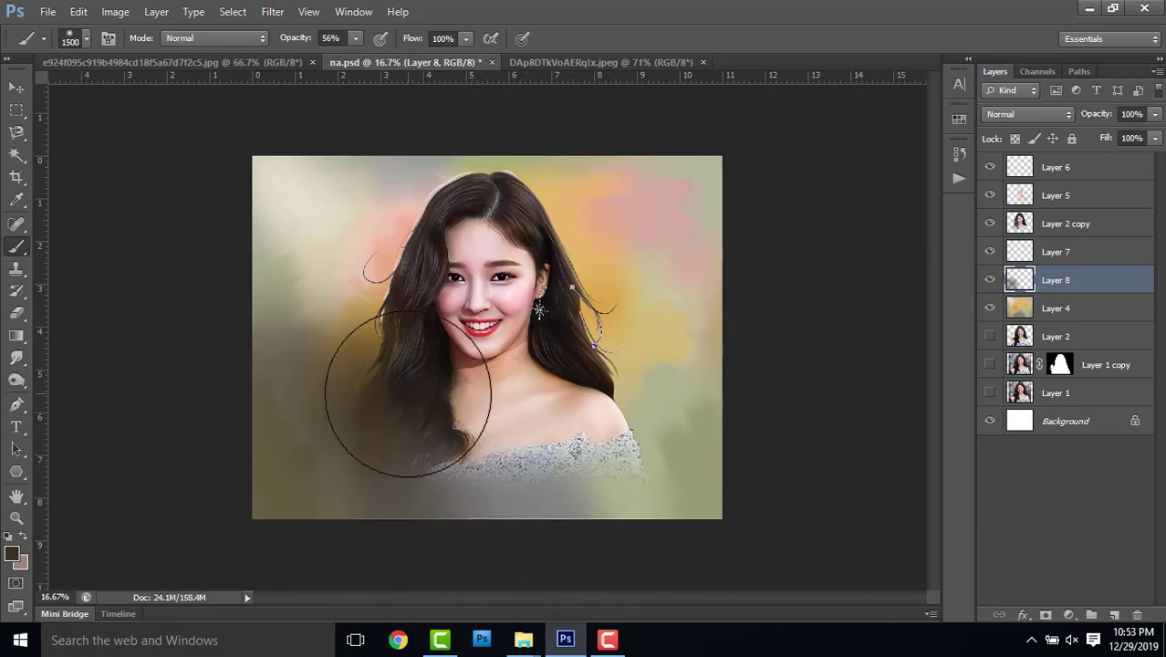
mouse_move(413, 425)
left_mouse_down()
mouse_move(364, 468)
mouse_move(330, 468)
mouse_move(468, 461)
mouse_move(508, 555)
left_mouse_up()
left_click_drag(260, 482, 312, 495)
mouse_move(492, 511)
left_mouse_down()
mouse_move(541, 485)
mouse_move(662, 493)
mouse_move(698, 430)
mouse_move(622, 549)
left_mouse_up()
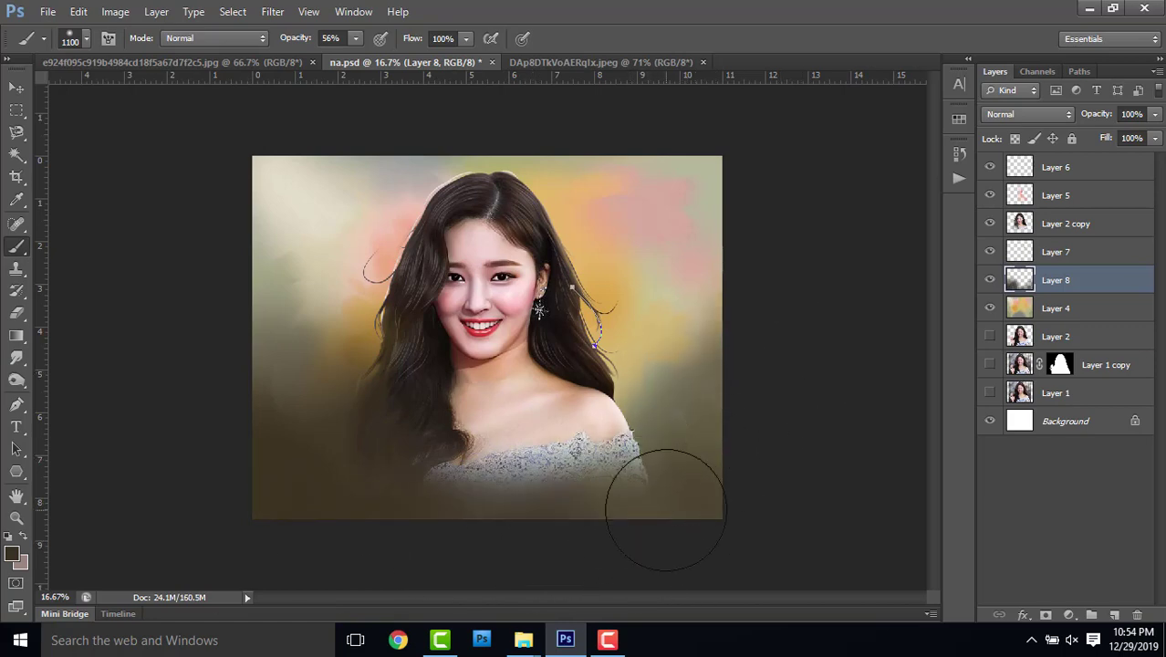
- Pick a reddish-brown colour and brush it over the lower-right background
left_click(12, 553)
left_click_drag(933, 453, 929, 410)
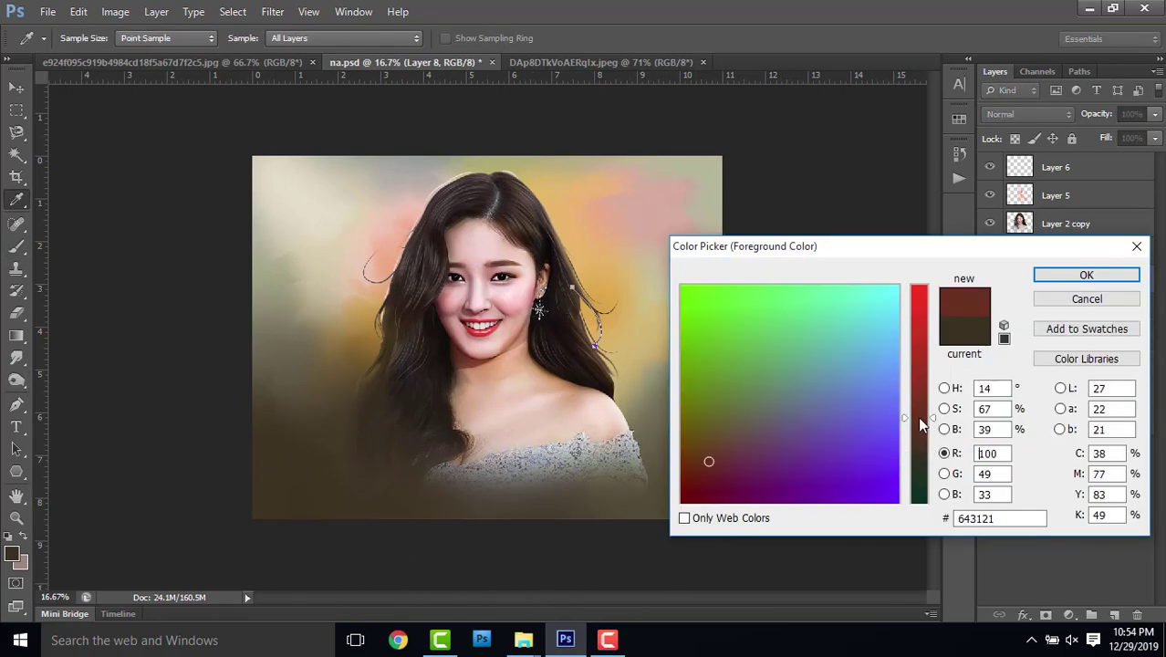
left_click(1084, 276)
left_click_drag(754, 489, 656, 517)
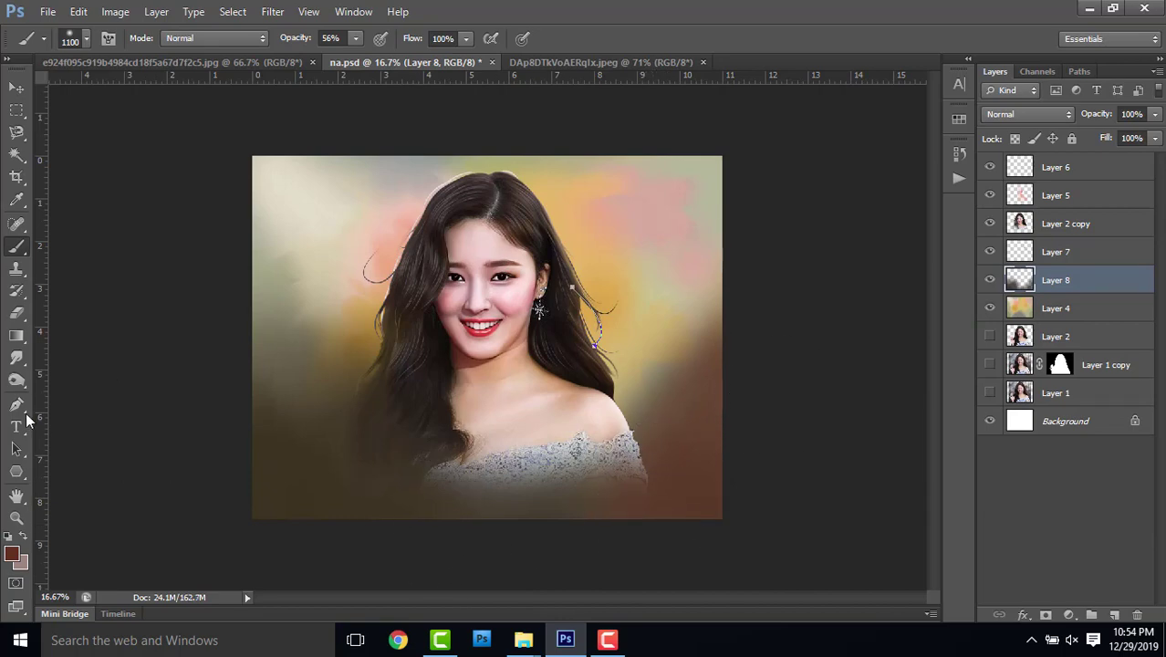
- Duplicate Layer 4 and merge the copy into Layer 8
left_click(16, 358)
left_click(1106, 307)
key("ctrl+j")
left_click(1093, 285, "ctrl")
key("ctrl+e")
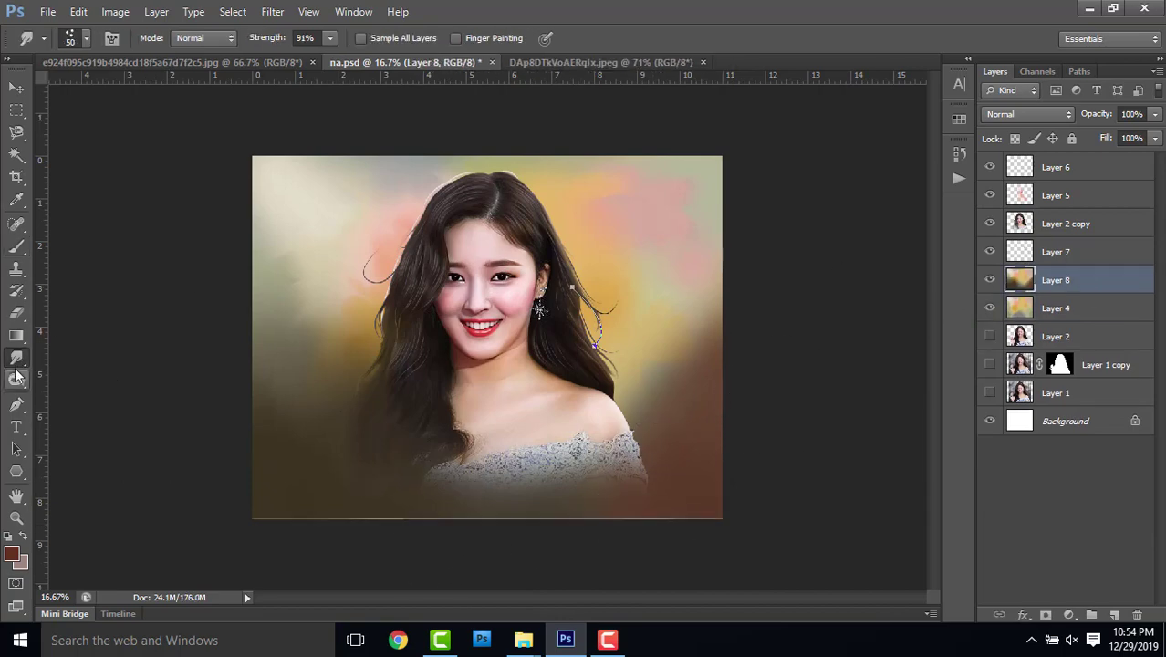
- Set up the Smudge tool with a chosen brush shape, size 600 and 55% strength
left_click(85, 37)
scroll(341, 289, "down", 5)
scroll(340, 289, "down", 5)
double_click(200, 515)
key("bracketright")
key("bracketright")
key("bracketright")
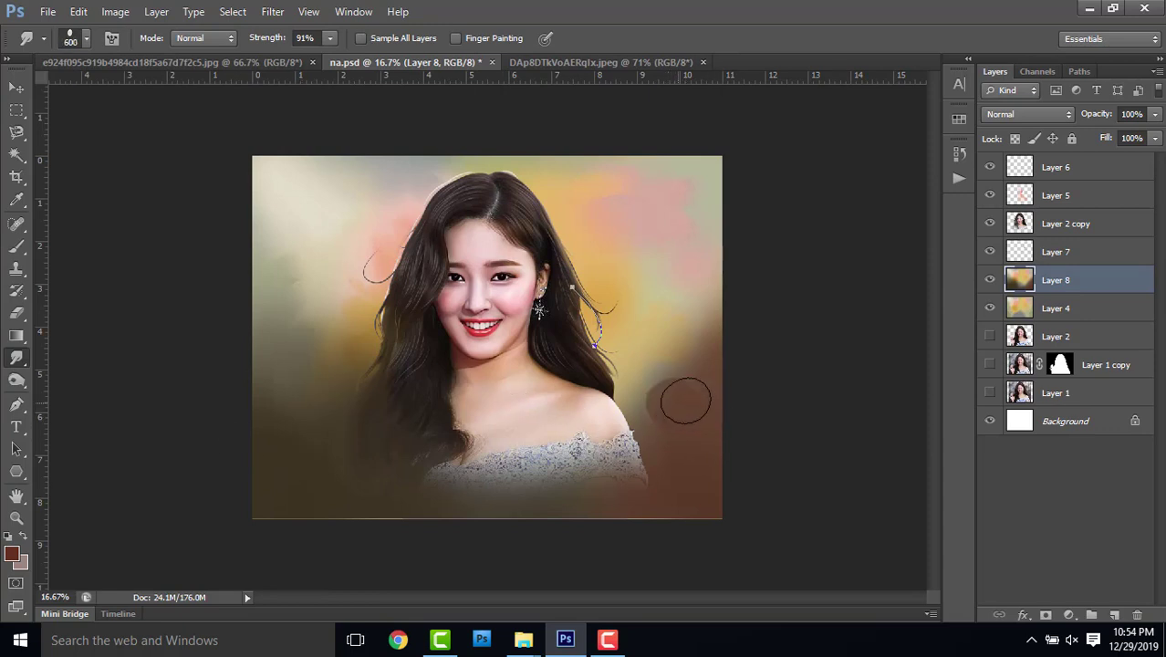
left_click_drag(269, 38, 236, 46)
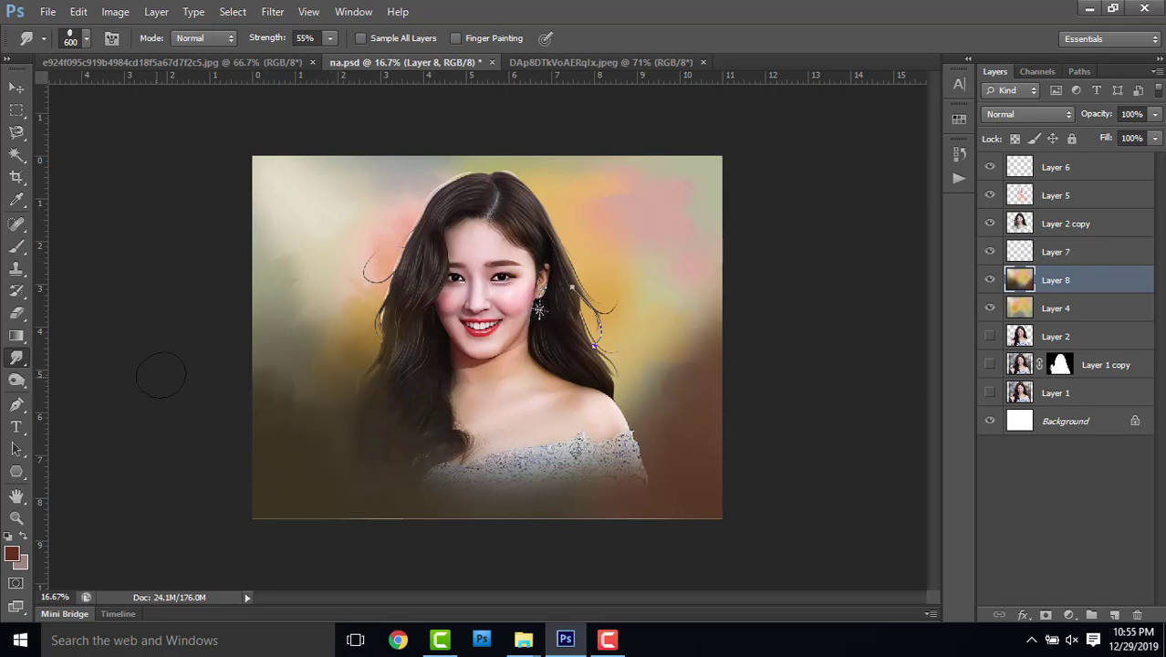
- Sample a reddish-brown from the image as the brush colour
left_click(16, 245)
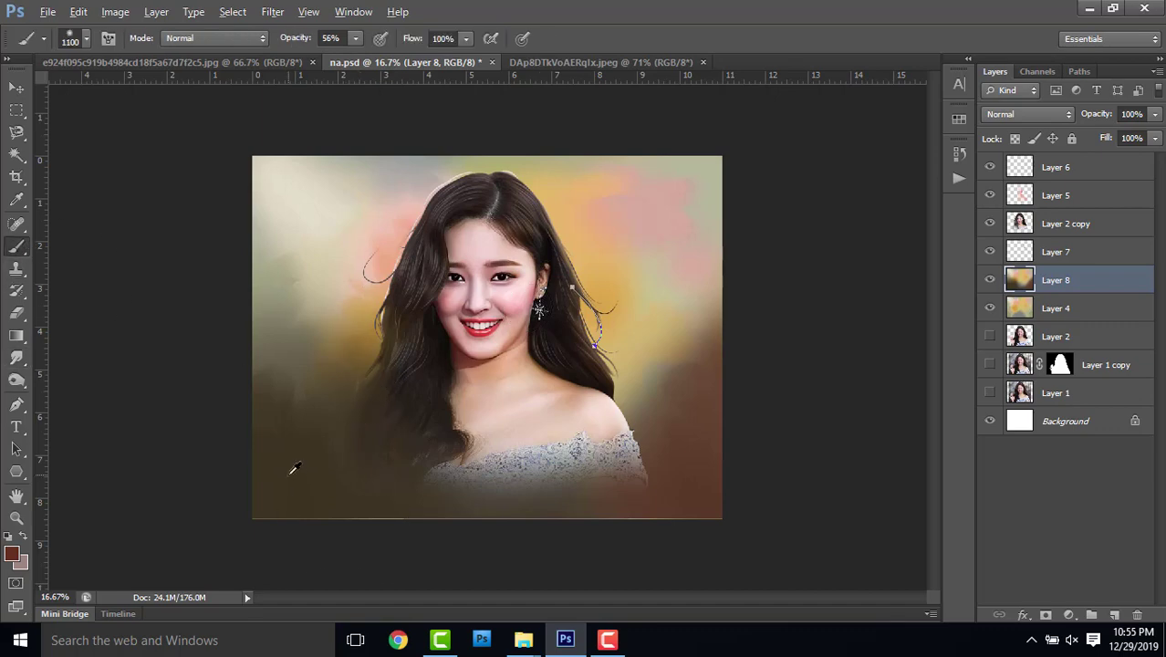
left_click(11, 553)
left_click(273, 493)
key("Return")
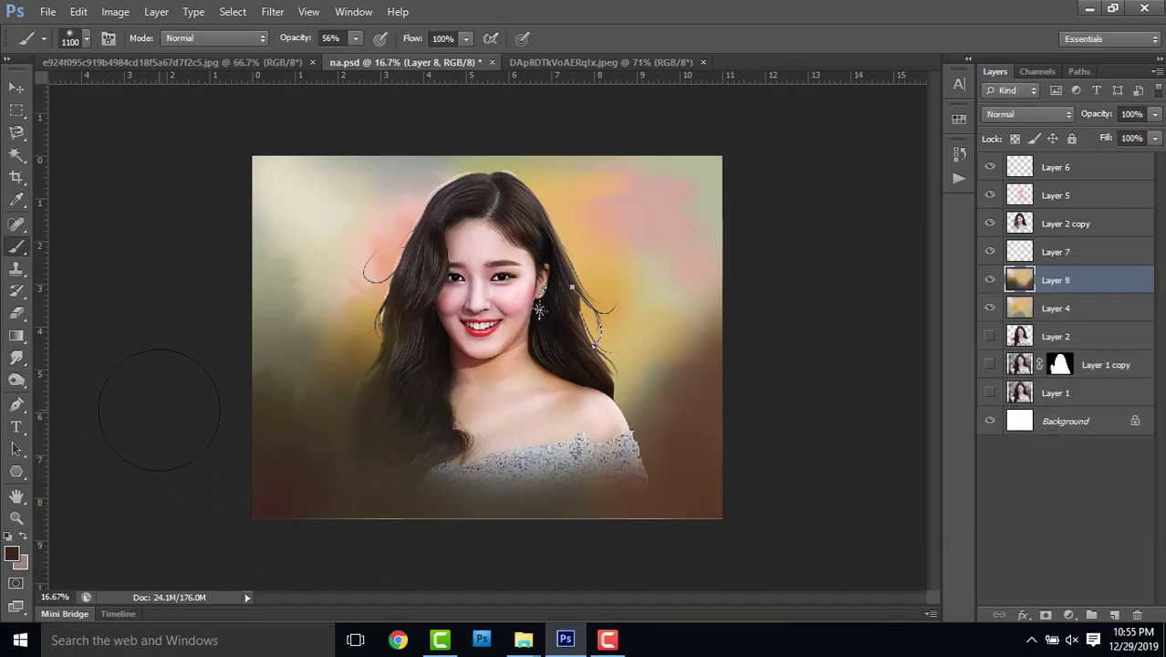
- Smudge the dark shapes in the left background, then reselect Layer 8
left_click(17, 357)
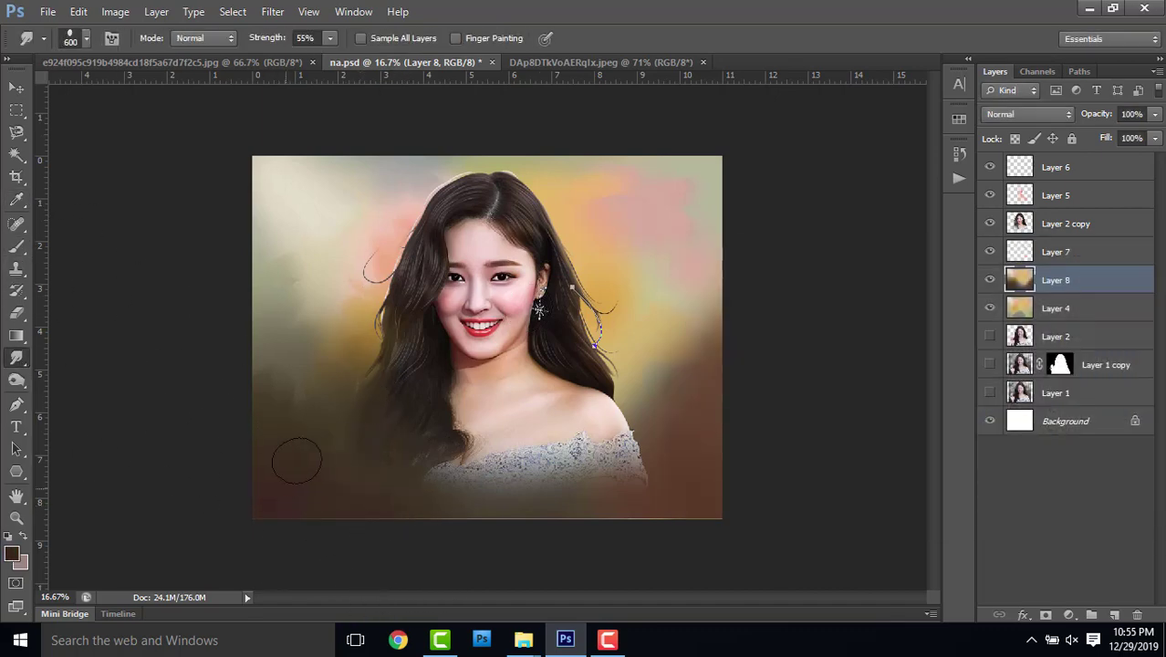
left_click_drag(260, 347, 235, 339)
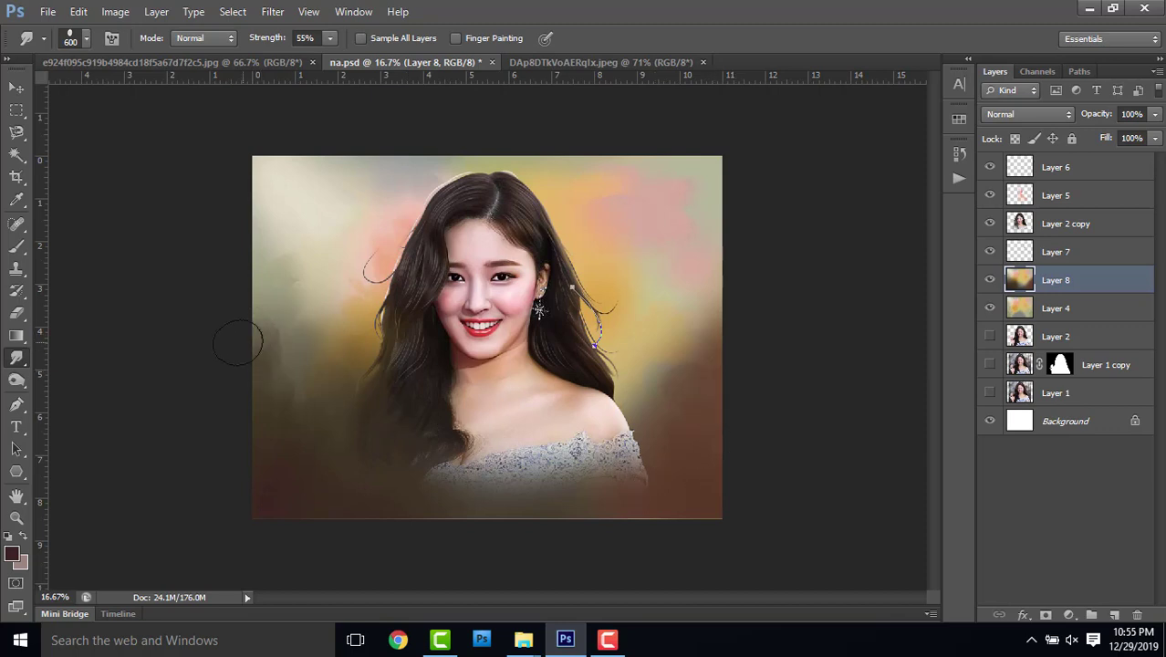
left_click(1063, 208)
left_click(1083, 273)
- Brush dark red into the lower-right corner of the background
key("b")
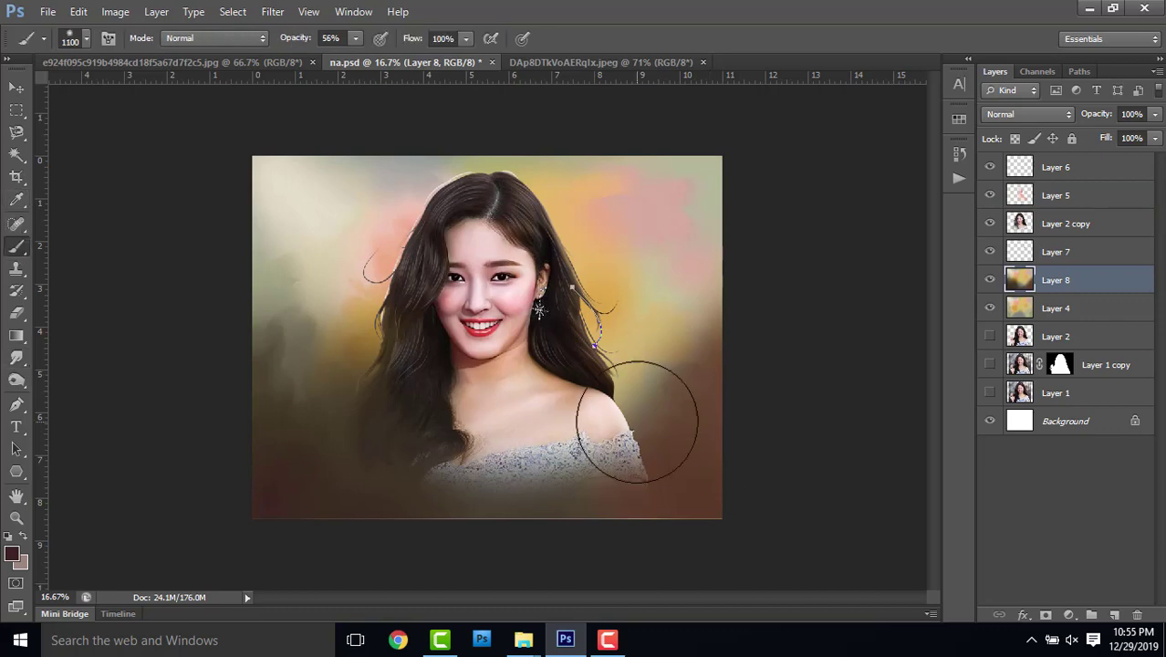
left_click(12, 554)
left_click(1051, 271)
mouse_move(801, 491)
left_mouse_down()
mouse_move(739, 490)
mouse_move(768, 449)
left_mouse_up()
- Switch to the Smudge tool and choose a darker red foreground colour
left_click(17, 358)
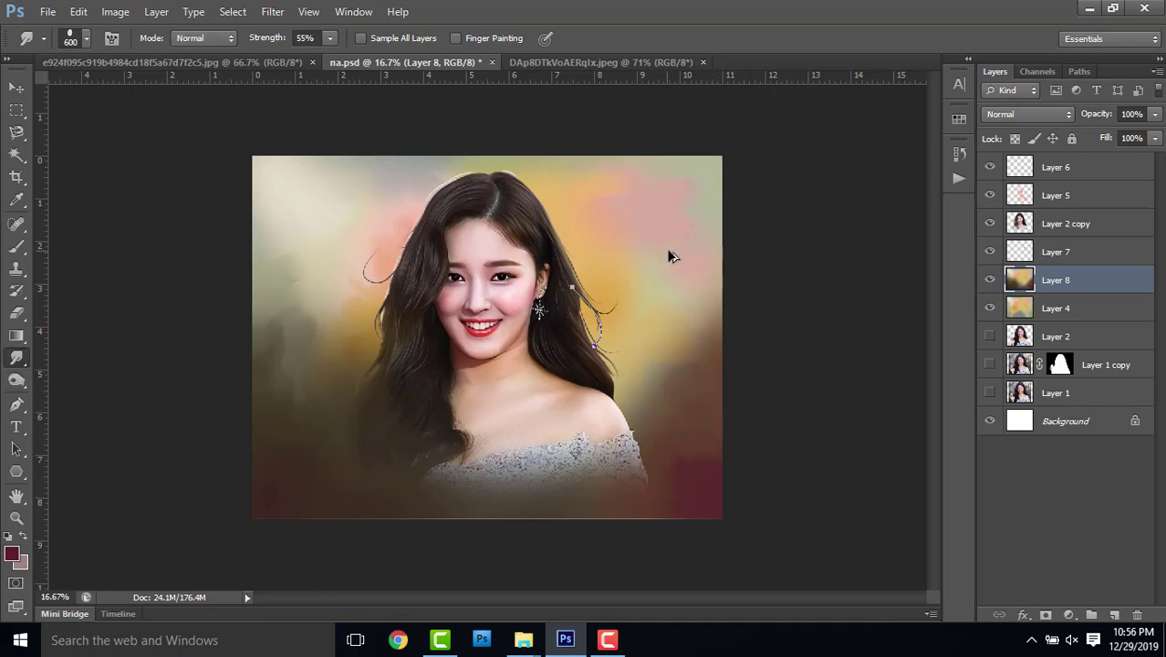
left_click(12, 554)
left_click_drag(784, 246, 856, 262)
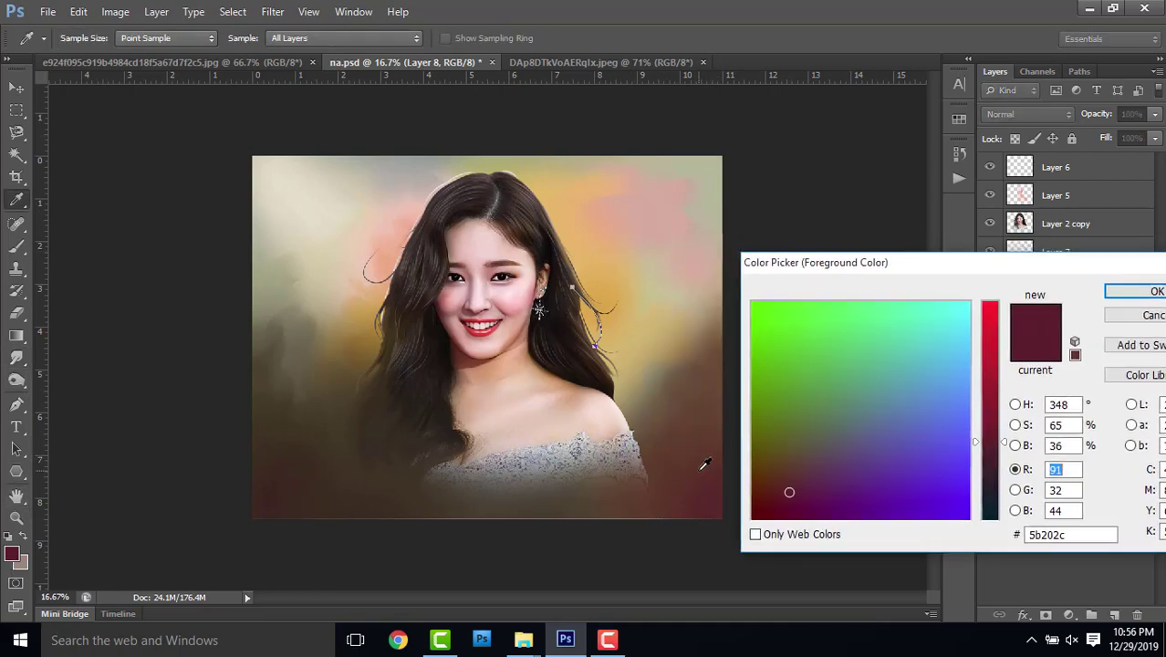
left_click(877, 473)
left_click(1134, 291)
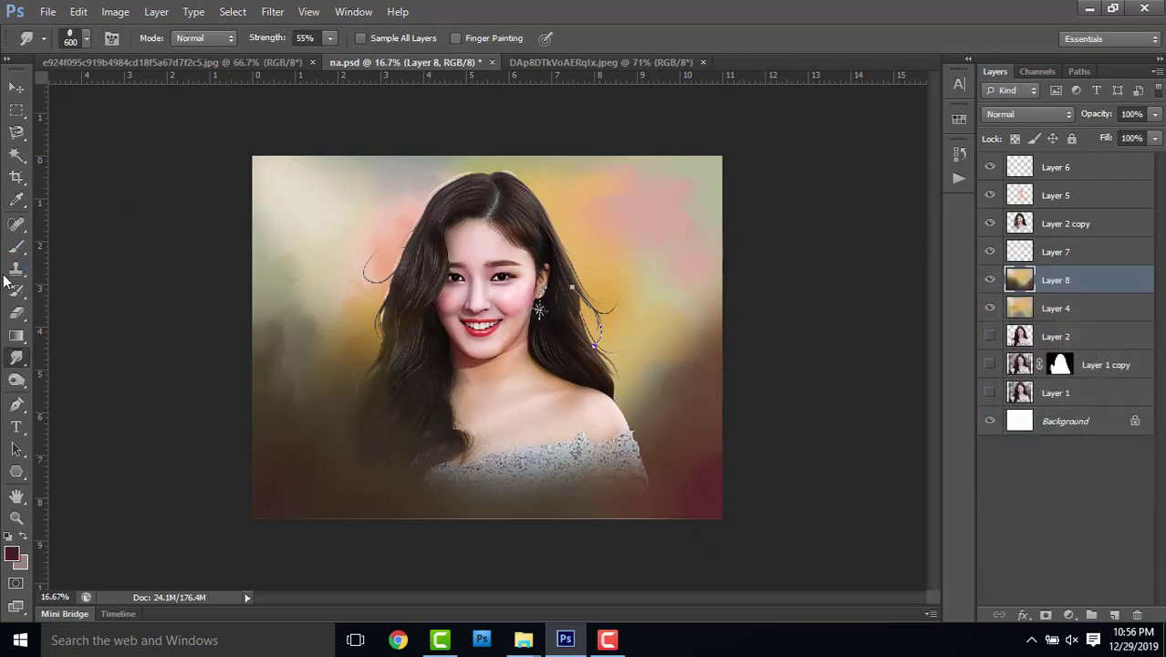
- Smudge the lower-right background further, then add a new layer above Layer 5
left_click(16, 246)
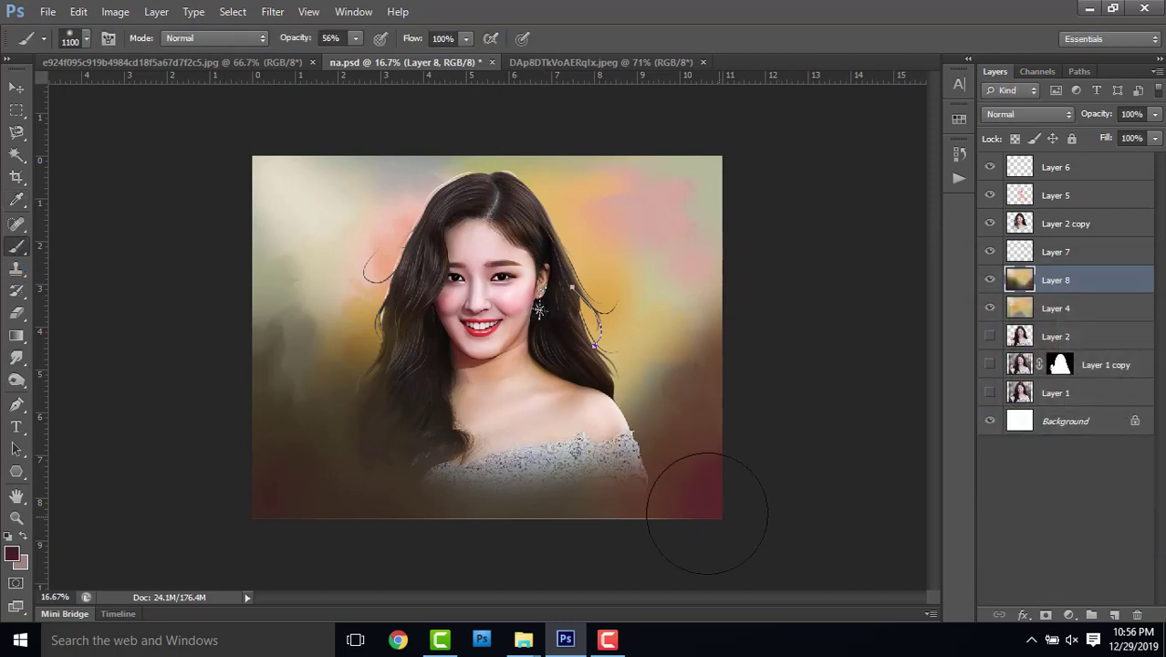
left_click(12, 554)
key("Return")
left_click(17, 358)
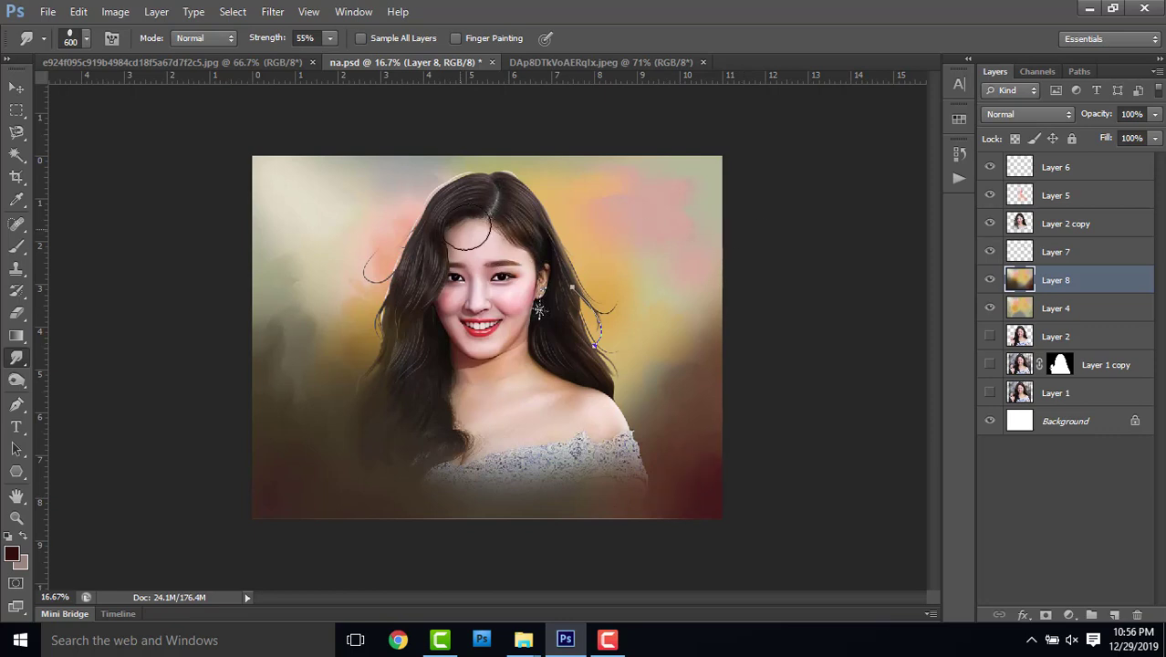
left_click(1104, 202)
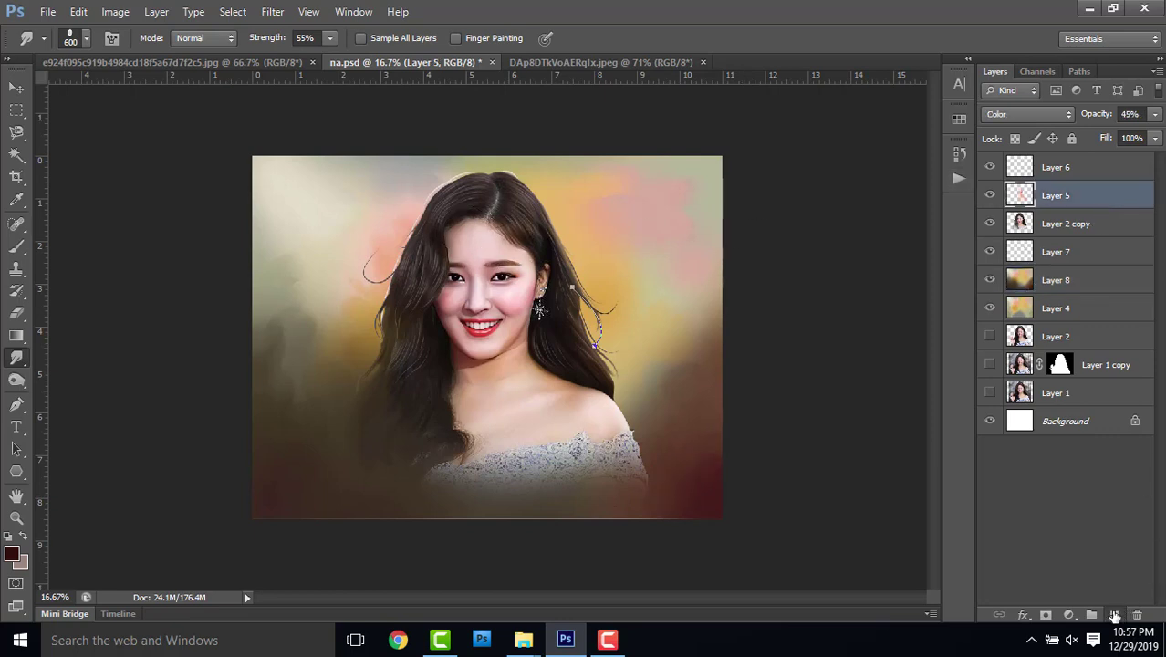
left_click(1114, 617)
- Set the new layer to Color blend mode and load the woman's outline as a selection
left_click(1028, 114)
left_click(1020, 548)
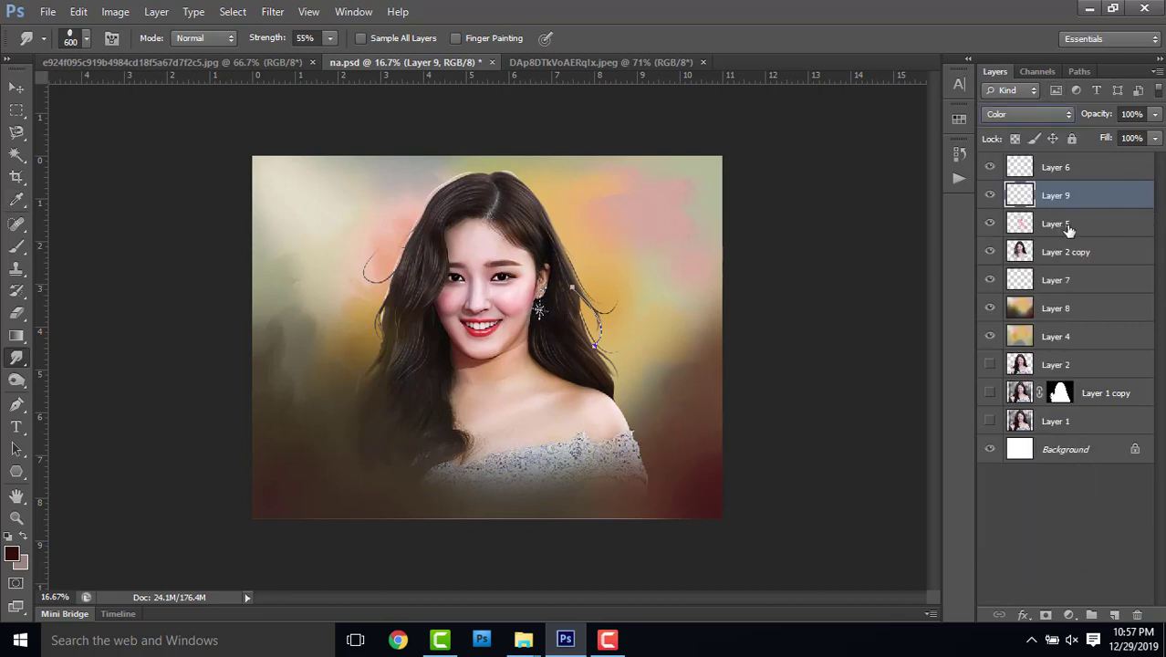
left_click(1021, 255, "ctrl")
left_click(16, 245)
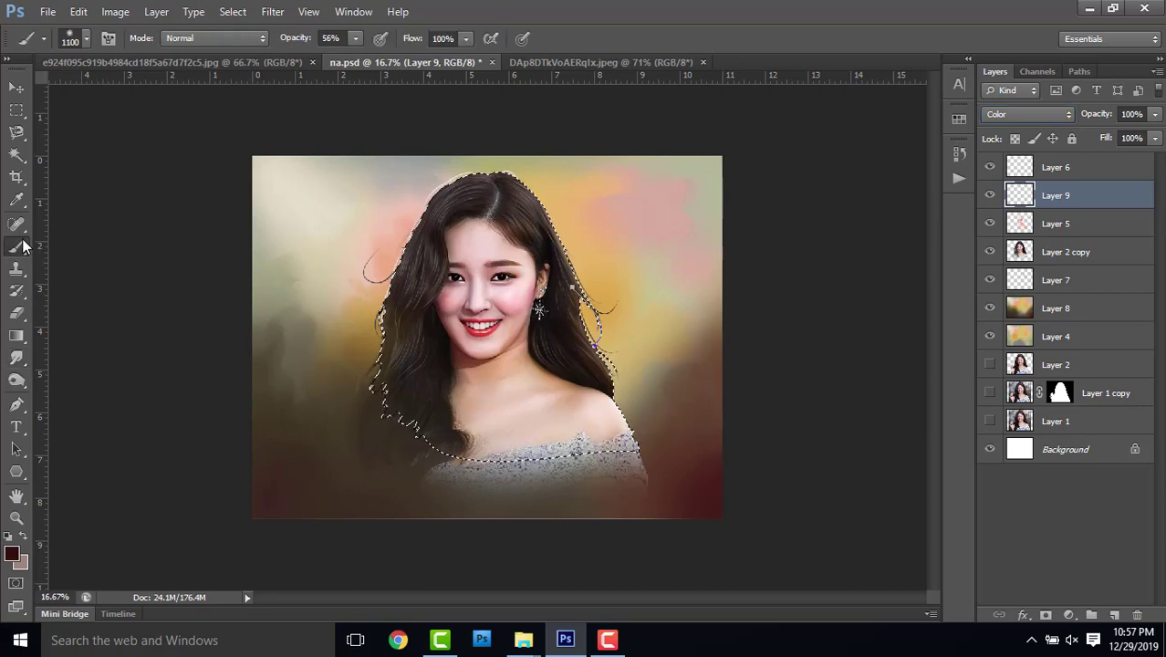
left_click(86, 43)
left_click(520, 104)
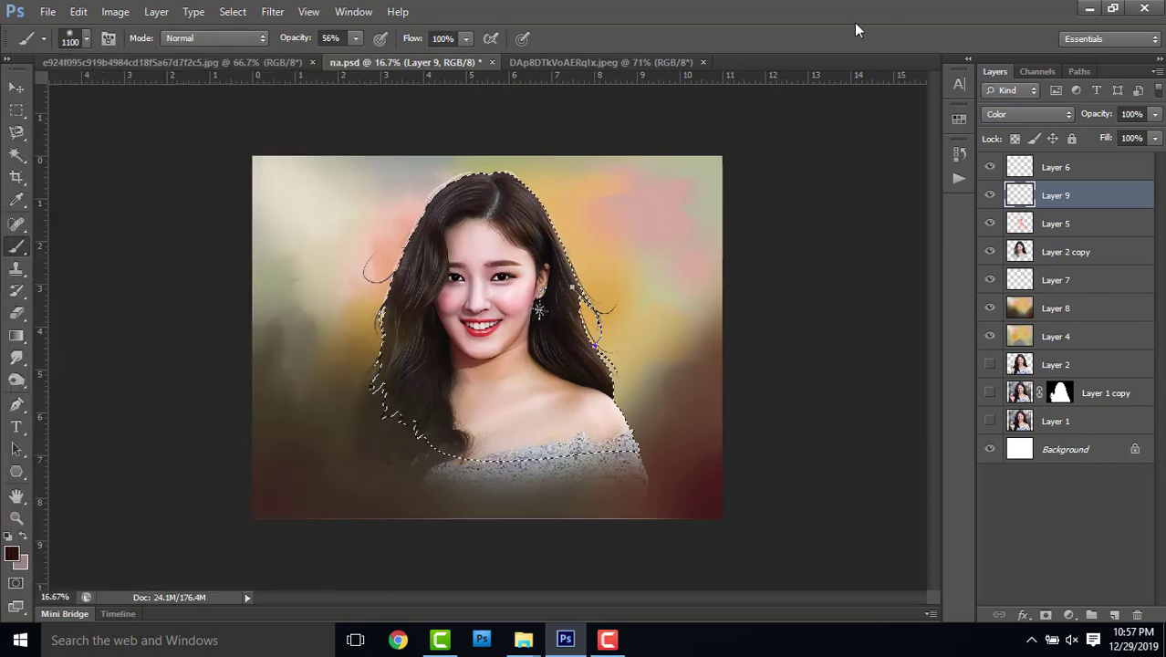
- Choose bright magenta pink ea076d as the foreground colour
left_click(11, 553)
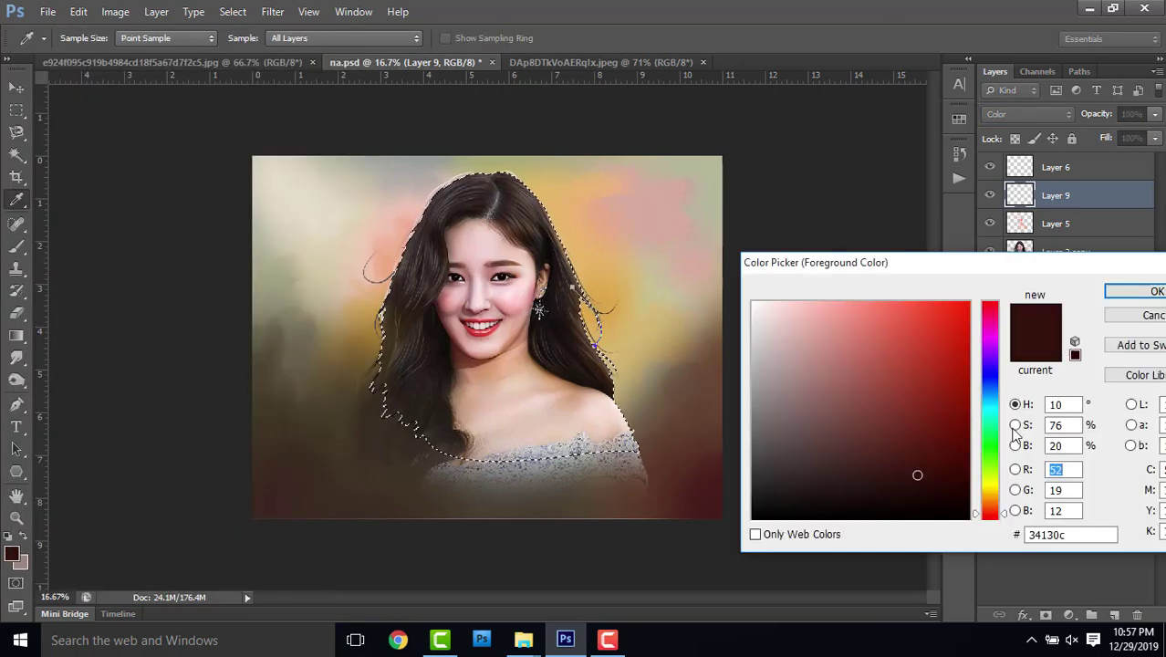
mouse_move(1005, 517)
left_mouse_down()
mouse_move(1001, 327)
mouse_move(969, 313)
left_mouse_up()
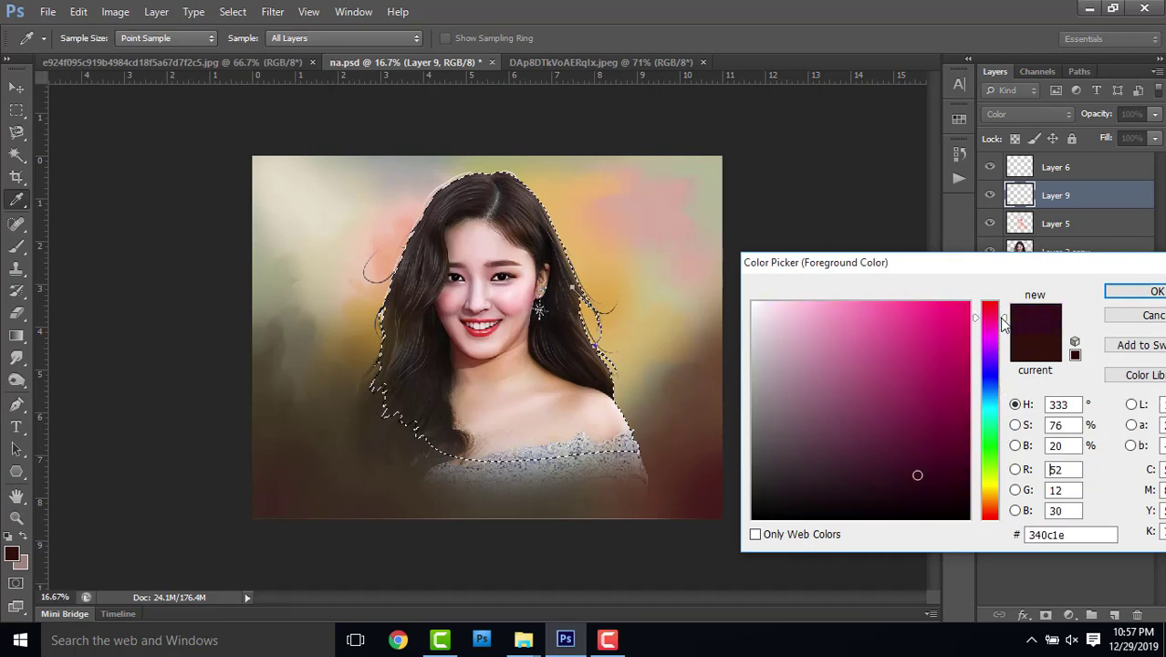
left_click(969, 313)
left_click(962, 349)
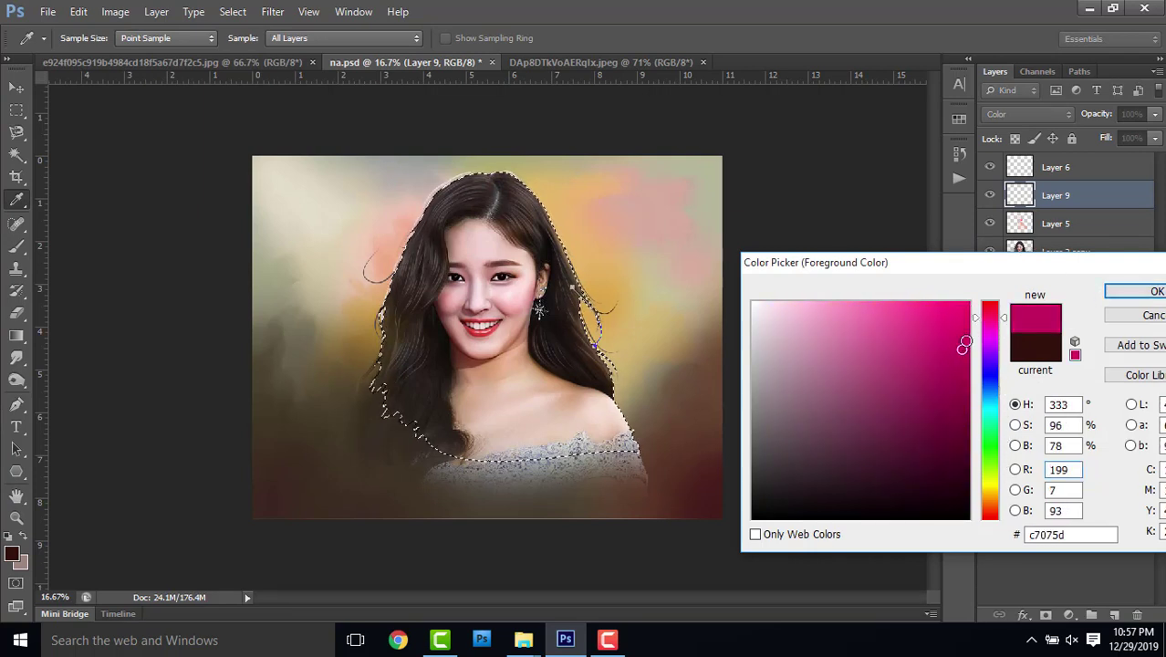
left_click(958, 316)
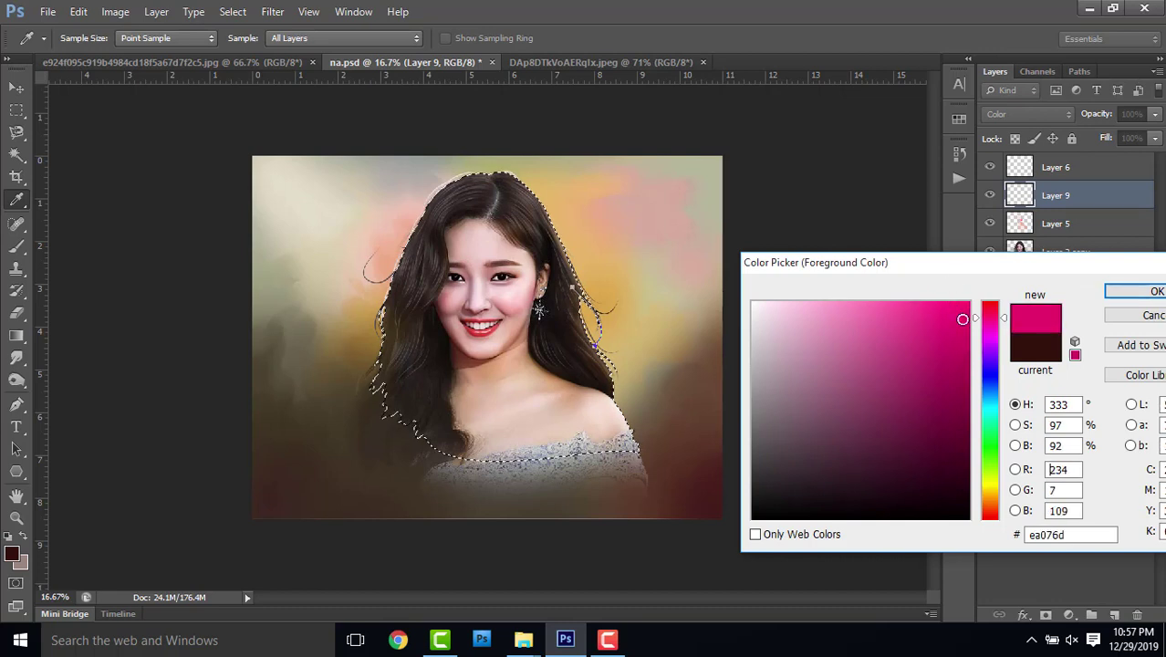
left_click(1154, 291)
- Paint colour over the left side of the hair on Layer 9 with a full-opacity 600 px brush
key("b")
left_click_drag(294, 38, 347, 39)
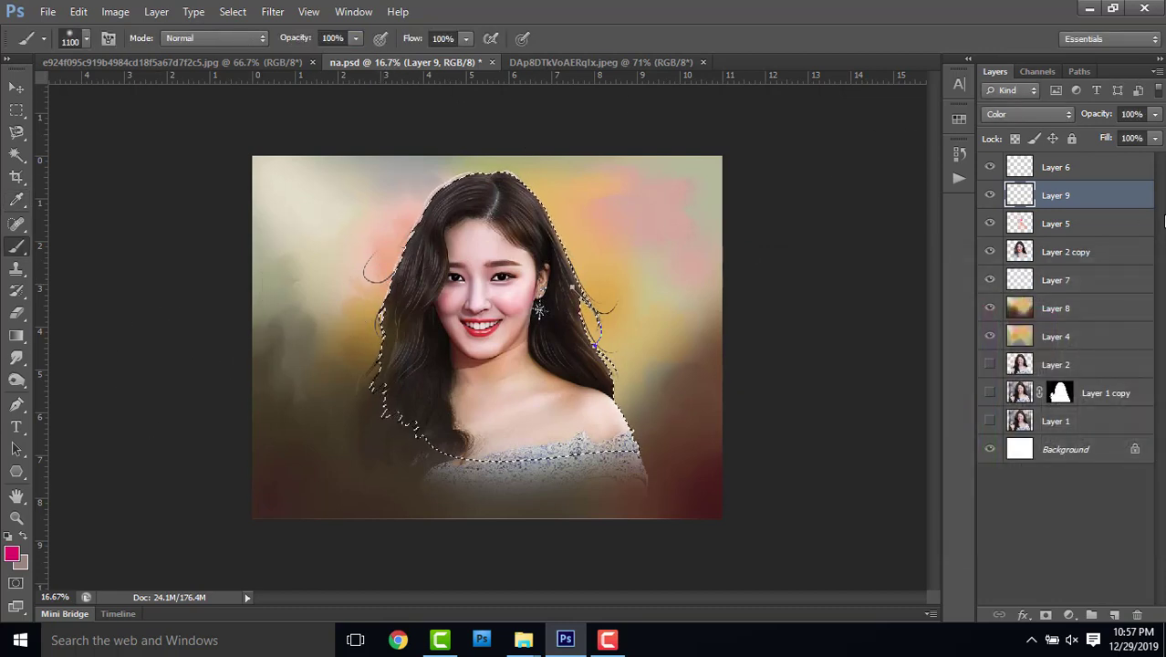
left_click_drag(1102, 122, 1029, 124)
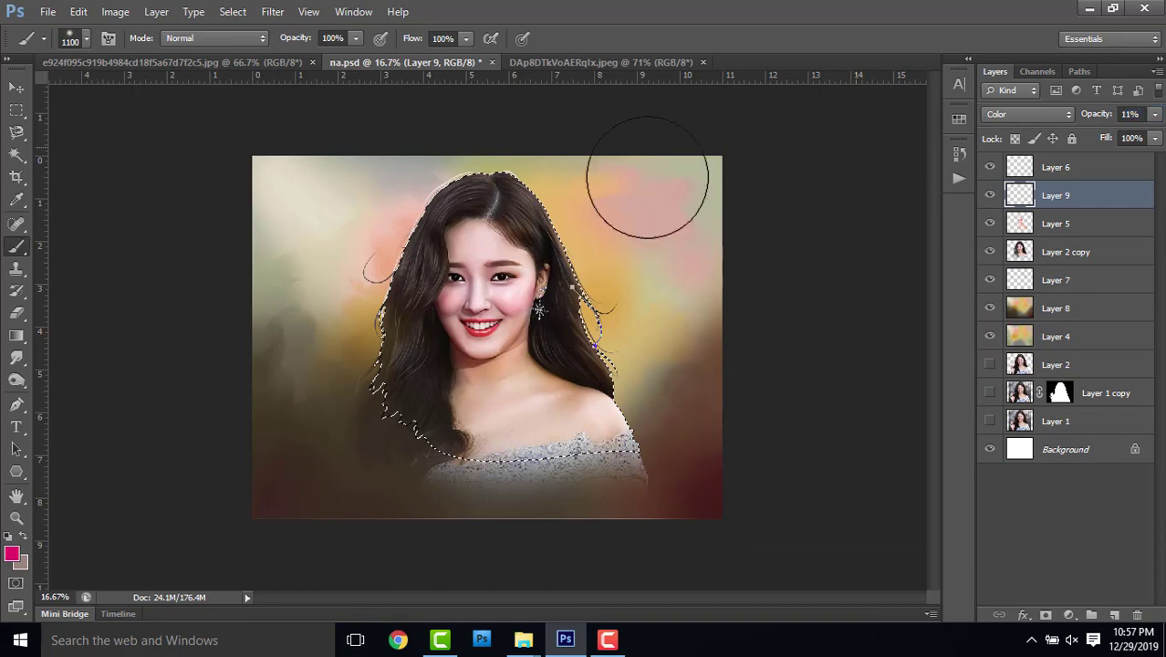
scroll(339, 221, "up", 3)
left_click_drag(365, 240, 299, 177)
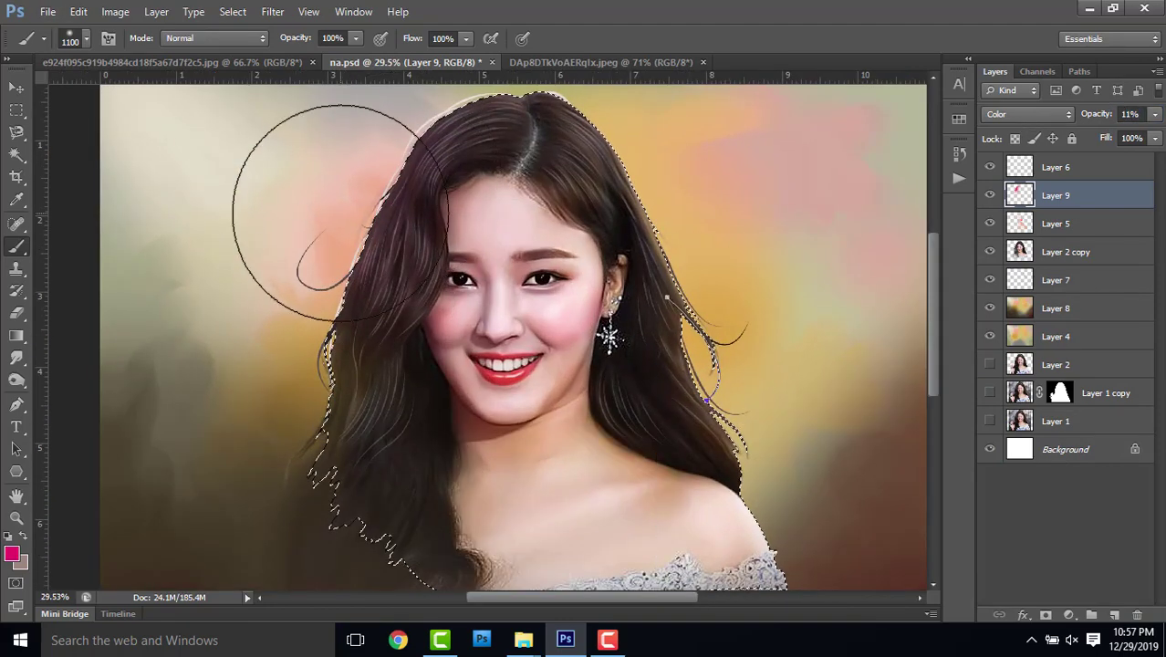
scroll(439, 277, "up", 4)
key("bracketleft")
key("bracketleft")
key("bracketleft")
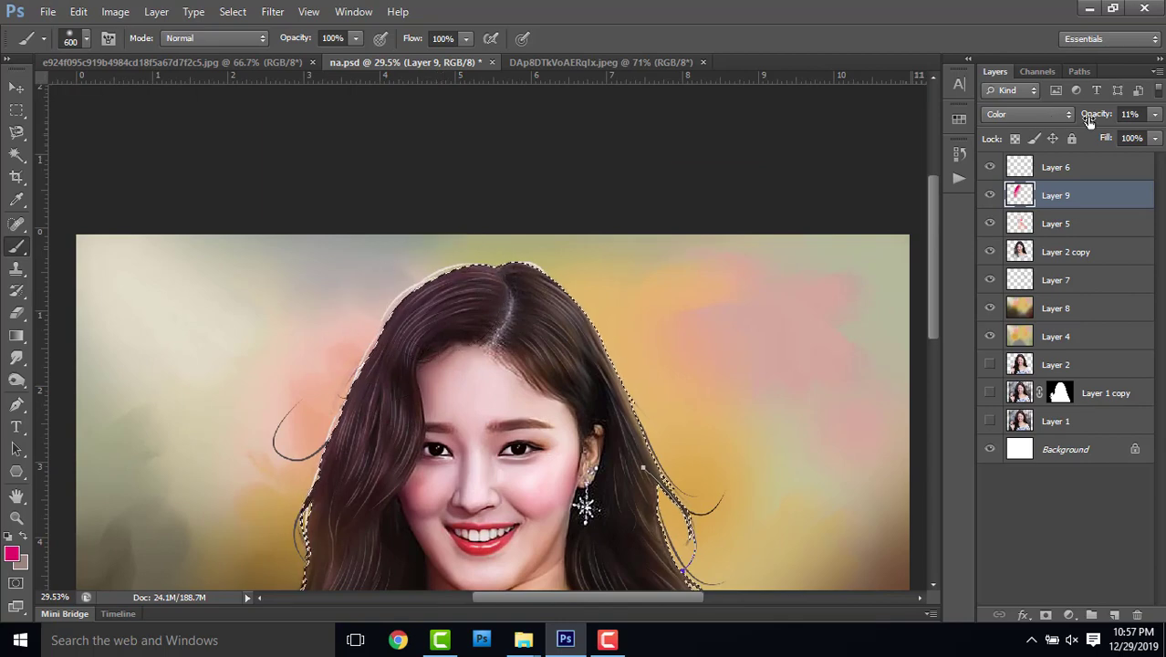
left_click_drag(1094, 116, 1109, 119)
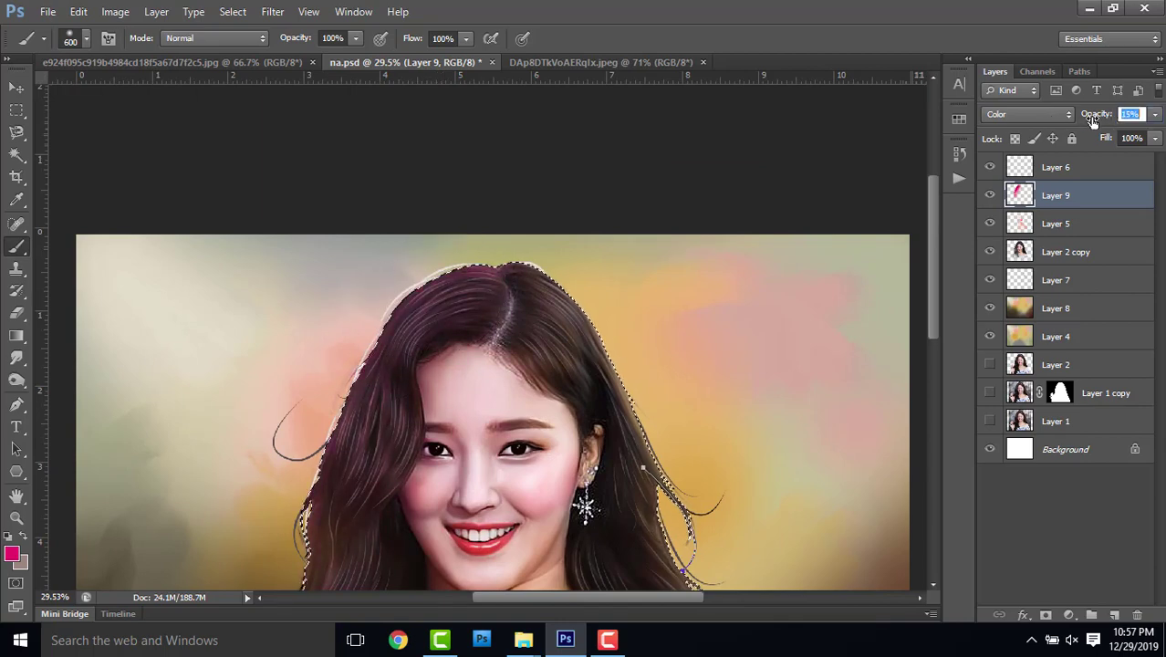
- Switch the foreground to purple and tint the hair's right side
left_click(12, 553)
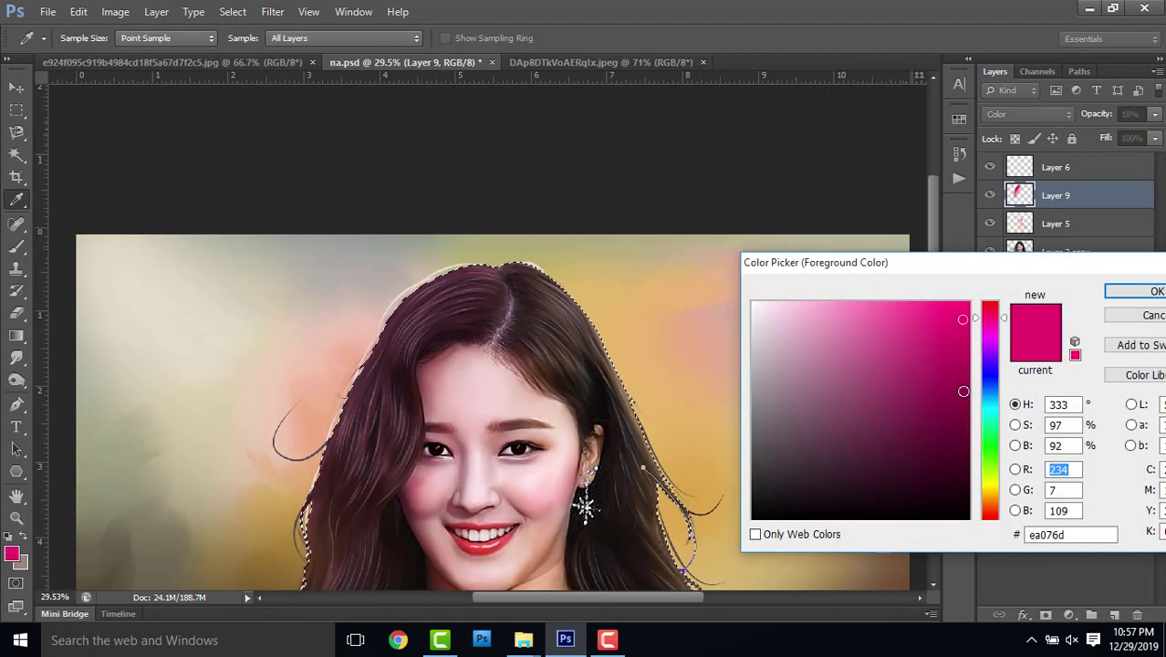
left_click_drag(1002, 315, 1002, 352)
left_click(1145, 291)
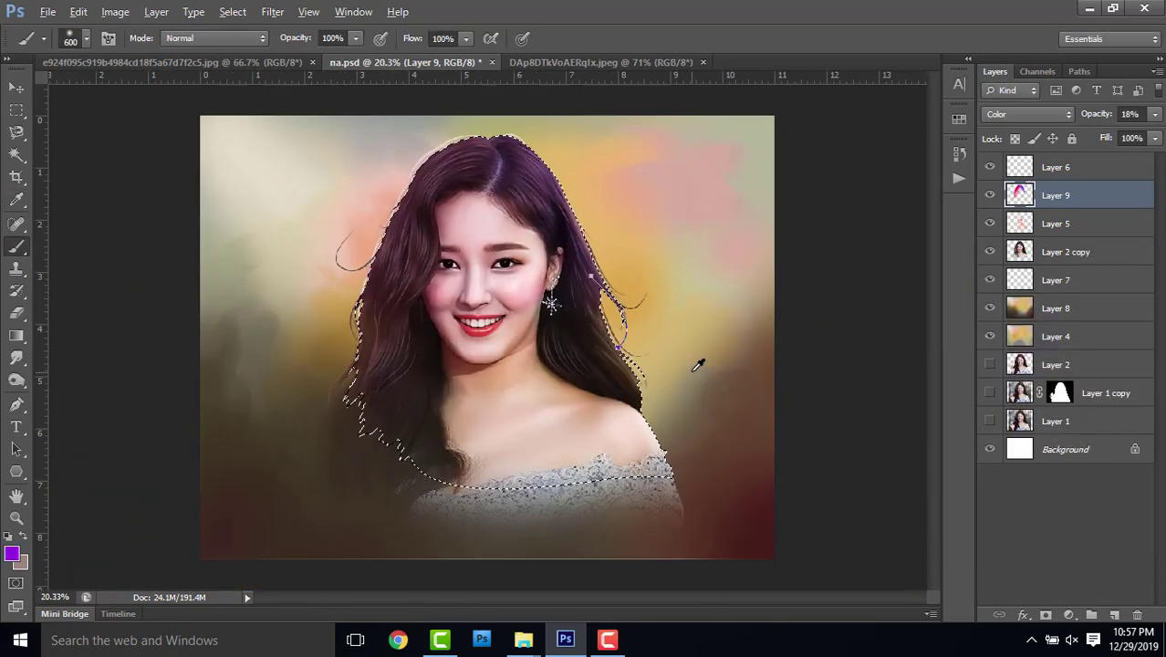
scroll(707, 370, "down", 2)
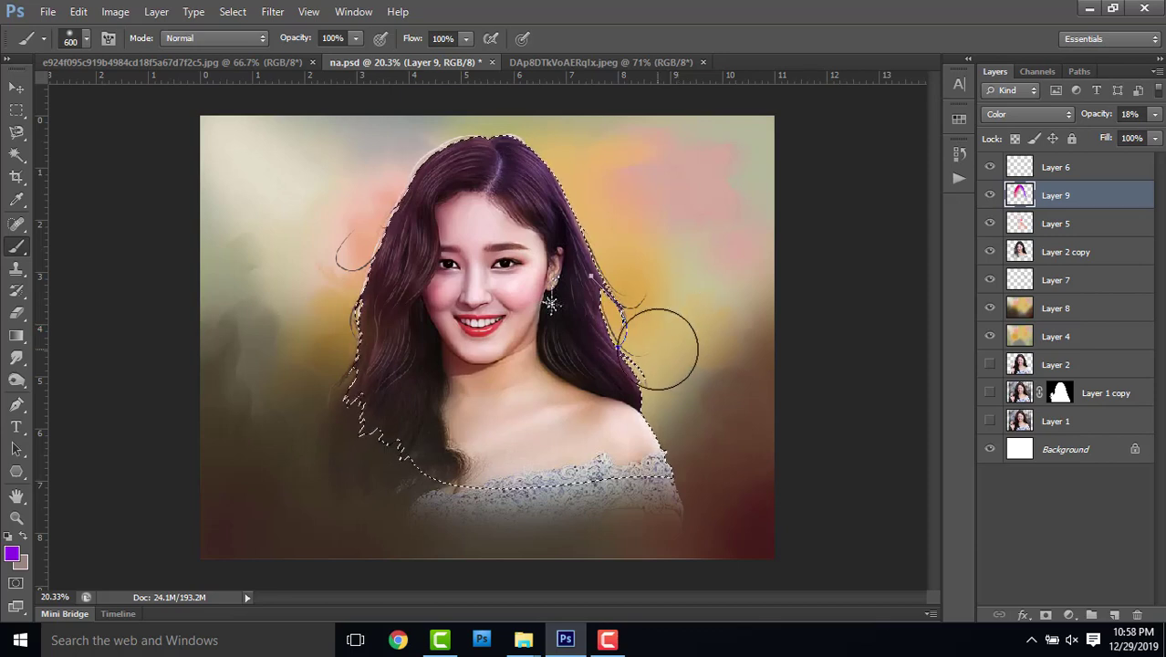
left_click_drag(663, 338, 611, 235)
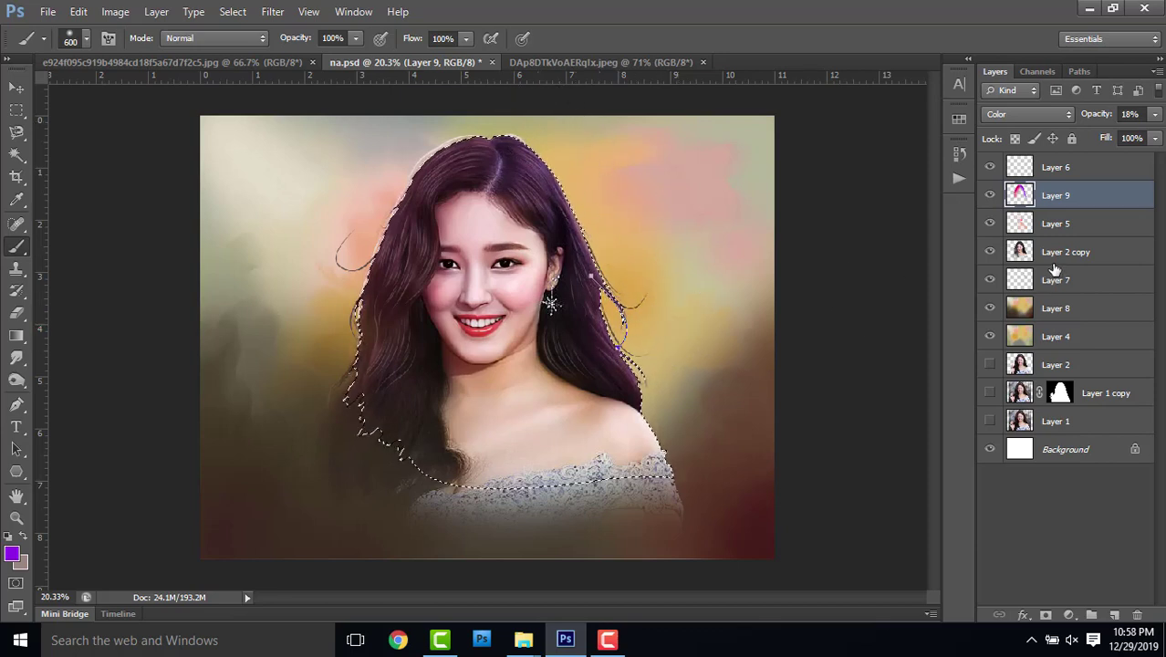
- Merge Layer 7 into Layer 2 copy
left_click(1053, 263)
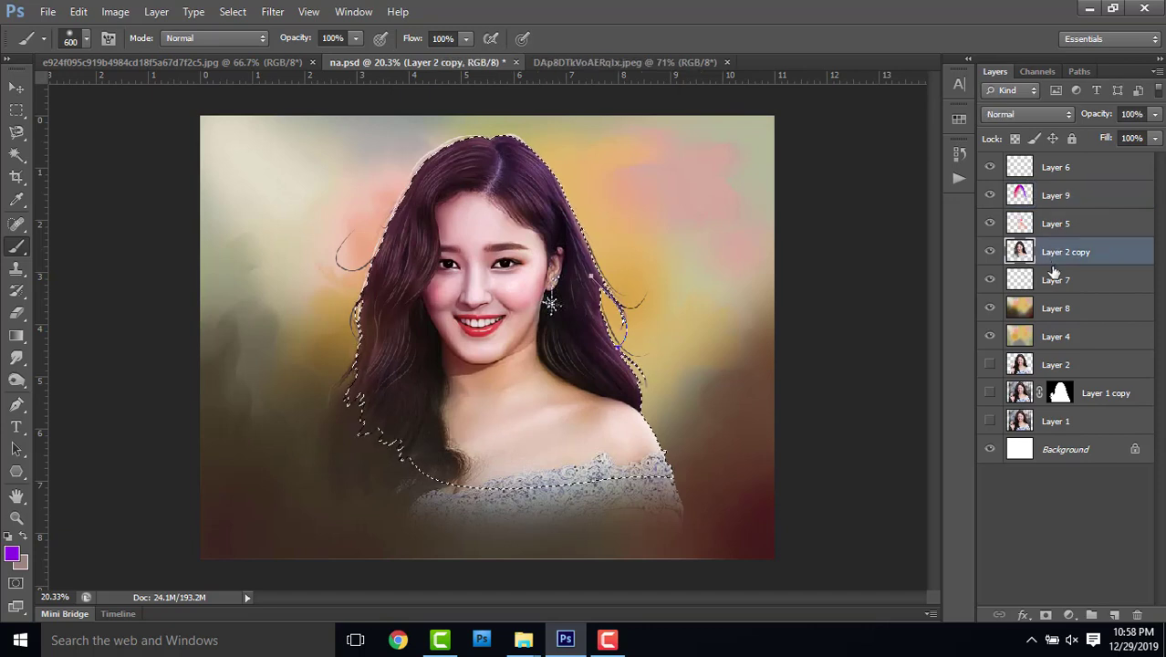
key("alt+]")
key("alt+]")
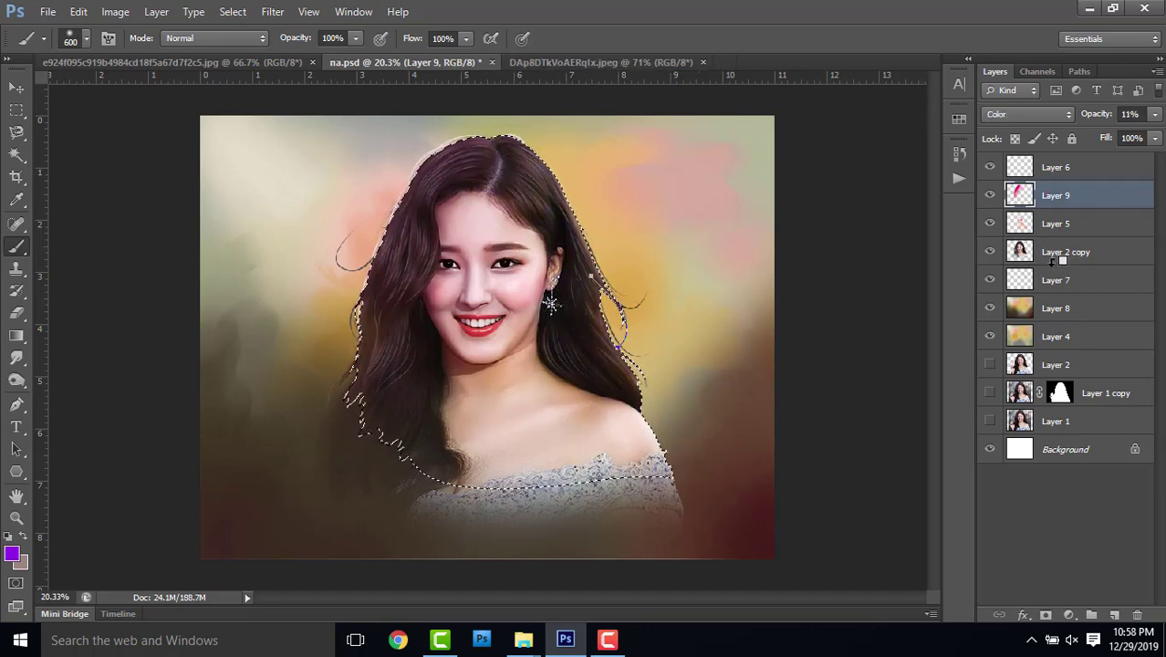
left_click(1085, 253)
left_click(1079, 282, "shift")
key("ctrl+e")
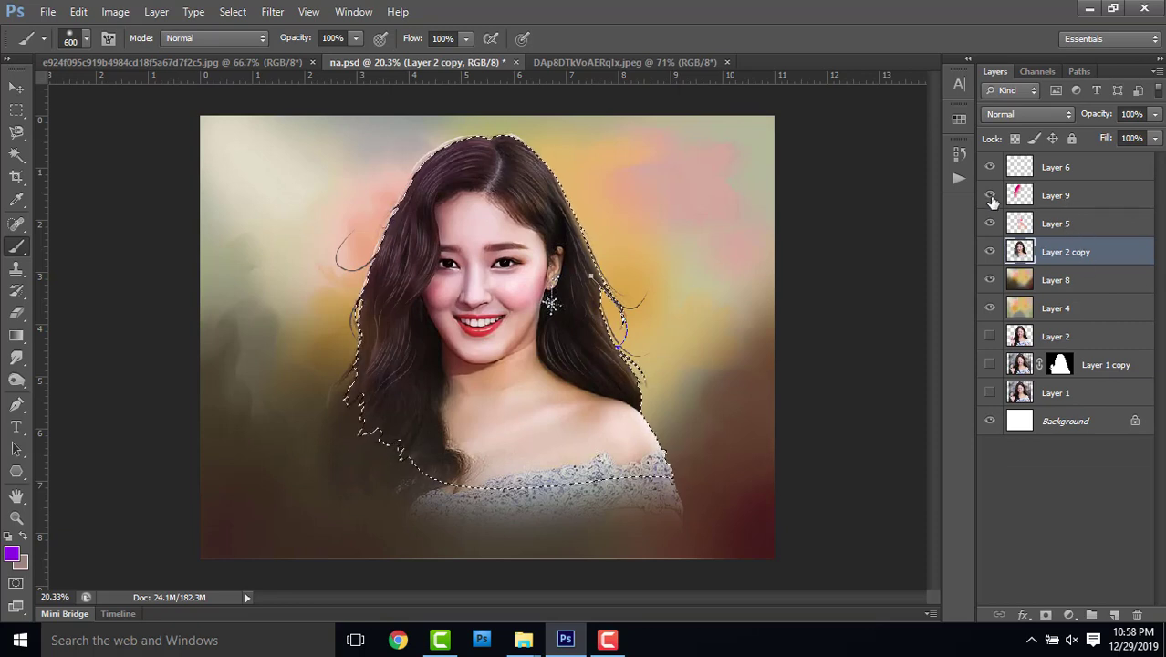
- Paint more purple down the hair's right side on Layer 9 and strengthen the tint
left_click(1061, 195)
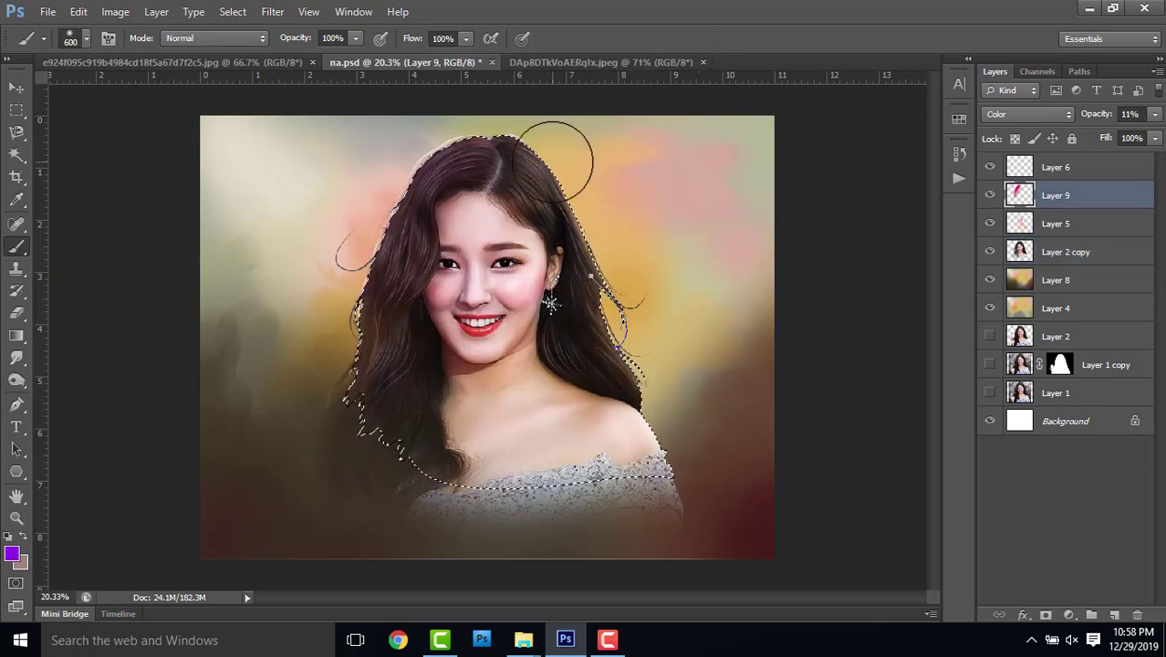
mouse_move(591, 151)
left_mouse_down()
mouse_move(649, 354)
mouse_move(690, 385)
mouse_move(620, 208)
mouse_move(539, 131)
mouse_move(628, 313)
left_mouse_up()
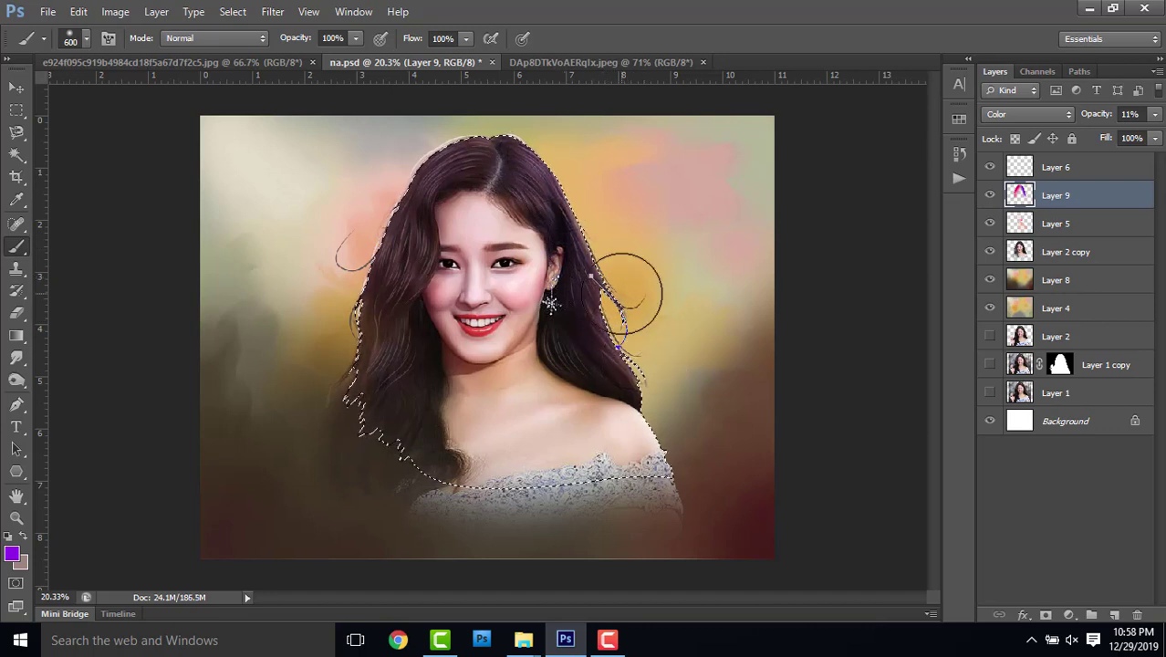
left_click_drag(1092, 118, 1095, 119)
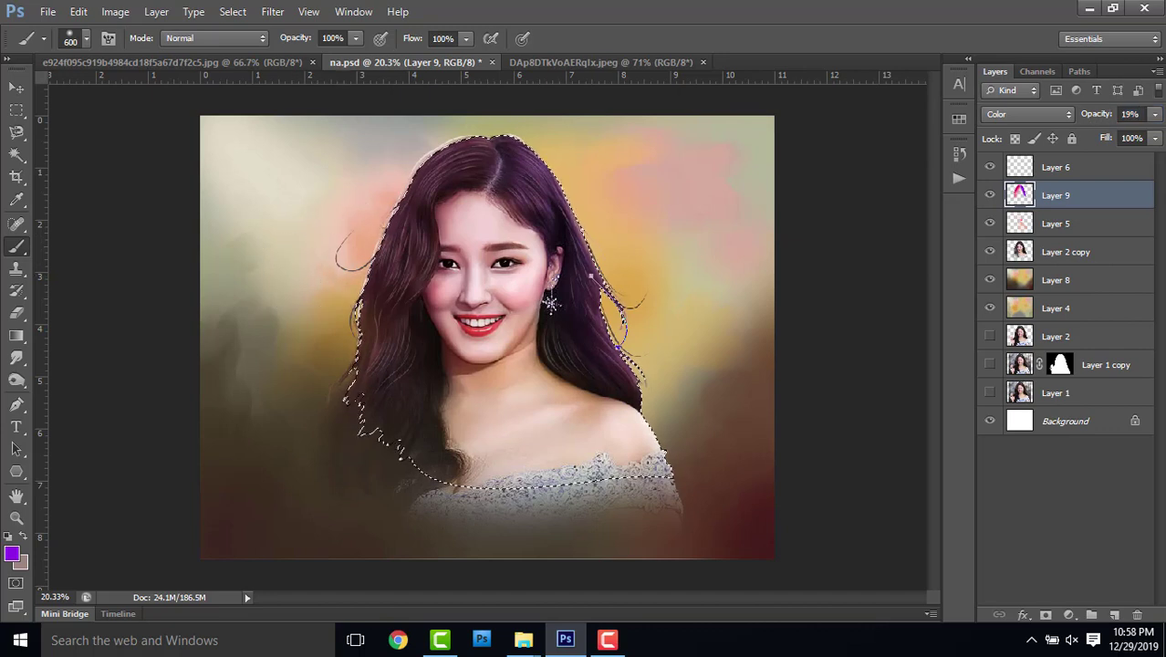
- Erase the purple tint over the face with a 34% Eraser and deselect the hair
key("e")
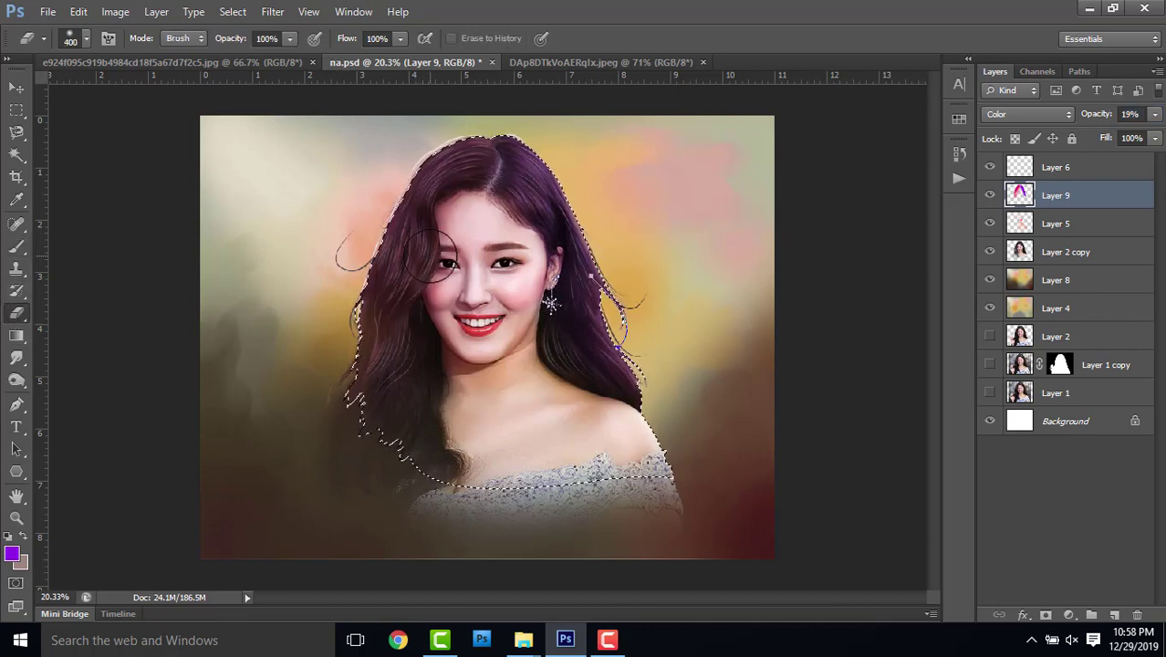
left_click_drag(431, 255, 370, 196)
left_click_drag(226, 39, 215, 48)
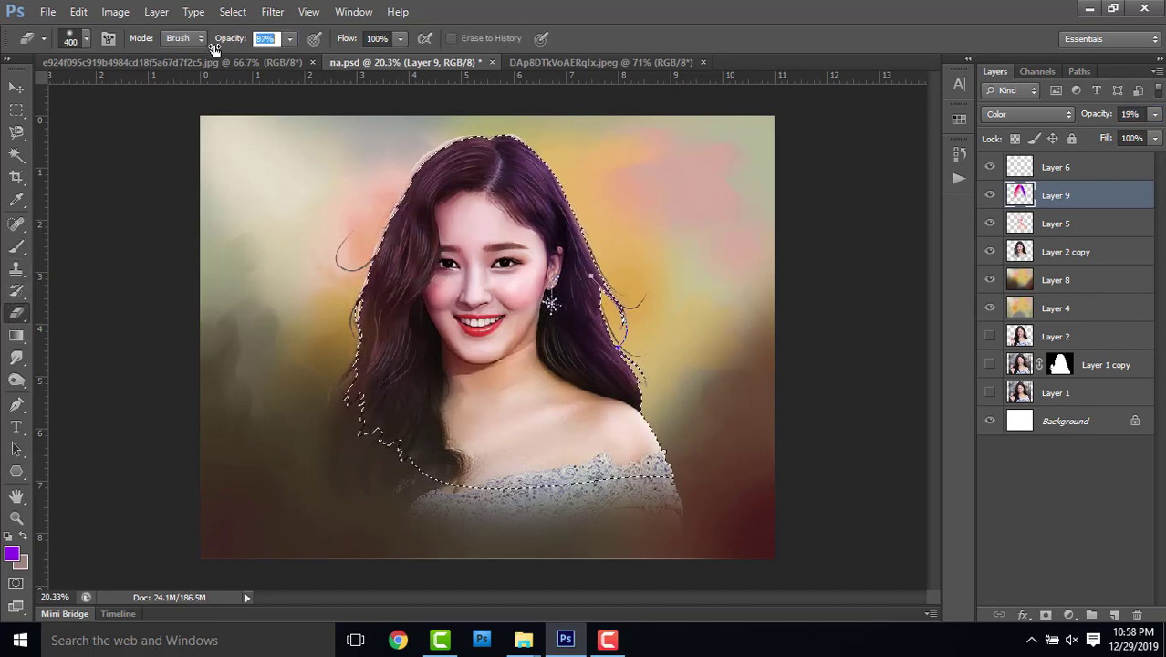
type("34")
key("Return")
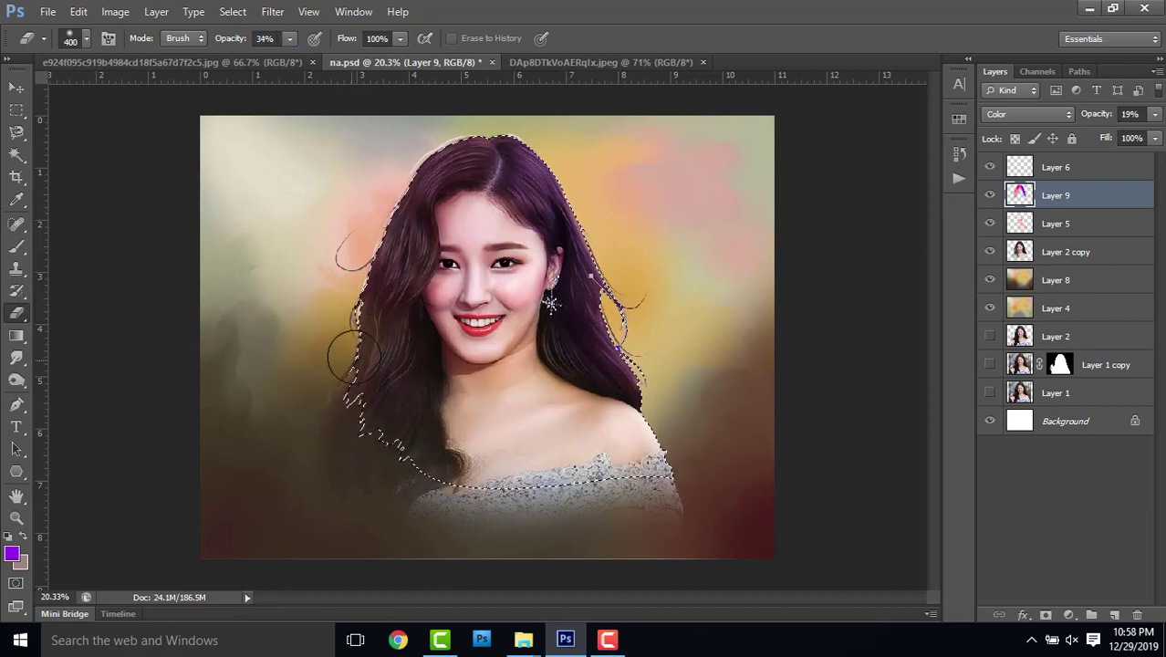
key("ctrl+d")
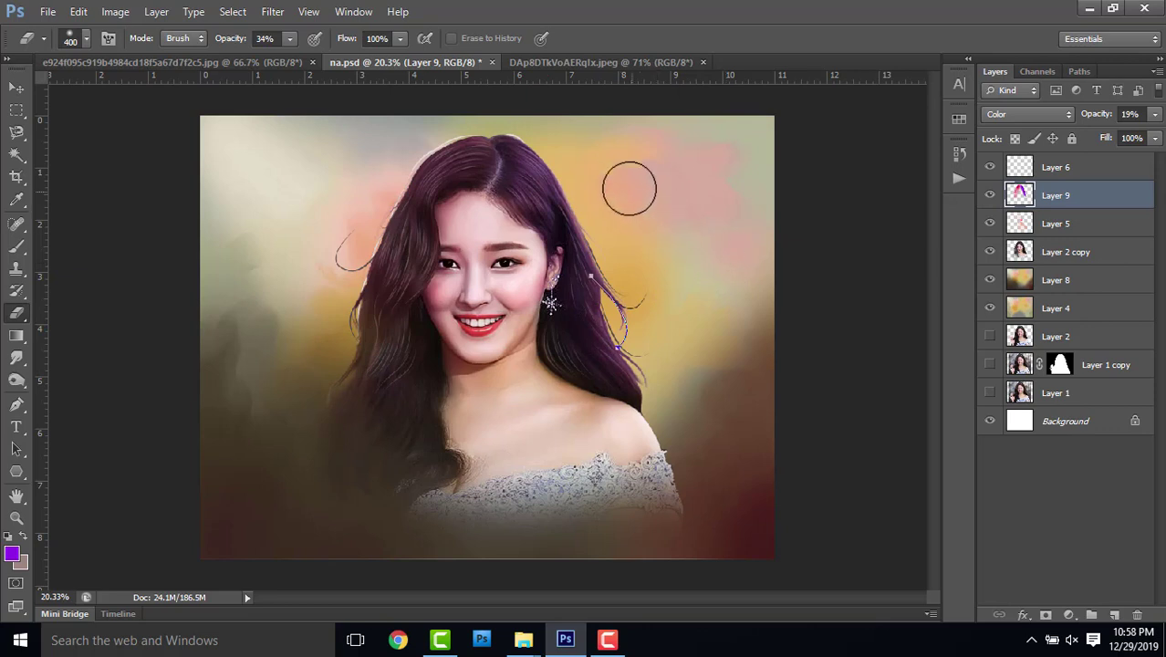
- Add a new empty layer above Layer 8
scroll(562, 192, "up", 1)
scroll(693, 236, "down", 1)
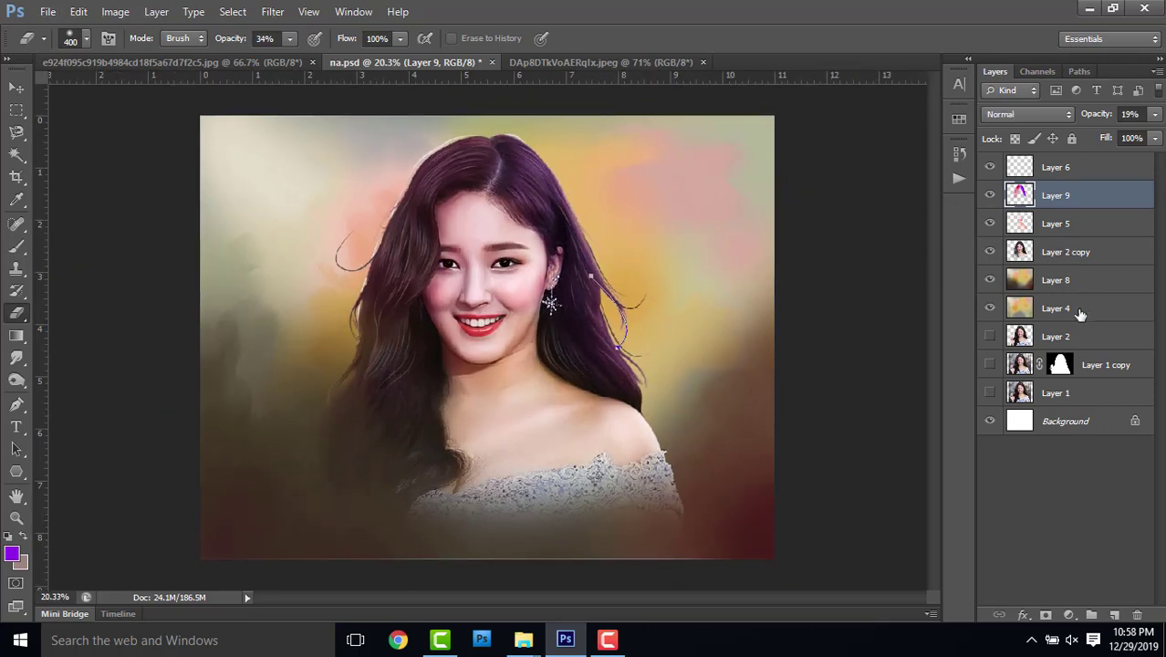
left_click(1079, 280)
left_click(1114, 615)
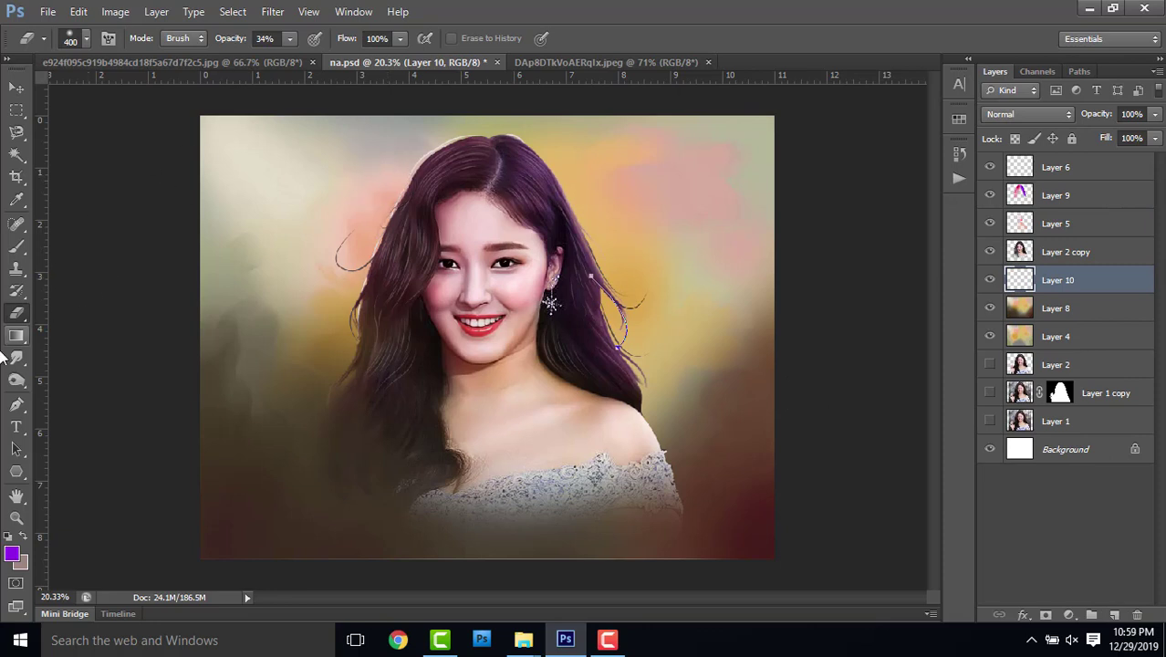
- Draw a curved Pen path down the top-right edge of the hair
left_click(16, 404)
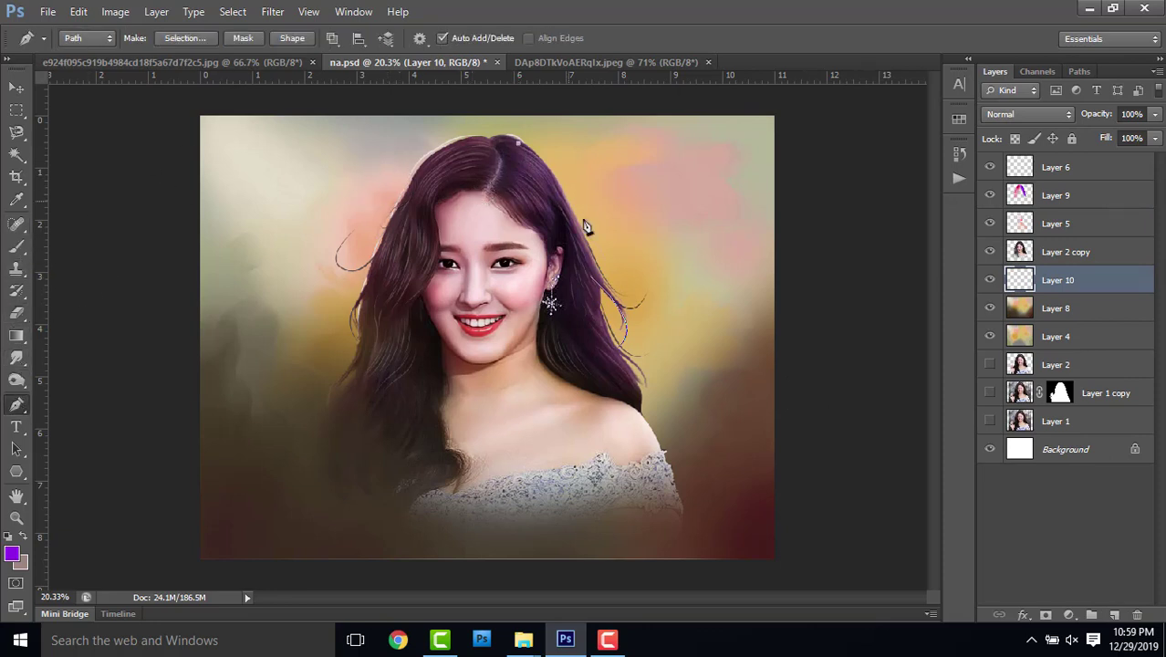
left_click_drag(569, 223, 579, 298)
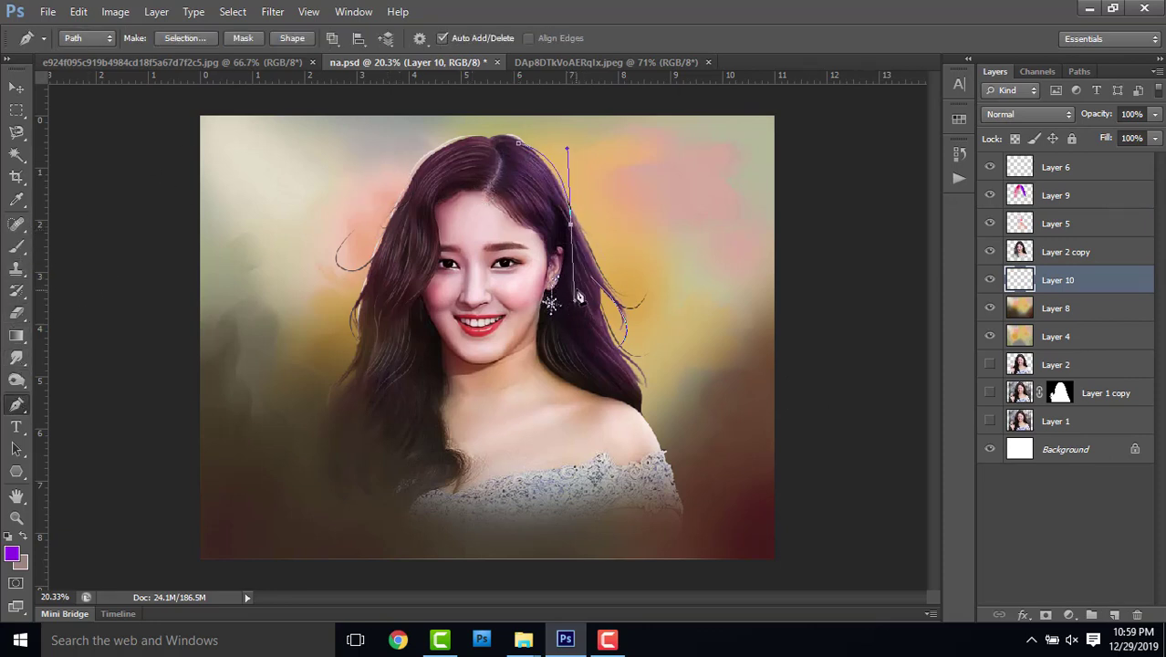
left_click_drag(587, 262, 602, 320)
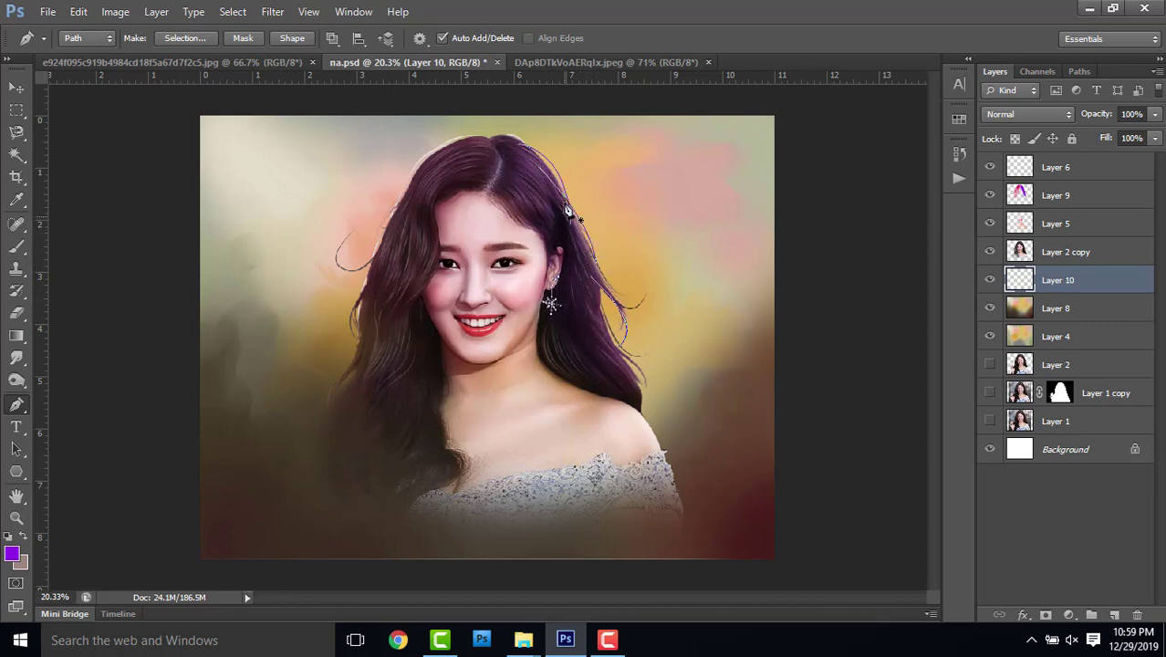
left_click_drag(495, 135, 681, 372)
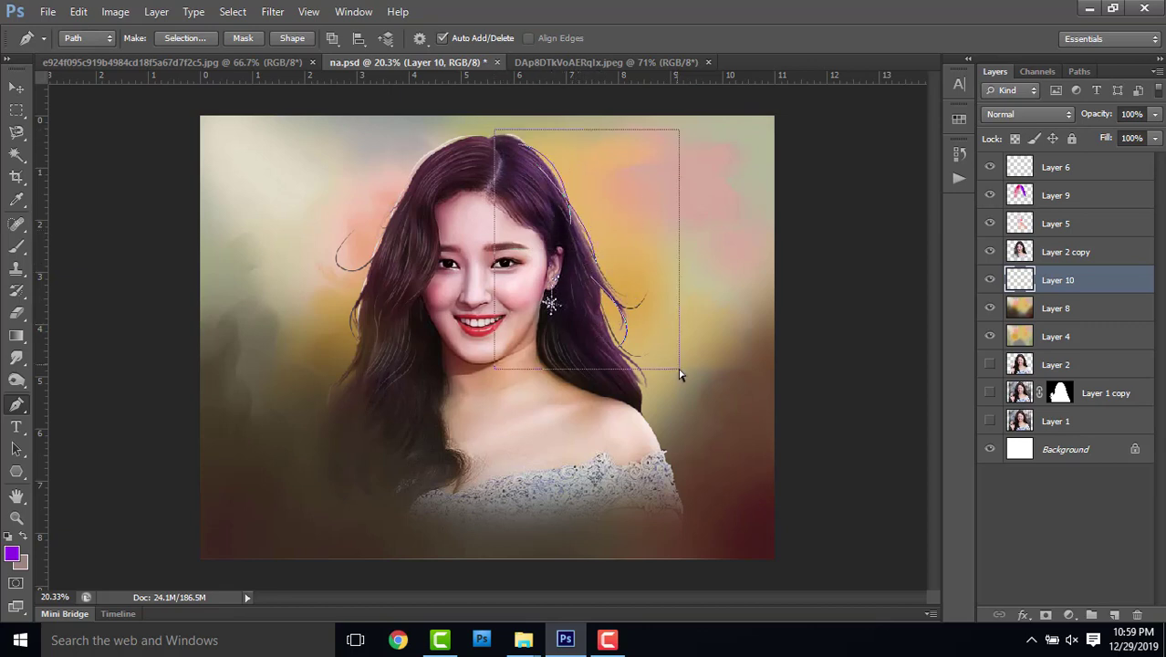
- Set the foreground to white ffffff and choose a hard round brush tip
left_click(12, 557)
type("ffffff")
key("Return")
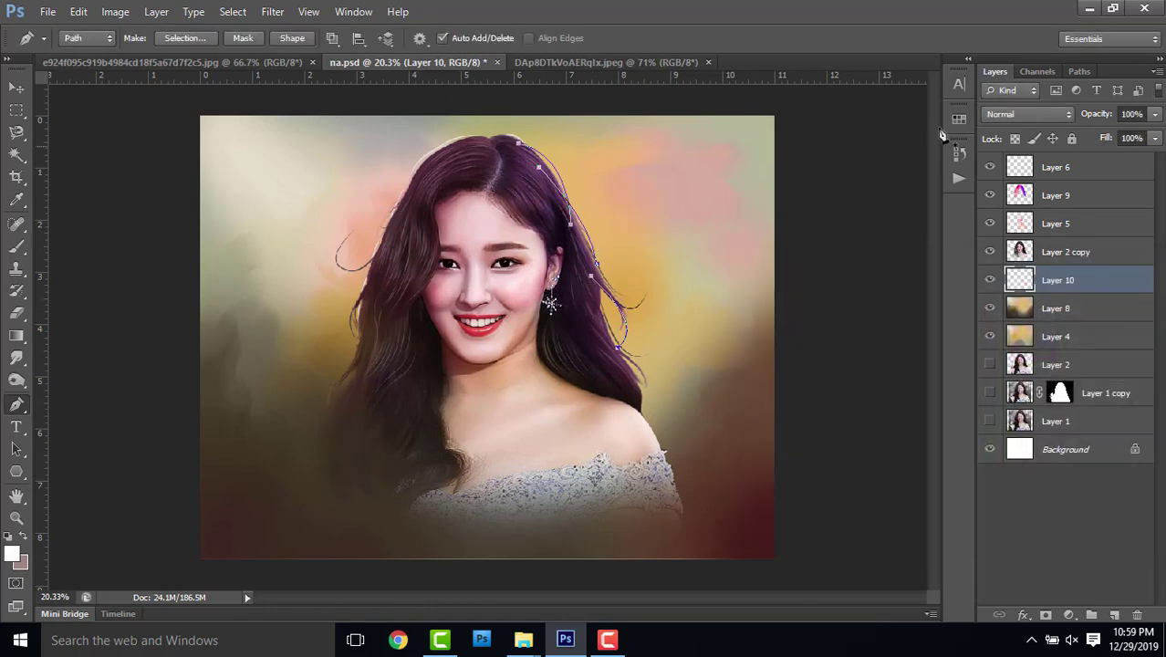
left_click(16, 245)
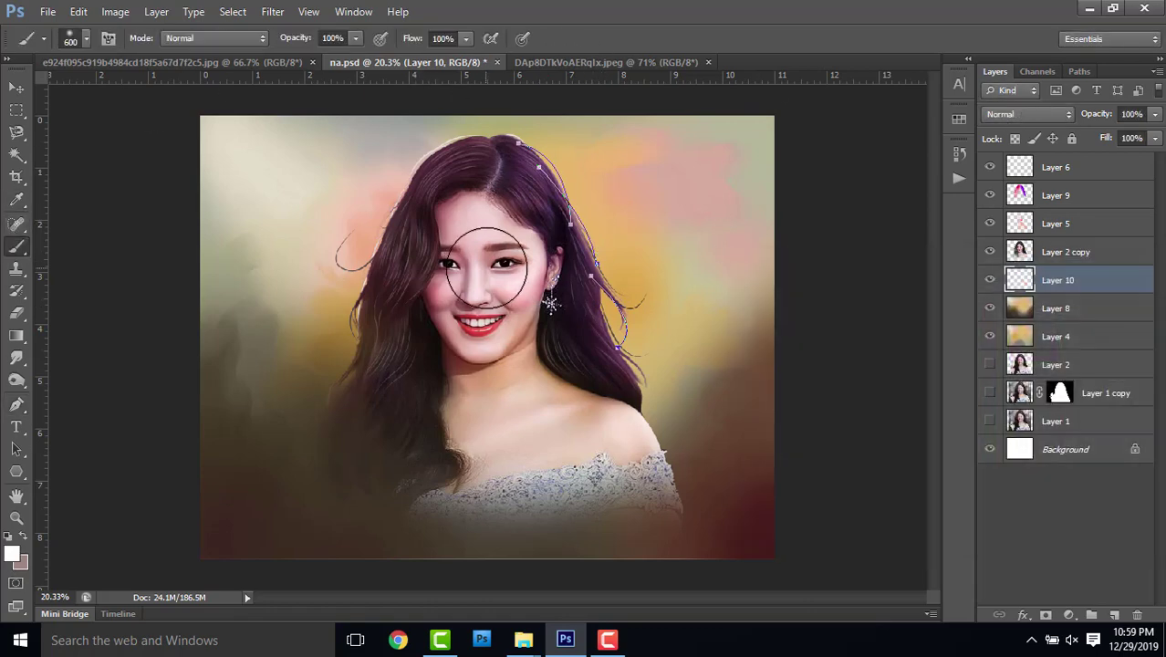
left_click(89, 37)
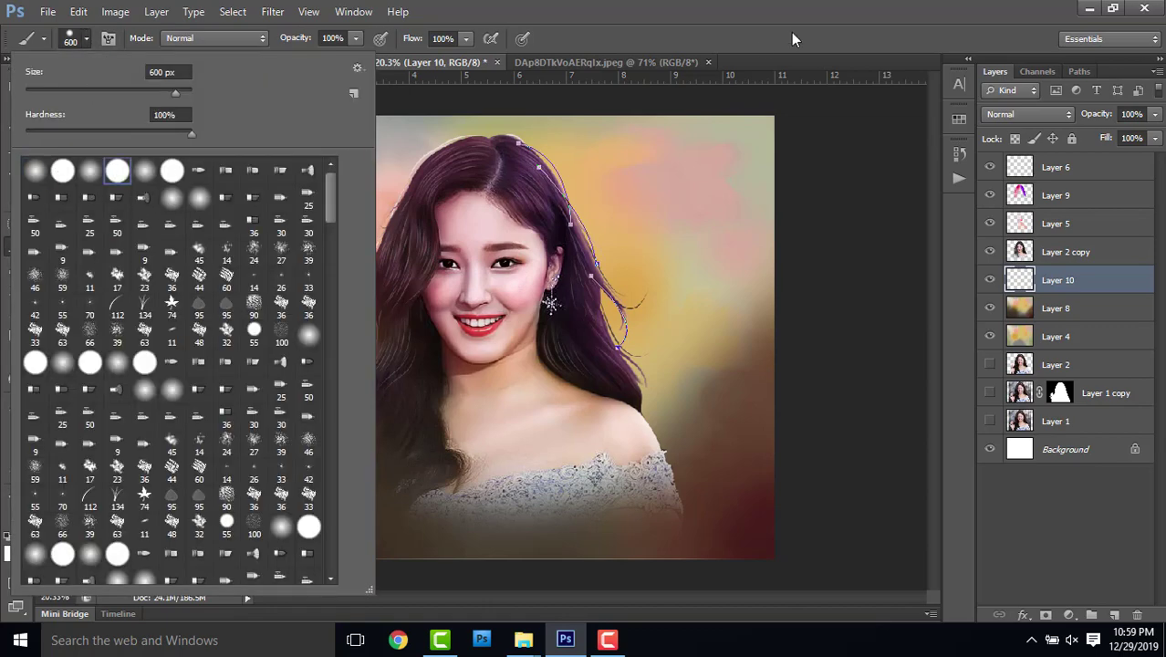
left_click(792, 182)
key("bracketleft")
key("bracketleft")
key("bracketleft")
key("bracketleft")
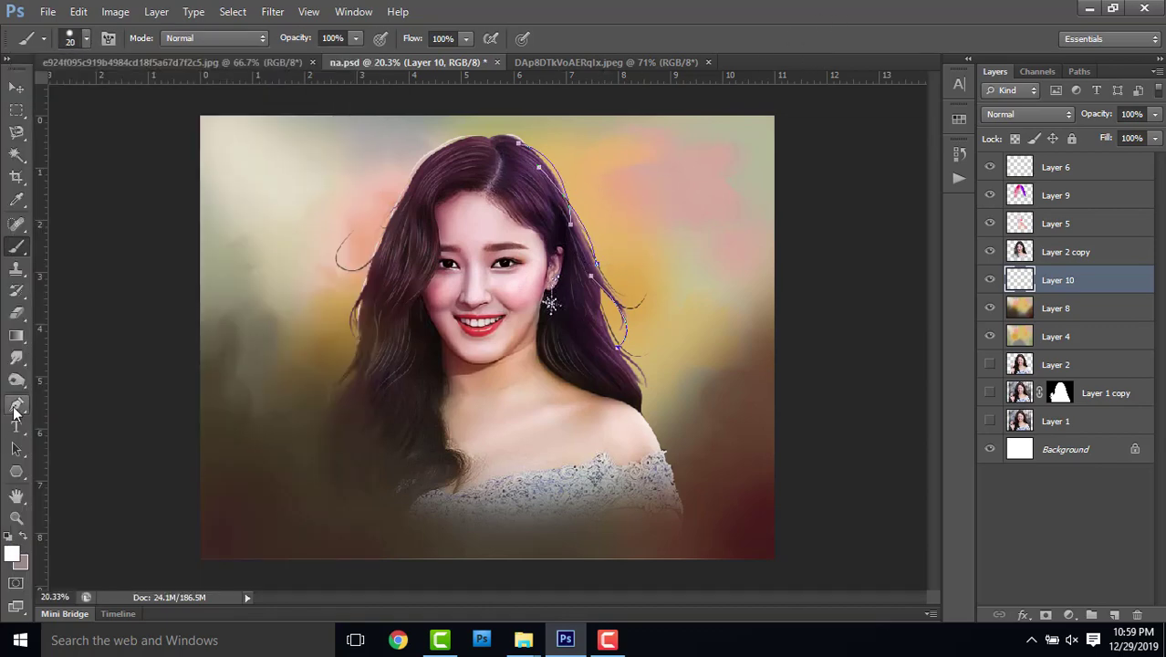
- Stroke the hair path with the brush, then undo to bring the path back
left_click(16, 409)
right_click(706, 395)
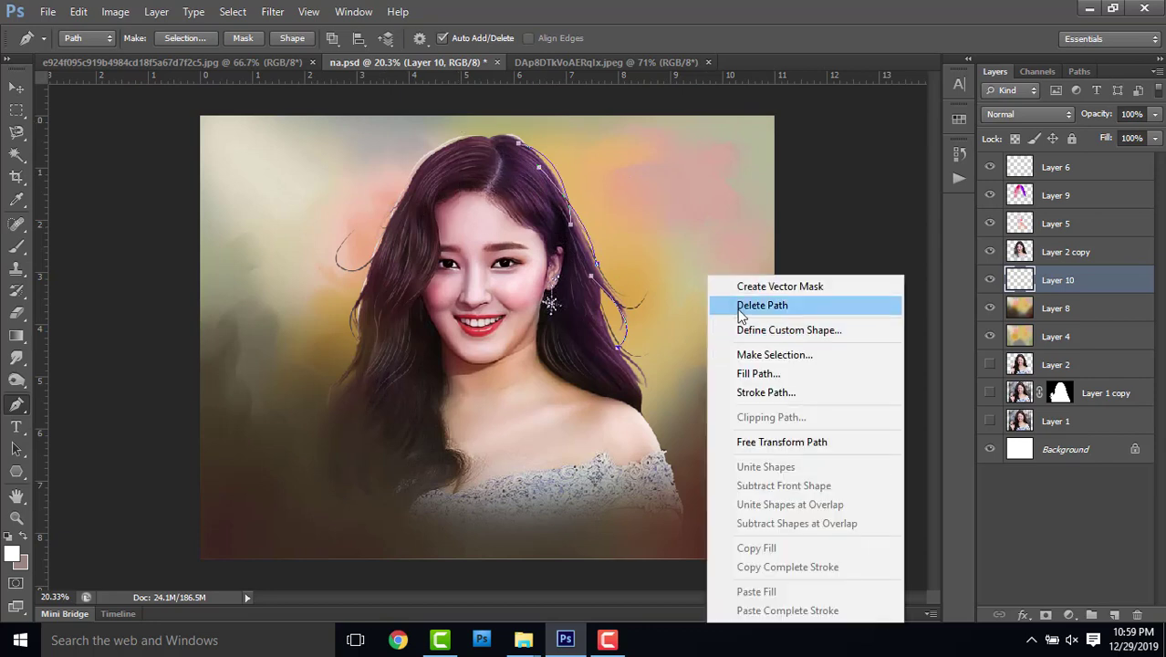
left_click(780, 393)
left_click(694, 214)
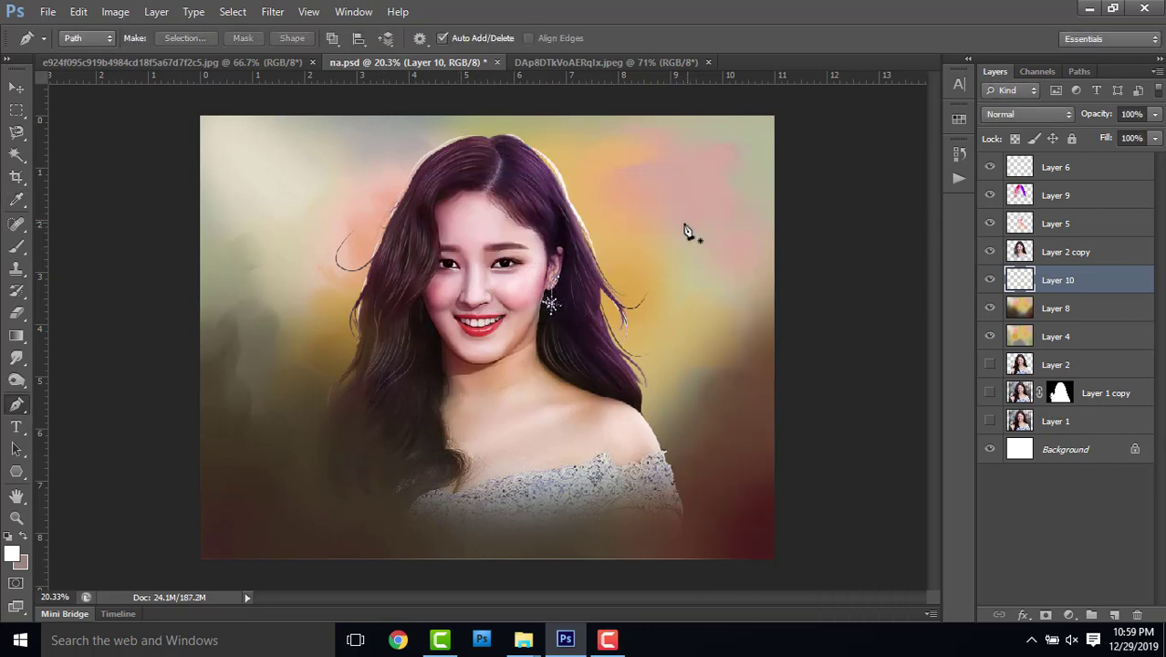
key("ctrl+z")
- Stroke the hair path again with the brush as a thin white strand
left_click(13, 248)
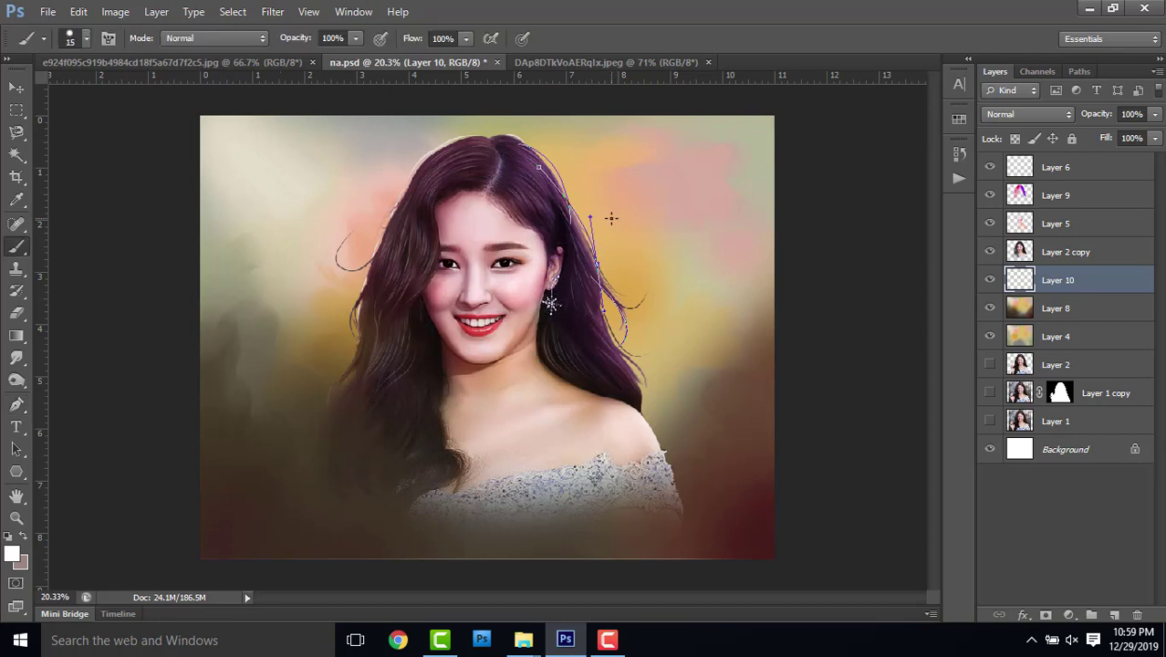
key("p")
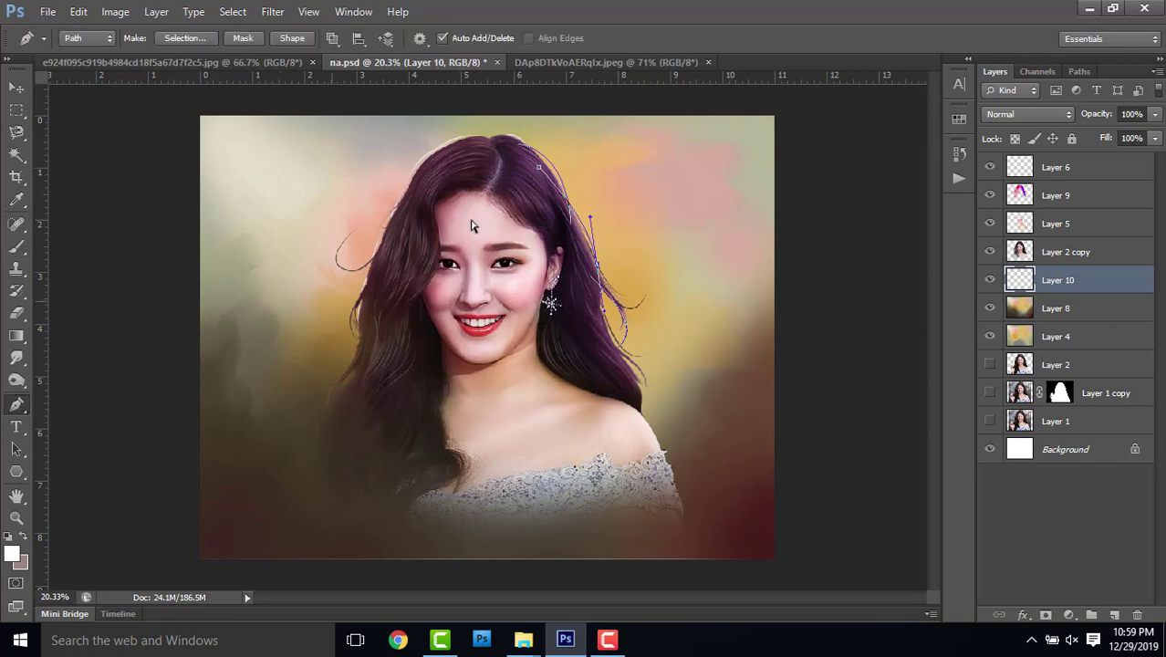
right_click(694, 399)
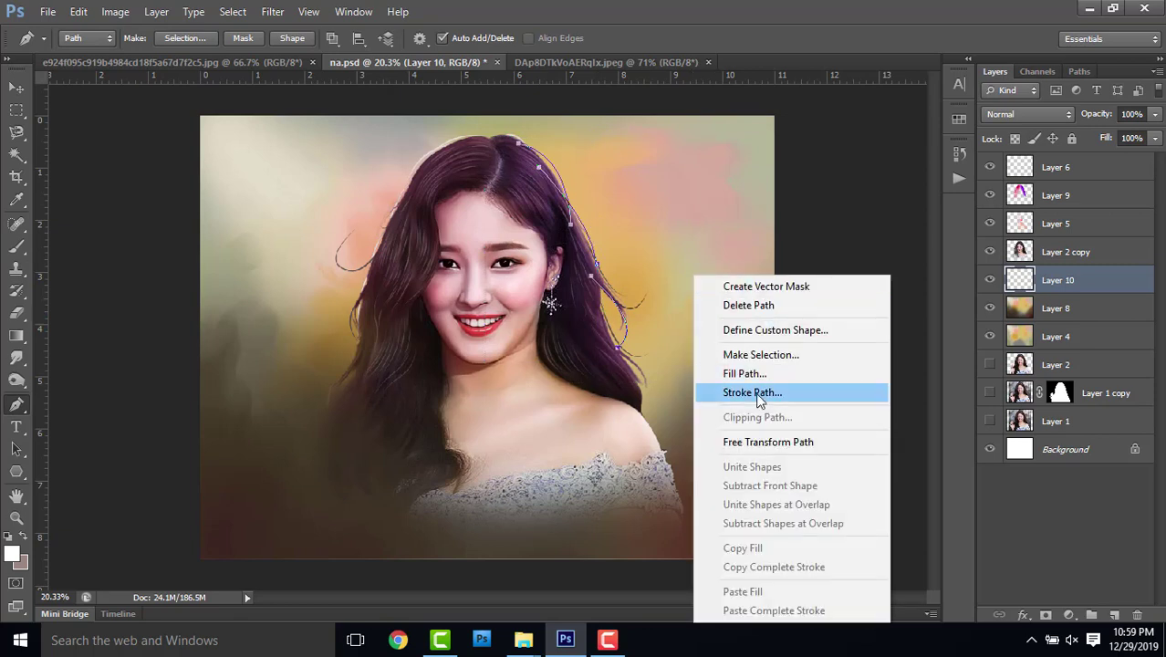
left_click(725, 389)
left_click(700, 218)
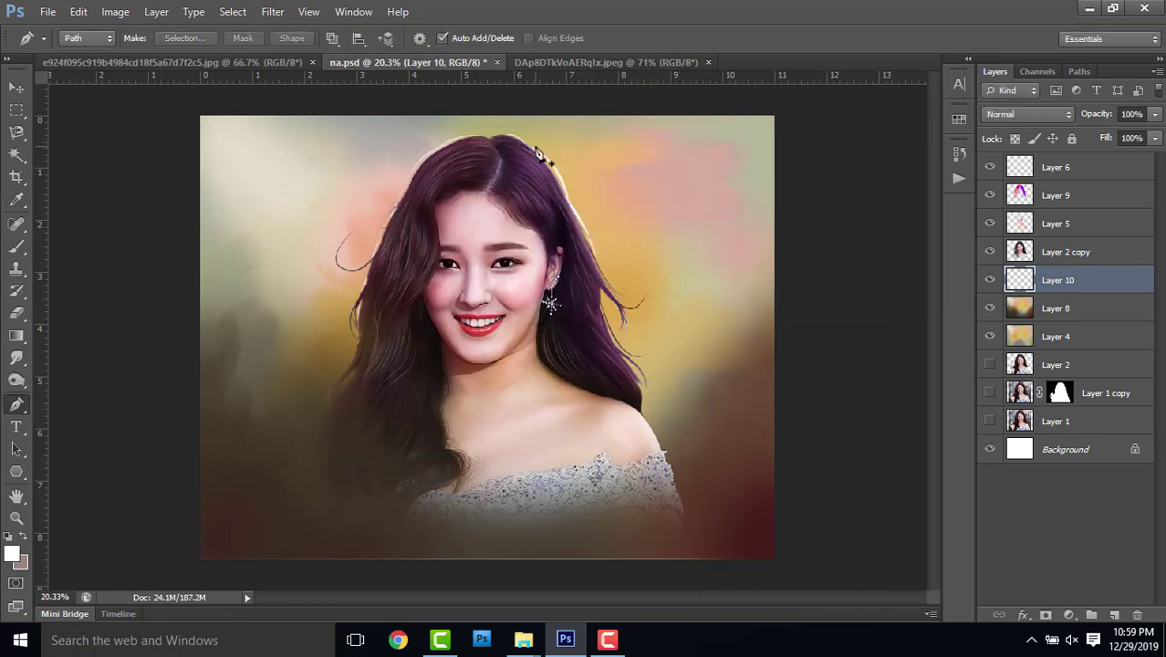
- Draw a flyaway strand path curving out over the background and test-stroke it
left_click(593, 249)
left_click_drag(645, 279, 667, 236)
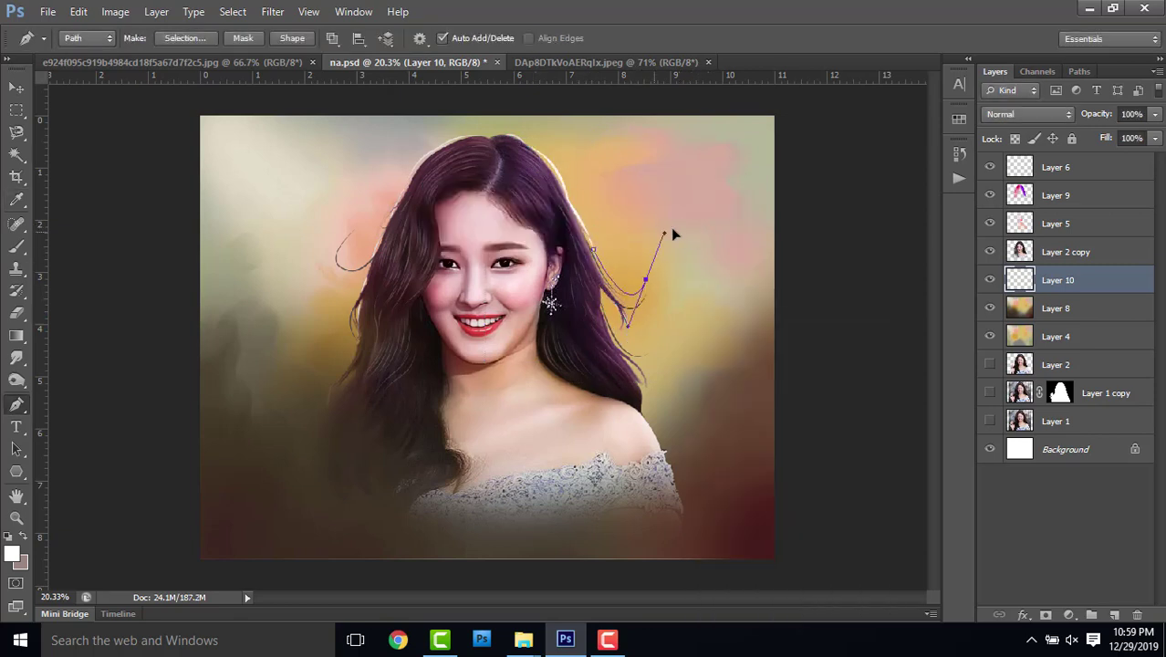
right_click(719, 326)
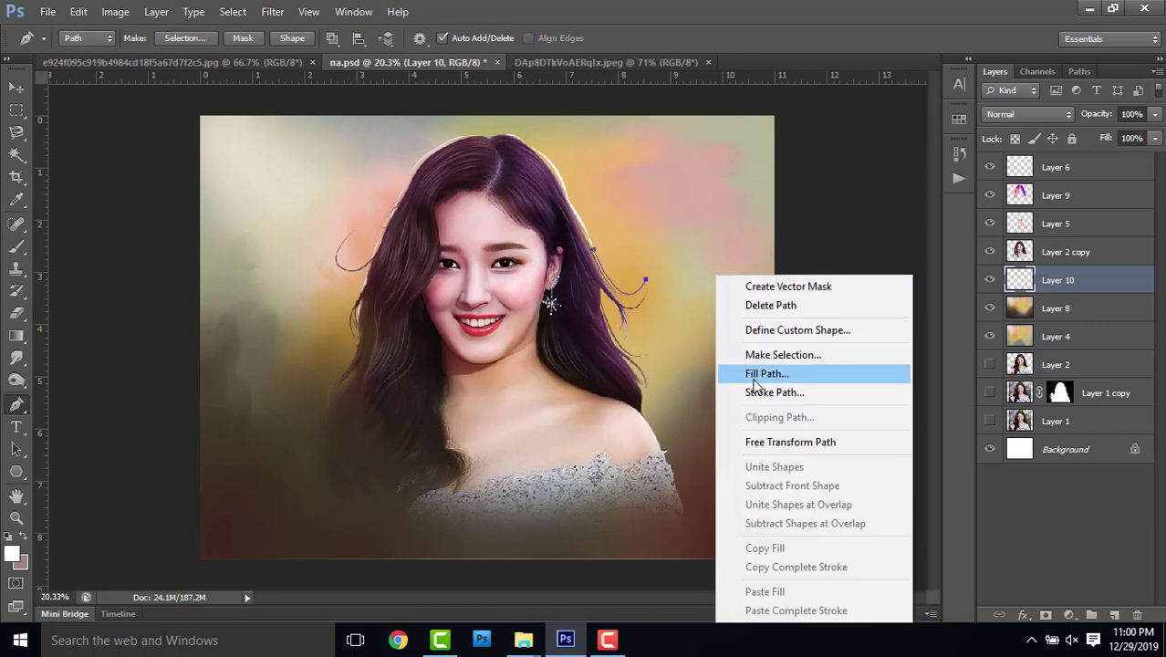
left_click(730, 391)
left_click(701, 228)
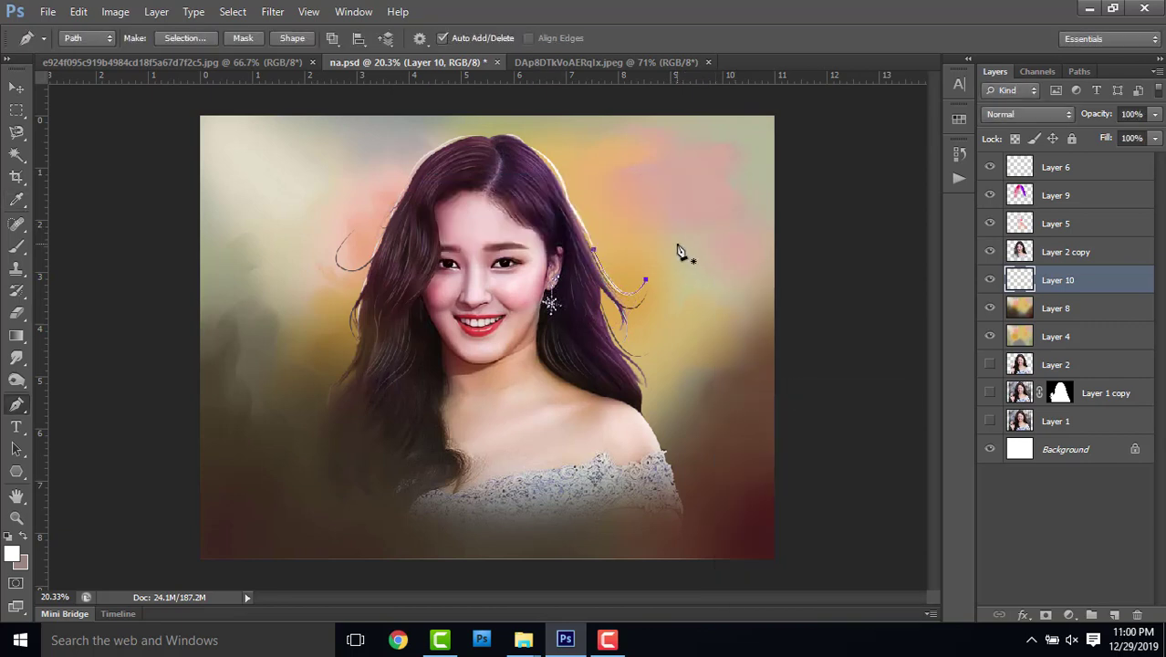
key("Return")
key("ctrl+z")
- Stroke the flyaway strand path with the brush
left_click(16, 245)
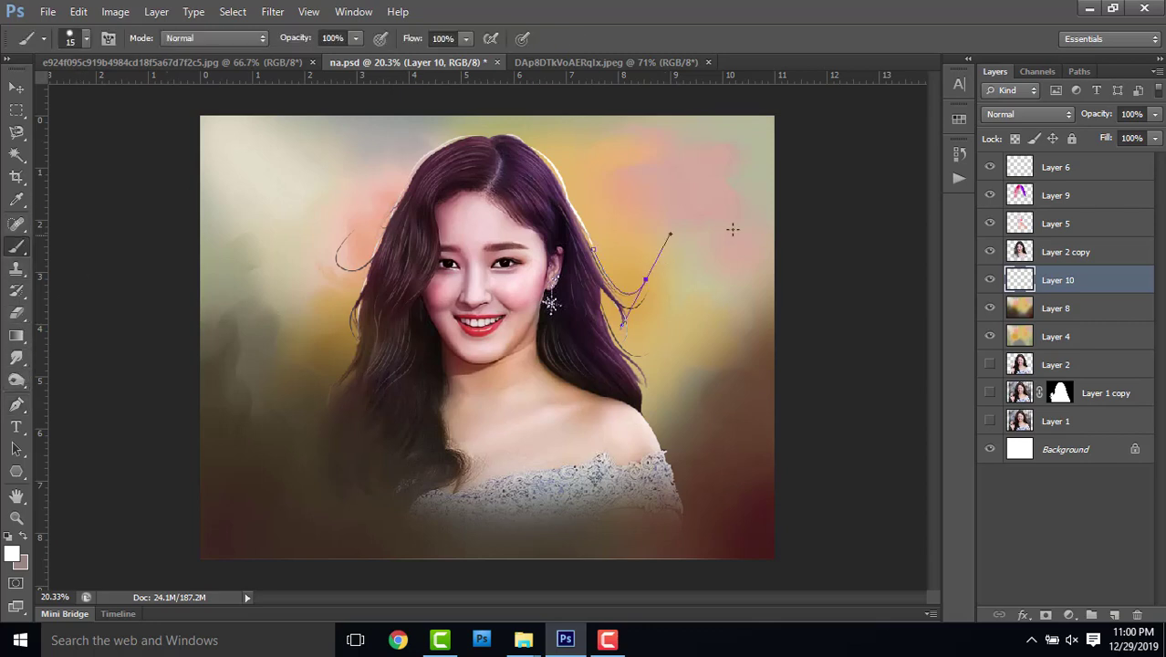
left_click(16, 404)
right_click(721, 331)
left_click(780, 392)
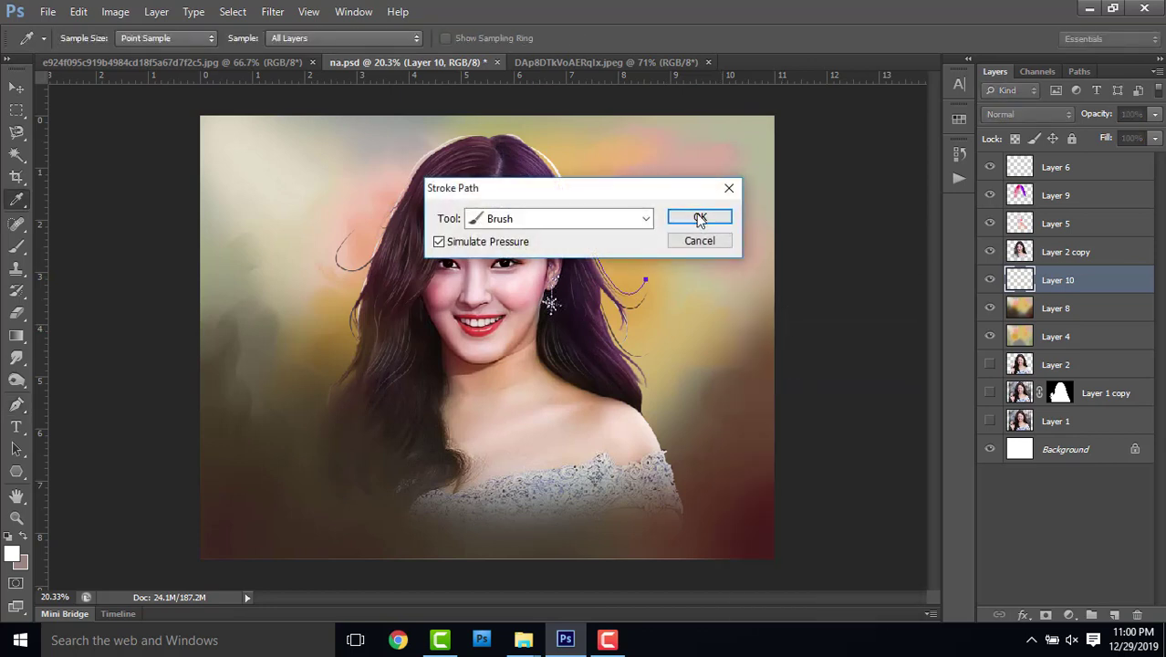
left_click(699, 217)
key("Return")
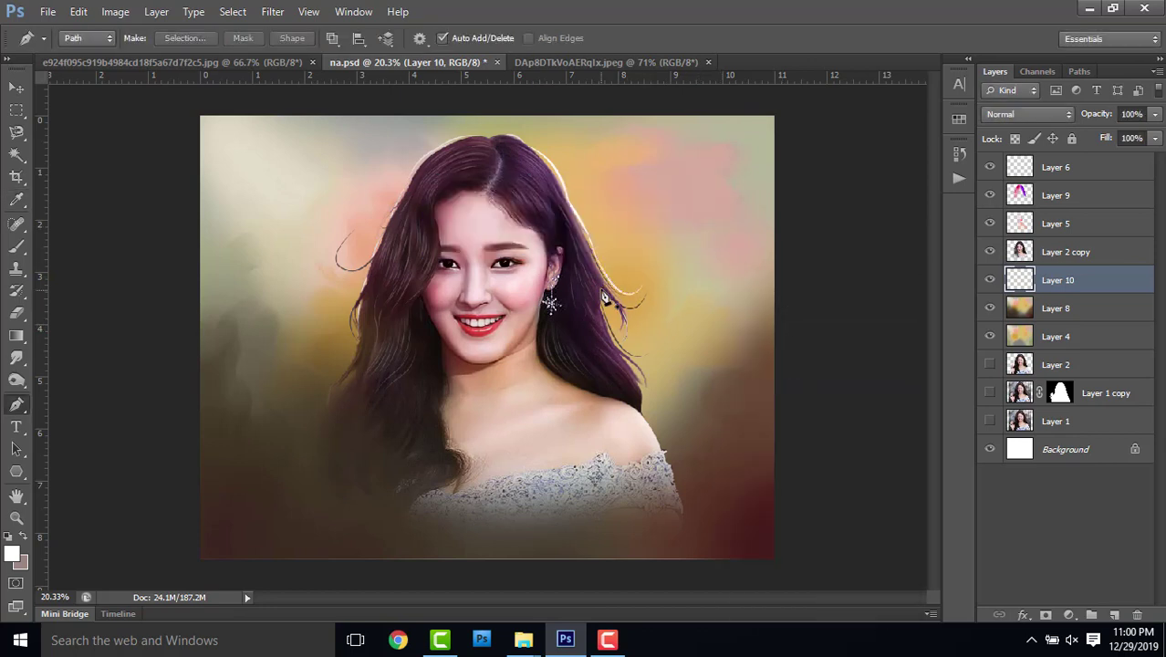
- Draw and brush-stroke another strand curling from near the ear over the shoulder background
left_click(591, 283)
left_click_drag(659, 352, 701, 330)
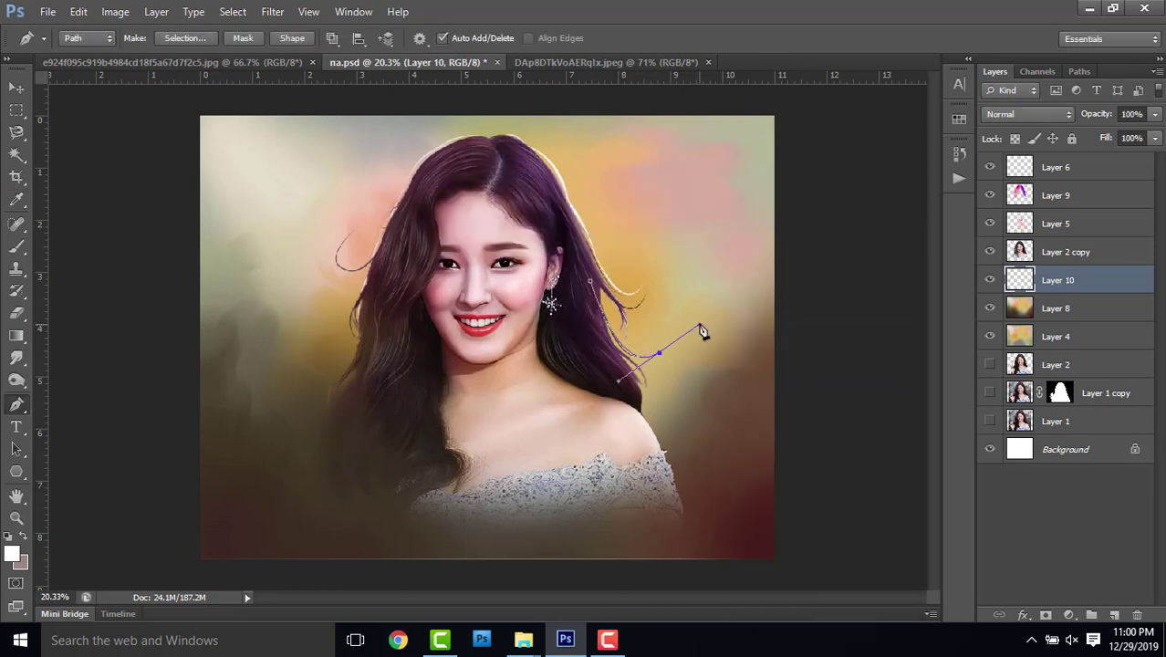
right_click(726, 416)
left_click(785, 170)
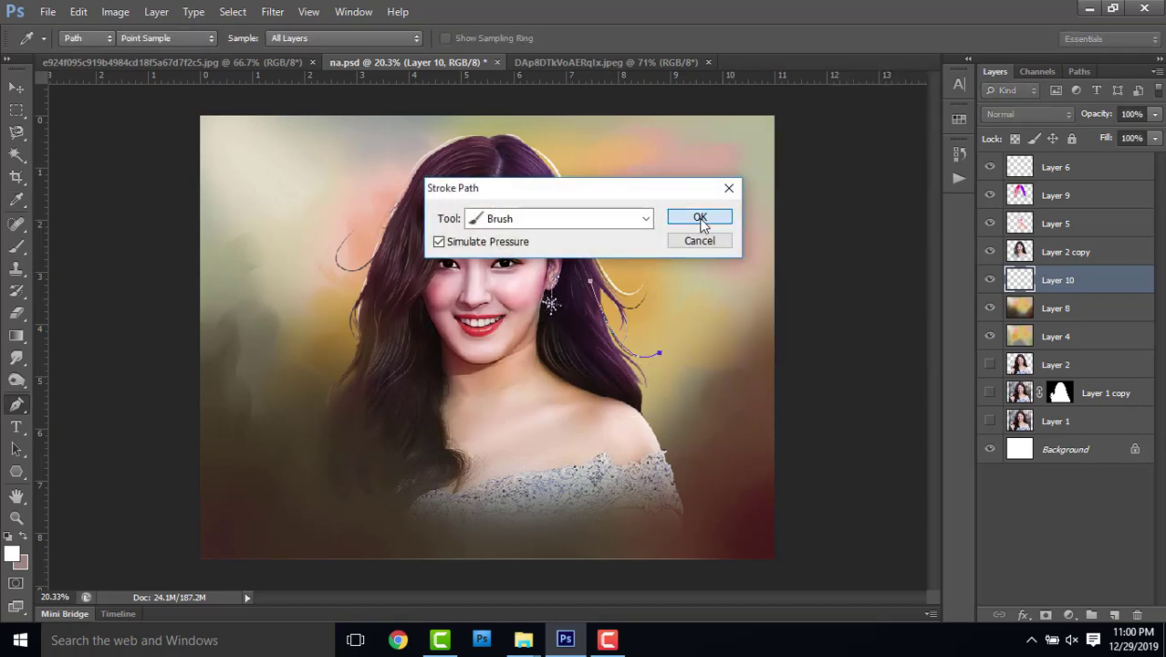
left_click(699, 217)
key("Return")
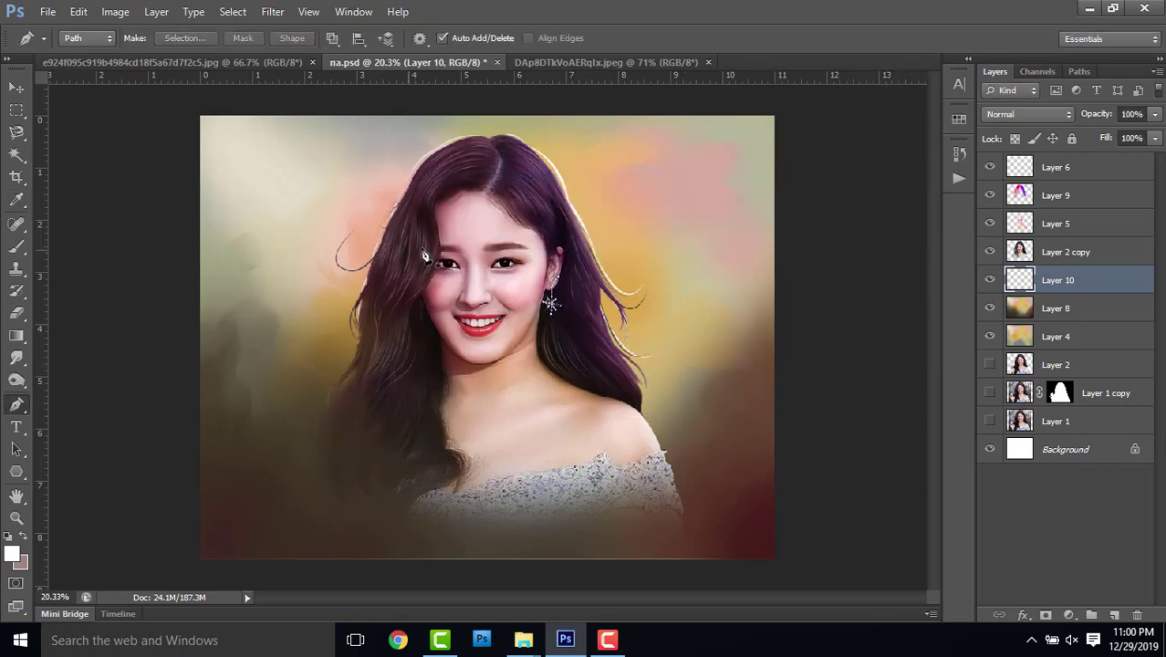
scroll(586, 195, "down", 3)
- Lower Layer 10's opacity to 58% and nudge the light strands slightly
key("7")
key("5")
type("58")
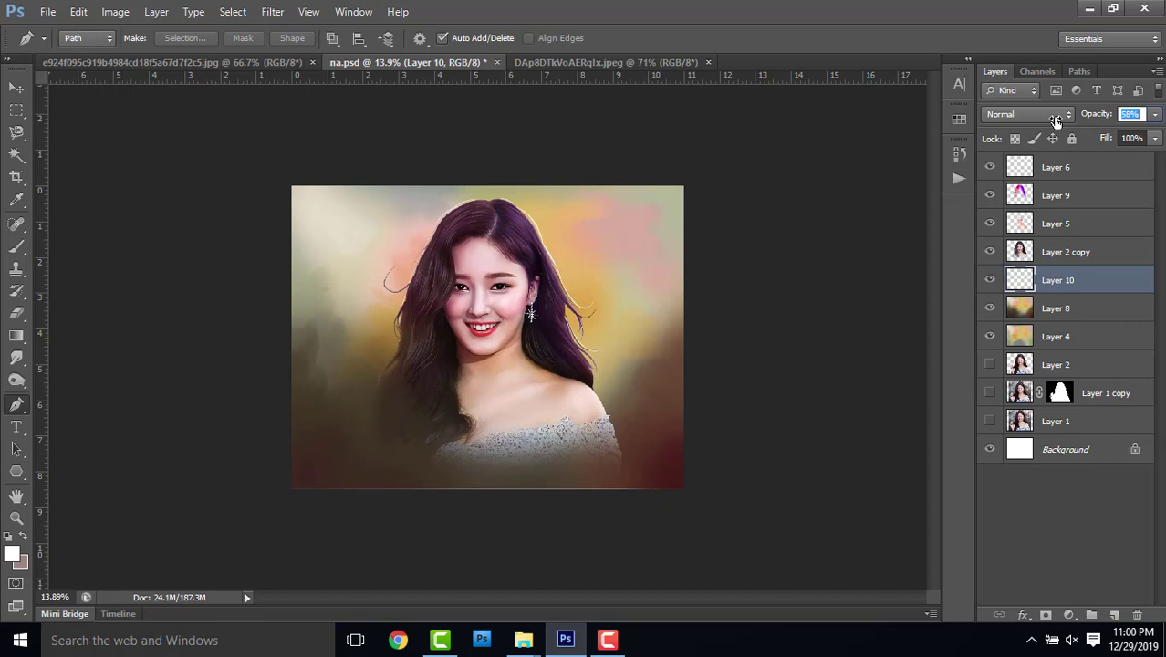
left_click(18, 92)
left_click_drag(595, 276, 593, 270)
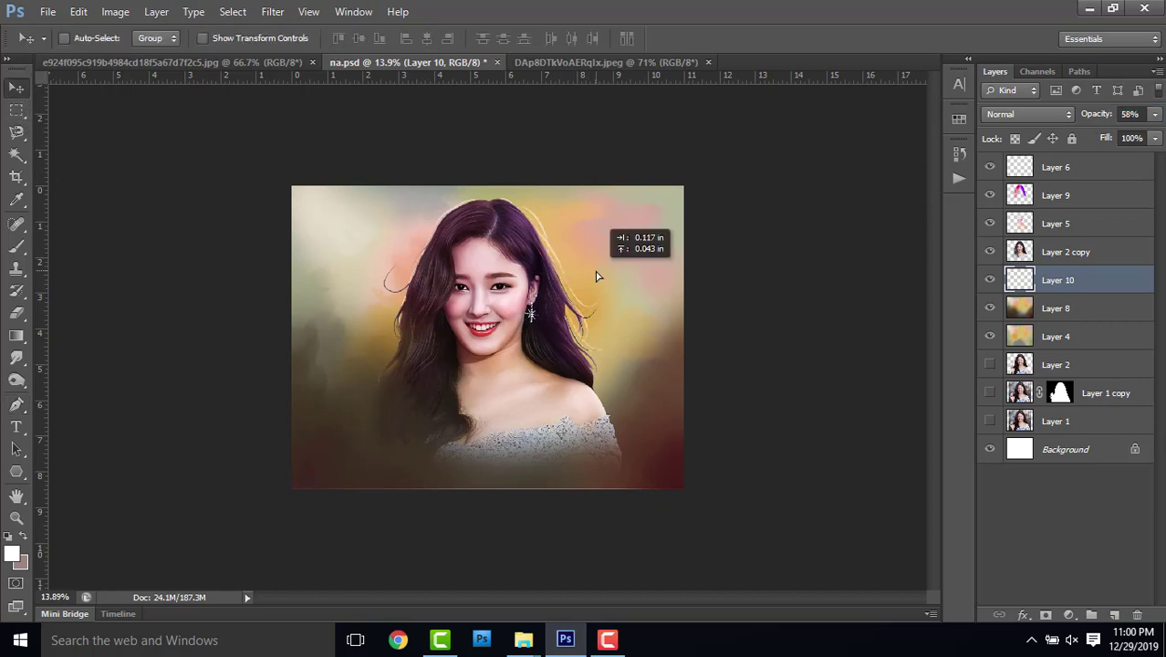
- Zoom in on the portrait and select the Layer 2 copy layer
key("ctrl+plus")
key("ctrl+plus")
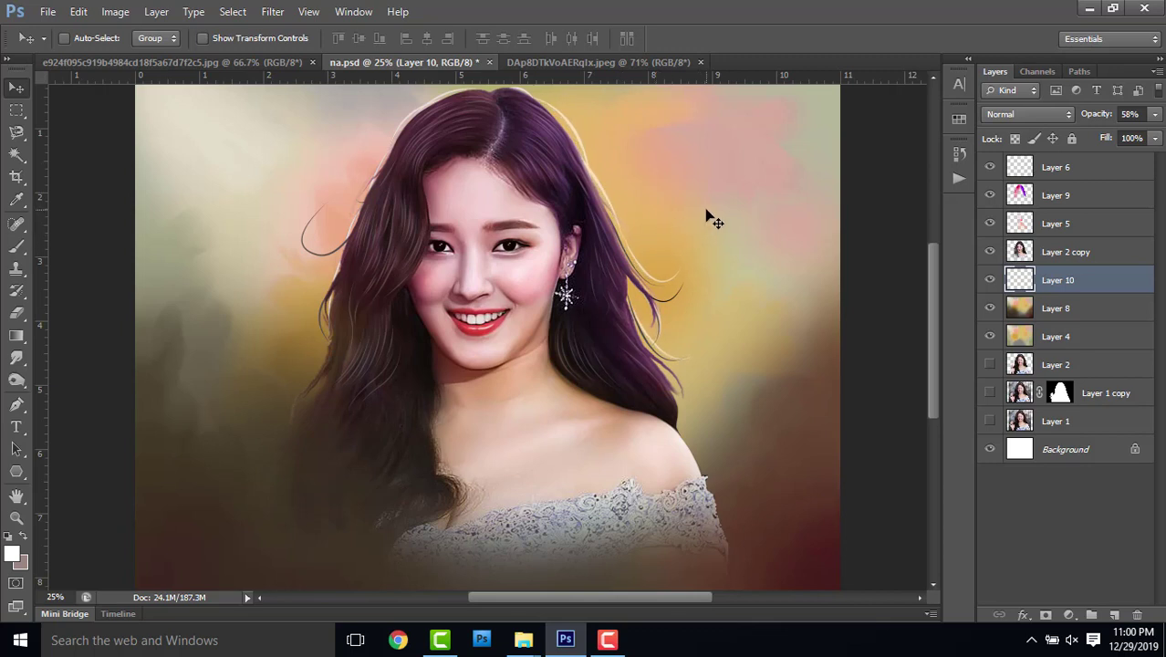
scroll(617, 236, "down", 2)
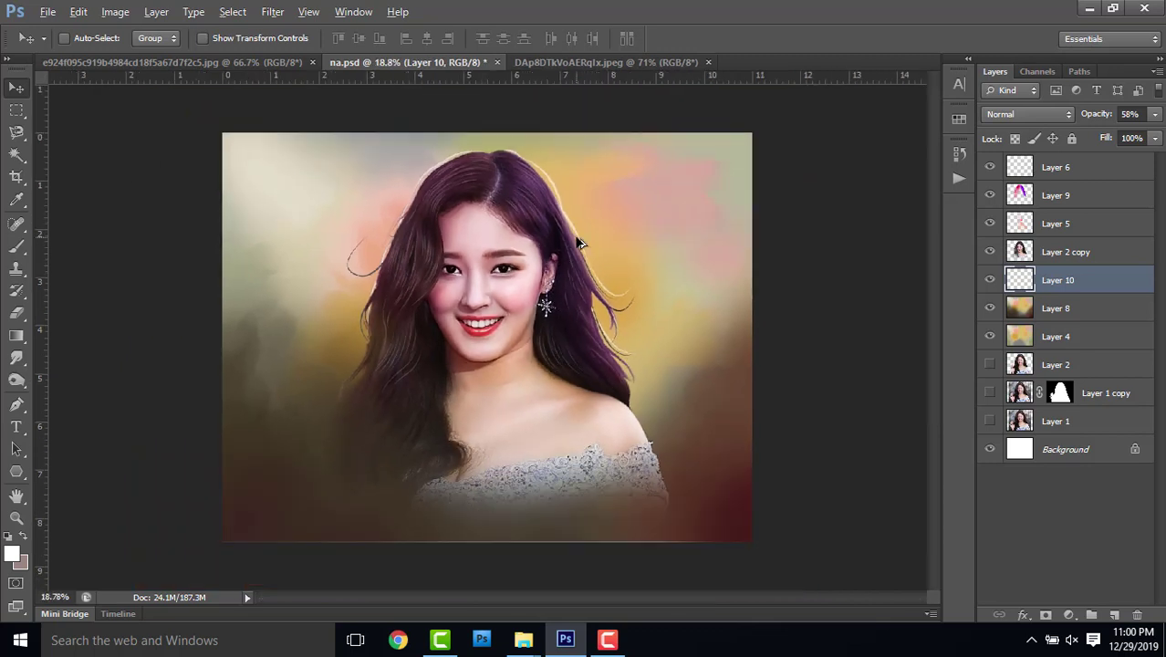
scroll(584, 239, "down", 2)
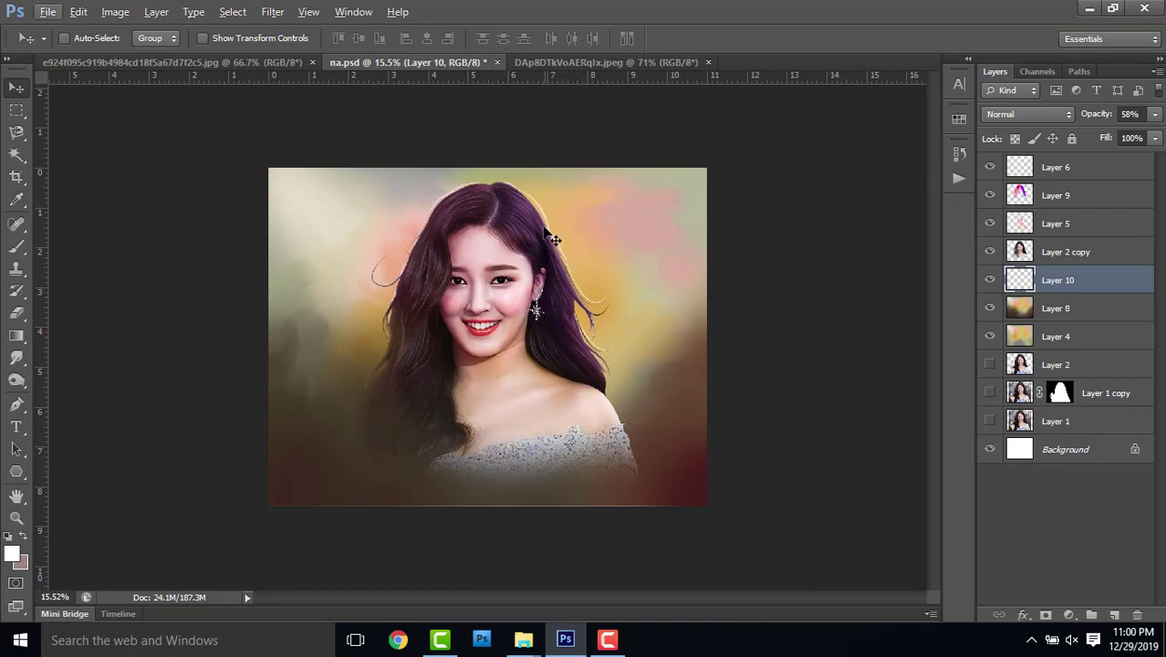
scroll(522, 228, "up", 2)
left_click(1094, 256)
- Add Layer 11 and draw a Pen path from the parting across the forehead to the right temple
left_click(1114, 615)
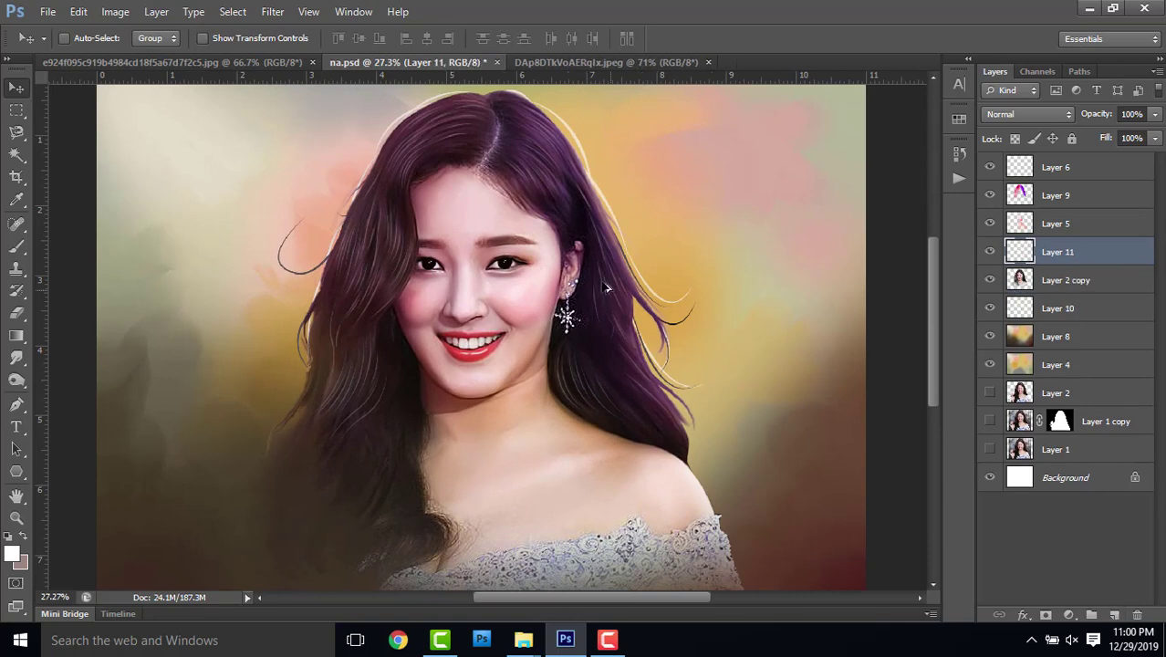
scroll(501, 145, "up", 2)
left_click(25, 405)
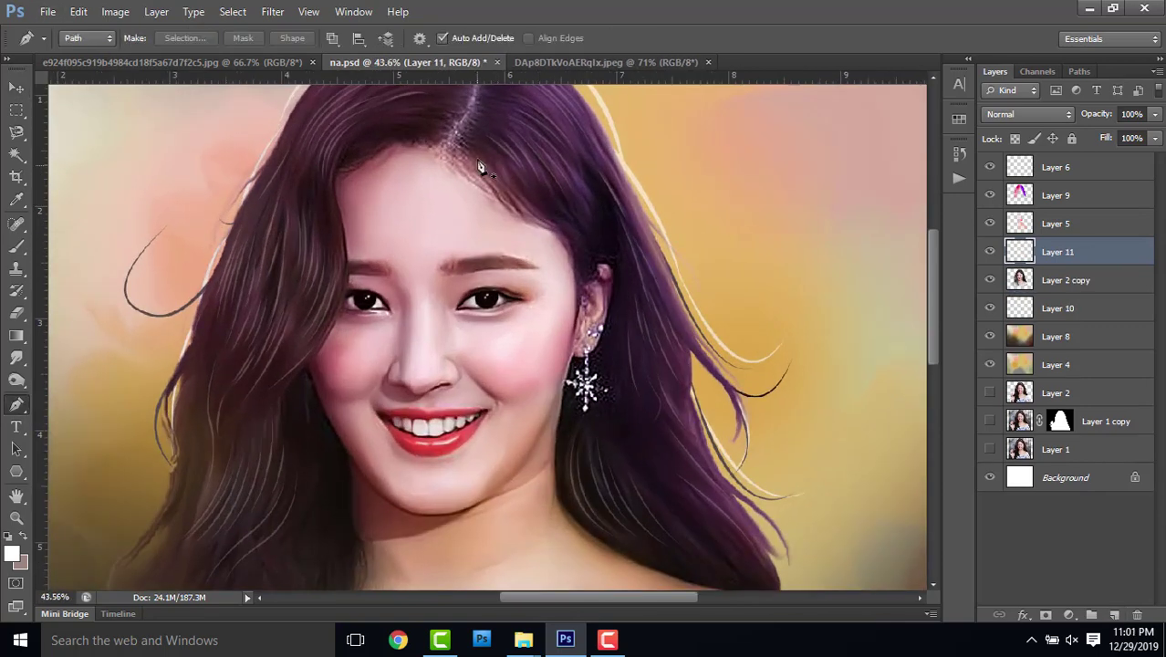
left_click(466, 154)
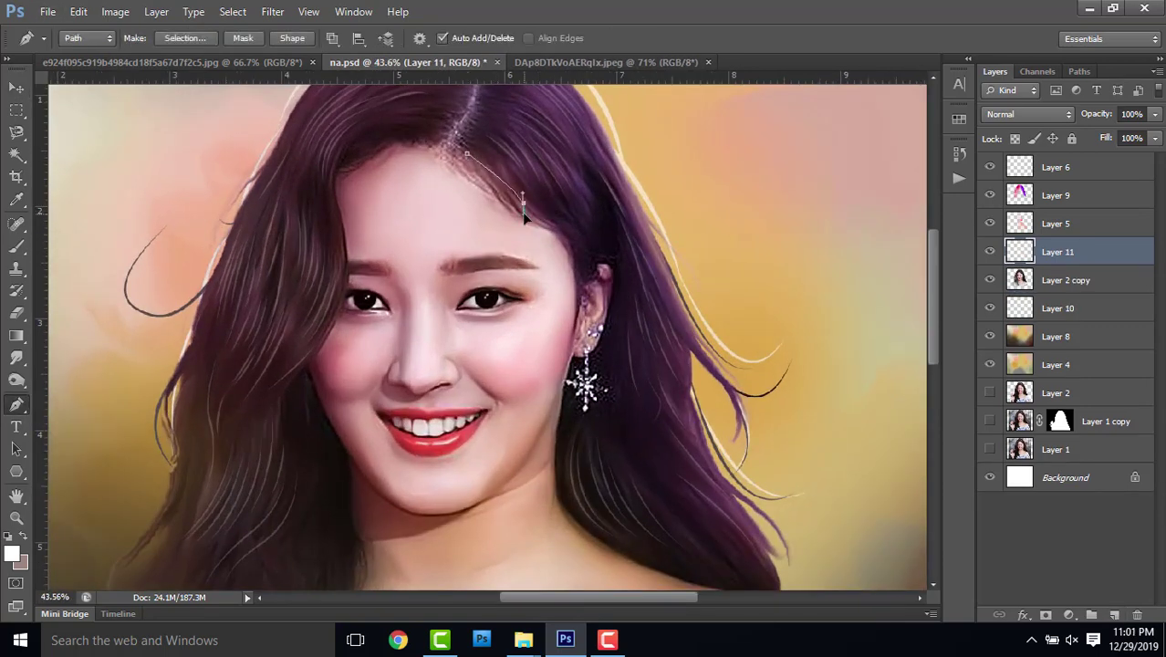
key("ctrl+z")
left_click_drag(557, 225, 614, 231)
key("ctrl+z")
scroll(501, 162, "up", 2)
scroll(501, 161, "up", 2)
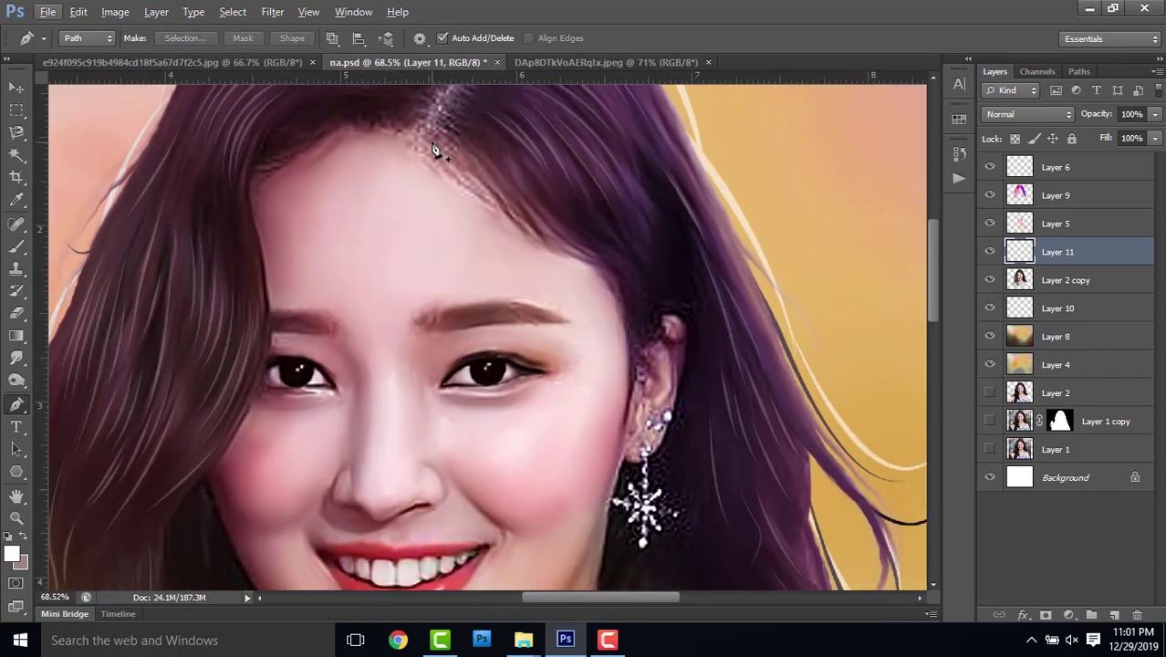
left_click_drag(514, 197, 532, 240)
left_click_drag(605, 267, 622, 271)
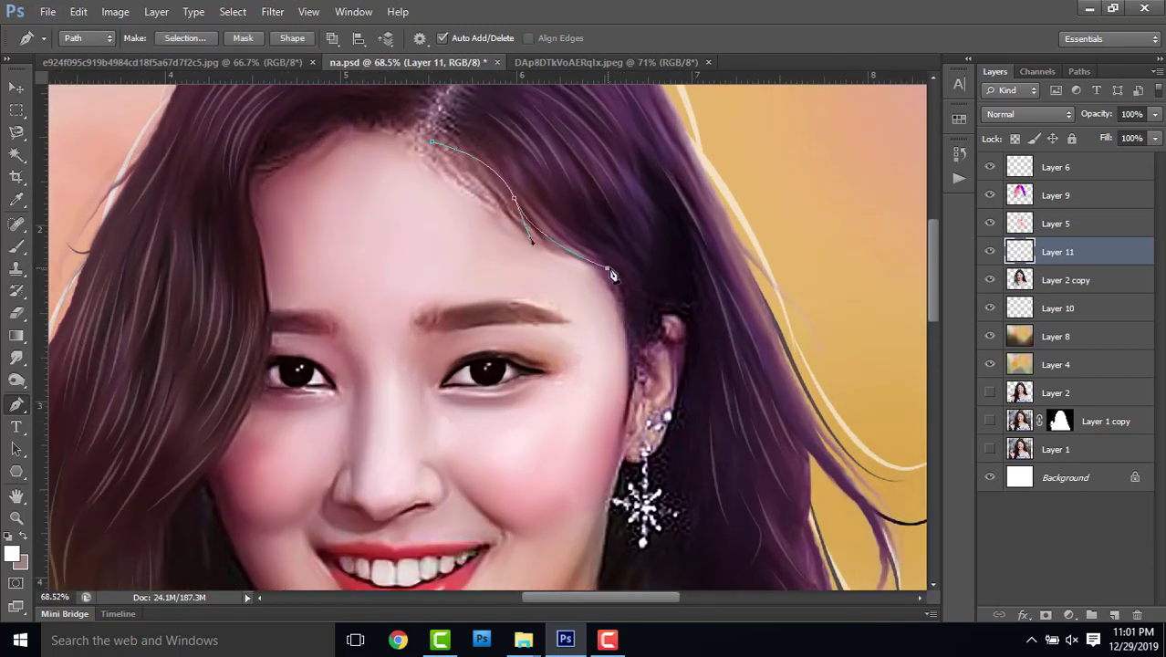
left_click(412, 132, "ctrl")
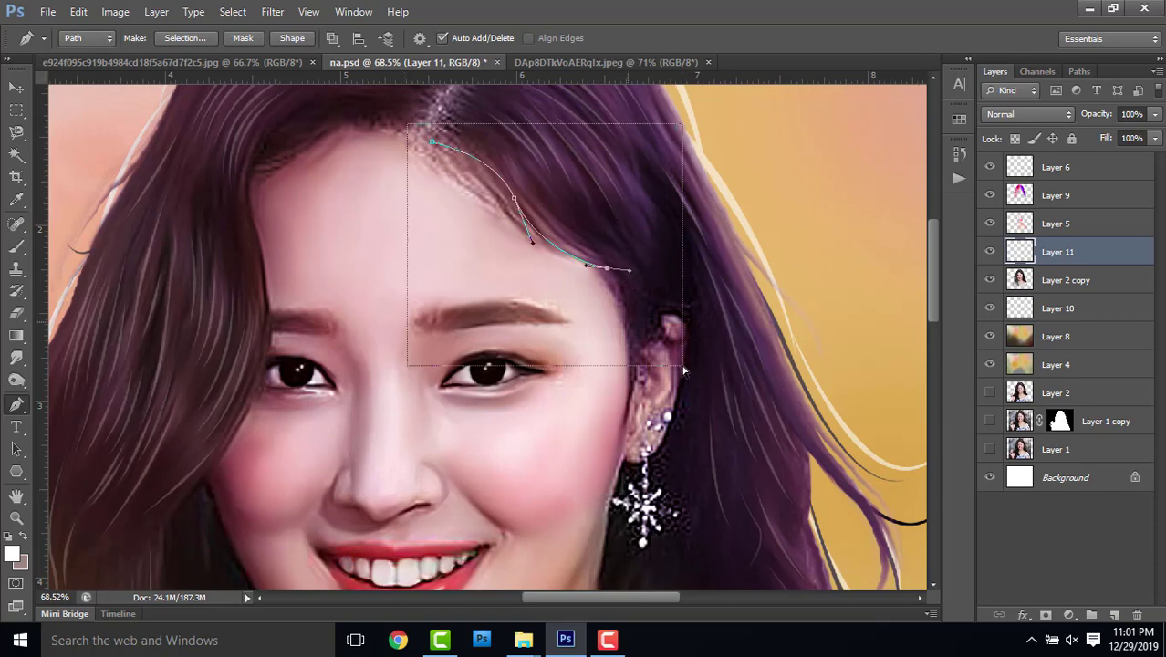
- Sample dark purple from the hair and stroke the strand path with the brush
left_click(12, 553)
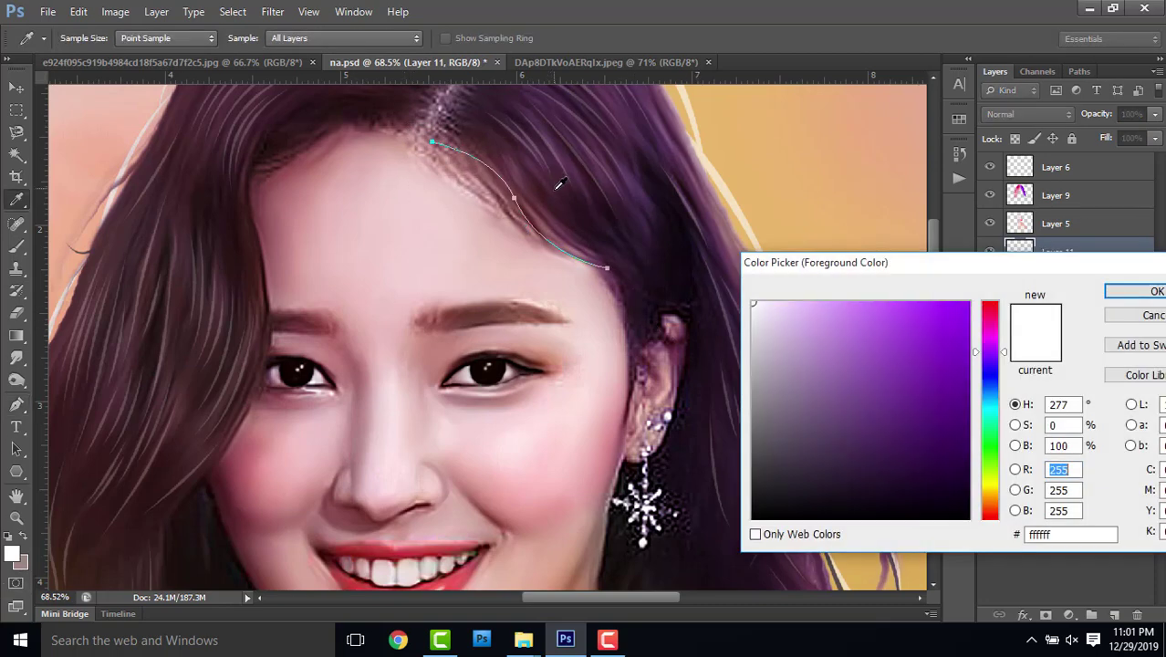
left_click(679, 262)
key("Return")
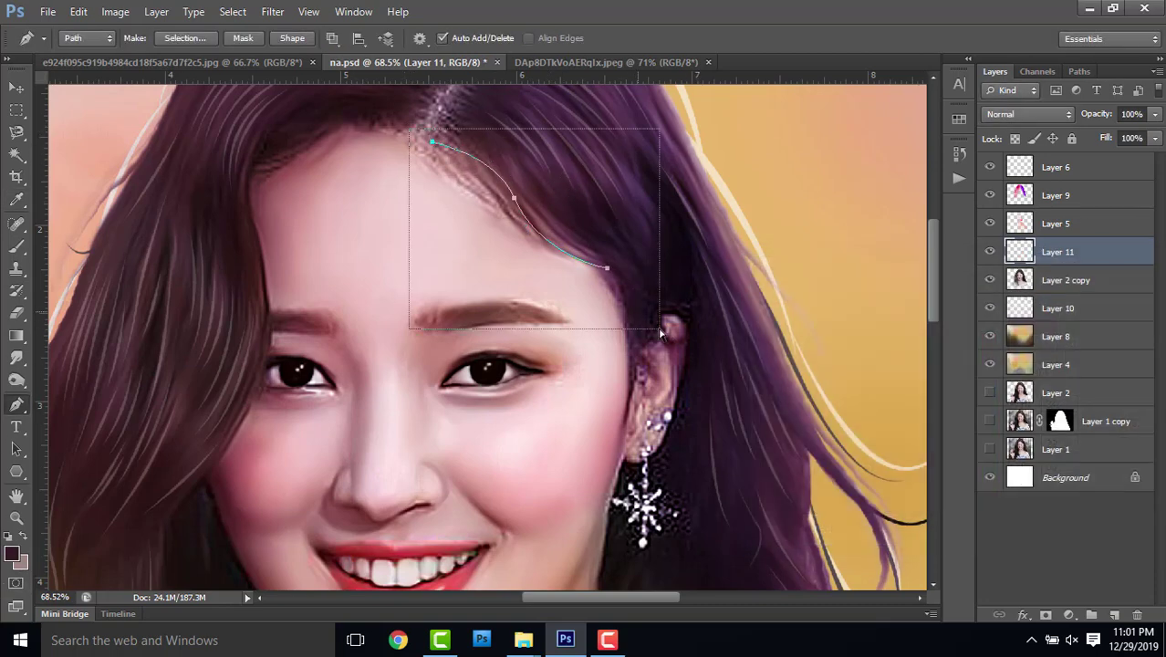
right_click(683, 273)
left_click(719, 391)
key("Return")
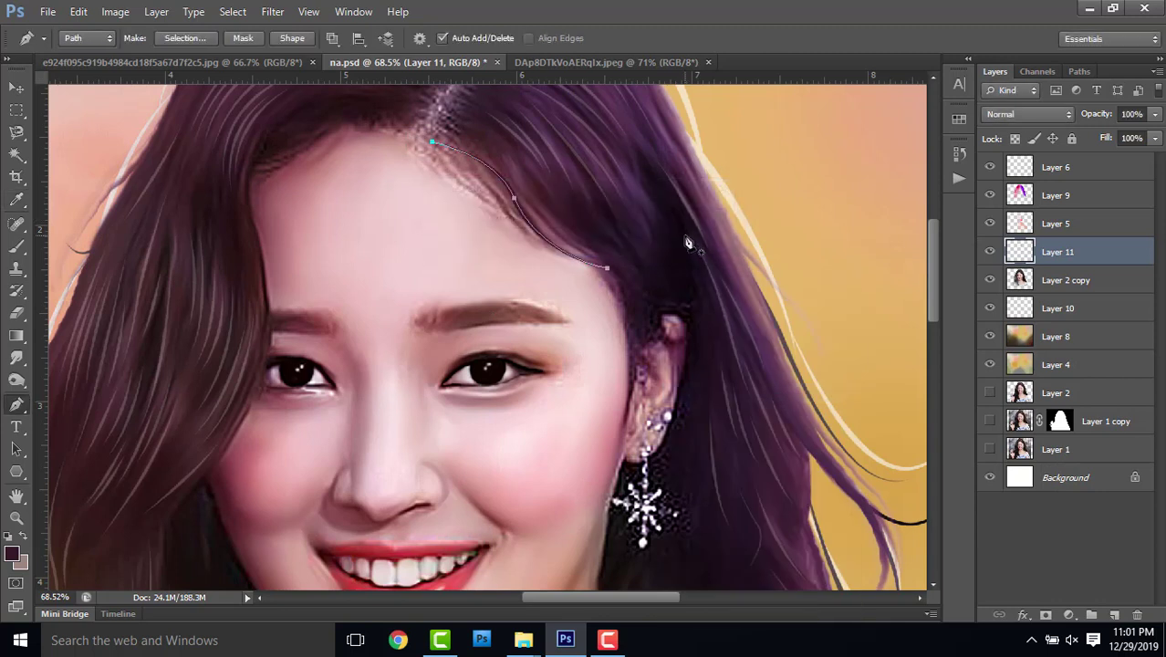
- Stroke the strand path a second time to darken the strand
key("b")
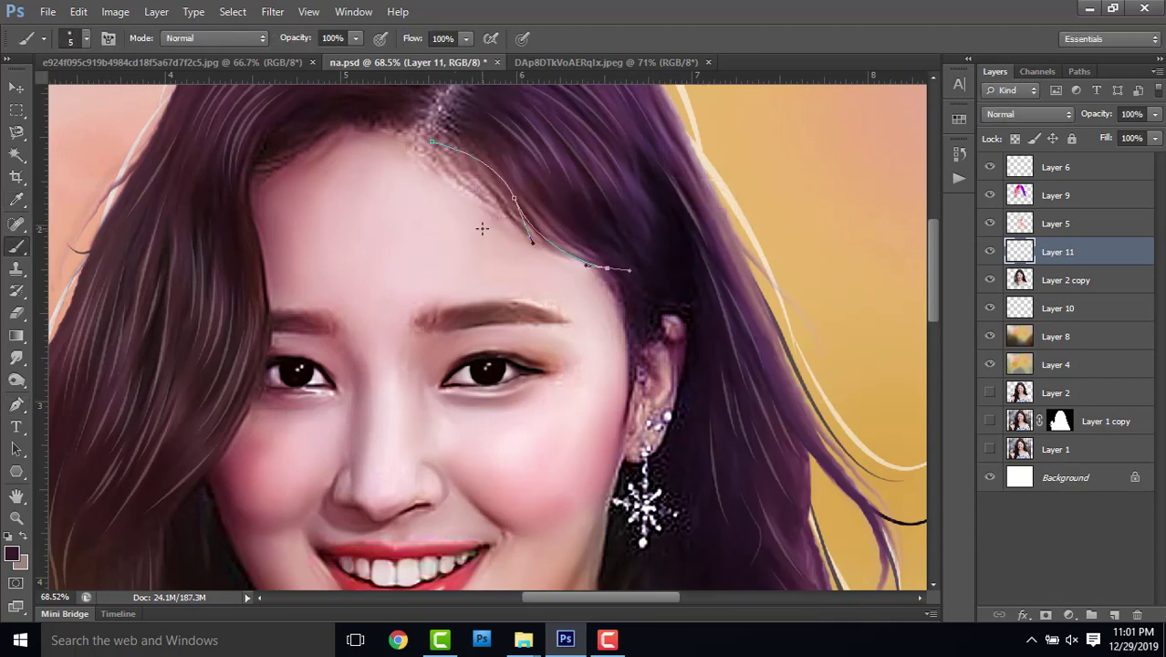
left_click(16, 404)
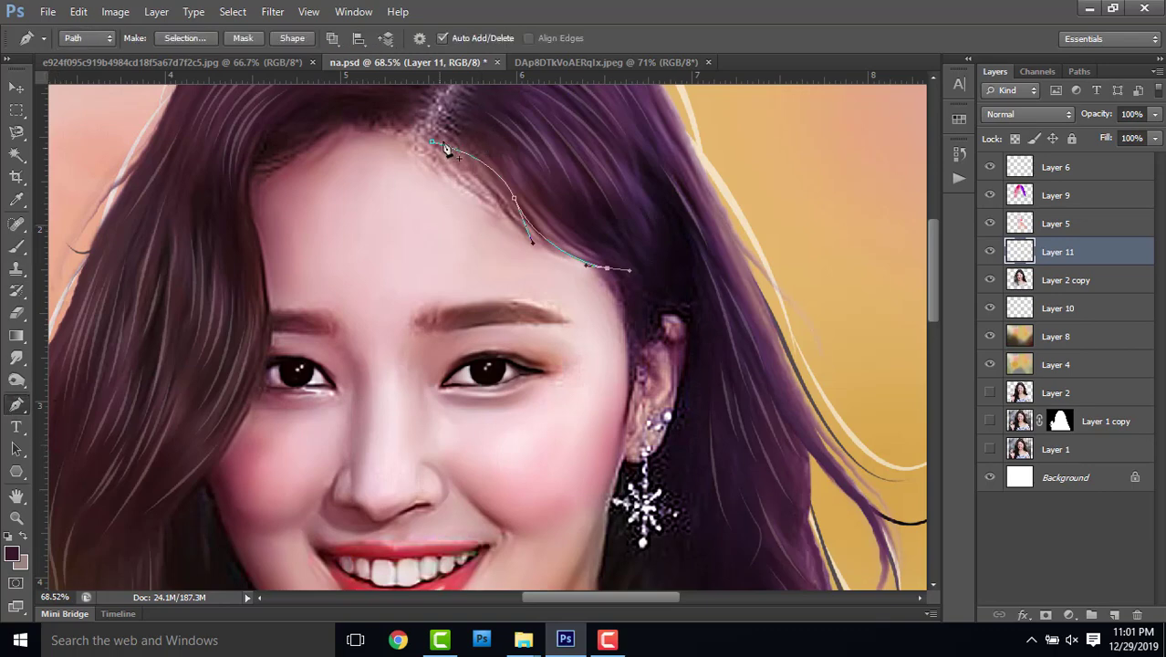
right_click(674, 311)
left_click(730, 392)
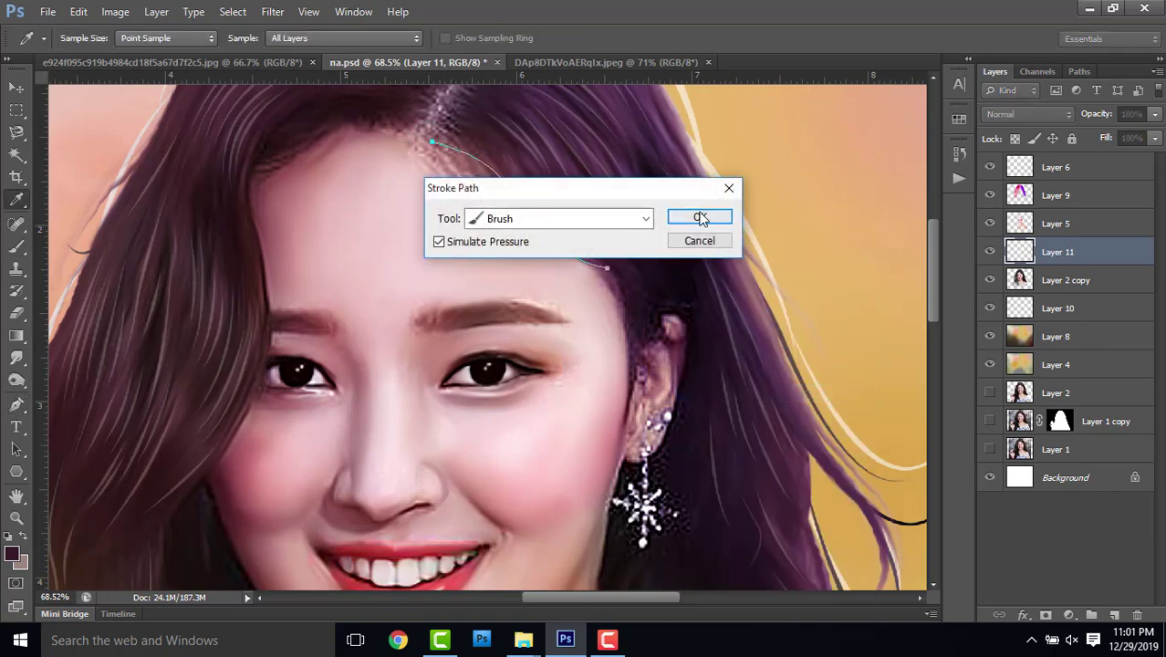
left_click(700, 219)
key("Return")
scroll(614, 194, "down", 2)
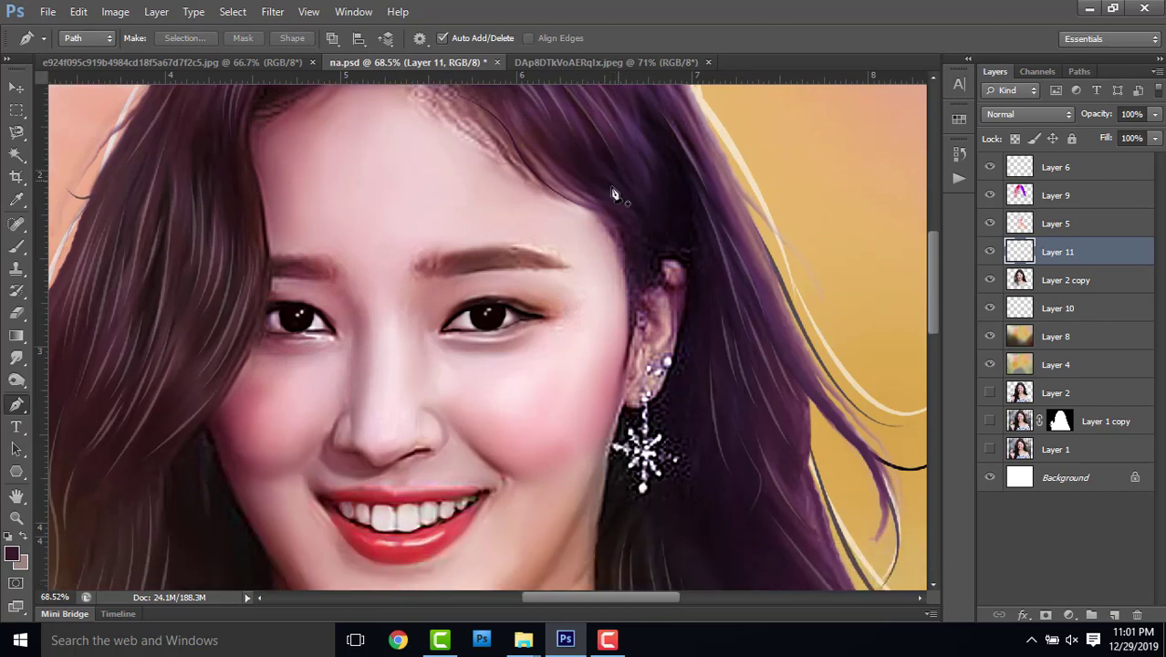
- Stroke a dark hair strand curving down along the right-side hair with the brush
left_click(571, 199)
mouse_move(615, 380)
left_mouse_down()
mouse_move(553, 510)
mouse_move(560, 538)
left_mouse_up()
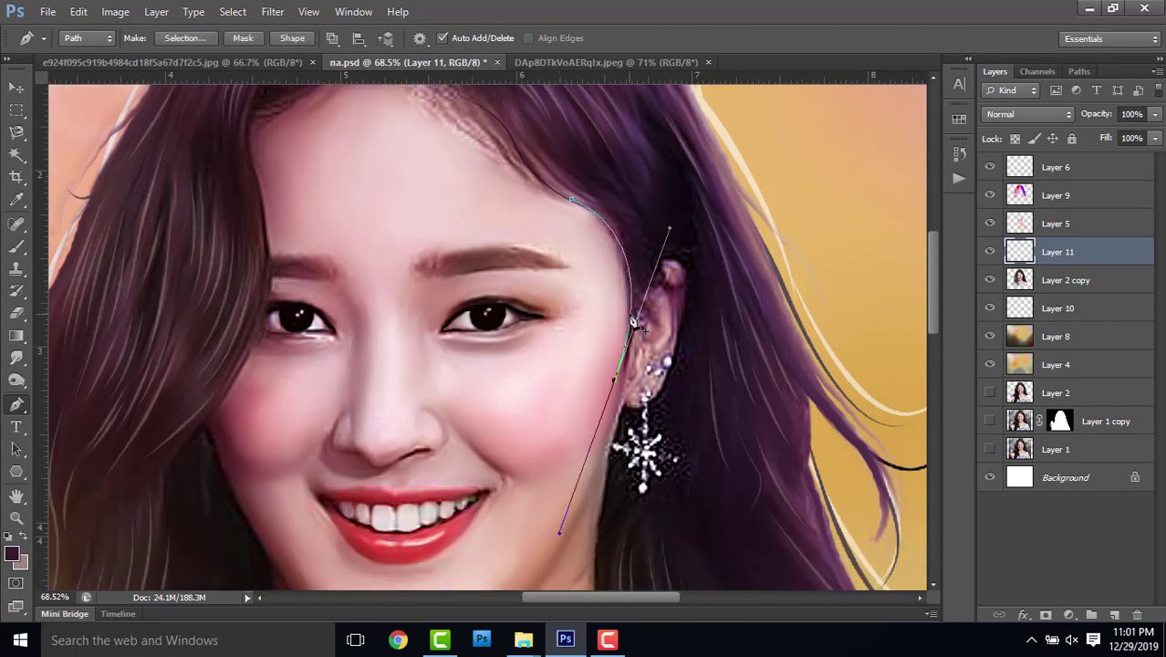
right_click(668, 434)
left_click(750, 182)
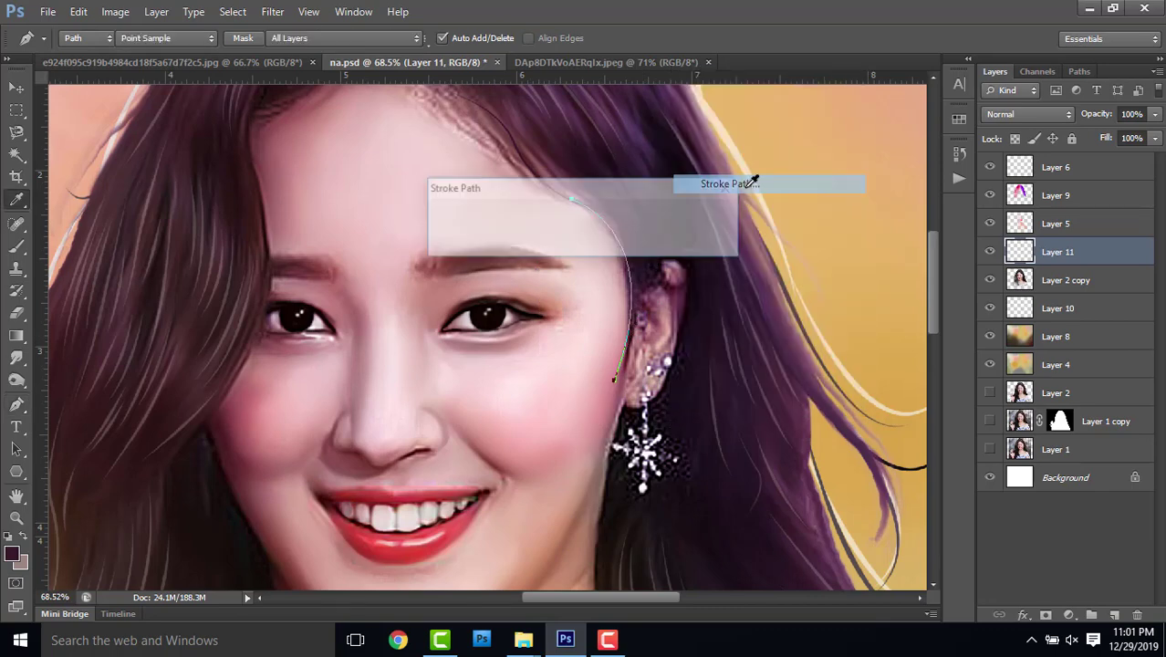
left_click(699, 220)
scroll(621, 171, "down", 3)
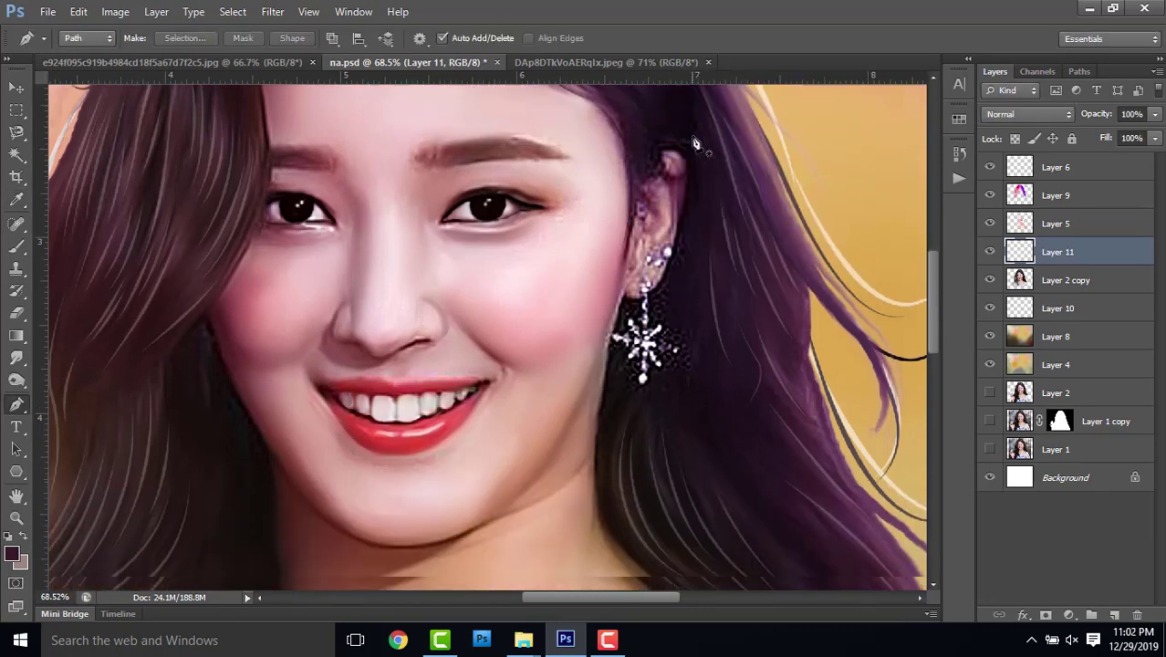
- Paint a second dark strand from the top of the ear curving down along the cheek
left_click(628, 174)
left_click_drag(598, 310, 553, 373)
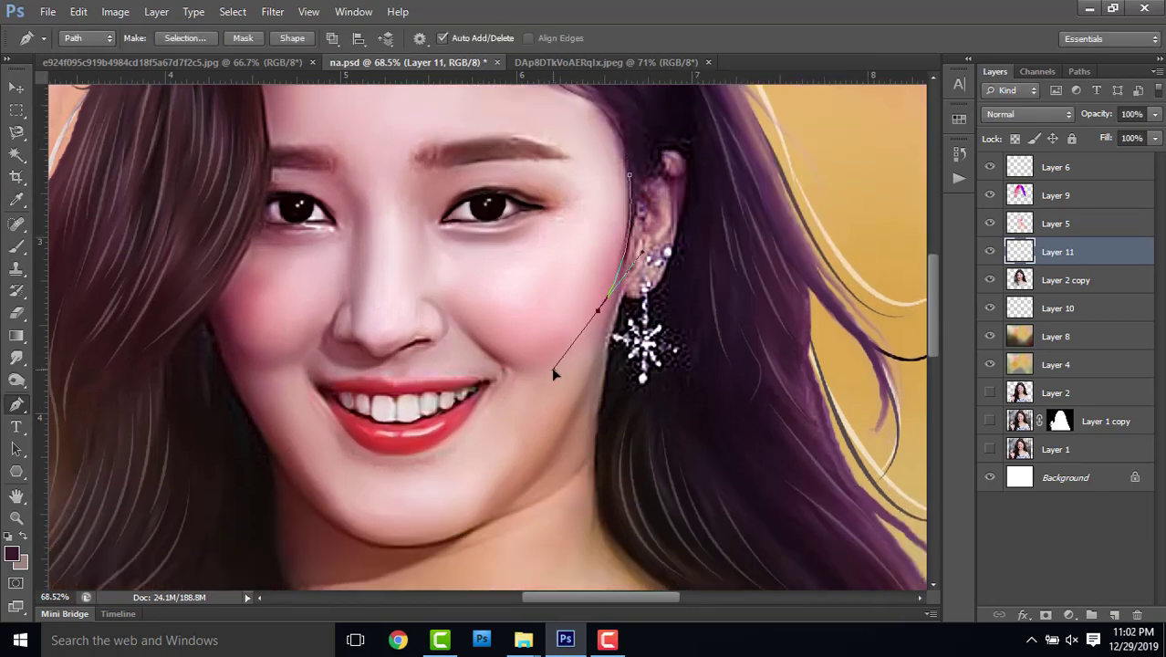
left_click_drag(614, 405, 646, 379)
right_click(721, 409)
left_click(824, 142)
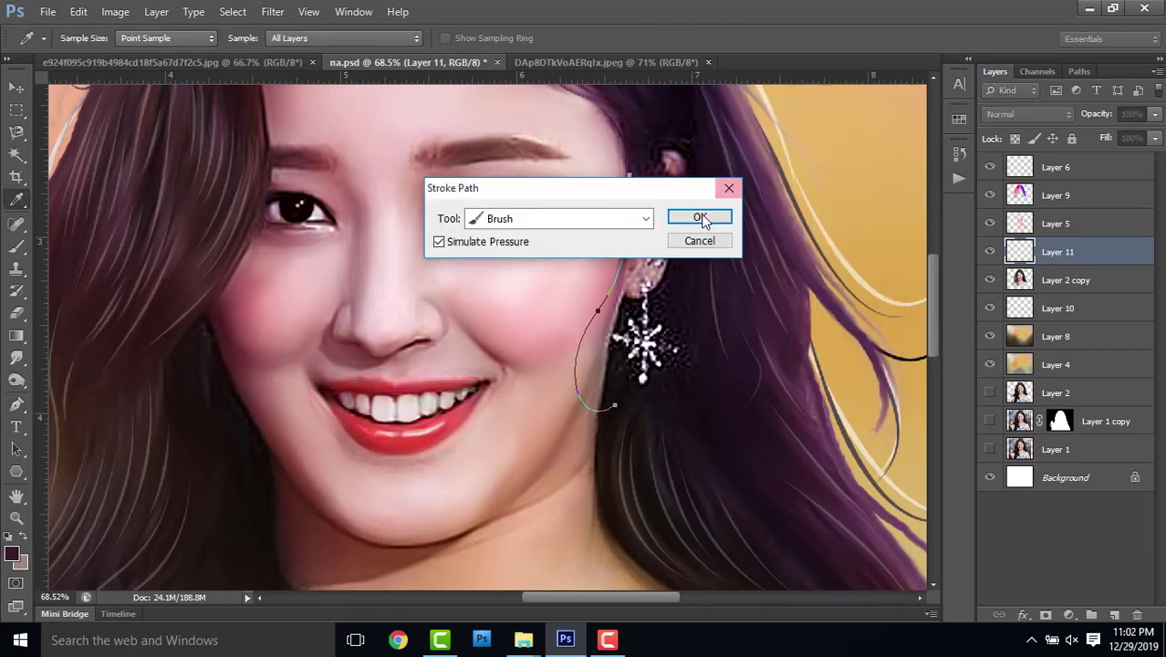
left_click(700, 218)
scroll(715, 219, "down", 3)
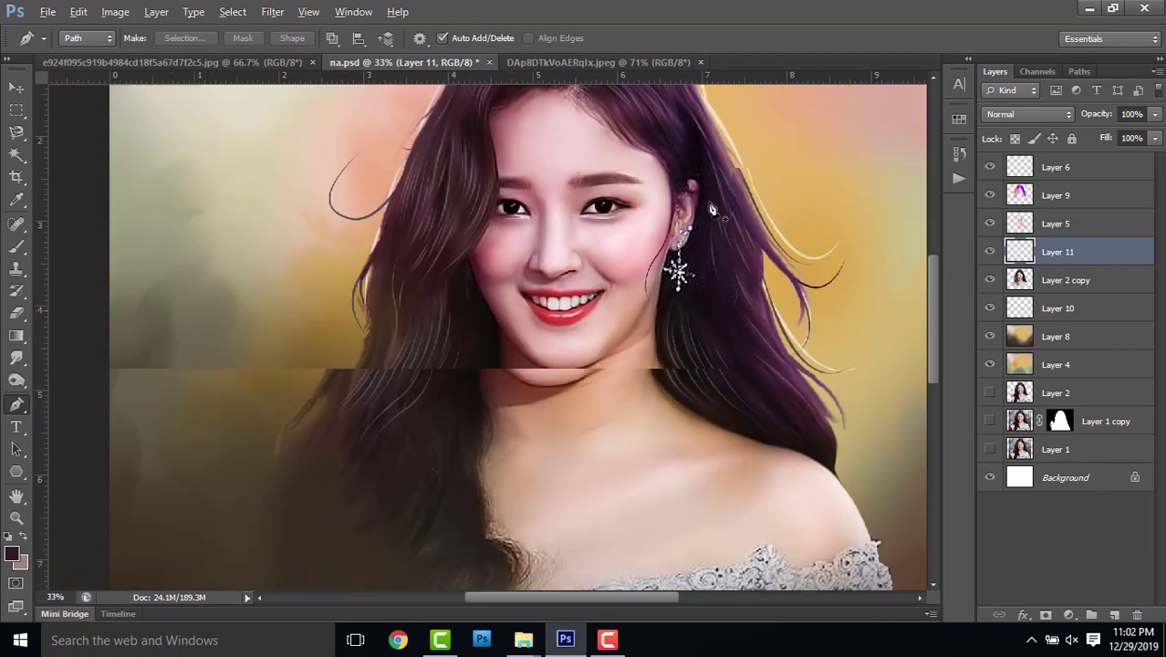
- Draw and brush-stroke a third strand bending beside the earring, then zoom back out
scroll(716, 195, "up", 3)
left_click(635, 170)
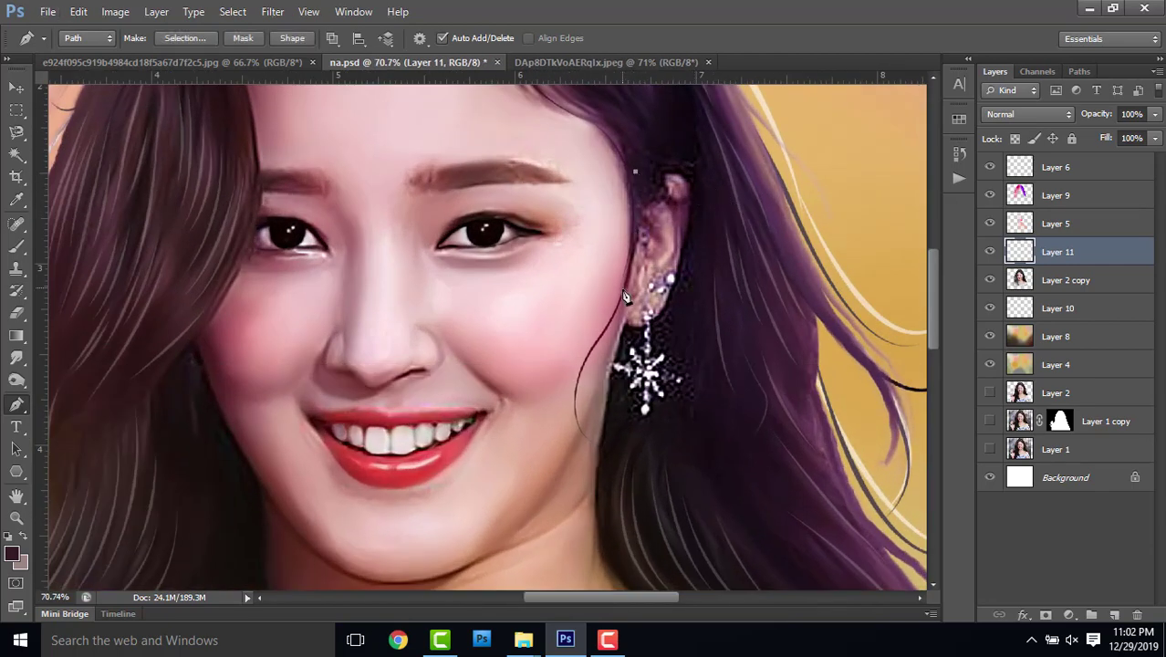
left_click_drag(594, 321, 546, 362)
left_click_drag(616, 368, 647, 327)
left_click_drag(617, 369, 623, 422)
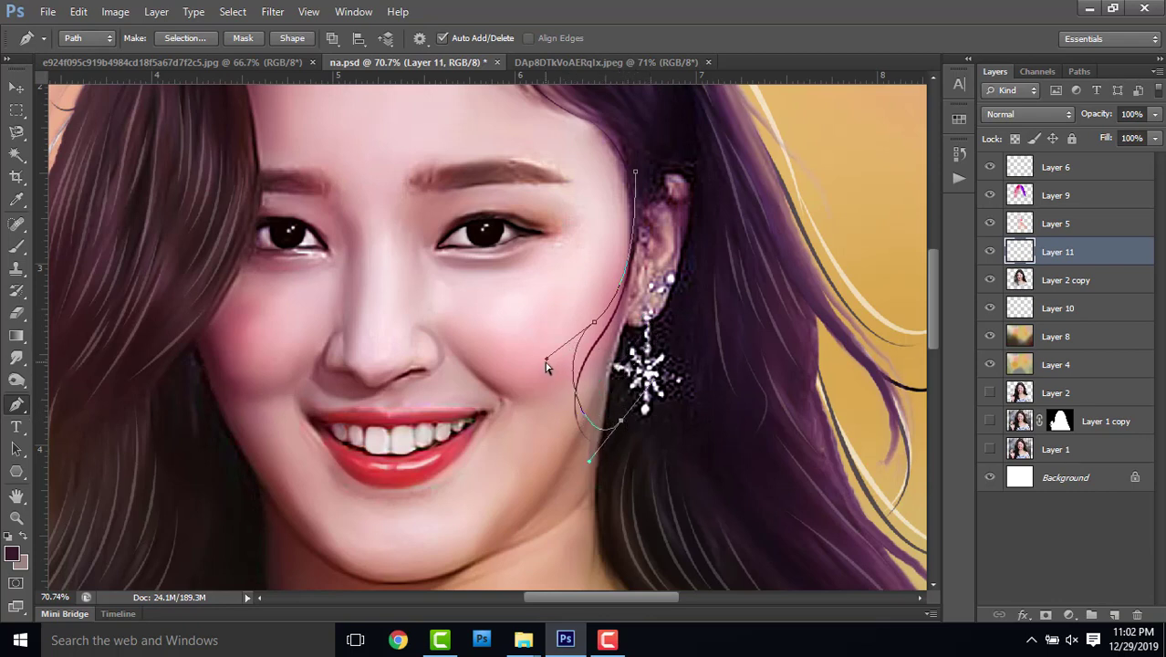
left_click_drag(572, 127, 725, 456)
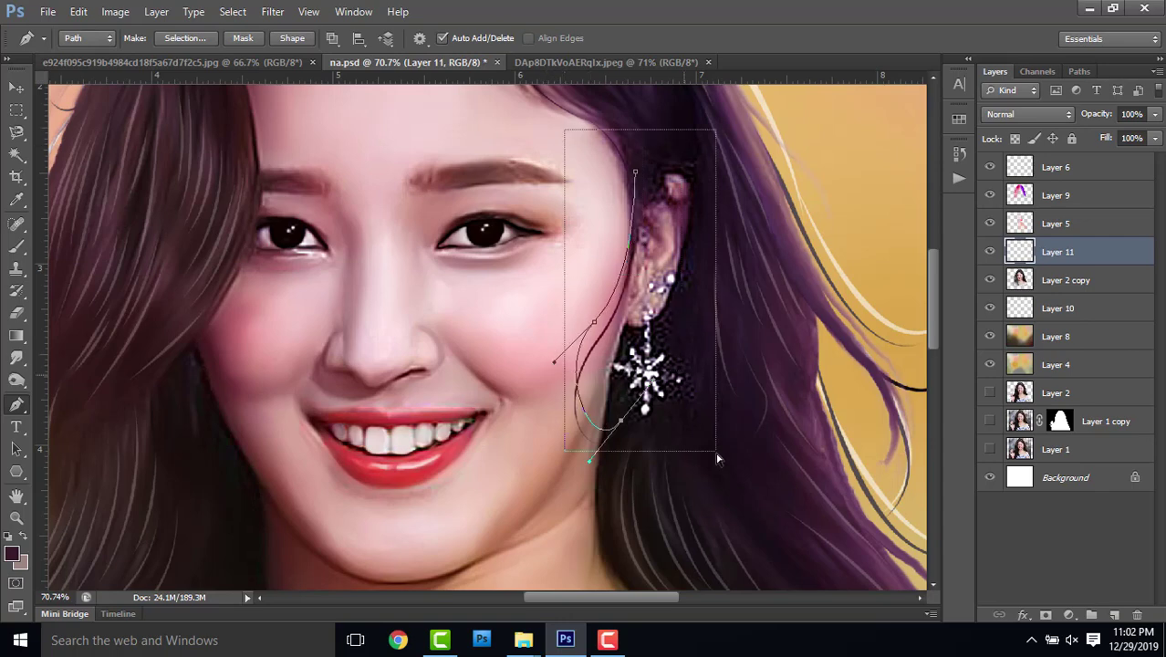
right_click(716, 374)
left_click(772, 137)
left_click(700, 216)
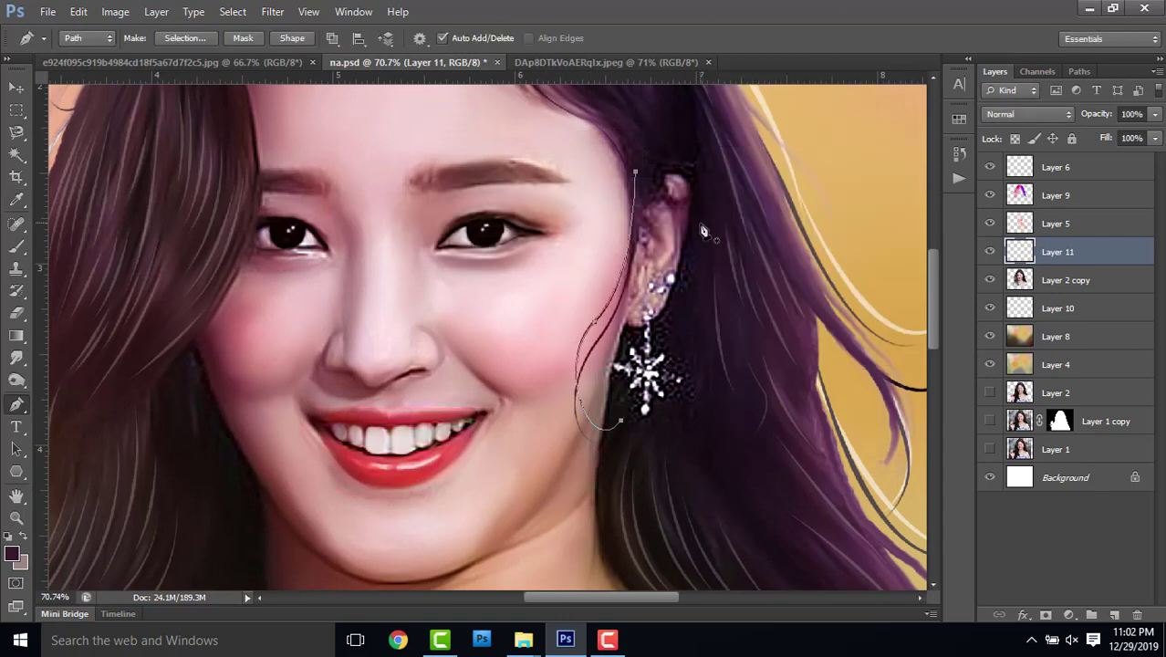
scroll(704, 228, "down", 5)
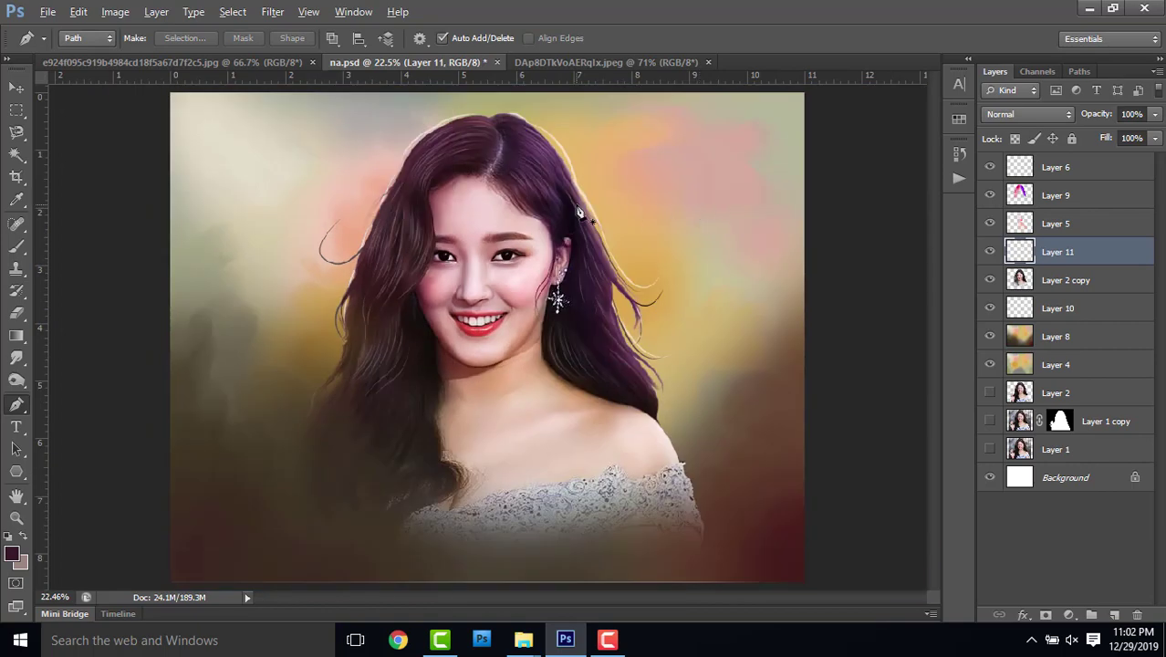
scroll(579, 212, "up", 1)
scroll(445, 155, "up", 2)
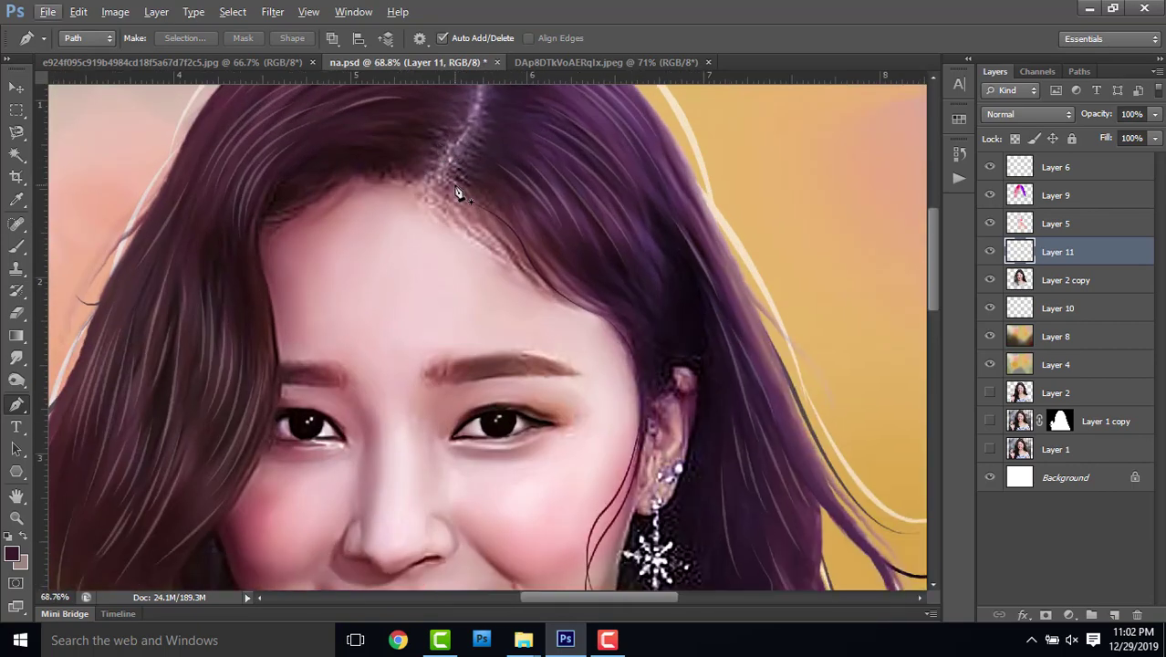
scroll(439, 190, "down", 3)
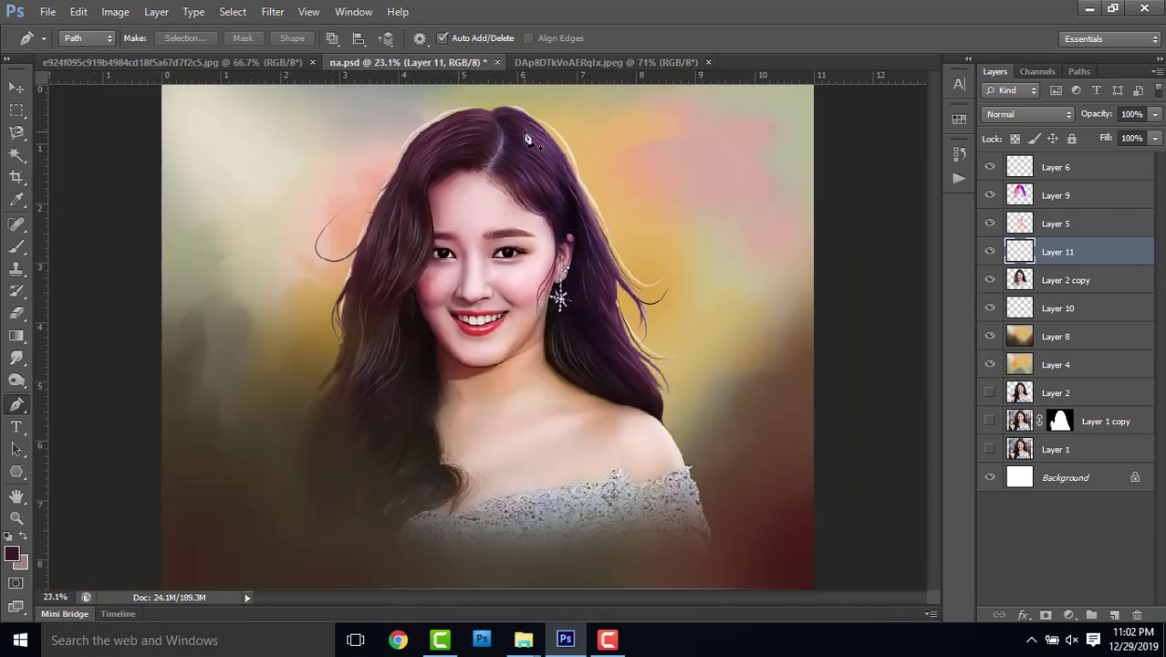
- Pick the Eraser briefly, then switch to the Smudge tool and raise its strength to 83%
left_click(16, 313)
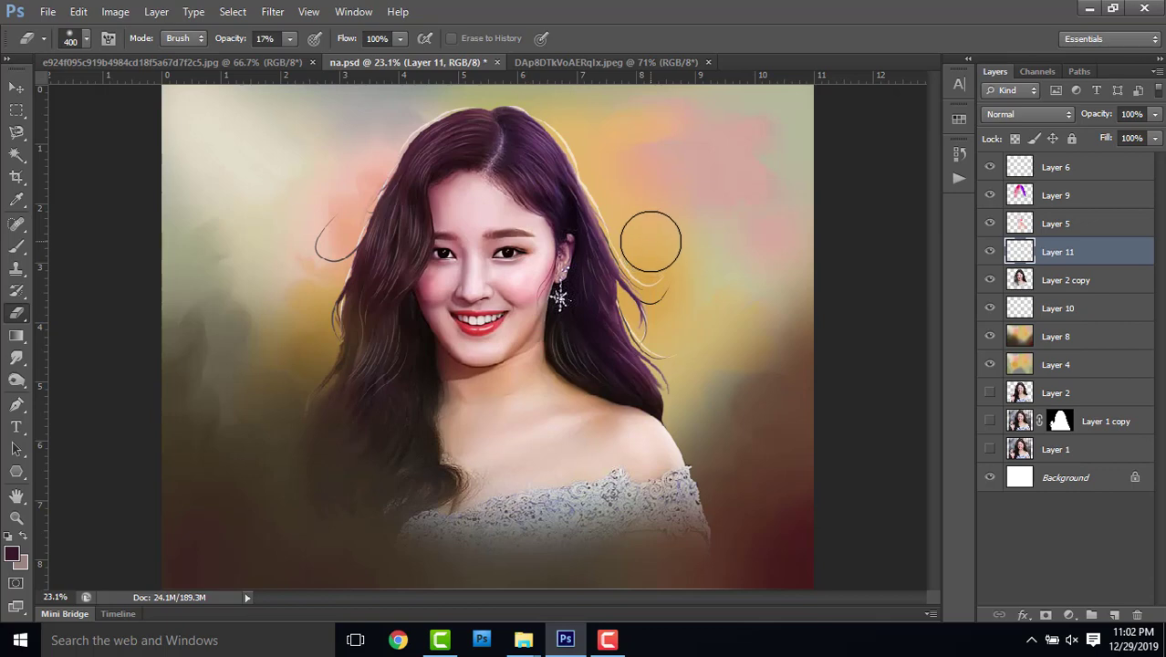
scroll(650, 240, "down", 2)
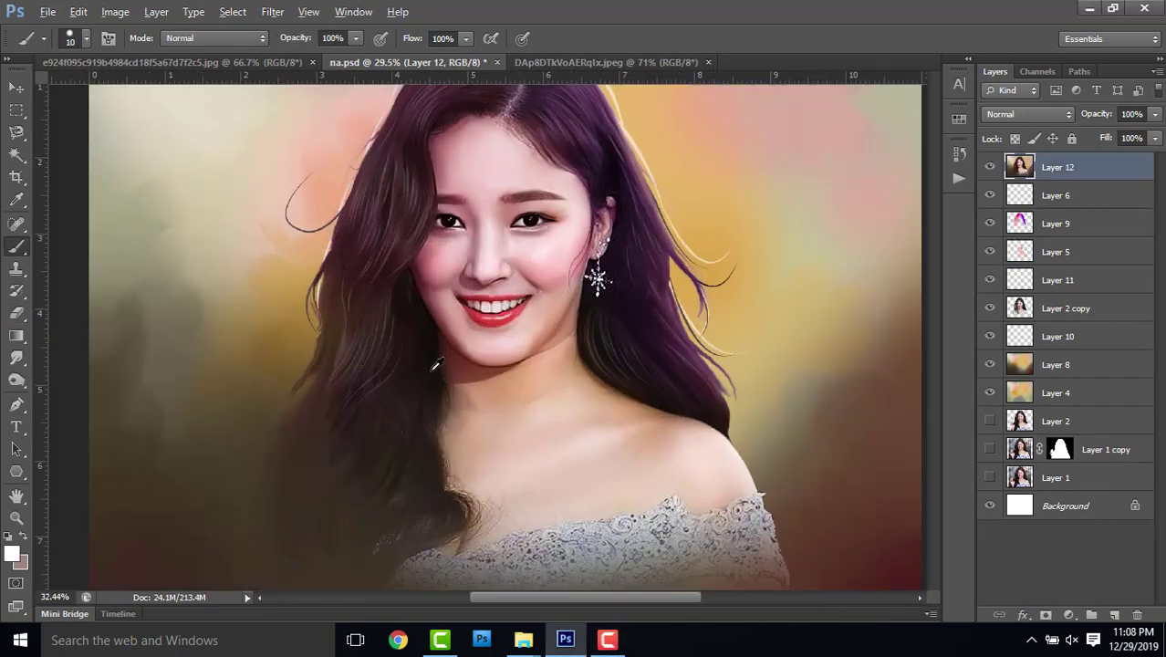
scroll(436, 365, "down", 3)
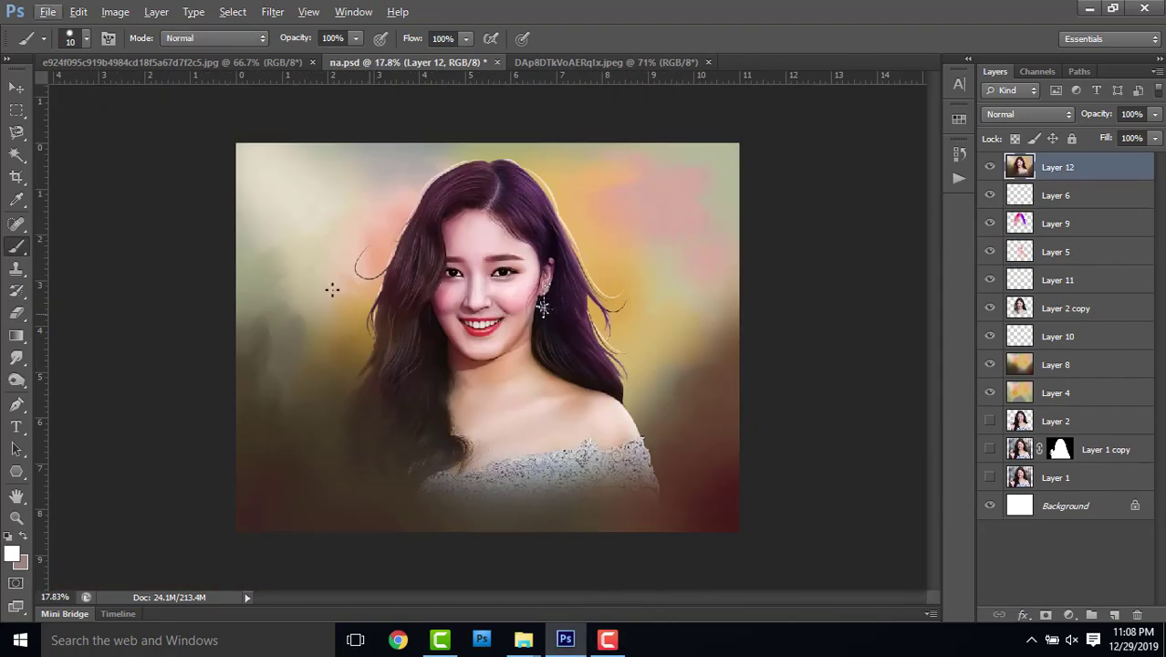
left_click(16, 357)
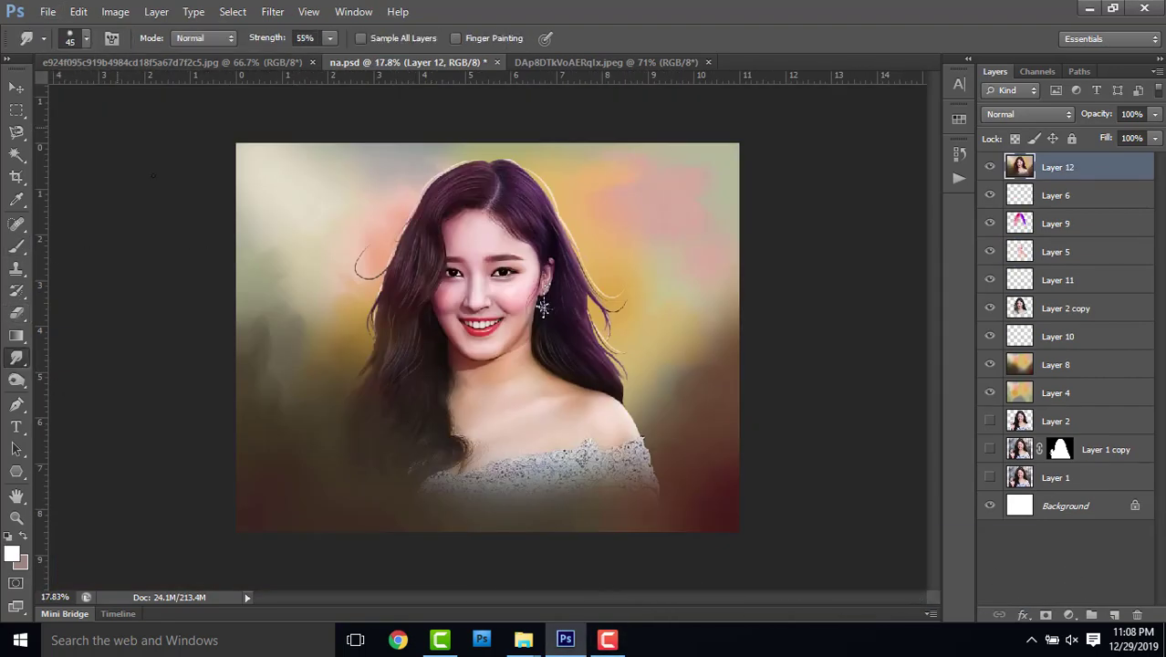
left_click_drag(262, 43, 310, 49)
scroll(571, 411, "up", 1)
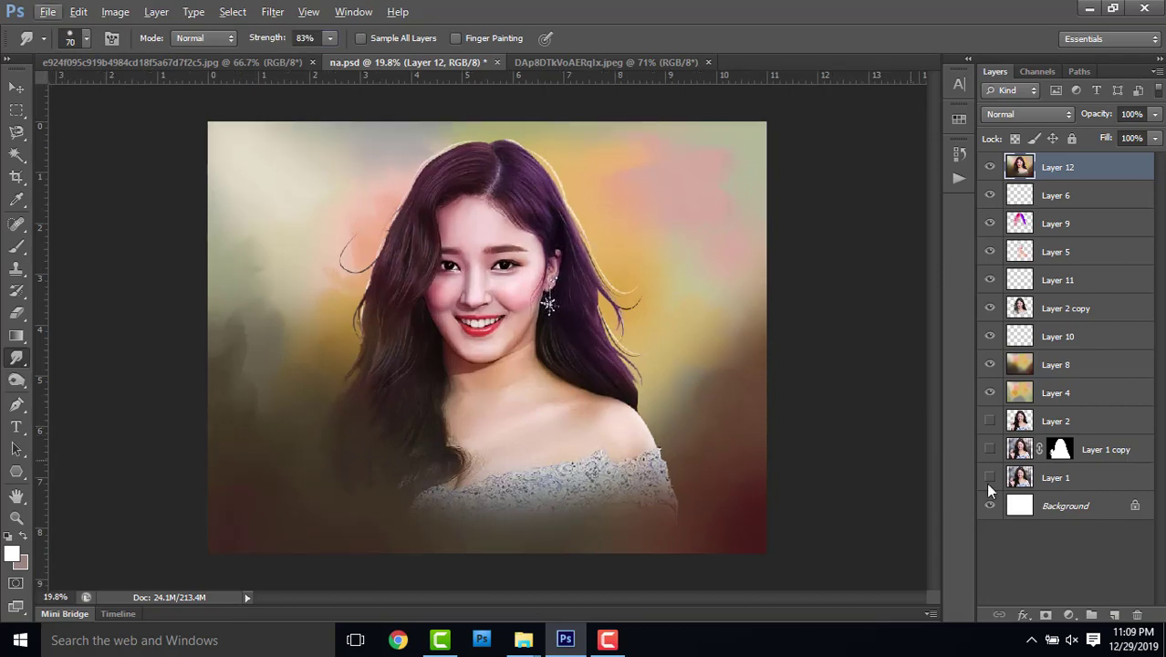
- Add a Curves S-curve darkening shadows and lifting highlights, merge it, and nudge the PRASHANT ARTS logo right
left_click(1066, 617)
left_click(1054, 346)
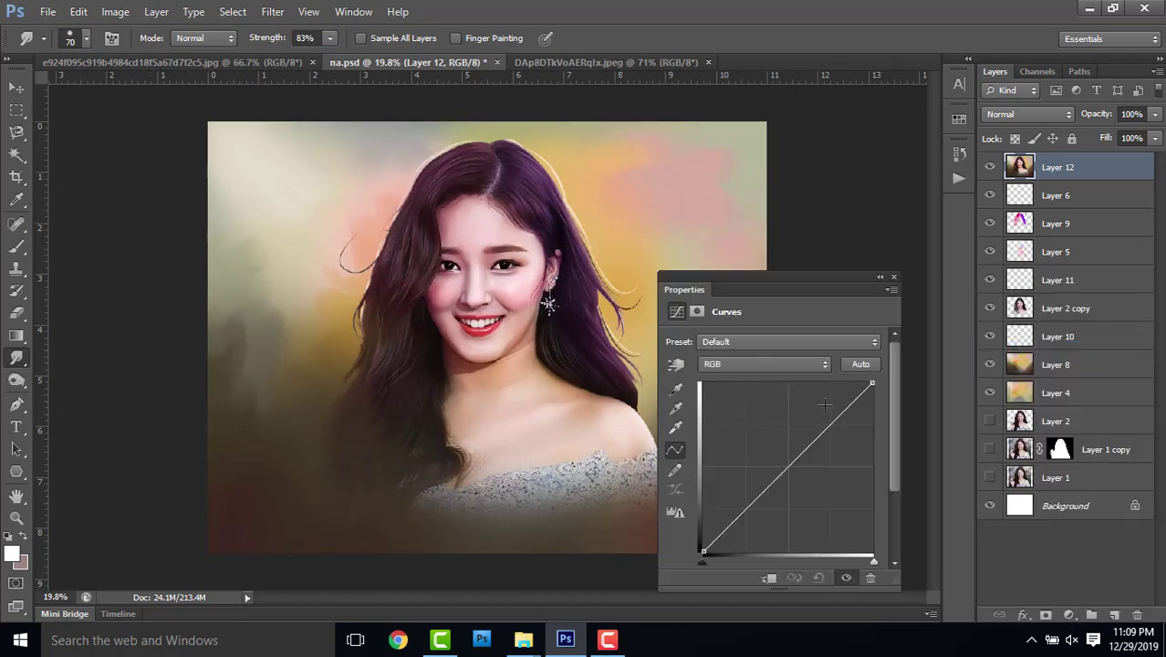
left_click_drag(735, 519, 735, 524)
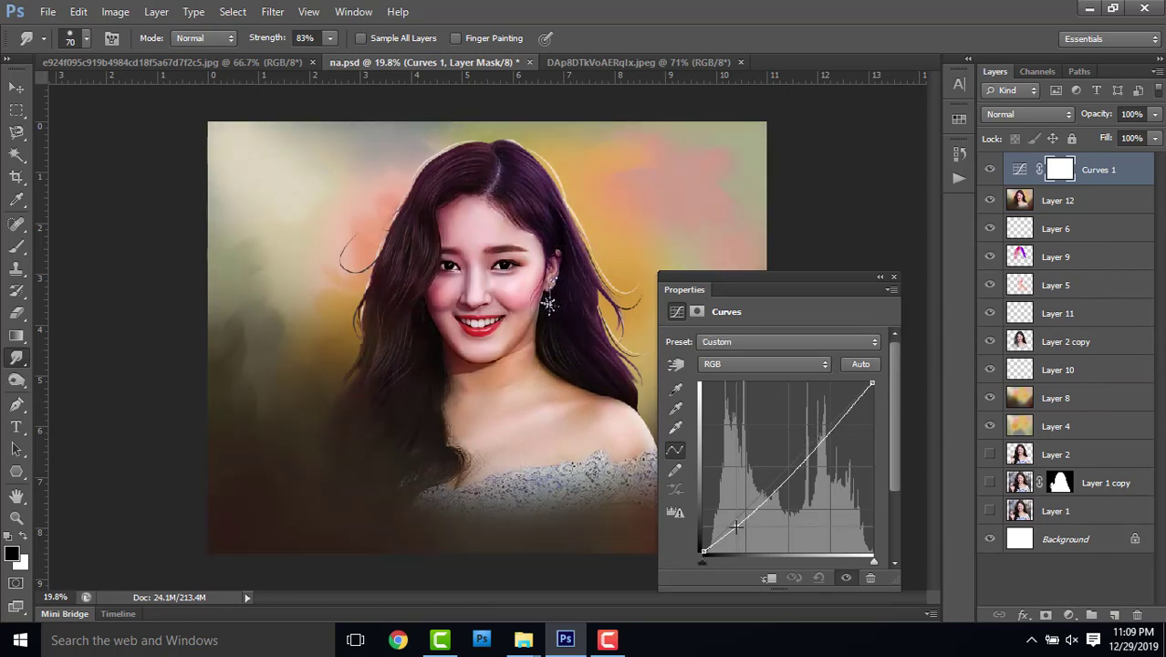
left_click_drag(849, 416, 837, 413)
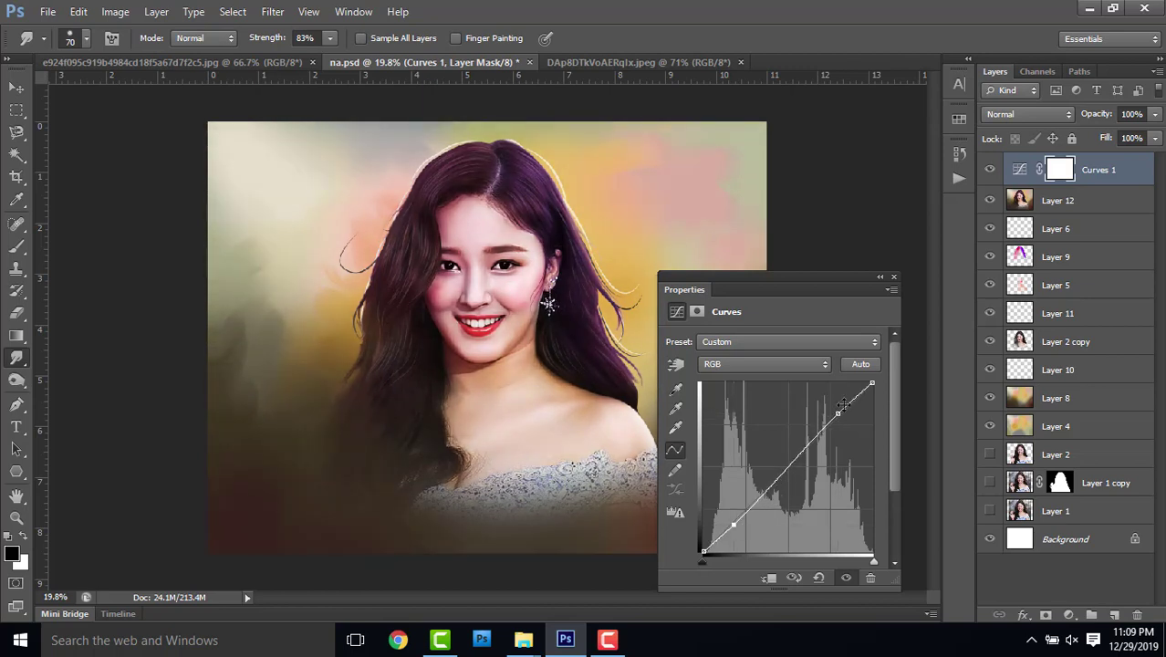
left_click(894, 277)
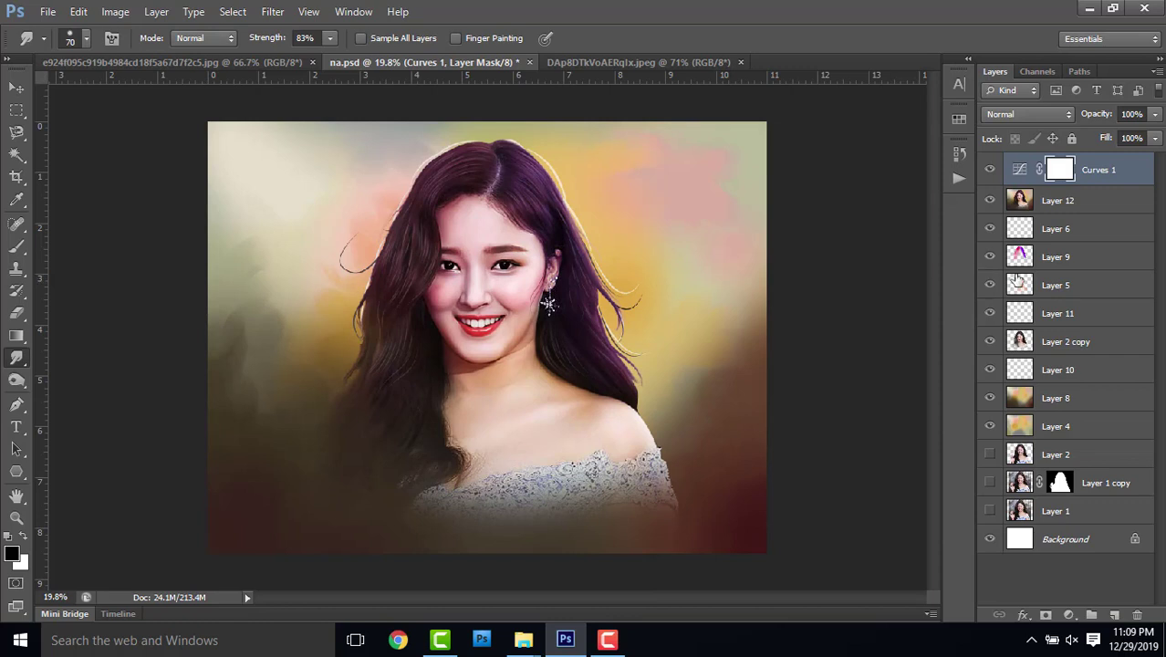
key("Delete")
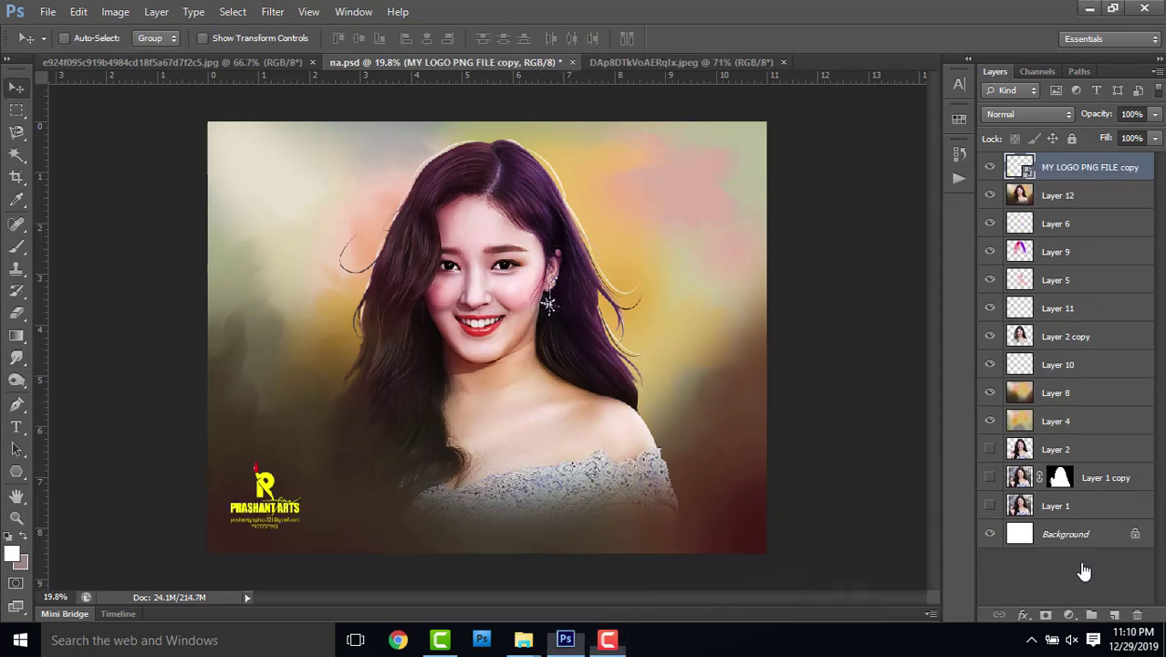
left_click_drag(290, 507, 298, 508)
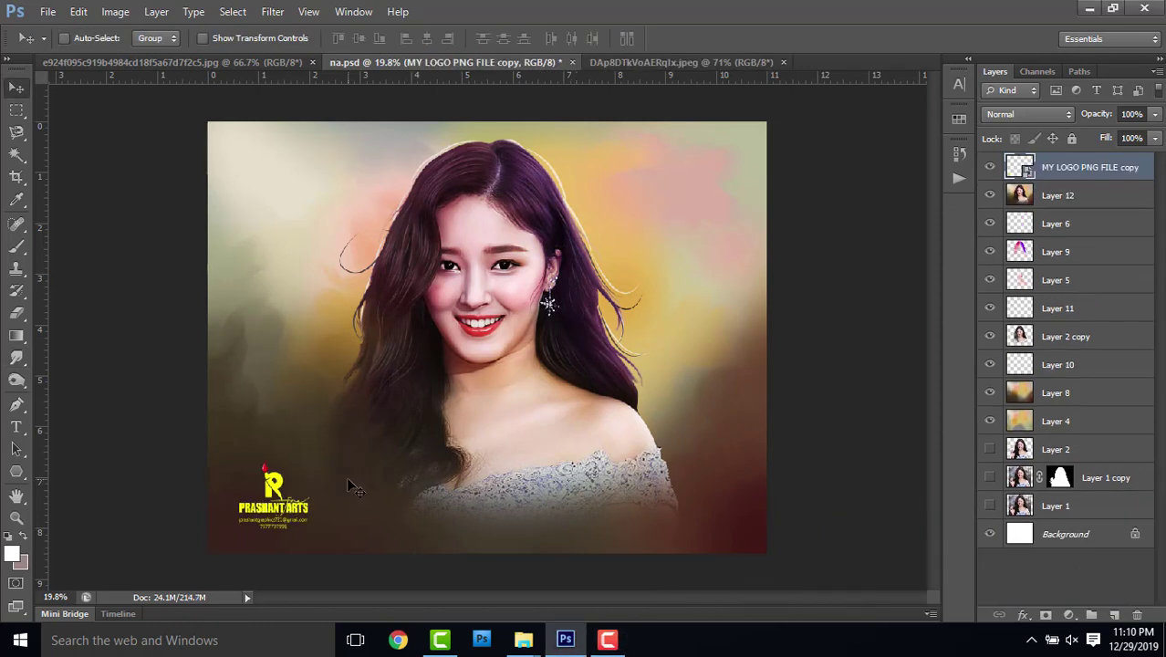
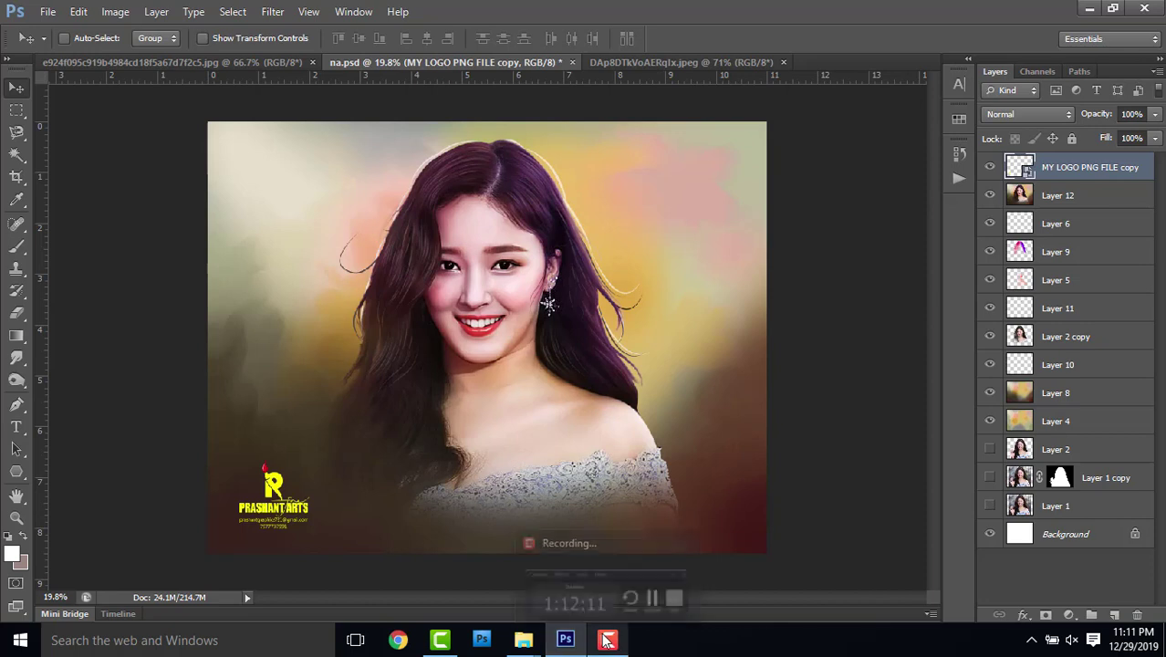
- Duplicate Layer 12 and set the copy's blend mode to Linear Light
left_click(1073, 197)
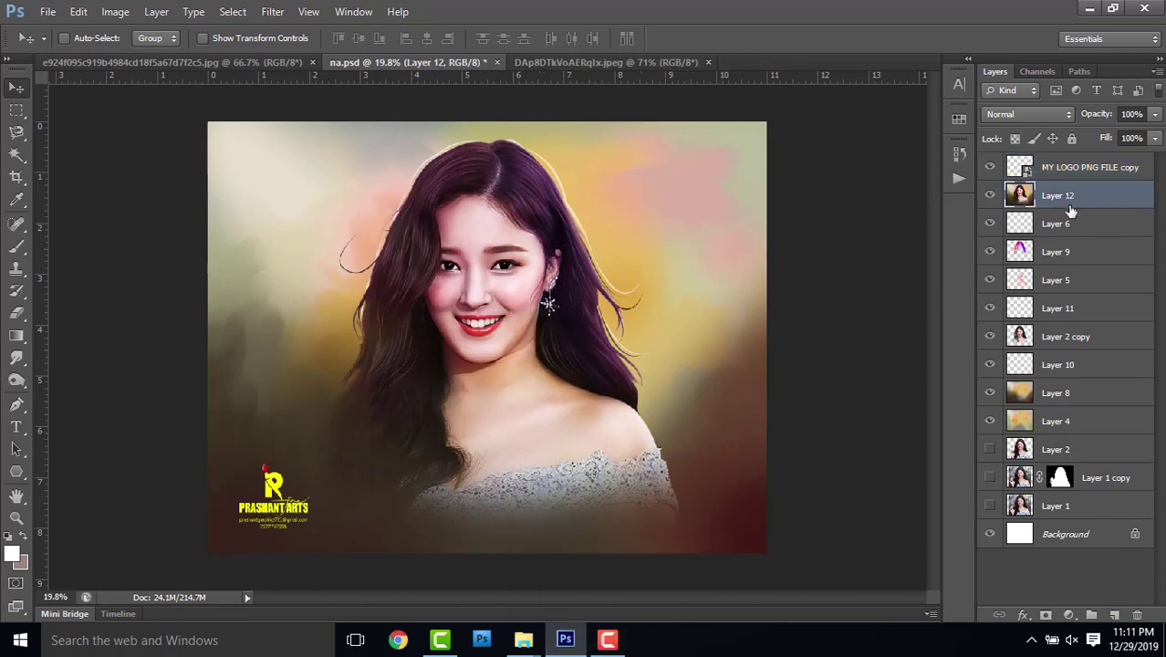
key("ctrl+j")
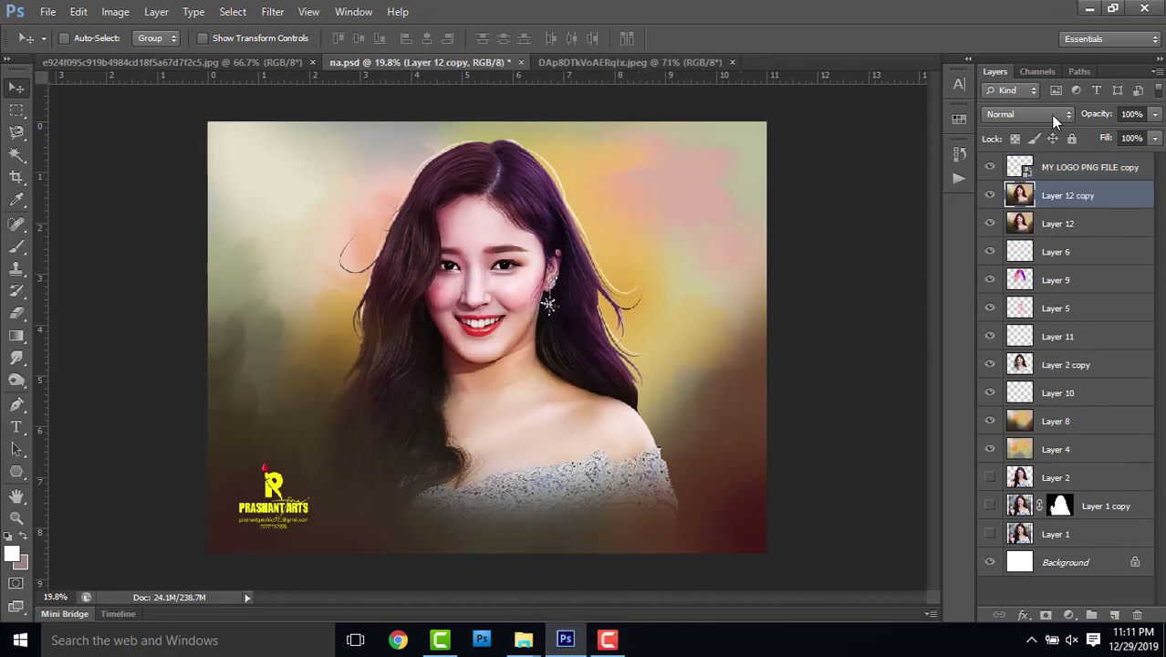
left_click(1054, 116)
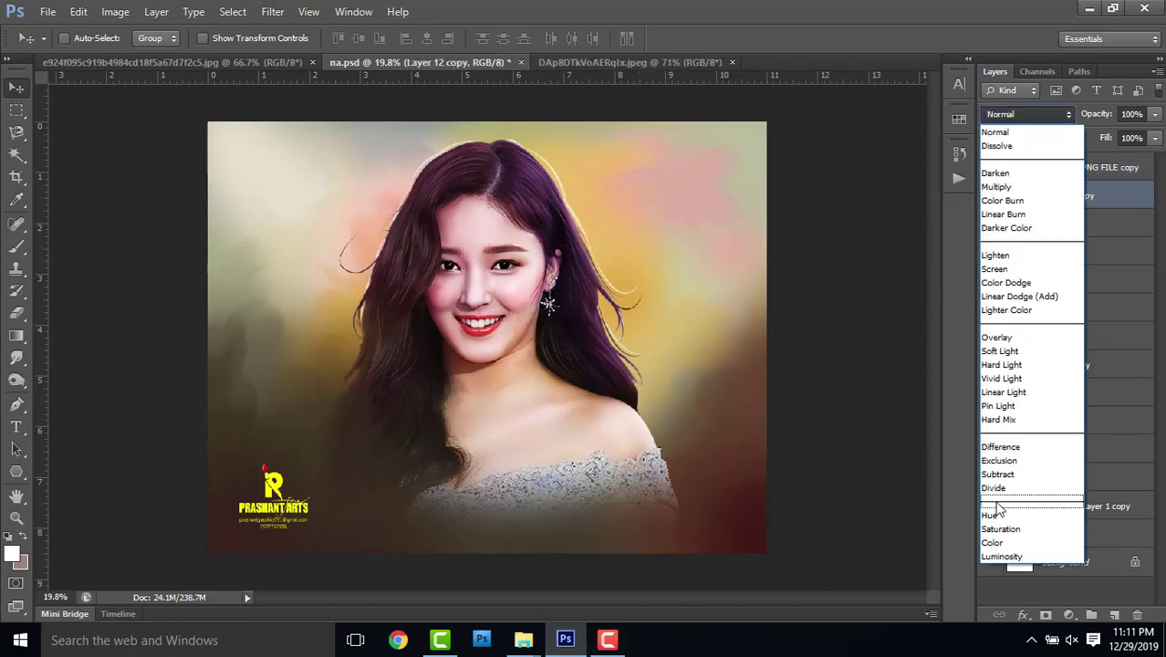
left_click(1004, 391)
- Apply a High Pass filter with a 3-pixel radius to the Layer 12 copy
left_click(272, 11)
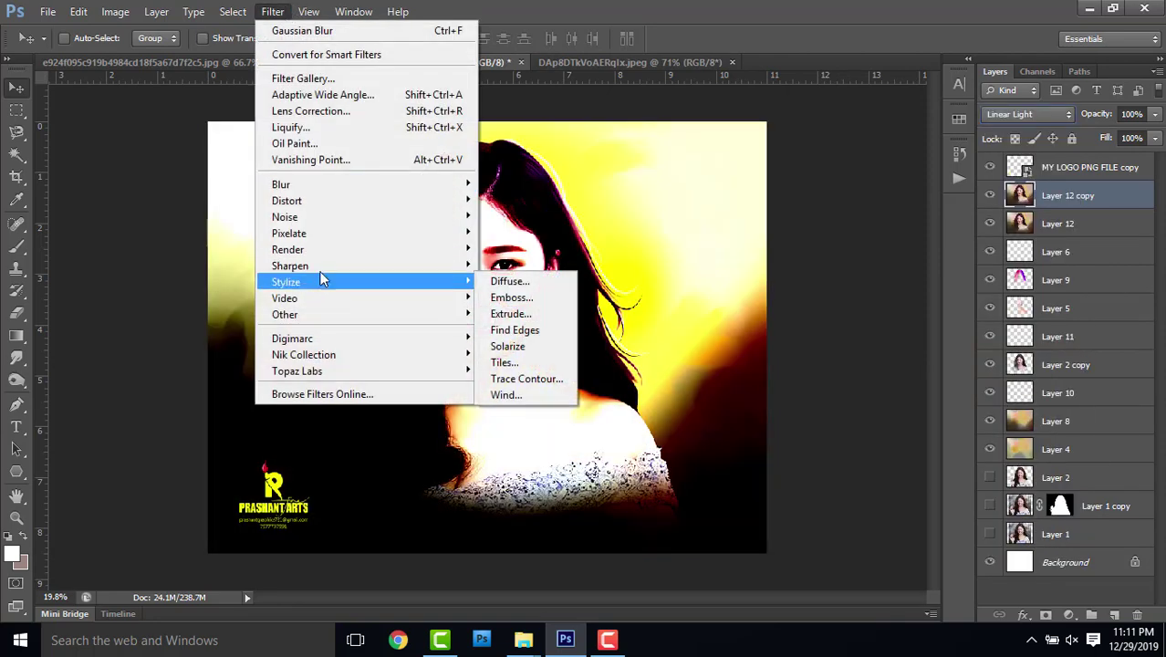
mouse_move(285, 314)
left_click(506, 330)
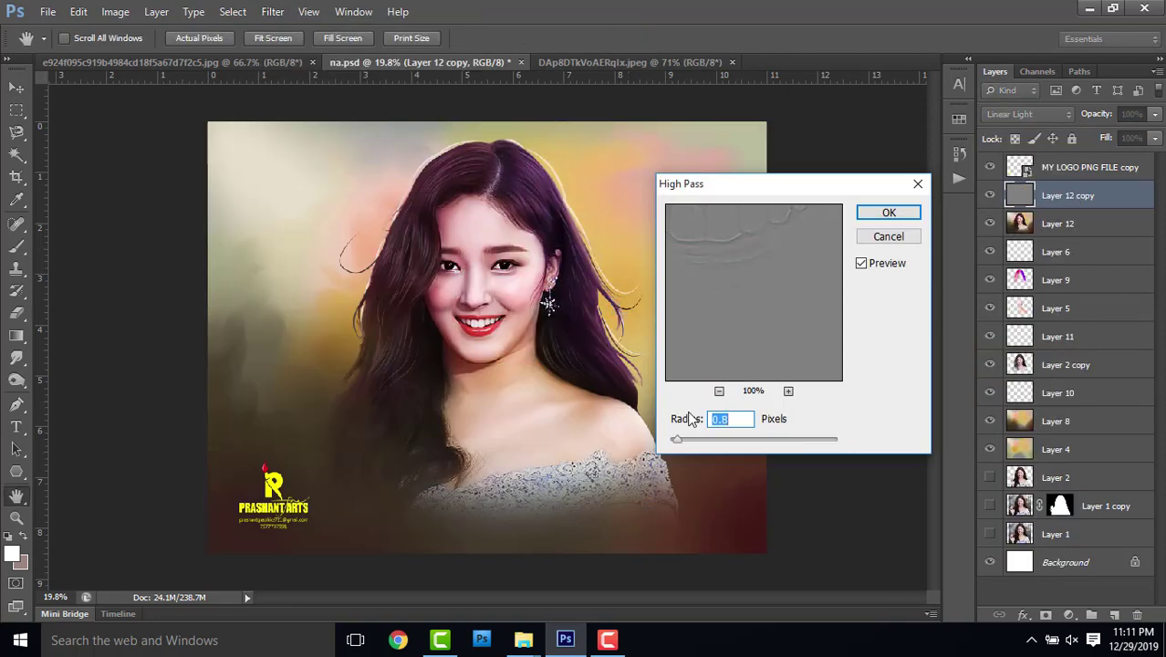
type("3")
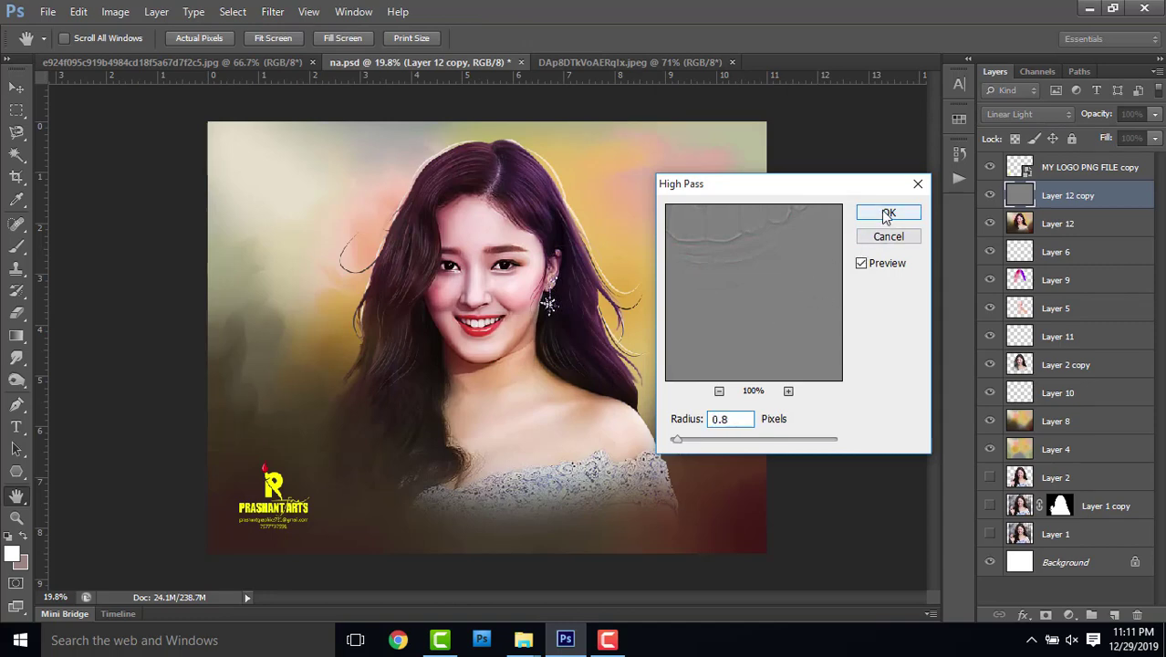
left_click(889, 212)
key("ctrl+plus")
key("ctrl+plus")
key("ctrl+minus")
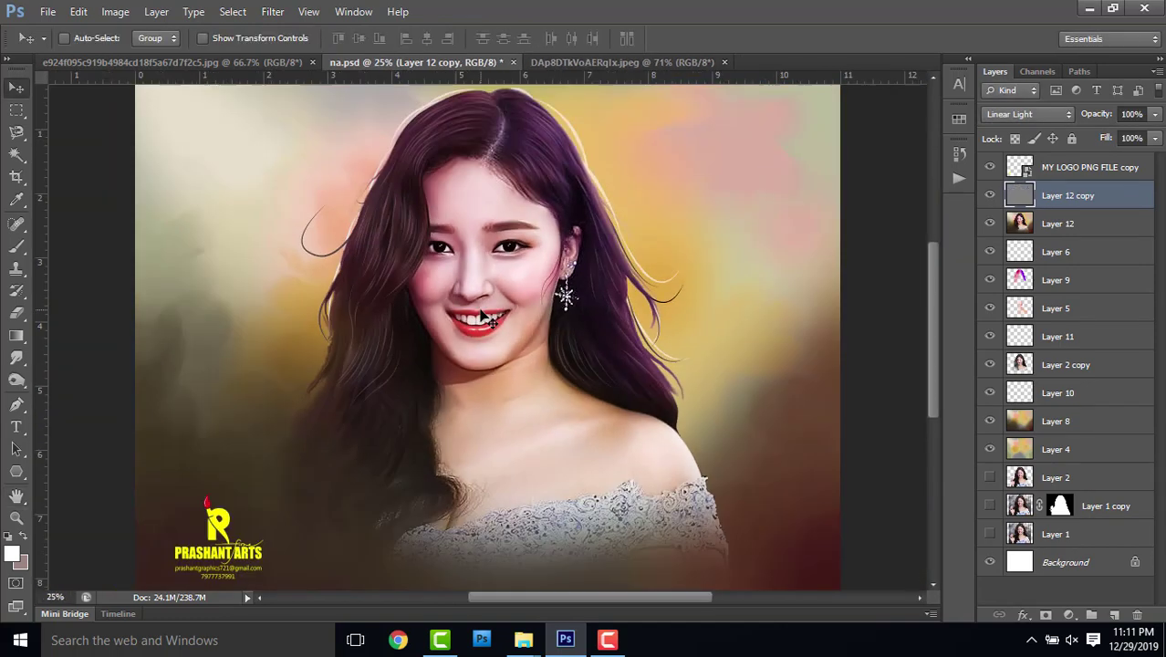
key("ctrl+minus")
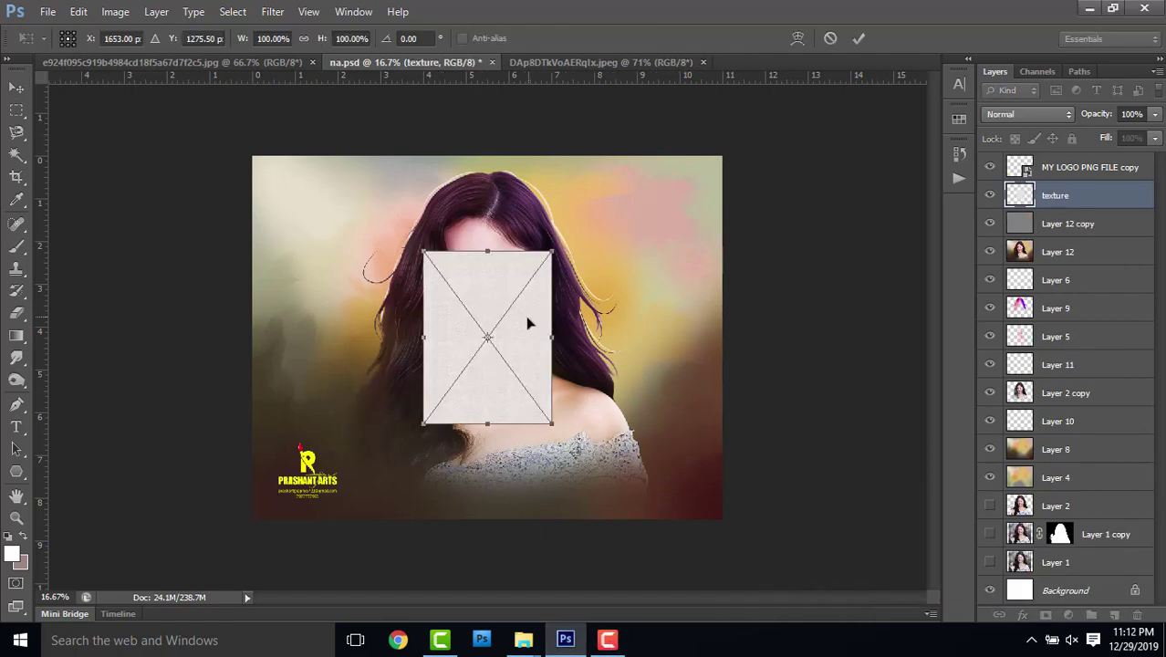
- Rotate the texture 90° clockwise and enlarge it to cover the whole canvas
right_click(527, 323)
left_click(584, 510)
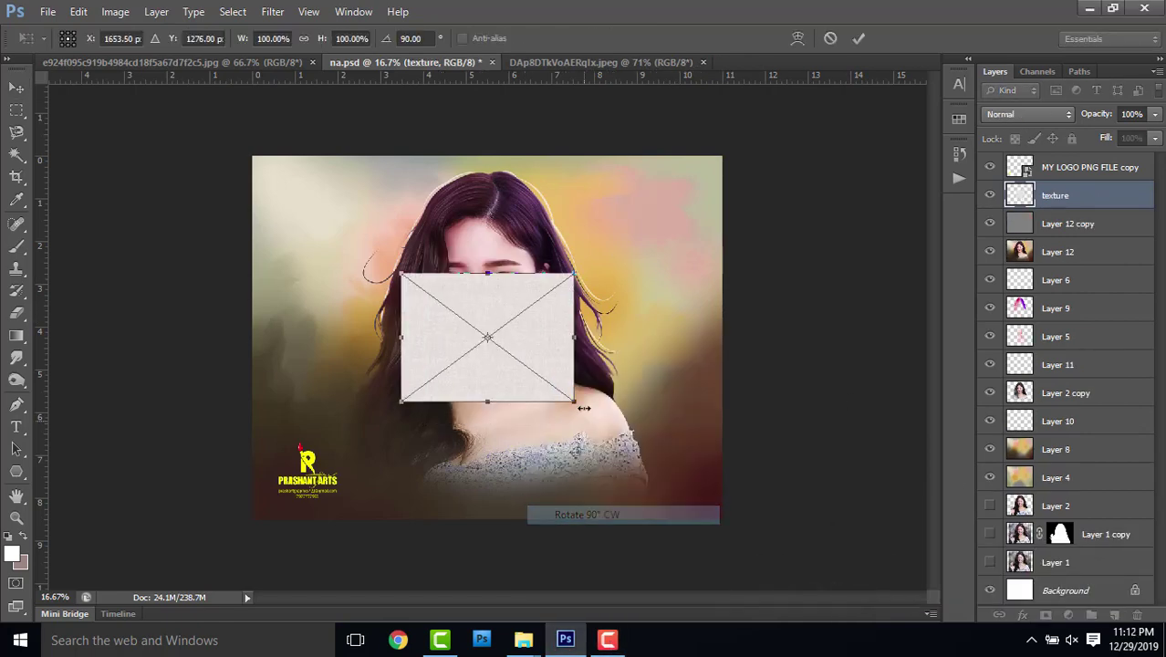
left_click_drag(573, 403, 741, 523)
left_click(858, 38)
- Set the texture layer to Multiply and rasterize it
left_click(1030, 114)
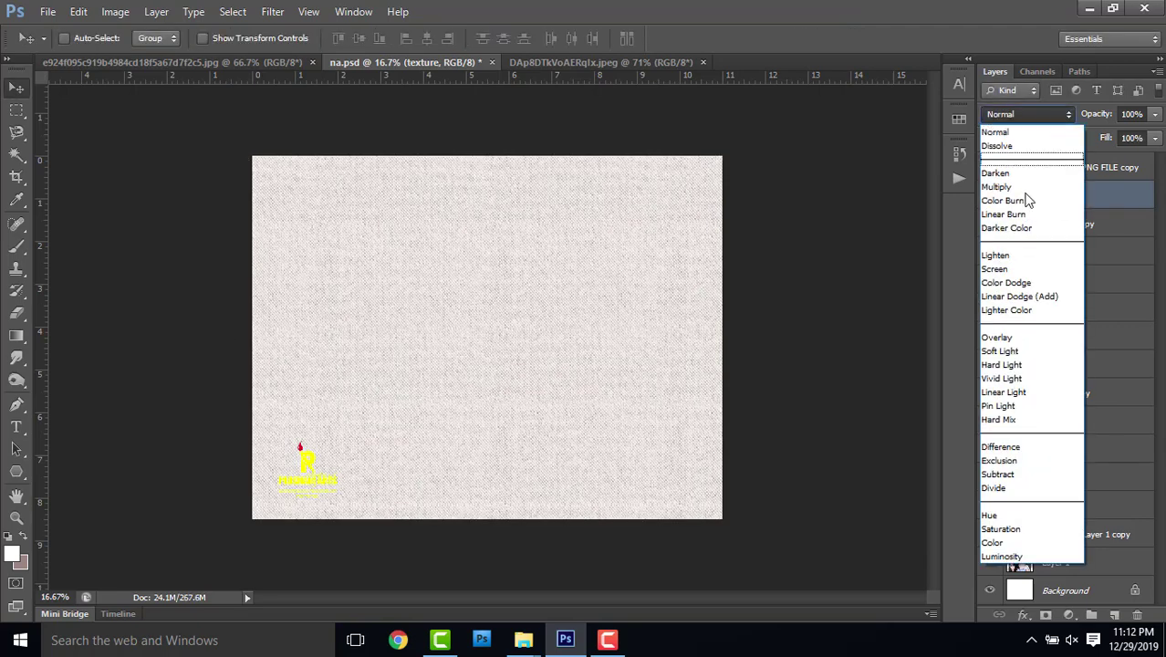
key("Escape")
key("shift+alt+m")
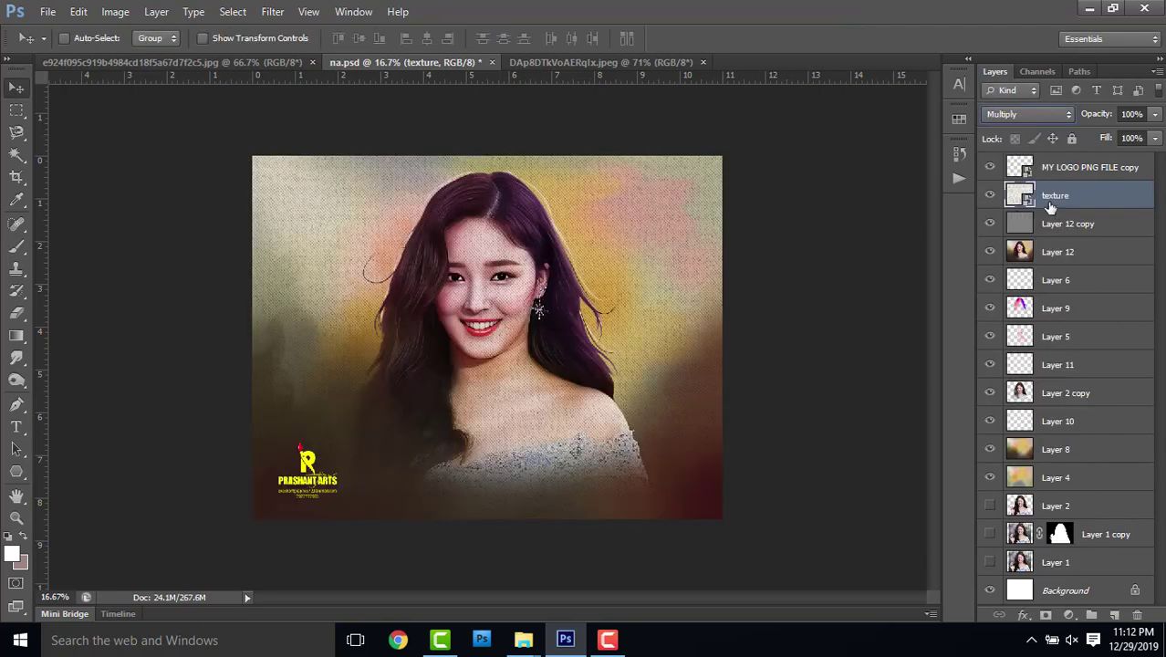
right_click(1142, 195)
left_click(1034, 205)
- Mask the texture off the woman using her inverted silhouette selection
left_click(1020, 394, "ctrl")
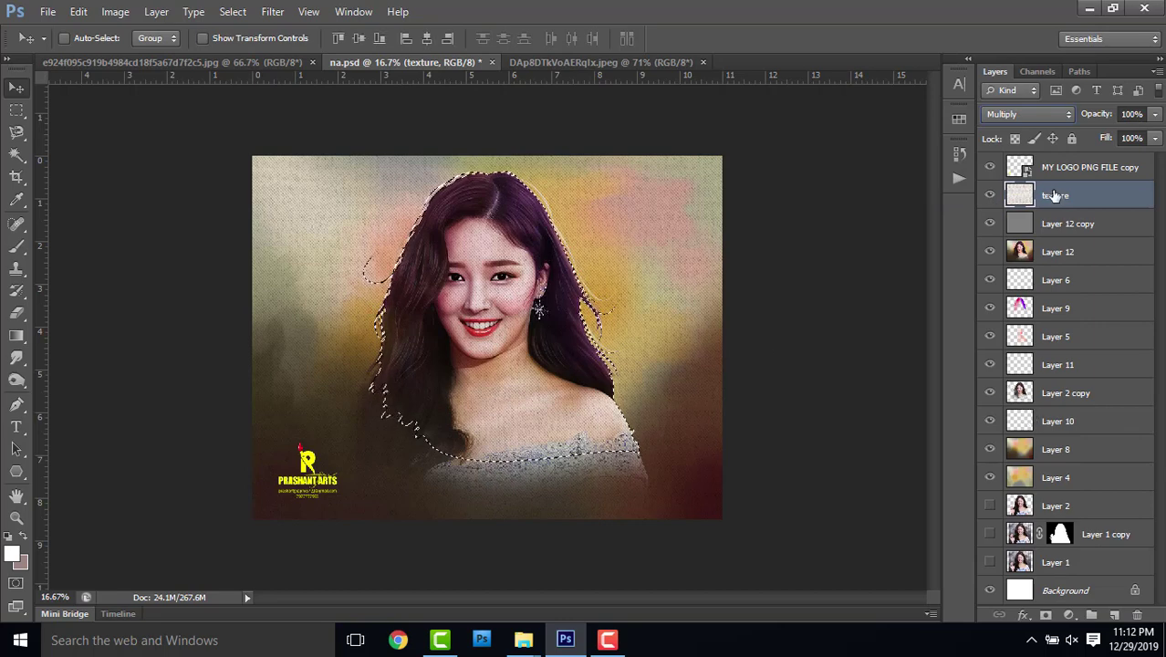
left_click(1046, 615)
key("ctrl+z")
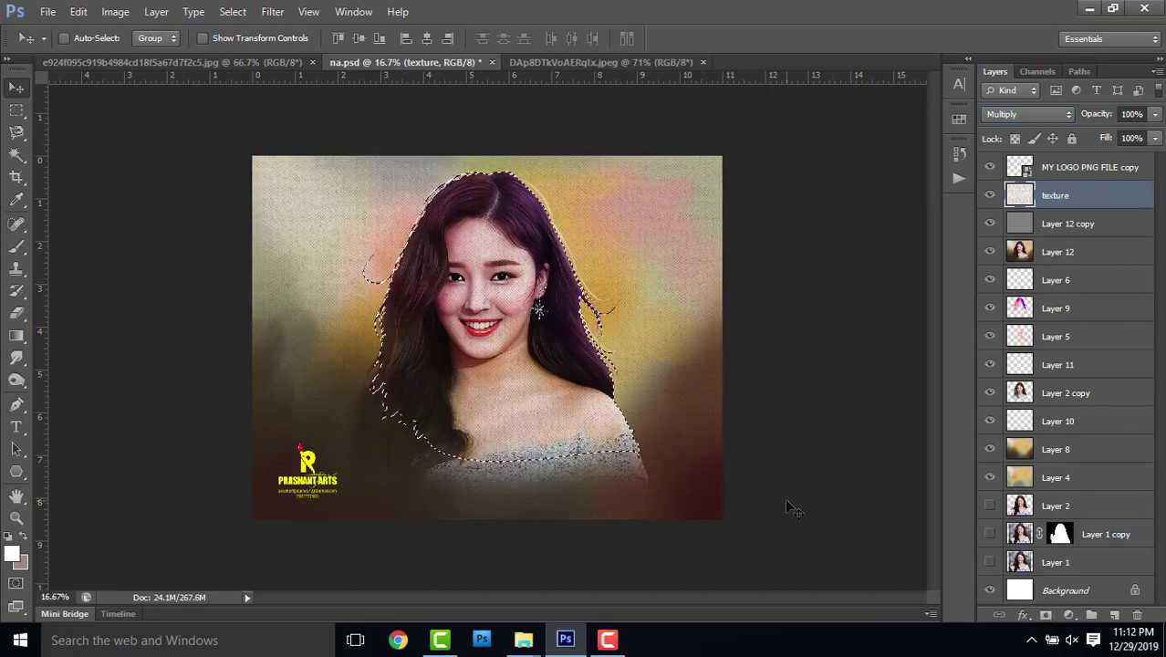
key("ctrl+shift+i")
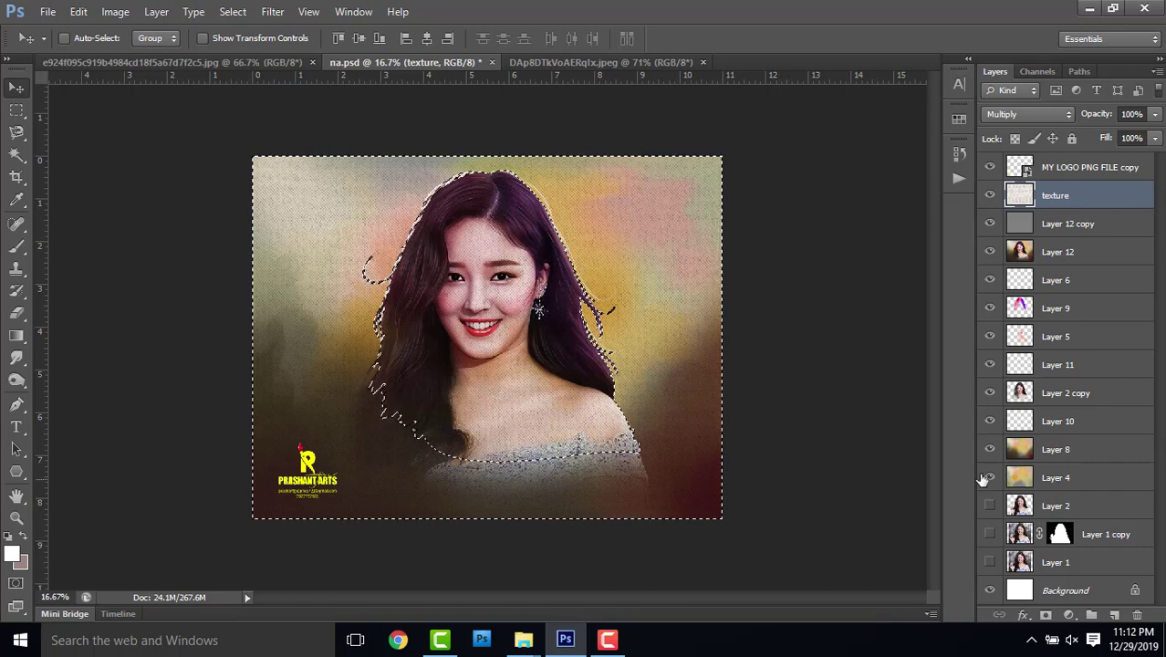
left_click(1044, 616)
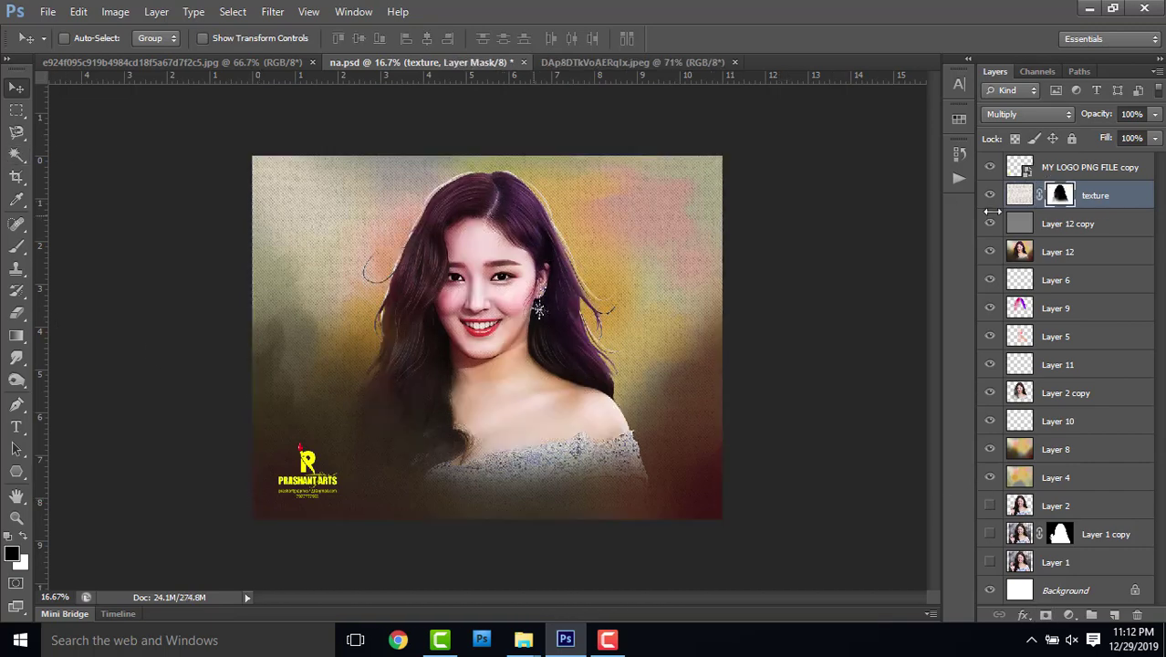
key("ctrl+plus")
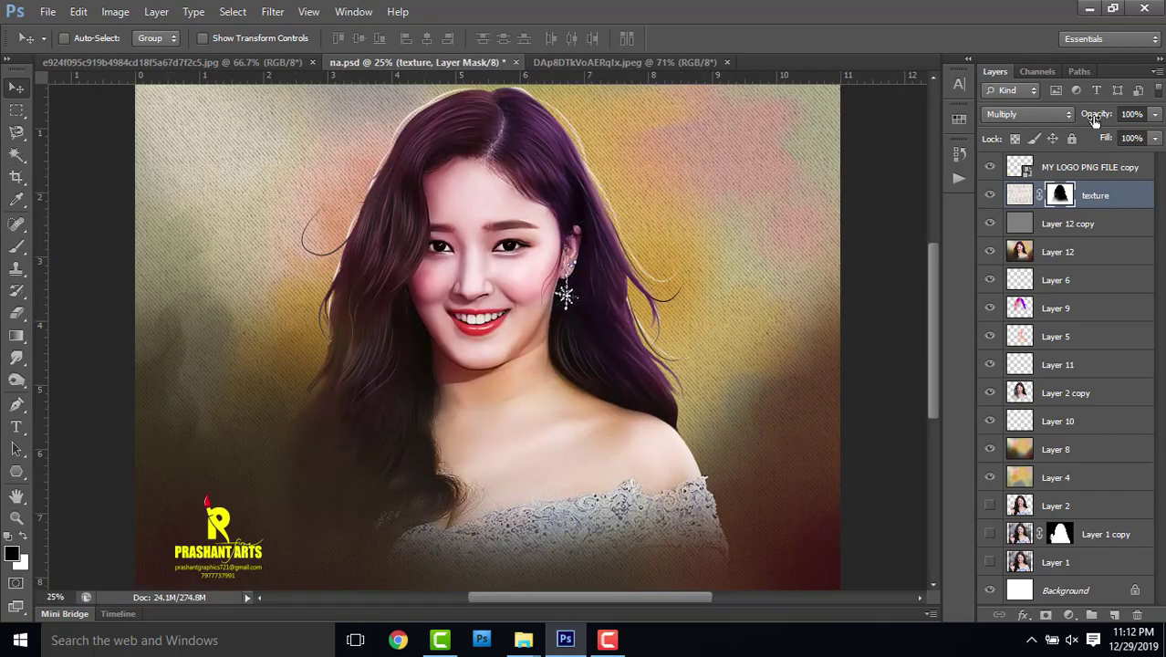
- Lower the texture opacity and set up a 1400 px soft round brush
left_click_drag(1095, 121, 1018, 125)
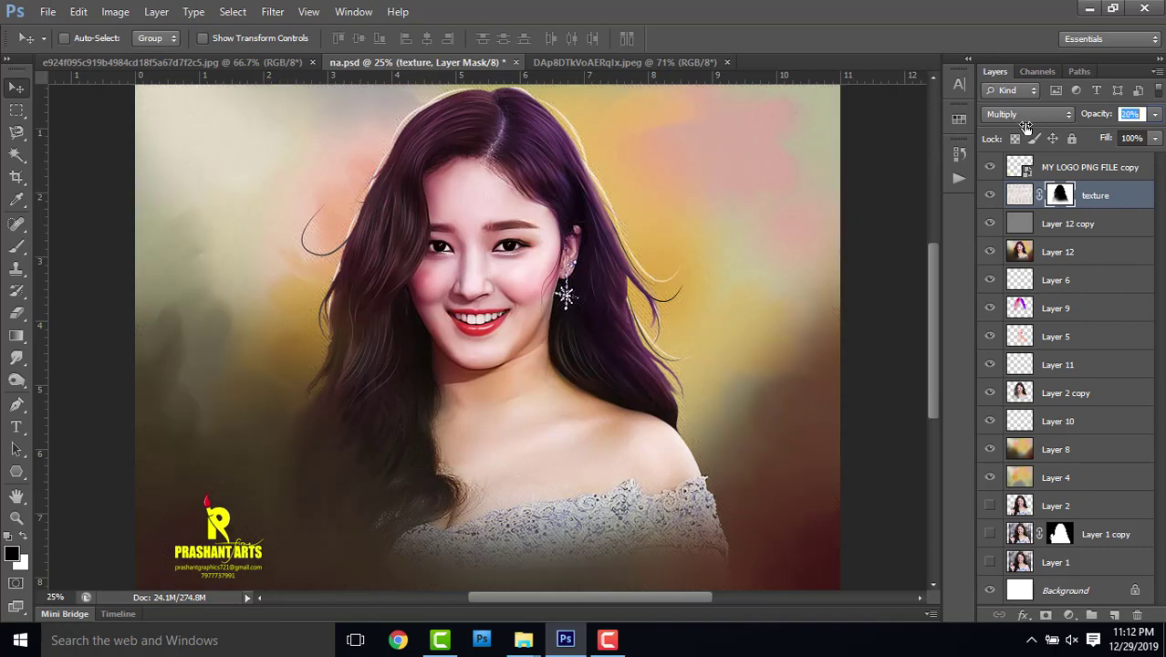
left_click(16, 246)
scroll(313, 466, "down", 2)
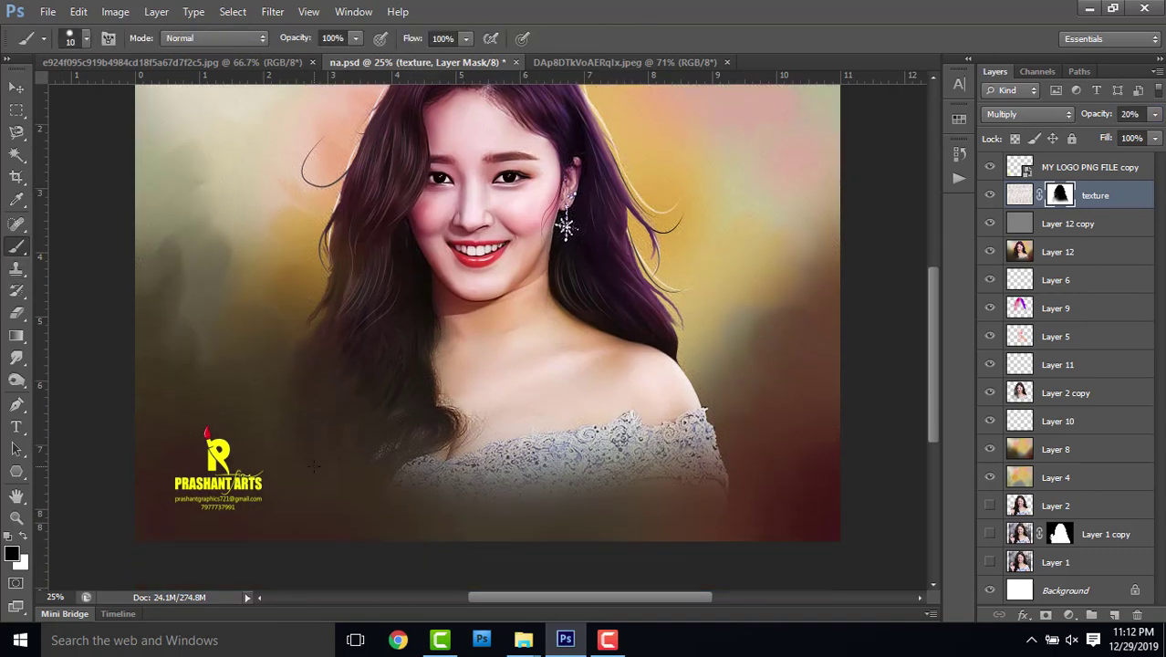
scroll(537, 384, "down", 1)
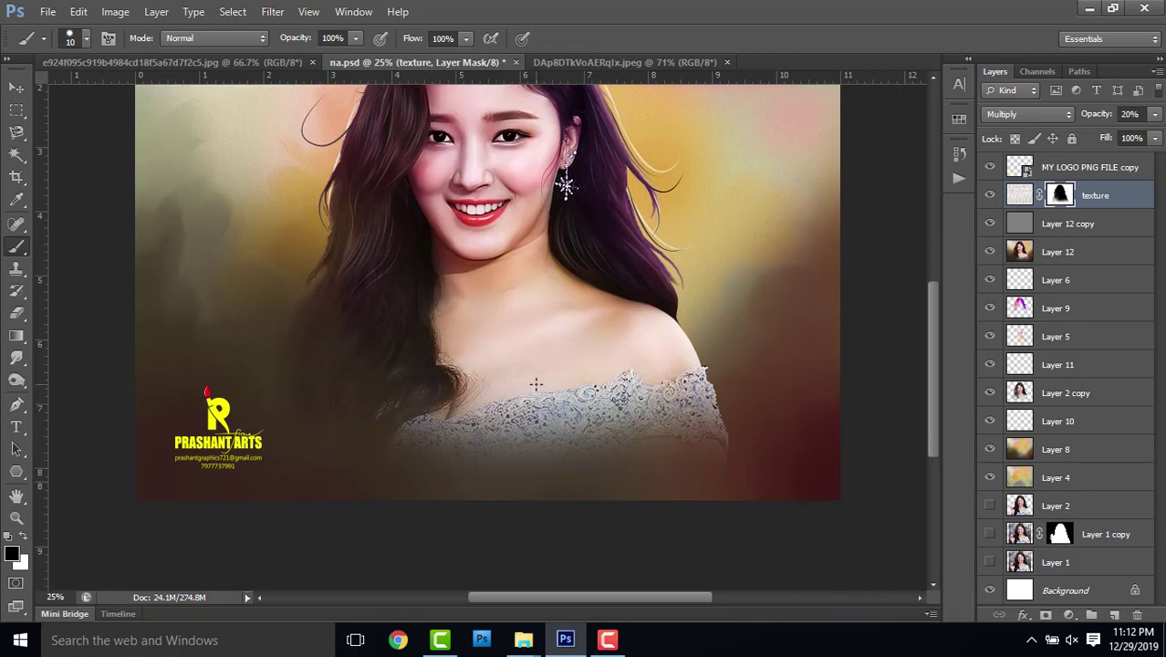
left_click(22, 538)
key("bracketright")
key("bracketright")
key("bracketright")
key("bracketright")
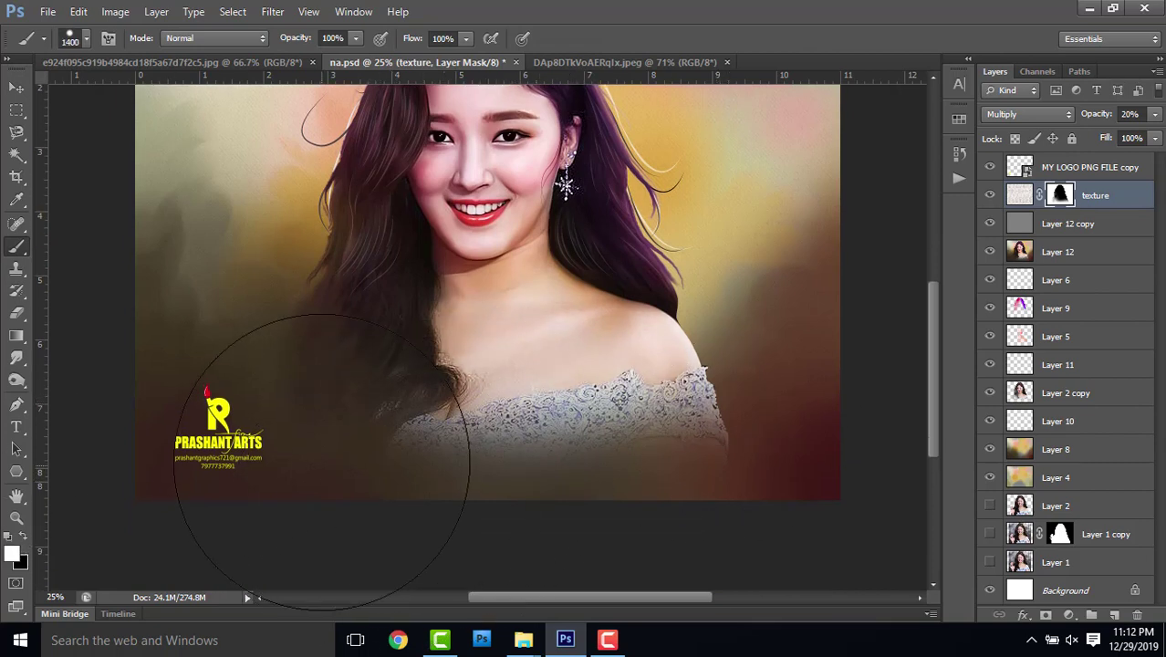
left_click(86, 38)
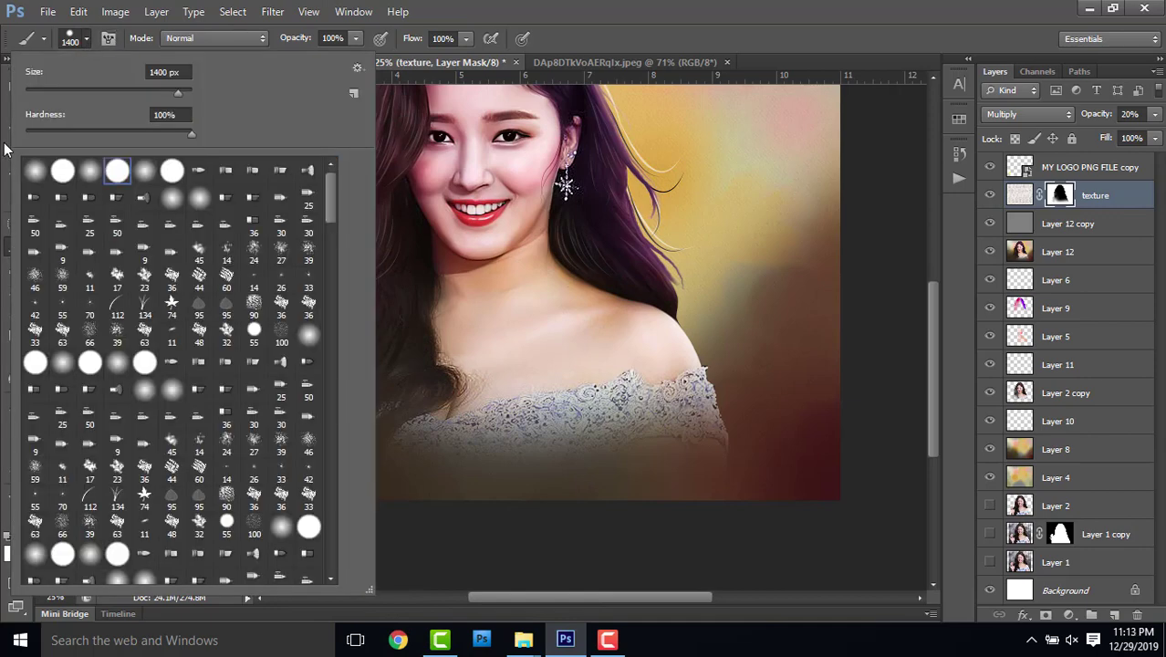
left_click(34, 171)
key("Return")
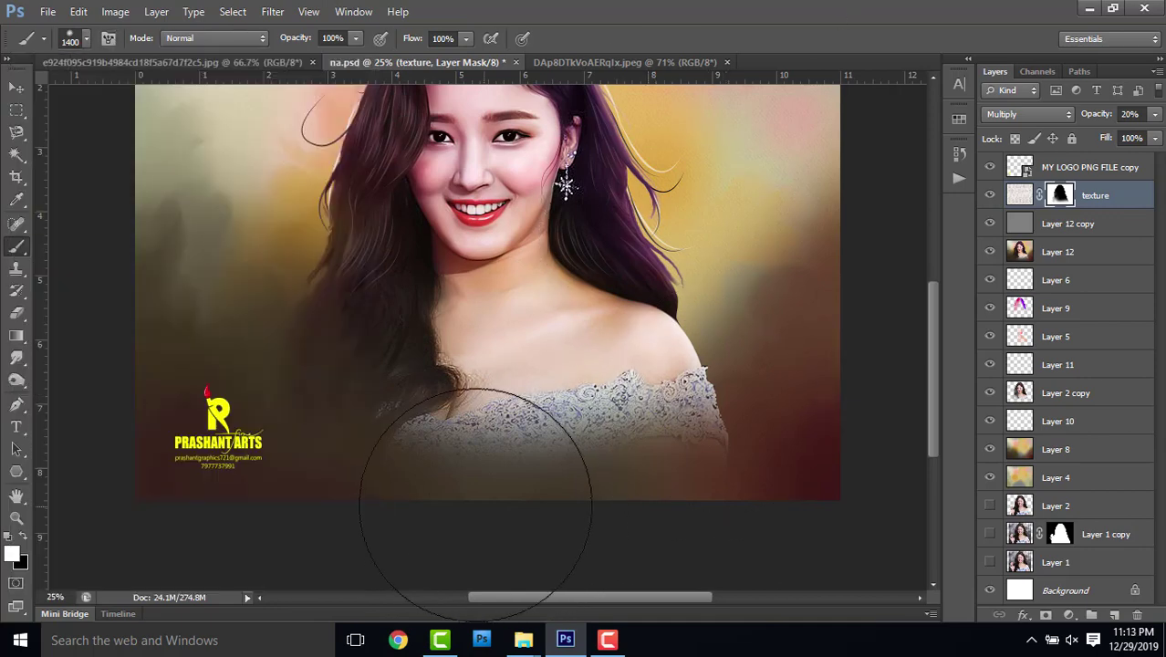
- Bring the top of the portrait into view and set texture opacity to 37%
left_click_drag(637, 330, 613, 499)
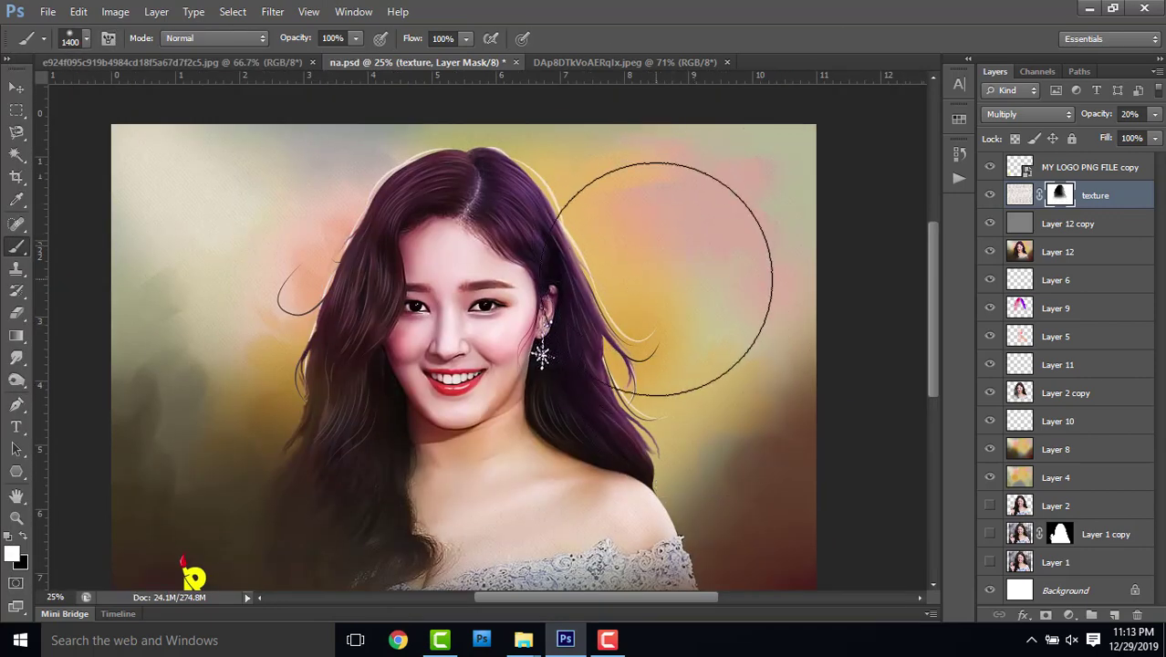
left_click_drag(592, 253, 664, 296)
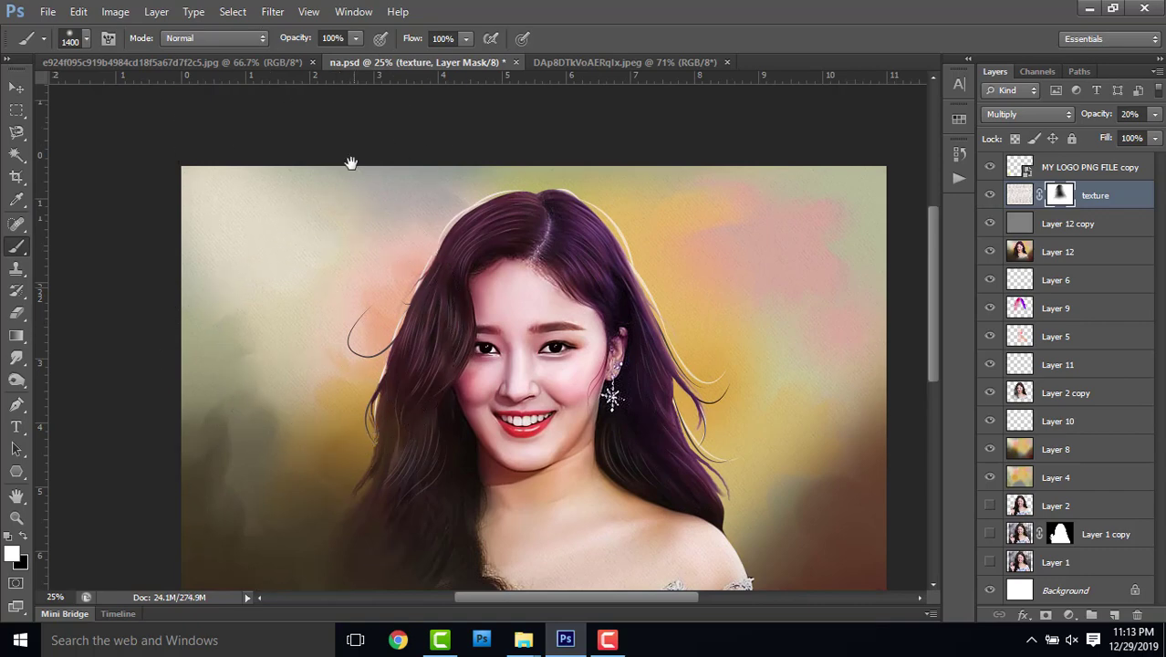
mouse_move(352, 161)
left_mouse_down()
mouse_move(364, 151)
mouse_move(342, 340)
left_mouse_up()
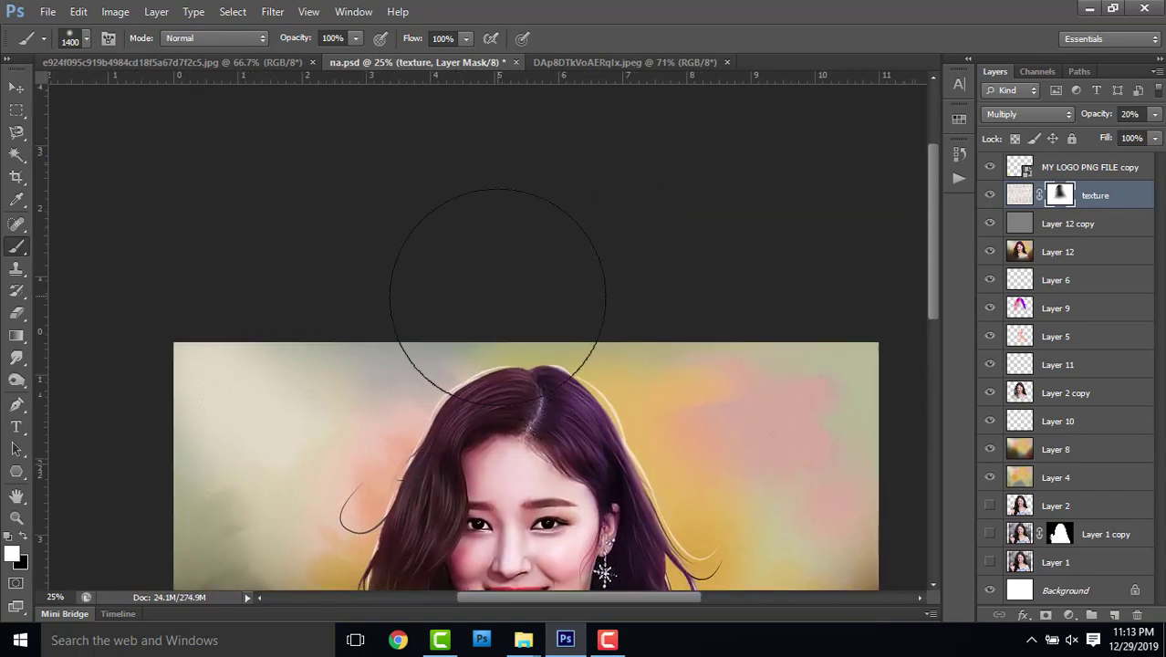
left_click_drag(1098, 116, 1113, 117)
scroll(564, 182, "down", 3)
scroll(767, 337, "down", 5)
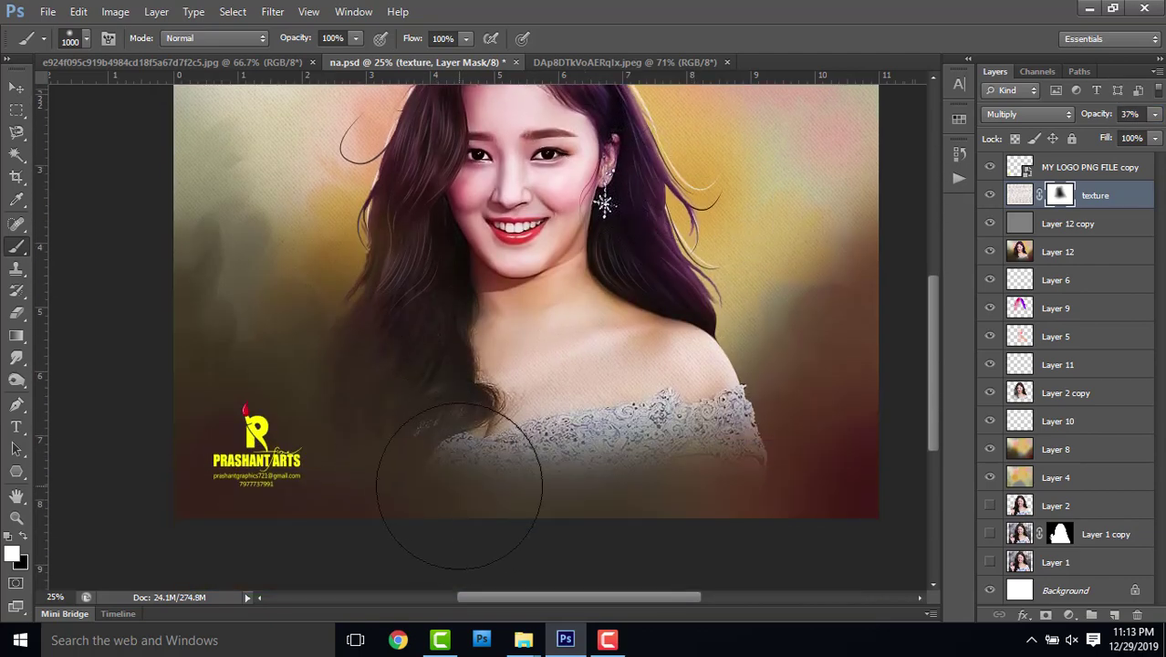
- Paint black at 14% brush opacity on the mask over the neck and shoulder
key("x")
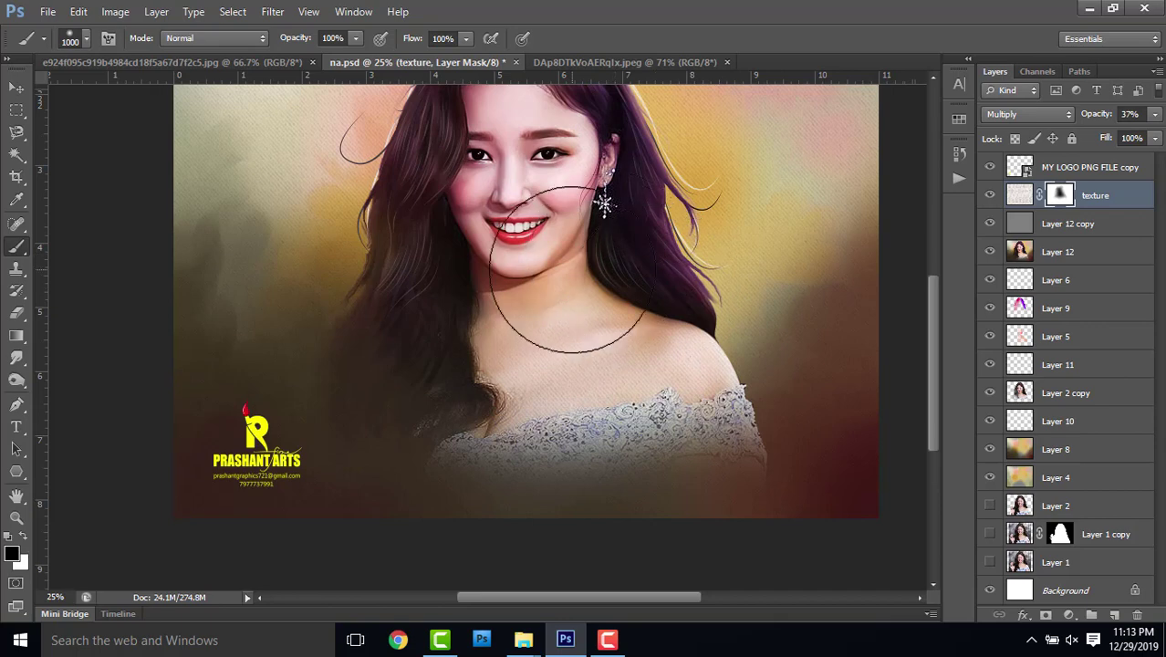
left_click_drag(299, 40, 225, 61)
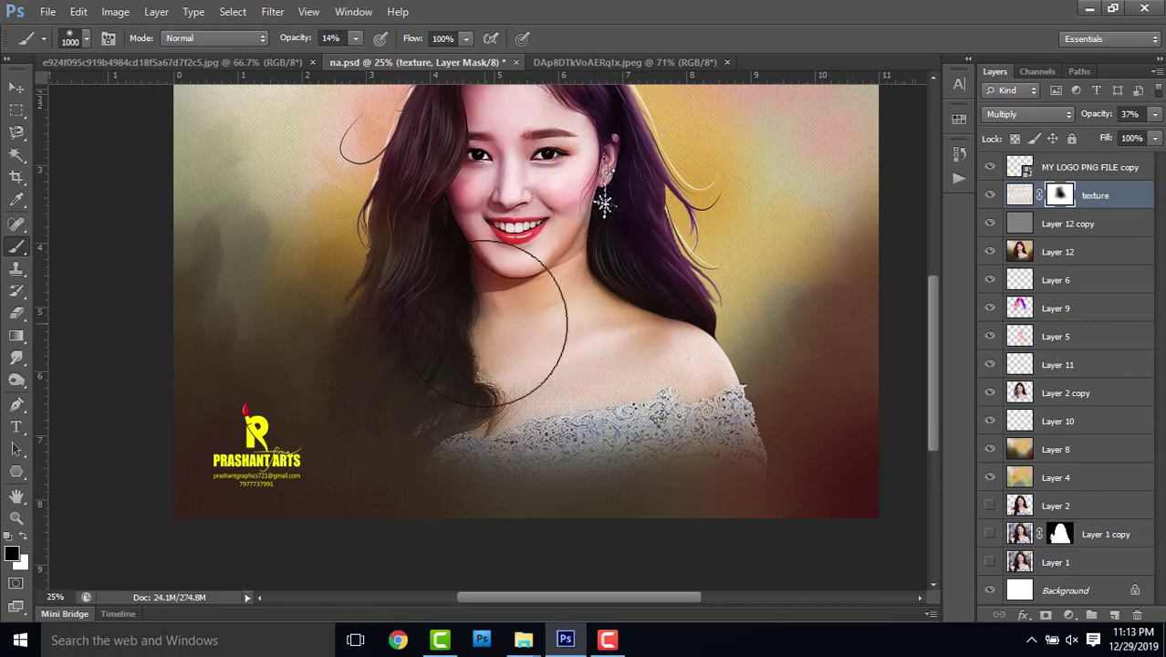
mouse_move(484, 323)
left_mouse_down()
mouse_move(674, 313)
mouse_move(690, 378)
mouse_move(696, 357)
mouse_move(494, 364)
mouse_move(477, 390)
left_mouse_up()
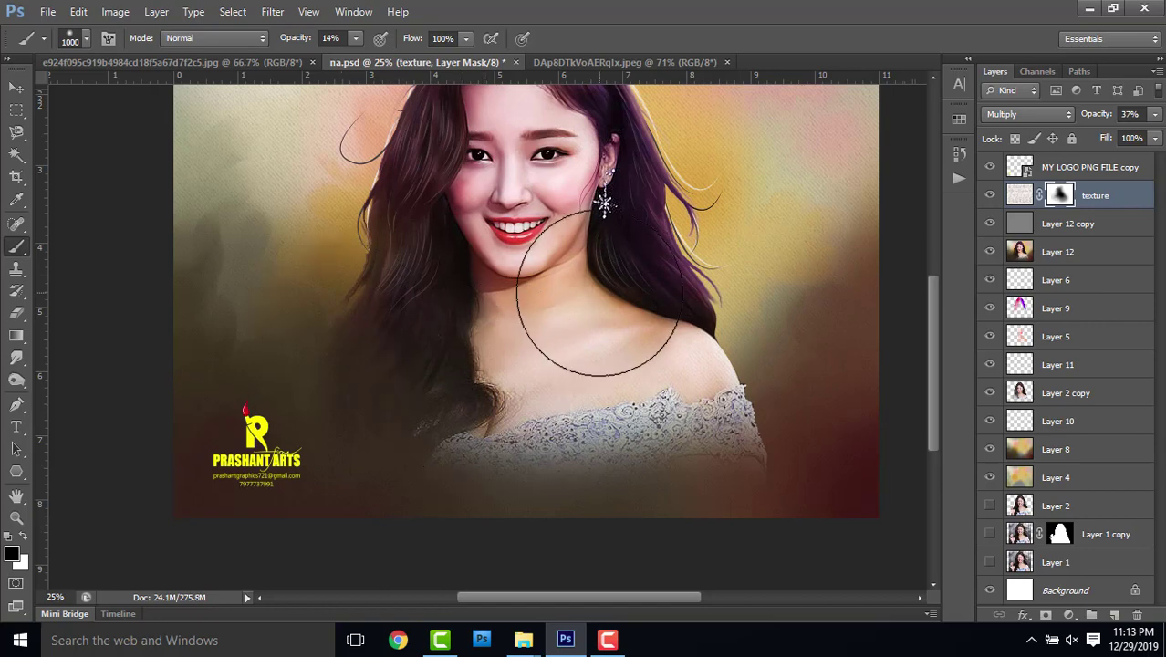
scroll(595, 292, "up", 3)
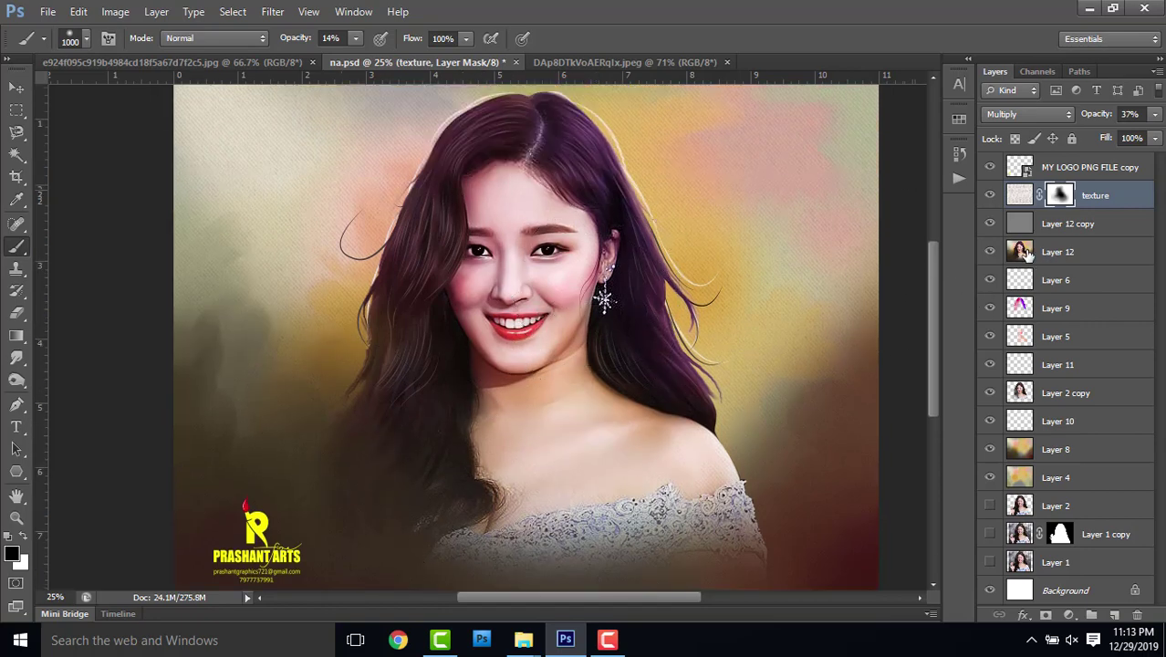
- Delete the grey Linear Light Layer 12 copy
left_click(1027, 256)
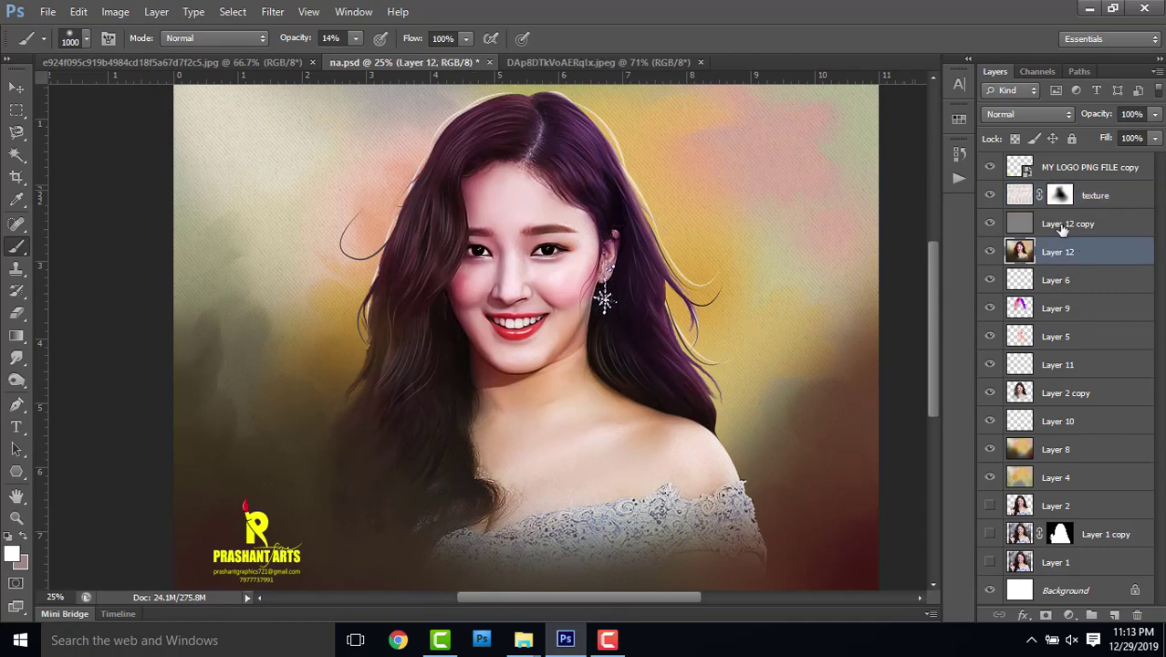
left_click(1064, 228)
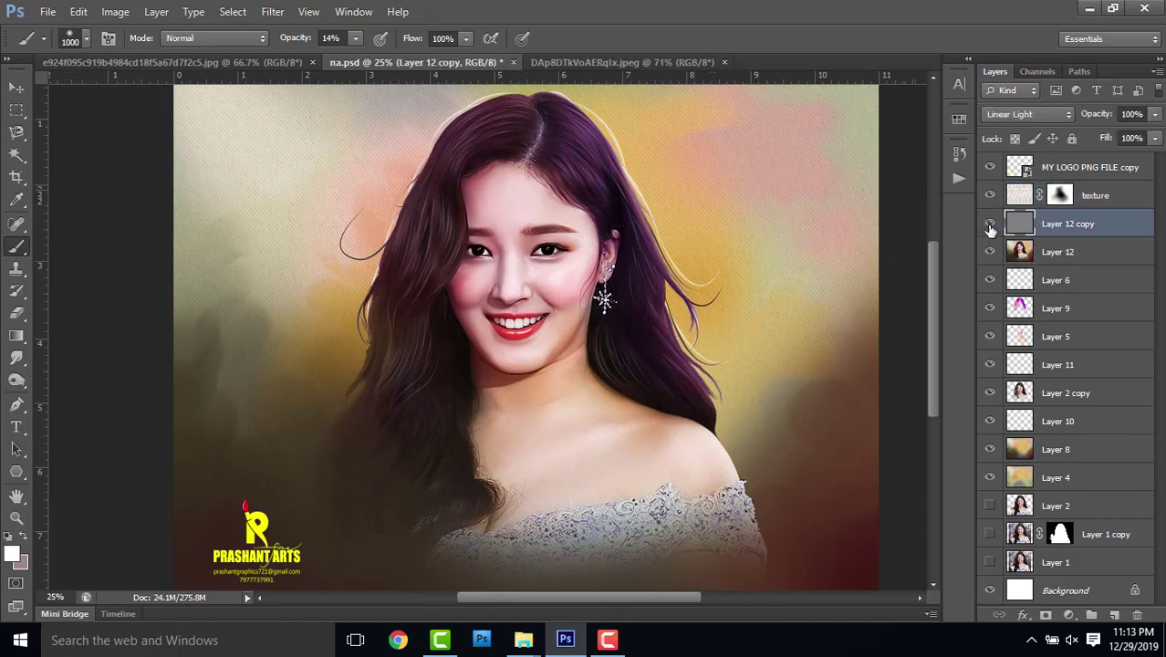
key("Delete")
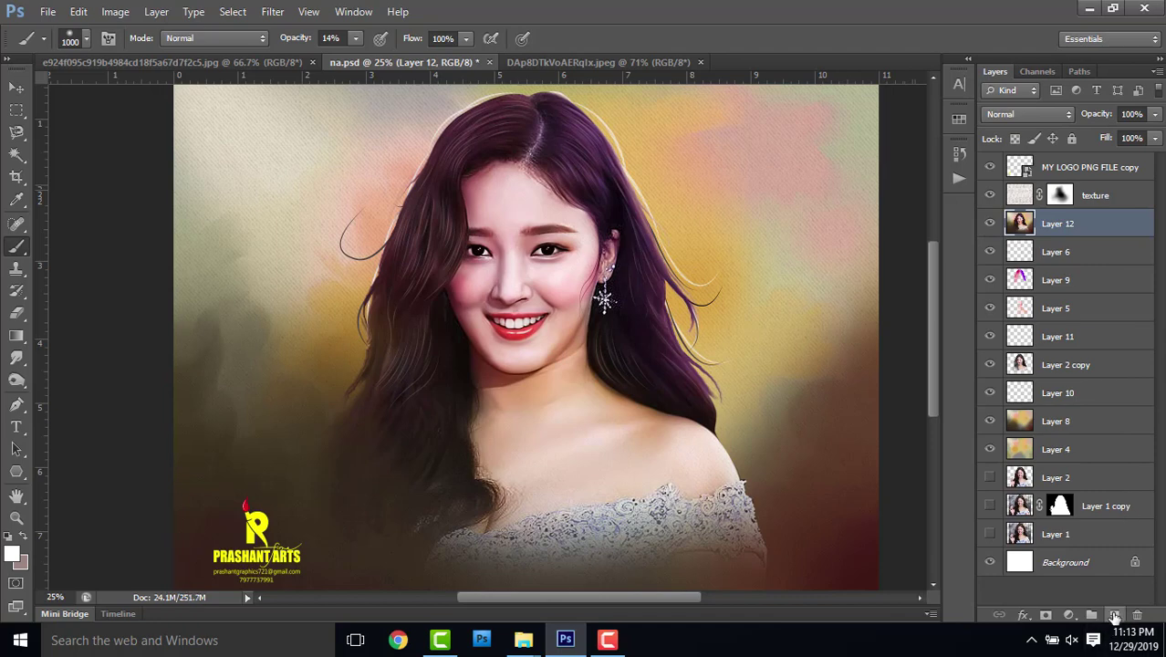
- Create Layer 13 filled with 50% gray in Overlay mode, then bring up the dodge tools
left_click(1117, 615)
left_click(78, 12)
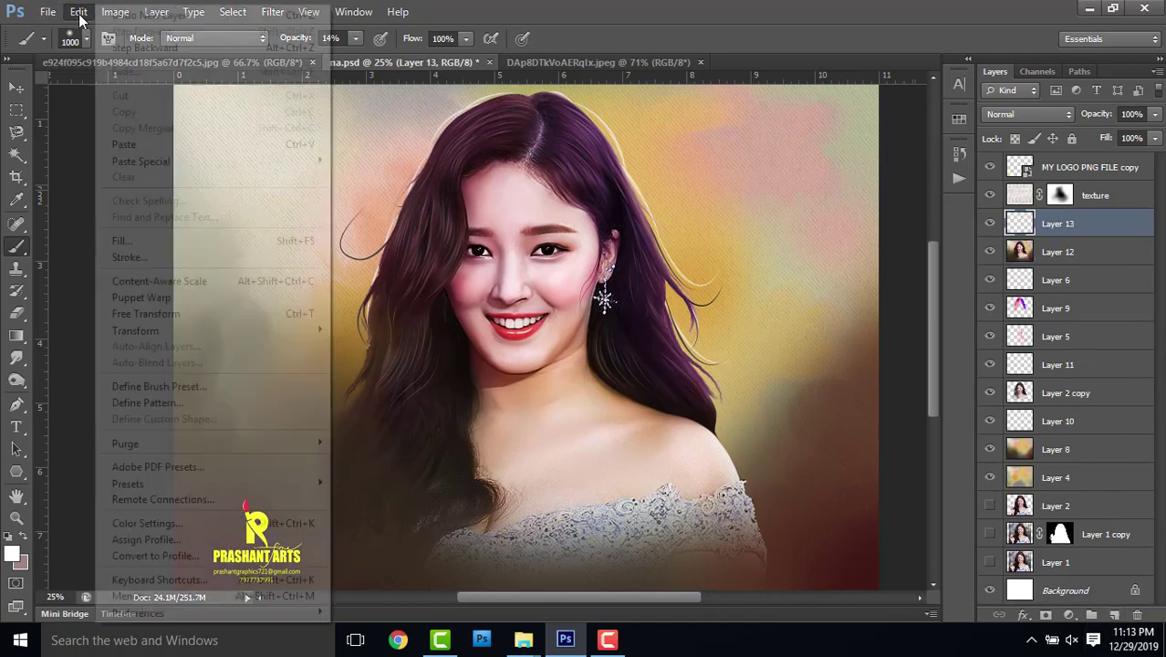
left_click(147, 245)
left_click(674, 179)
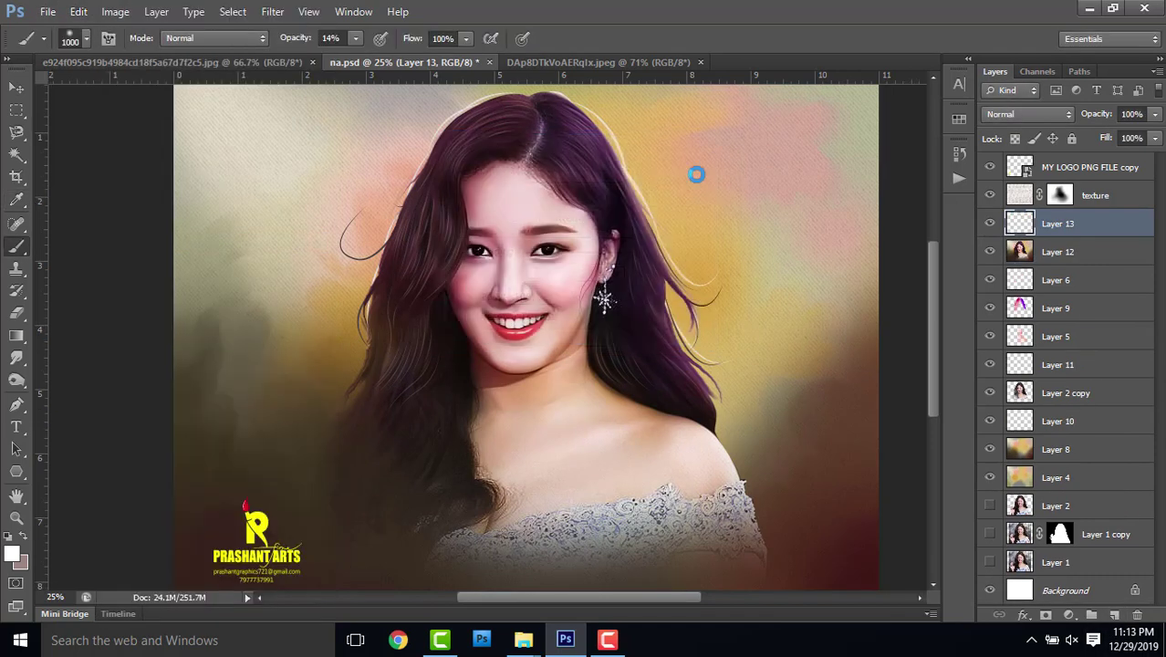
left_click(1020, 116)
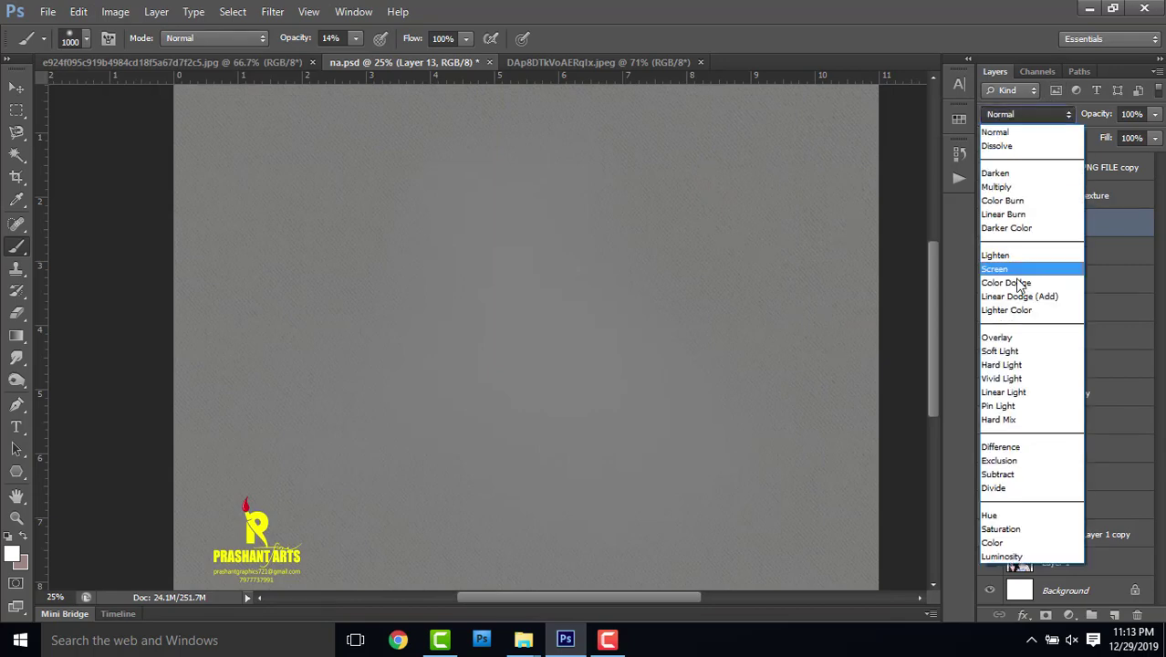
left_click(1015, 340)
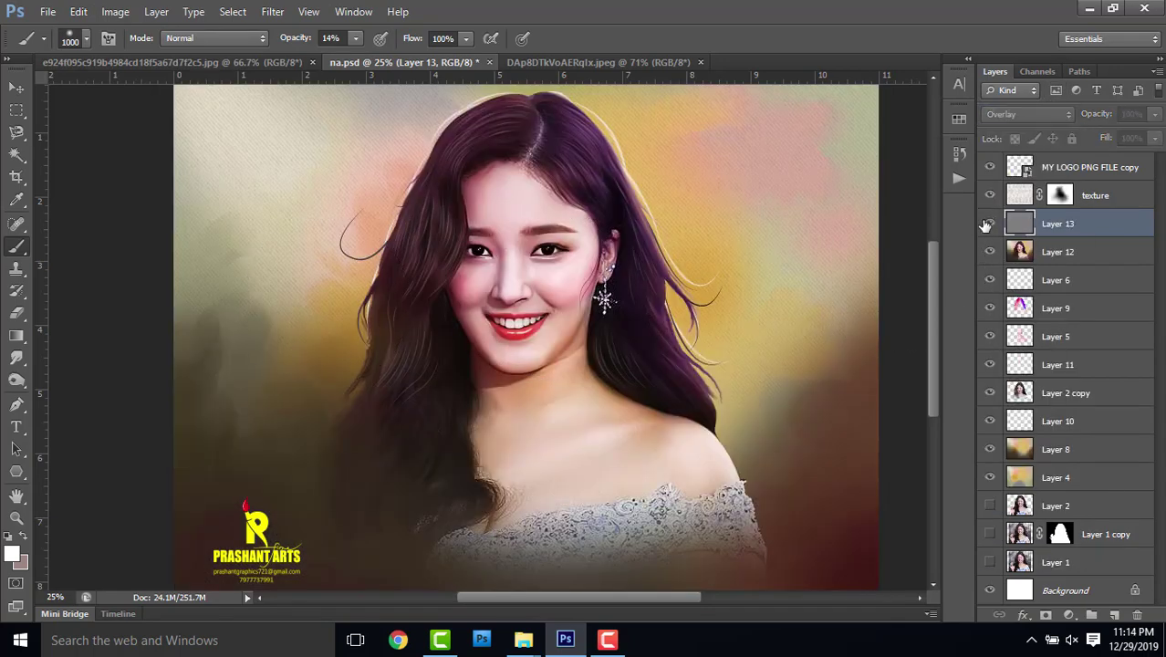
left_click(18, 358)
left_click(16, 379)
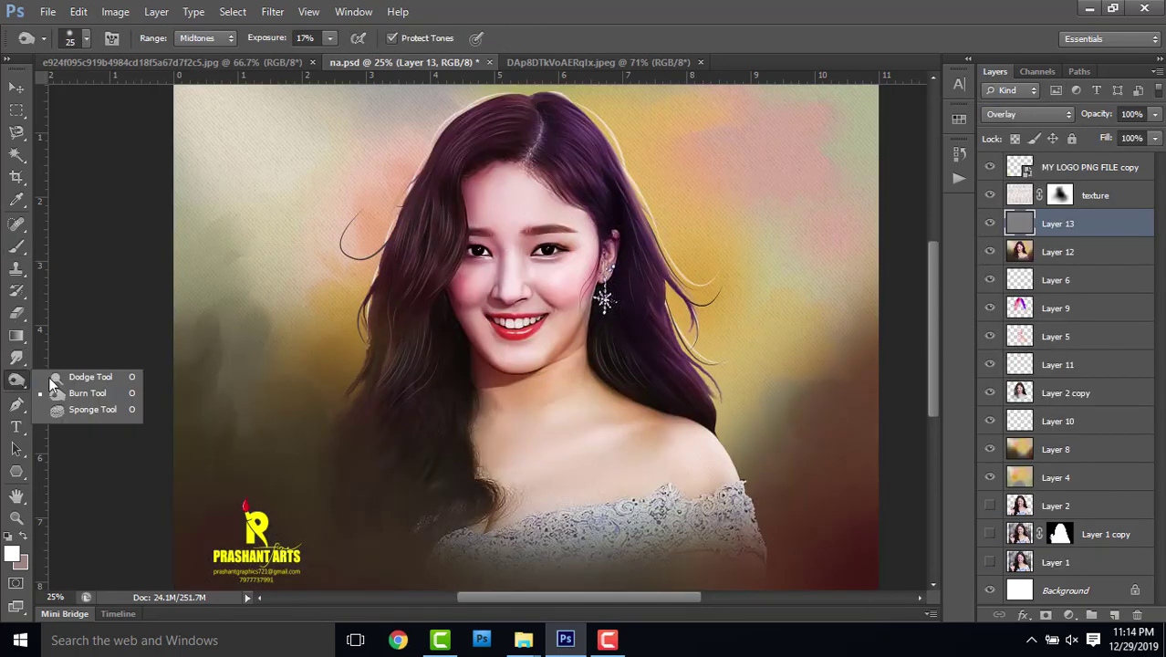
- Set up the Dodge Tool with 12% exposure and a 175 px brush for face and neck highlights
left_click(68, 374)
scroll(747, 165, "up", 1)
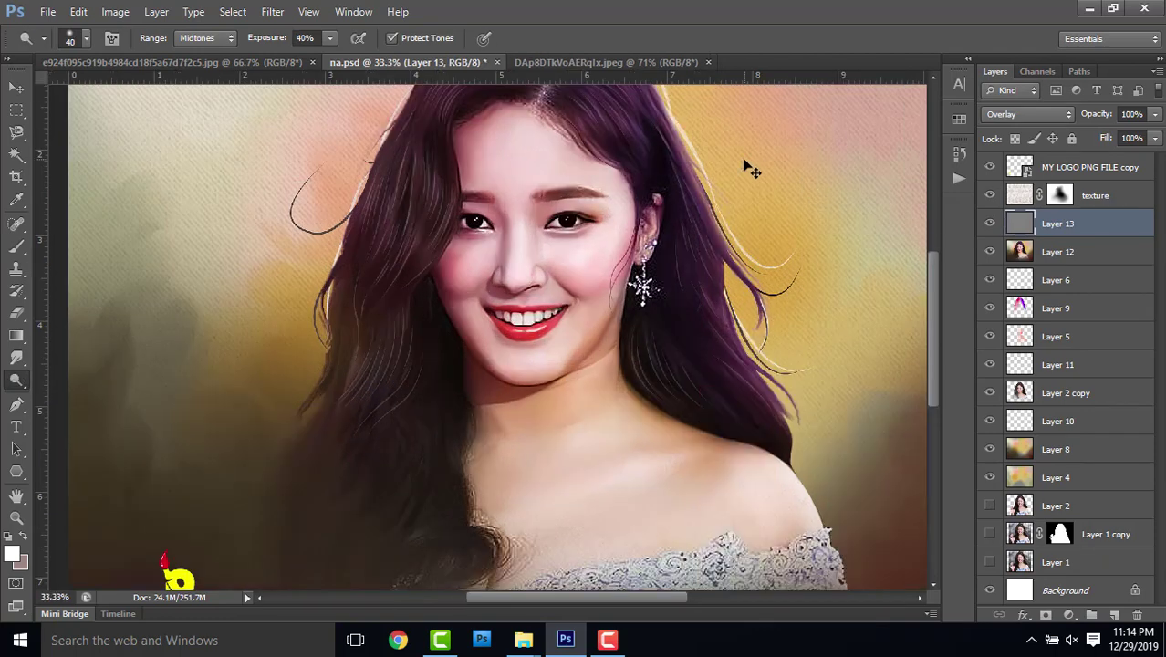
scroll(736, 151, "up", 2)
left_click_drag(260, 41, 229, 41)
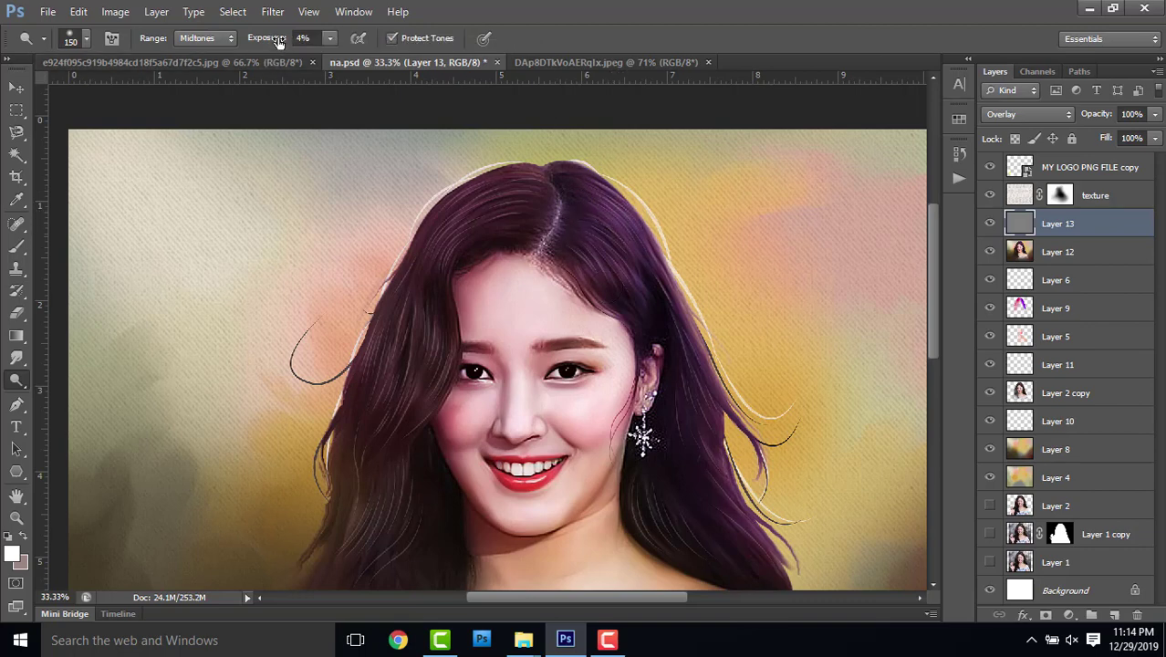
left_click_drag(279, 43, 285, 43)
key("bracketright")
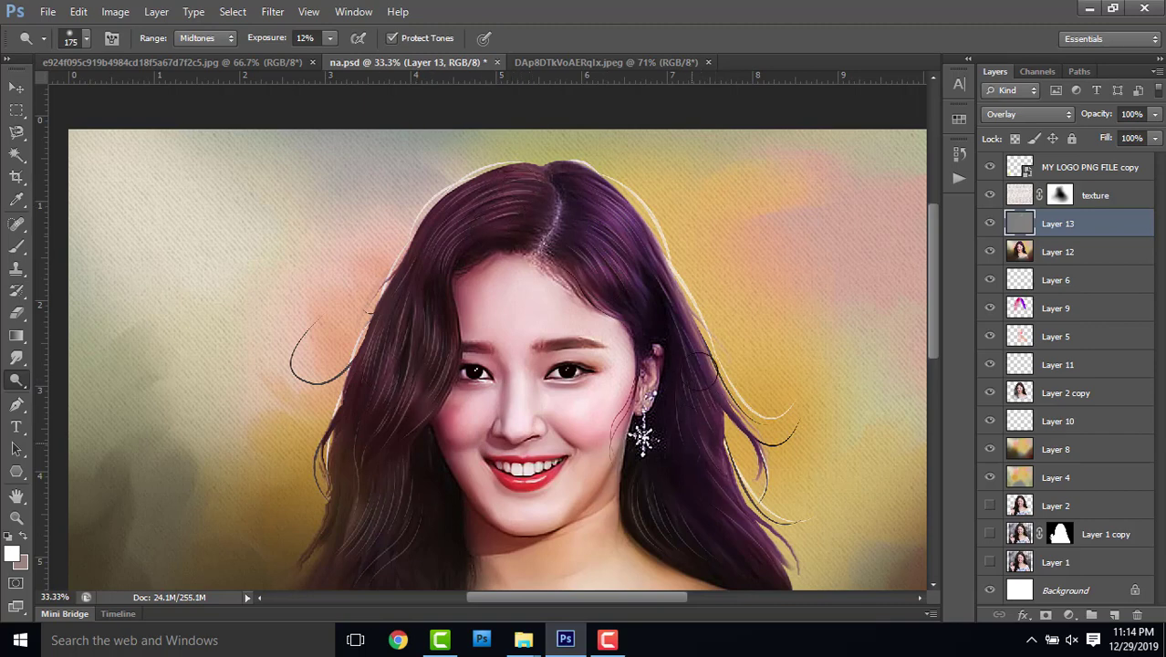
scroll(706, 368, "down", 3)
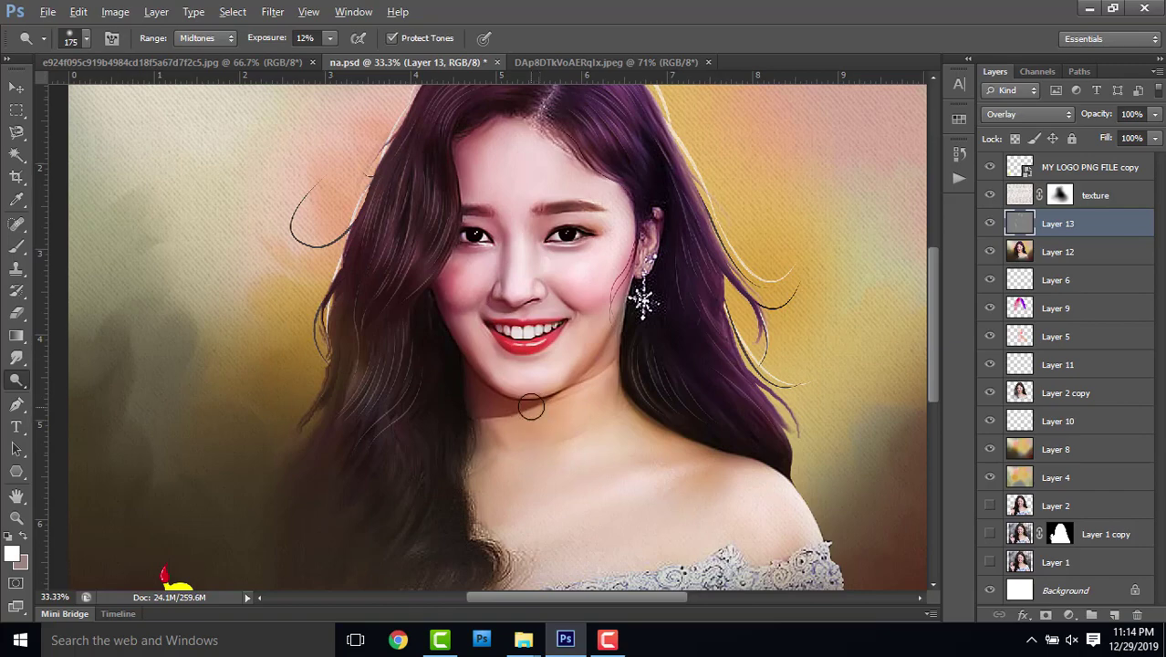
scroll(532, 407, "down", 3)
scroll(514, 375, "up", 1)
left_click(16, 88)
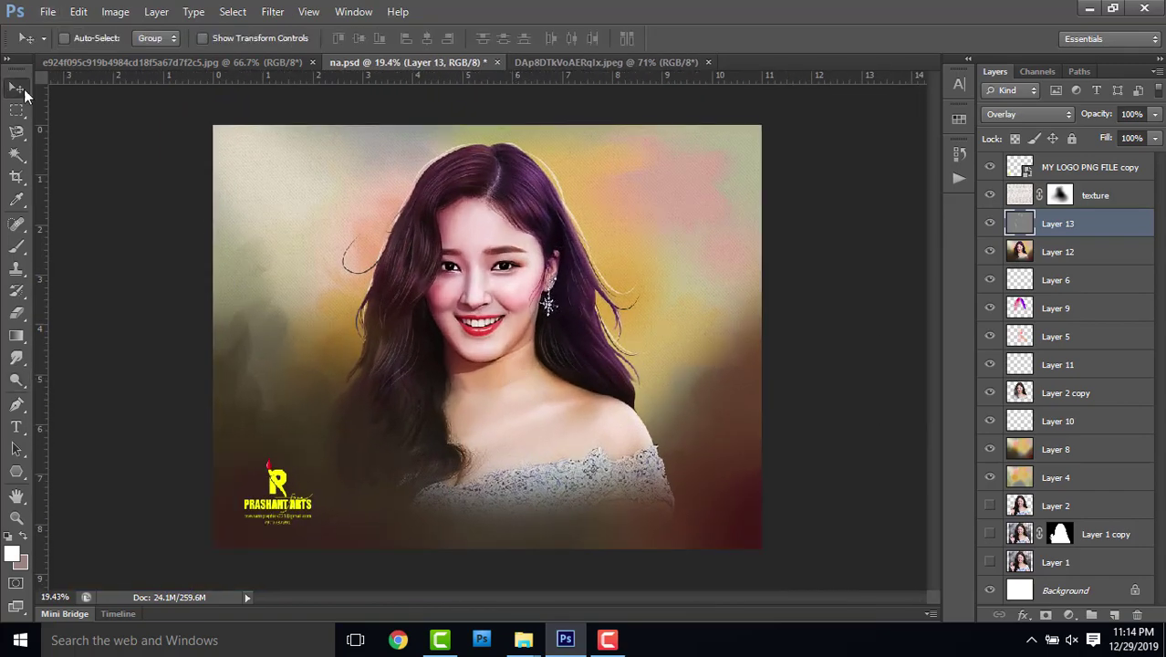
scroll(766, 399, "up", 1)
scroll(748, 393, "up", 2)
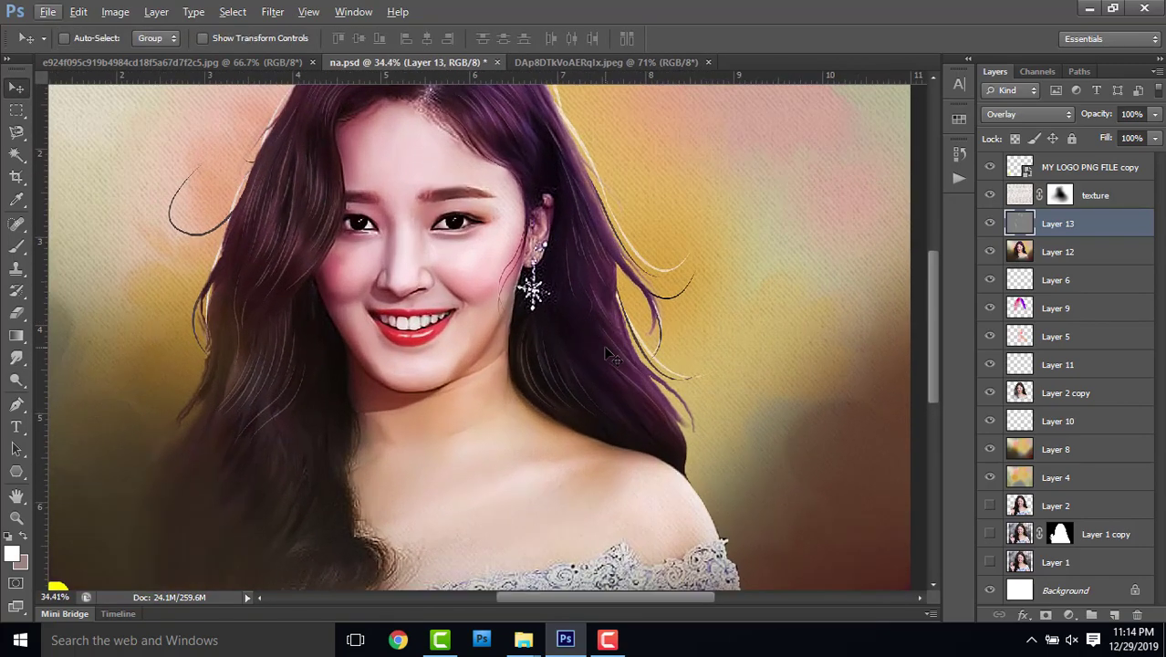
mouse_move(606, 338)
left_mouse_down()
mouse_move(688, 384)
mouse_move(682, 419)
left_mouse_up()
scroll(686, 403, "up", 1)
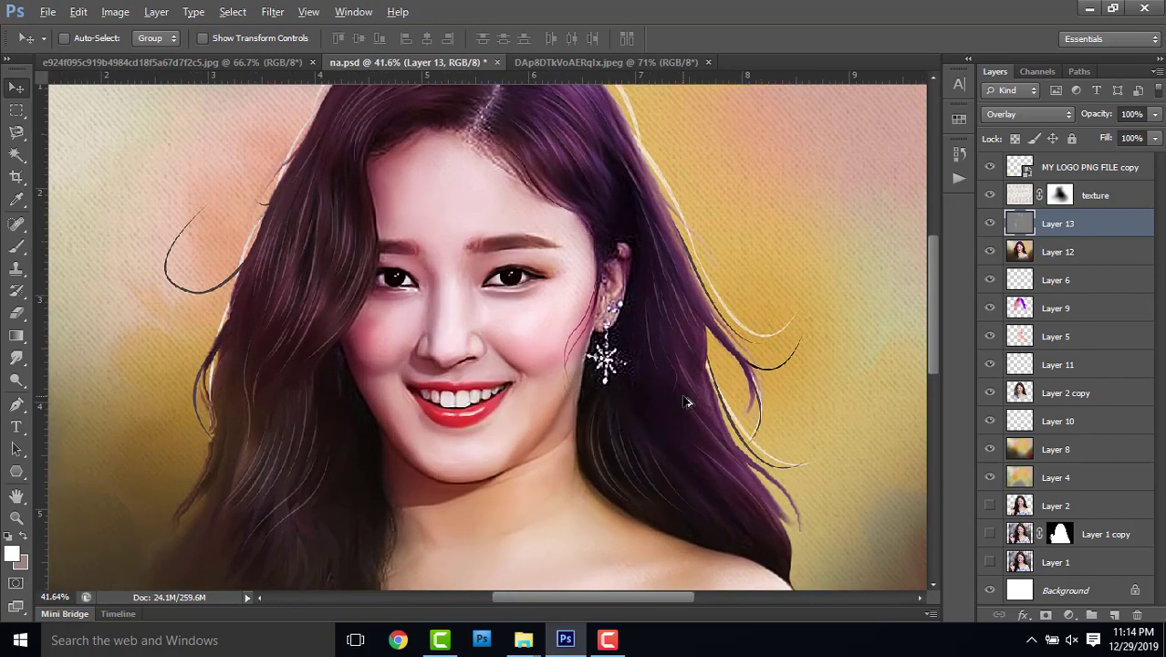
scroll(686, 402, "down", 4)
scroll(686, 402, "down", 1)
scroll(690, 398, "up", 6)
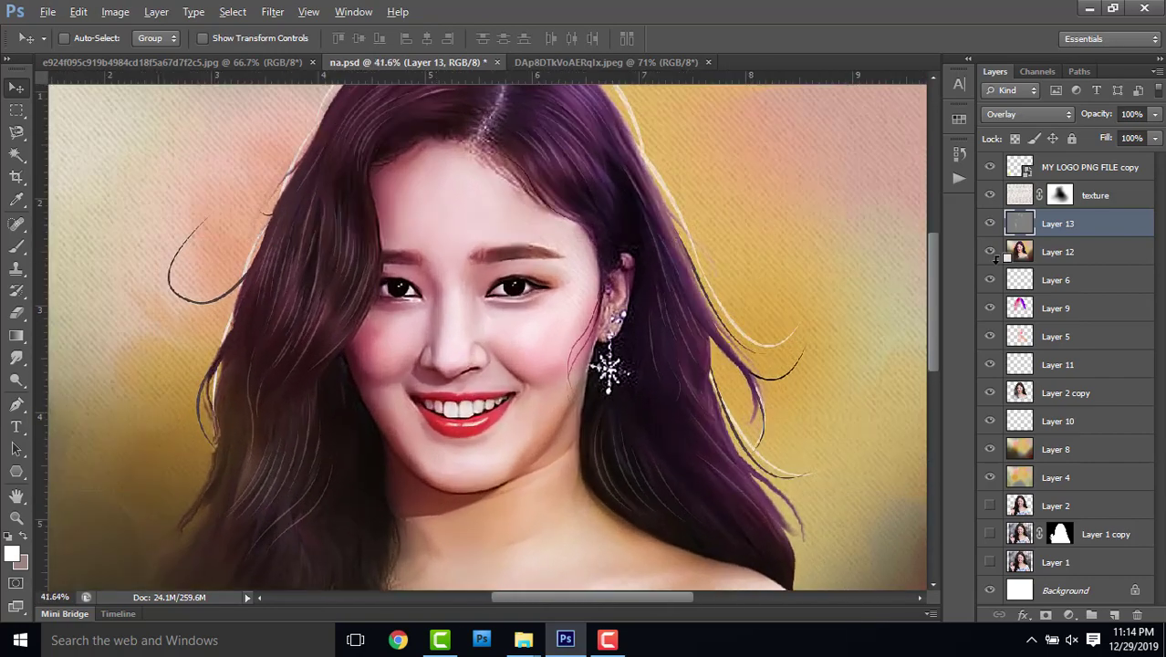
scroll(860, 307, "down", 1)
scroll(860, 306, "down", 2)
scroll(861, 307, "down", 1)
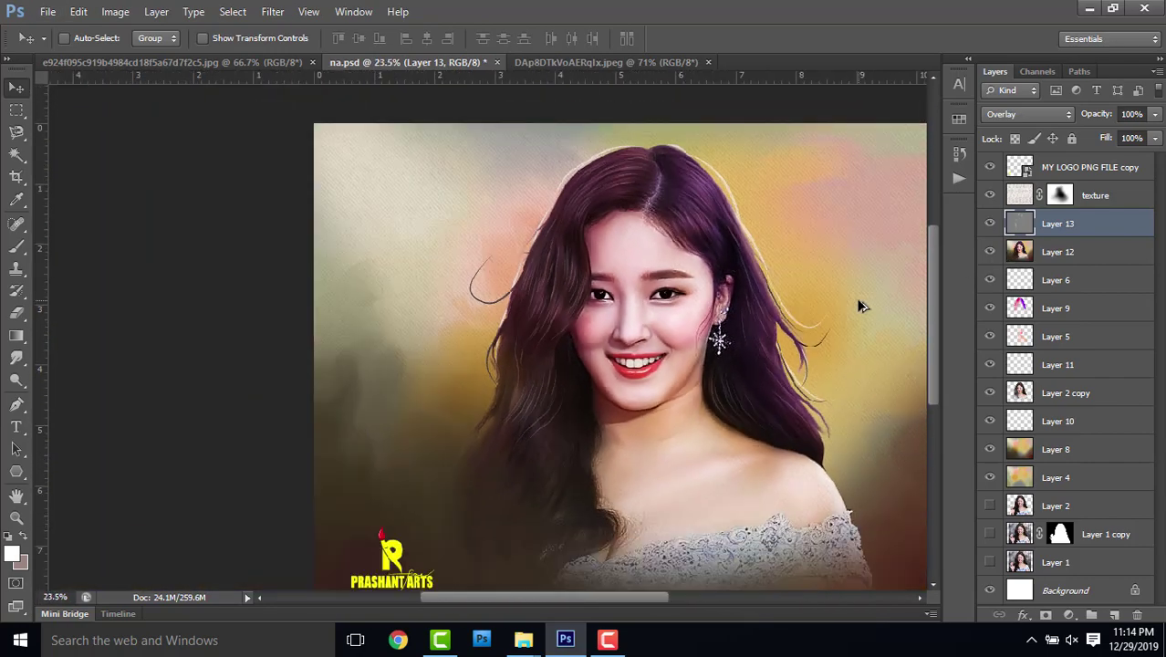
scroll(860, 307, "down", 1)
scroll(860, 306, "down", 2)
scroll(861, 307, "down", 1)
scroll(861, 307, "up", 3)
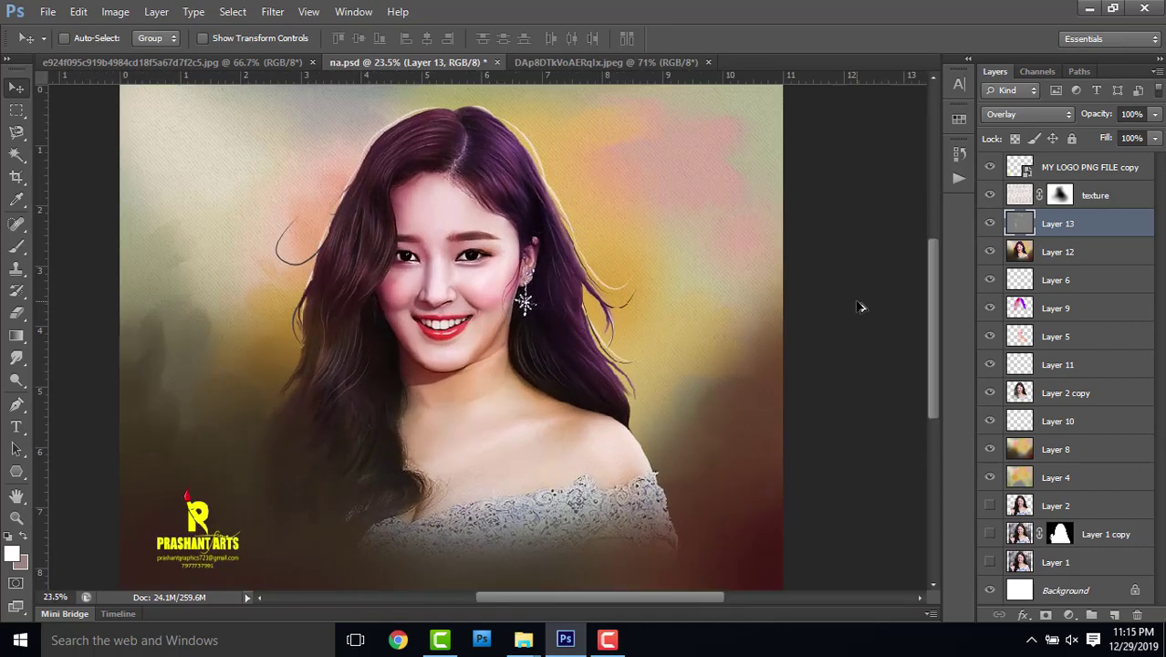
scroll(860, 307, "up", 1)
scroll(446, 323, "up", 1)
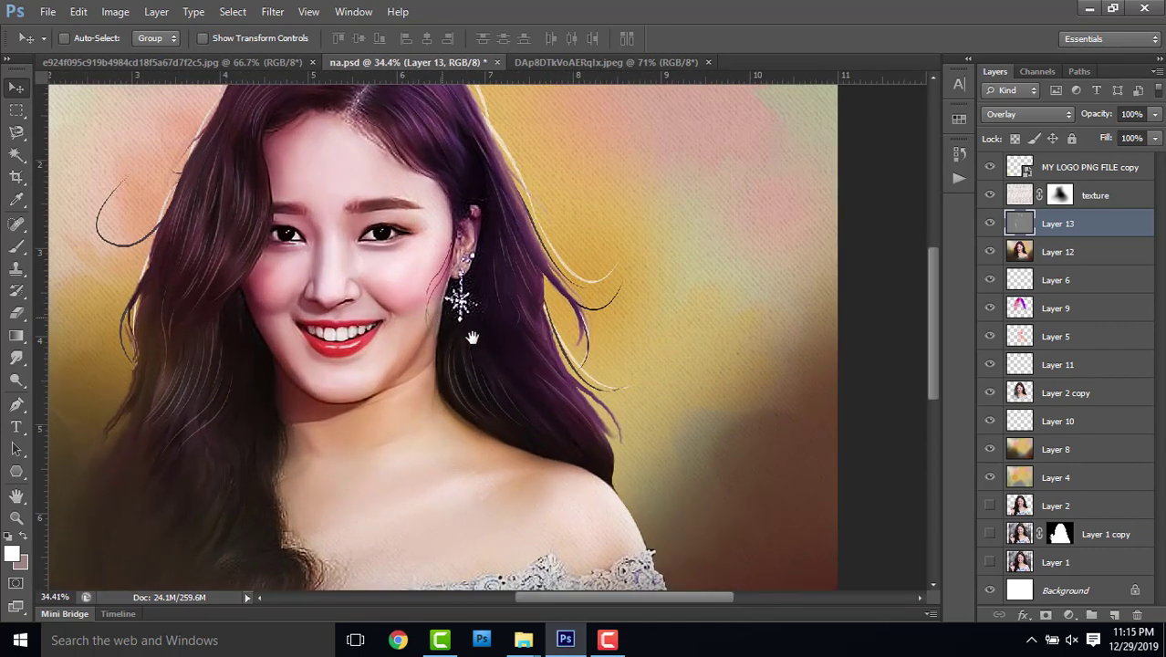
left_click_drag(471, 338, 543, 362)
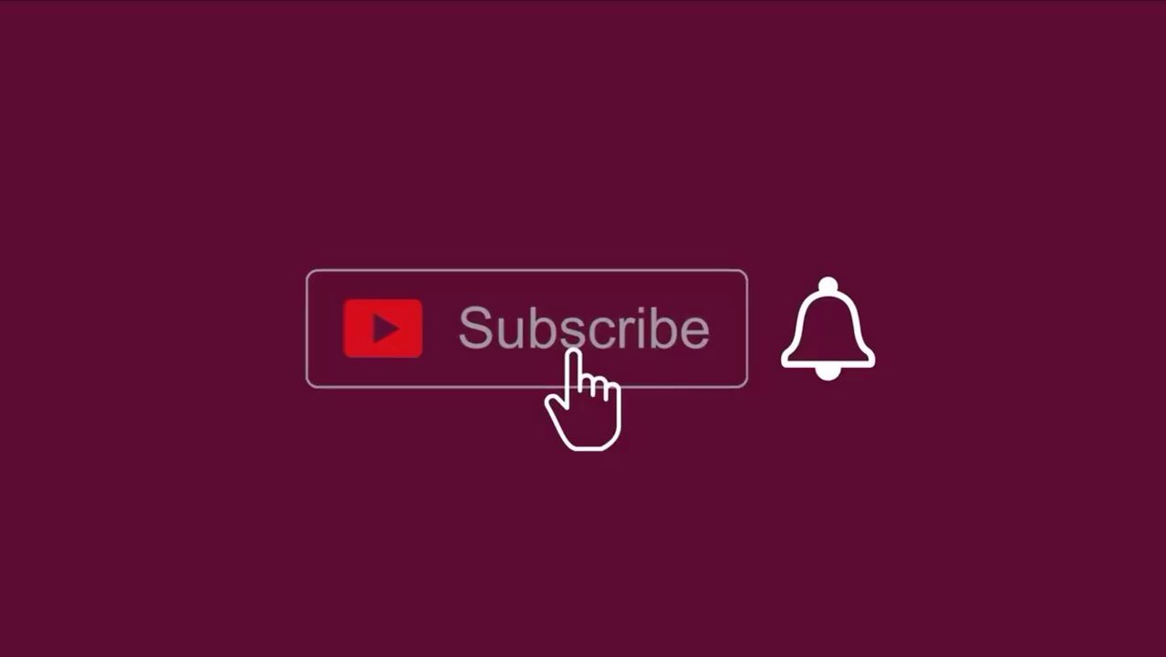